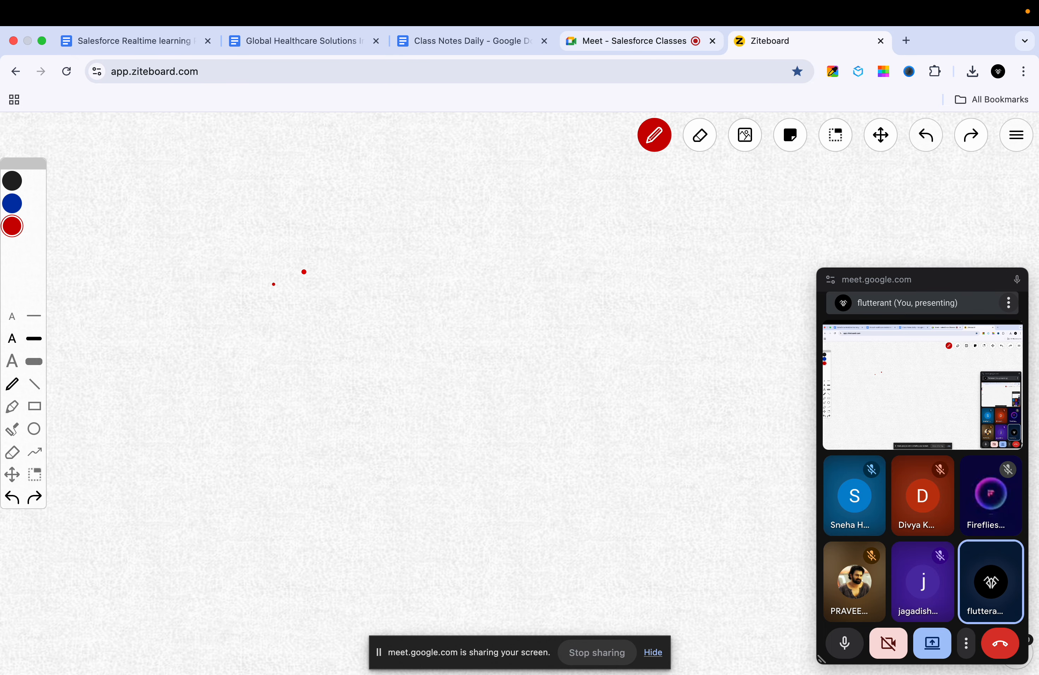
# Step: Handwrite the title 'Email to Case' in red pen on the board
pyautogui.moveTo(200, 223)
pyautogui.mouseDown()
pyautogui.moveTo(196, 240)
pyautogui.moveTo(227, 211)
pyautogui.mouseUp()
pyautogui.moveTo(193, 242)
pyautogui.mouseDown()
pyautogui.moveTo(213, 237)
pyautogui.moveTo(214, 256)
pyautogui.mouseUp()
pyautogui.moveTo(240, 229)
pyautogui.mouseDown()
pyautogui.moveTo(239, 245)
pyautogui.moveTo(260, 227)
pyautogui.moveTo(263, 249)
pyautogui.mouseUp()
pyautogui.moveTo(281, 224); pyautogui.dragTo(285, 240)
pyautogui.moveTo(293, 225); pyautogui.dragTo(291, 241)
pyautogui.moveTo(321, 184); pyautogui.dragTo(315, 240)
pyautogui.moveTo(386, 191); pyautogui.dragTo(366, 240)
pyautogui.moveTo(366, 239); pyautogui.dragTo(394, 217)
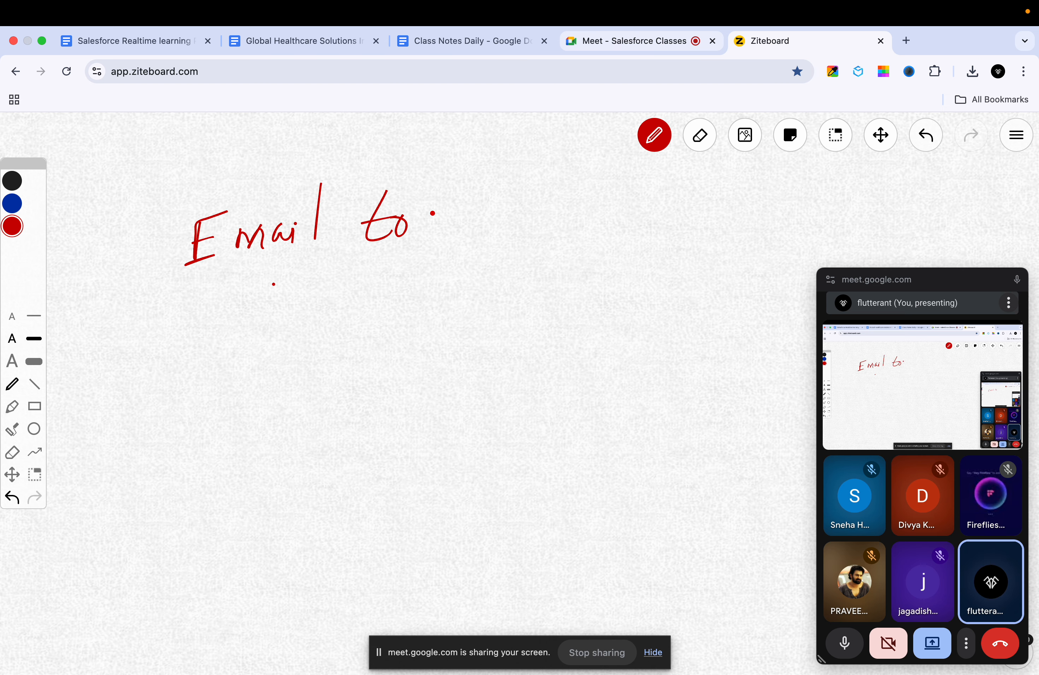
pyautogui.moveTo(473, 198)
pyautogui.mouseDown()
pyautogui.moveTo(465, 231)
pyautogui.moveTo(544, 224)
pyautogui.mouseUp()
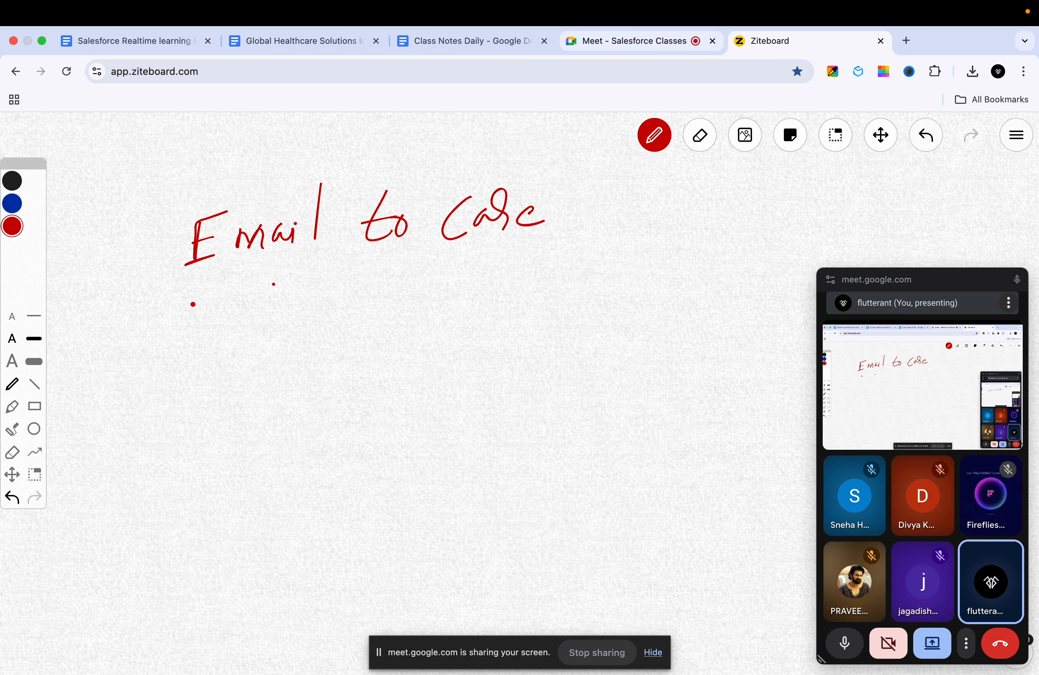
# Step: Underline the title with two long strokes and close the Meet picture-in-picture window
pyautogui.moveTo(186, 316); pyautogui.dragTo(469, 262)
pyautogui.moveTo(205, 340); pyautogui.dragTo(414, 292)
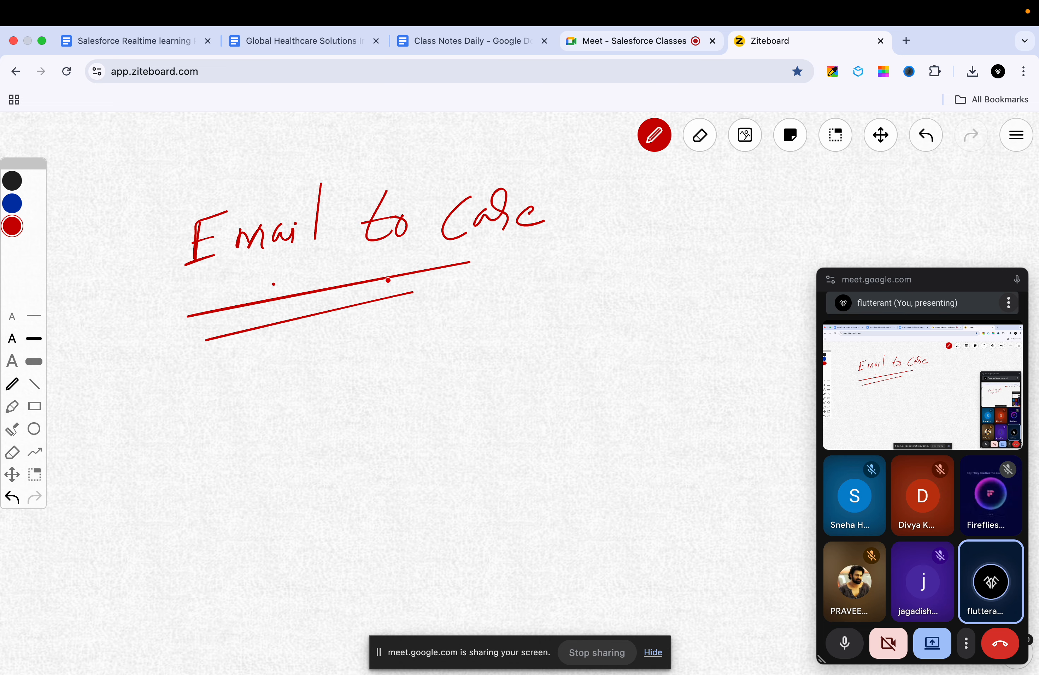
pyautogui.moveTo(1018, 280)
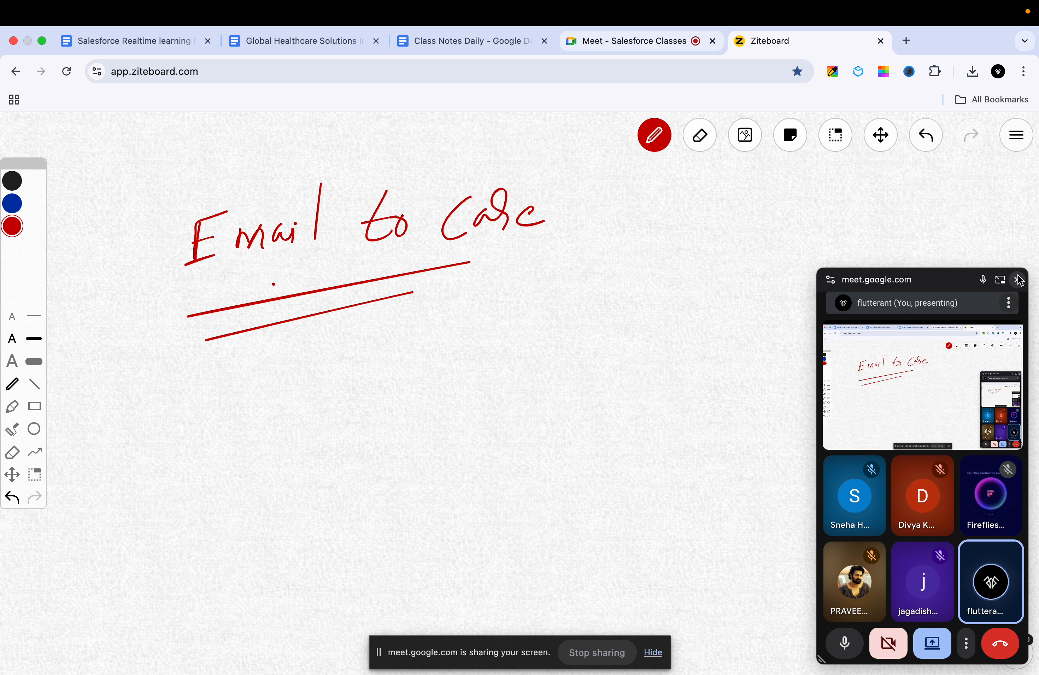
pyautogui.click(1018, 280)
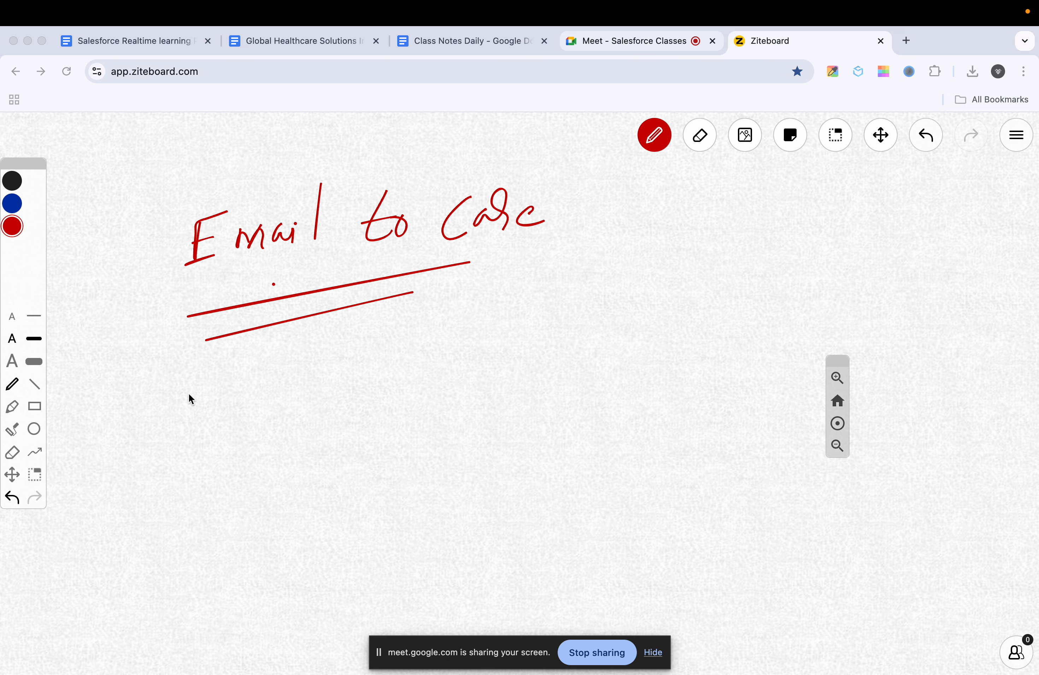
# Step: Refocus the whiteboard and dismiss the stray right-click menu
pyautogui.click(224, 380)
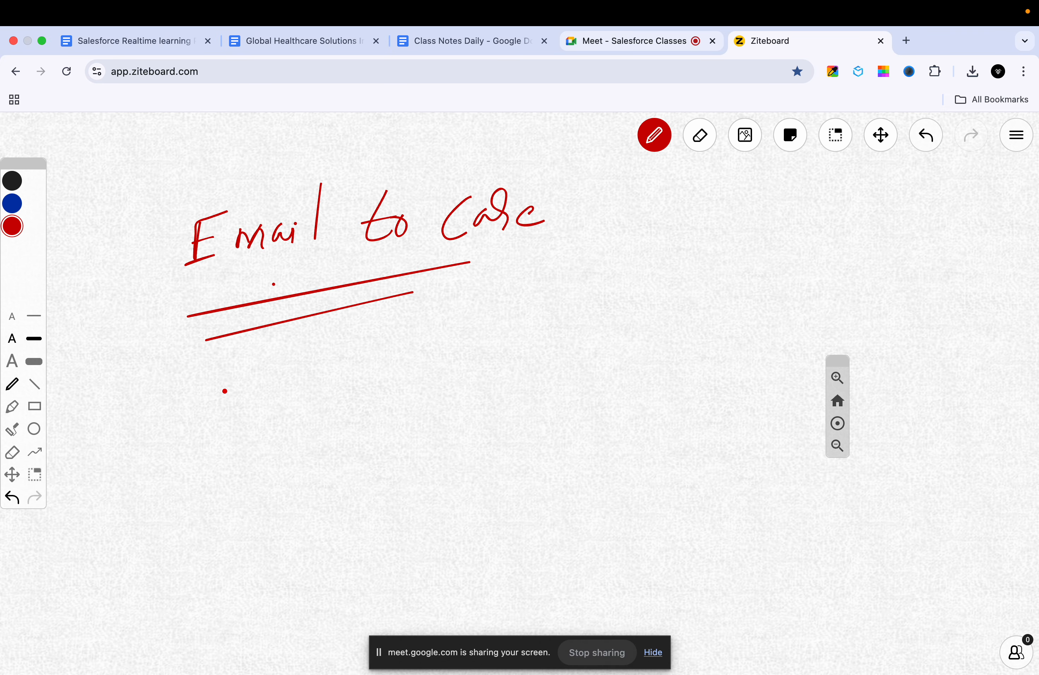
pyautogui.moveTo(200, 374); pyautogui.dragTo(200, 381)
pyautogui.rightClick(203, 481)
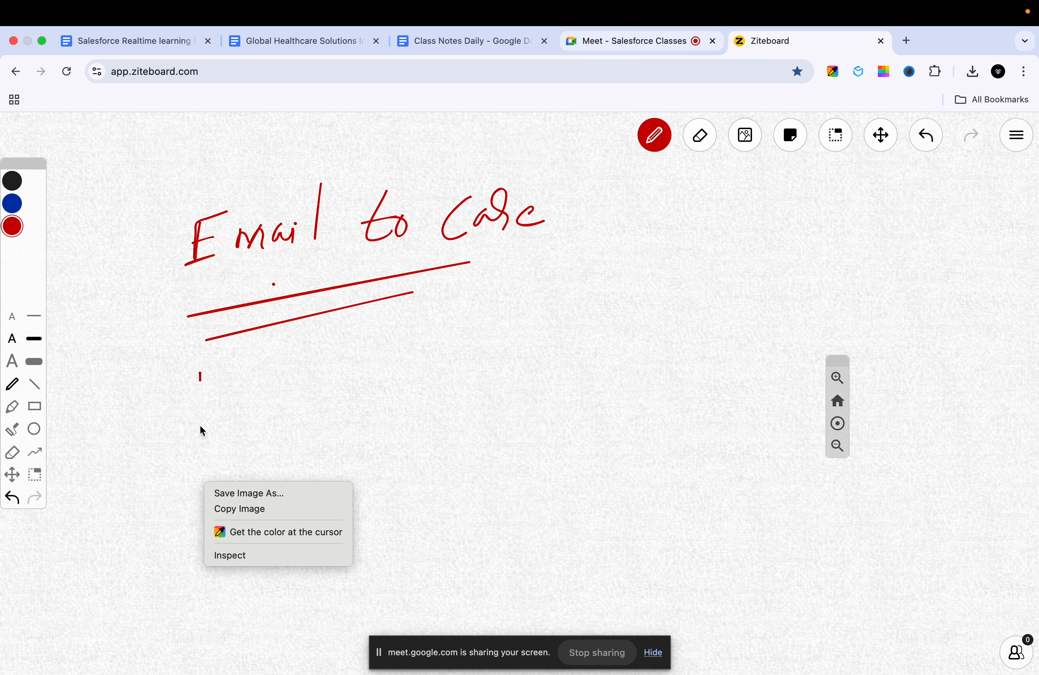
pyautogui.click(193, 383)
pyautogui.click(198, 390)
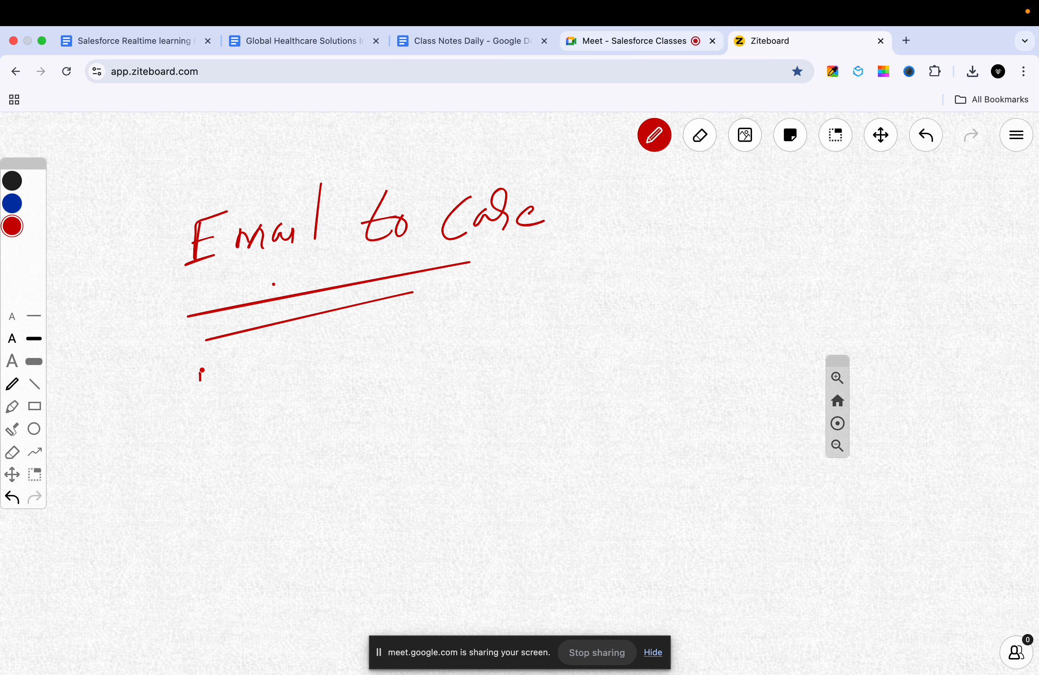
# Step: Draw a red box below the title and write 'G.H.S' inside it
pyautogui.moveTo(201, 370)
pyautogui.mouseDown()
pyautogui.moveTo(201, 478)
pyautogui.moveTo(336, 348)
pyautogui.moveTo(316, 484)
pyautogui.mouseUp()
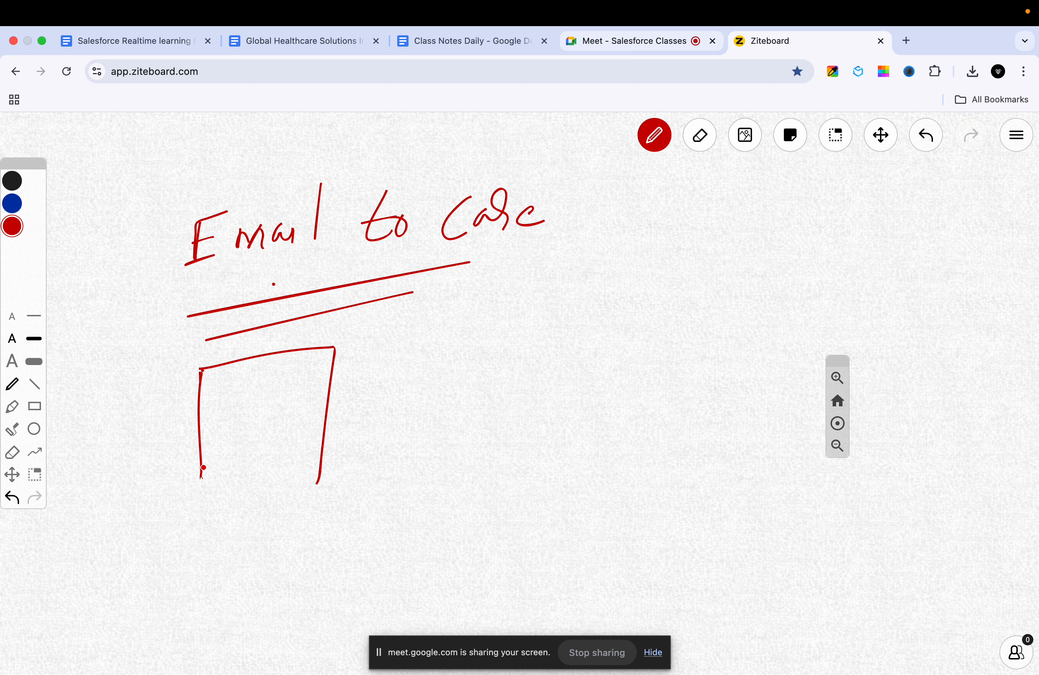
pyautogui.moveTo(202, 476)
pyautogui.mouseDown()
pyautogui.moveTo(250, 499)
pyautogui.moveTo(323, 484)
pyautogui.mouseUp()
pyautogui.click(249, 421)
pyautogui.moveTo(224, 406)
pyautogui.mouseDown()
pyautogui.moveTo(232, 436)
pyautogui.moveTo(294, 423)
pyautogui.mouseUp()
pyautogui.click(281, 417)
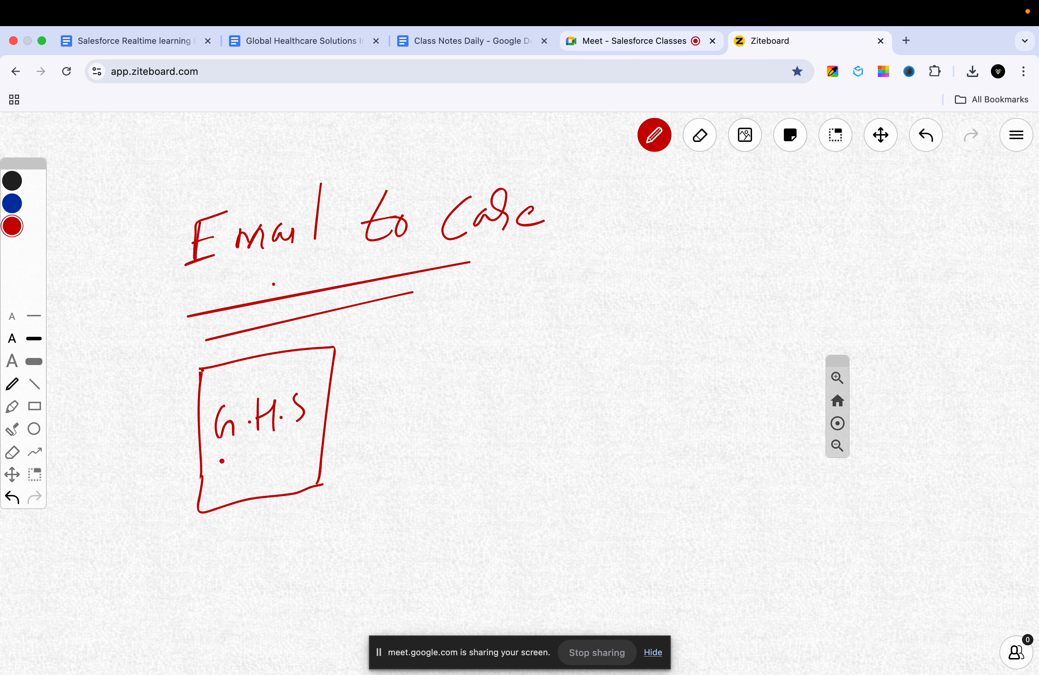
# Step: Underline G.H.S, add a double-underlined 'Email' arrowing into its box, and begin 'Apex'
pyautogui.moveTo(224, 458)
pyautogui.mouseDown()
pyautogui.moveTo(291, 429)
pyautogui.moveTo(280, 445)
pyautogui.mouseUp()
pyautogui.moveTo(458, 320)
pyautogui.mouseDown()
pyautogui.moveTo(439, 332)
pyautogui.moveTo(451, 346)
pyautogui.mouseUp()
pyautogui.moveTo(465, 332)
pyautogui.mouseDown()
pyautogui.moveTo(511, 325)
pyautogui.moveTo(521, 334)
pyautogui.mouseUp()
pyautogui.moveTo(405, 372); pyautogui.dragTo(514, 344)
pyautogui.moveTo(440, 373); pyautogui.dragTo(513, 353)
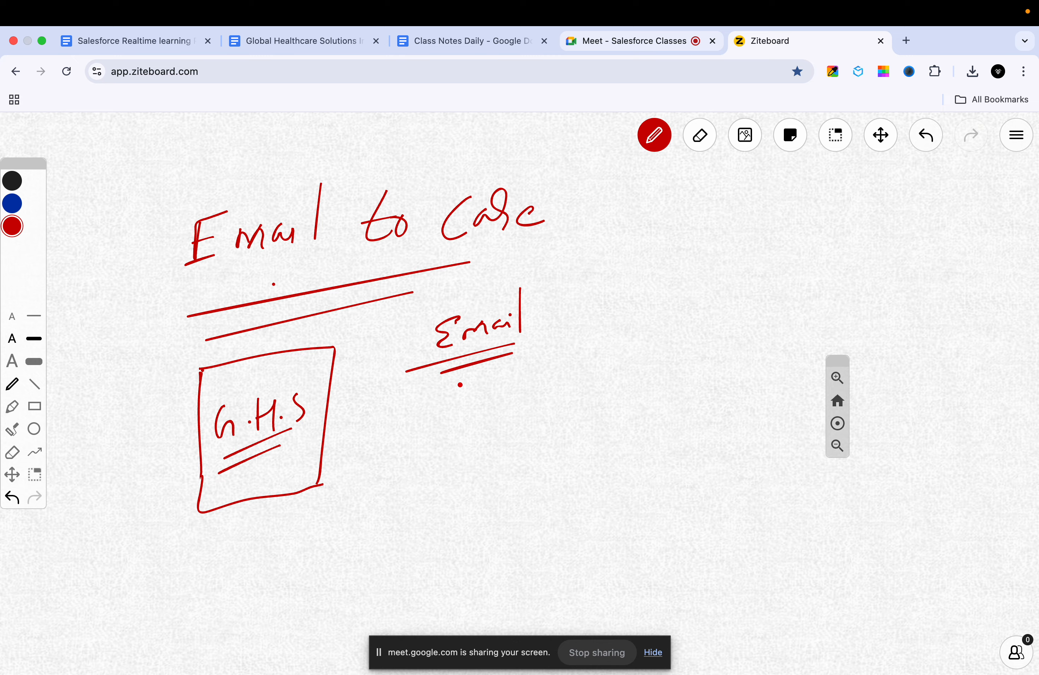
pyautogui.moveTo(451, 378)
pyautogui.mouseDown()
pyautogui.moveTo(357, 429)
pyautogui.moveTo(359, 447)
pyautogui.mouseUp()
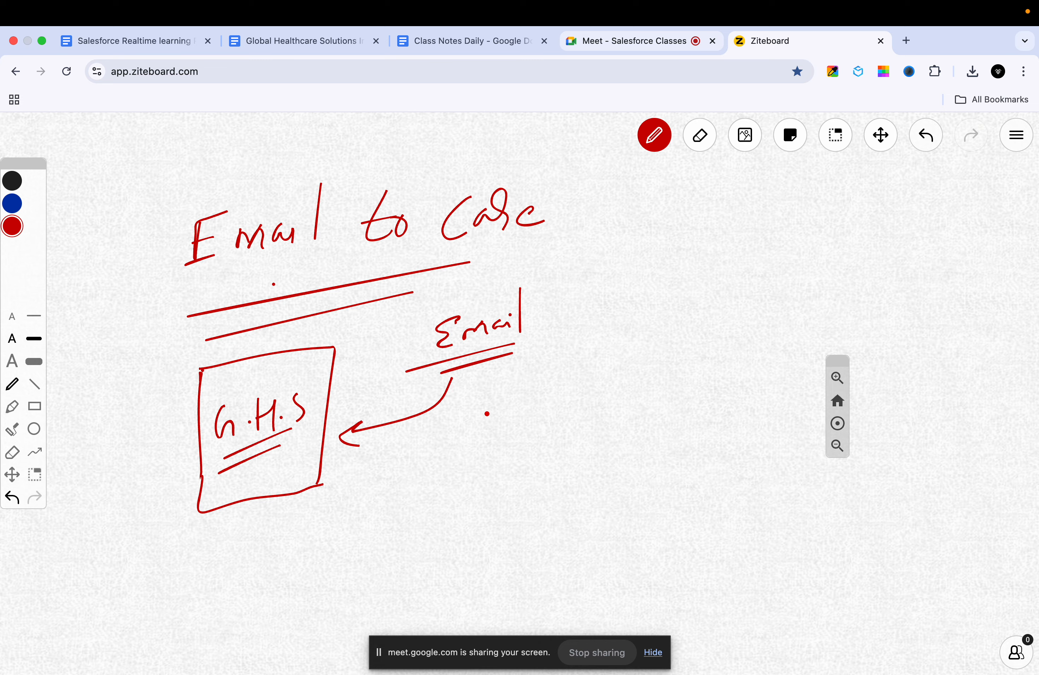
pyautogui.moveTo(672, 245)
pyautogui.mouseDown()
pyautogui.moveTo(668, 260)
pyautogui.moveTo(681, 252)
pyautogui.moveTo(694, 269)
pyautogui.moveTo(695, 252)
pyautogui.moveTo(714, 255)
pyautogui.moveTo(693, 263)
pyautogui.moveTo(722, 242)
pyautogui.moveTo(714, 251)
pyautogui.moveTo(751, 253)
pyautogui.mouseUp()
# Step: Underline Apex, draw an arrow down from it, and write an underlined 'Care' below
pyautogui.moveTo(654, 283); pyautogui.dragTo(728, 271)
pyautogui.moveTo(691, 277)
pyautogui.mouseDown()
pyautogui.moveTo(744, 264)
pyautogui.moveTo(690, 295)
pyautogui.moveTo(686, 327)
pyautogui.mouseUp()
pyautogui.moveTo(676, 318); pyautogui.dragTo(703, 314)
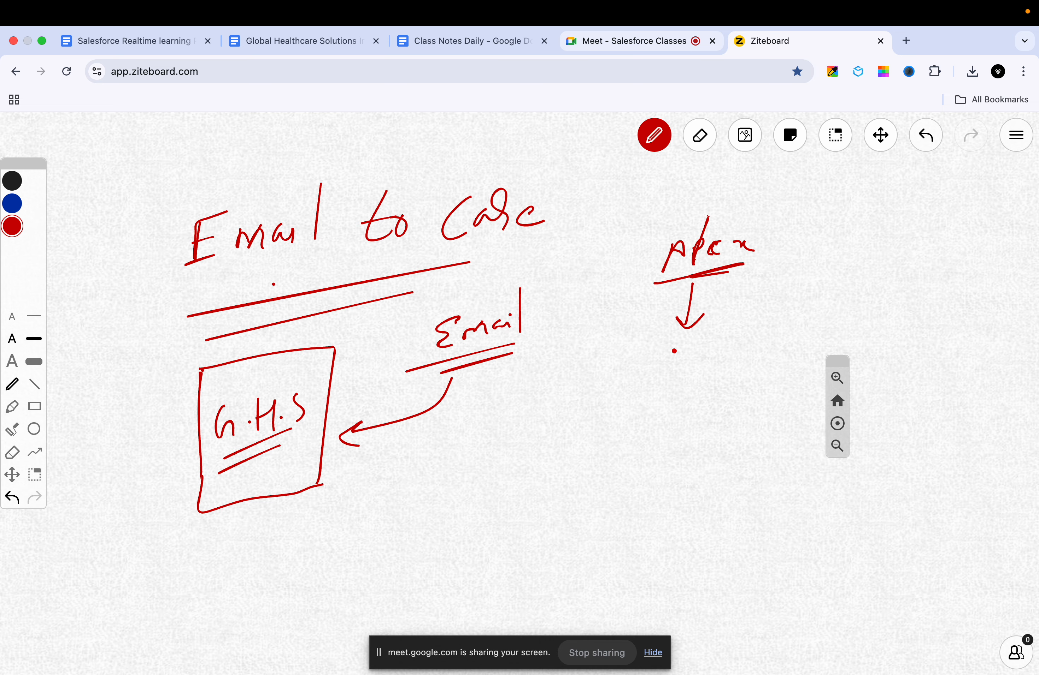
pyautogui.moveTo(671, 343)
pyautogui.mouseDown()
pyautogui.moveTo(662, 374)
pyautogui.moveTo(707, 339)
pyautogui.moveTo(733, 352)
pyautogui.mouseUp()
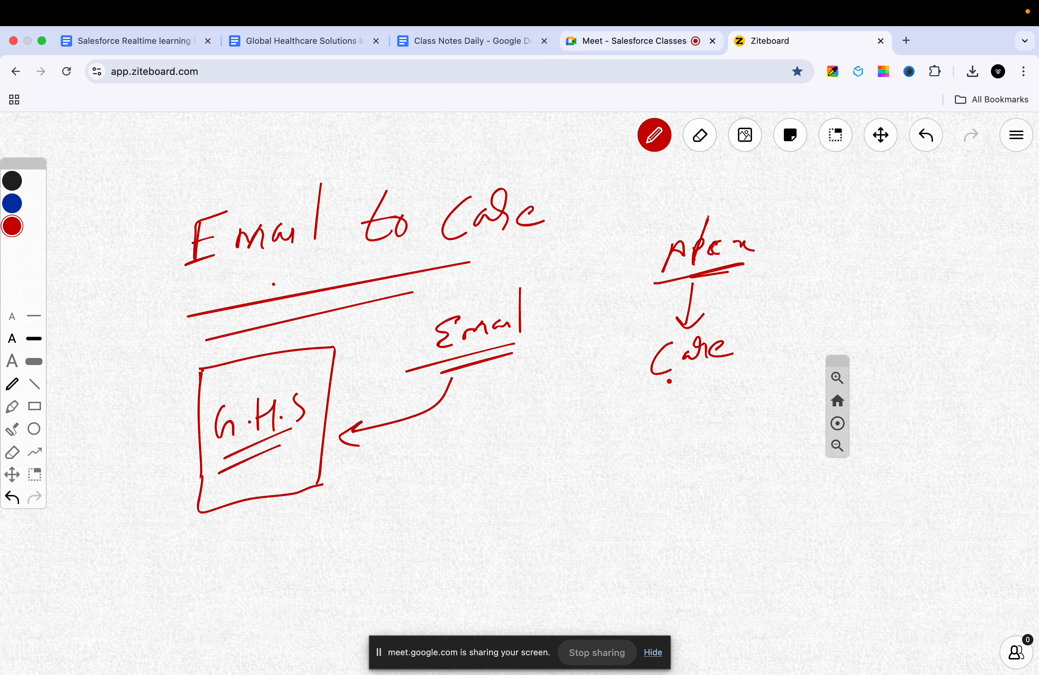
pyautogui.moveTo(660, 384); pyautogui.dragTo(717, 373)
pyautogui.moveTo(682, 379); pyautogui.dragTo(717, 370)
# Step: Write the underlined '- Admin' label beside Apex
pyautogui.moveTo(771, 246)
pyautogui.mouseDown()
pyautogui.moveTo(820, 252)
pyautogui.moveTo(873, 238)
pyautogui.moveTo(877, 250)
pyautogui.mouseUp()
pyautogui.moveTo(882, 241); pyautogui.dragTo(881, 250)
pyautogui.click(890, 235)
pyautogui.moveTo(805, 264); pyautogui.dragTo(845, 266)
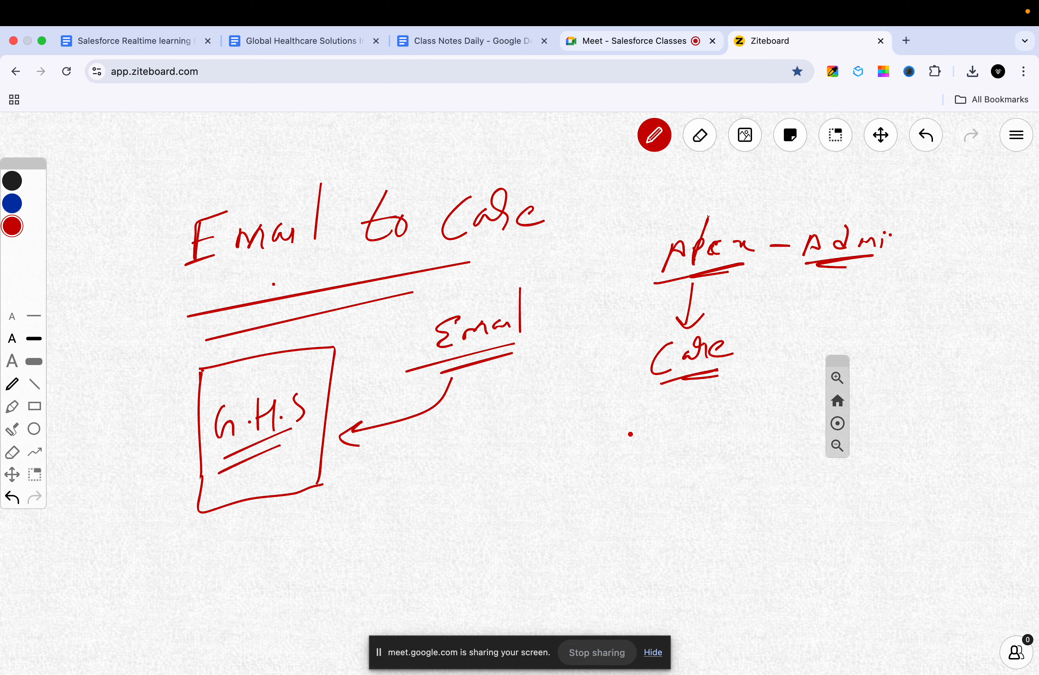
# Step: Write an underlined 'B.P. checks' below Care and start boxing it
pyautogui.moveTo(628, 433)
pyautogui.mouseDown()
pyautogui.moveTo(627, 452)
pyautogui.moveTo(662, 456)
pyautogui.mouseUp()
pyautogui.click(650, 444)
pyautogui.click(678, 437)
pyautogui.moveTo(709, 427); pyautogui.dragTo(707, 444)
pyautogui.moveTo(720, 407)
pyautogui.mouseDown()
pyautogui.moveTo(719, 445)
pyautogui.moveTo(761, 425)
pyautogui.moveTo(765, 436)
pyautogui.mouseUp()
pyautogui.click(738, 425)
pyautogui.moveTo(792, 408); pyautogui.dragTo(783, 432)
pyautogui.moveTo(668, 468); pyautogui.dragTo(727, 456)
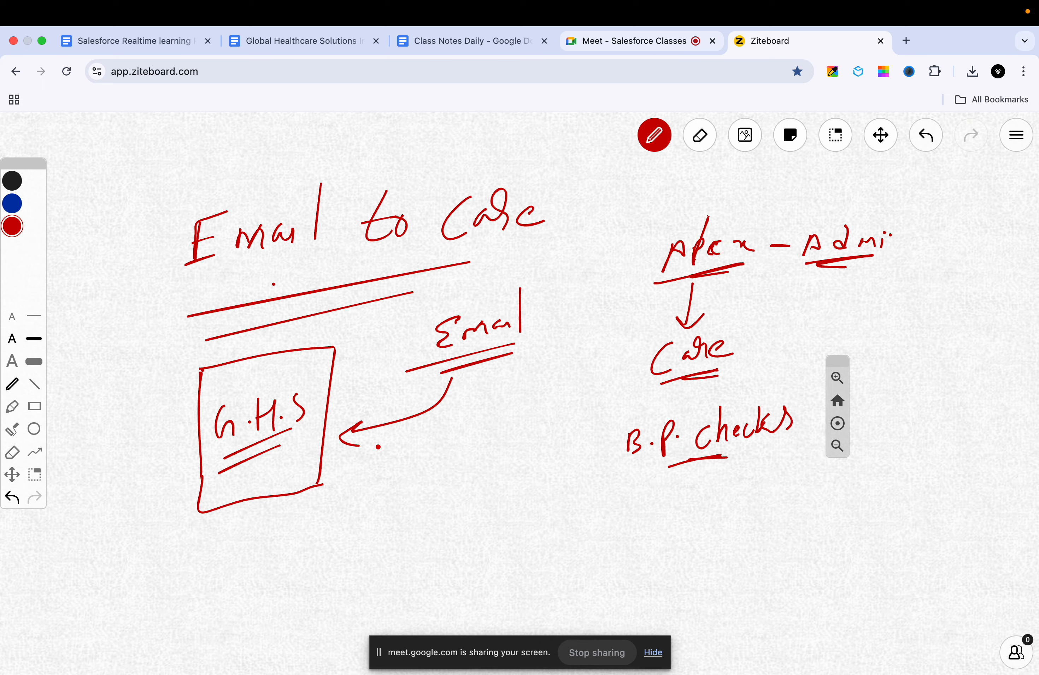
pyautogui.moveTo(633, 471); pyautogui.dragTo(648, 466)
pyautogui.moveTo(615, 423)
pyautogui.mouseDown()
pyautogui.moveTo(615, 467)
pyautogui.moveTo(723, 400)
pyautogui.moveTo(807, 406)
pyautogui.moveTo(615, 476)
pyautogui.mouseUp()
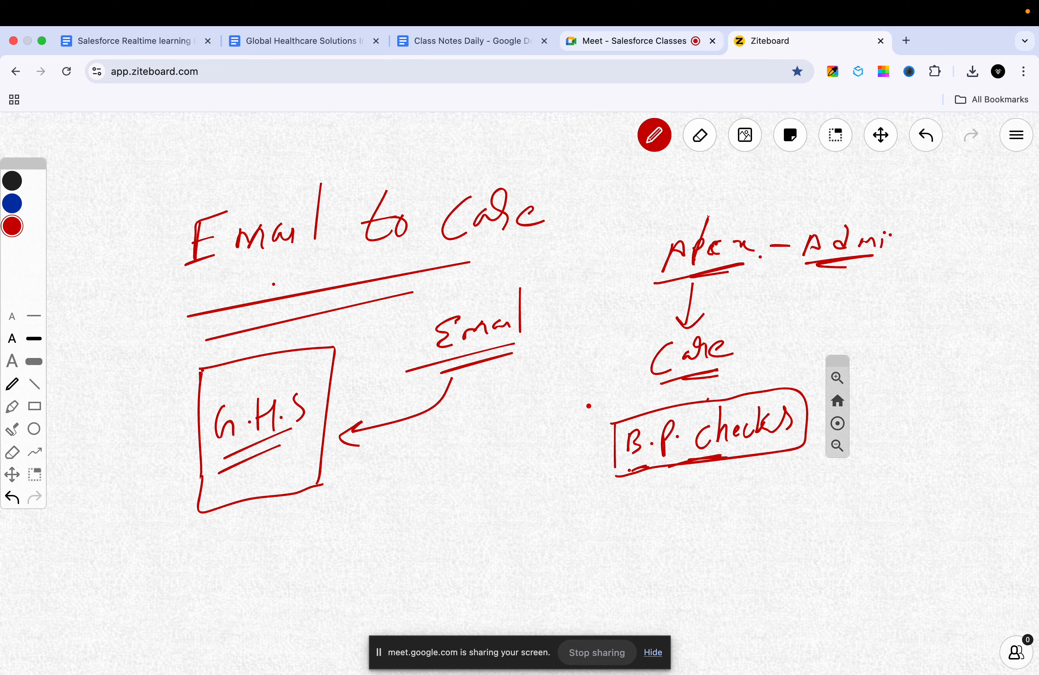
# Step: Arrow B.P. checks up to Email and write an underlined 'Complaint' beneath the arrow
pyautogui.moveTo(611, 431)
pyautogui.mouseDown()
pyautogui.moveTo(548, 389)
pyautogui.moveTo(514, 385)
pyautogui.moveTo(537, 374)
pyautogui.mouseUp()
pyautogui.moveTo(418, 452); pyautogui.dragTo(407, 485)
pyautogui.moveTo(421, 462)
pyautogui.mouseDown()
pyautogui.moveTo(447, 456)
pyautogui.moveTo(458, 471)
pyautogui.mouseUp()
pyautogui.moveTo(463, 457); pyautogui.dragTo(466, 473)
pyautogui.click(466, 452)
pyautogui.moveTo(465, 425); pyautogui.dragTo(474, 466)
pyautogui.moveTo(481, 426)
pyautogui.mouseDown()
pyautogui.moveTo(484, 467)
pyautogui.moveTo(523, 451)
pyautogui.mouseUp()
pyautogui.moveTo(510, 428); pyautogui.dragTo(534, 422)
pyautogui.moveTo(414, 512); pyautogui.dragTo(502, 462)
pyautogui.moveTo(513, 466); pyautogui.dragTo(471, 477)
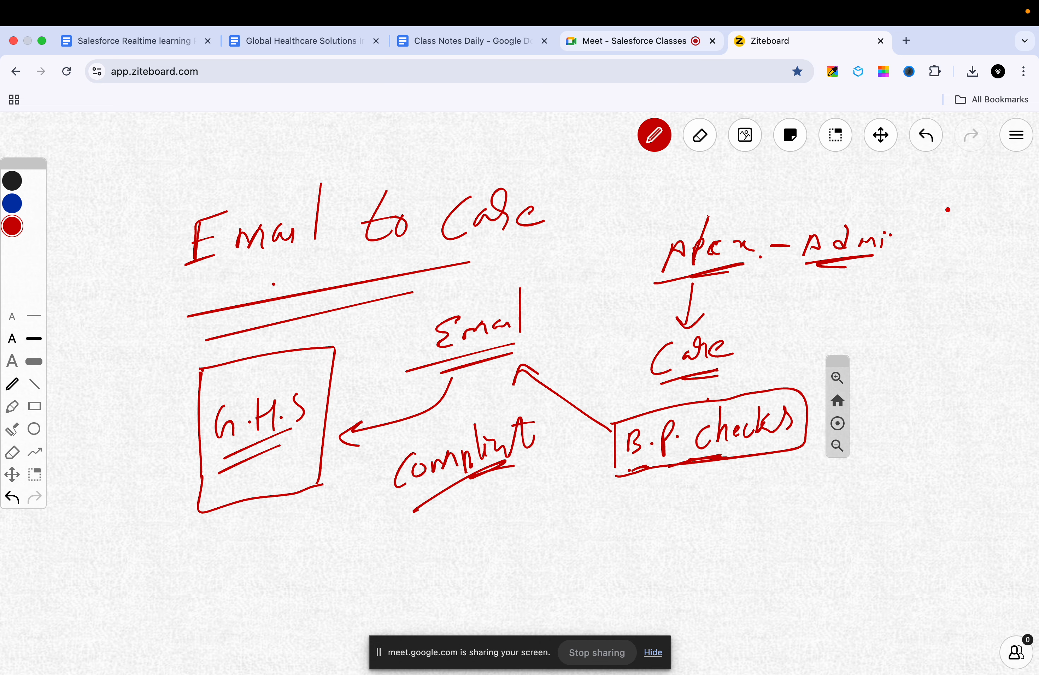
pyautogui.click(881, 136)
pyautogui.moveTo(563, 375); pyautogui.dragTo(580, 282)
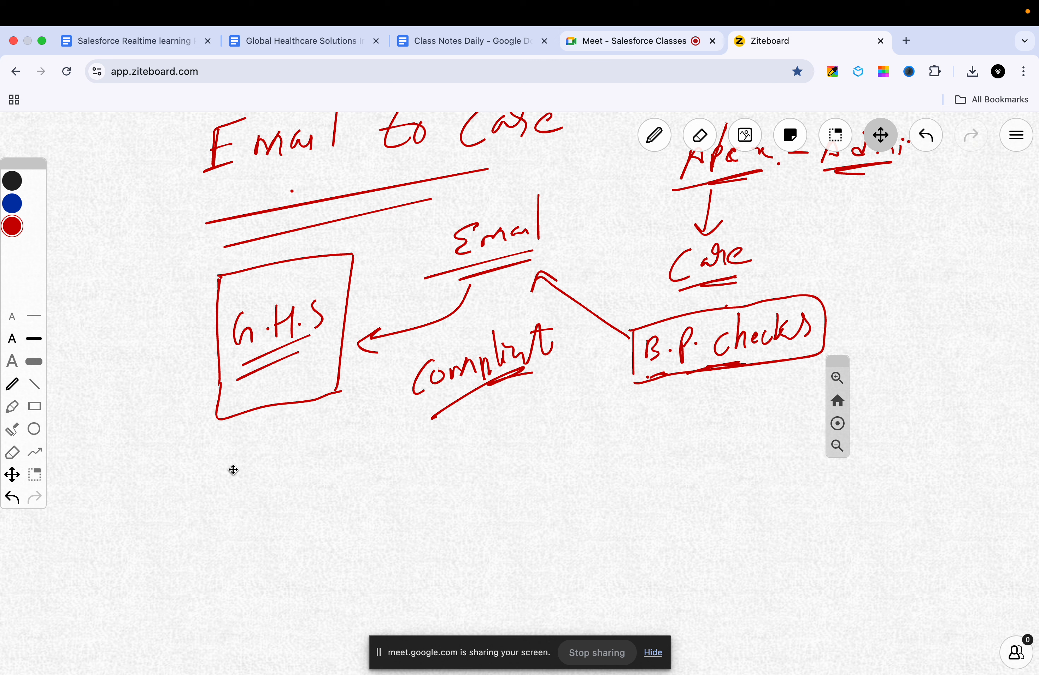
# Step: Handwrite 'Support Agent' in red at the lower left of the board
pyautogui.press('p')
pyautogui.moveTo(213, 467)
pyautogui.mouseDown()
pyautogui.moveTo(200, 502)
pyautogui.moveTo(228, 478)
pyautogui.mouseUp()
pyautogui.click(243, 507)
pyautogui.moveTo(237, 478)
pyautogui.mouseDown()
pyautogui.moveTo(242, 500)
pyautogui.moveTo(246, 473)
pyautogui.mouseUp()
pyautogui.moveTo(254, 477); pyautogui.dragTo(261, 495)
pyautogui.moveTo(274, 468)
pyautogui.mouseDown()
pyautogui.moveTo(270, 481)
pyautogui.moveTo(283, 459)
pyautogui.mouseUp()
pyautogui.moveTo(292, 434); pyautogui.dragTo(310, 449)
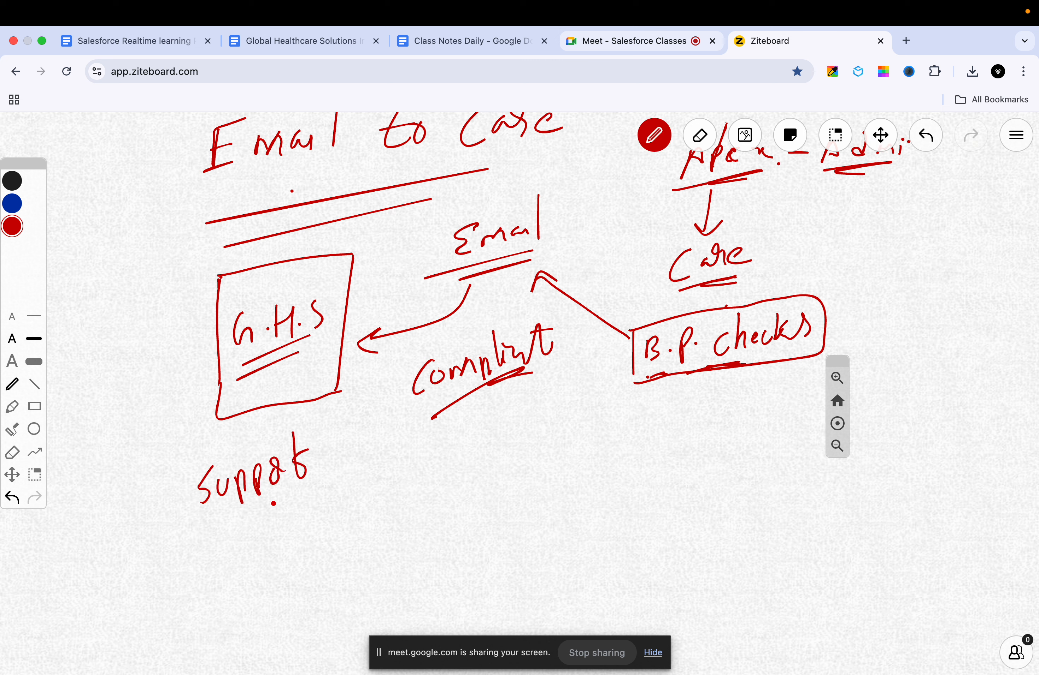
pyautogui.moveTo(253, 522)
pyautogui.mouseDown()
pyautogui.moveTo(248, 555)
pyautogui.moveTo(262, 528)
pyautogui.mouseUp()
pyautogui.moveTo(275, 520)
pyautogui.mouseDown()
pyautogui.moveTo(268, 527)
pyautogui.moveTo(283, 543)
pyautogui.mouseUp()
pyautogui.moveTo(287, 526); pyautogui.dragTo(308, 504)
pyautogui.click(312, 499)
pyautogui.moveTo(306, 476); pyautogui.dragTo(322, 517)
pyautogui.moveTo(298, 499); pyautogui.dragTo(323, 489)
# Step: Circle Support Agent, arrow it toward Complaint, and underline a new 'Email' there
pyautogui.moveTo(173, 472)
pyautogui.mouseDown()
pyautogui.moveTo(240, 556)
pyautogui.moveTo(206, 456)
pyautogui.mouseUp()
pyautogui.moveTo(361, 485); pyautogui.dragTo(435, 434)
pyautogui.moveTo(421, 435)
pyautogui.mouseDown()
pyautogui.moveTo(444, 452)
pyautogui.moveTo(476, 441)
pyautogui.moveTo(482, 461)
pyautogui.moveTo(542, 436)
pyautogui.moveTo(551, 443)
pyautogui.mouseUp()
pyautogui.click(512, 459)
pyautogui.moveTo(456, 488); pyautogui.dragTo(504, 462)
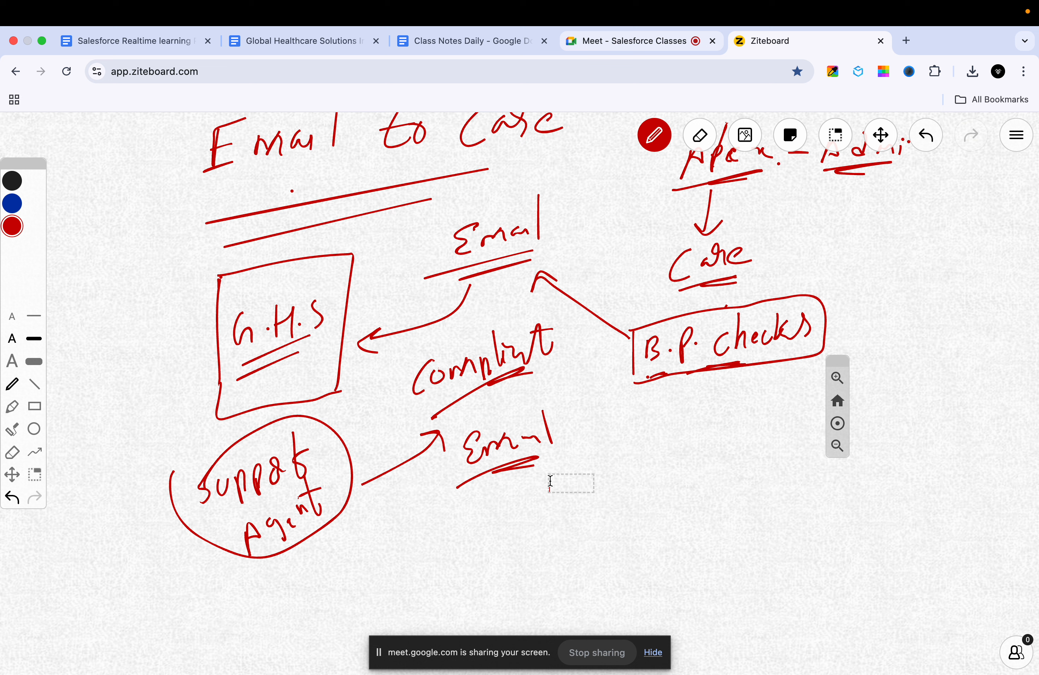
# Step: Add a small red mark beneath the lower underlined Email
pyautogui.moveTo(474, 489); pyautogui.dragTo(479, 490)
# Step: Draw dots and three short red list lines under the lower Email, then pan up
pyautogui.click(503, 513)
pyautogui.click(504, 480)
pyautogui.moveTo(505, 493); pyautogui.dragTo(549, 479)
pyautogui.moveTo(474, 527); pyautogui.dragTo(510, 516)
pyautogui.moveTo(515, 532); pyautogui.dragTo(548, 523)
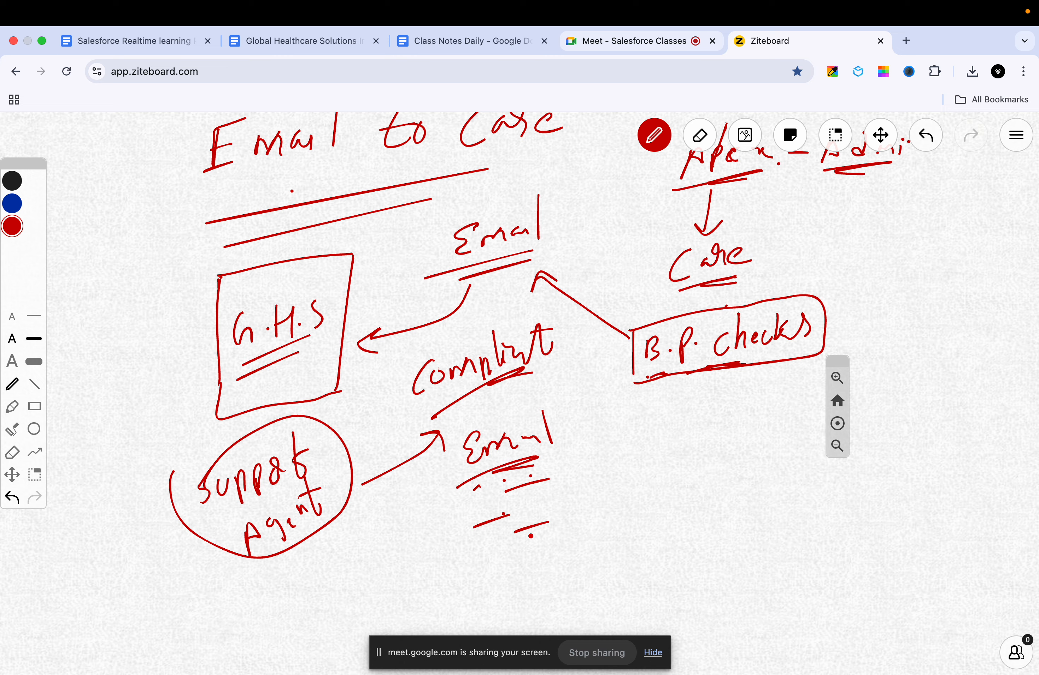
pyautogui.moveTo(495, 559); pyautogui.dragTo(541, 549)
pyautogui.click(880, 135)
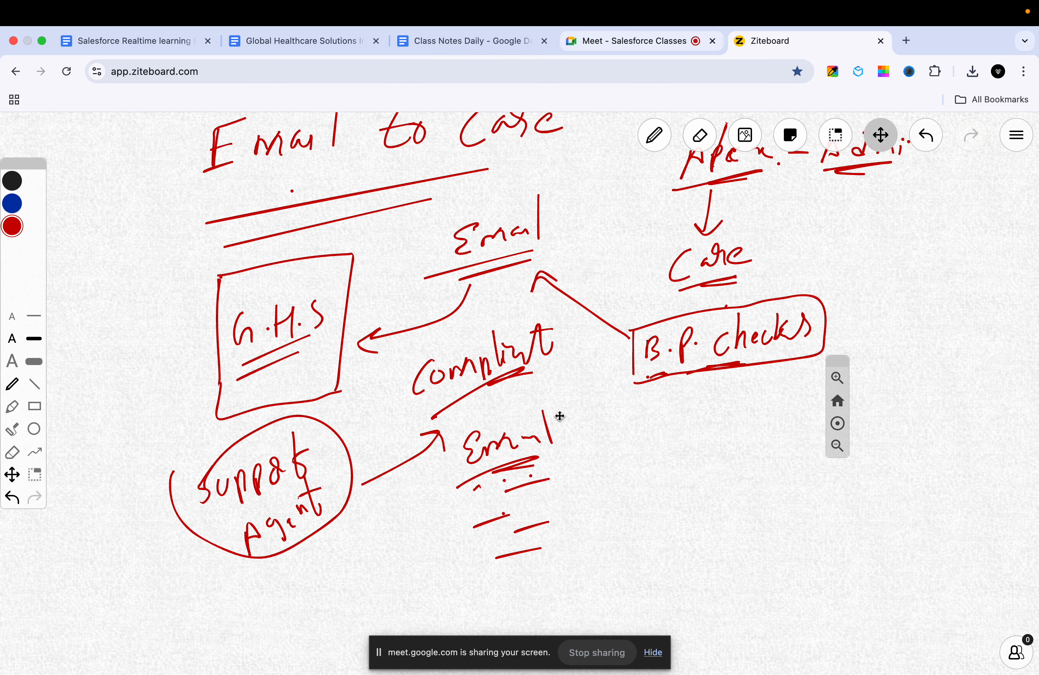
pyautogui.moveTo(557, 419)
pyautogui.mouseDown()
pyautogui.moveTo(556, 374)
pyautogui.moveTo(549, 399)
pyautogui.mouseUp()
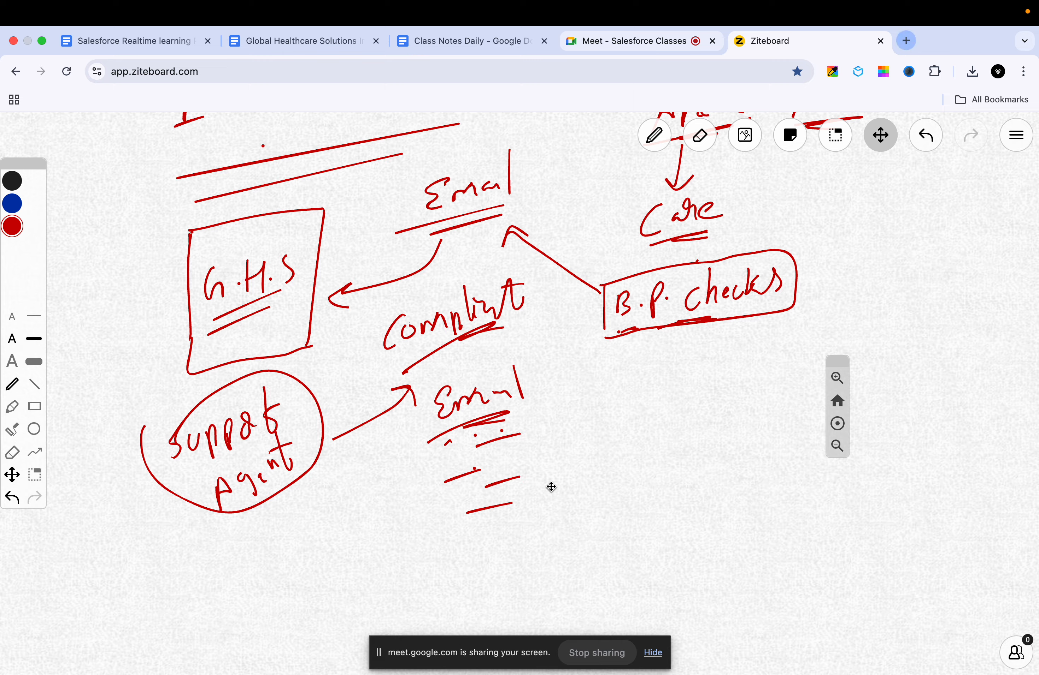
# Step: Handwrite a red '3K' right of the lower Email notes and underline it
pyautogui.press('p')
pyautogui.moveTo(612, 465)
pyautogui.mouseDown()
pyautogui.moveTo(632, 469)
pyautogui.moveTo(617, 490)
pyautogui.mouseUp()
pyautogui.moveTo(651, 452)
pyautogui.mouseDown()
pyautogui.moveTo(650, 486)
pyautogui.moveTo(677, 473)
pyautogui.mouseUp()
pyautogui.moveTo(614, 507)
pyautogui.mouseDown()
pyautogui.moveTo(660, 494)
pyautogui.moveTo(645, 496)
pyautogui.mouseUp()
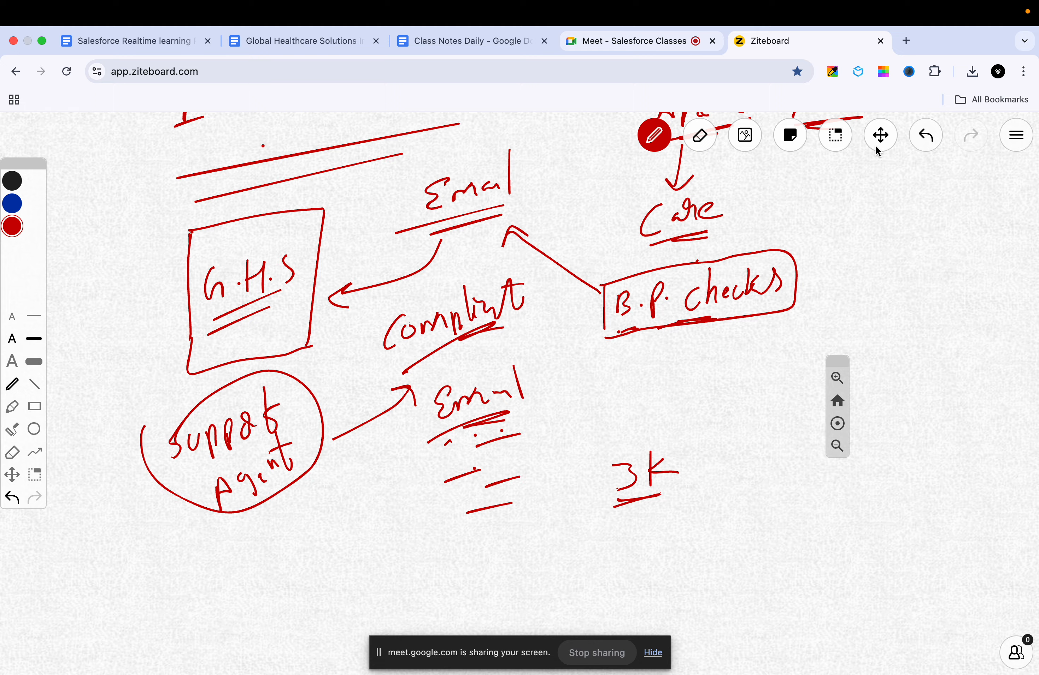
# Step: Scroll the board to the blank area below the circled Support Agent
pyautogui.click(880, 137)
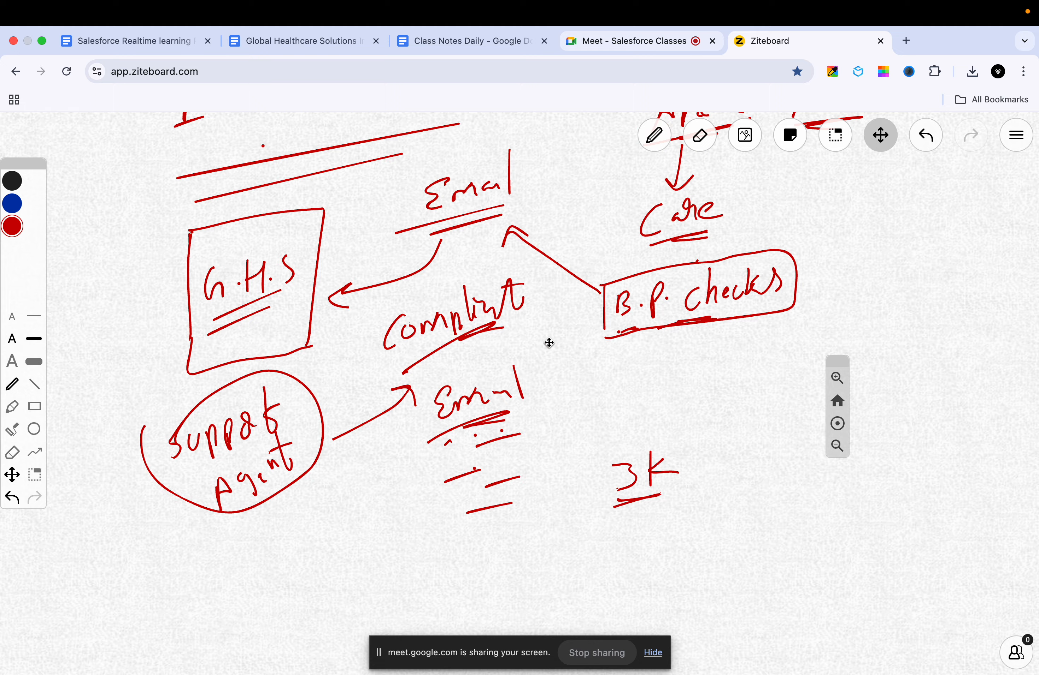
pyautogui.scroll(-10, 511, 388)
pyautogui.scroll(-2, 499, 326)
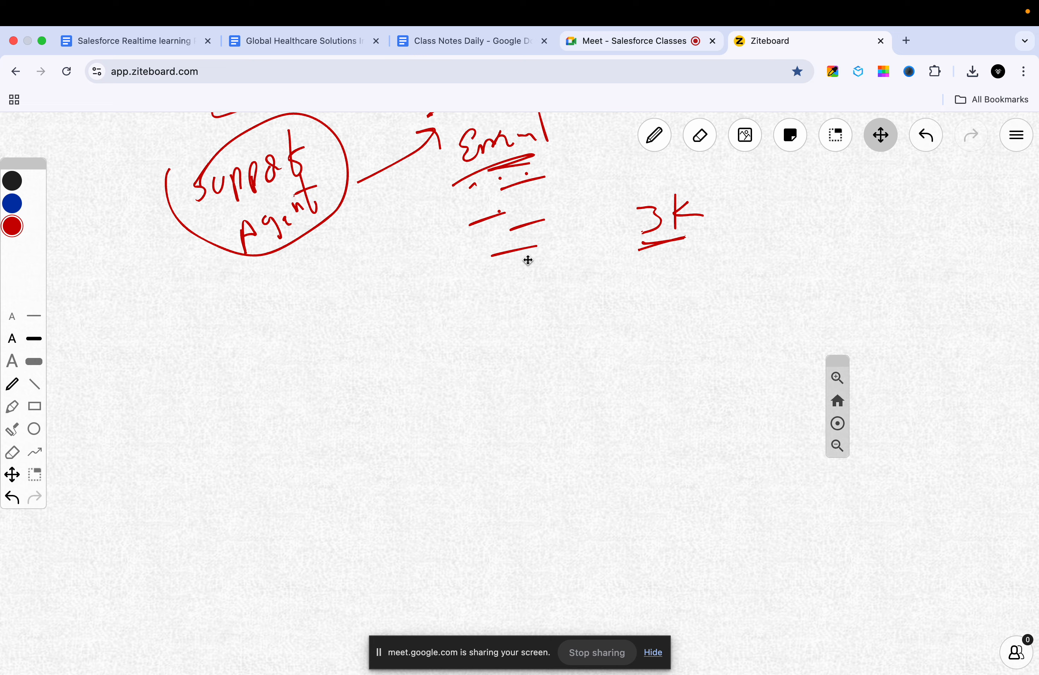
# Step: Handwrite an attempt at 'Support' there, erase it, and reselect the pen
pyautogui.press('p')
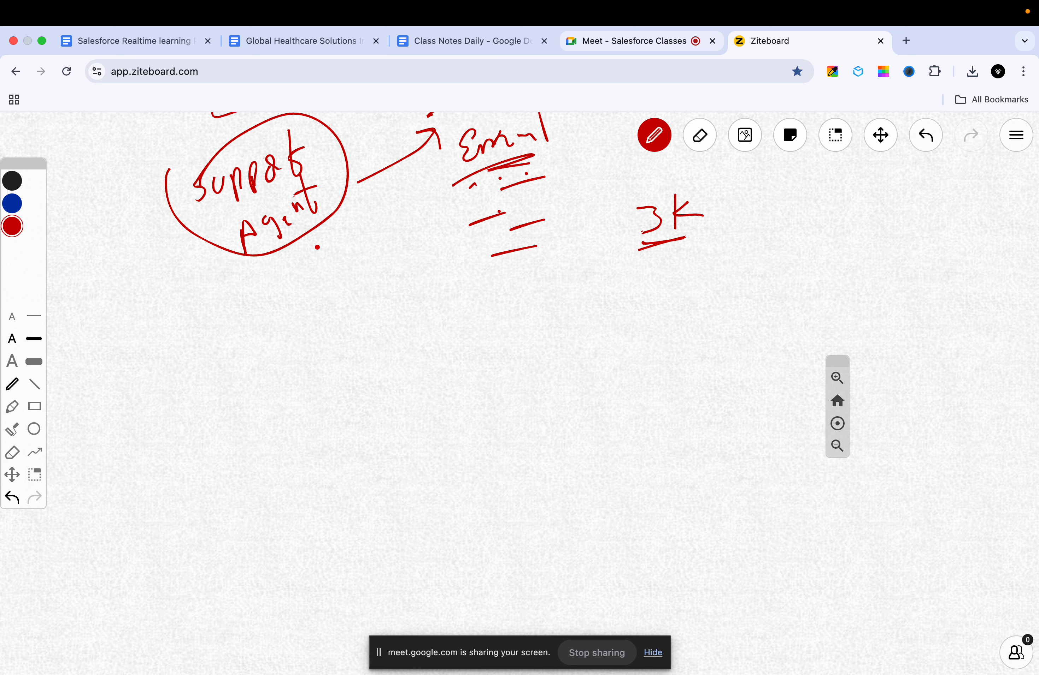
pyautogui.moveTo(306, 319)
pyautogui.mouseDown()
pyautogui.moveTo(289, 357)
pyautogui.moveTo(328, 323)
pyautogui.moveTo(334, 350)
pyautogui.moveTo(382, 320)
pyautogui.mouseUp()
pyautogui.moveTo(395, 297); pyautogui.dragTo(393, 325)
pyautogui.rightClick(394, 327)
pyautogui.moveTo(394, 331)
pyautogui.mouseDown()
pyautogui.moveTo(407, 311)
pyautogui.moveTo(408, 322)
pyautogui.moveTo(387, 313)
pyautogui.moveTo(388, 297)
pyautogui.moveTo(406, 273)
pyautogui.moveTo(408, 303)
pyautogui.moveTo(301, 334)
pyautogui.mouseUp()
pyautogui.click(706, 141)
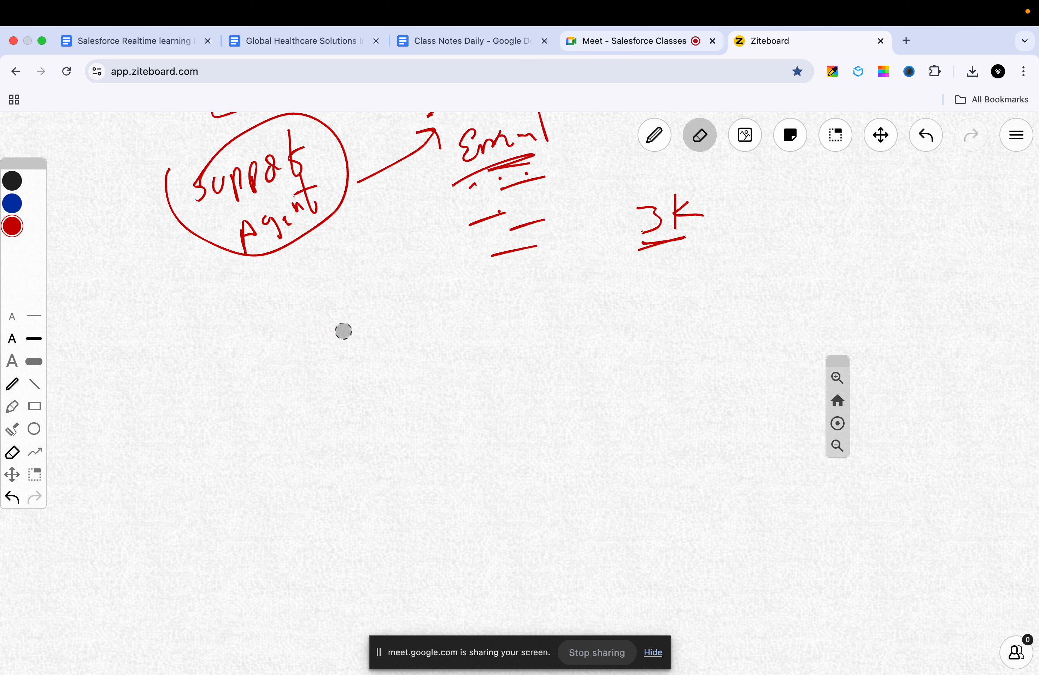
pyautogui.press('p')
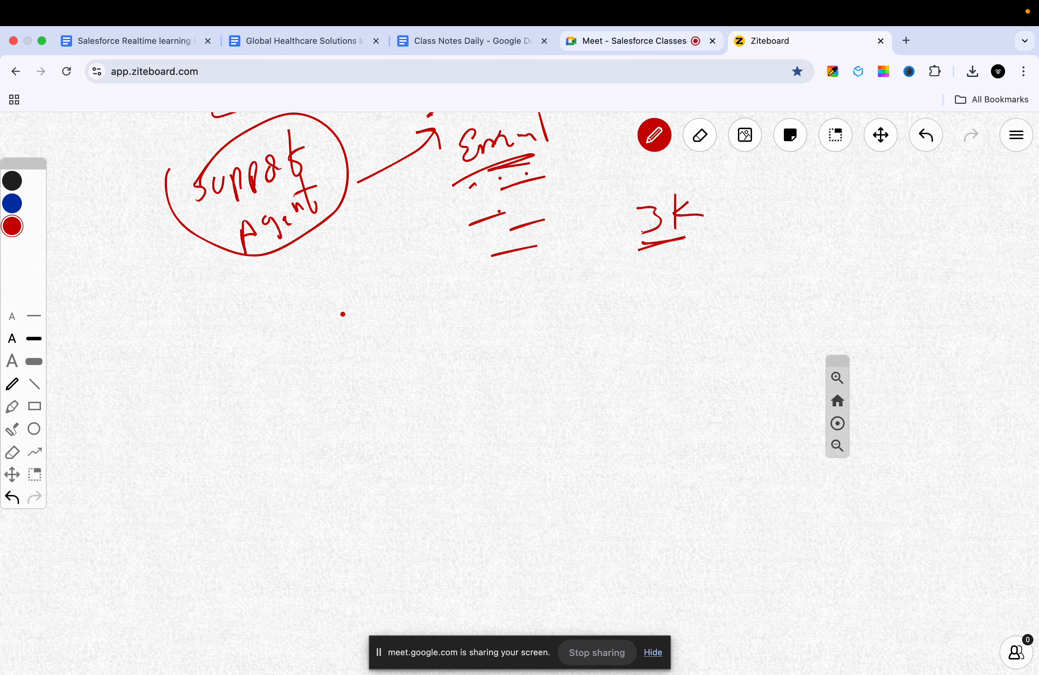
# Step: Handwrite the support e-mail address in red below the circled Support Agent sketch
pyautogui.moveTo(344, 312)
pyautogui.mouseDown()
pyautogui.moveTo(329, 346)
pyautogui.moveTo(356, 330)
pyautogui.moveTo(362, 352)
pyautogui.moveTo(365, 335)
pyautogui.mouseUp()
pyautogui.moveTo(378, 328)
pyautogui.mouseDown()
pyautogui.moveTo(377, 348)
pyautogui.moveTo(402, 315)
pyautogui.moveTo(412, 327)
pyautogui.mouseUp()
pyautogui.moveTo(429, 291)
pyautogui.mouseDown()
pyautogui.moveTo(437, 326)
pyautogui.moveTo(434, 310)
pyautogui.mouseUp()
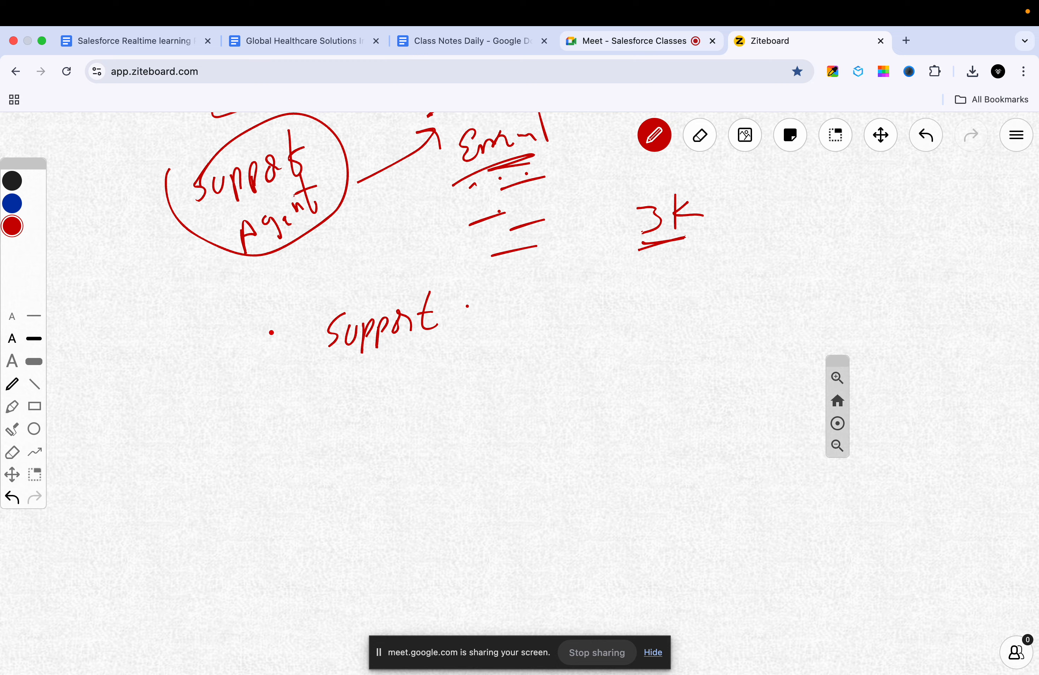
pyautogui.moveTo(272, 327)
pyautogui.mouseDown()
pyautogui.moveTo(264, 355)
pyautogui.moveTo(278, 340)
pyautogui.moveTo(284, 349)
pyautogui.mouseUp()
pyautogui.moveTo(297, 320)
pyautogui.mouseDown()
pyautogui.moveTo(296, 350)
pyautogui.moveTo(298, 336)
pyautogui.mouseUp()
pyautogui.moveTo(300, 341); pyautogui.dragTo(330, 339)
pyautogui.moveTo(468, 303)
pyautogui.mouseDown()
pyautogui.moveTo(452, 323)
pyautogui.moveTo(513, 310)
pyautogui.mouseUp()
pyautogui.moveTo(521, 303)
pyautogui.mouseDown()
pyautogui.moveTo(529, 301)
pyautogui.moveTo(519, 325)
pyautogui.mouseUp()
pyautogui.click(545, 303)
pyautogui.moveTo(559, 294)
pyautogui.mouseDown()
pyautogui.moveTo(557, 306)
pyautogui.moveTo(570, 305)
pyautogui.mouseUp()
pyautogui.moveTo(585, 303); pyautogui.dragTo(605, 301)
# Step: Underline the handwritten support address twice
pyautogui.moveTo(281, 391); pyautogui.dragTo(532, 330)
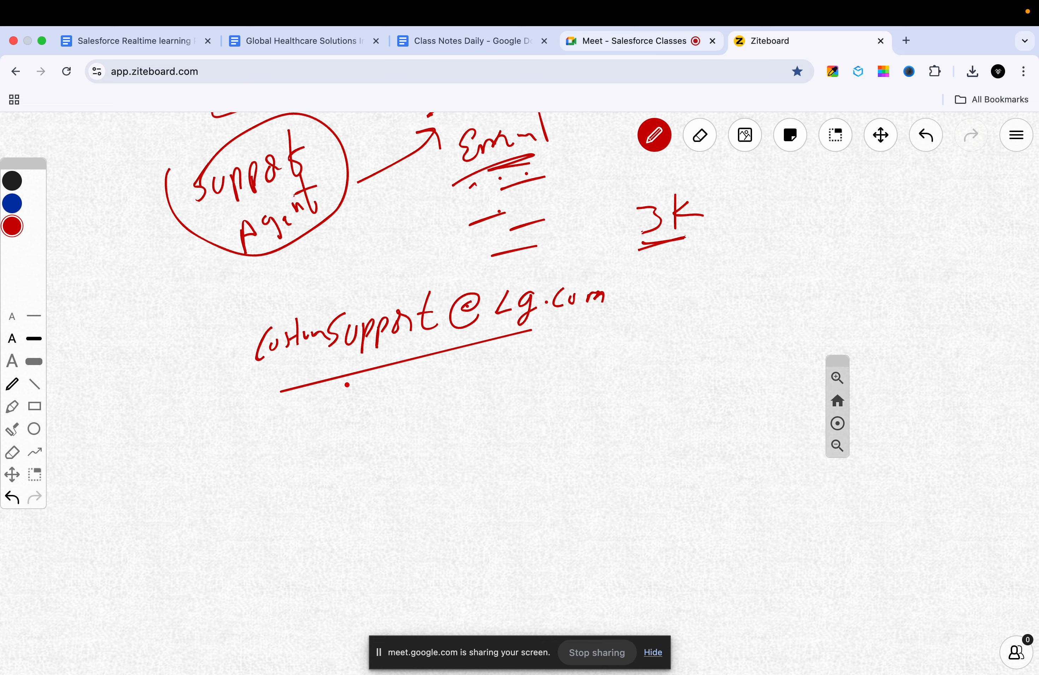
pyautogui.moveTo(352, 386); pyautogui.dragTo(363, 399)
pyautogui.moveTo(265, 376); pyautogui.dragTo(404, 338)
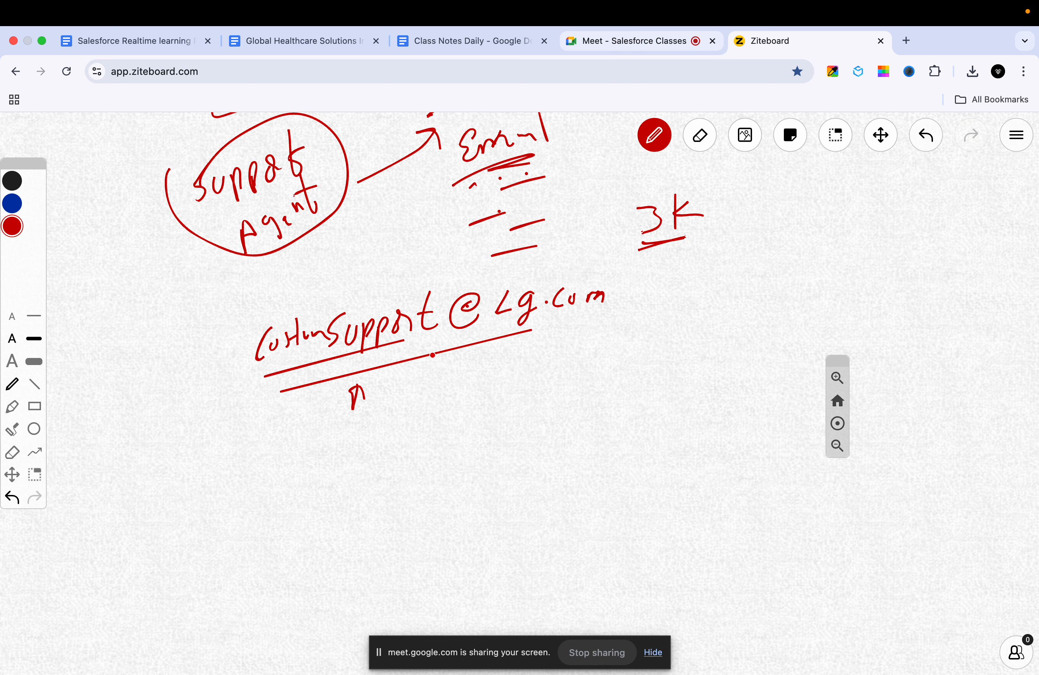
# Step: Draw an arrow from the address to a handwritten 'Case' and underline it
pyautogui.moveTo(490, 350); pyautogui.dragTo(538, 368)
pyautogui.moveTo(530, 361)
pyautogui.mouseDown()
pyautogui.moveTo(517, 390)
pyautogui.moveTo(576, 382)
pyautogui.mouseUp()
pyautogui.moveTo(583, 368); pyautogui.dragTo(602, 363)
pyautogui.moveTo(607, 351)
pyautogui.mouseDown()
pyautogui.moveTo(608, 375)
pyautogui.moveTo(630, 376)
pyautogui.mouseUp()
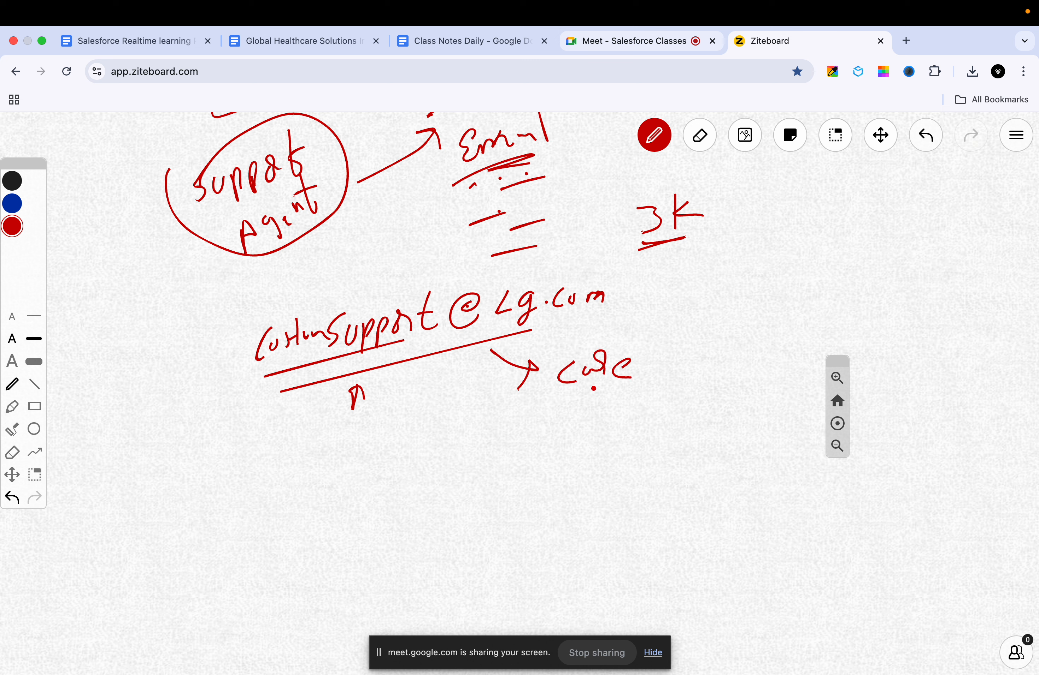
pyautogui.moveTo(556, 401); pyautogui.dragTo(608, 394)
# Step: Circle 'Case', add a mark beneath it, and draw a vertical line left of the address
pyautogui.moveTo(564, 344); pyautogui.dragTo(579, 399)
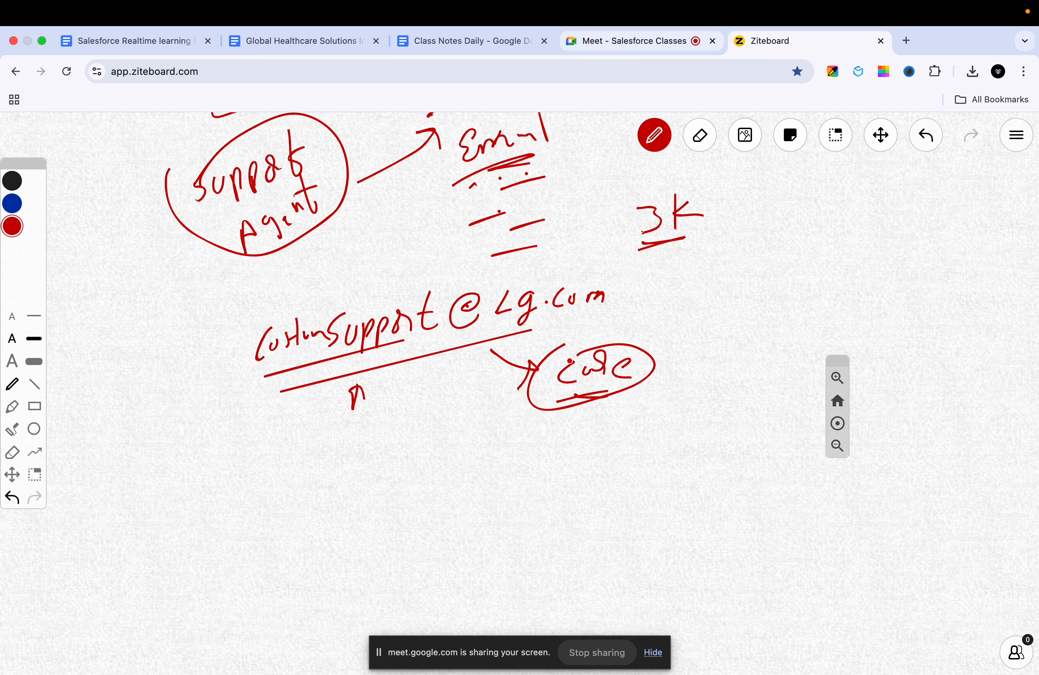
pyautogui.moveTo(560, 353)
pyautogui.mouseDown()
pyautogui.moveTo(618, 350)
pyautogui.moveTo(597, 344)
pyautogui.mouseUp()
pyautogui.moveTo(573, 415)
pyautogui.mouseDown()
pyautogui.moveTo(567, 447)
pyautogui.moveTo(583, 433)
pyautogui.mouseUp()
pyautogui.moveTo(236, 302); pyautogui.dragTo(235, 393)
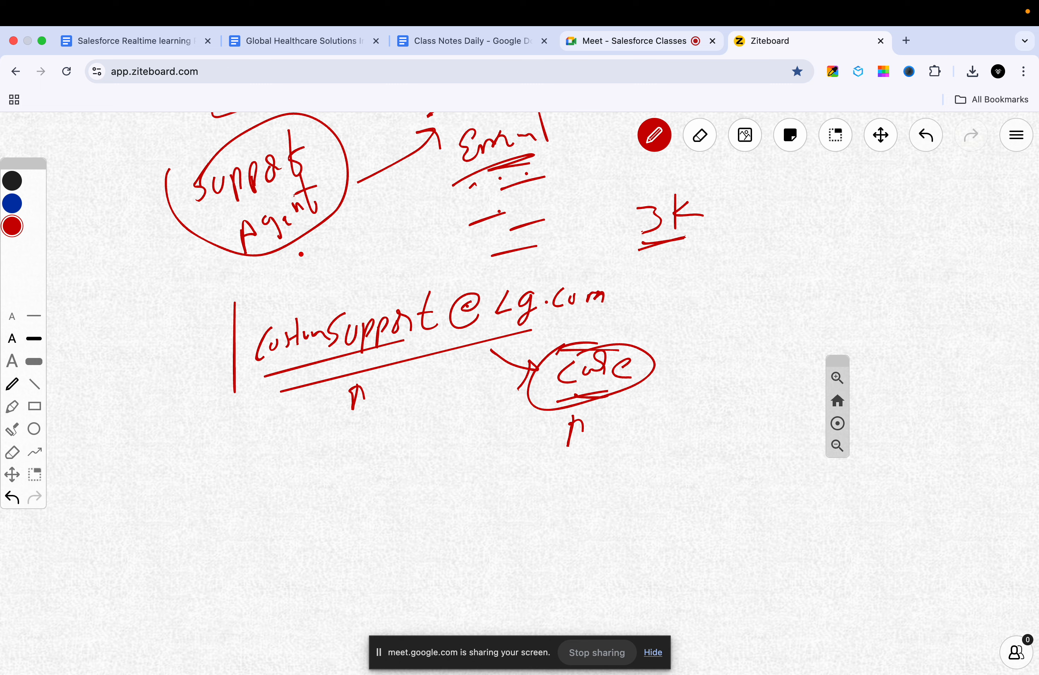
# Step: Log in to Salesforce at login.salesforce.com in a new tab using the saved username
pyautogui.click(905, 42)
pyautogui.write('og')
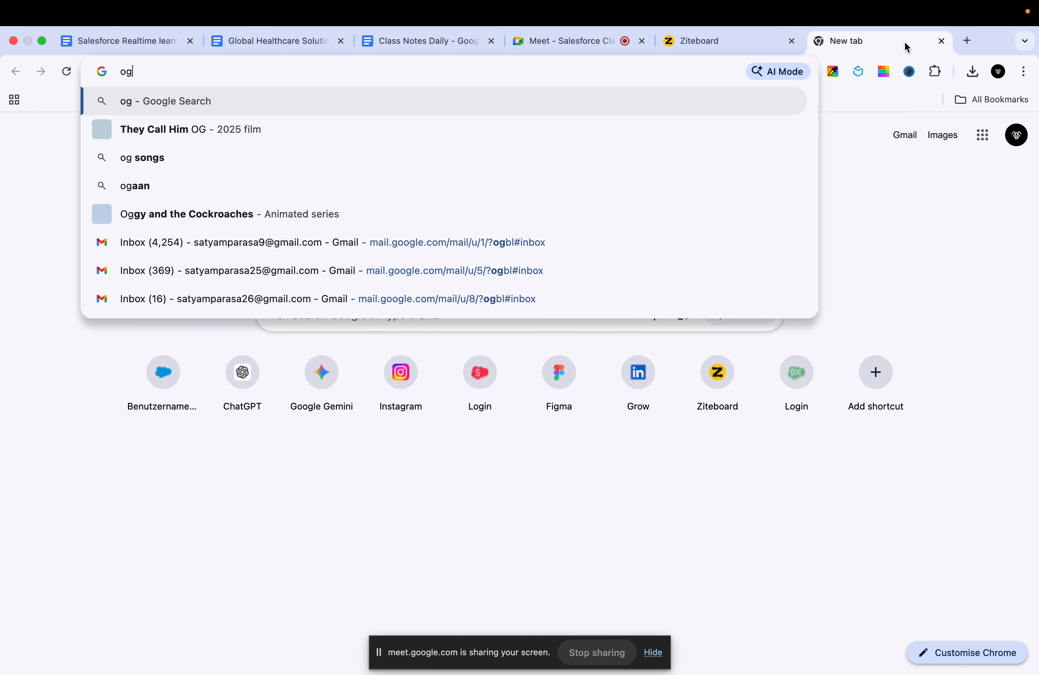
pyautogui.press('BackSpace')
pyautogui.press('BackSpace')
pyautogui.write('lo')
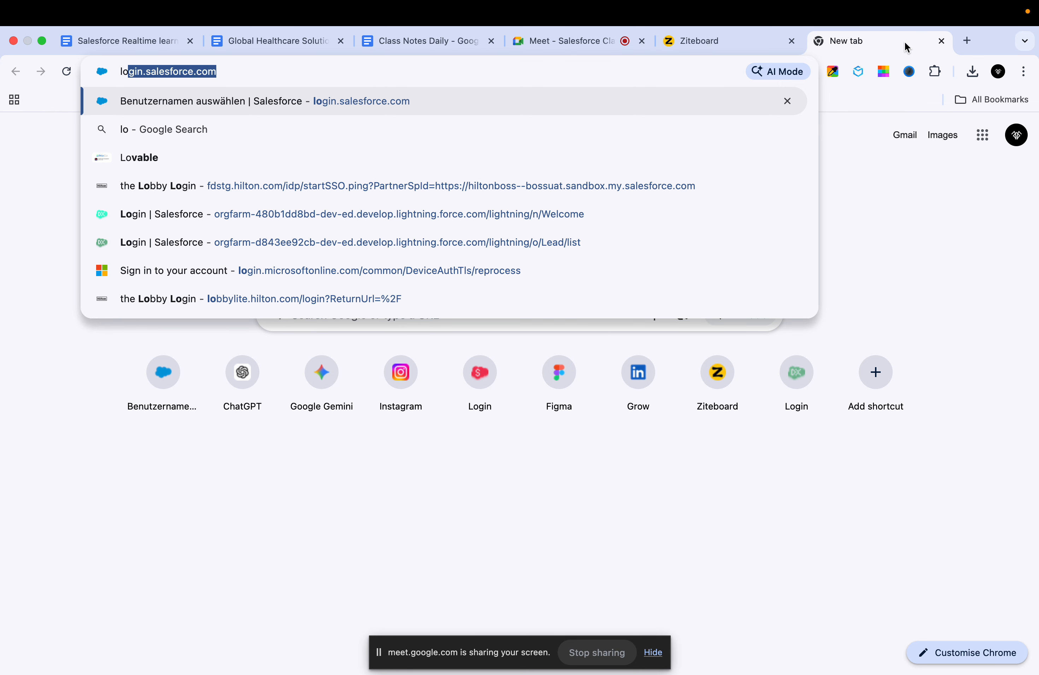
pyautogui.press('Return')
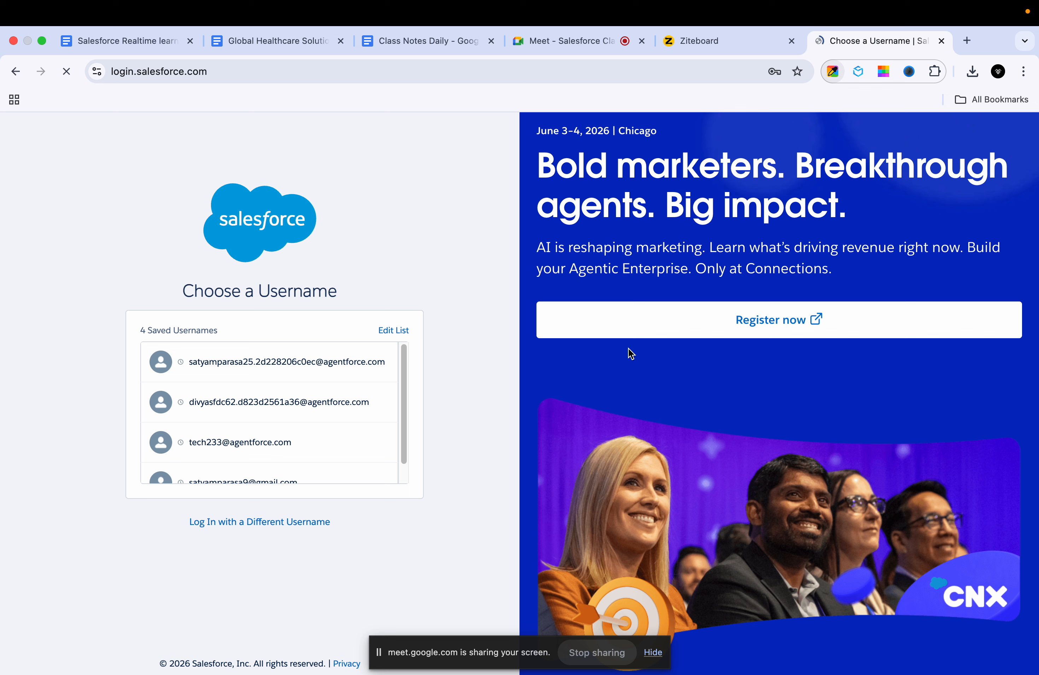
pyautogui.click(317, 363)
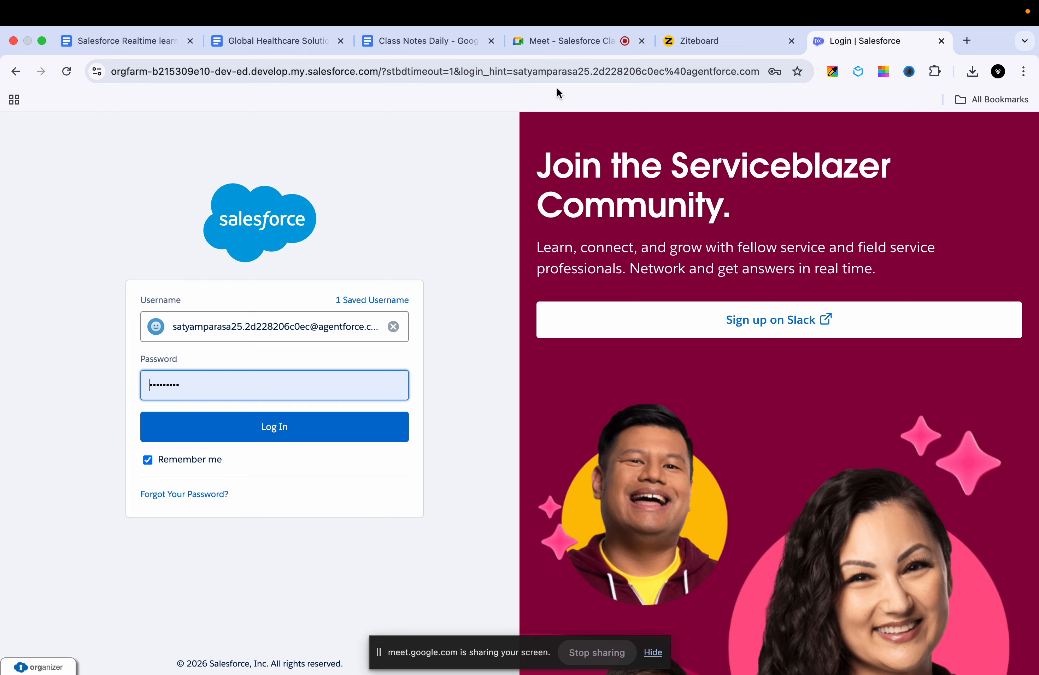
pyautogui.click(682, 44)
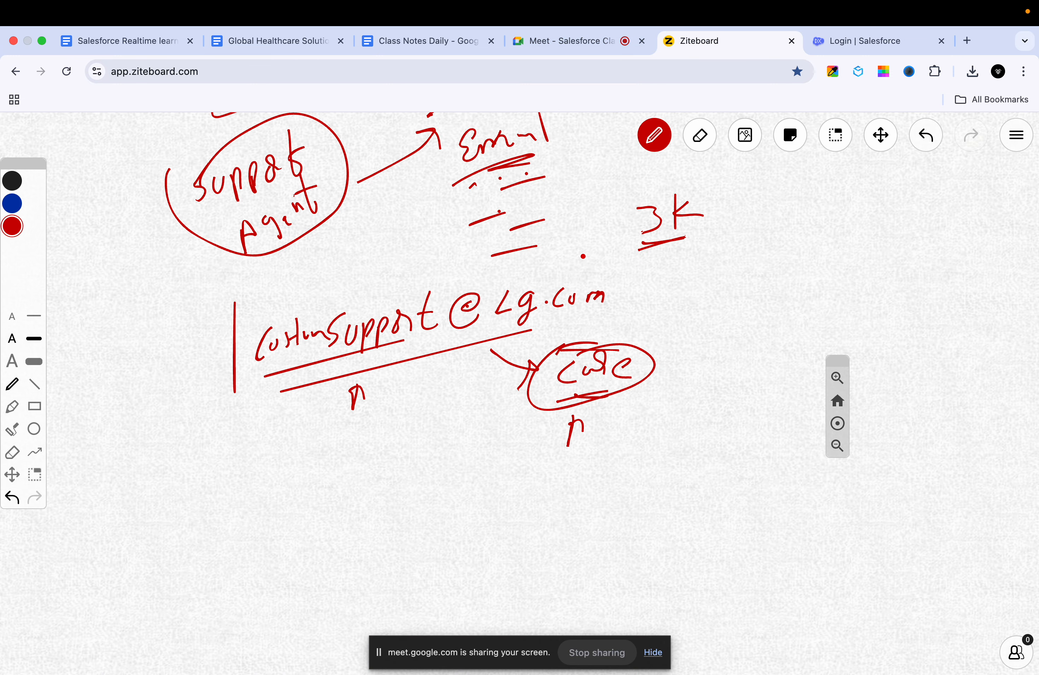
pyautogui.click(863, 40)
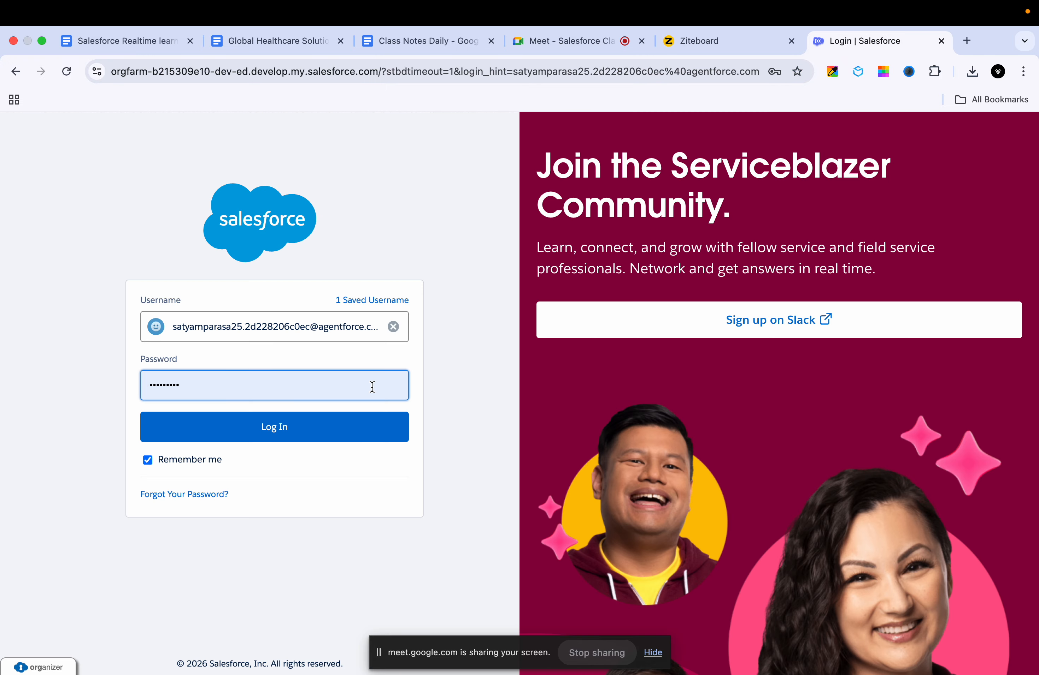
pyautogui.click(296, 439)
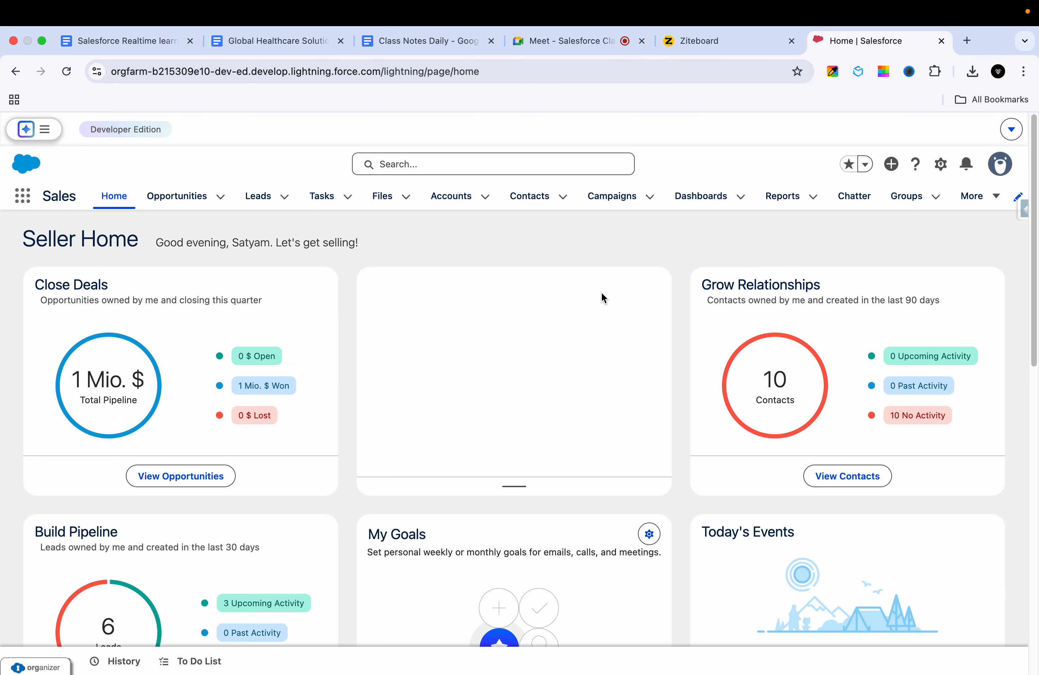
# Step: Open Salesforce Setup in a new tab from the gear menu on Seller Home
pyautogui.click(597, 50)
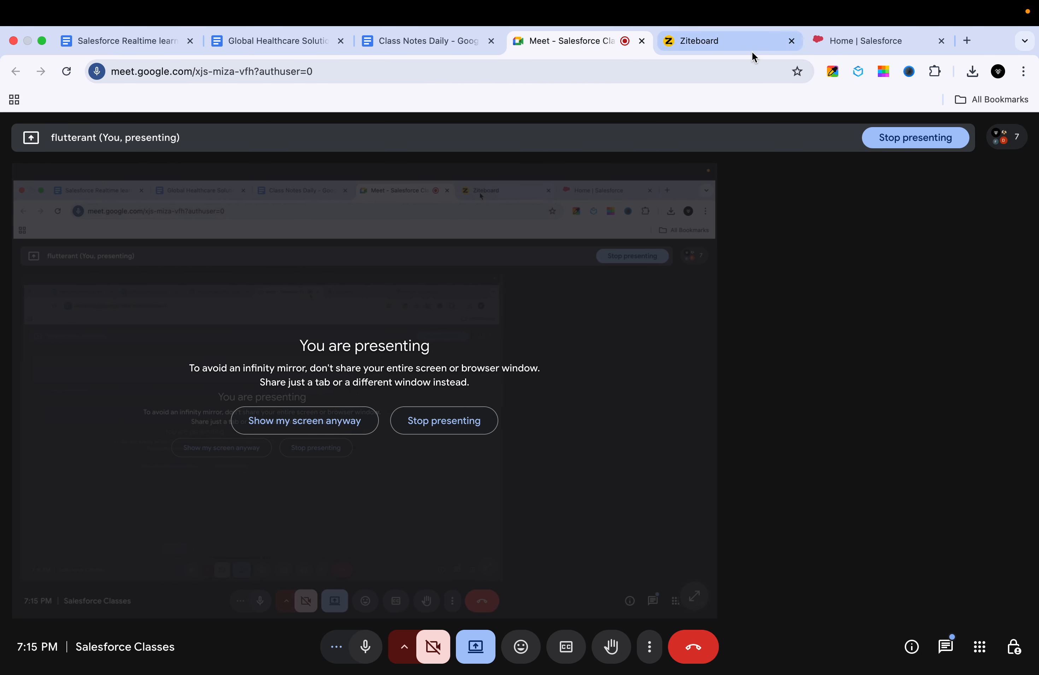
pyautogui.click(838, 44)
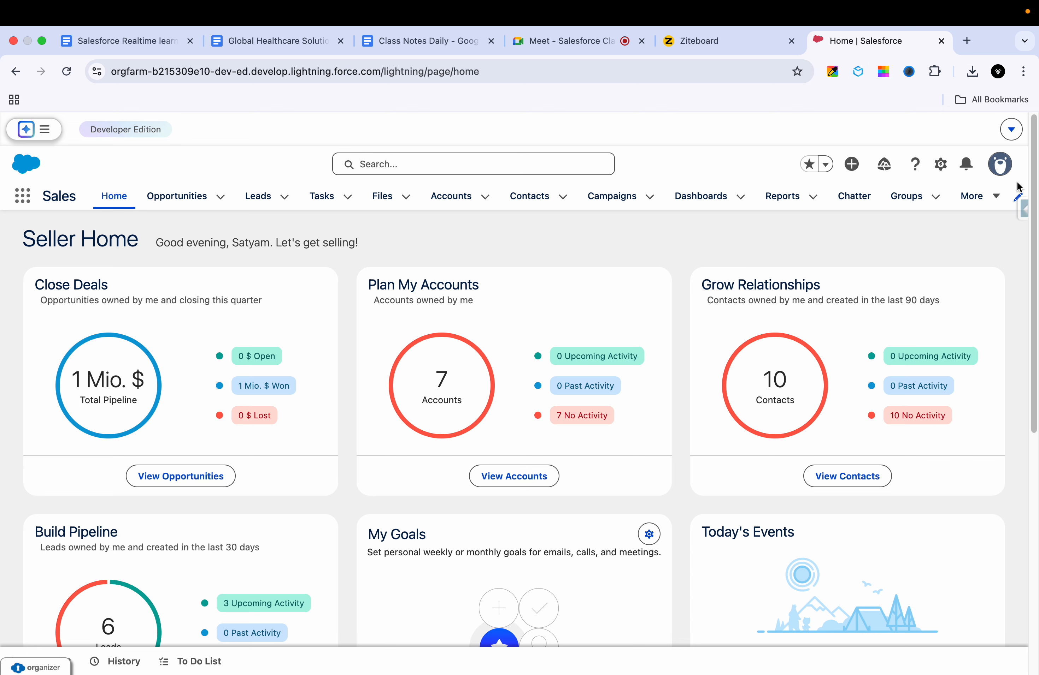
pyautogui.click(940, 165)
pyautogui.click(871, 235)
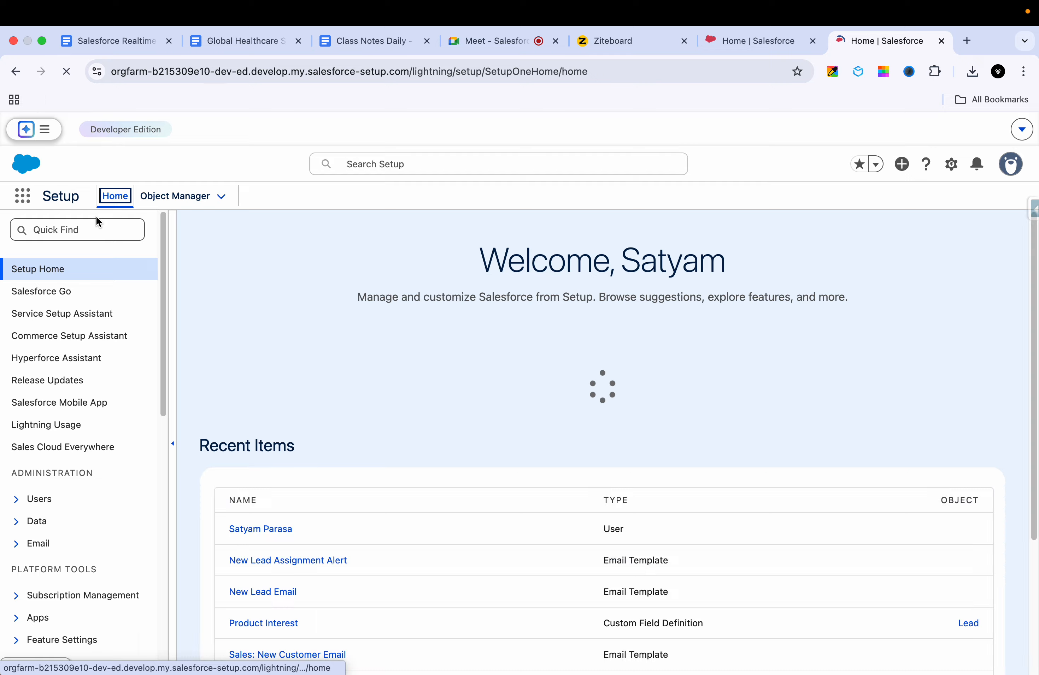
# Step: Filter the Setup Quick Find by 'email' and browse the listed email settings
pyautogui.click(87, 224)
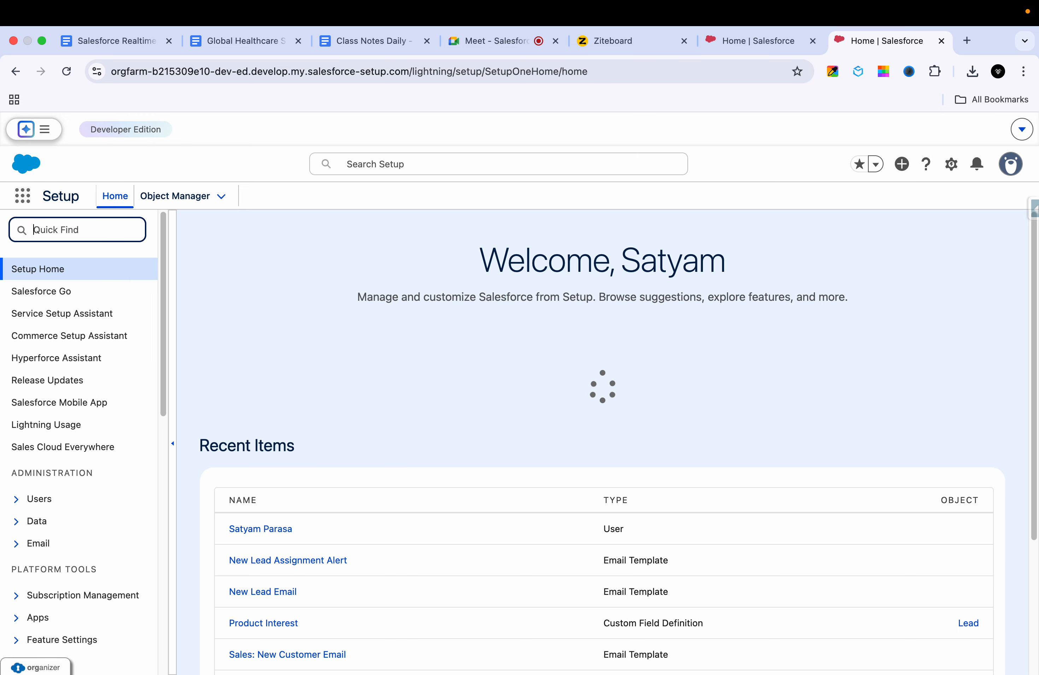
pyautogui.write('email')
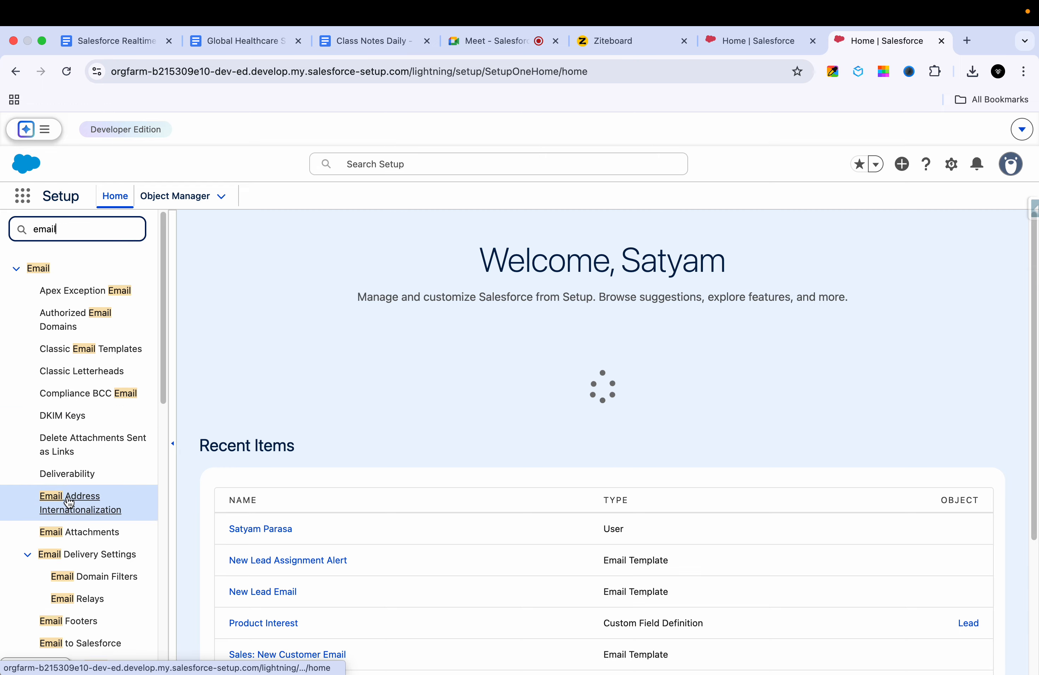
pyautogui.scroll(-5, 61, 517)
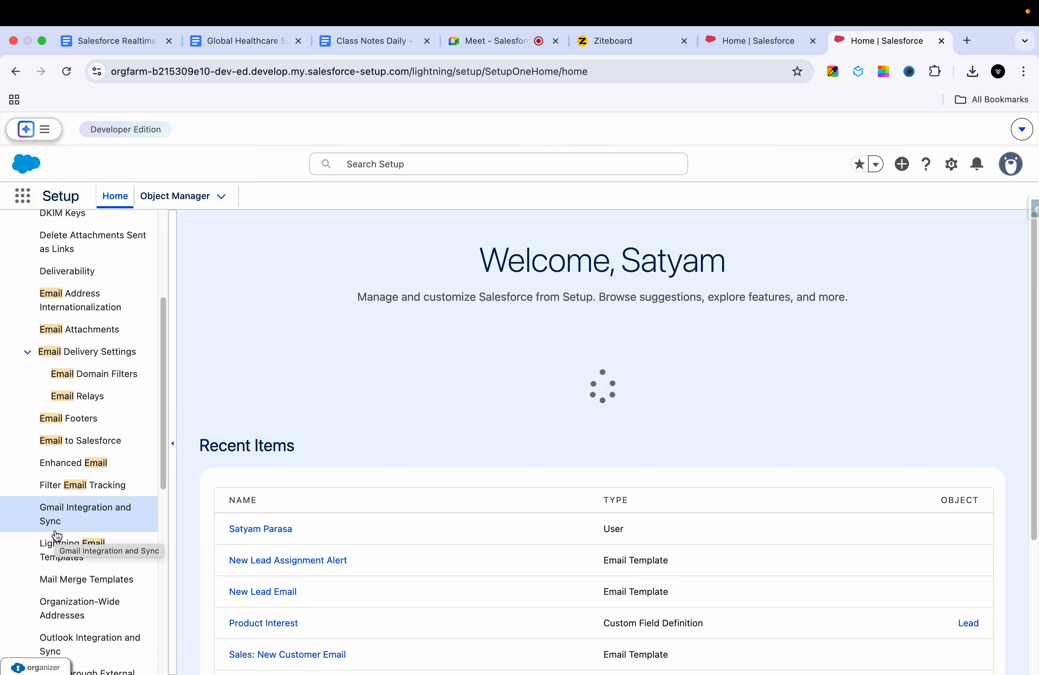
pyautogui.scroll(-1, 83, 501)
pyautogui.scroll(1, 83, 501)
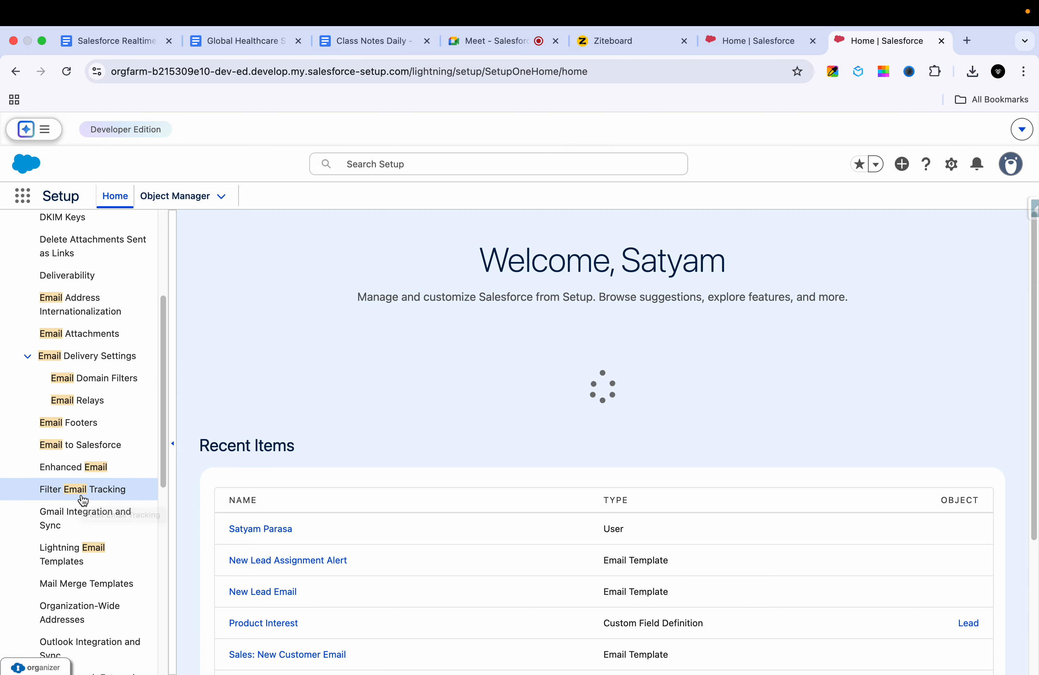
pyautogui.scroll(1, 83, 456)
pyautogui.scroll(-8, 83, 445)
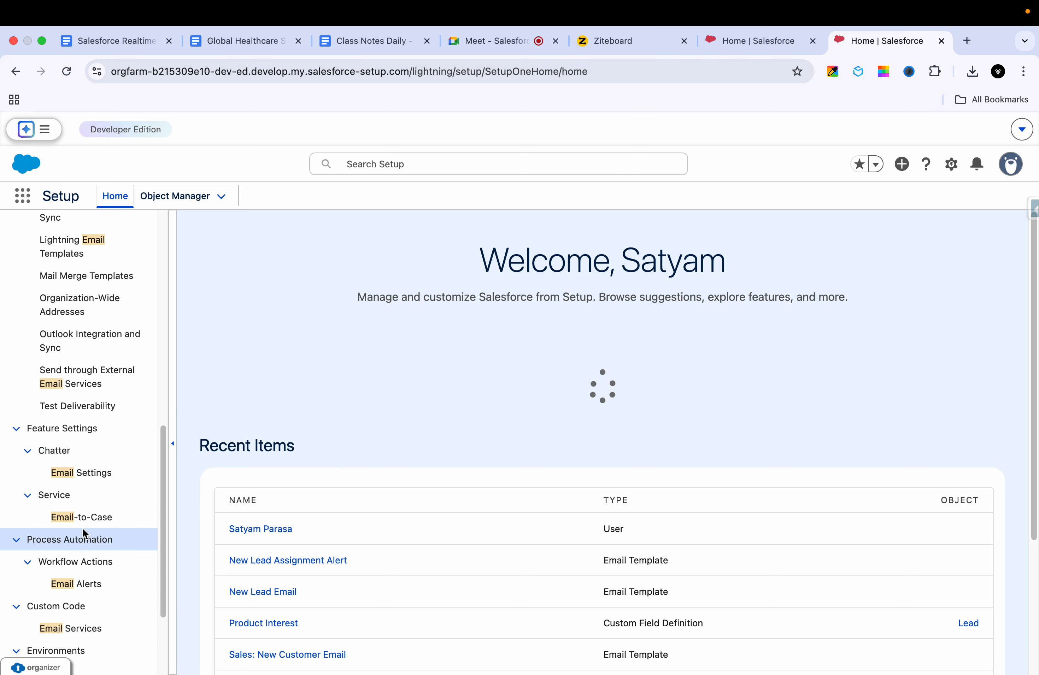
# Step: Open the Email-to-Case page under Service and read through its introduction
pyautogui.click(90, 519)
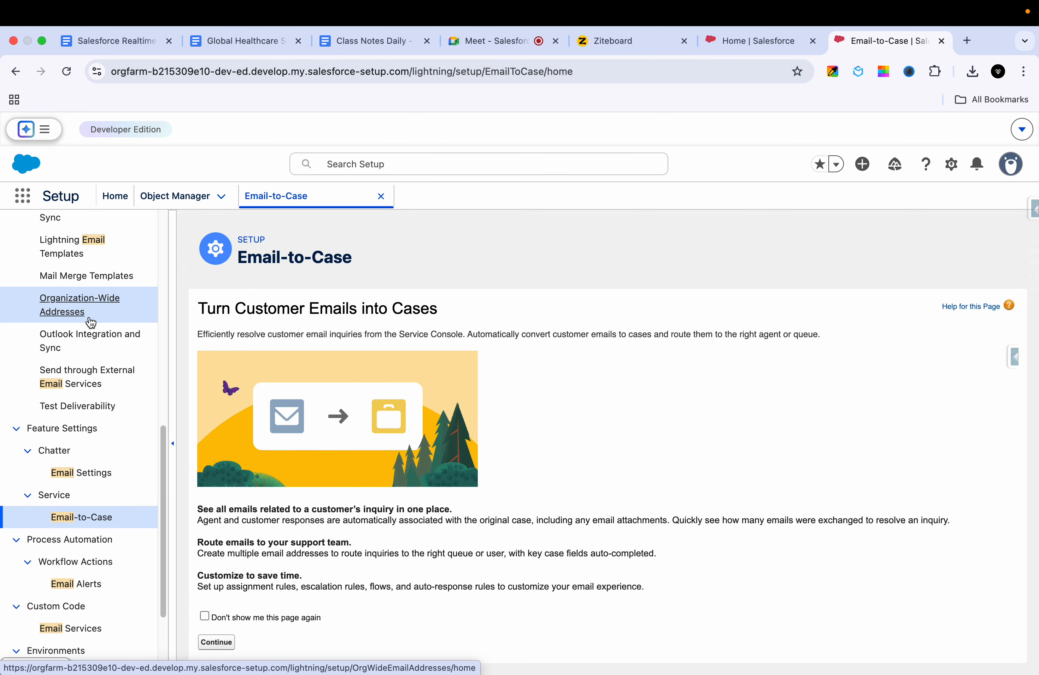
pyautogui.scroll(6, 90, 307)
pyautogui.scroll(4, 94, 289)
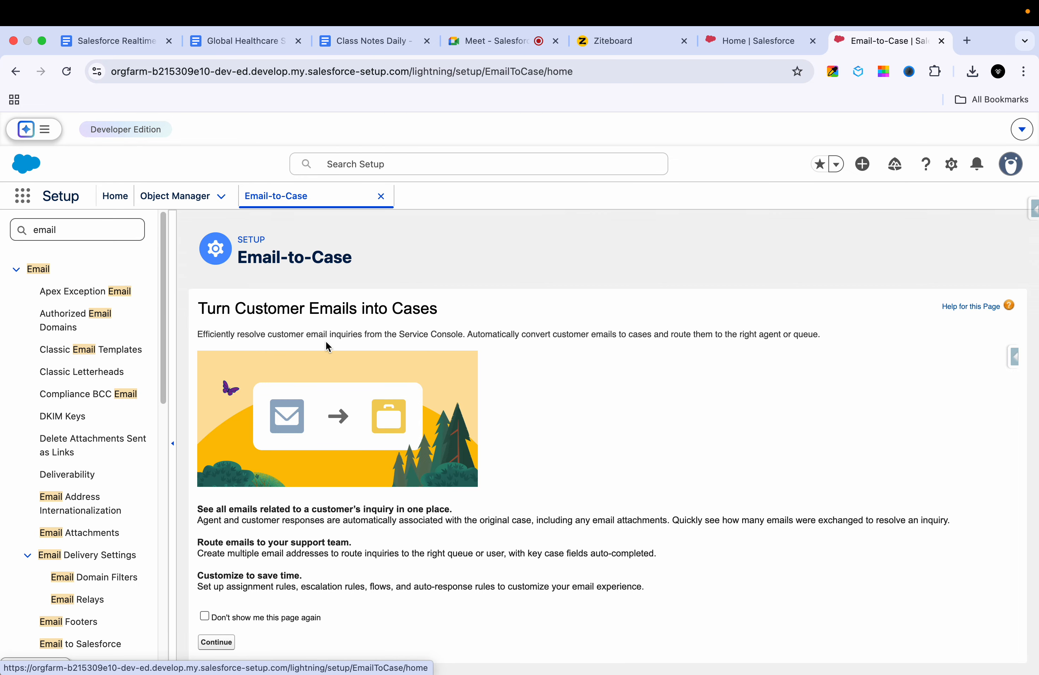
pyautogui.scroll(-1, 339, 327)
pyautogui.scroll(-1, 358, 436)
pyautogui.scroll(-1, 174, 562)
pyautogui.scroll(1, 308, 425)
pyautogui.scroll(-1, 317, 416)
pyautogui.scroll(1, 317, 416)
# Step: Continue past the introduction to the Email-to-Case Settings section, still disabled
pyautogui.click(217, 643)
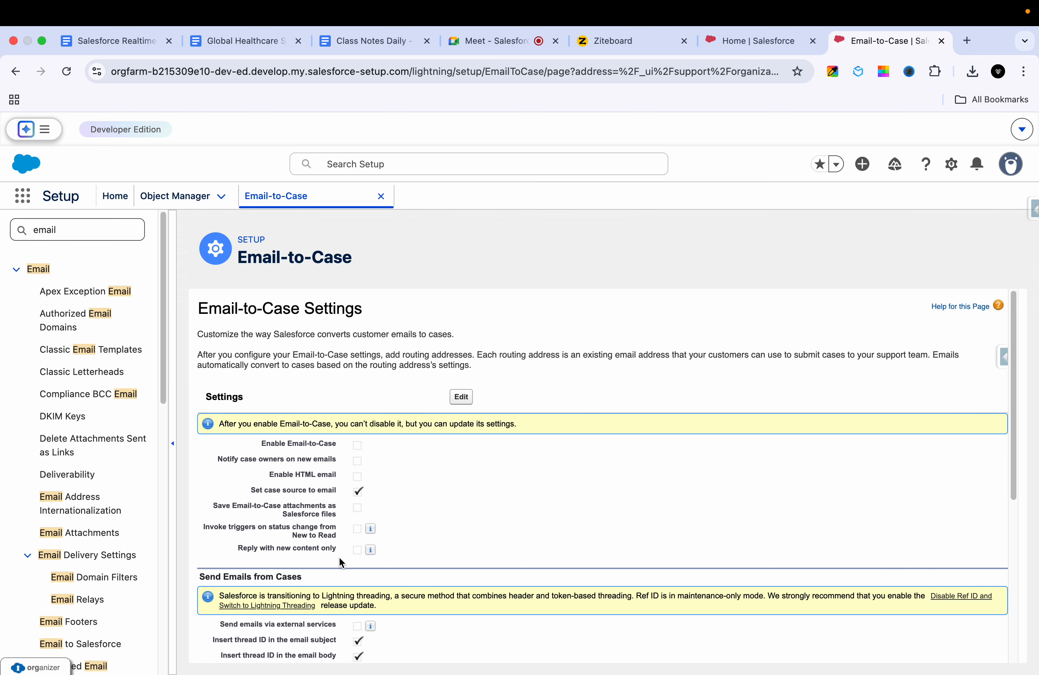
pyautogui.scroll(-5, 479, 508)
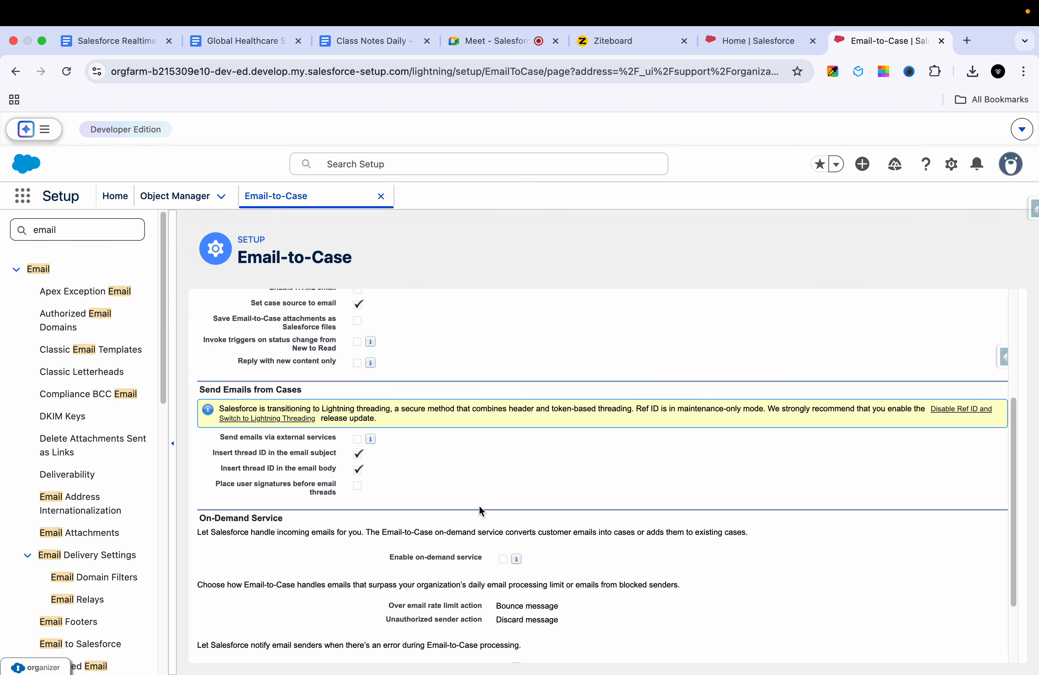
pyautogui.scroll(2, 479, 508)
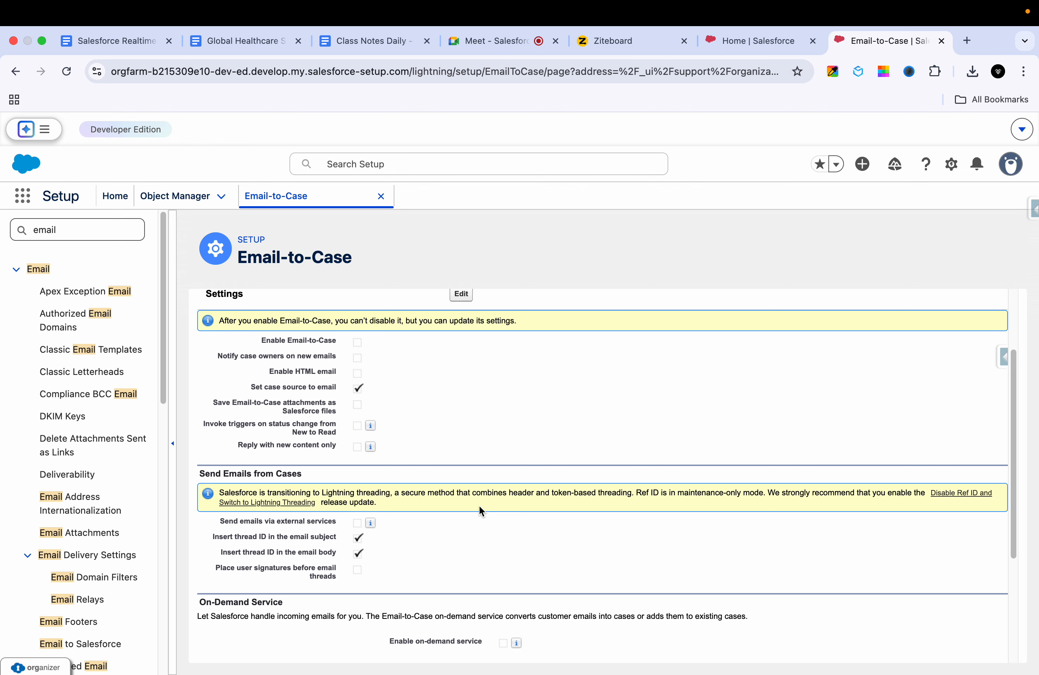
pyautogui.scroll(1, 483, 491)
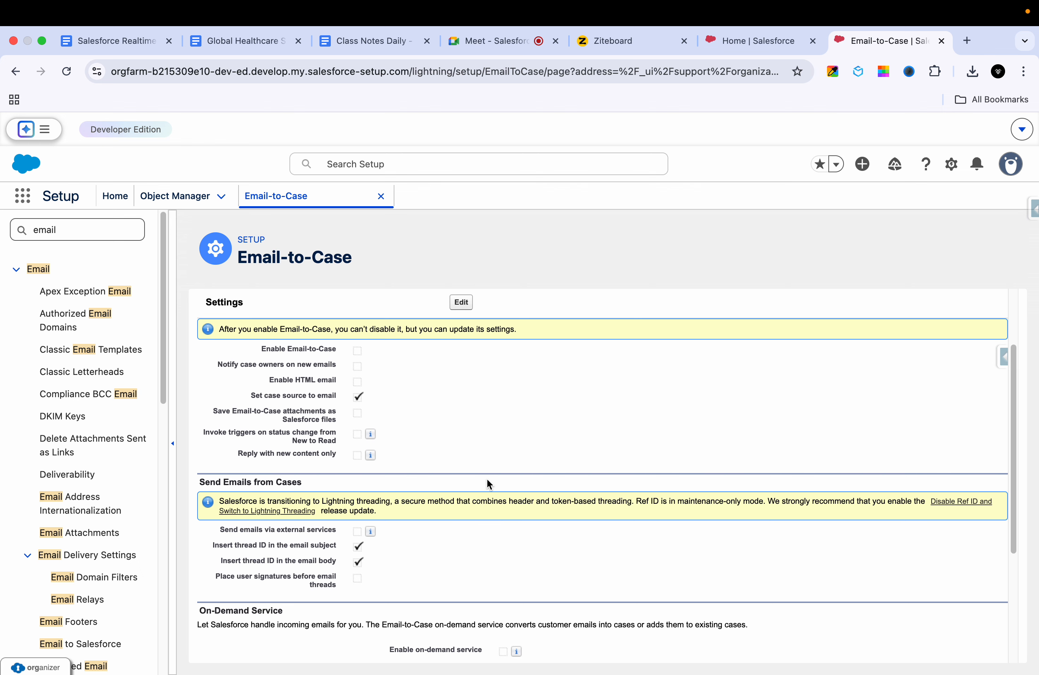
# Step: Enable Email-to-Case and the on-demand email service, then save the settings
pyautogui.click(464, 307)
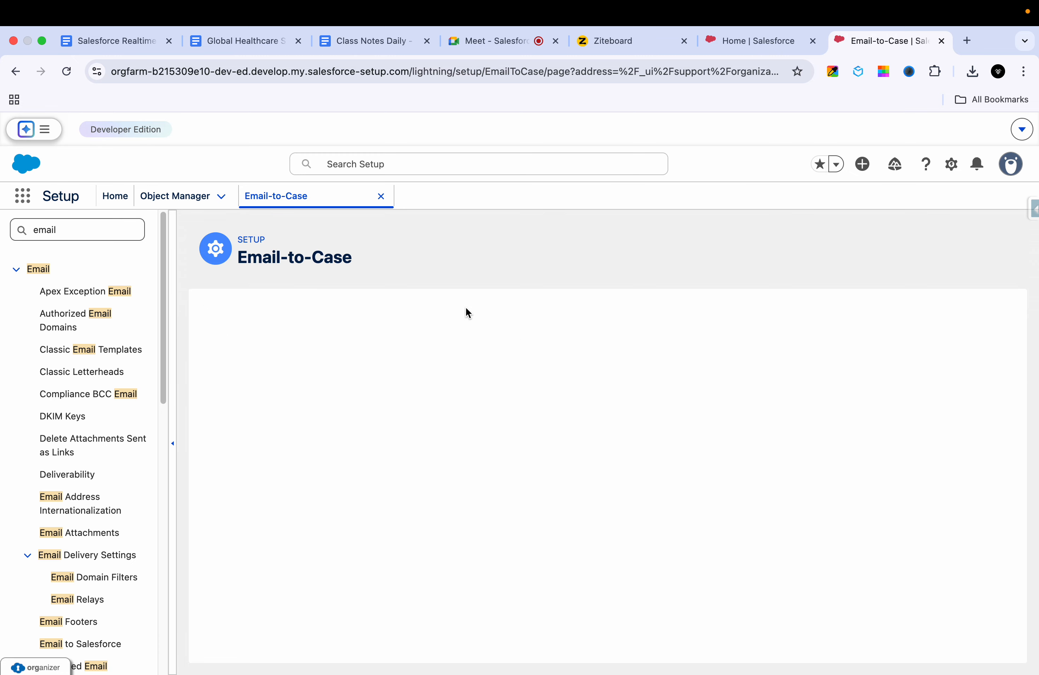
pyautogui.click(361, 390)
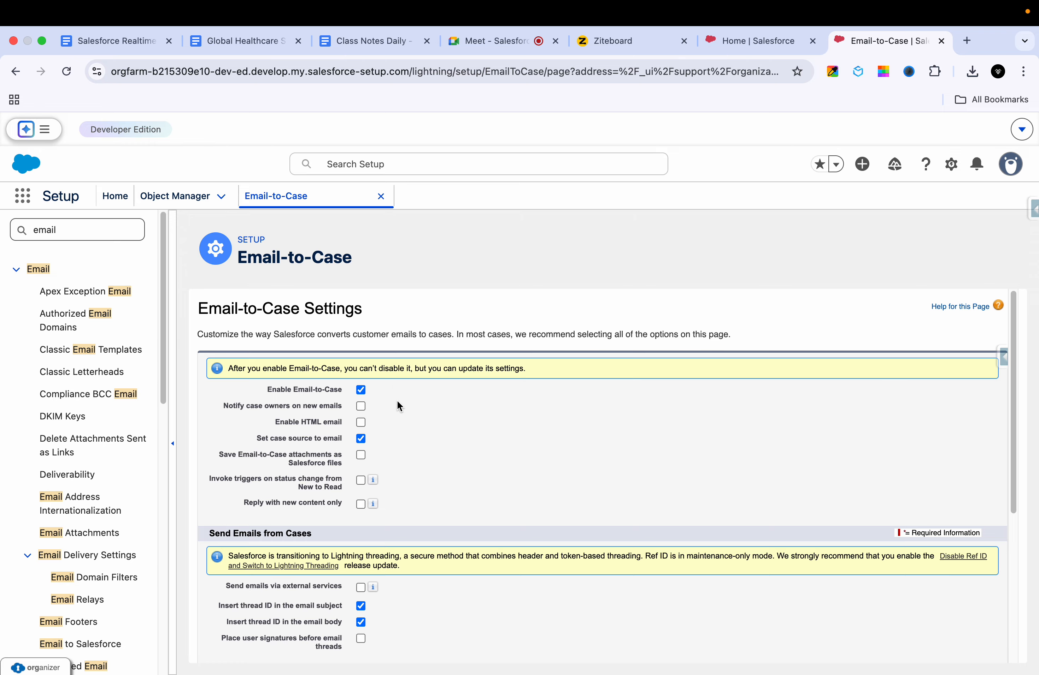
pyautogui.scroll(-1, 395, 419)
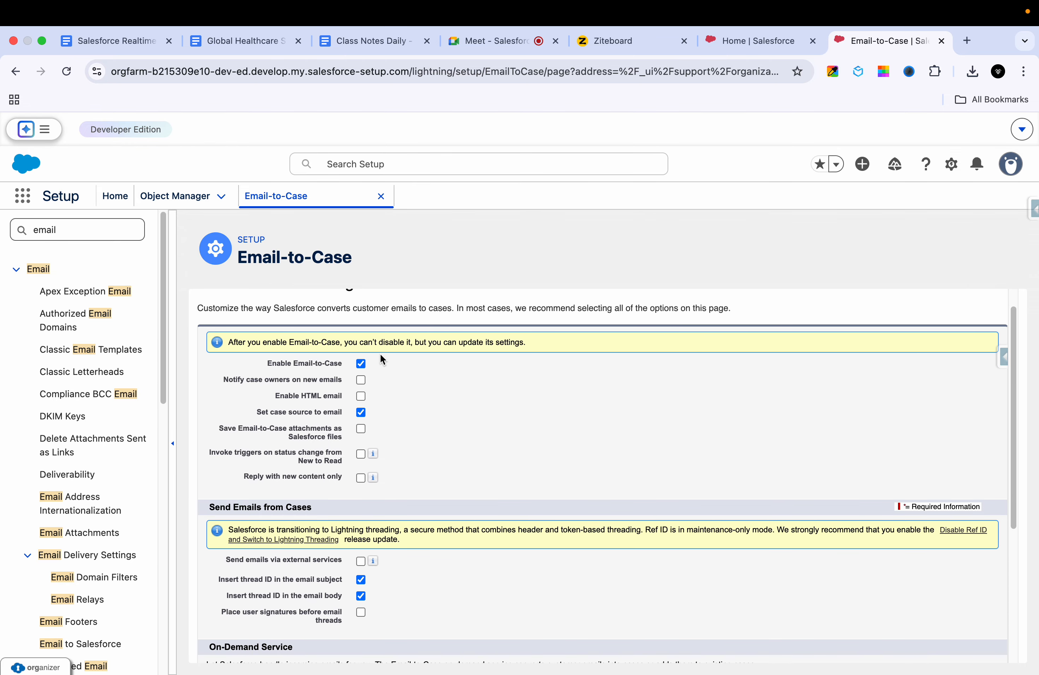
pyautogui.scroll(-5, 432, 469)
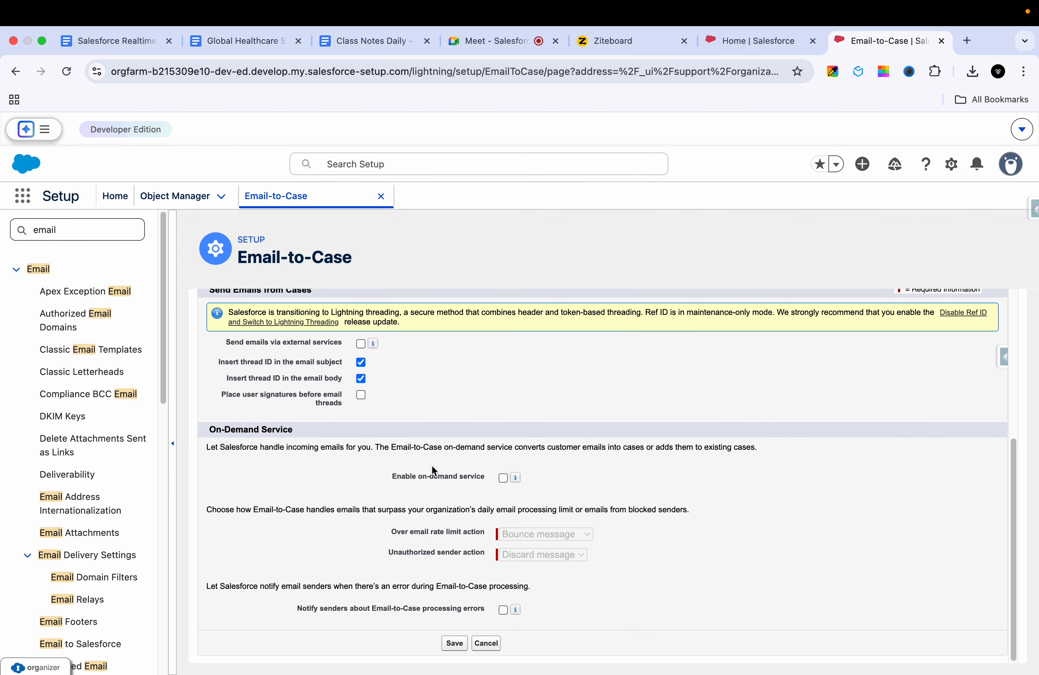
pyautogui.click(503, 478)
pyautogui.moveTo(521, 476)
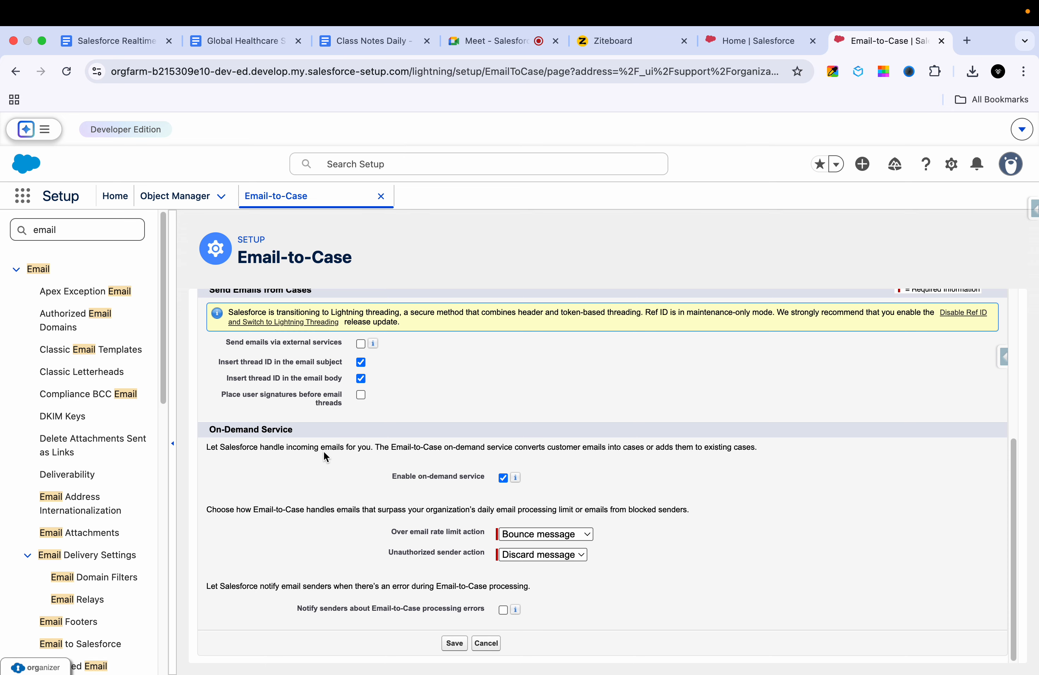
pyautogui.tripleClick(422, 444)
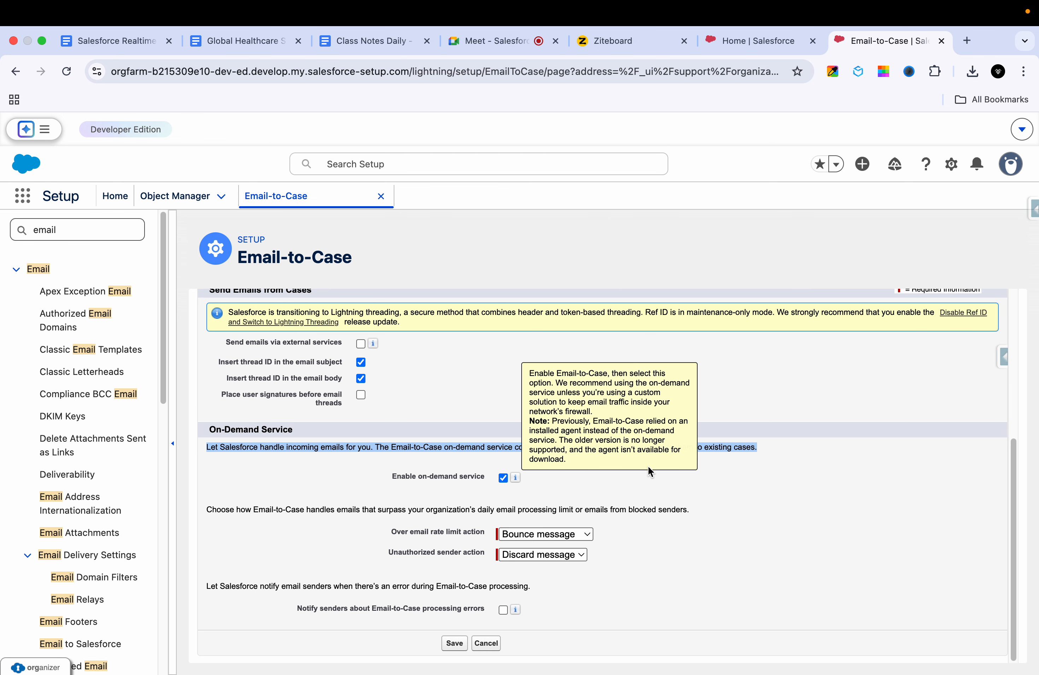
pyautogui.click(455, 644)
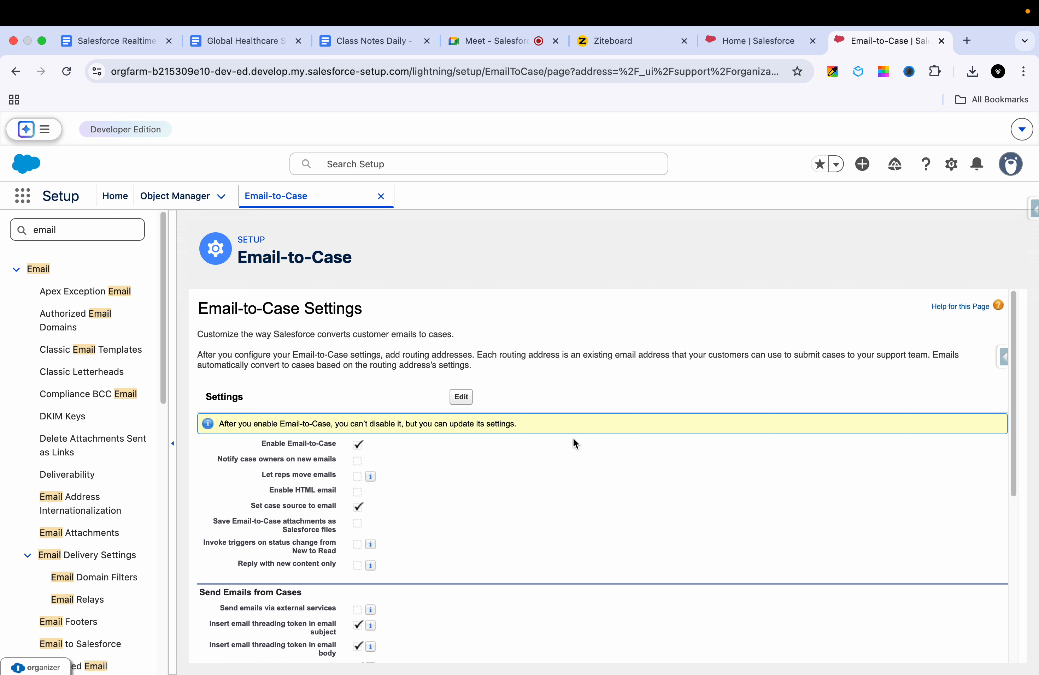
# Step: Start a new routing address from the Routing Addresses section with Email2Case as source
pyautogui.scroll(-7, 572, 437)
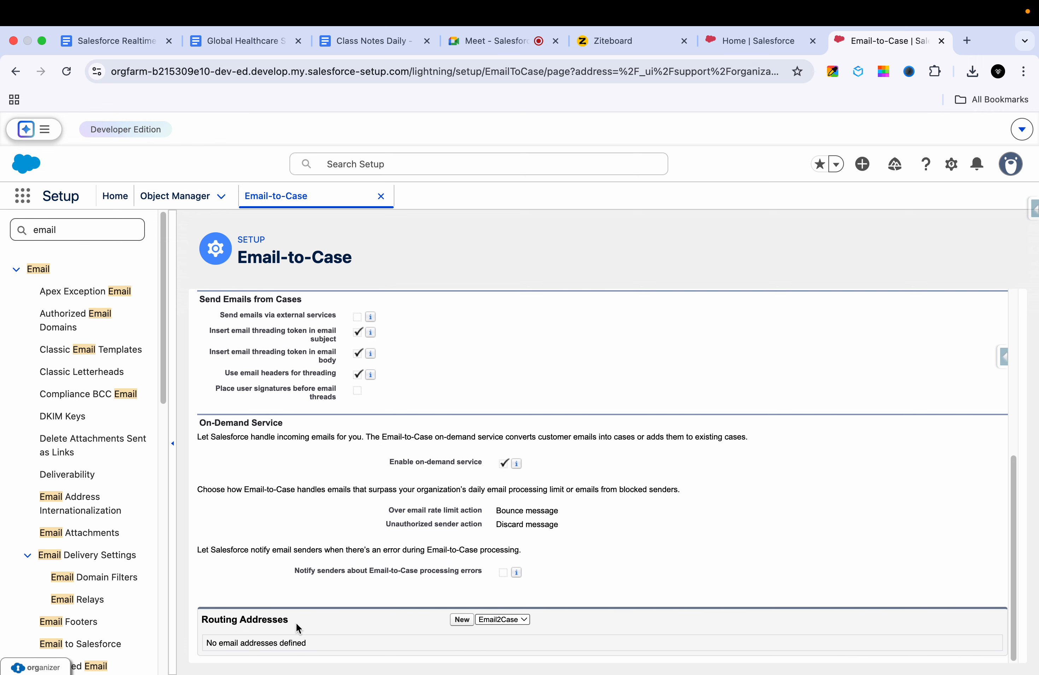
pyautogui.tripleClick(284, 626)
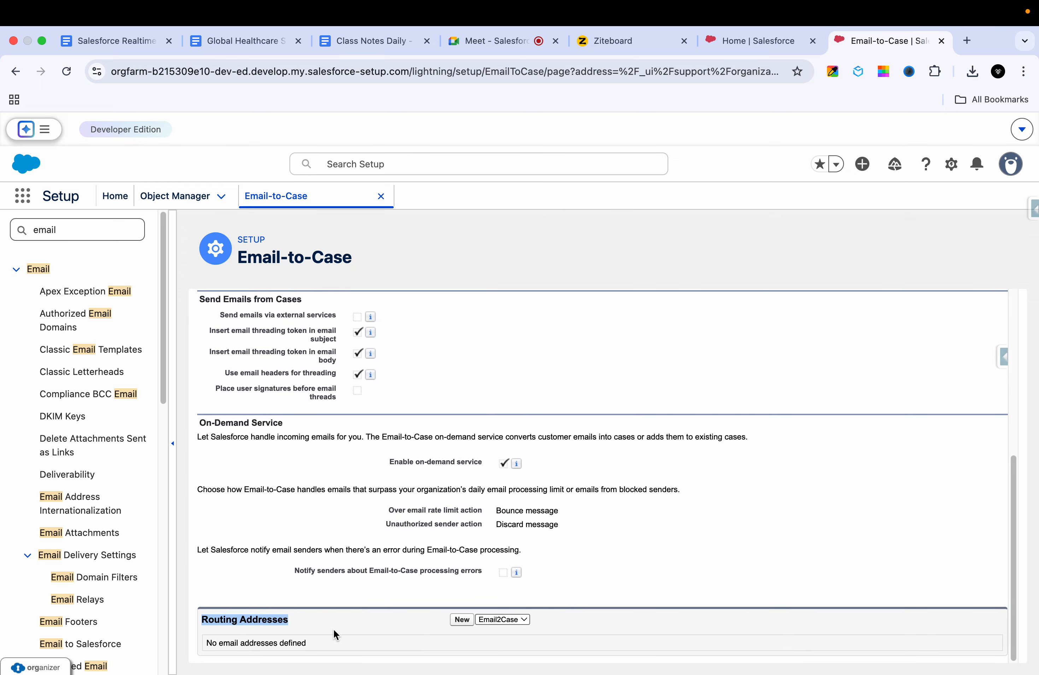
pyautogui.click(605, 39)
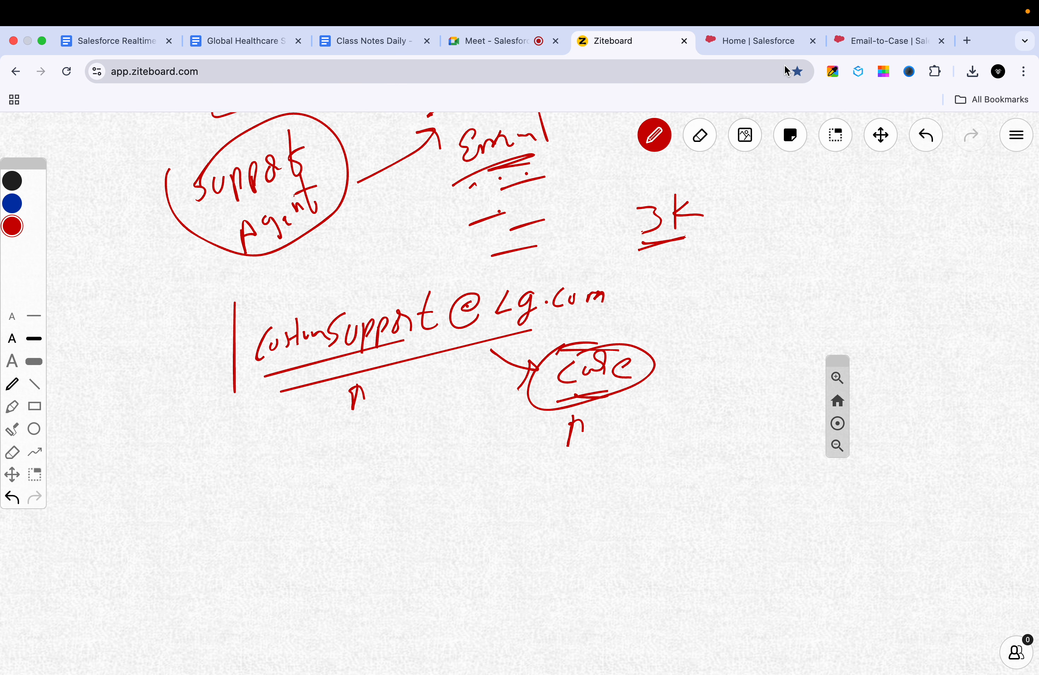
pyautogui.click(860, 40)
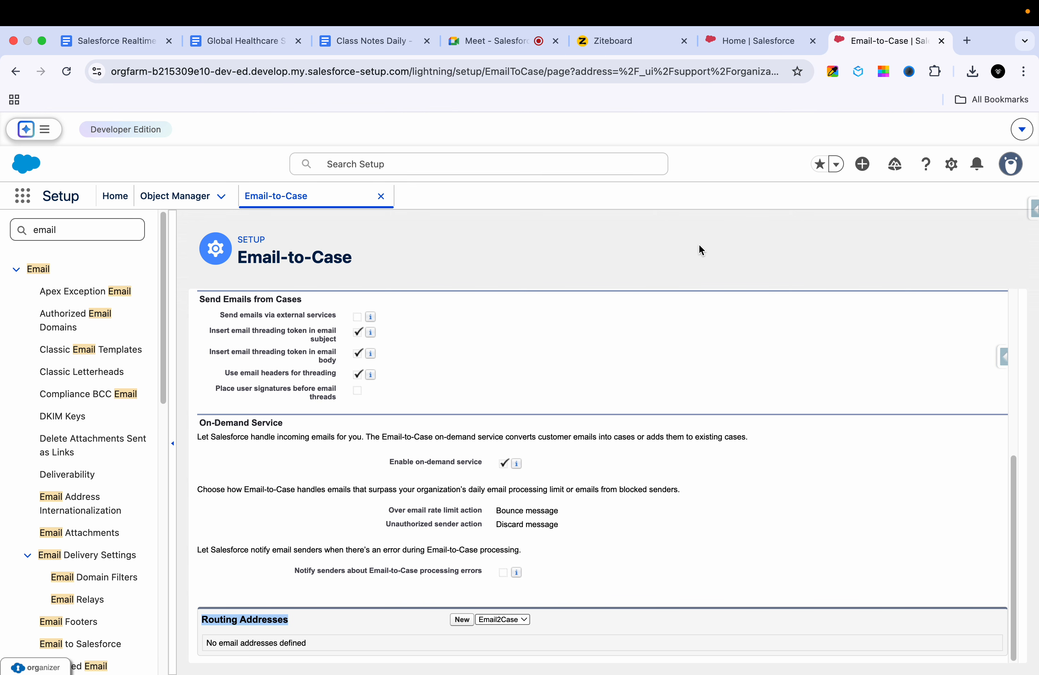
pyautogui.click(461, 622)
pyautogui.scroll(-1, 518, 491)
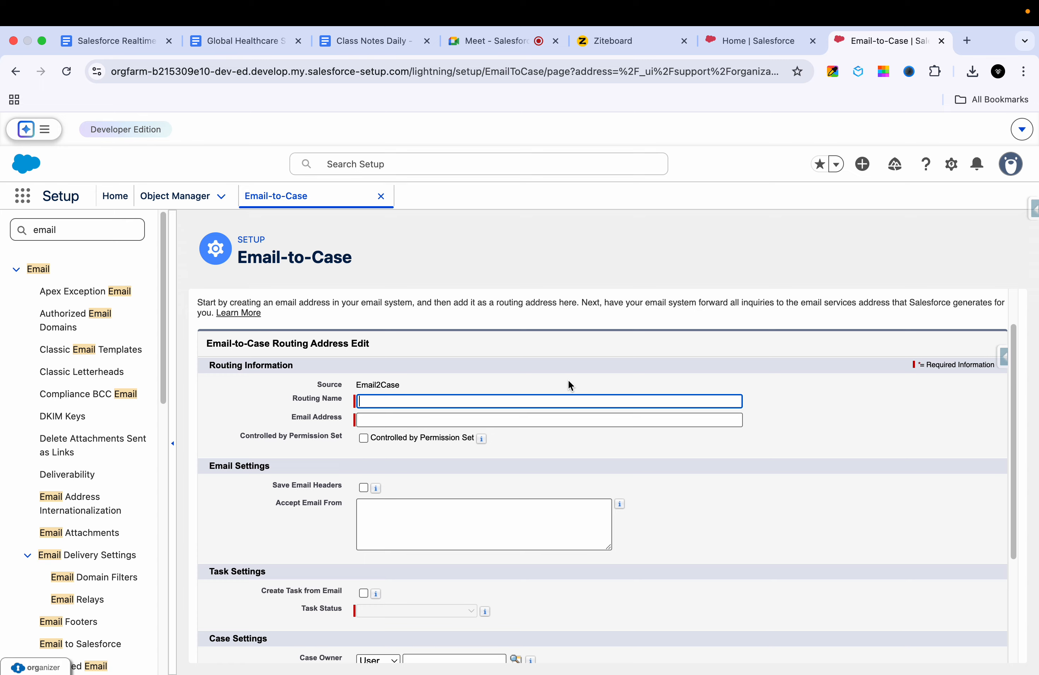
# Step: Enter 'GHS Product Support Cases' as the Routing Name
pyautogui.write('C')
pyautogui.press('BackSpace')
pyautogui.write('Su')
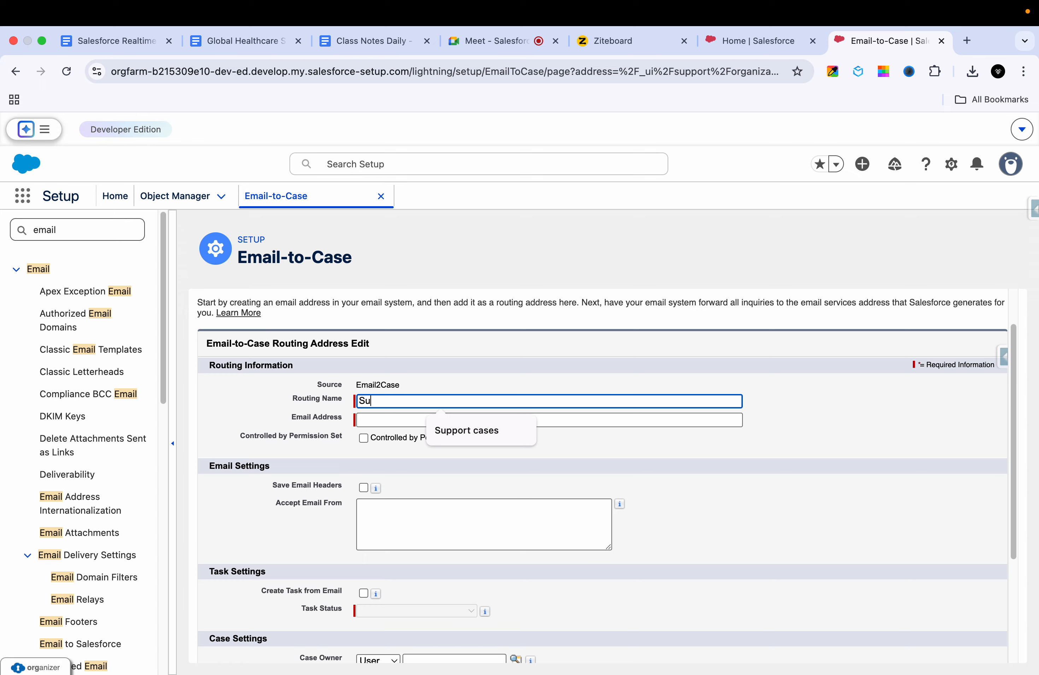
pyautogui.write('pport C')
pyautogui.write('ase')
pyautogui.write('GHS')
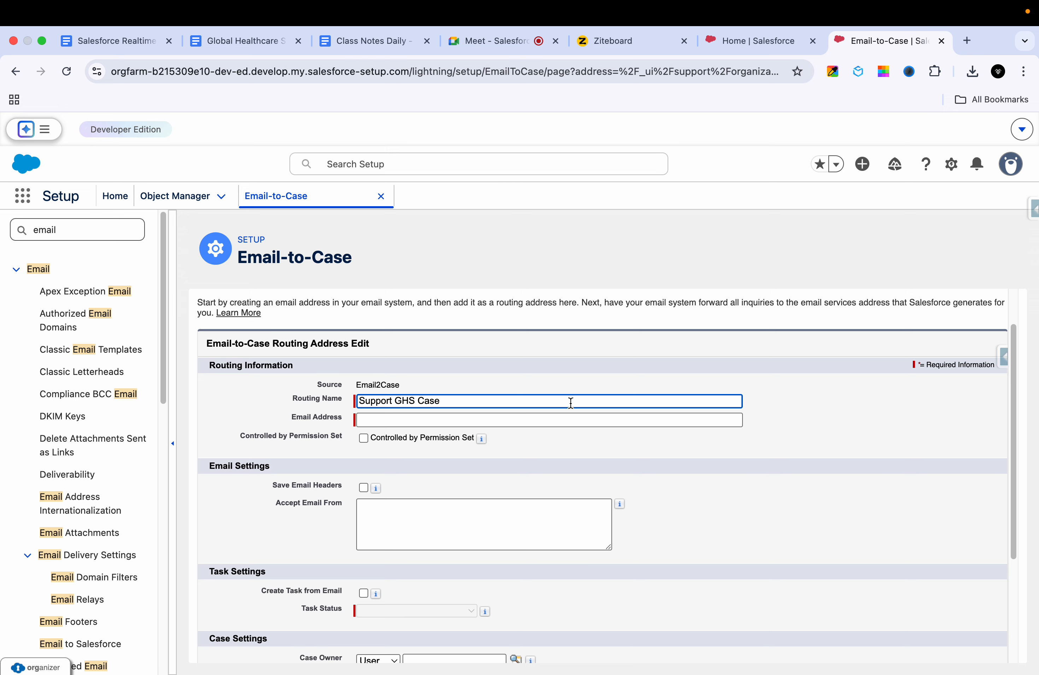
pyautogui.press('BackSpace')
pyautogui.press('BackSpace')
pyautogui.press('BackSpace')
pyautogui.press('BackSpace')
pyautogui.press('BackSpace')
pyautogui.press('BackSpace')
pyautogui.press('BackSpace')
pyautogui.press('BackSpace')
pyautogui.press('BackSpace')
pyautogui.press('BackSpace')
pyautogui.press('BackSpace')
pyautogui.press('BackSpace')
pyautogui.write('GHS')
pyautogui.write(' Support')
pyautogui.click(519, 399)
pyautogui.write('s')
pyautogui.doubleClick(396, 404)
pyautogui.write('Product Support')
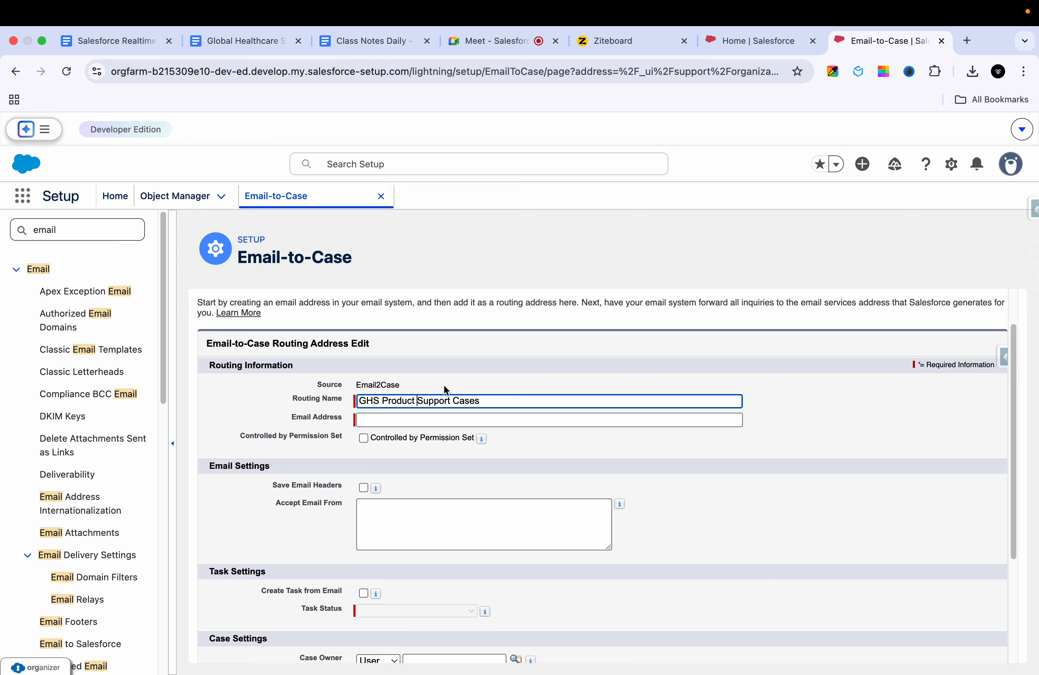
pyautogui.click(499, 429)
# Step: Fill in the routing Gmail address in the Email Address field
pyautogui.click(534, 422)
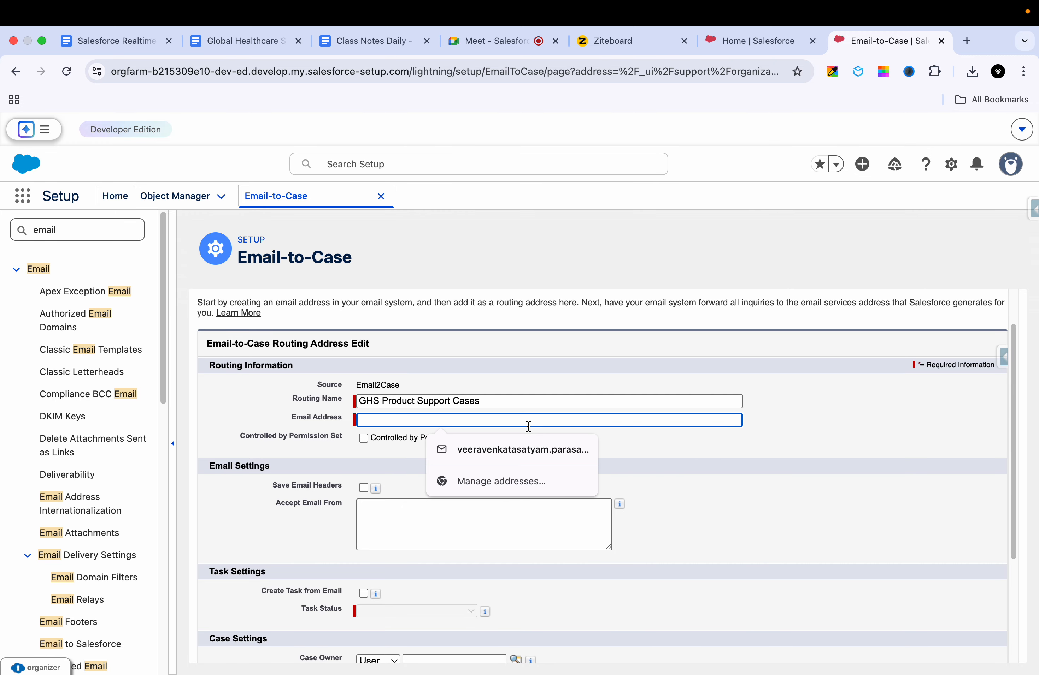
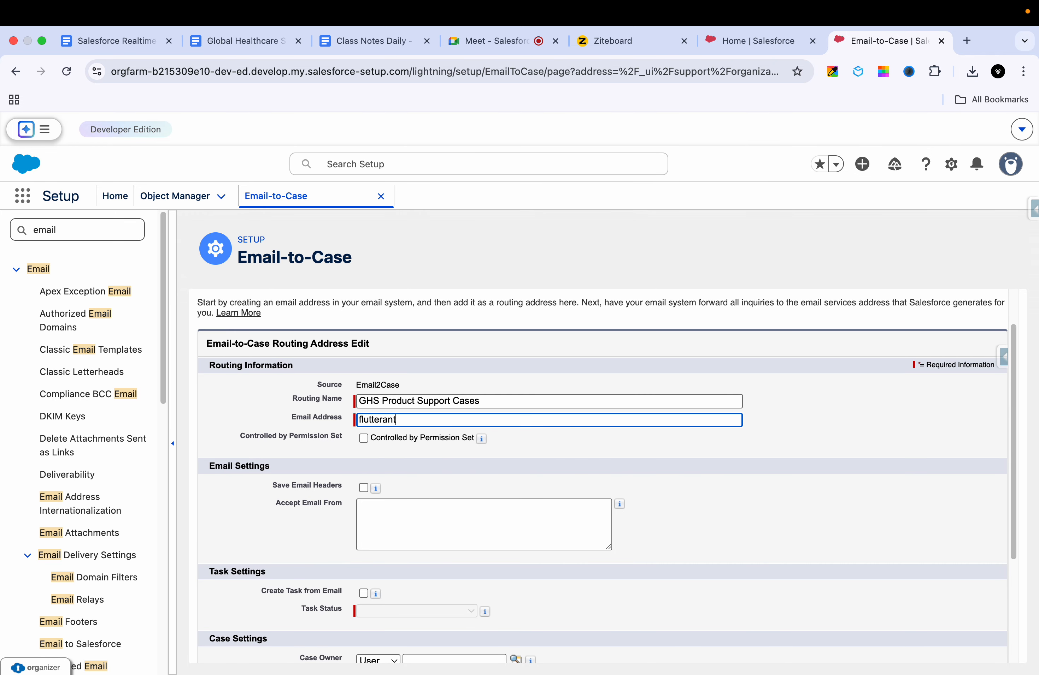
pyautogui.click(593, 460)
pyautogui.scroll(-3, 594, 465)
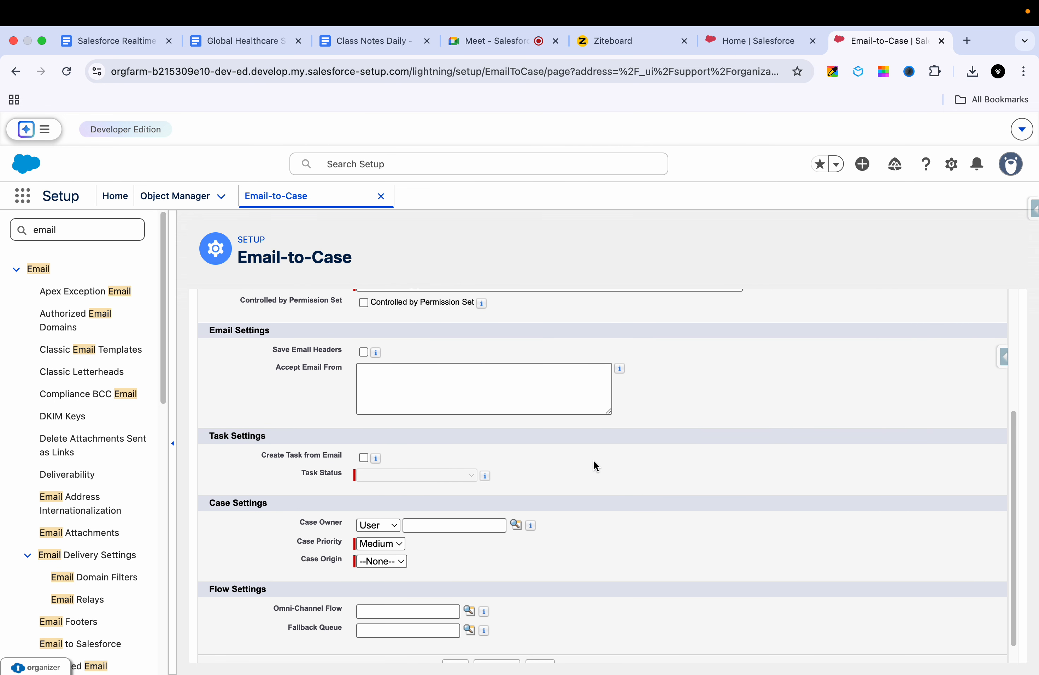
pyautogui.scroll(3, 521, 458)
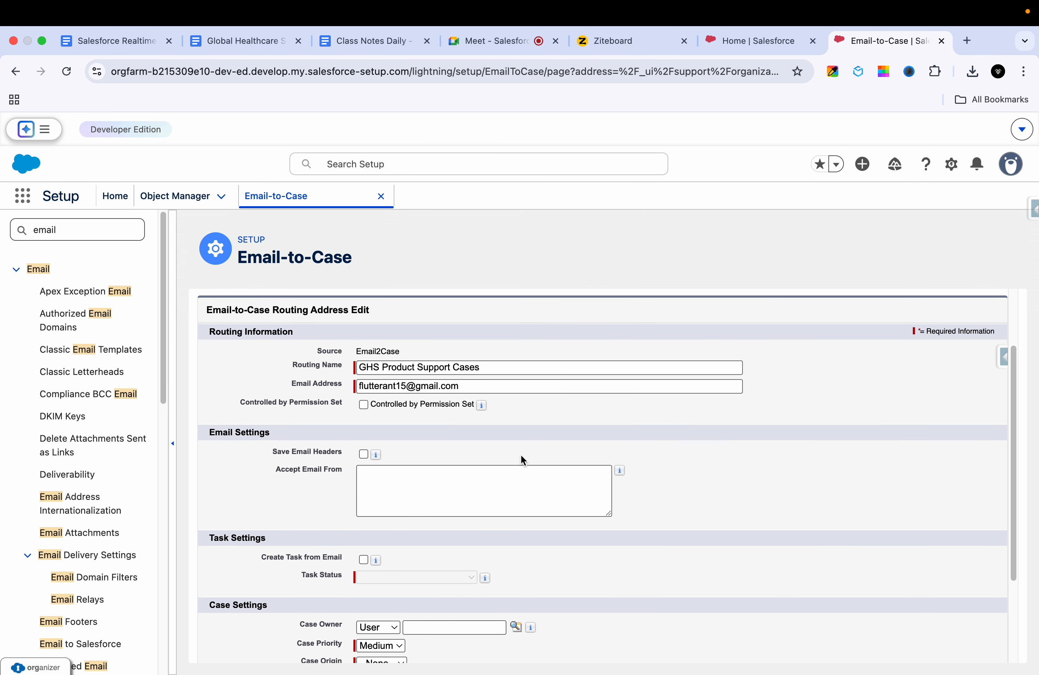
pyautogui.scroll(-2, 510, 494)
pyautogui.scroll(1, 512, 491)
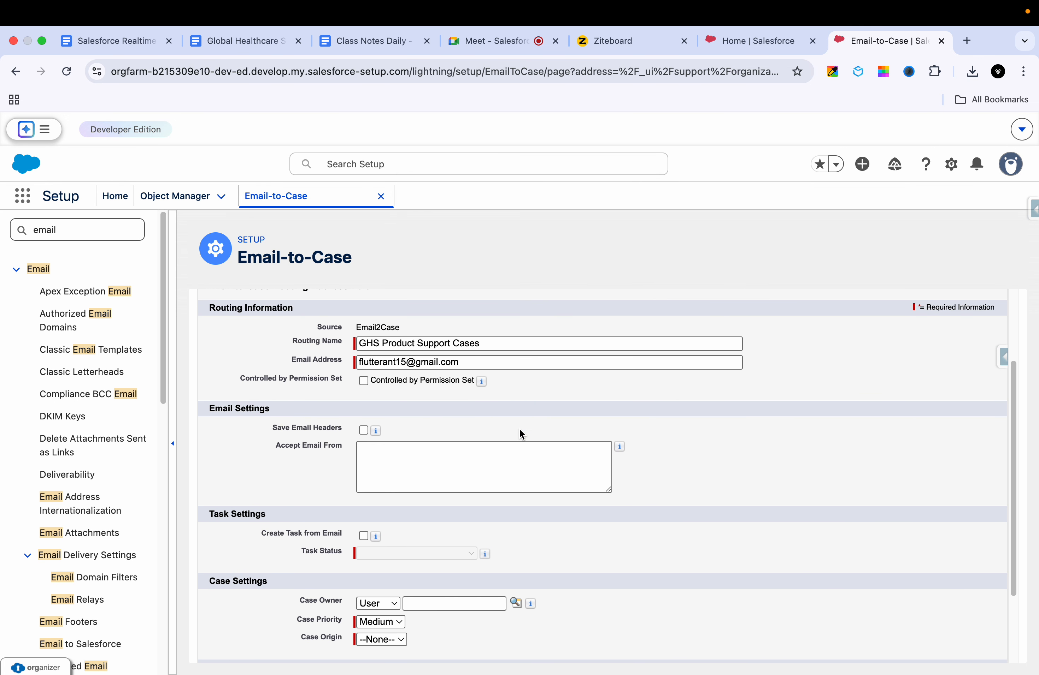
pyautogui.tripleClick(438, 363)
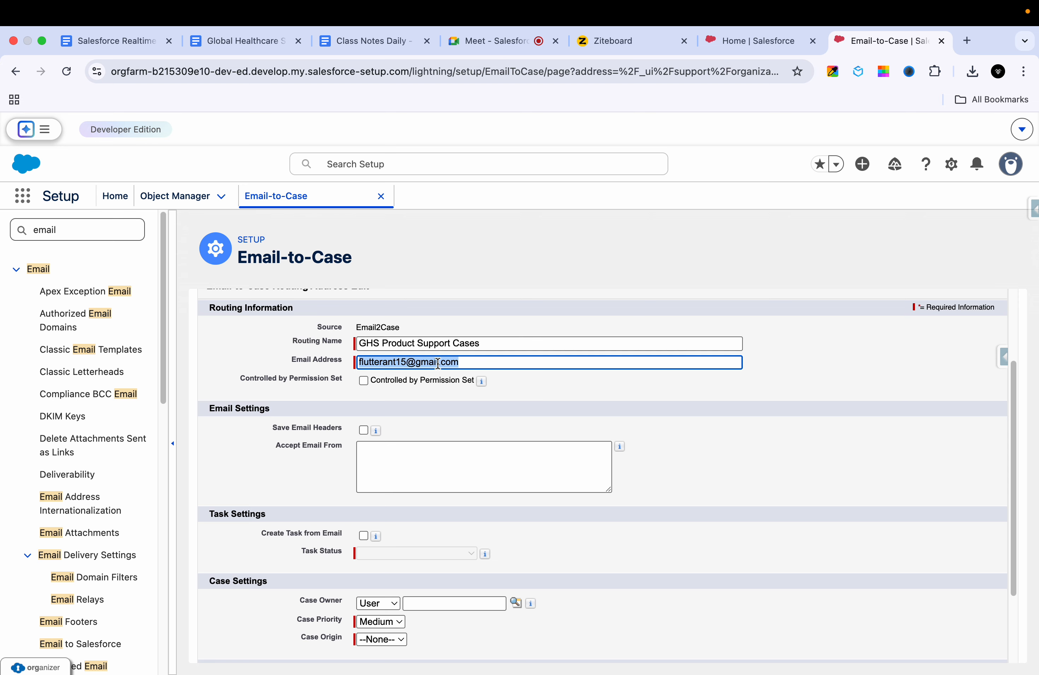
pyautogui.scroll(1, 499, 339)
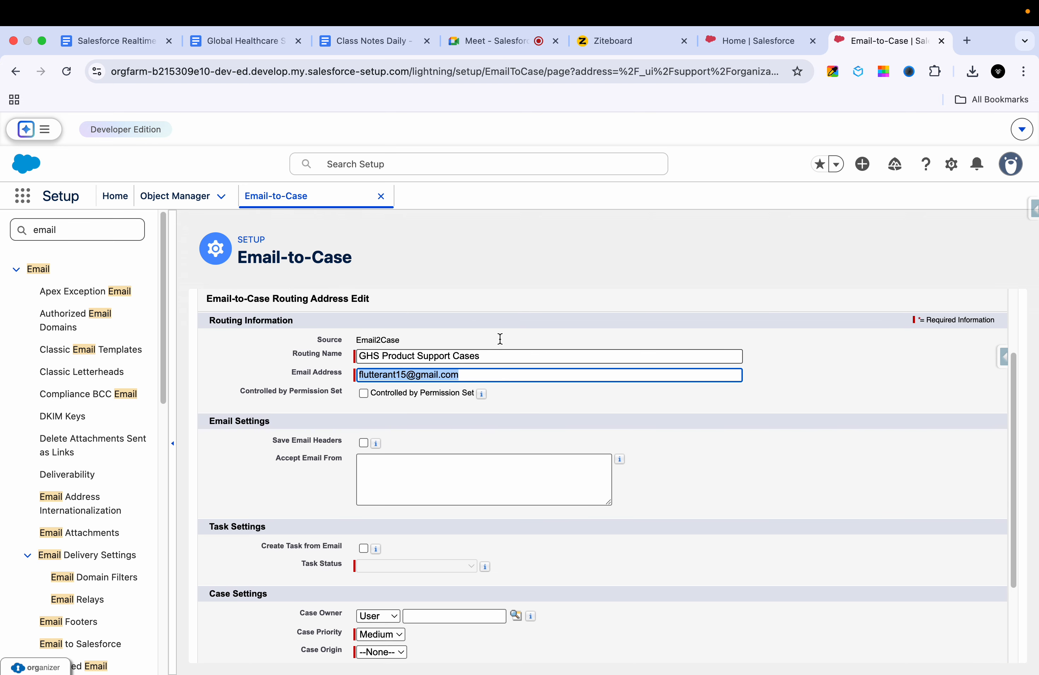
pyautogui.doubleClick(464, 357)
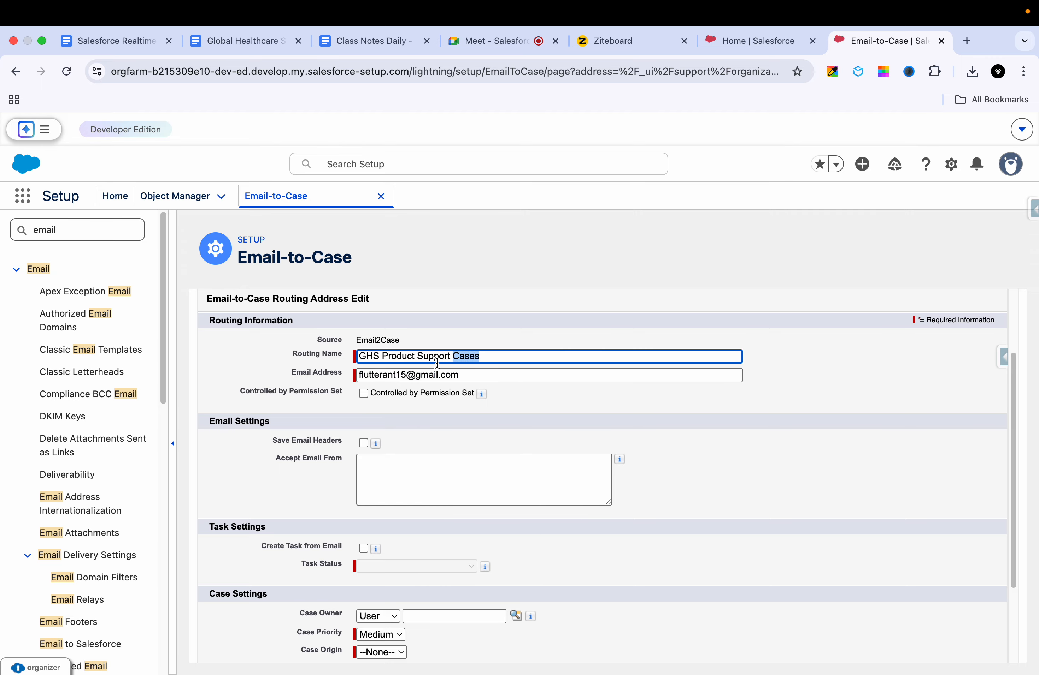
pyautogui.tripleClick(406, 375)
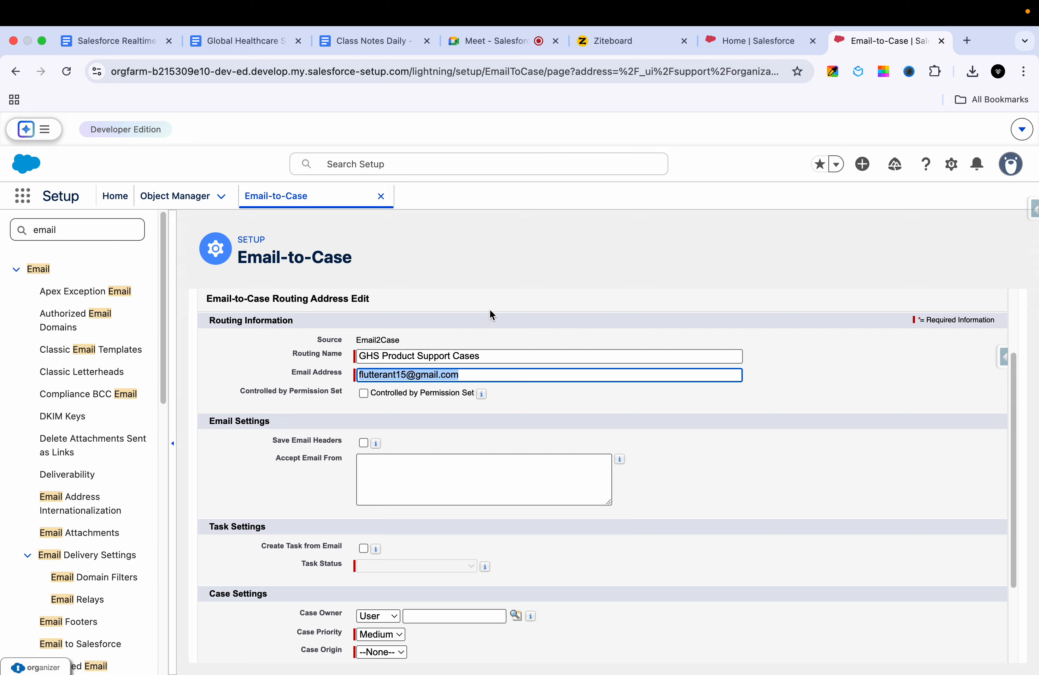
pyautogui.tripleClick(470, 374)
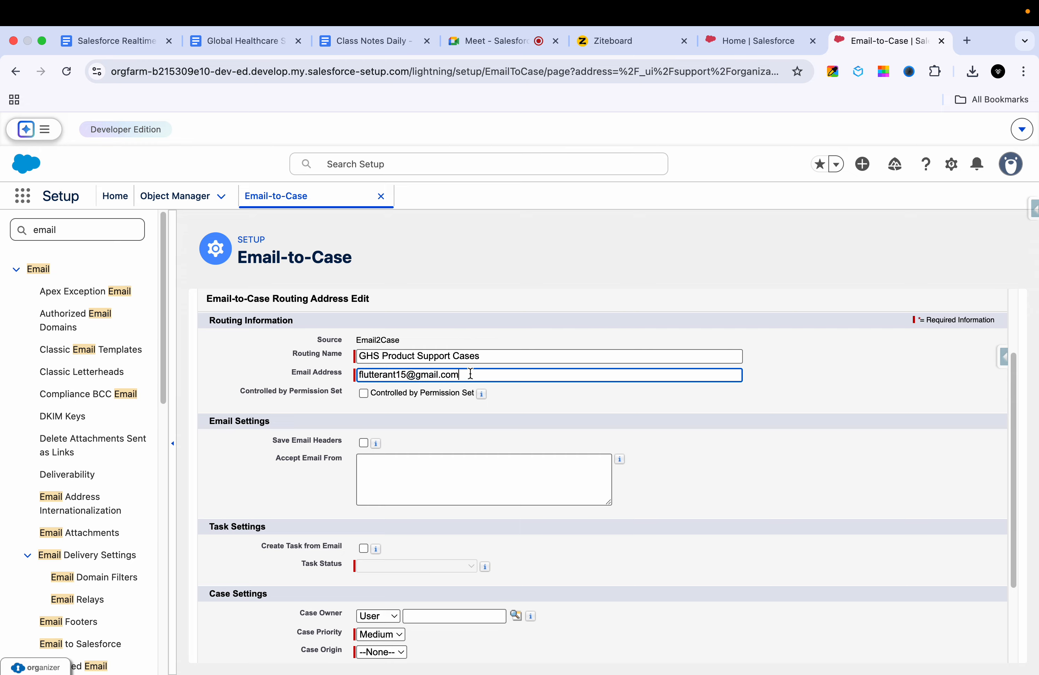
pyautogui.doubleClick(477, 353)
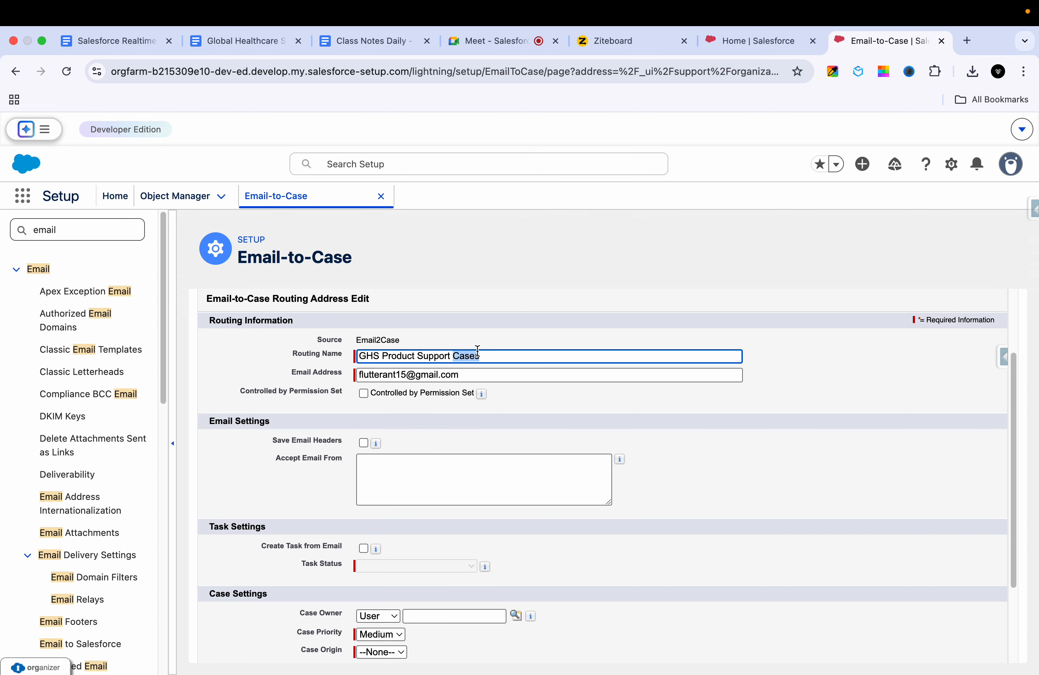
pyautogui.tripleClick(463, 378)
pyautogui.click(501, 356)
pyautogui.tripleClick(477, 374)
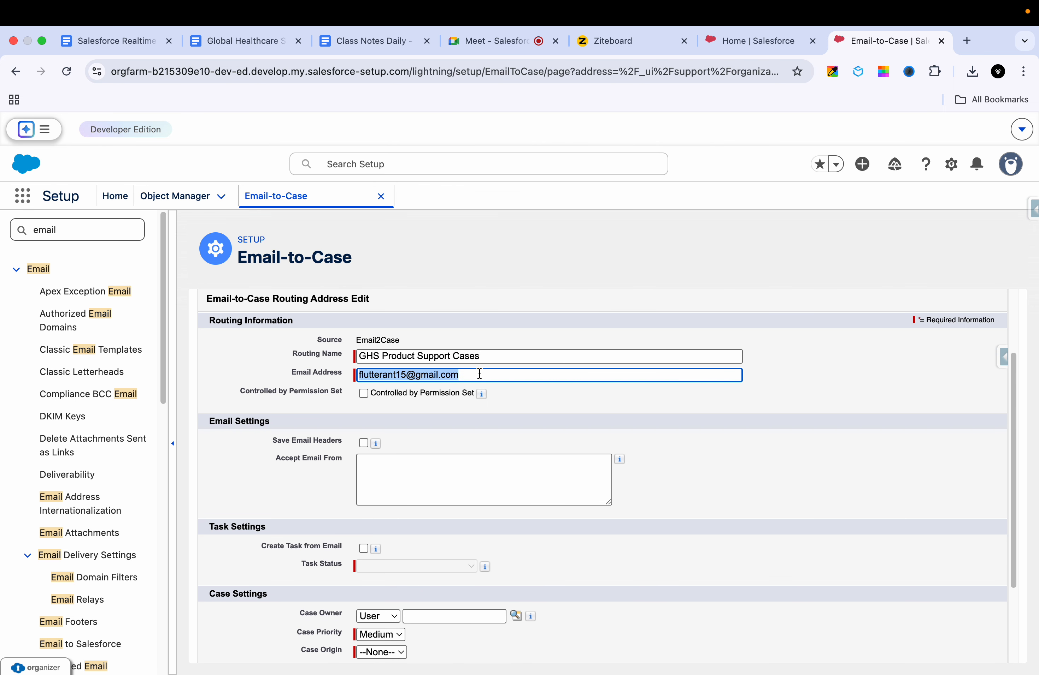
pyautogui.click(497, 411)
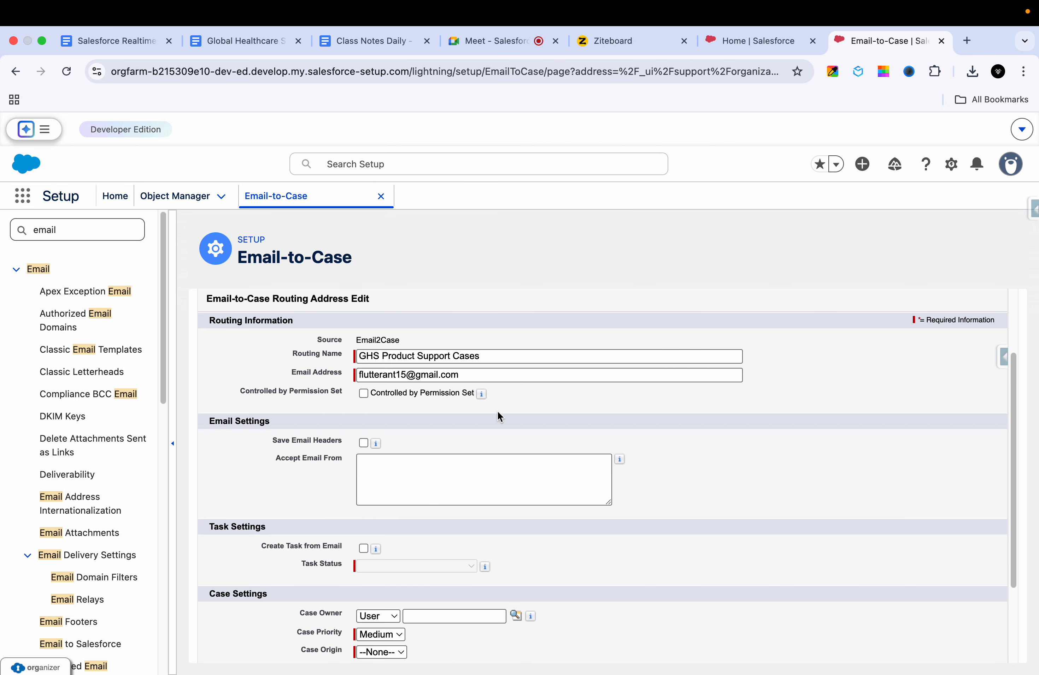
pyautogui.scroll(-3, 498, 411)
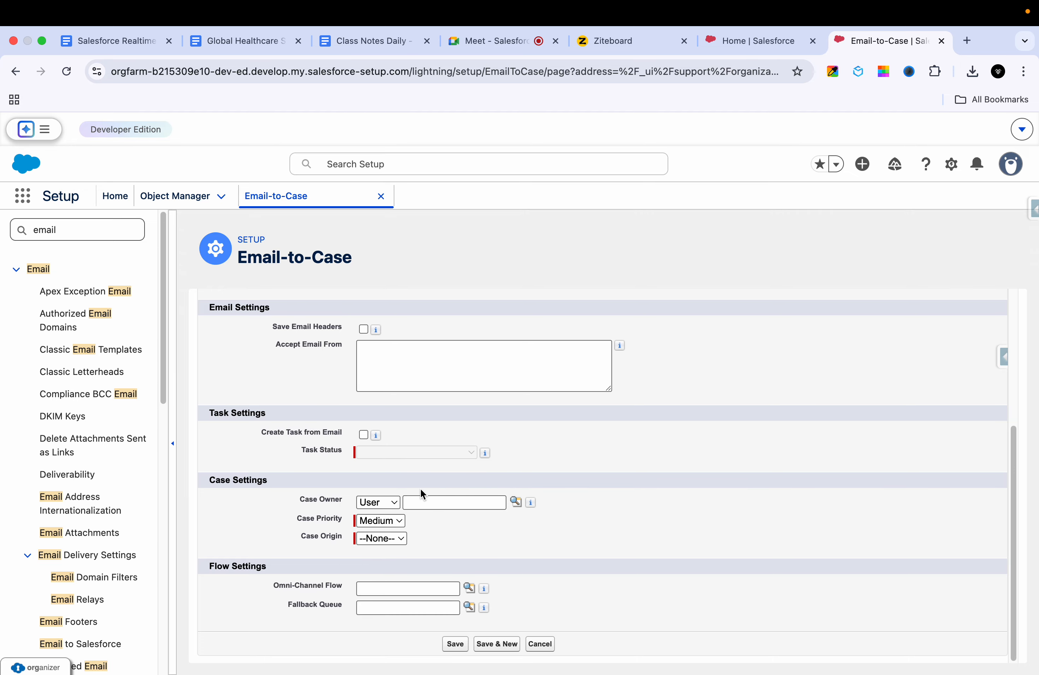
# Step: Assign a user as Case Owner through the user lookup
pyautogui.click(395, 502)
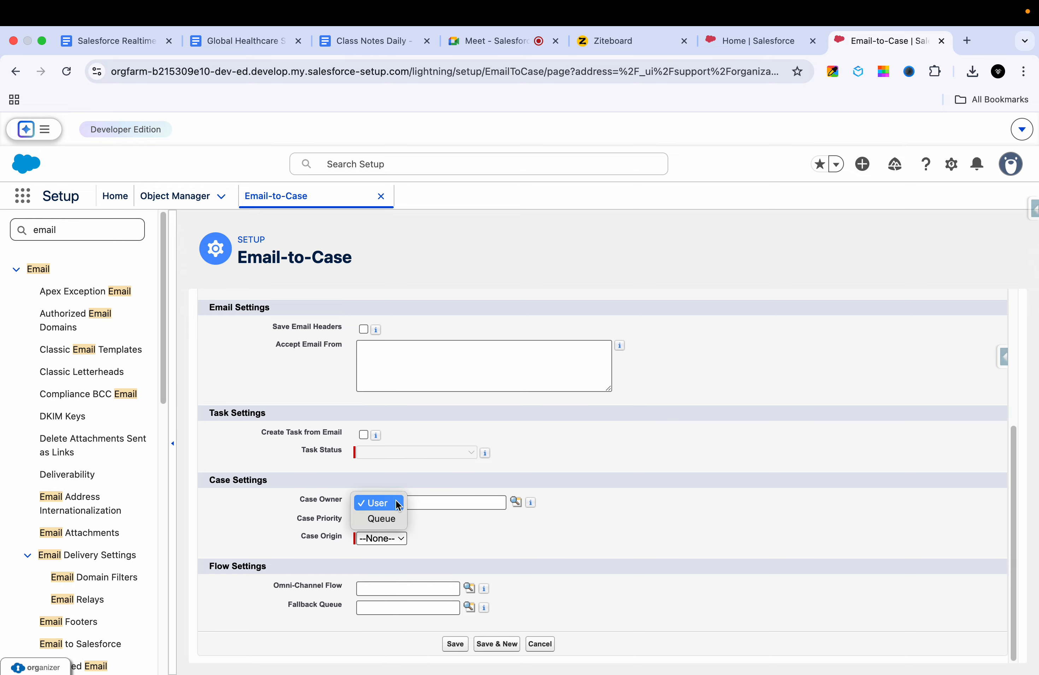
pyautogui.click(539, 474)
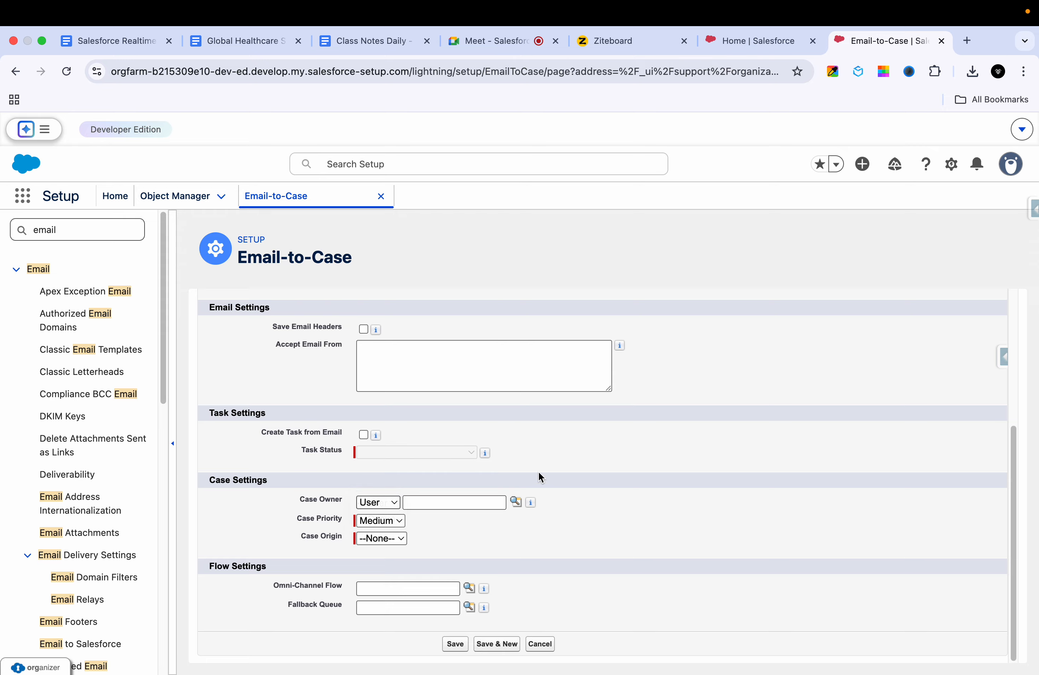
pyautogui.click(384, 504)
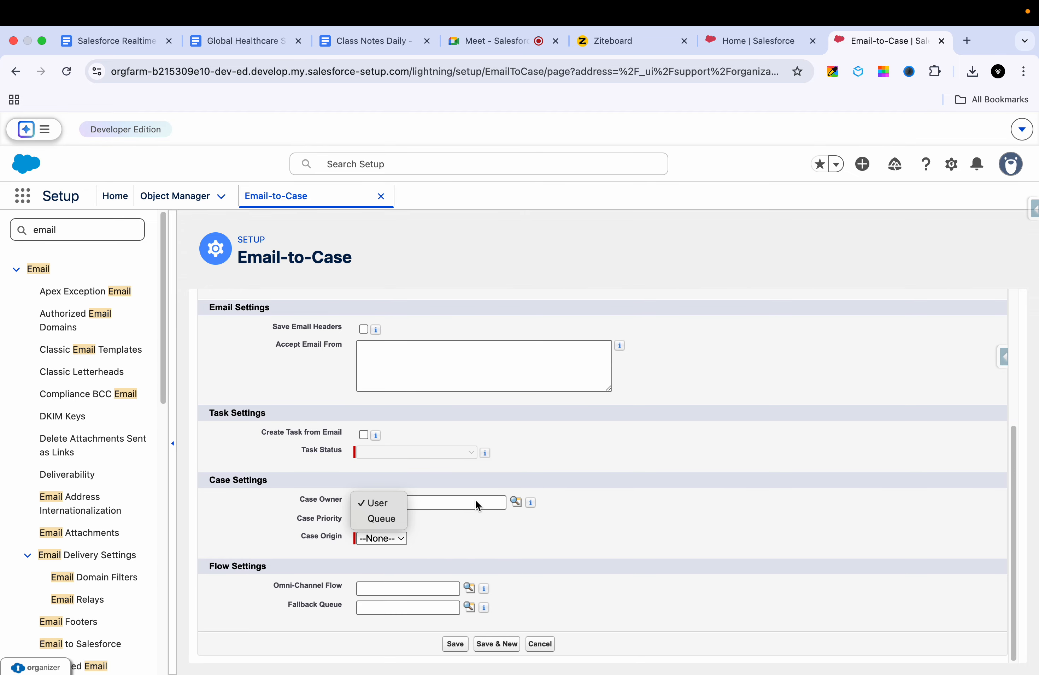
pyautogui.click(458, 528)
pyautogui.click(515, 502)
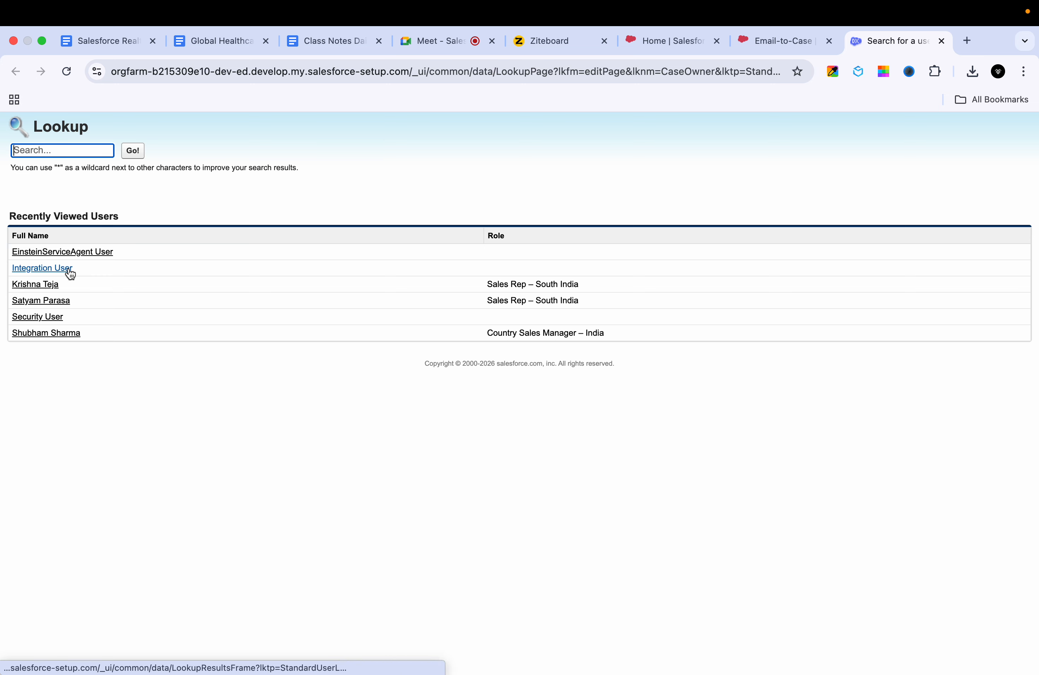
pyautogui.click(42, 334)
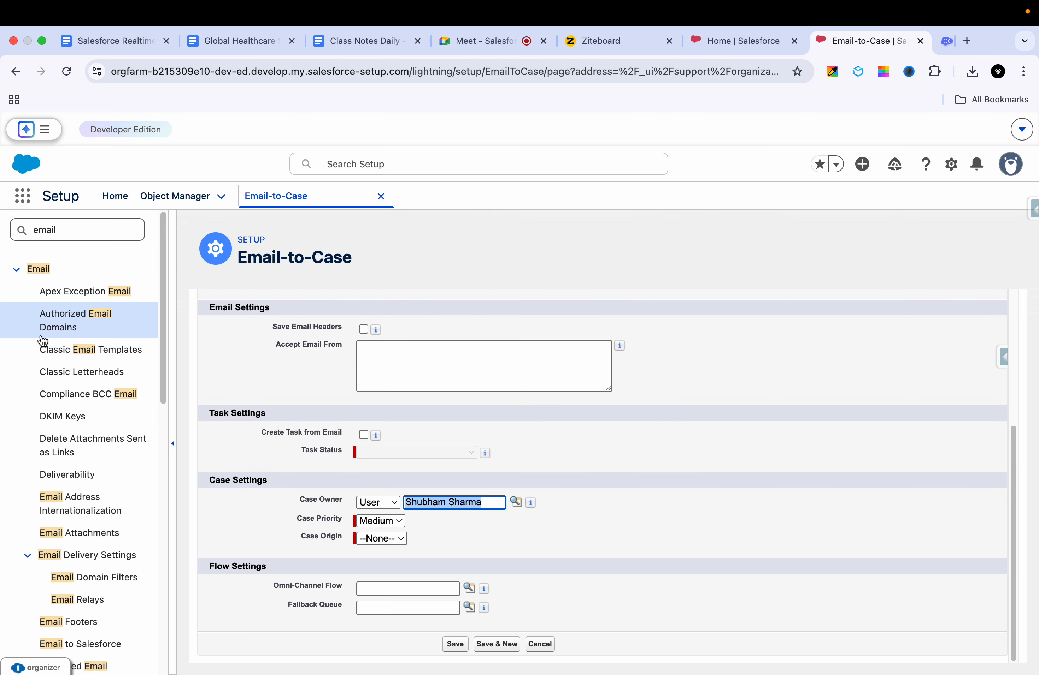
pyautogui.click(500, 530)
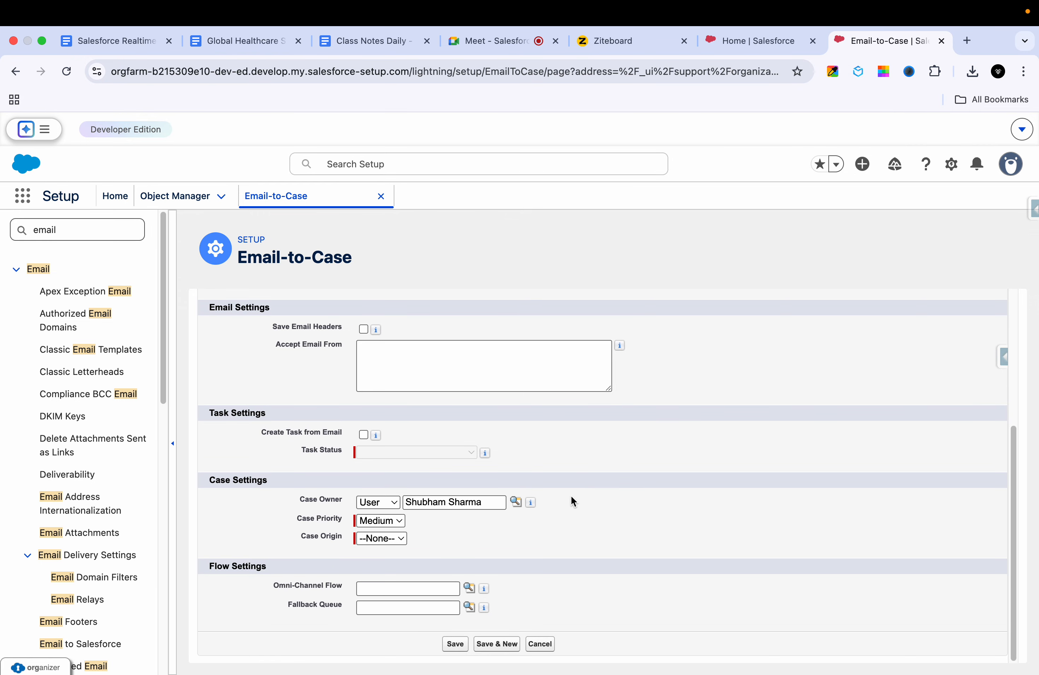
# Step: Keep Case Priority at Medium and set Case Origin to Email
pyautogui.click(390, 521)
pyautogui.click(394, 523)
pyautogui.click(388, 520)
pyautogui.click(445, 533)
pyautogui.click(387, 539)
pyautogui.click(377, 570)
pyautogui.click(402, 540)
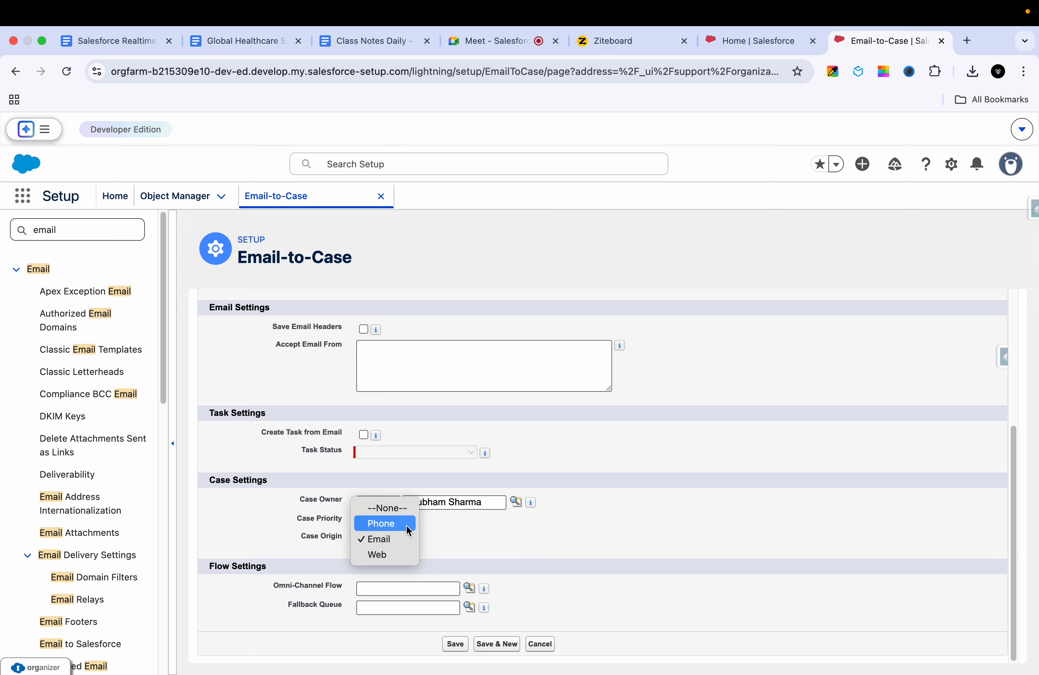
# Step: Confirm Case Origin stays Email after briefly switching it to Web and back
pyautogui.click(470, 553)
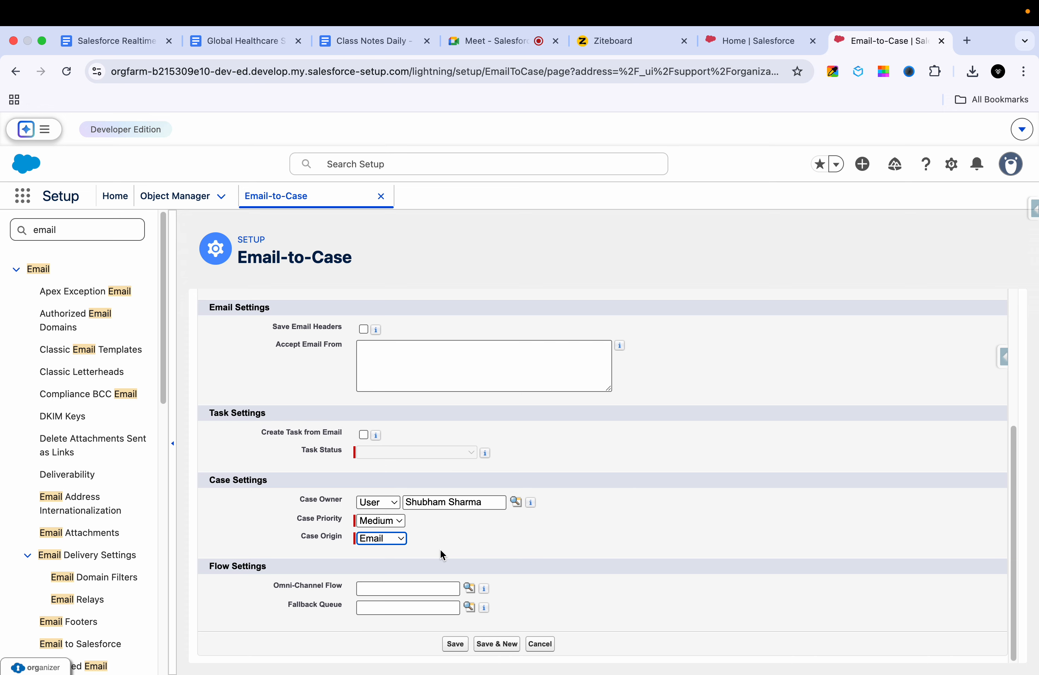
pyautogui.scroll(1, 574, 443)
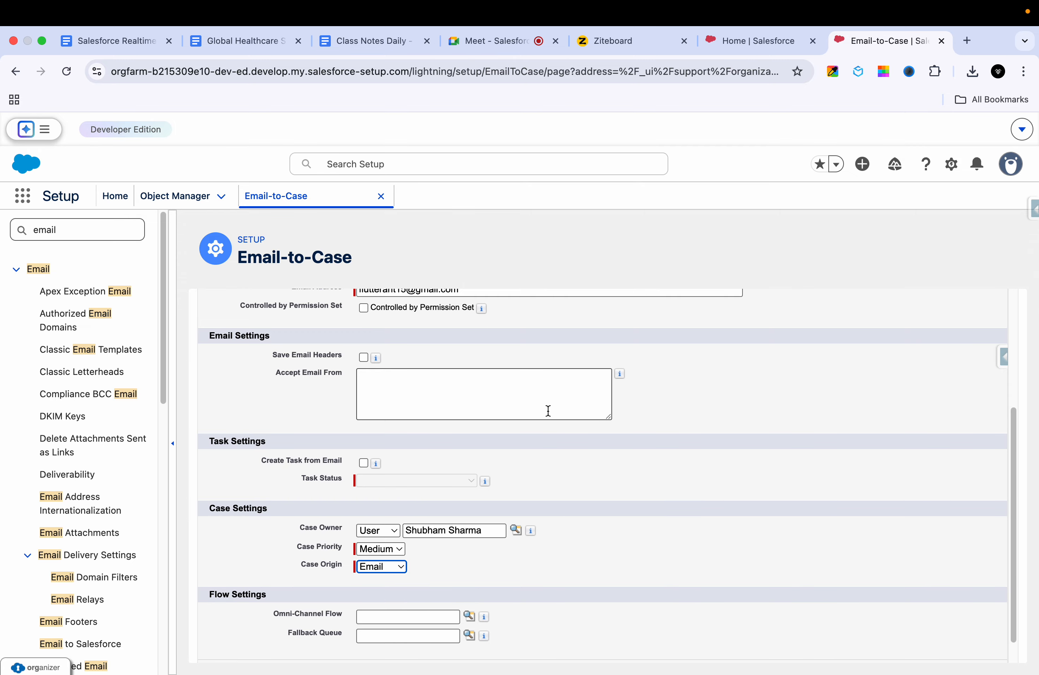
pyautogui.click(387, 567)
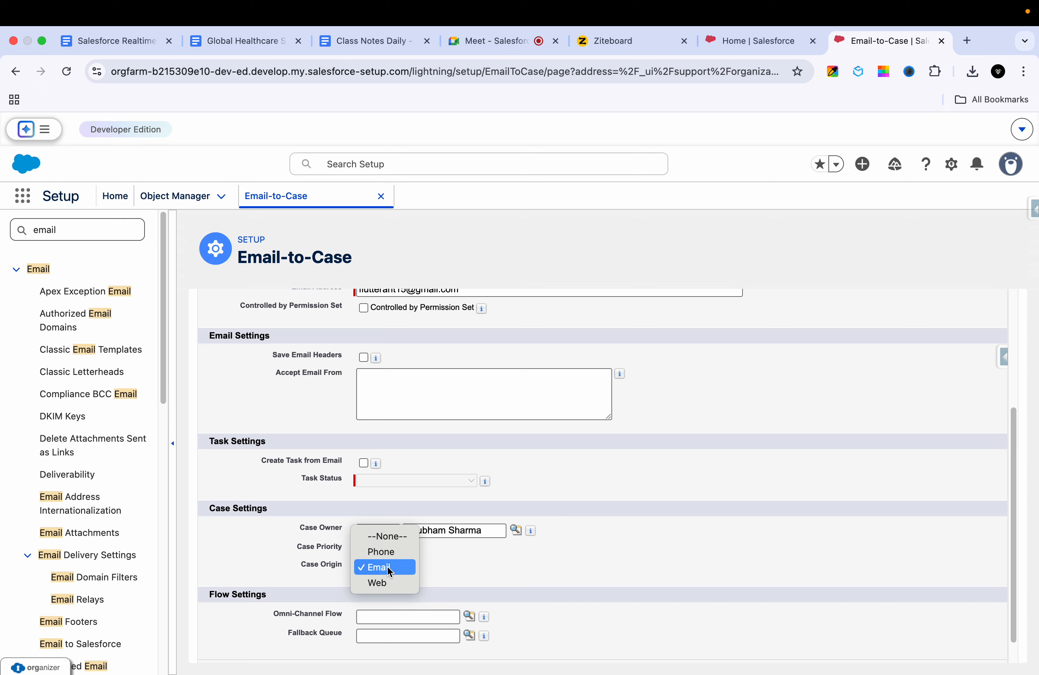
pyautogui.click(385, 575)
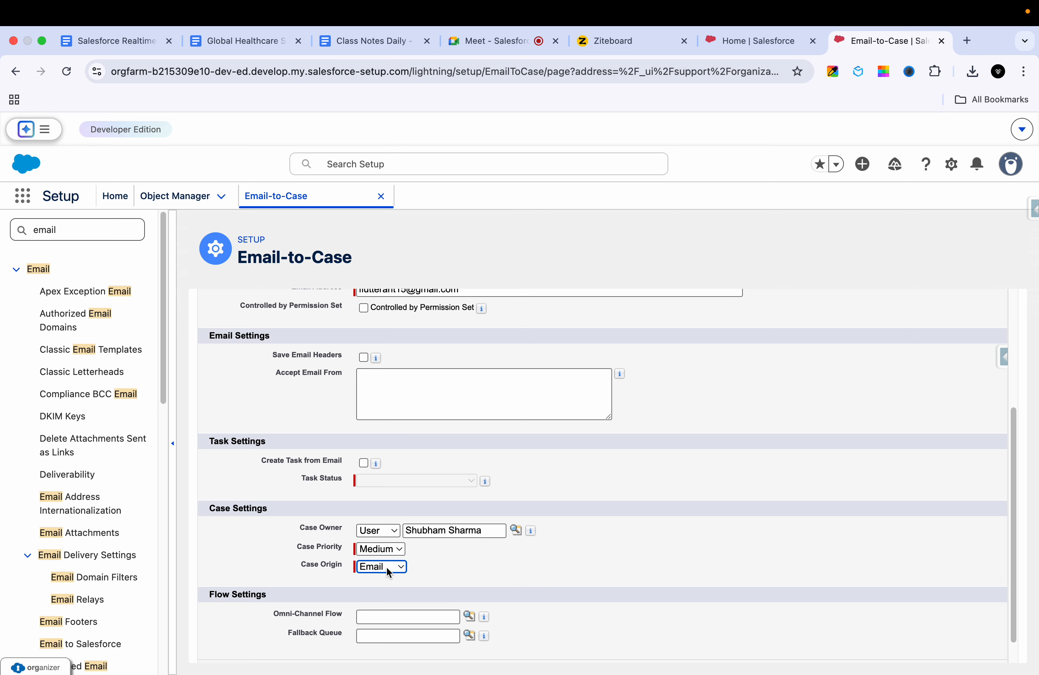
pyautogui.click(387, 567)
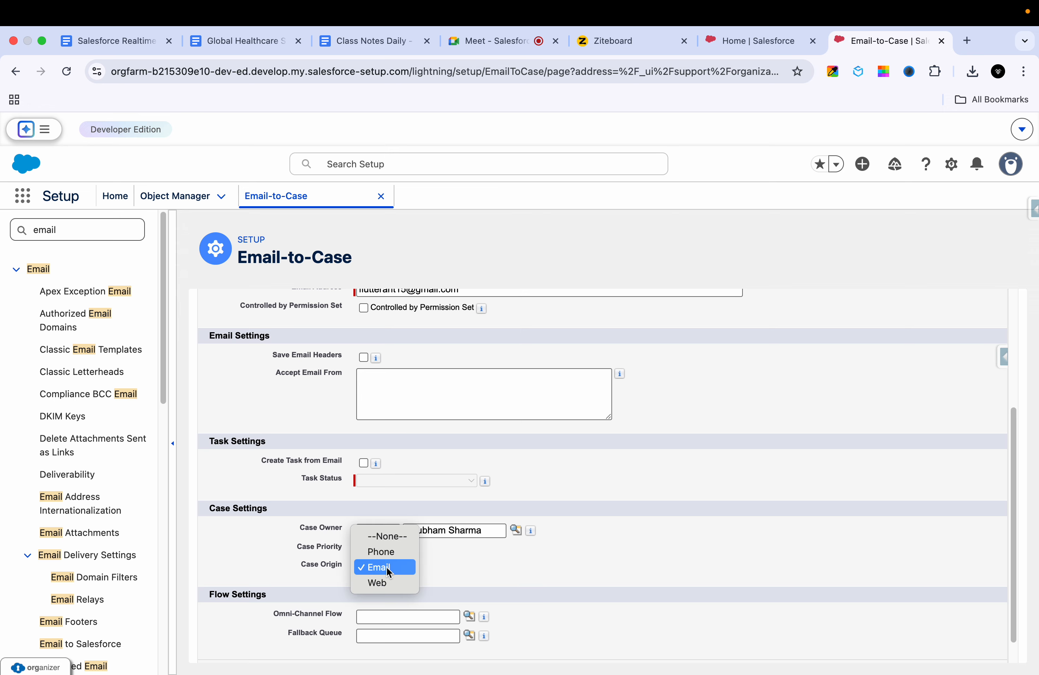
pyautogui.click(441, 558)
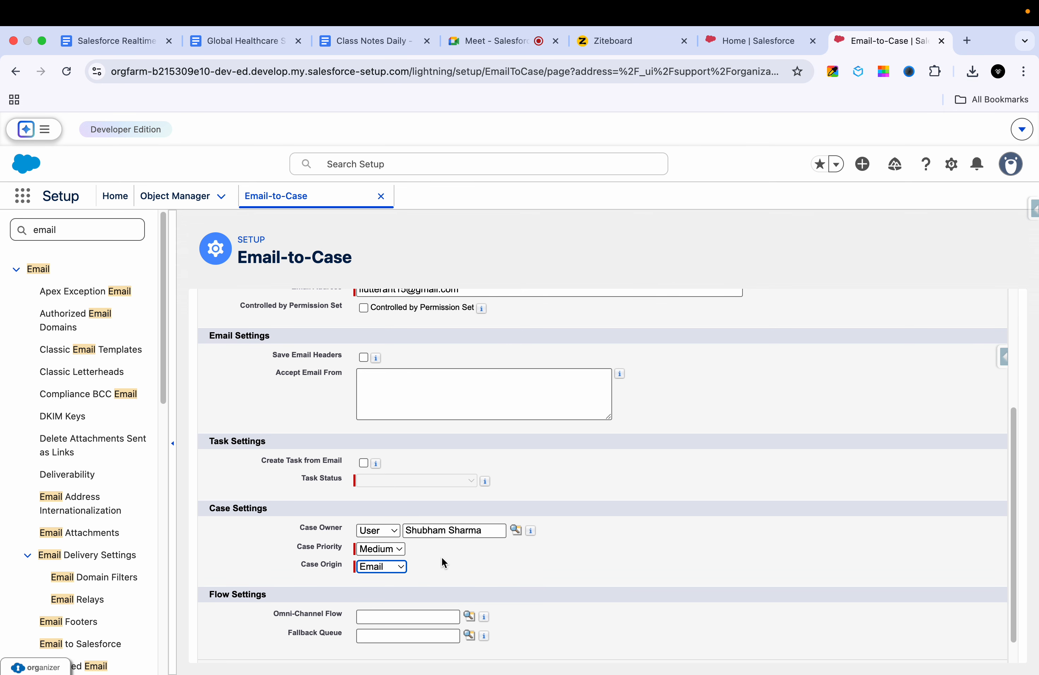
pyautogui.click(387, 567)
pyautogui.click(381, 585)
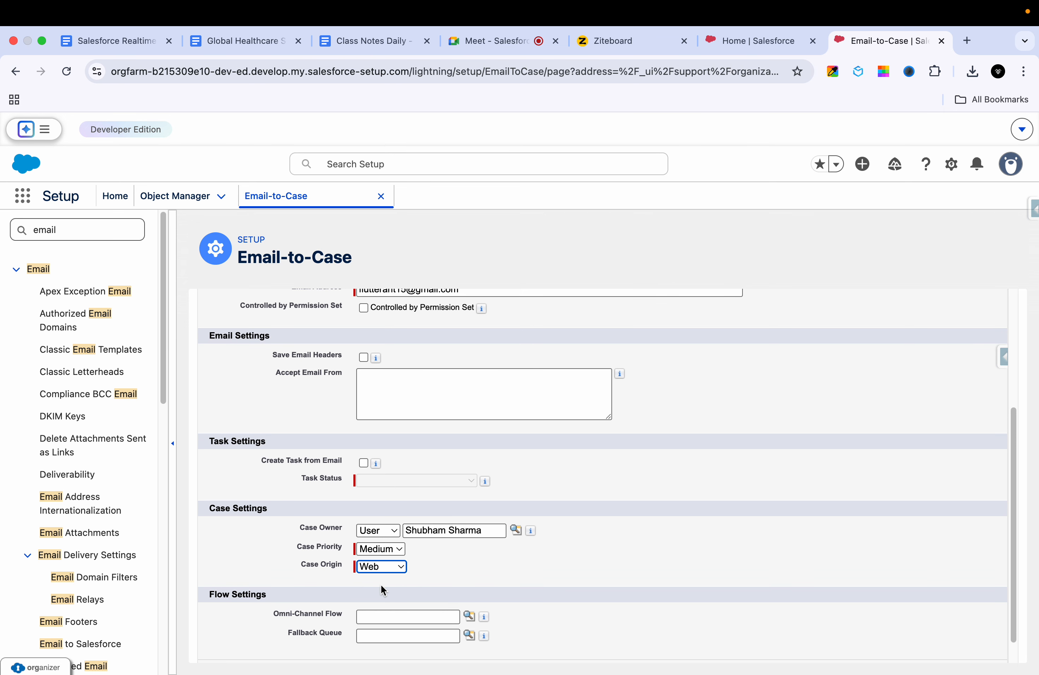
pyautogui.click(393, 568)
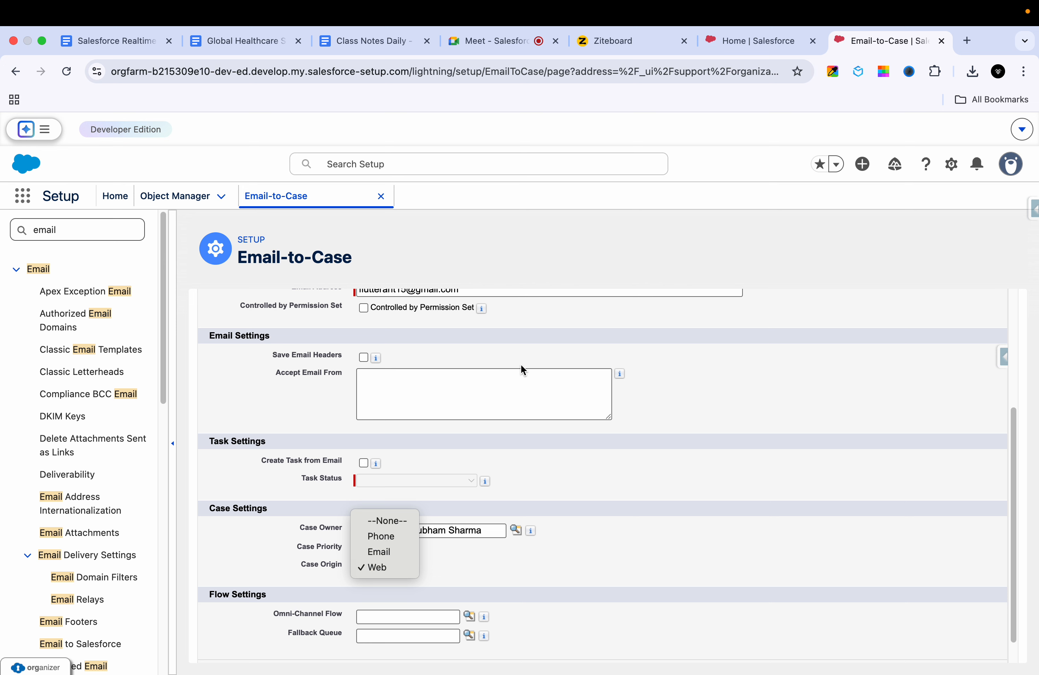
pyautogui.click(377, 553)
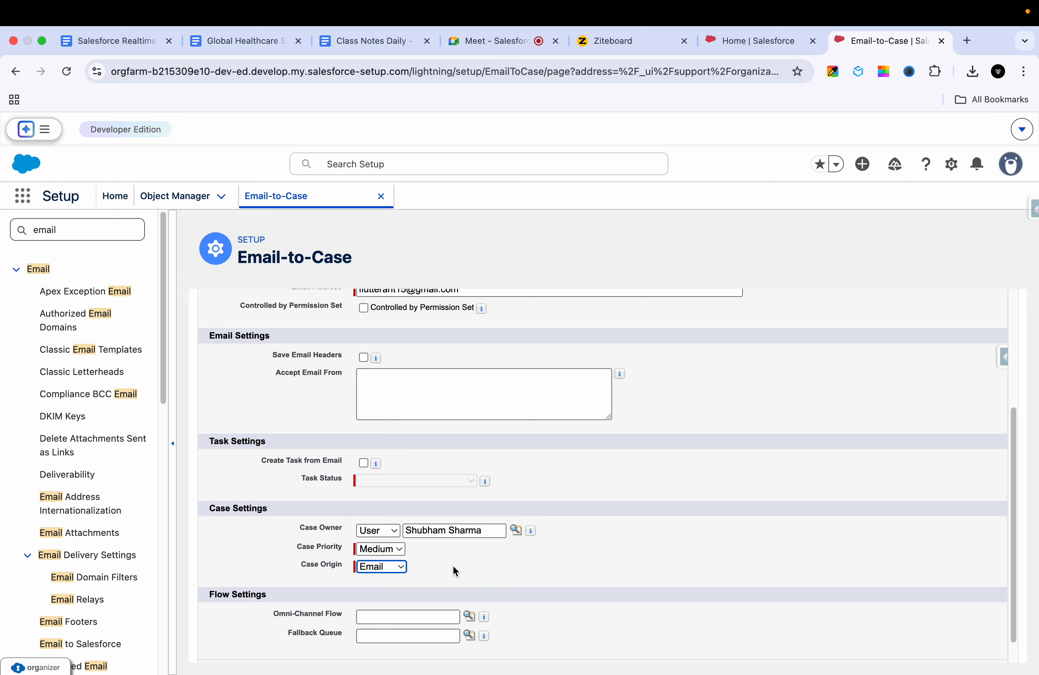
pyautogui.scroll(-1, 453, 565)
pyautogui.click(396, 542)
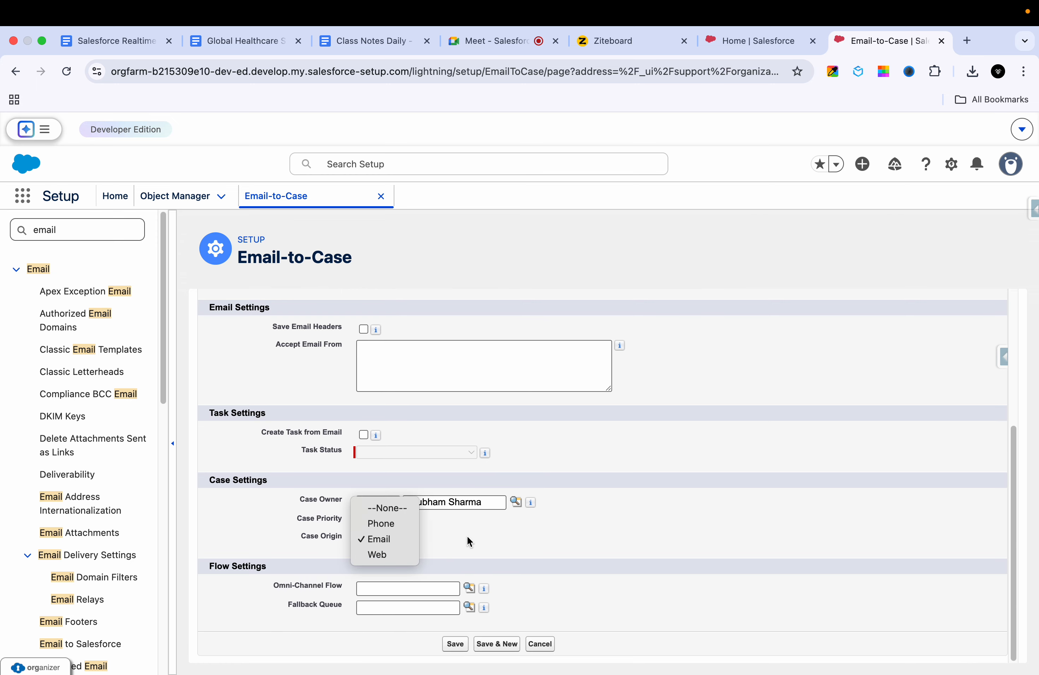
pyautogui.click(447, 537)
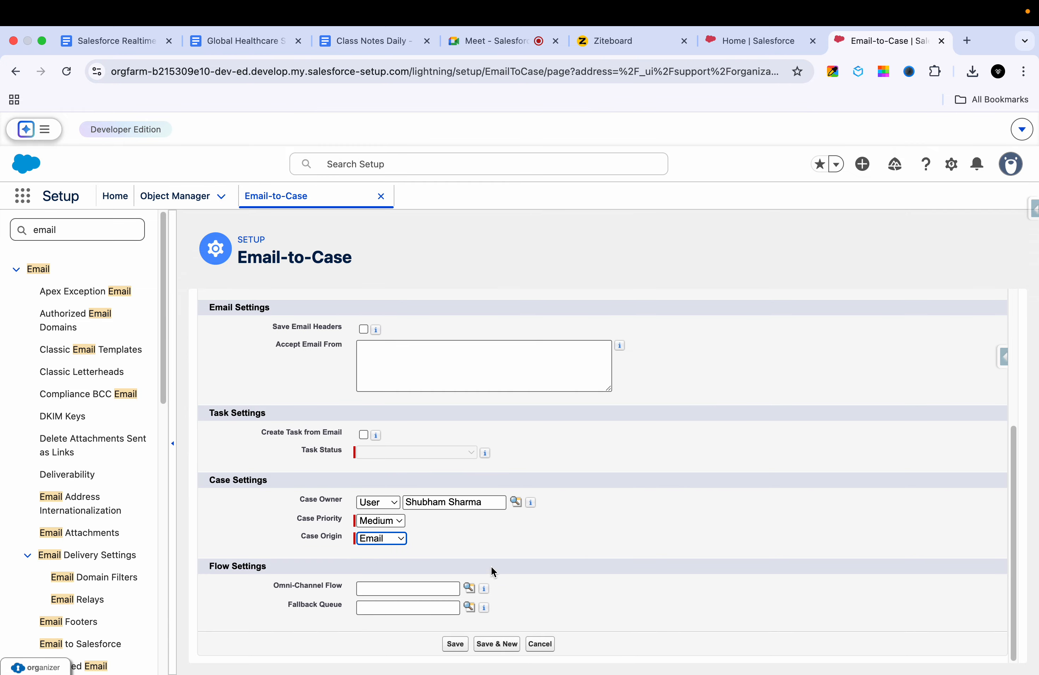
# Step: Save the GHS Product Support Cases routing address
pyautogui.scroll(1, 544, 530)
pyautogui.scroll(-1, 518, 571)
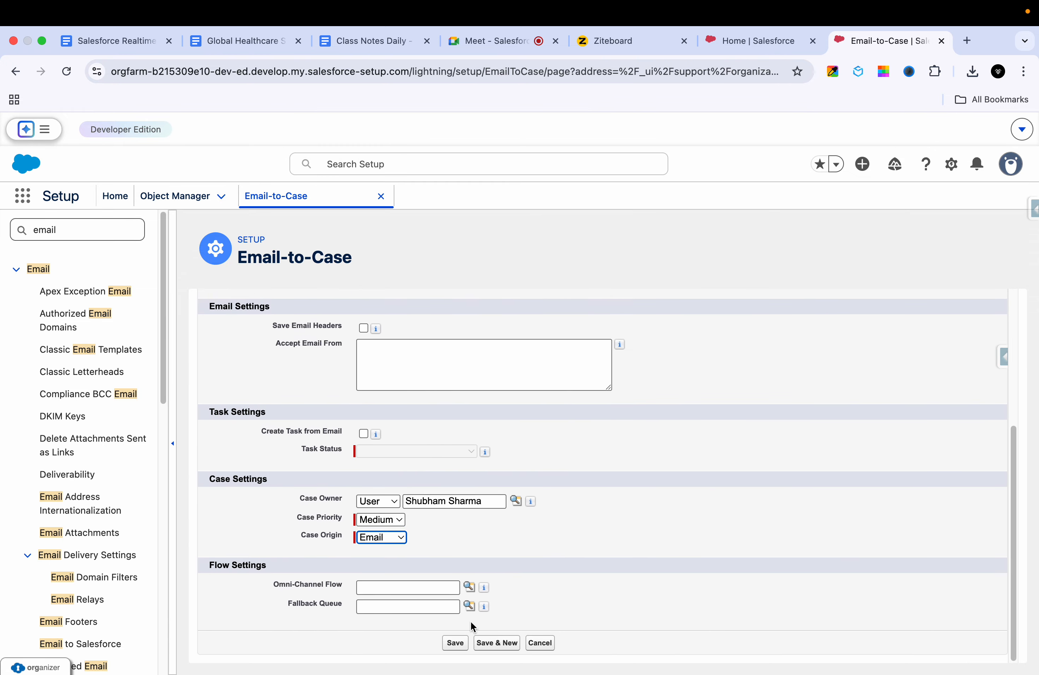
pyautogui.click(453, 645)
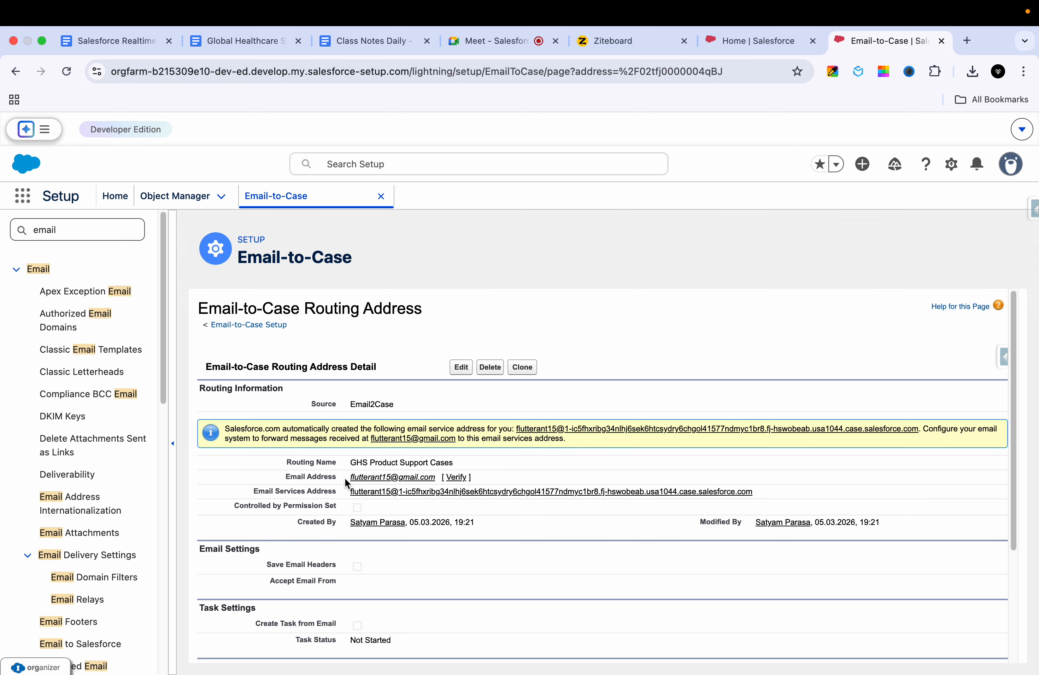
# Step: Check the saved routing address's email, then open Gmail in a new browser tab
pyautogui.moveTo(345, 481); pyautogui.dragTo(437, 473)
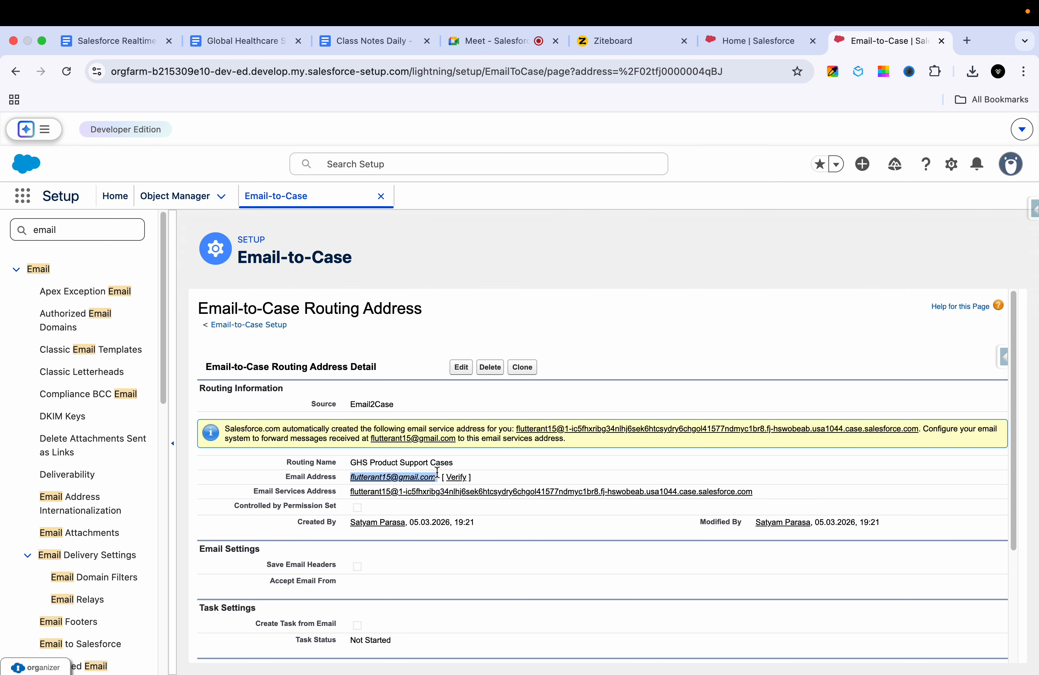
pyautogui.click(493, 474)
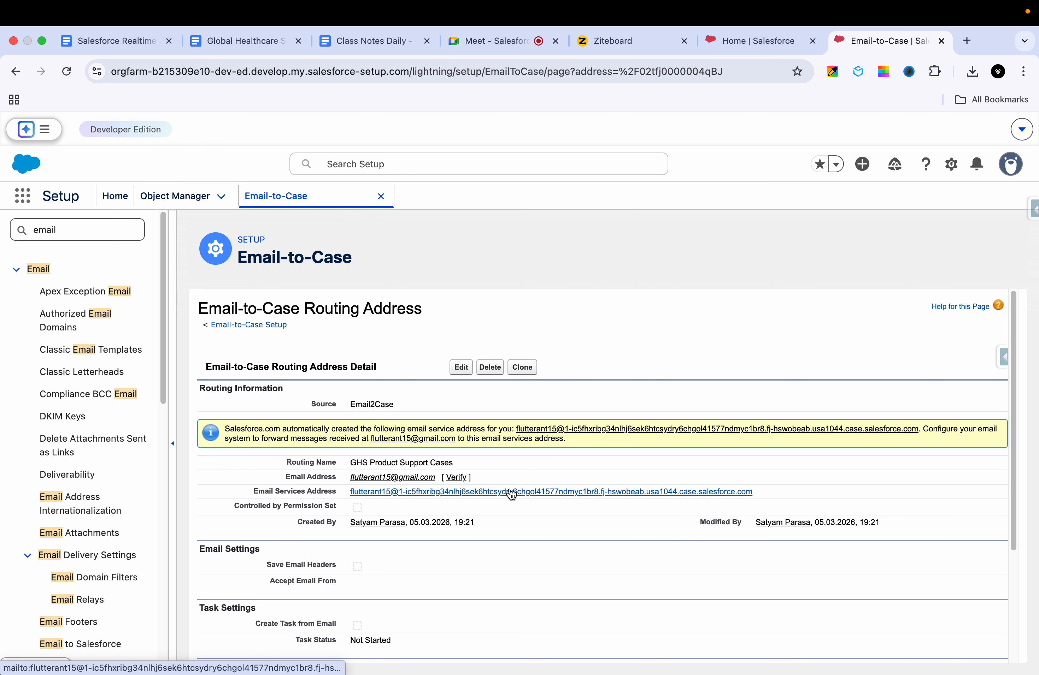
pyautogui.click(967, 40)
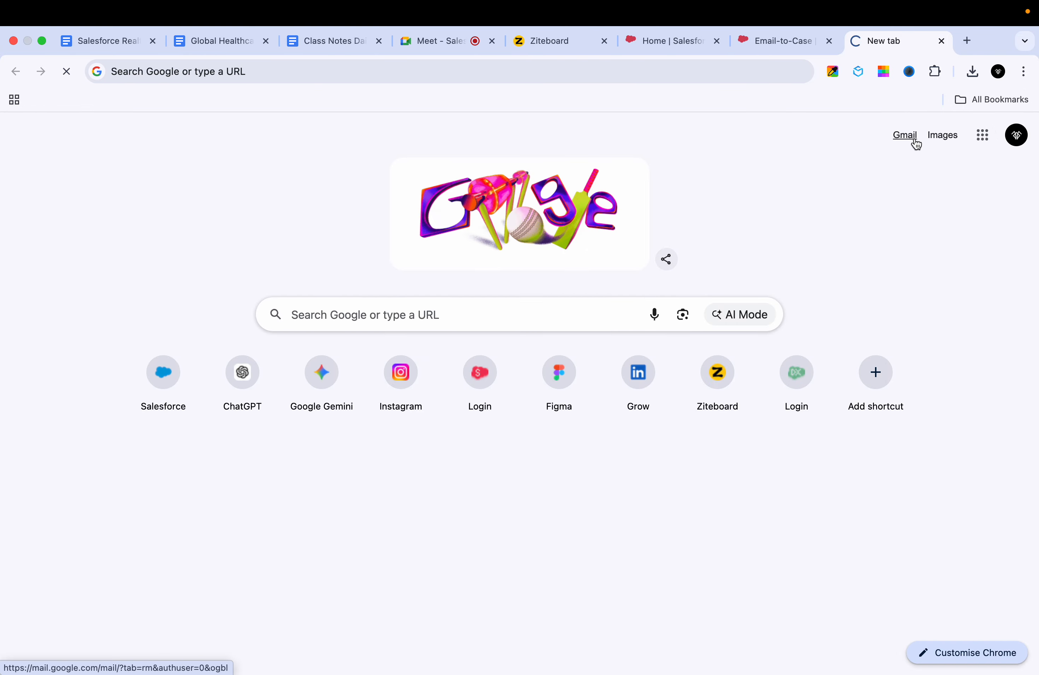
pyautogui.click(915, 143)
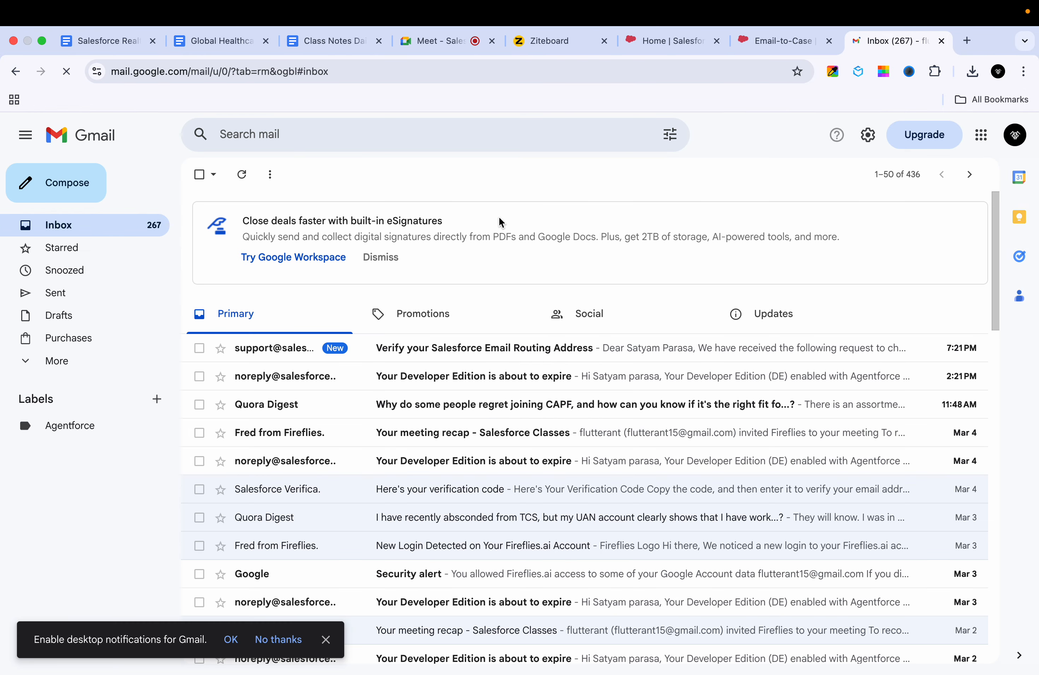
# Step: Open the 'Verify your Salesforce Email Routing Address' email and follow its confirmation link
pyautogui.click(415, 351)
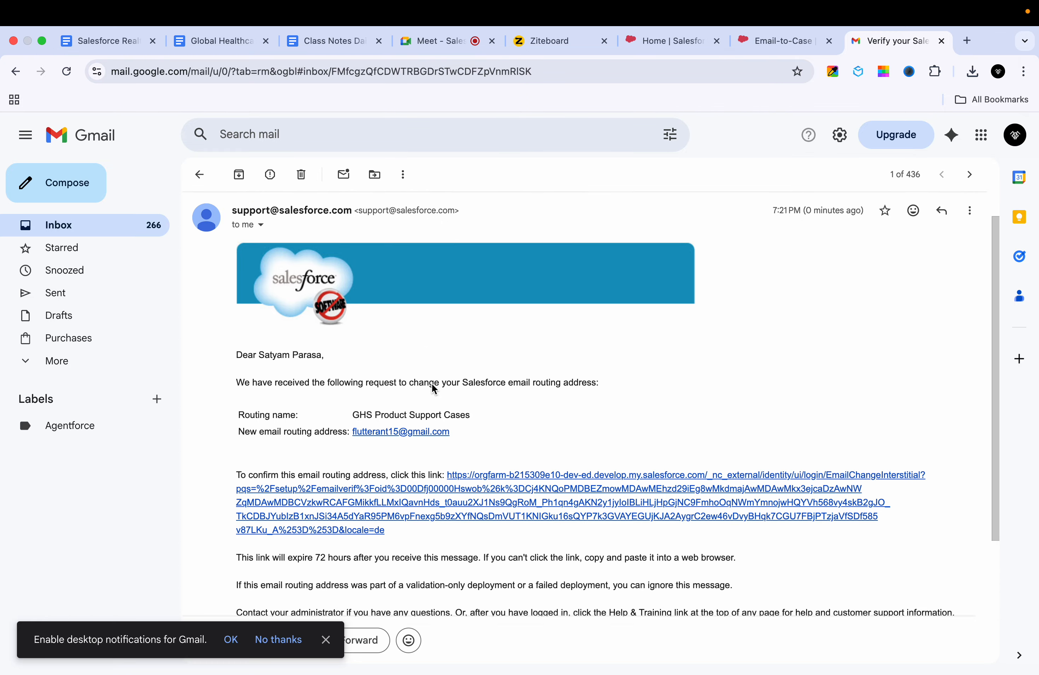
pyautogui.scroll(-4, 421, 403)
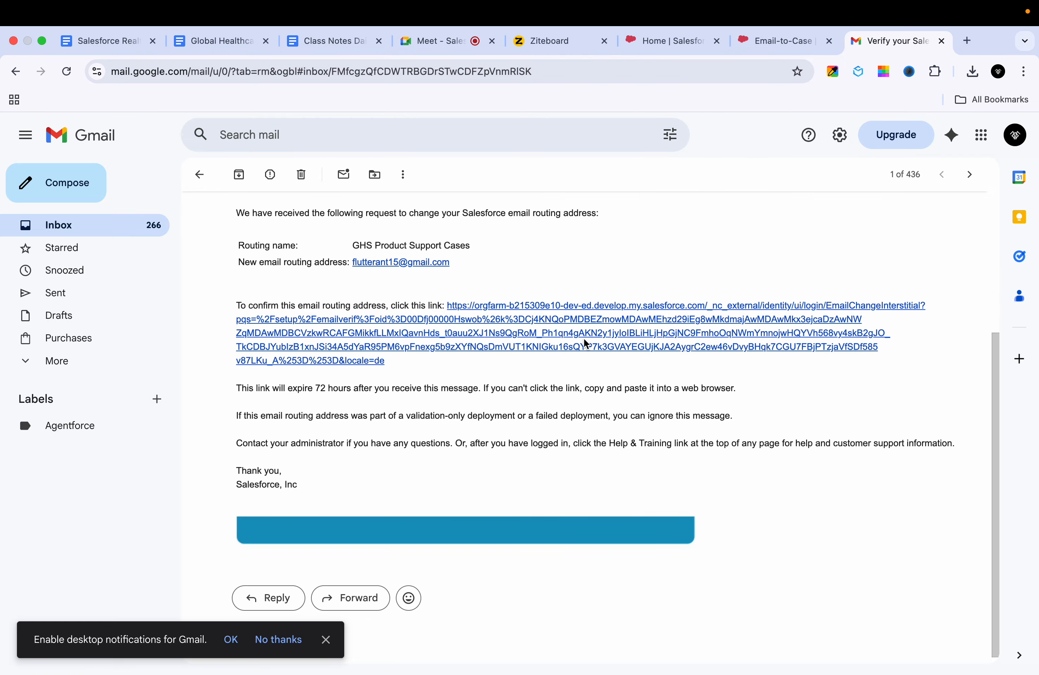
pyautogui.click(523, 347)
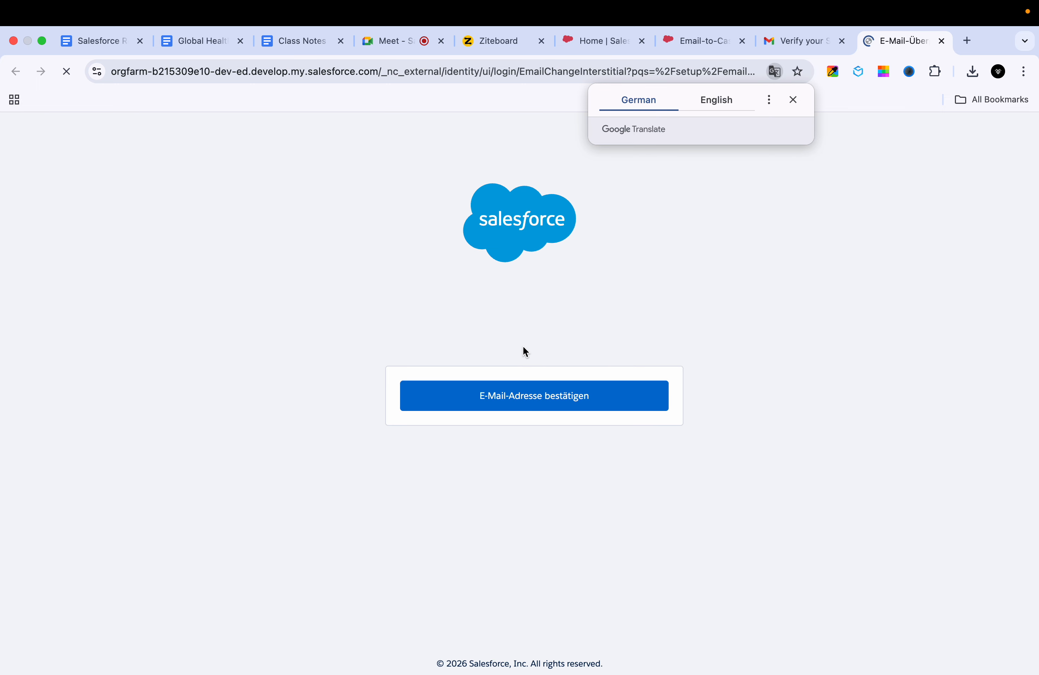
# Step: Confirm the routing address with 'E-Mail-Adresse bestätigen', then continue on to Salesforce
pyautogui.click(503, 408)
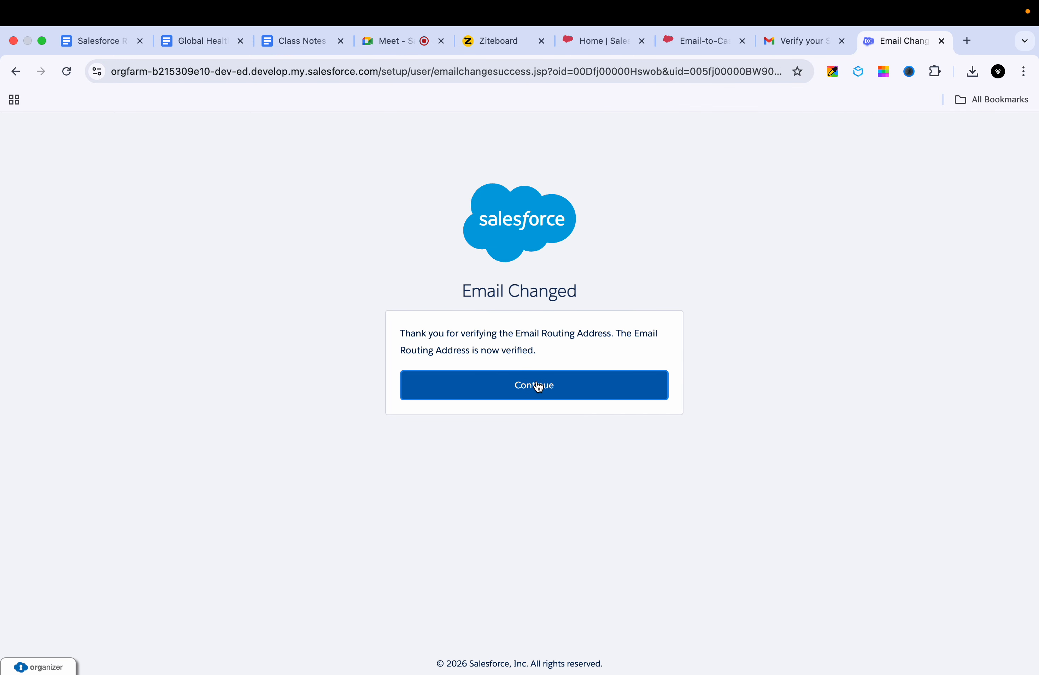
pyautogui.click(538, 387)
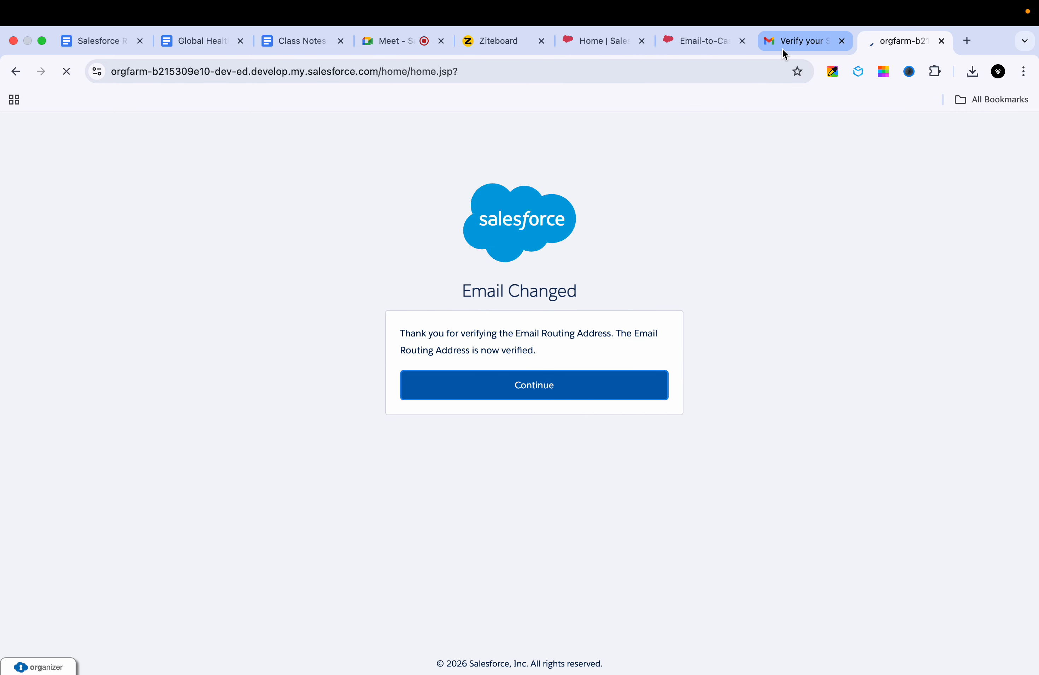
# Step: Return to the GHS Product Support Cases routing address and locate its Verified status
pyautogui.click(710, 44)
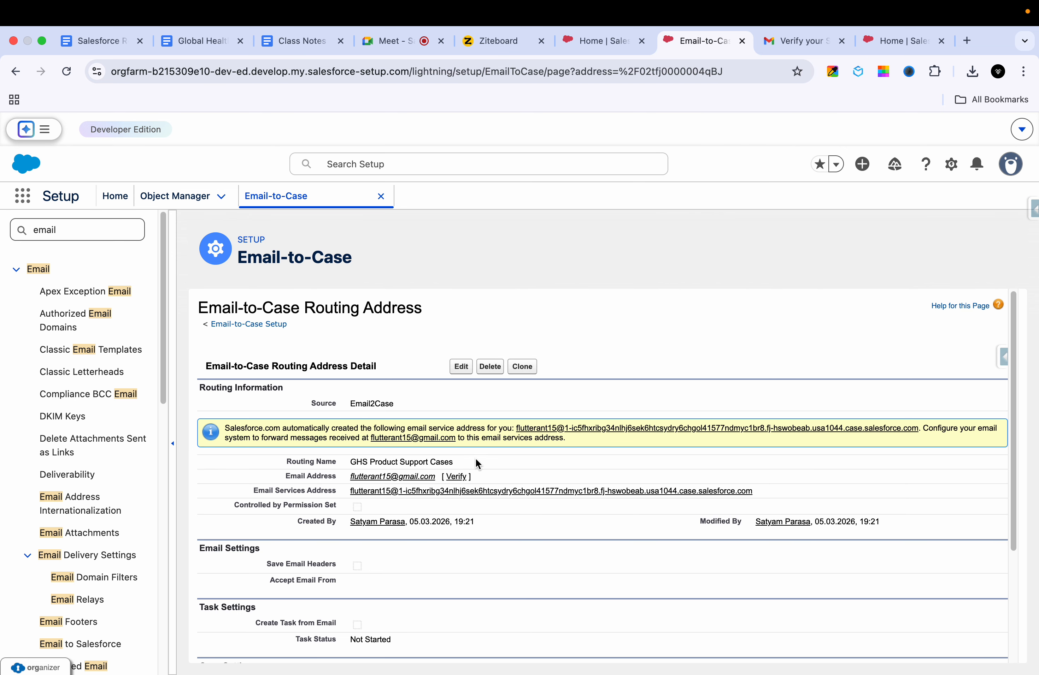
pyautogui.scroll(-2, 484, 443)
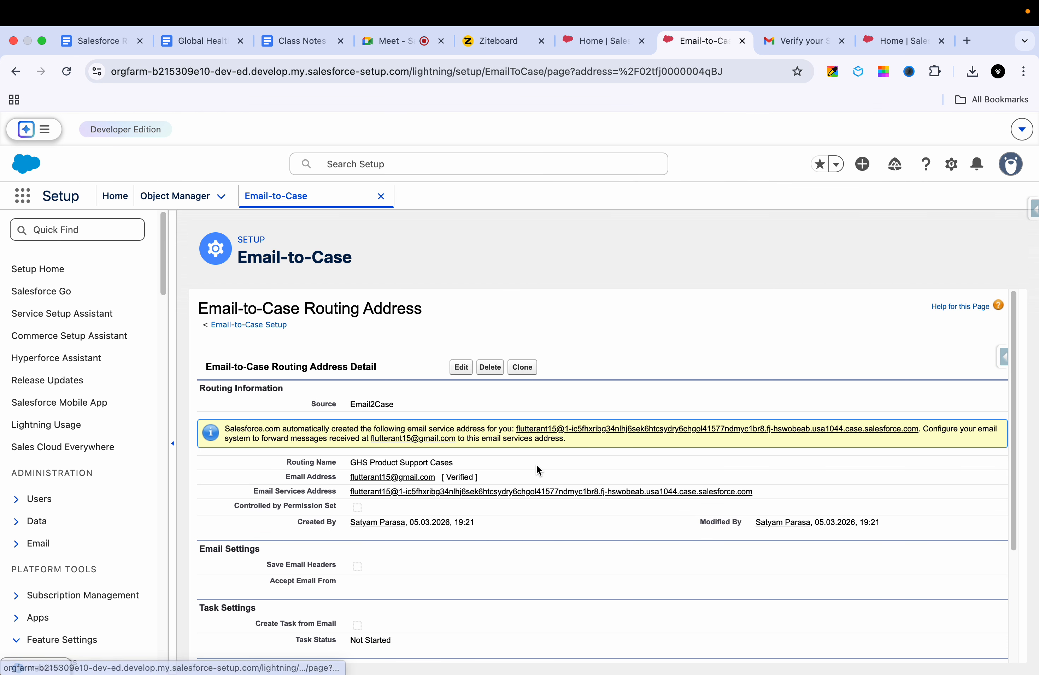
pyautogui.scroll(-2, 518, 472)
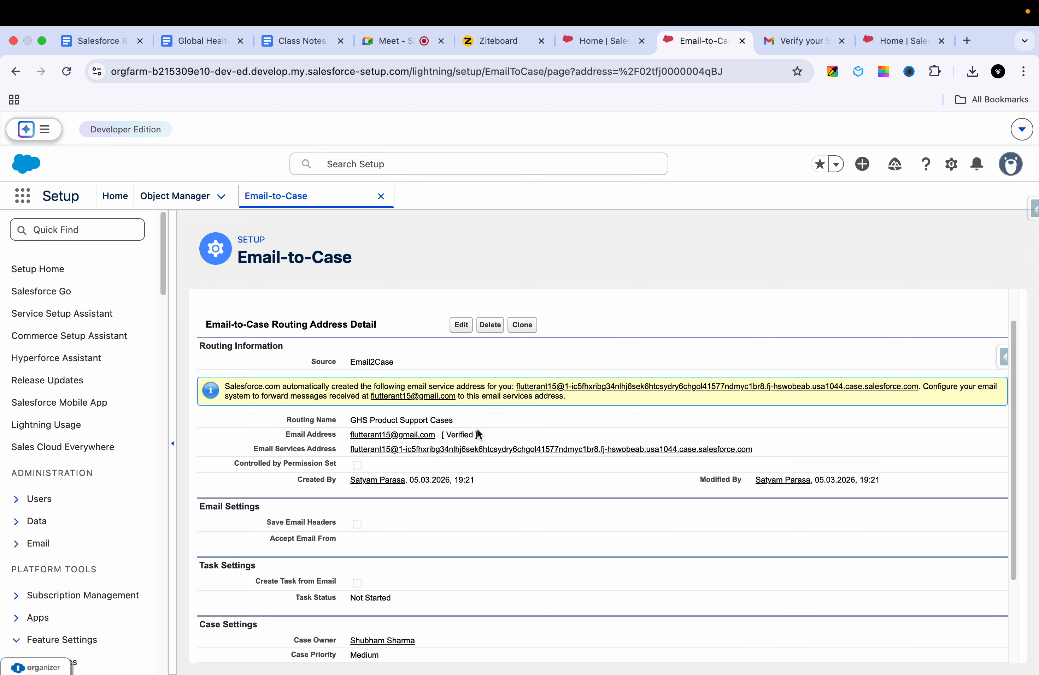
pyautogui.doubleClick(460, 433)
pyautogui.click(520, 434)
# Step: Compare against the verification email, then highlight the routing address's Verified email line
pyautogui.click(789, 47)
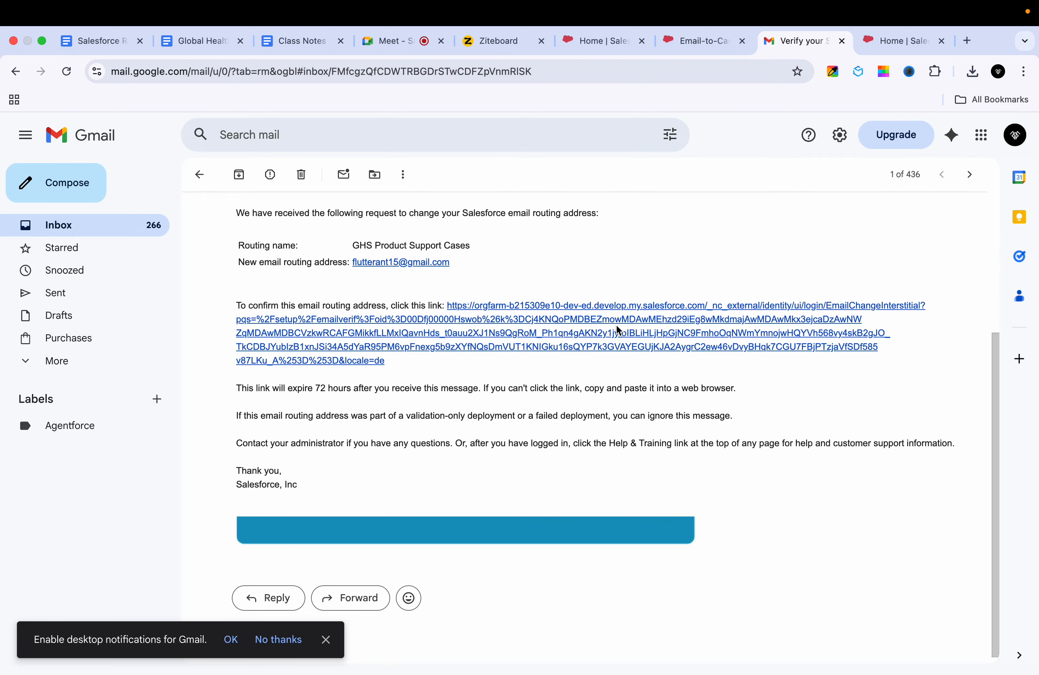
pyautogui.scroll(1, 620, 314)
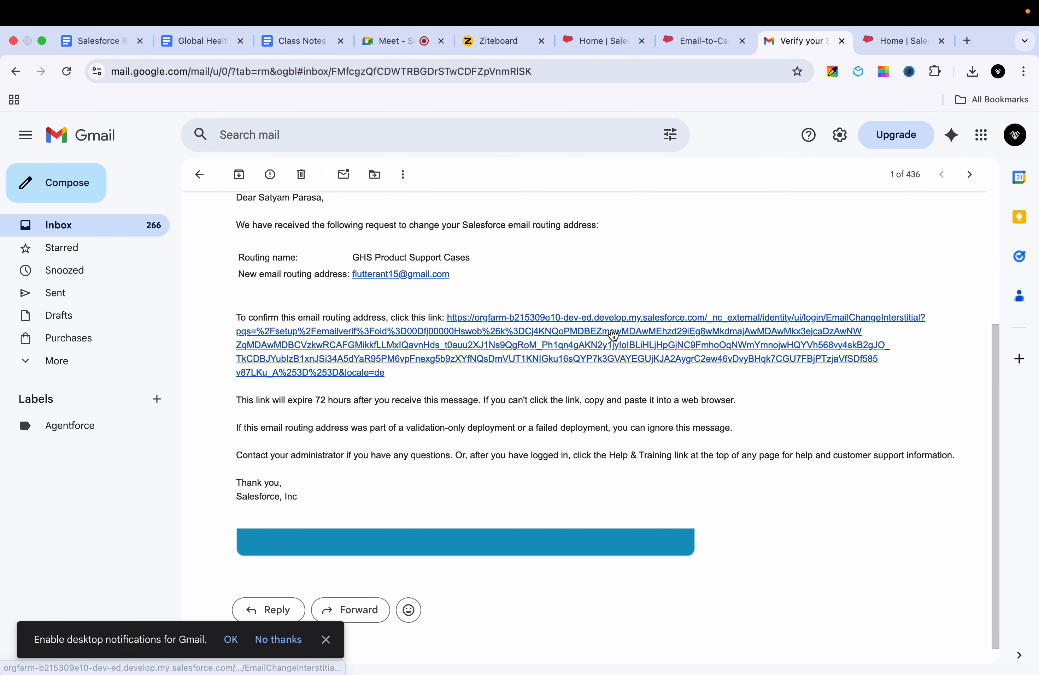
pyautogui.click(697, 42)
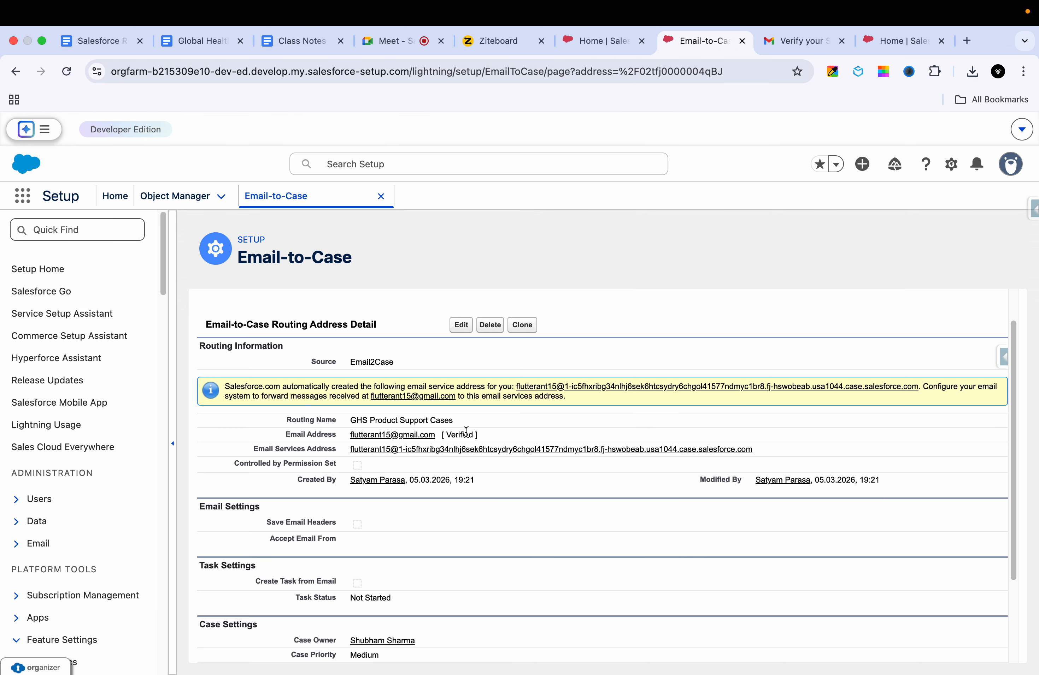
pyautogui.tripleClick(455, 436)
pyautogui.tripleClick(455, 436)
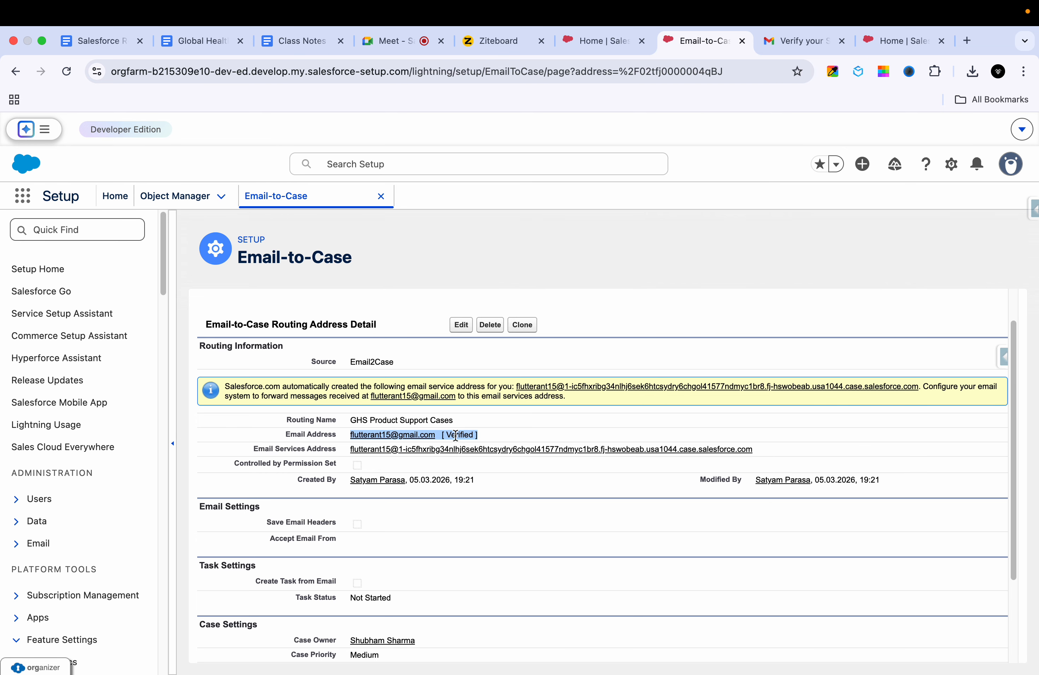
pyautogui.click(508, 434)
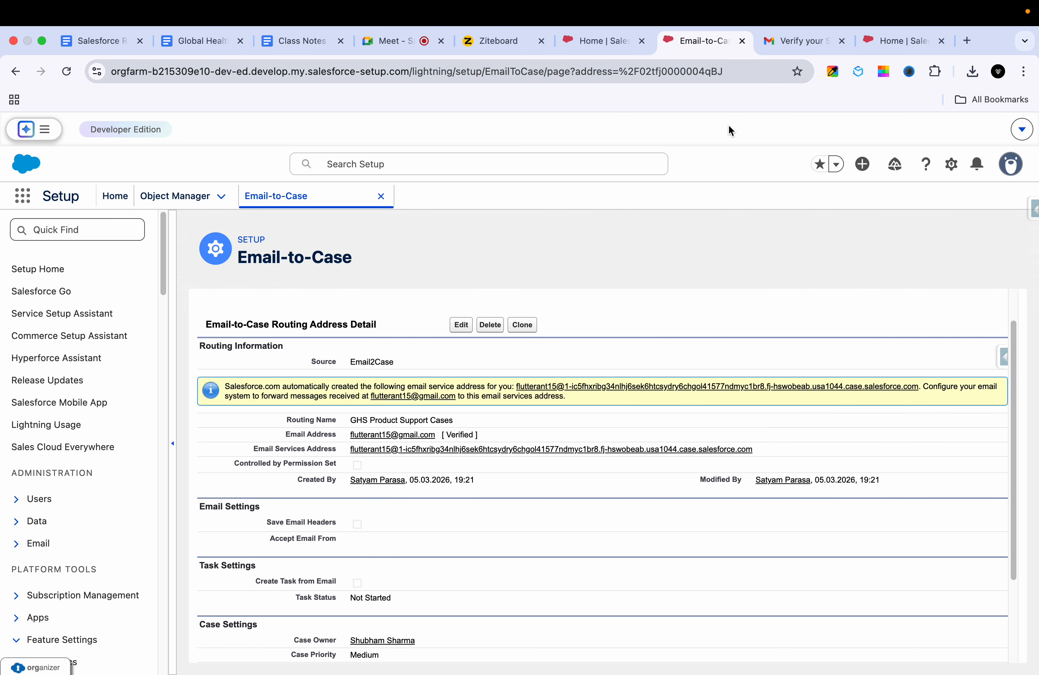
pyautogui.doubleClick(460, 434)
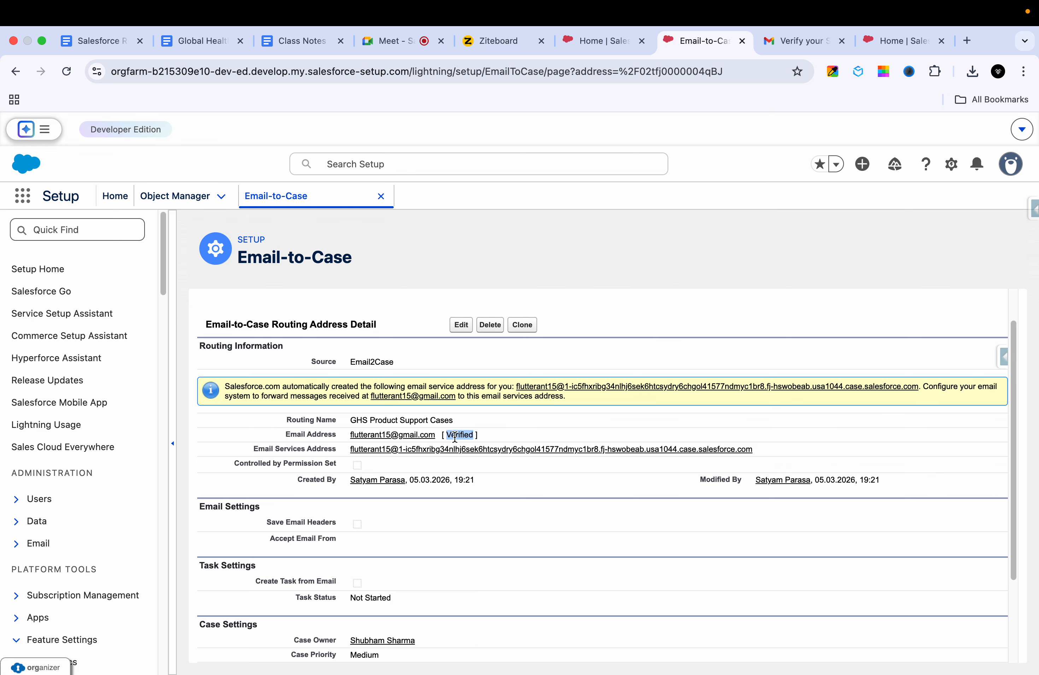
pyautogui.tripleClick(455, 438)
pyautogui.doubleClick(464, 434)
pyautogui.scroll(-3, 535, 416)
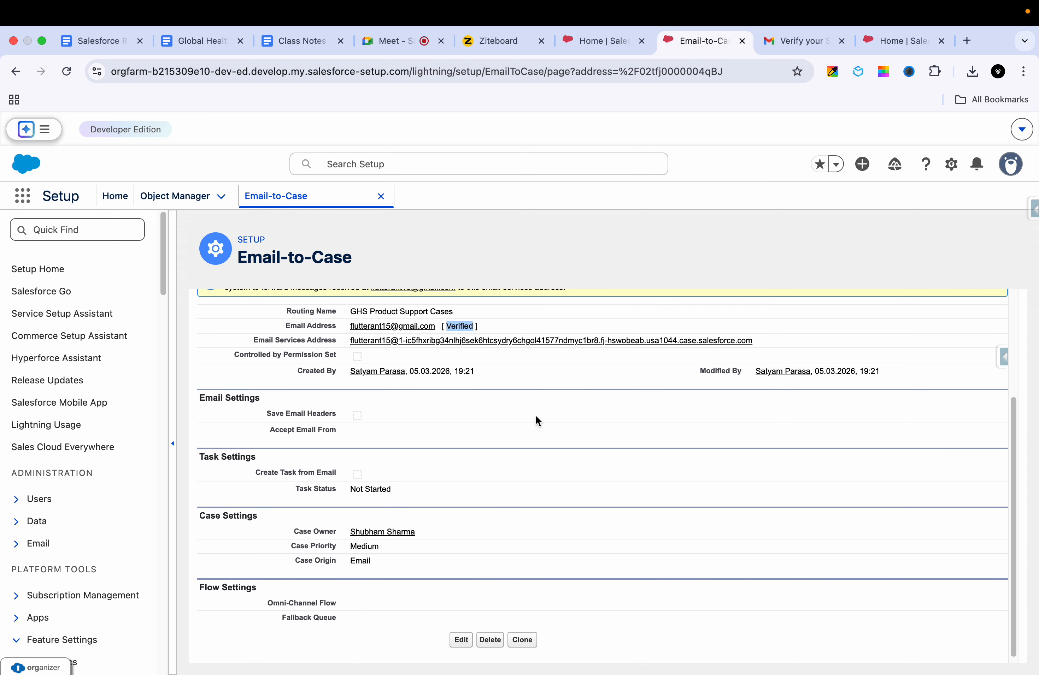
pyautogui.scroll(5, 535, 417)
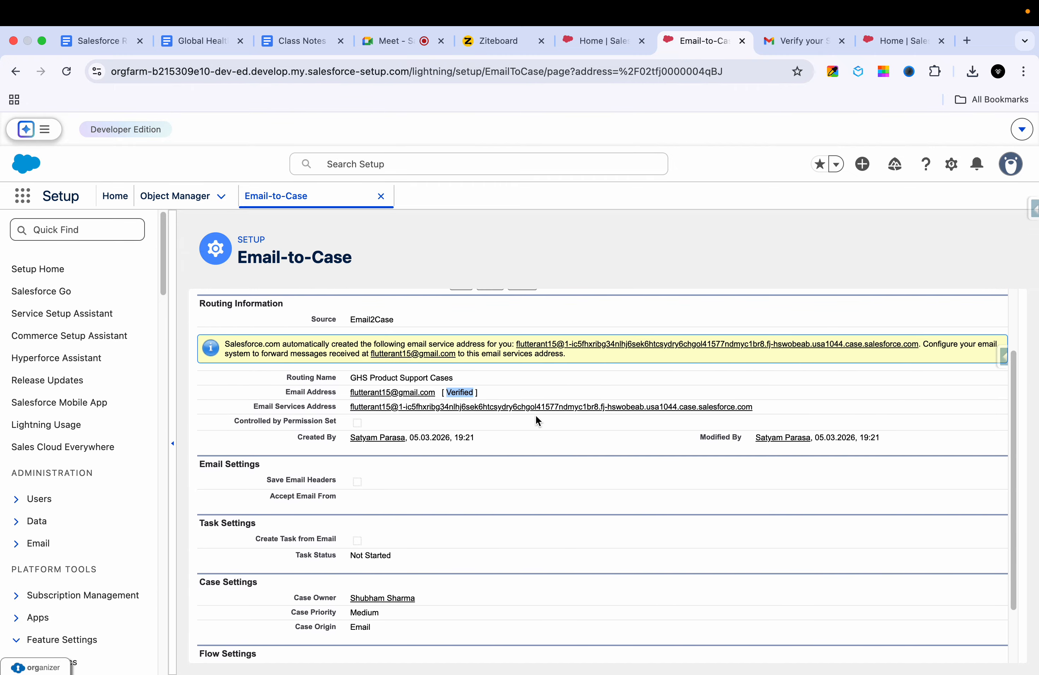
pyautogui.scroll(-5, 535, 414)
pyautogui.scroll(5, 535, 415)
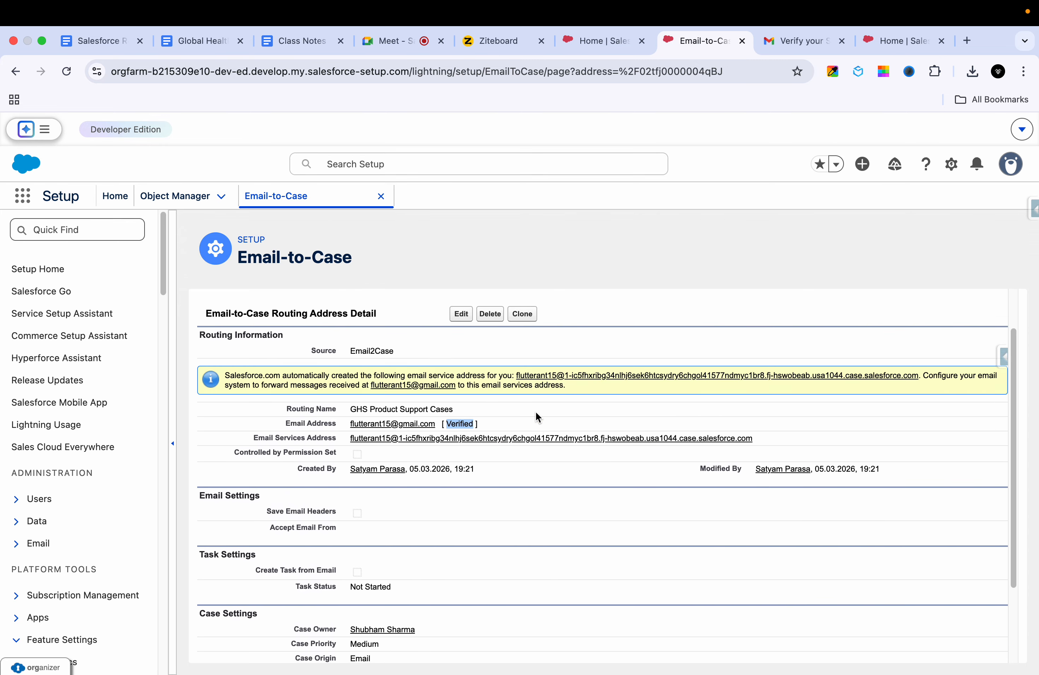
# Step: In Email-to-Case Setup, review the routing address's Verified status and Email Services Address
pyautogui.click(265, 326)
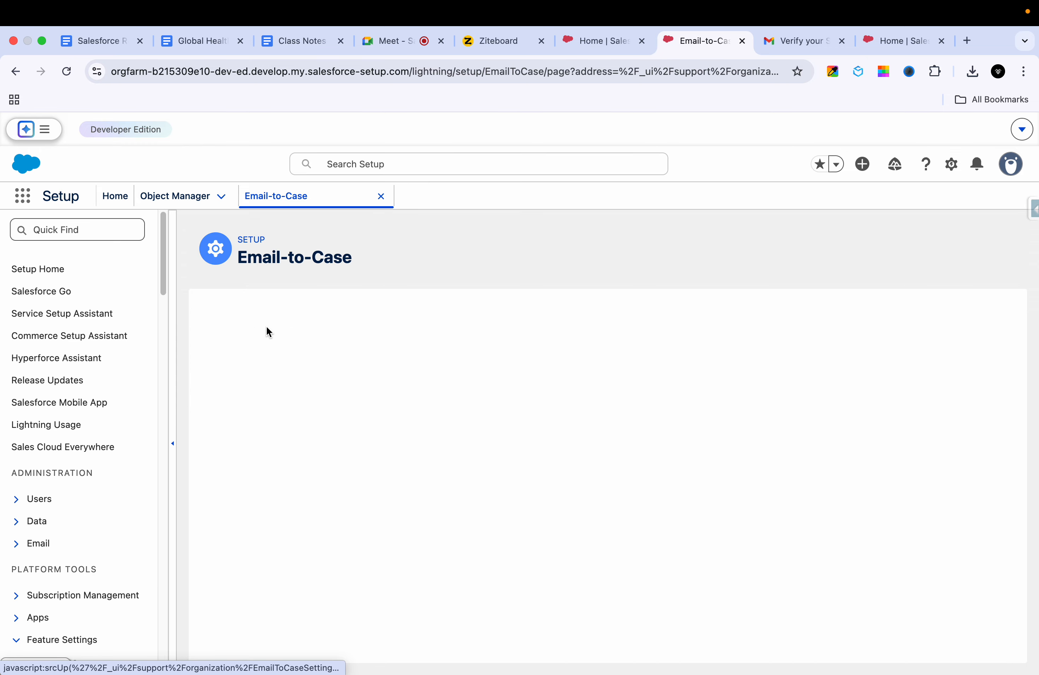
pyautogui.scroll(-10, 401, 438)
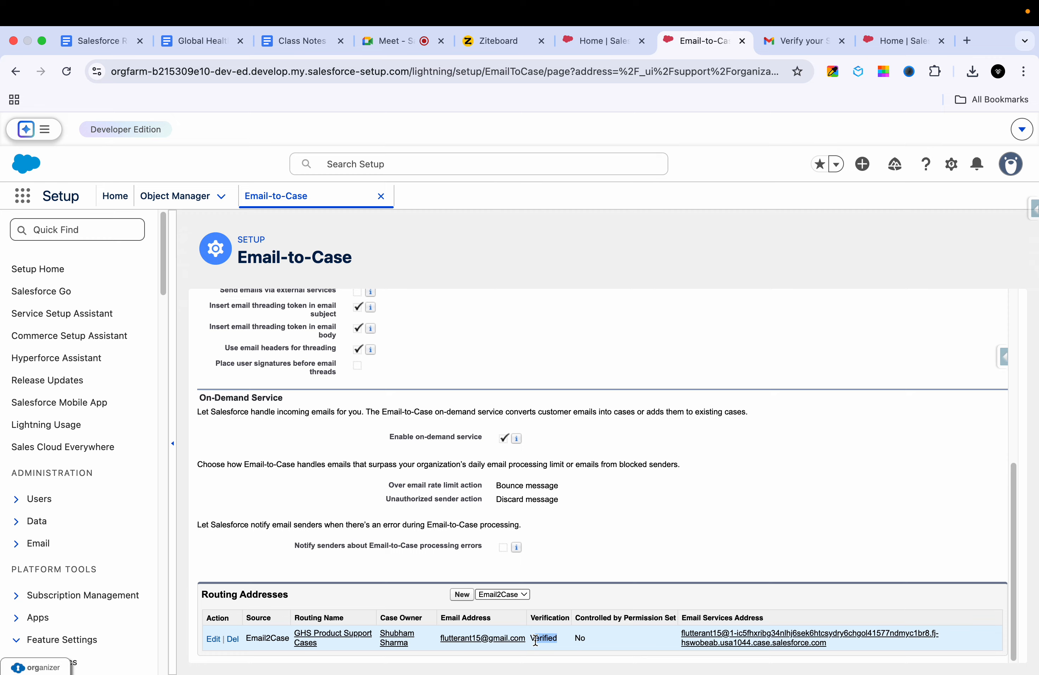
pyautogui.moveTo(535, 641); pyautogui.dragTo(528, 639)
pyautogui.moveTo(834, 650); pyautogui.dragTo(678, 633)
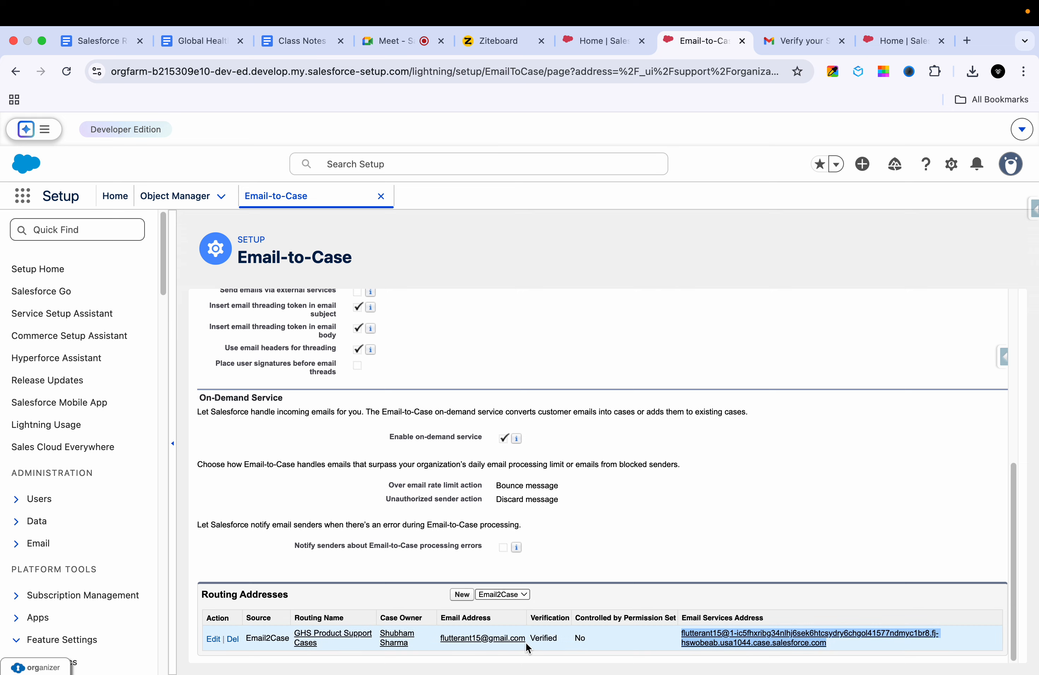
pyautogui.moveTo(526, 639); pyautogui.dragTo(432, 644)
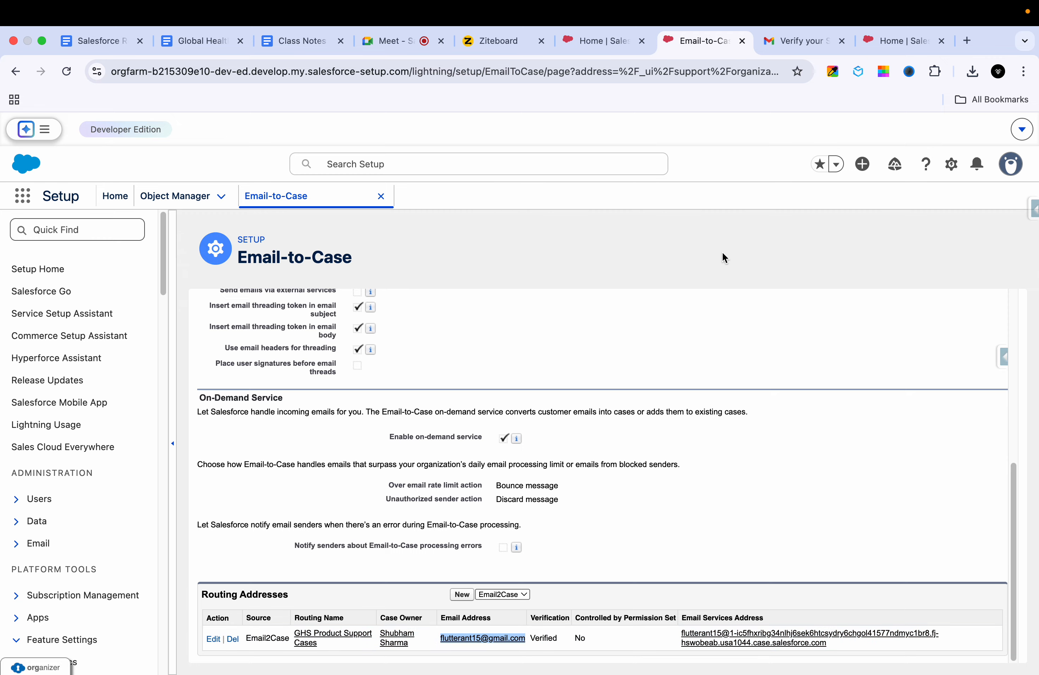
pyautogui.click(890, 44)
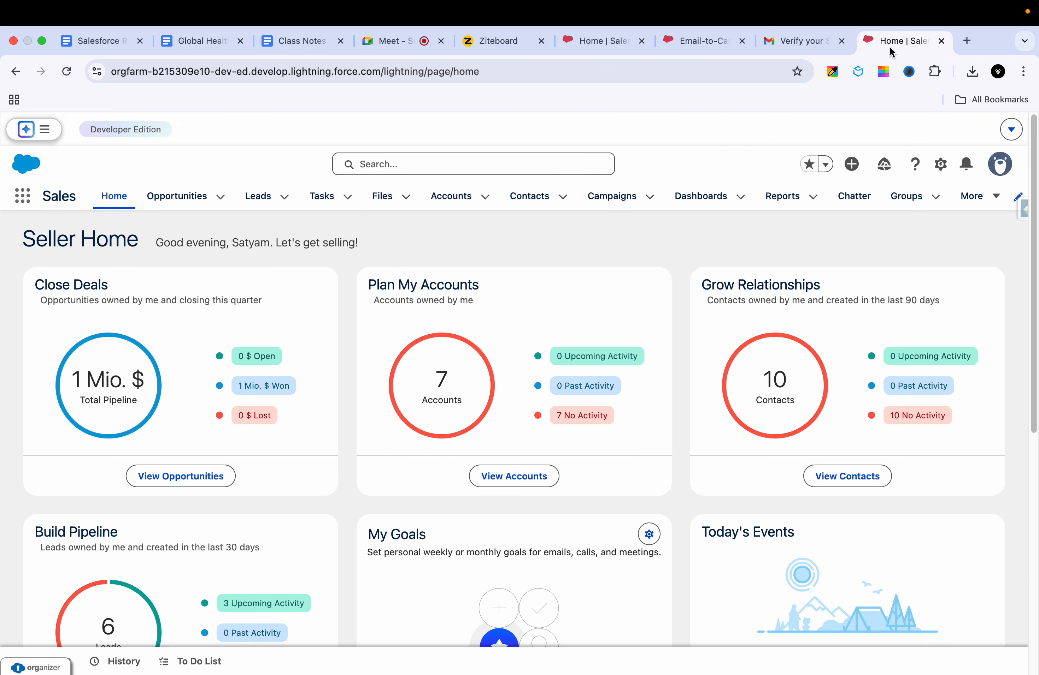
# Step: Start a new Gmail message to the Gmail account with subject 'Test Case'
pyautogui.click(810, 43)
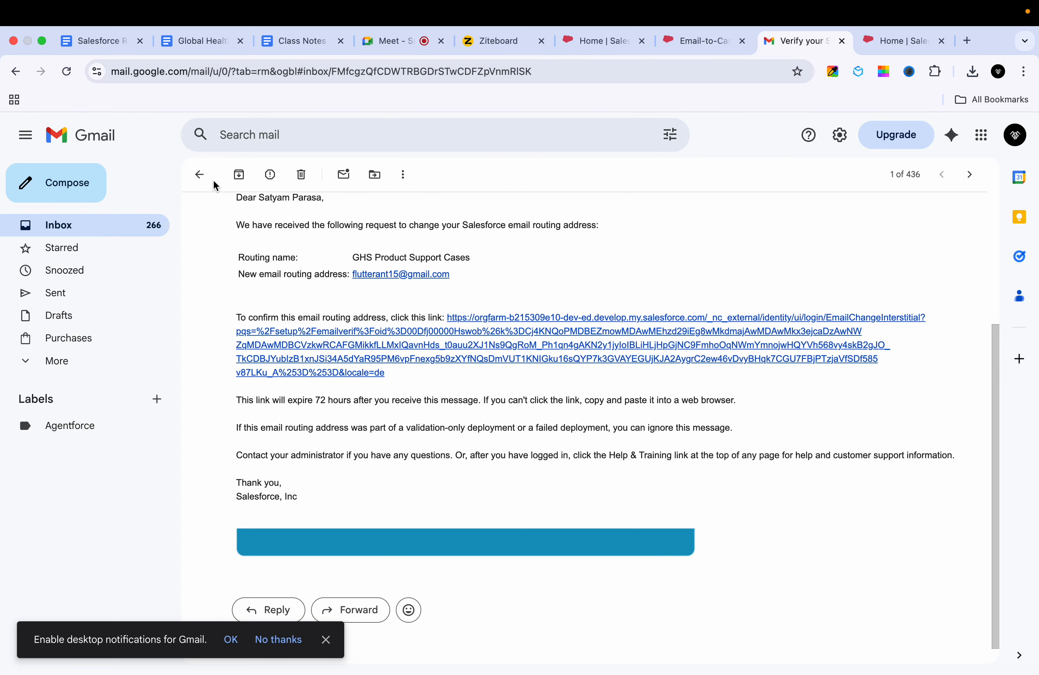
pyautogui.click(199, 174)
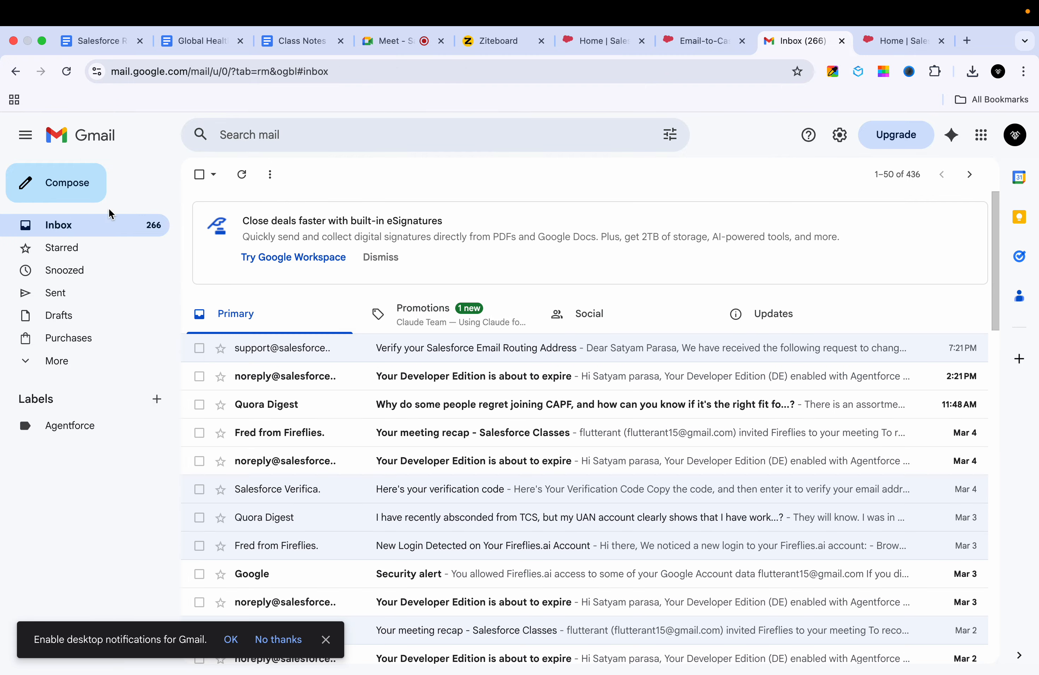
pyautogui.click(93, 196)
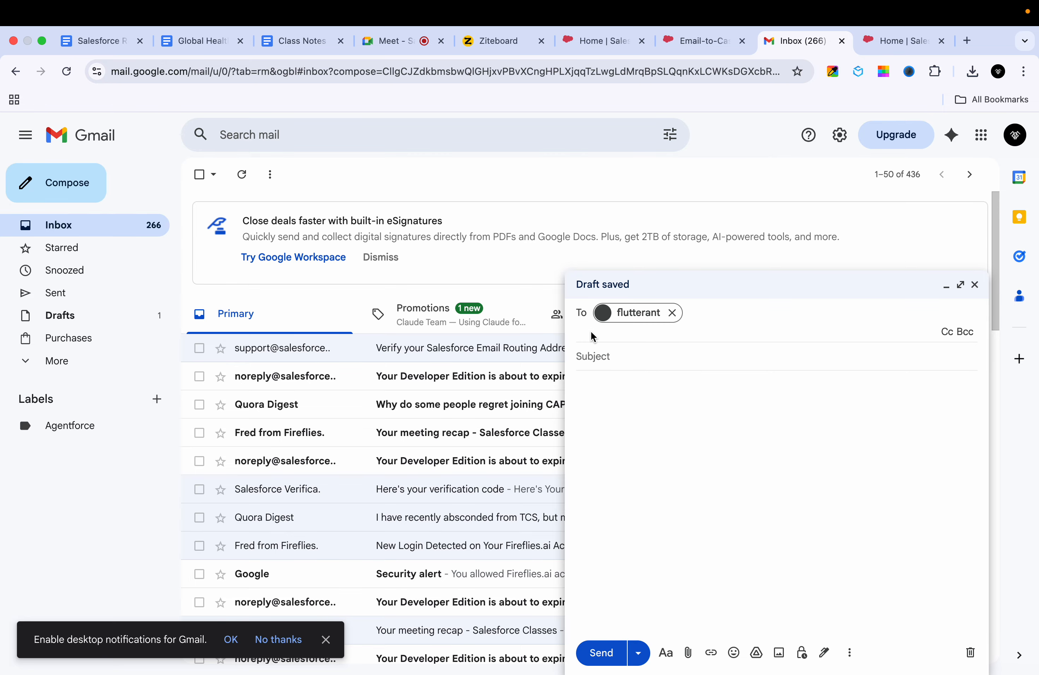
pyautogui.click(656, 356)
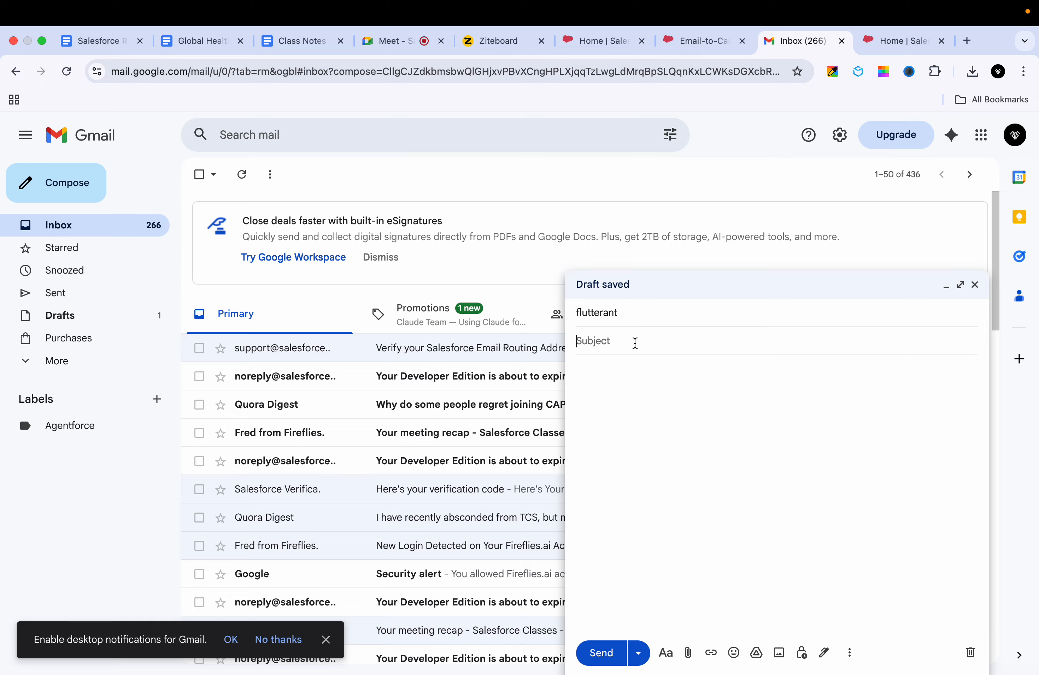
pyautogui.click(597, 313)
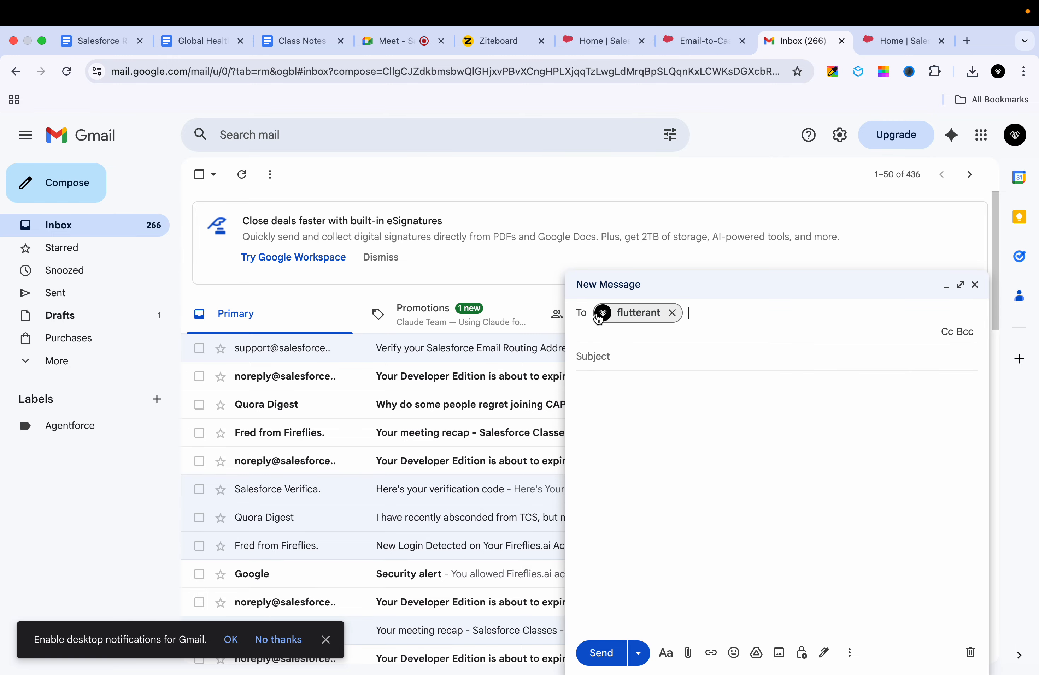
pyautogui.click(598, 354)
pyautogui.write('T')
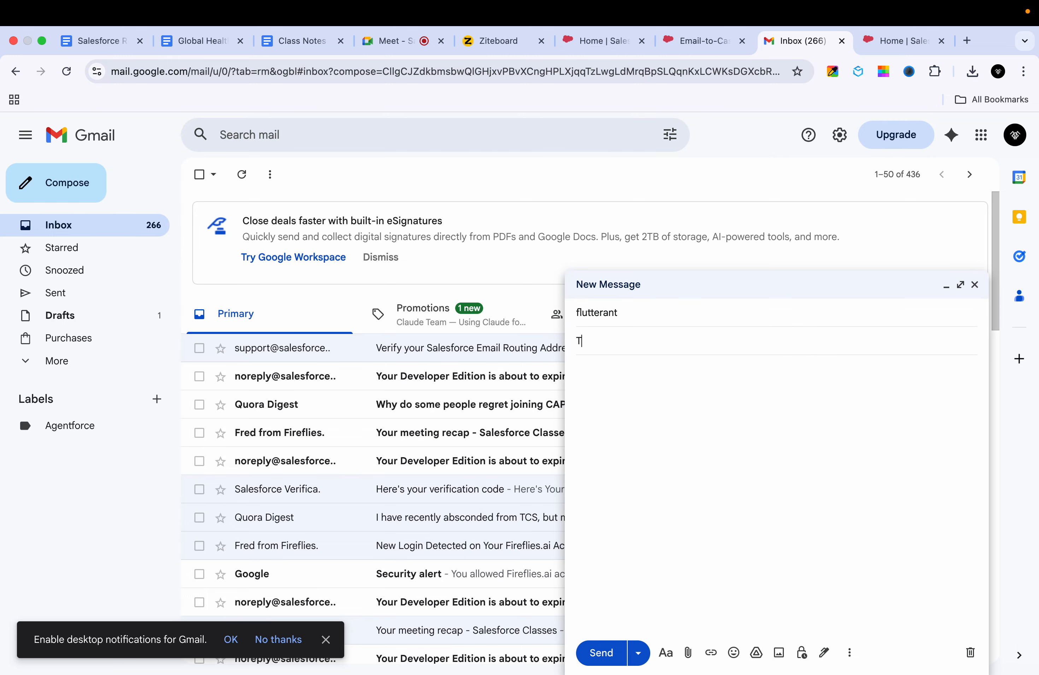
pyautogui.write('est Case')
# Step: Glance over the Email-to-Case settings page, then return to the draft
pyautogui.click(693, 52)
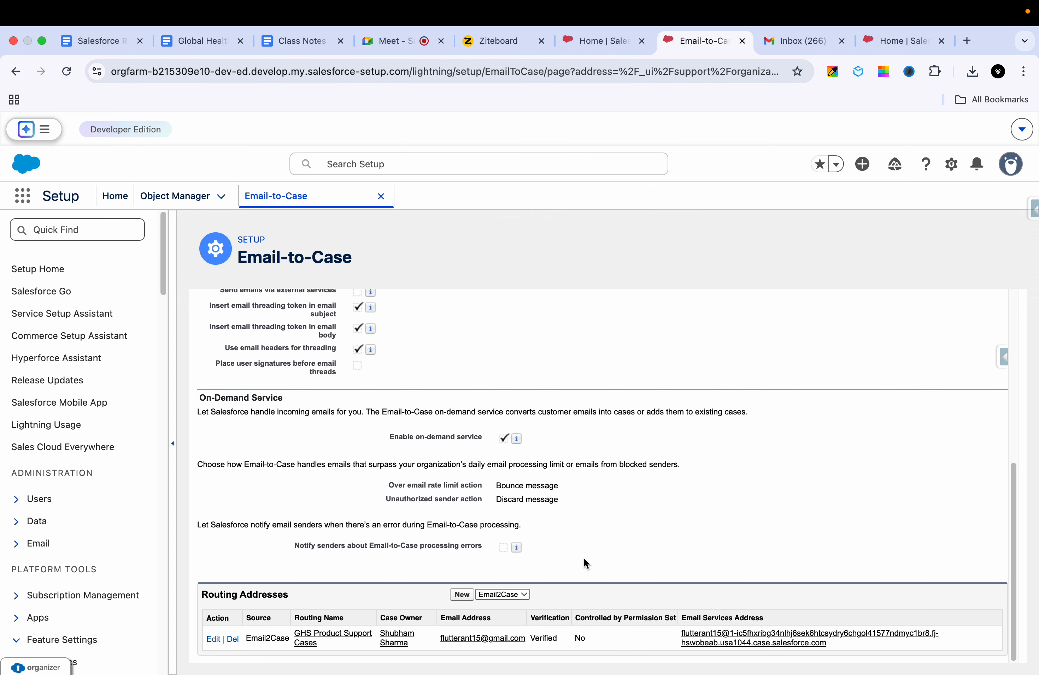
pyautogui.scroll(3, 563, 564)
pyautogui.scroll(-3, 565, 567)
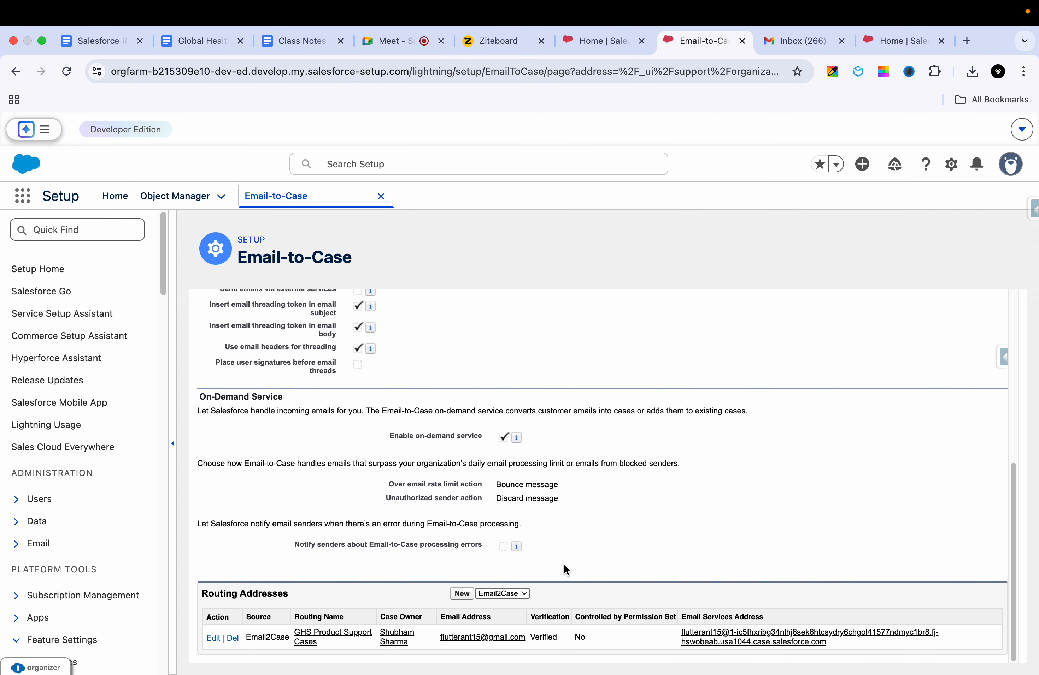
pyautogui.scroll(5, 567, 577)
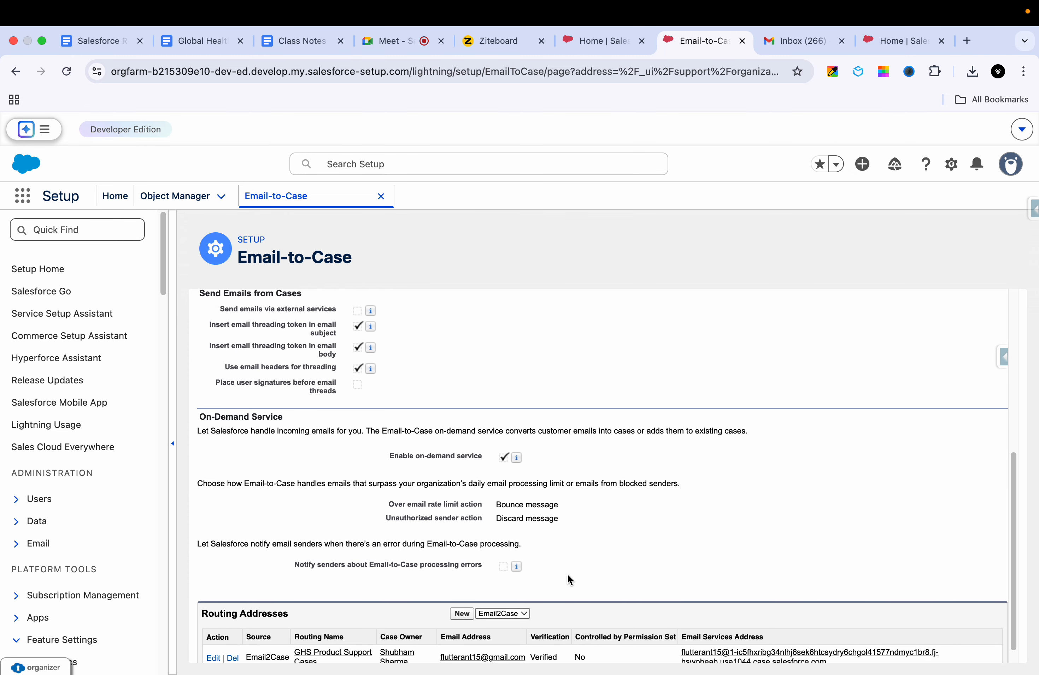
pyautogui.click(888, 40)
pyautogui.click(788, 41)
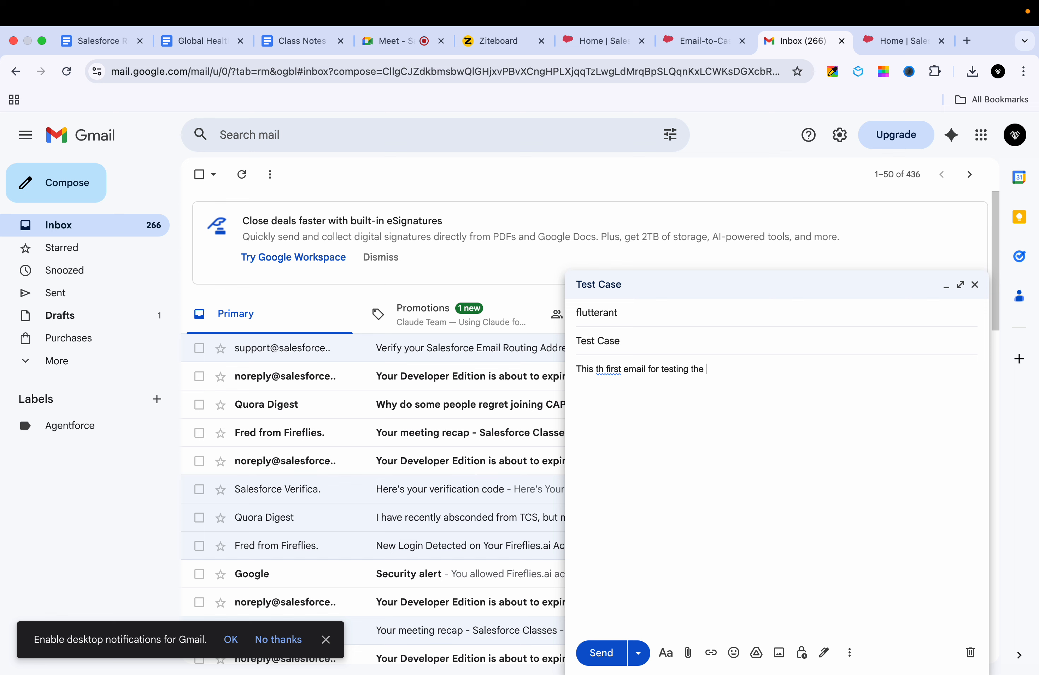
# Step: Write the body 'This is the first email for testing the Email 2 case', fix spelling, send, and open it
pyautogui.write('Email 2 case .')
pyautogui.click(608, 370)
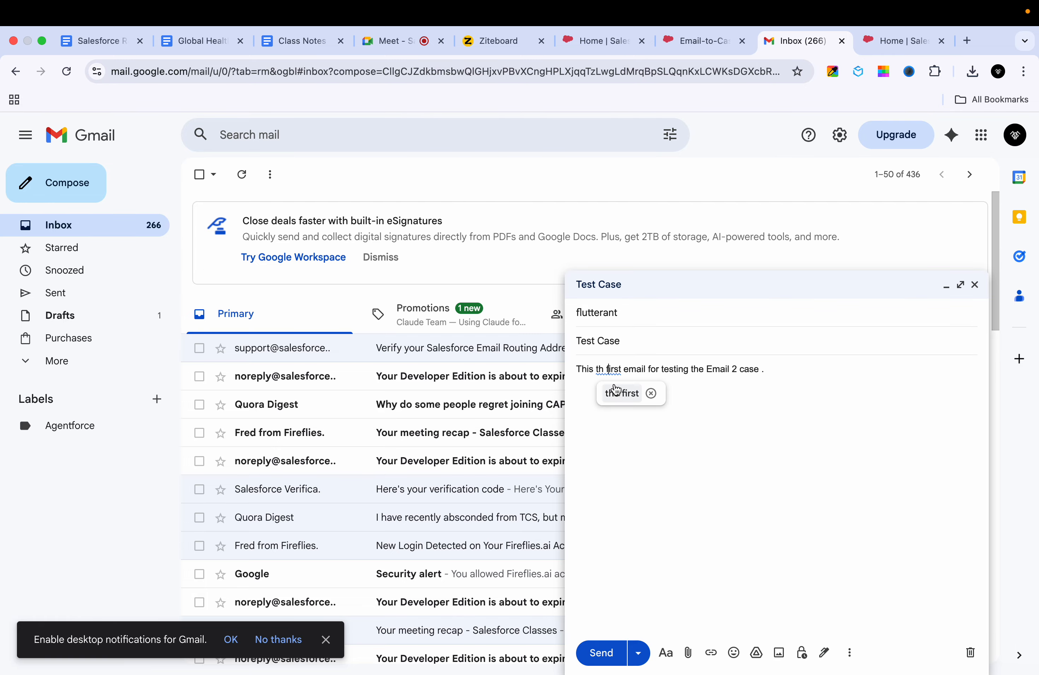
pyautogui.click(615, 389)
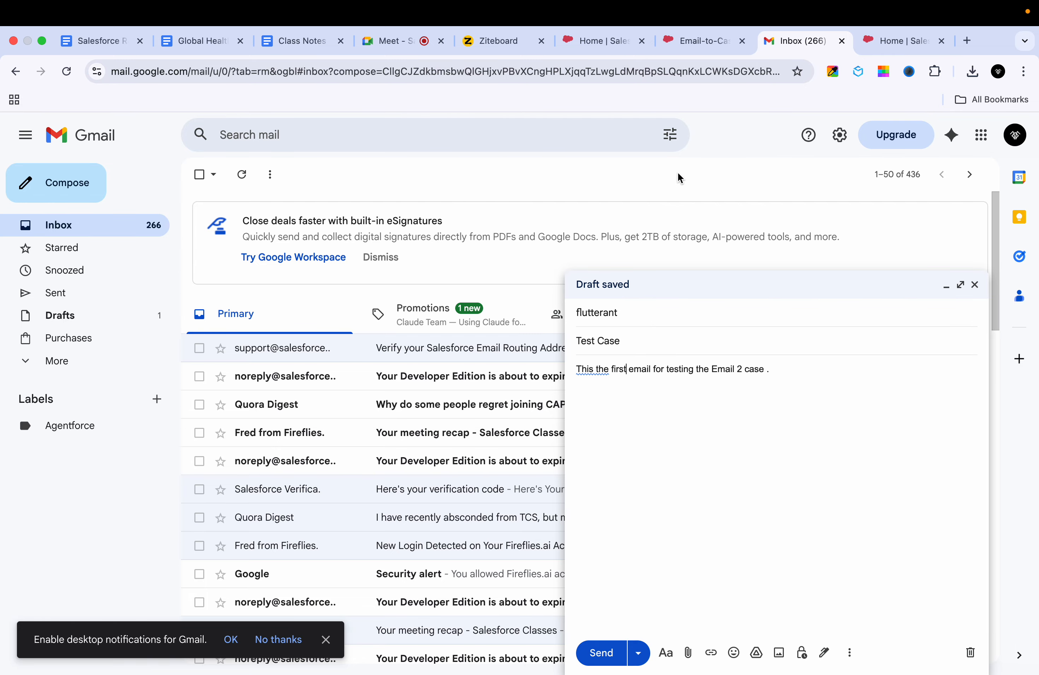
pyautogui.click(597, 369)
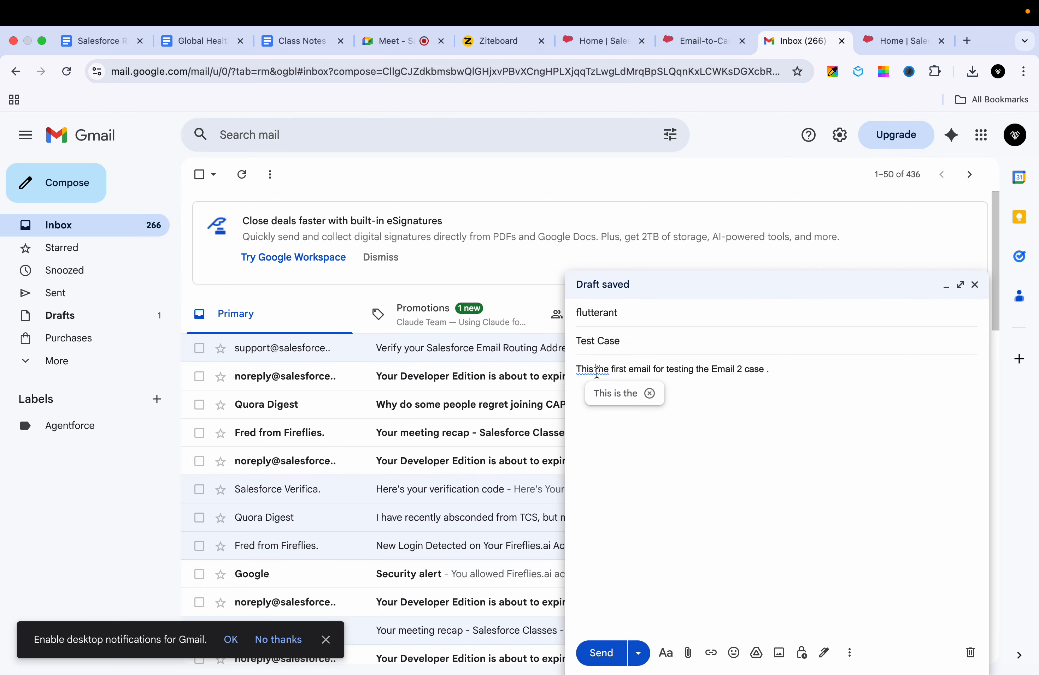
pyautogui.click(607, 393)
pyautogui.click(601, 653)
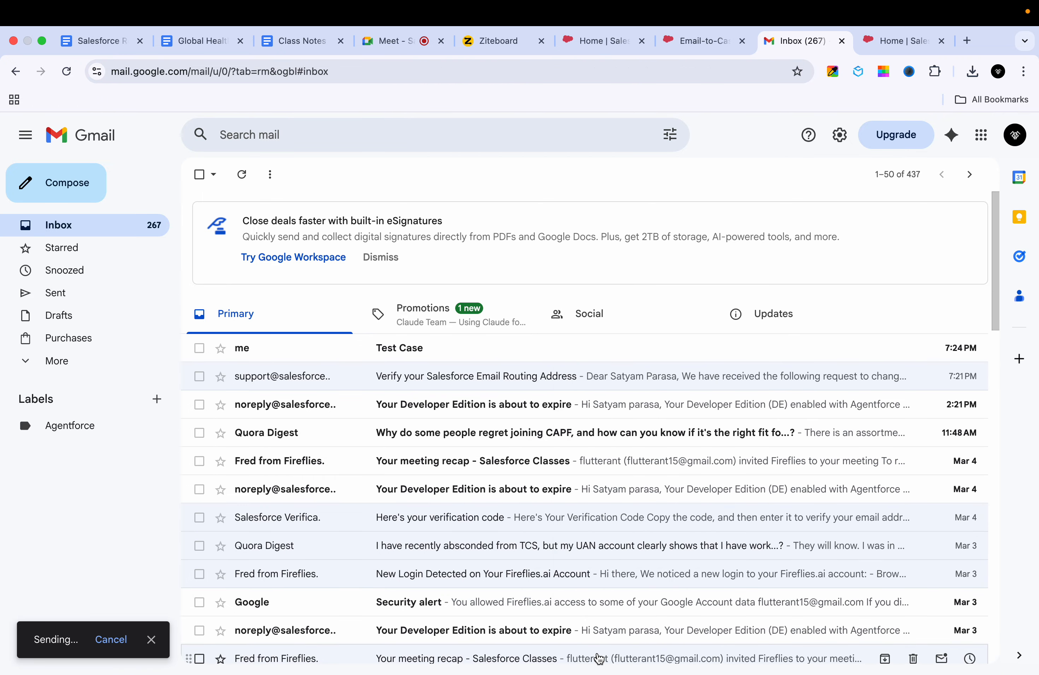
pyautogui.click(650, 354)
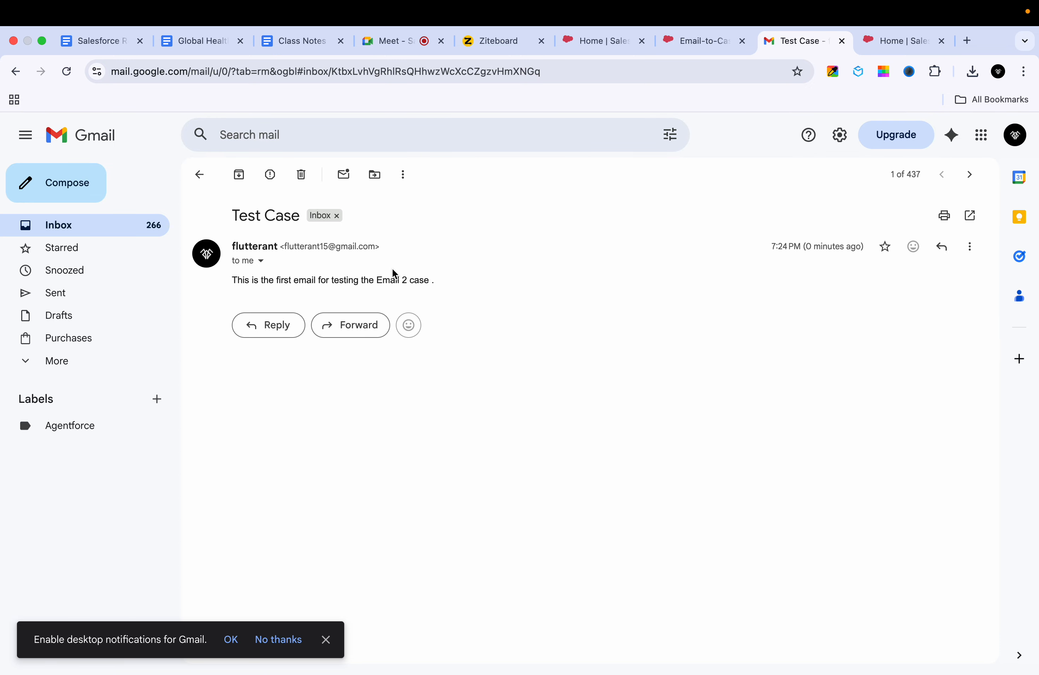
pyautogui.click(710, 42)
# Step: Go to Cases and show the All Open Cases list view with its four New cases
pyautogui.click(595, 42)
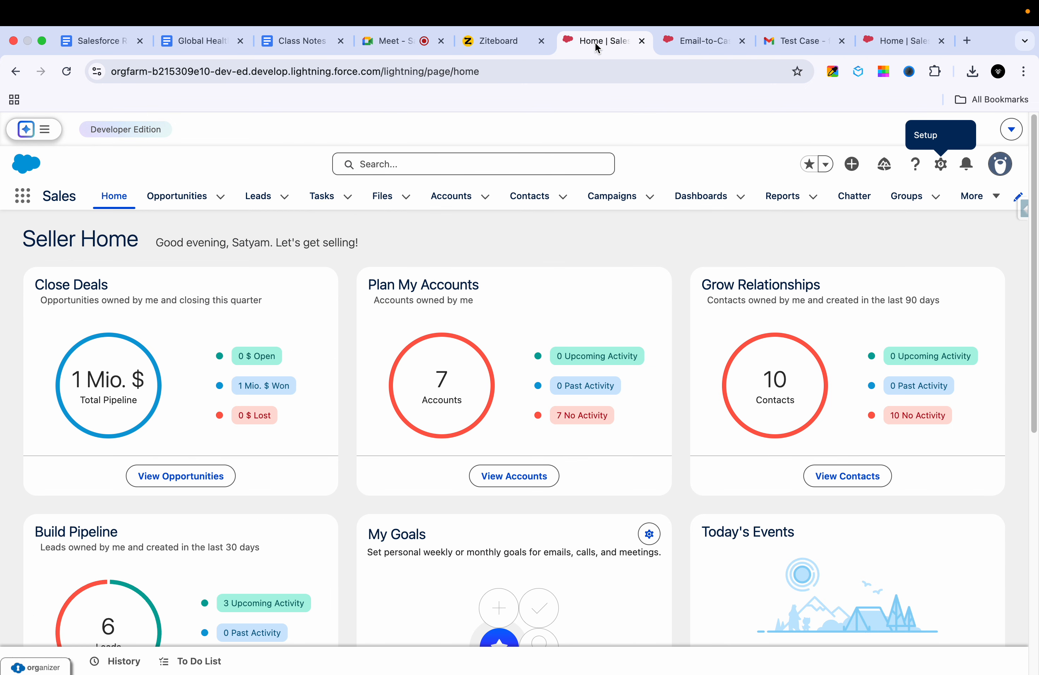
pyautogui.click(940, 164)
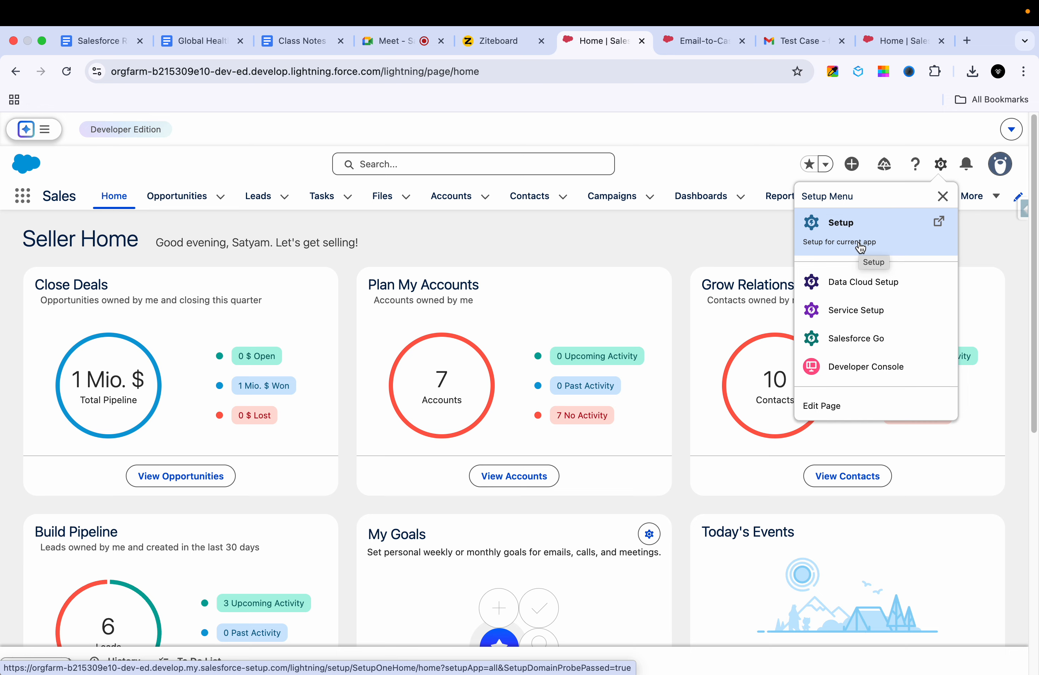
pyautogui.click(770, 160)
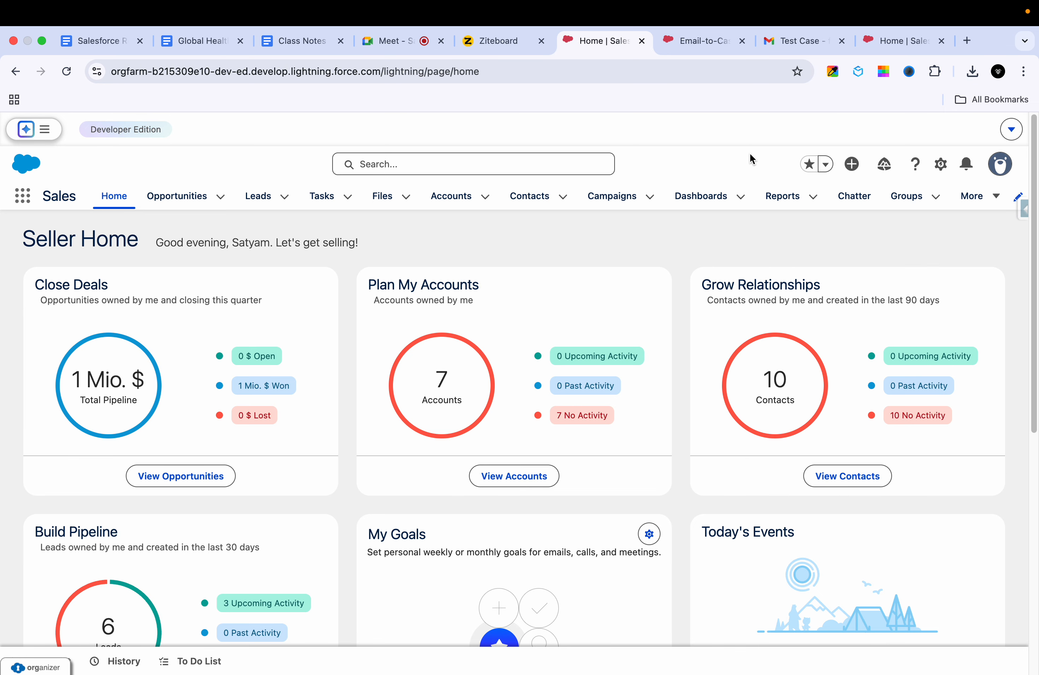
pyautogui.click(993, 196)
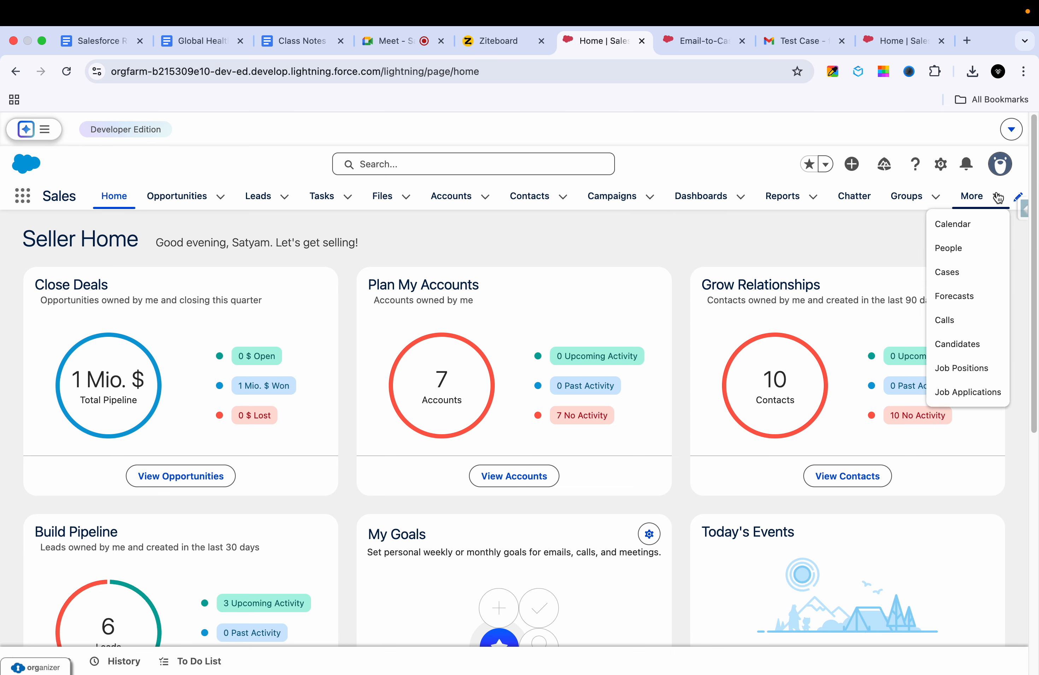
pyautogui.click(944, 277)
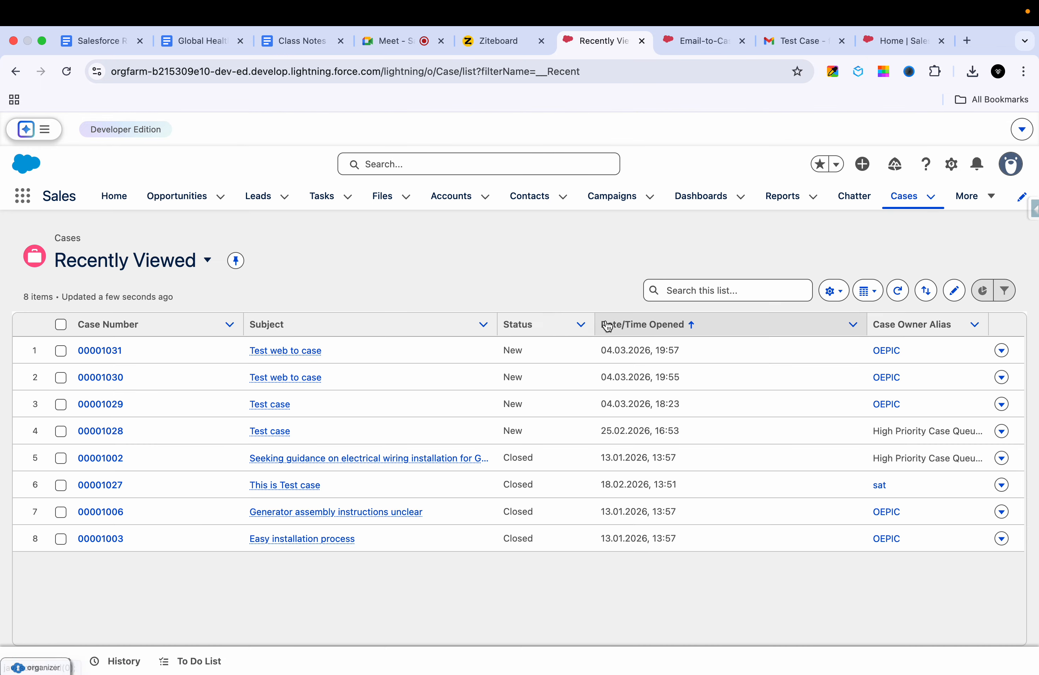
pyautogui.click(207, 260)
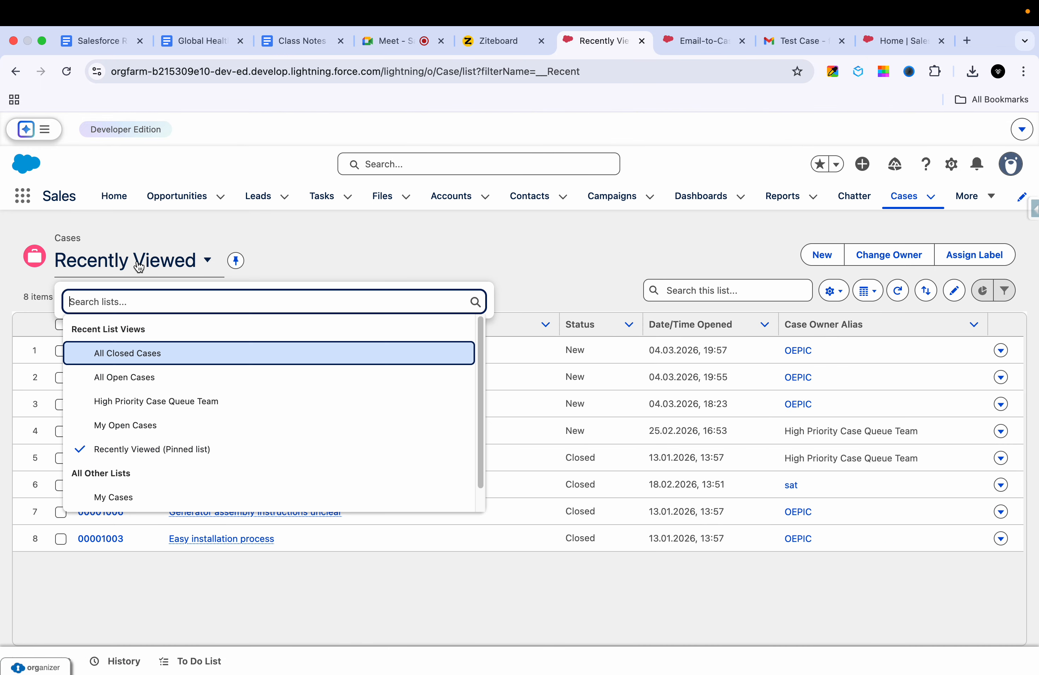
pyautogui.click(134, 382)
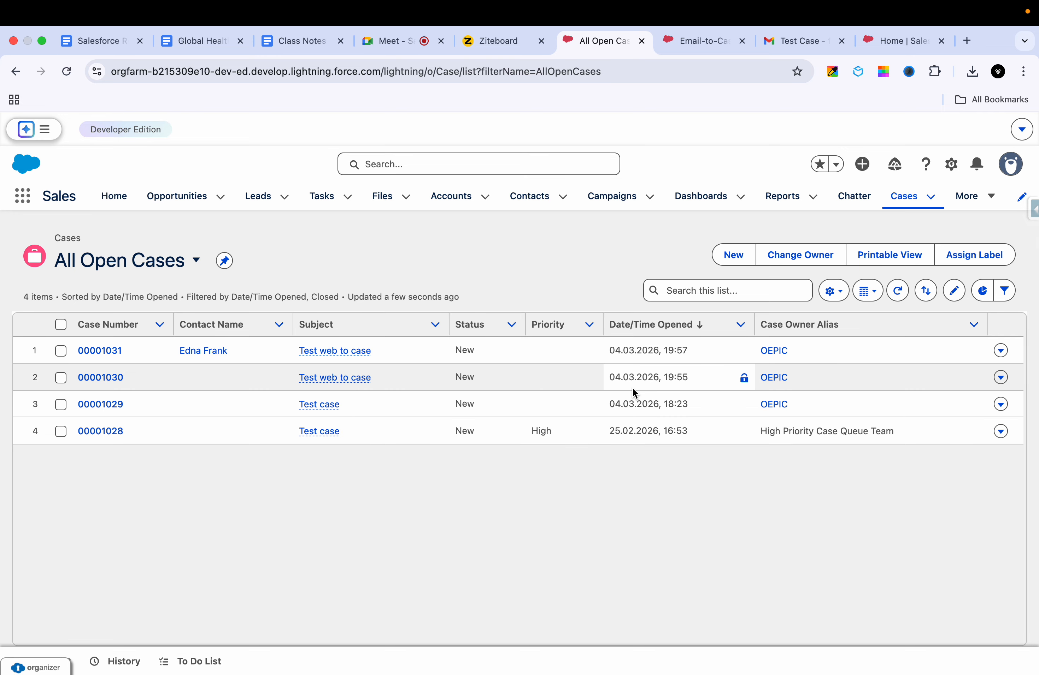
# Step: Scroll through the Email-to-Case Settings page to review it
pyautogui.click(687, 52)
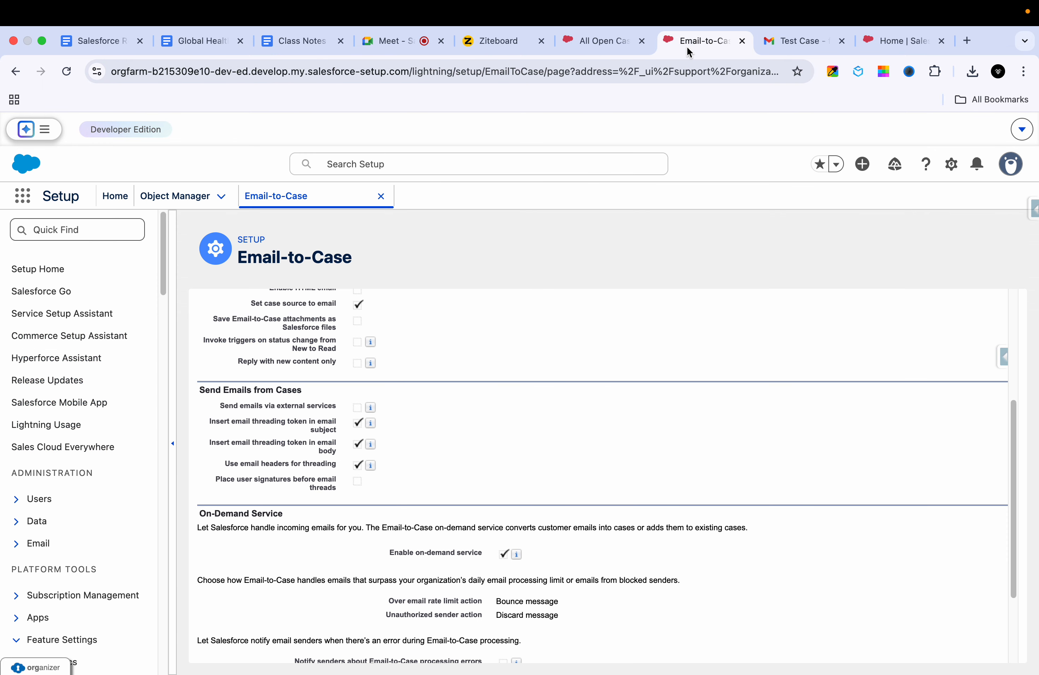
pyautogui.scroll(2, 588, 367)
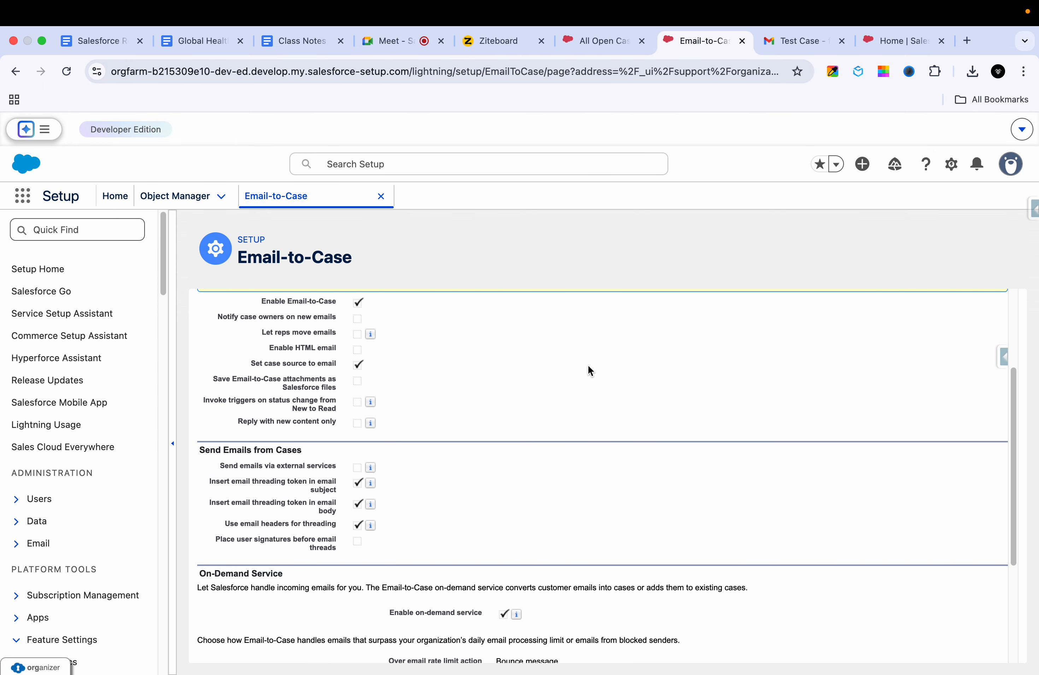
pyautogui.scroll(-3, 588, 370)
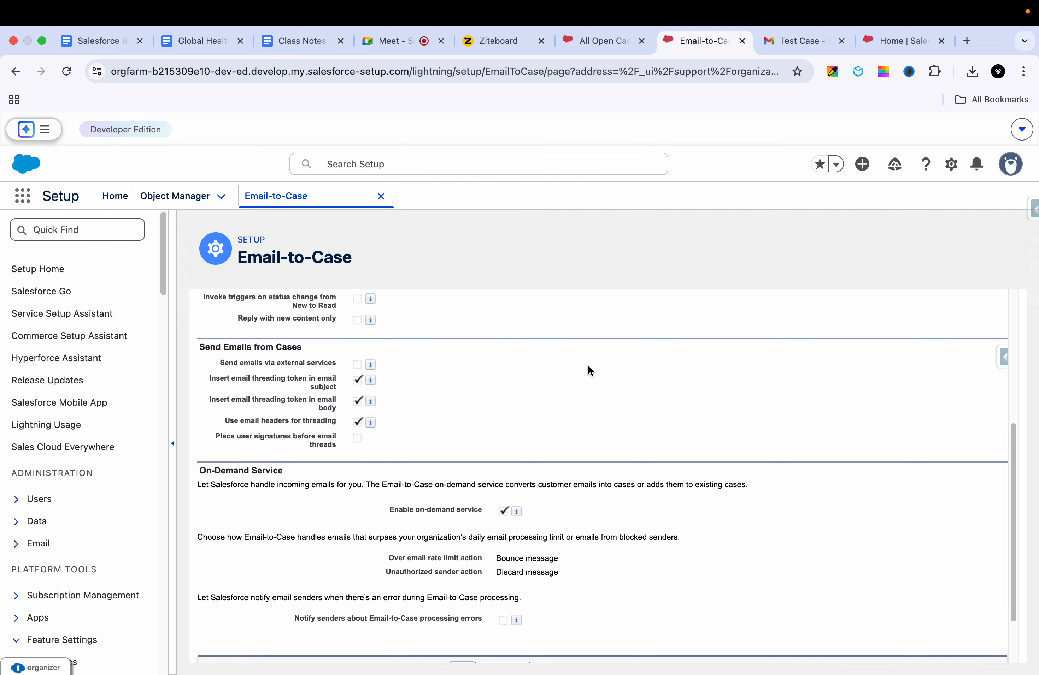
pyautogui.scroll(3, 588, 368)
pyautogui.scroll(-5, 588, 368)
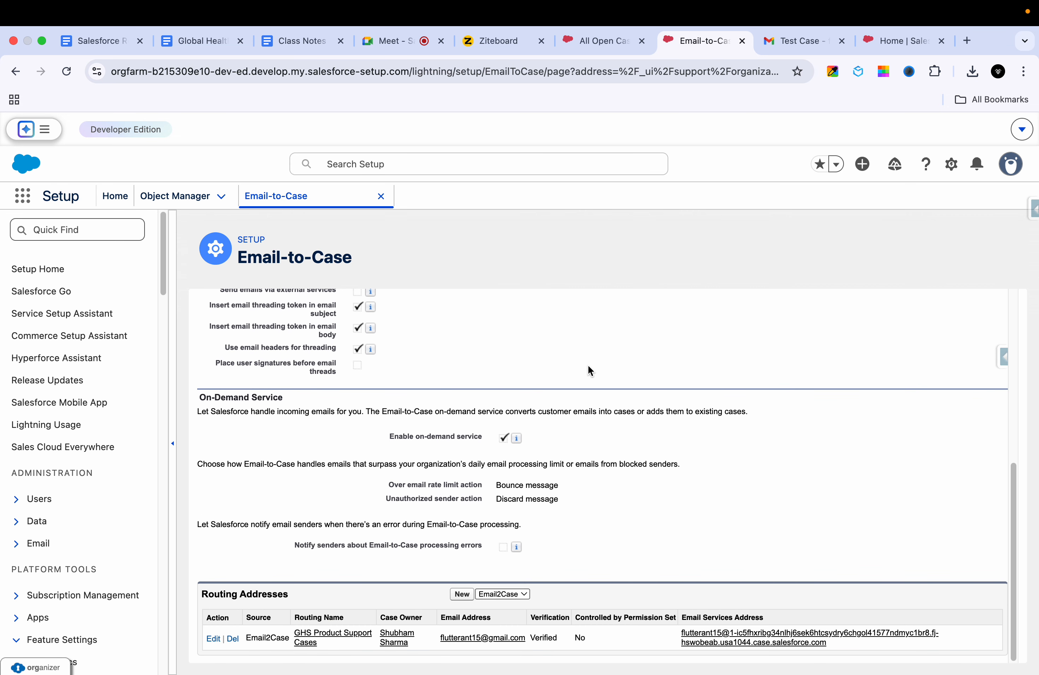
pyautogui.scroll(10, 588, 369)
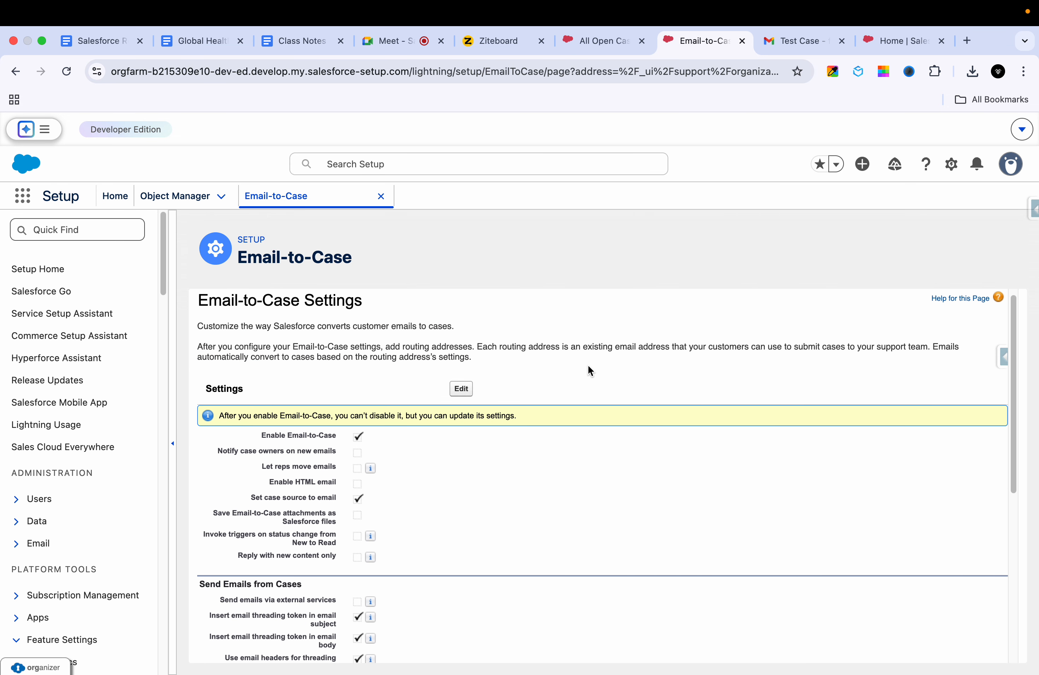
pyautogui.scroll(-9, 588, 370)
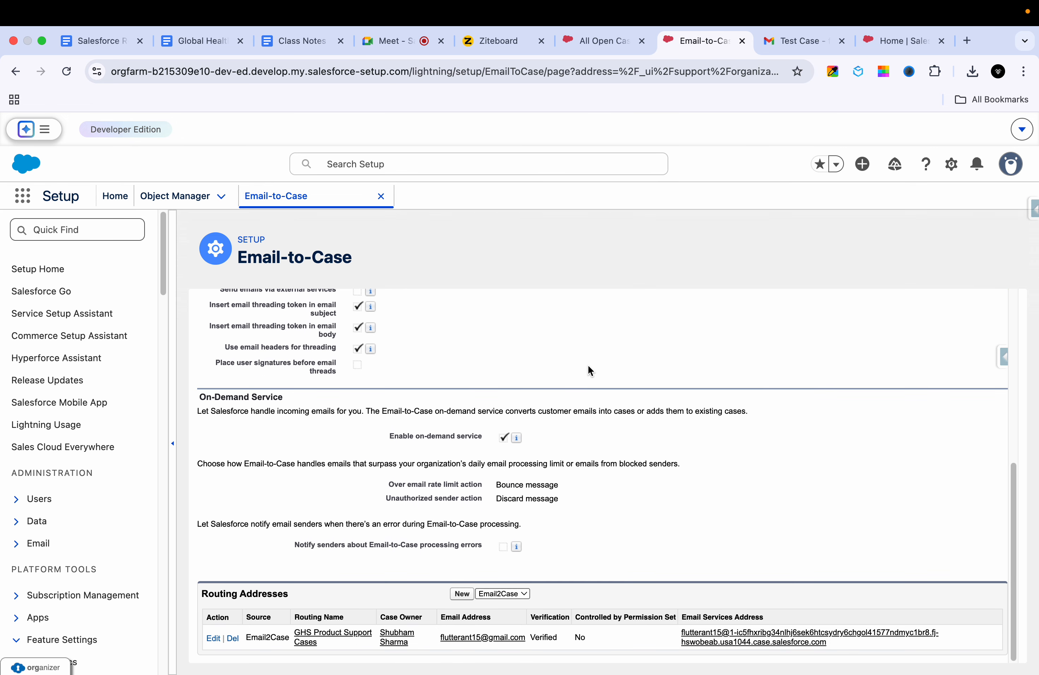
pyautogui.scroll(10, 588, 451)
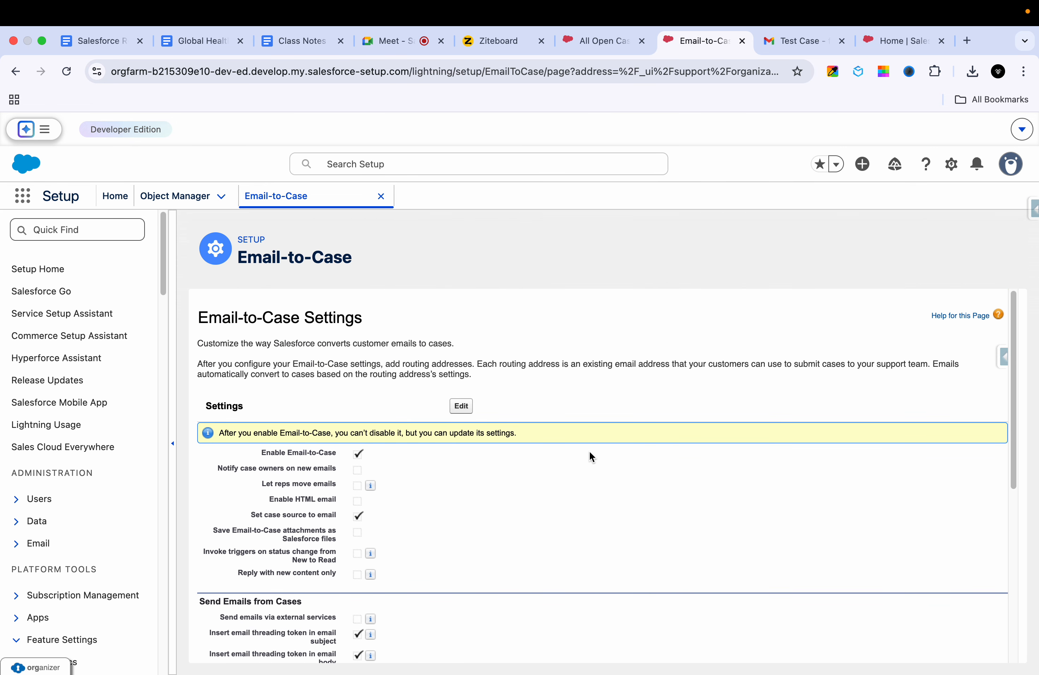
pyautogui.scroll(-10, 588, 452)
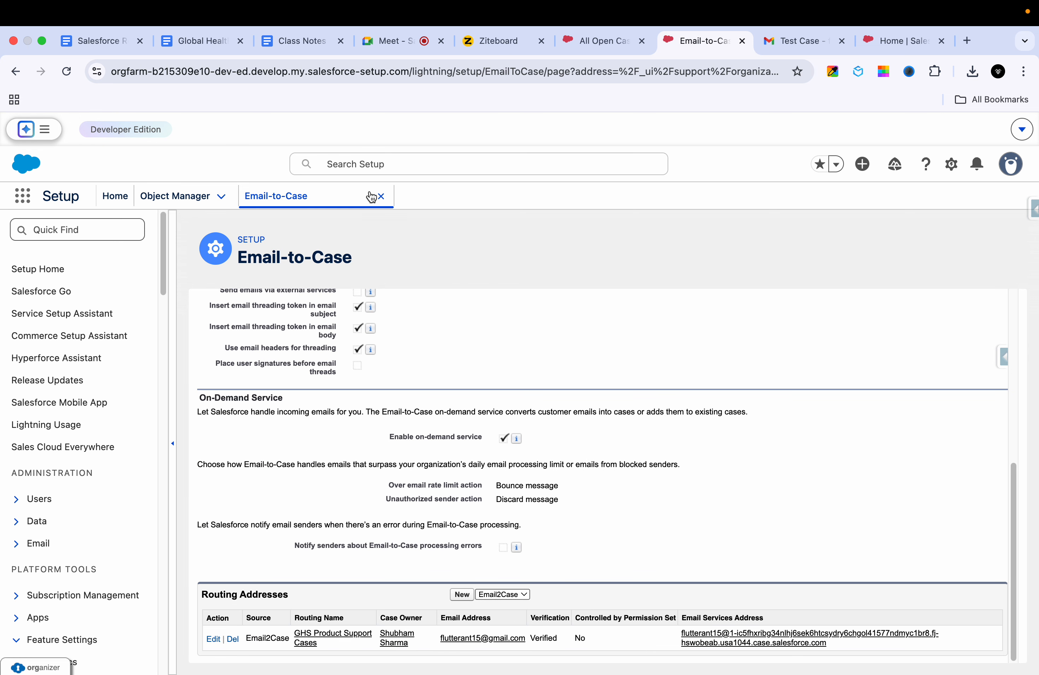
# Step: Open the Class Notes Daily document at its address verification and forwarding steps
pyautogui.click(101, 42)
pyautogui.click(263, 41)
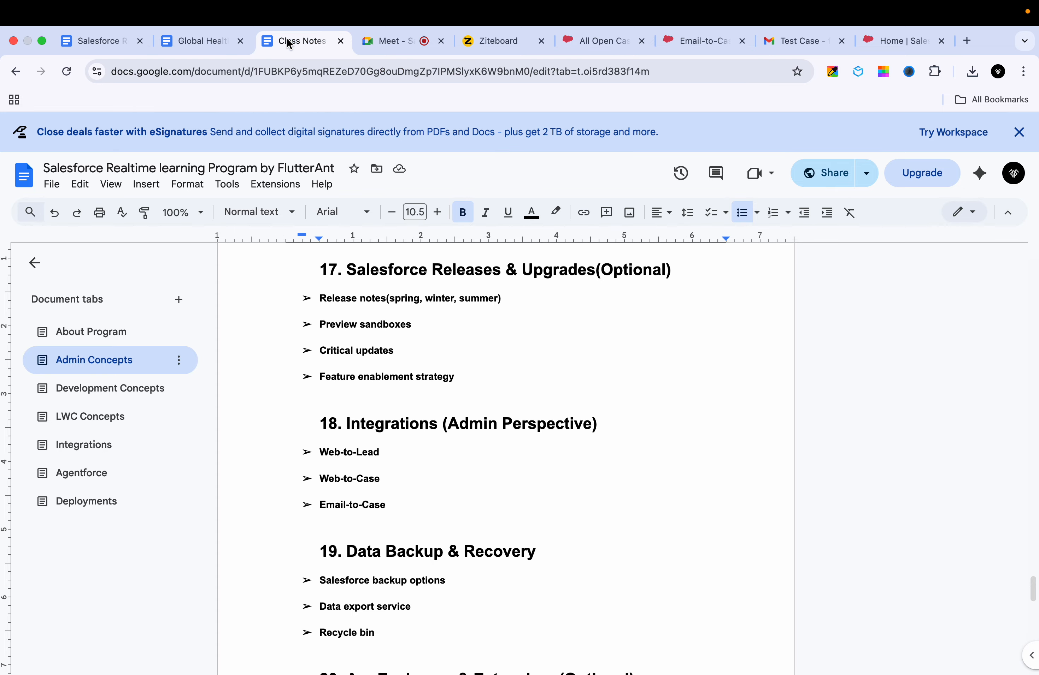
pyautogui.scroll(15, 326, 425)
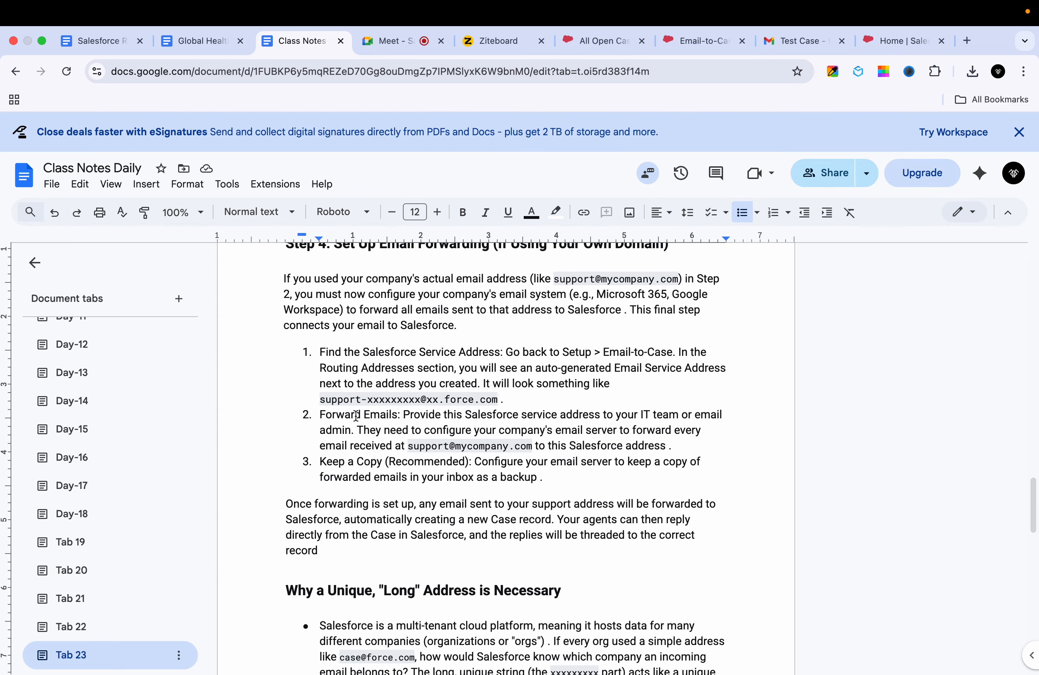
pyautogui.scroll(7, 333, 423)
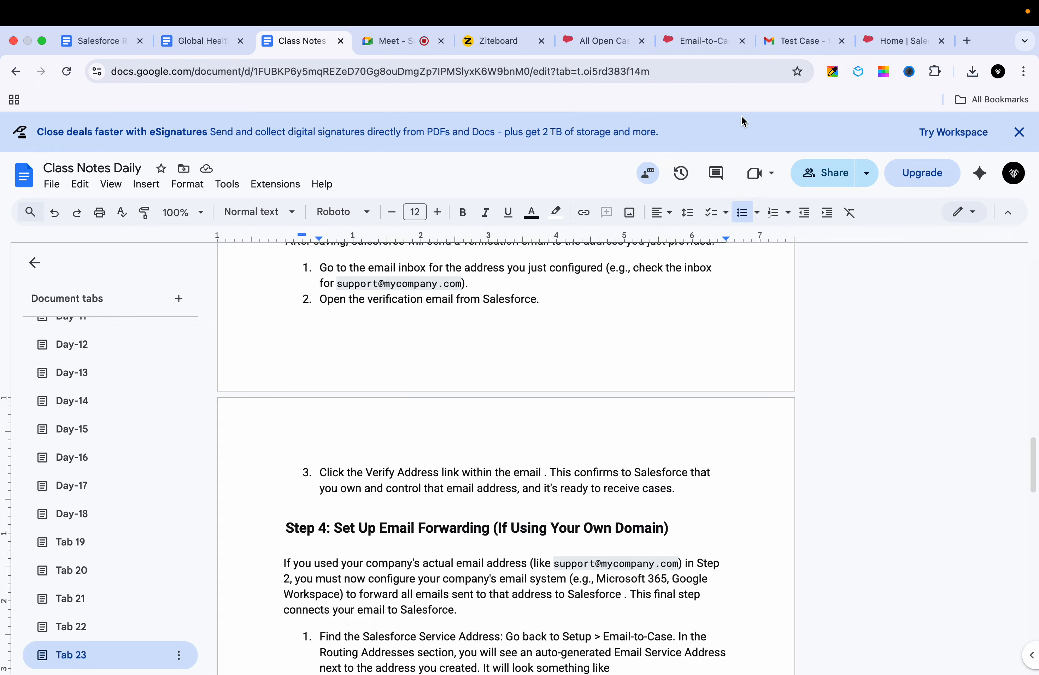
pyautogui.click(799, 46)
# Step: Select and copy the Email Services Address from the Routing Addresses table
pyautogui.click(706, 54)
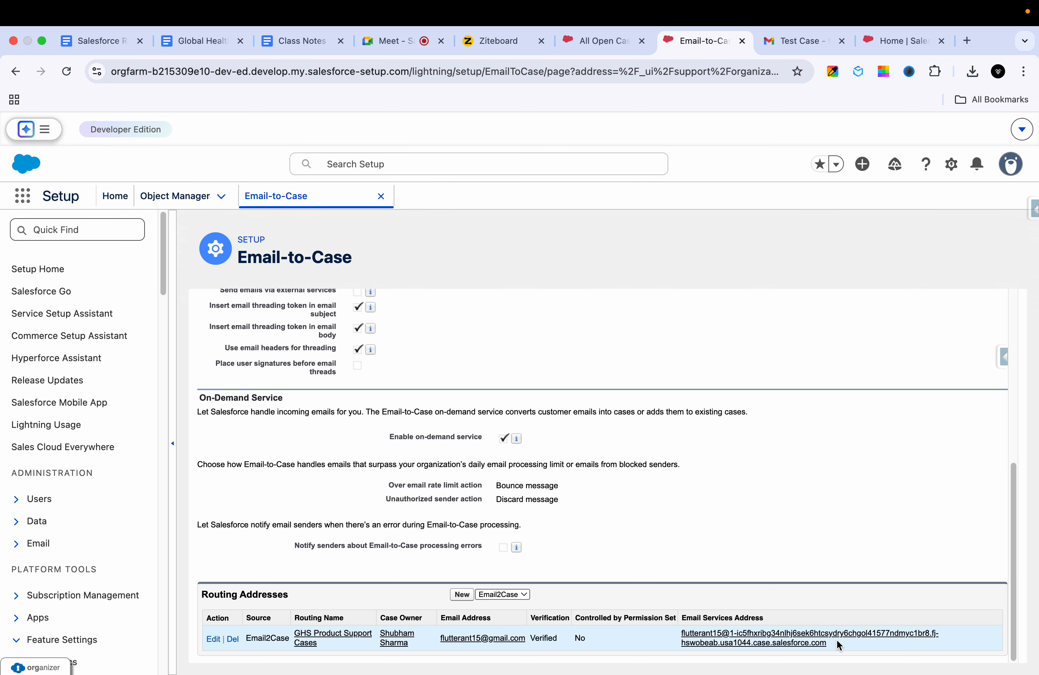
pyautogui.moveTo(830, 647); pyautogui.dragTo(677, 636)
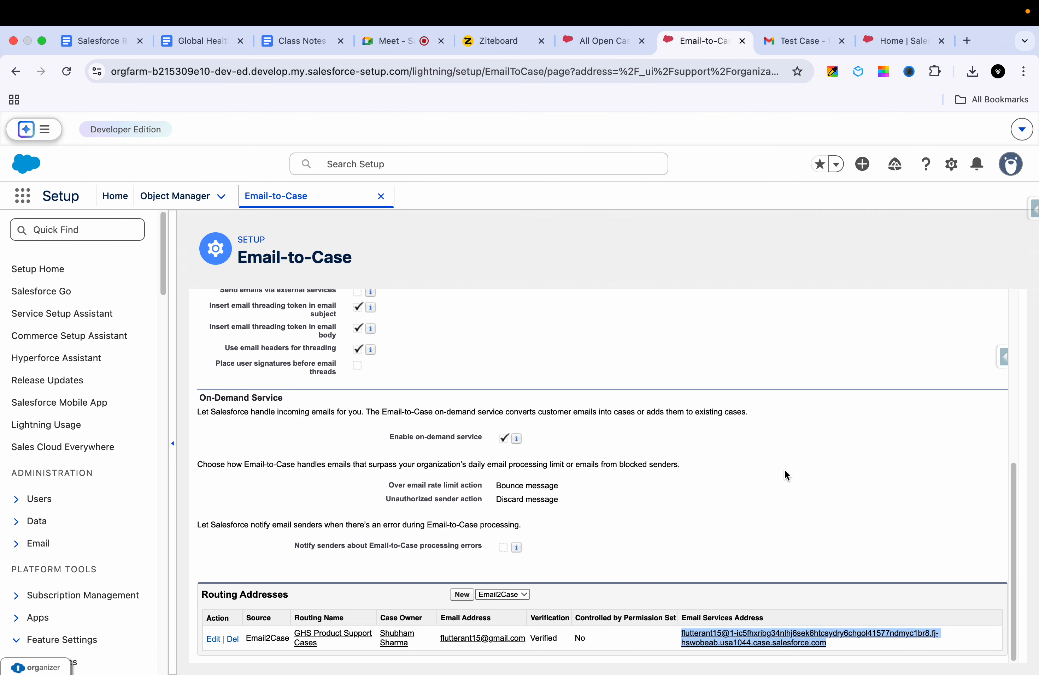
pyautogui.scroll(3, 784, 470)
pyautogui.scroll(-5, 783, 470)
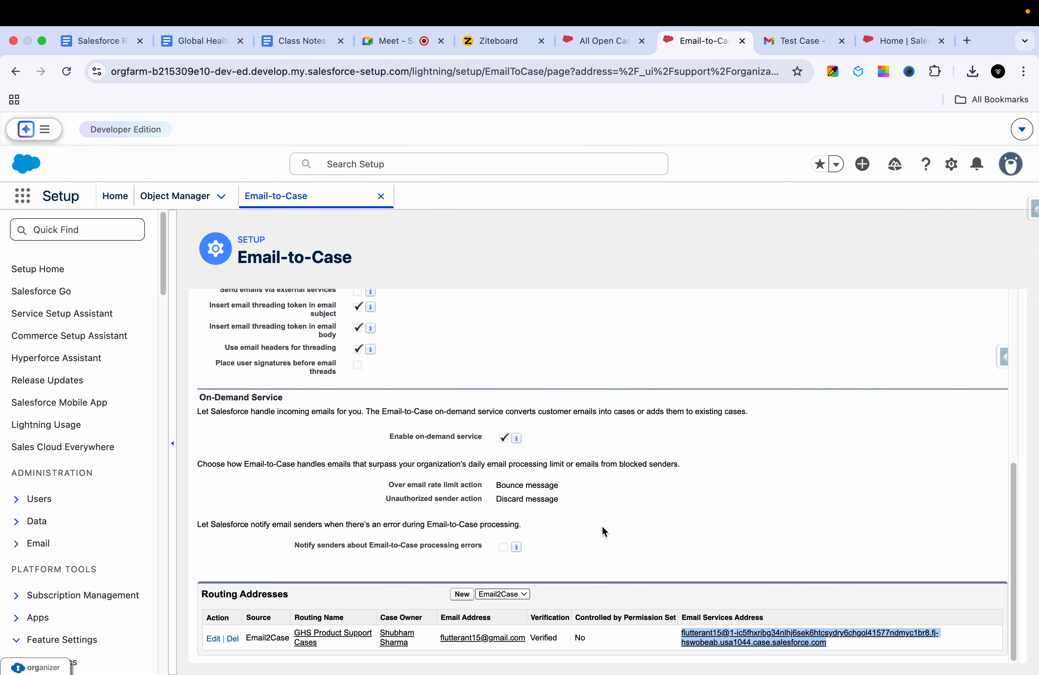
pyautogui.click(743, 535)
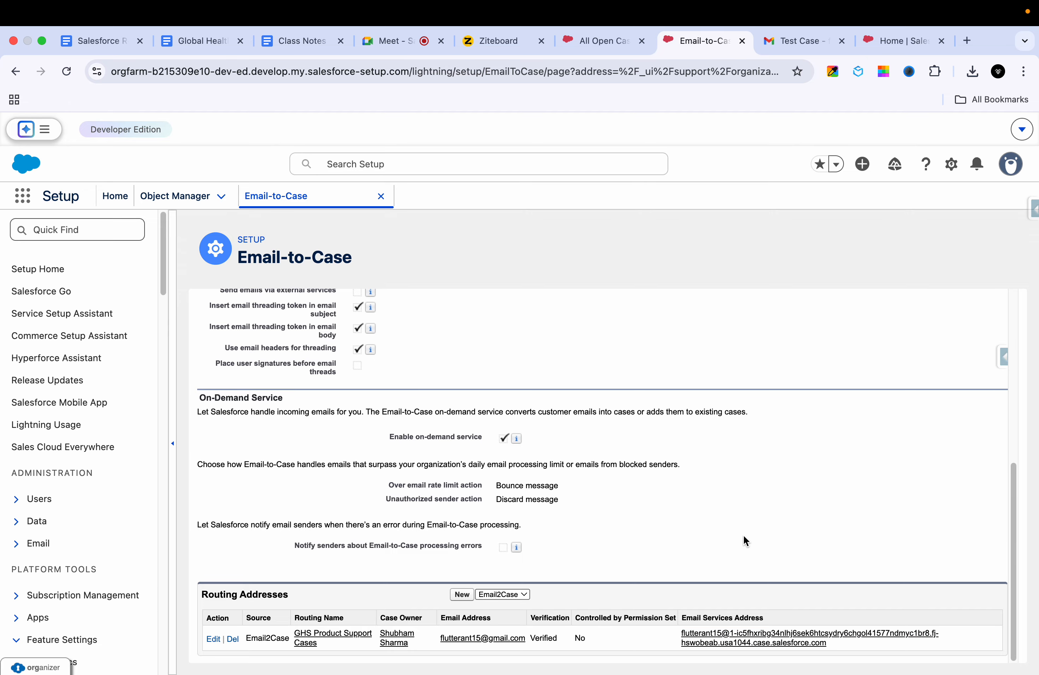
pyautogui.moveTo(840, 643); pyautogui.dragTo(656, 635)
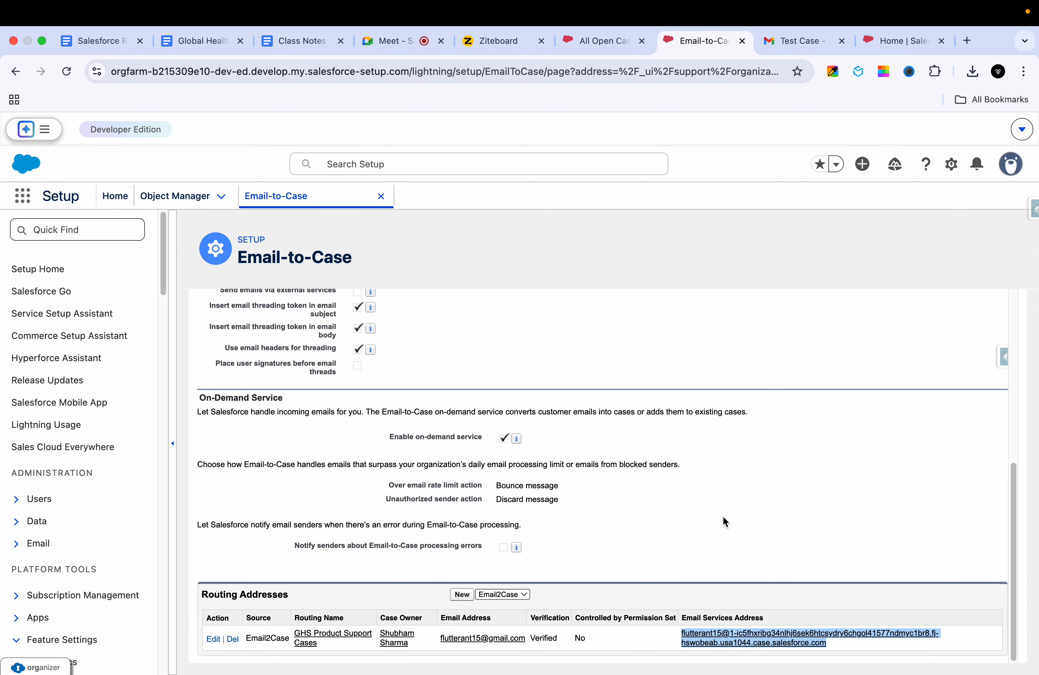
pyautogui.click(800, 49)
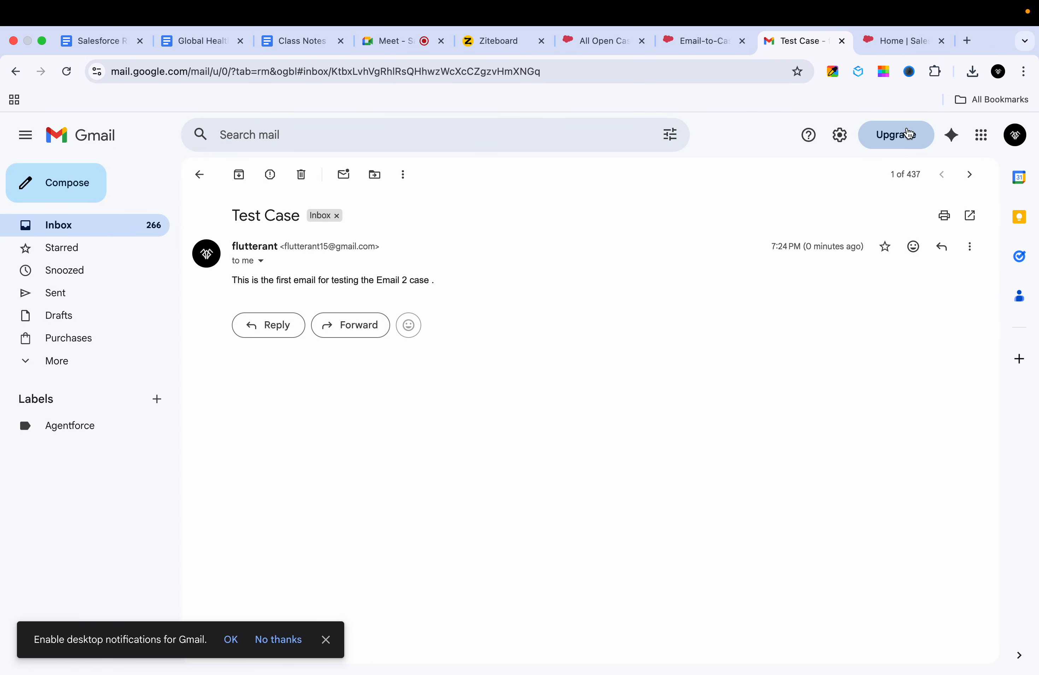
# Step: From the second Gmail account, send 'Test csase' with a short body to the pasted Email Services Address
pyautogui.click(1014, 134)
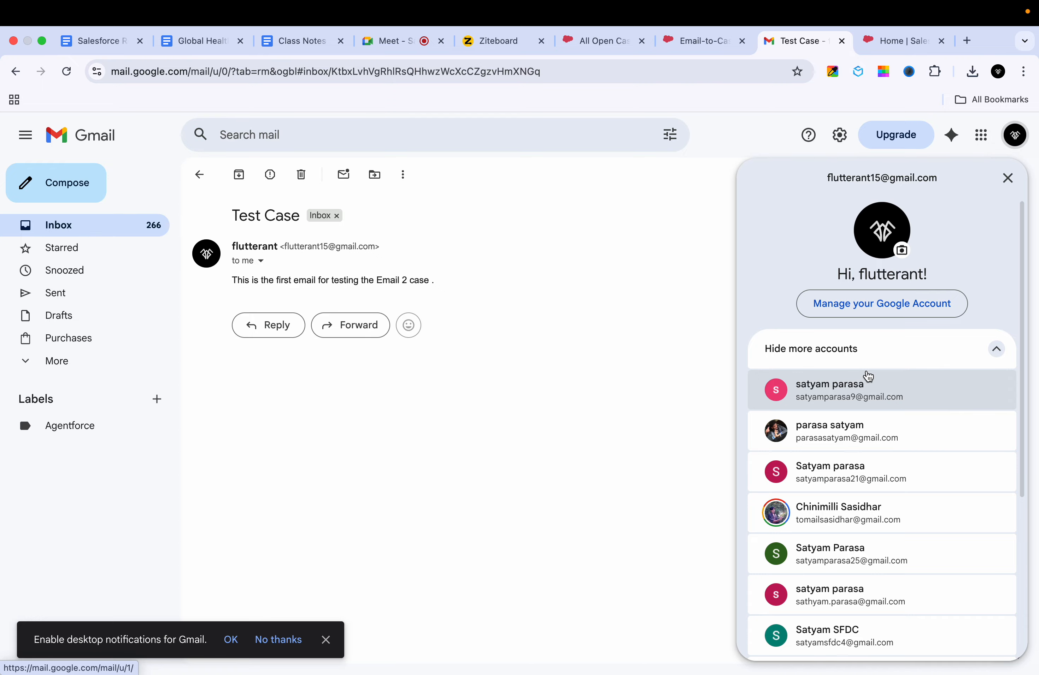
pyautogui.click(868, 376)
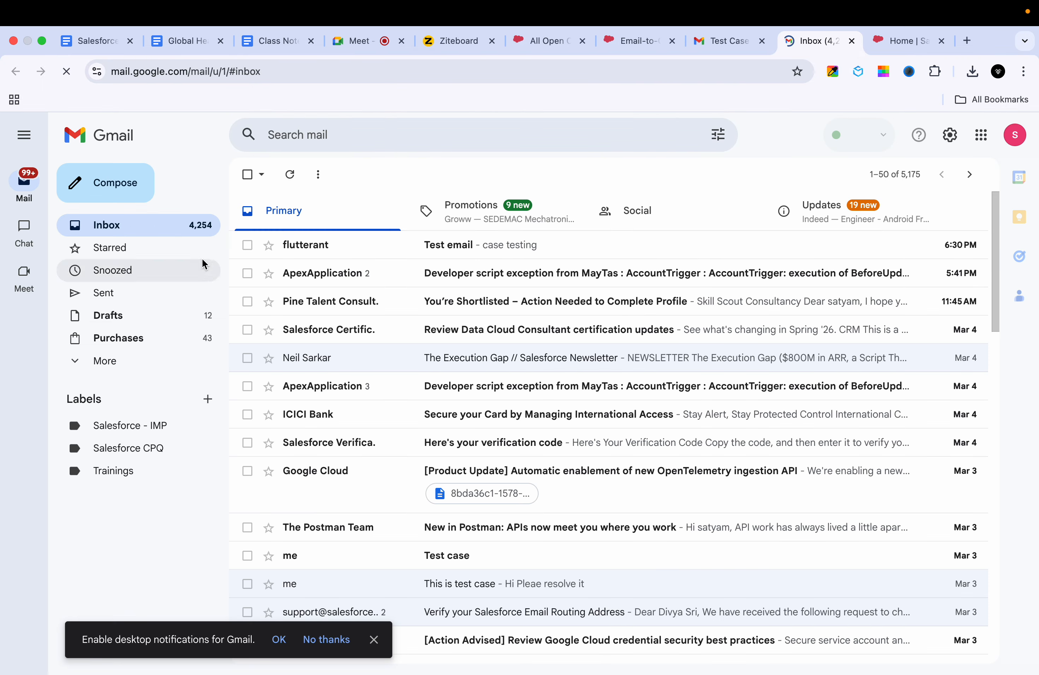
pyautogui.click(110, 186)
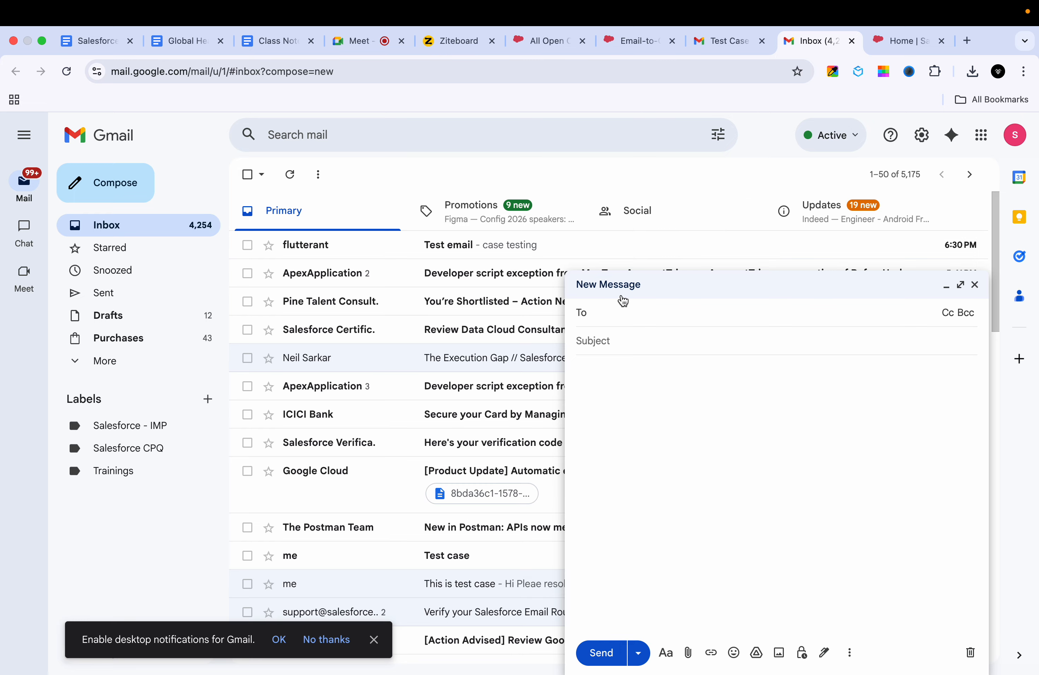
pyautogui.press('super+v')
pyautogui.click(615, 357)
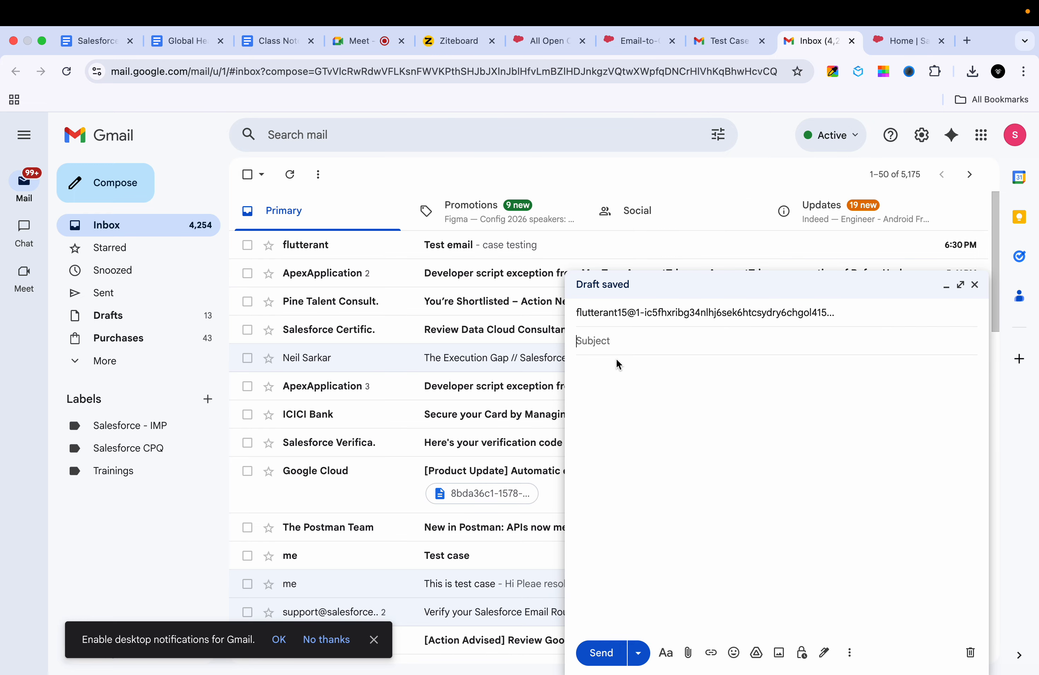
pyautogui.write('Test csase')
pyautogui.click(602, 447)
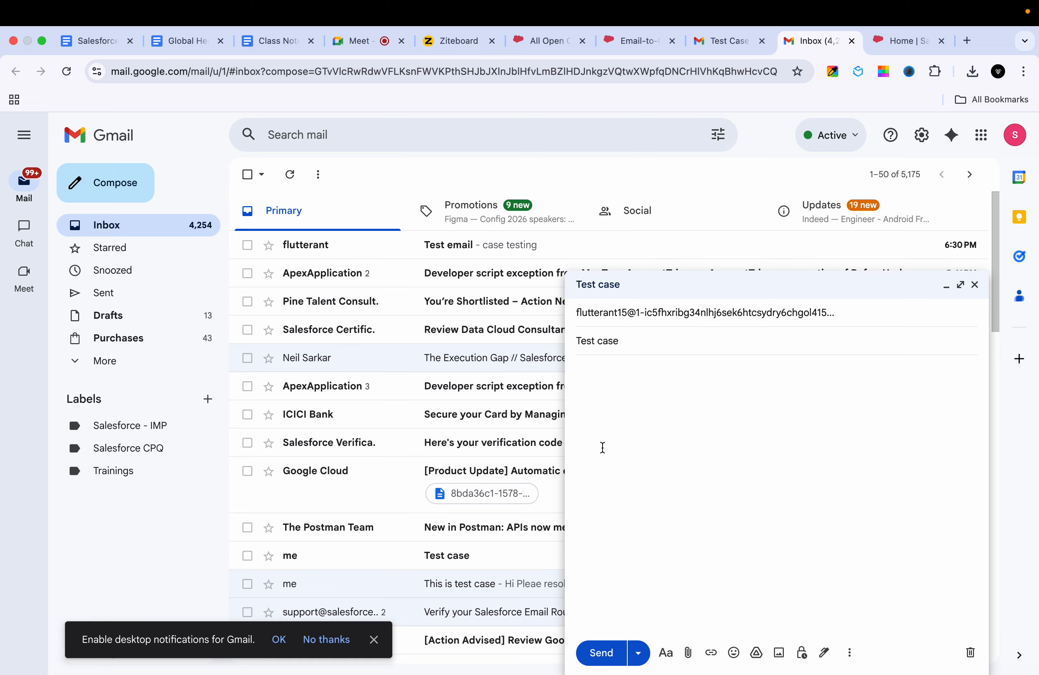
pyautogui.write('Sendig the Email to the loing')
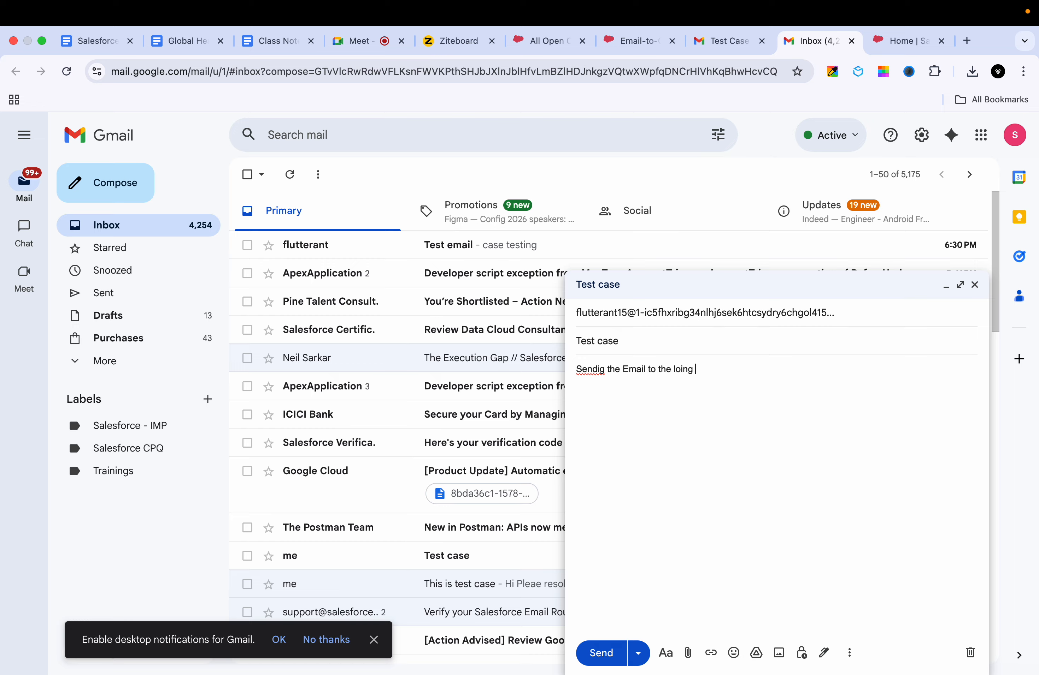
pyautogui.write(' Email address')
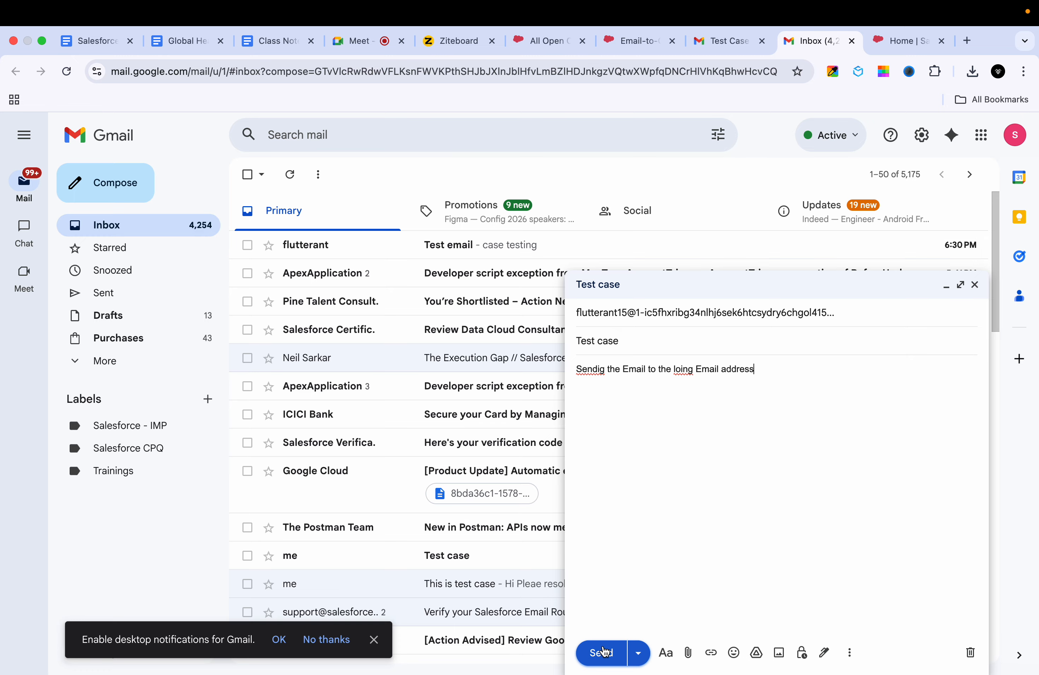
pyautogui.click(601, 653)
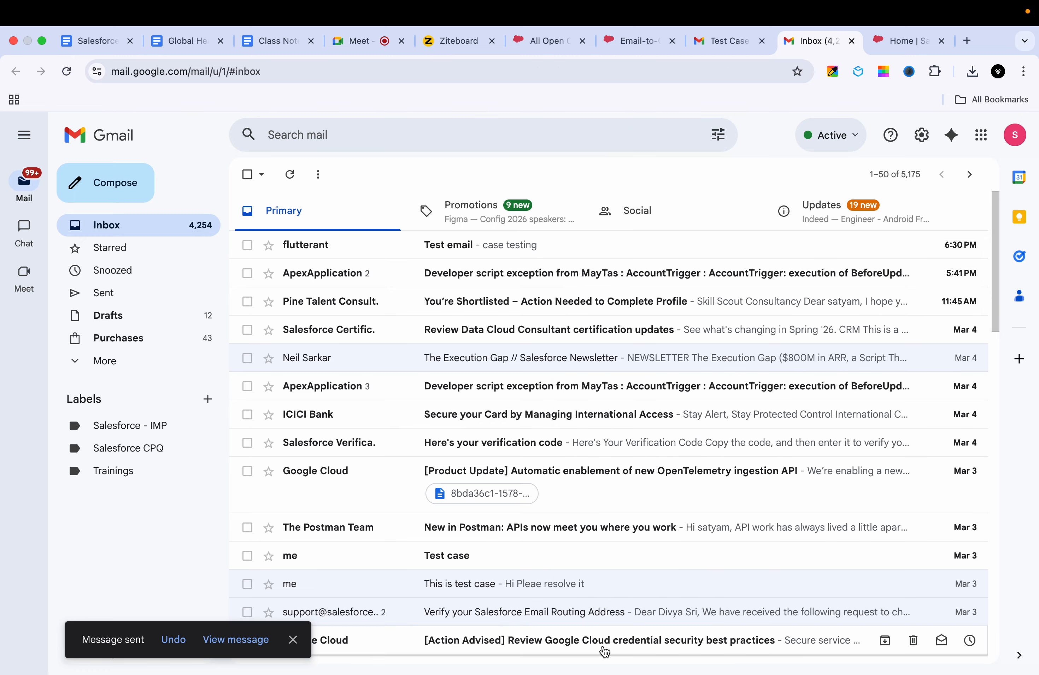
pyautogui.click(634, 52)
# Step: Reload the All Open Cases list until new case 00001032 'Test case' (Medium priority) appears
pyautogui.click(553, 54)
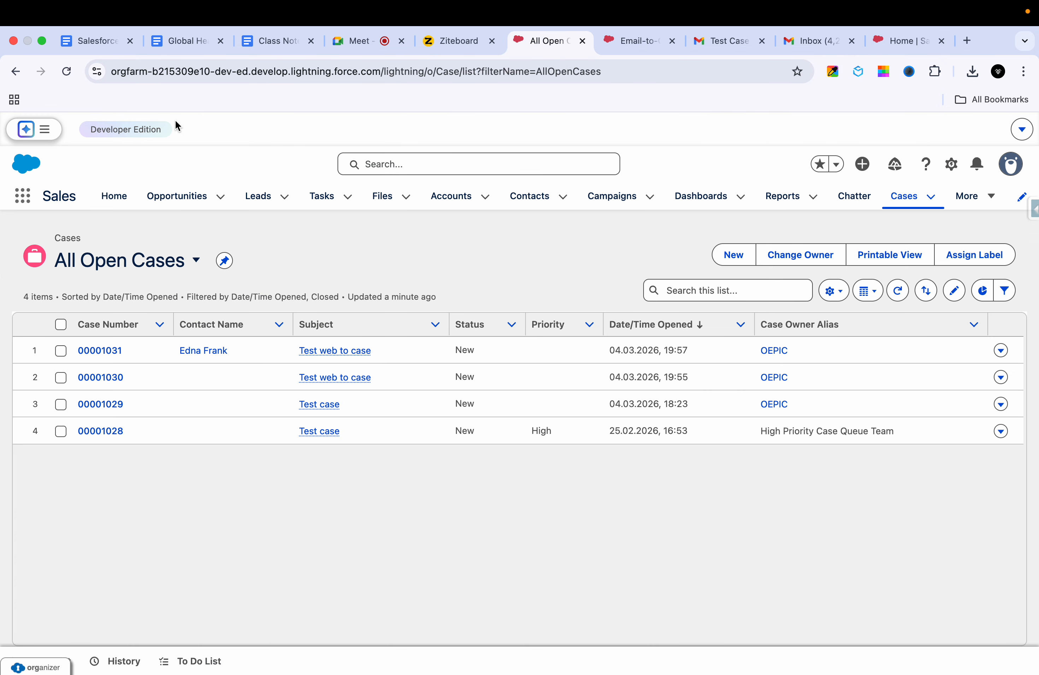
pyautogui.click(66, 71)
pyautogui.click(67, 72)
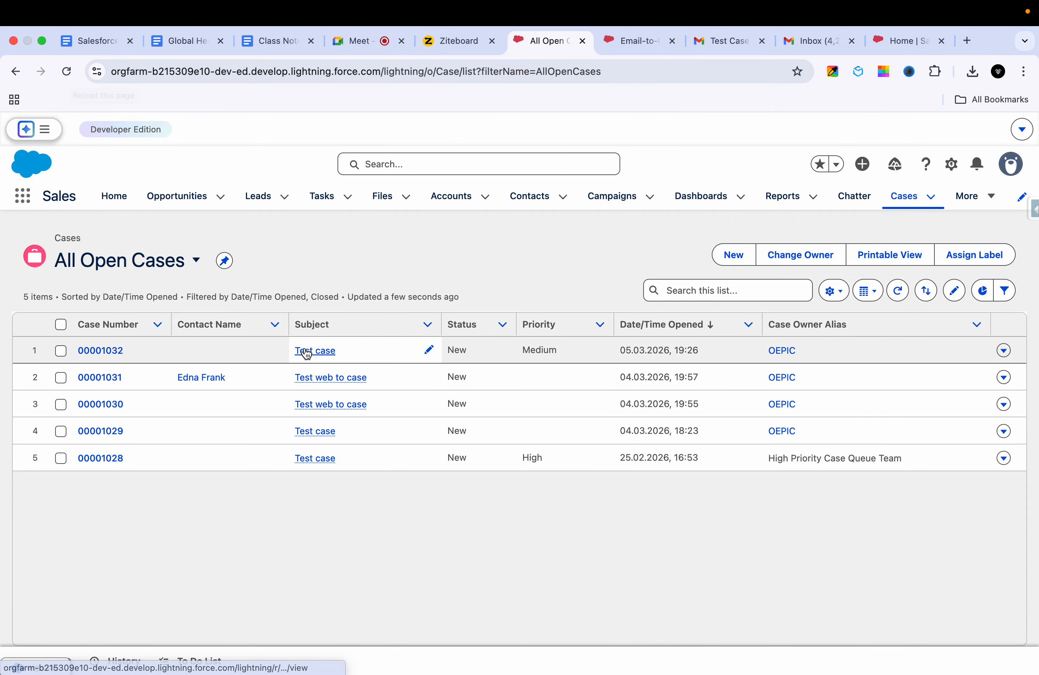
pyautogui.moveTo(314, 354)
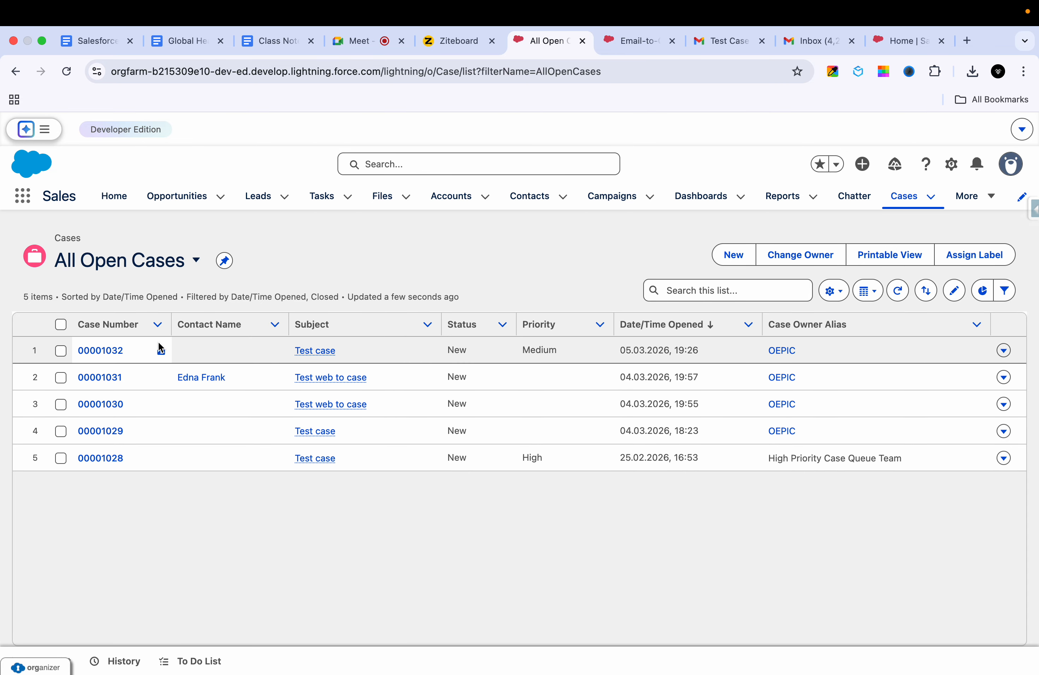
# Step: Open case 00001032 and scroll through its details
pyautogui.click(103, 353)
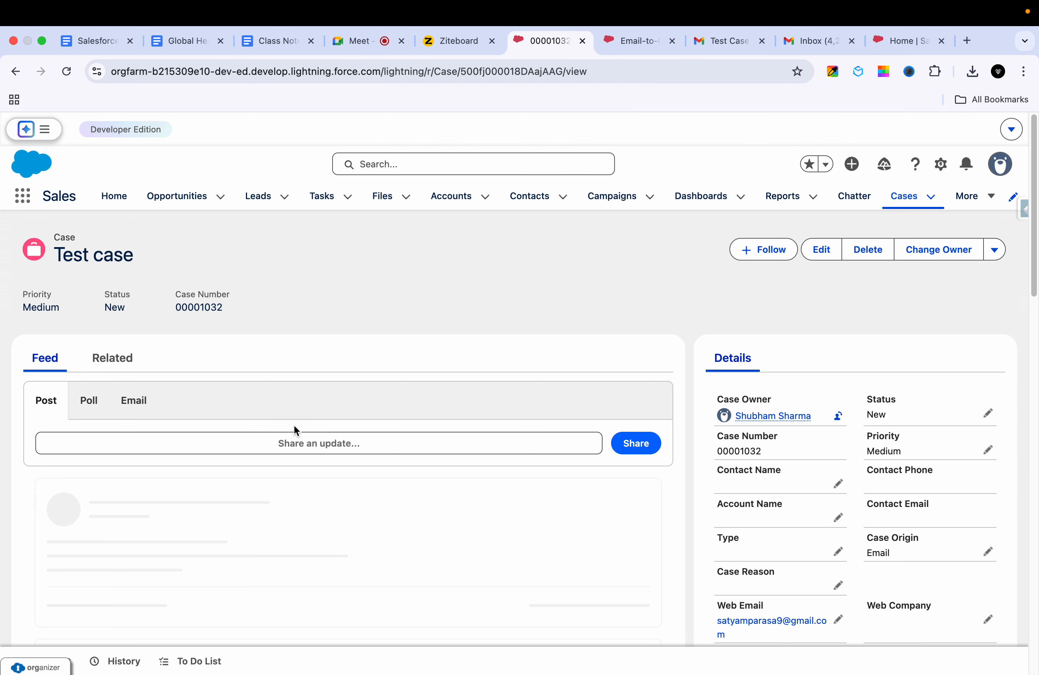
pyautogui.scroll(-5, 392, 376)
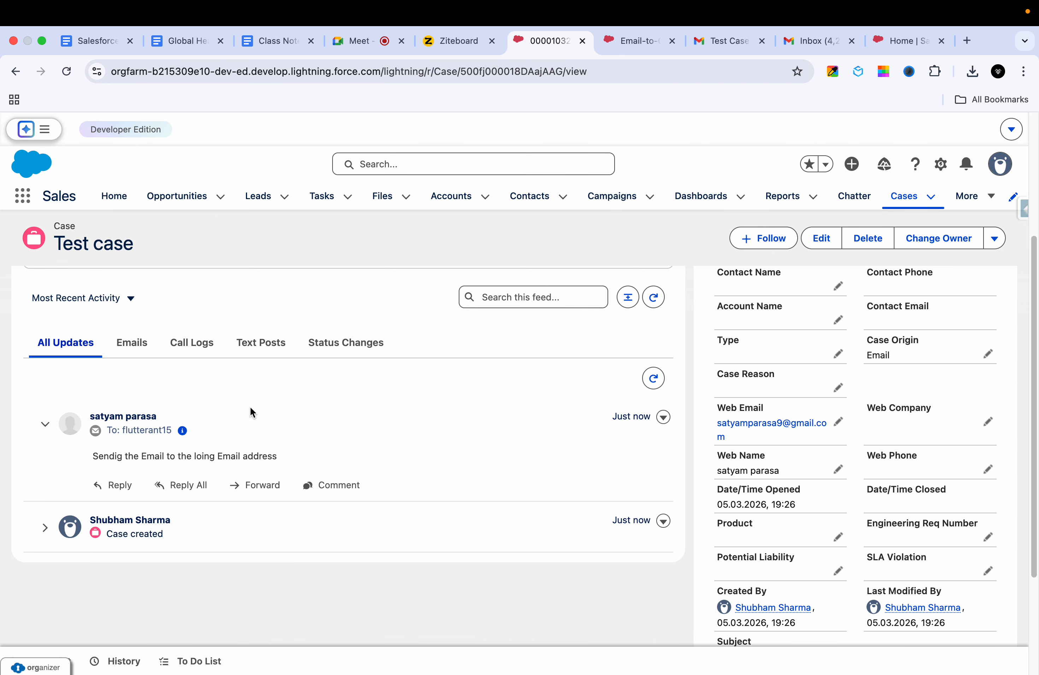
pyautogui.moveTo(184, 432)
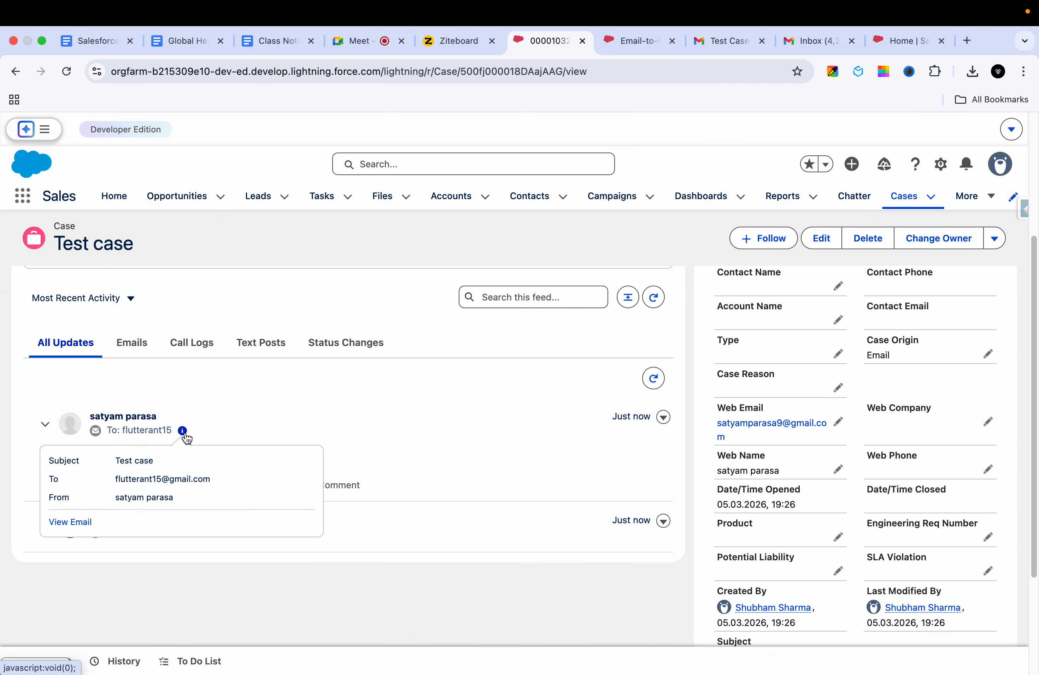
# Step: Select the routing's Email Services Address on the Email-to-Case setup page, then return to Ziteboard
pyautogui.click(612, 32)
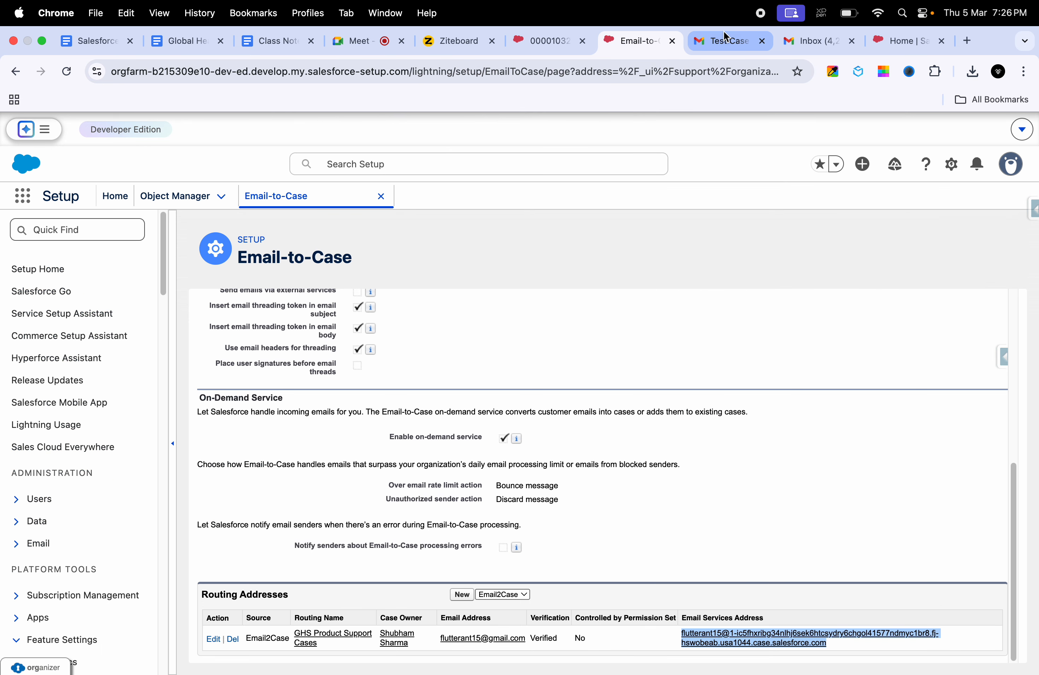
pyautogui.click(722, 30)
pyautogui.click(641, 43)
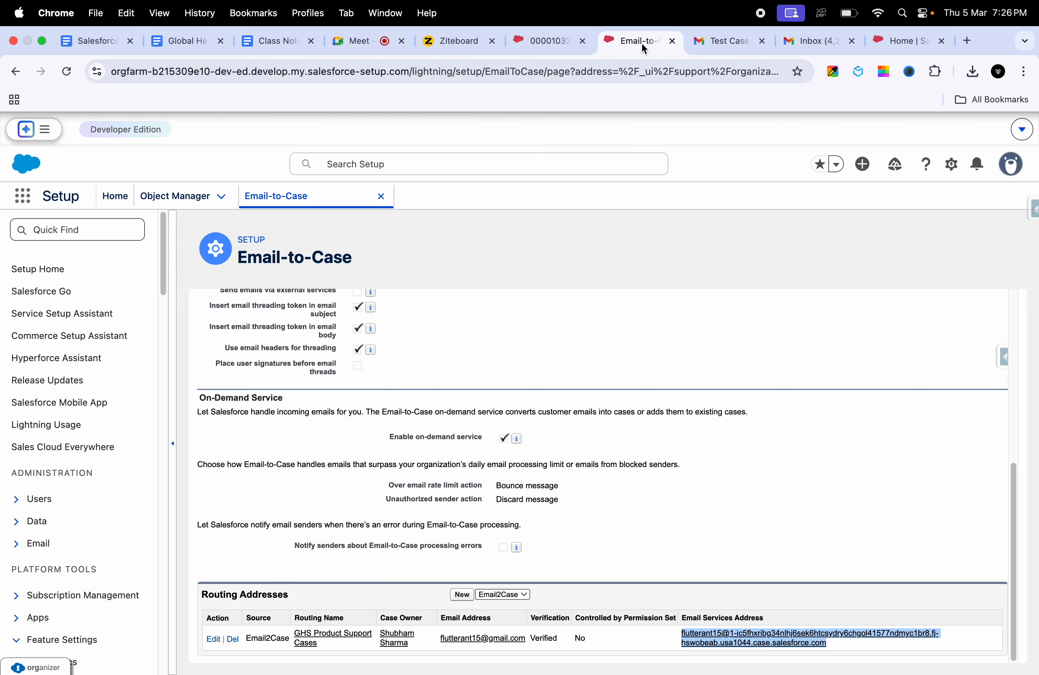
pyautogui.click(529, 623)
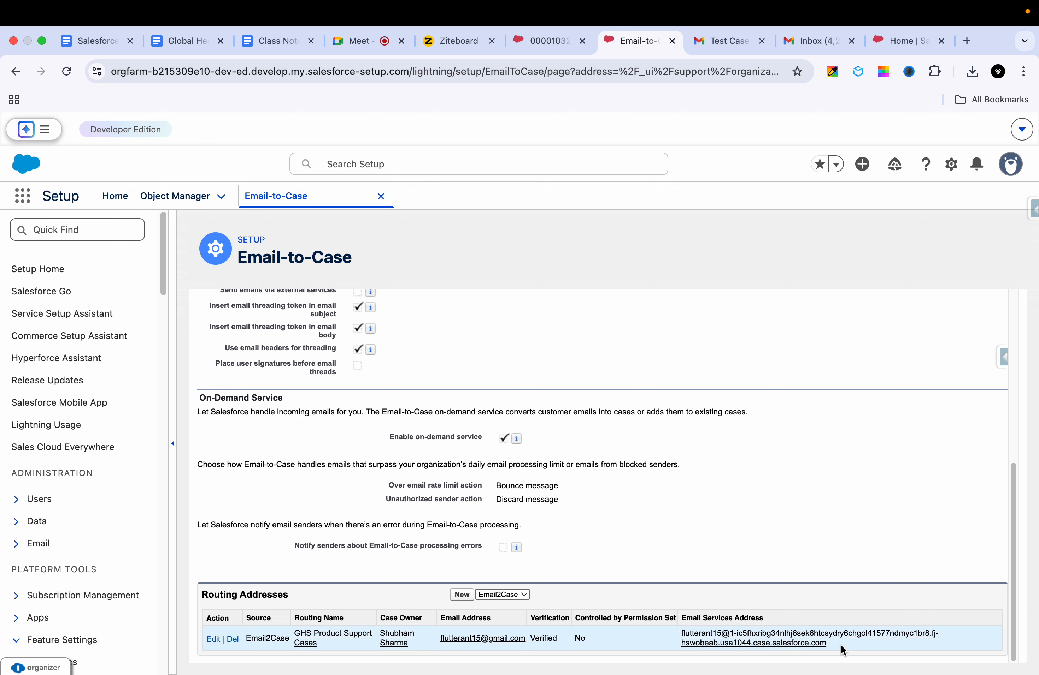
pyautogui.moveTo(841, 645); pyautogui.dragTo(674, 633)
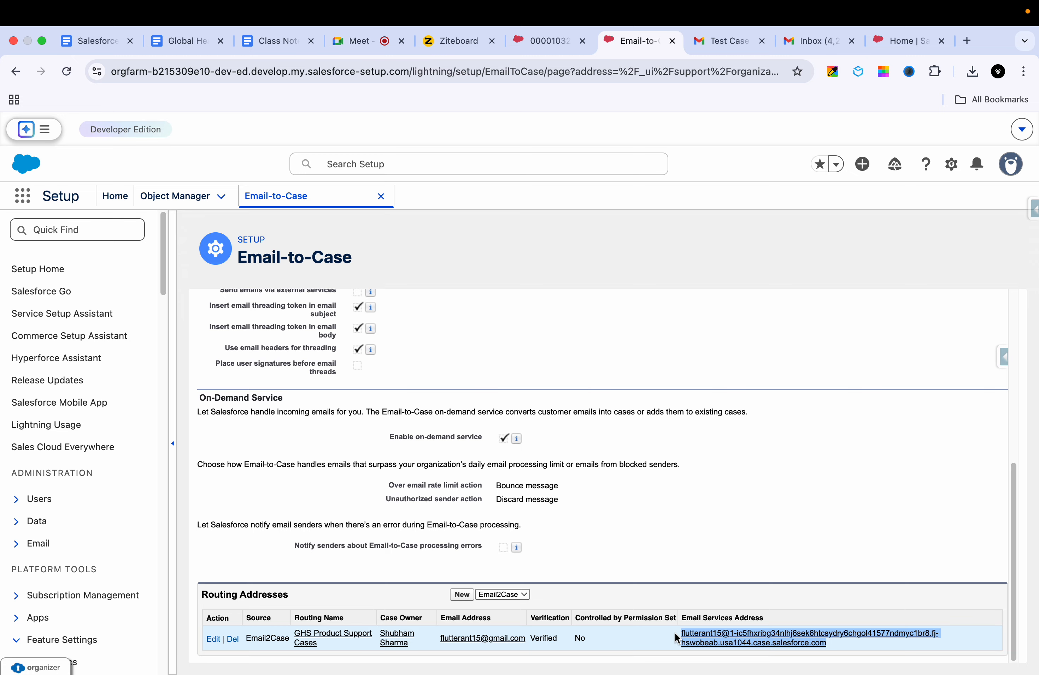
pyautogui.scroll(1, 733, 549)
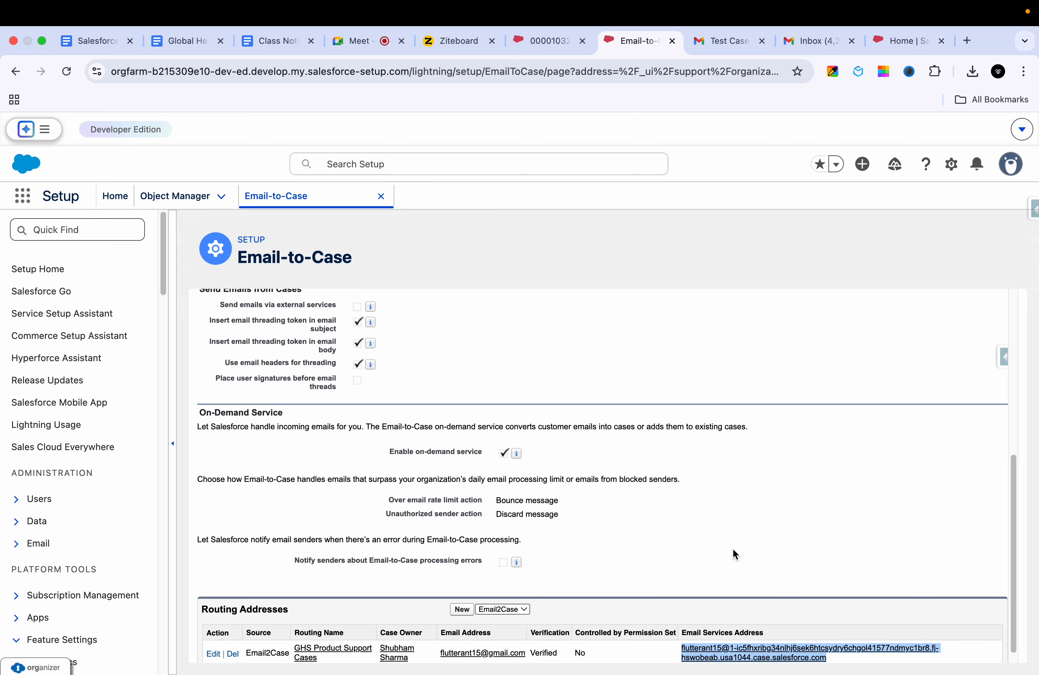
pyautogui.click(458, 49)
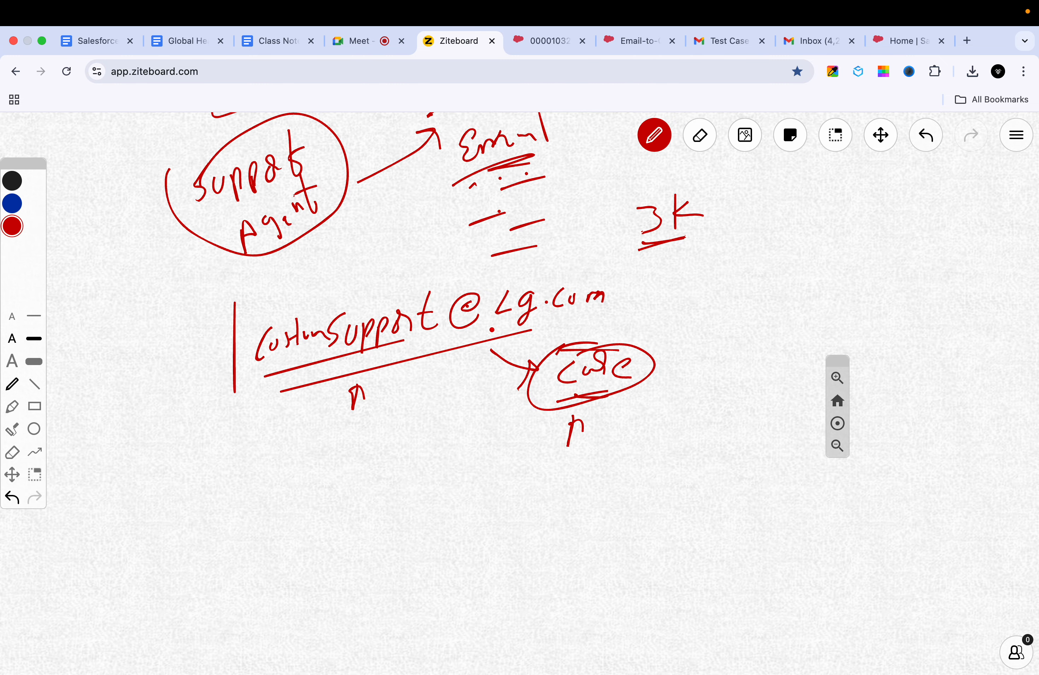
pyautogui.click(710, 40)
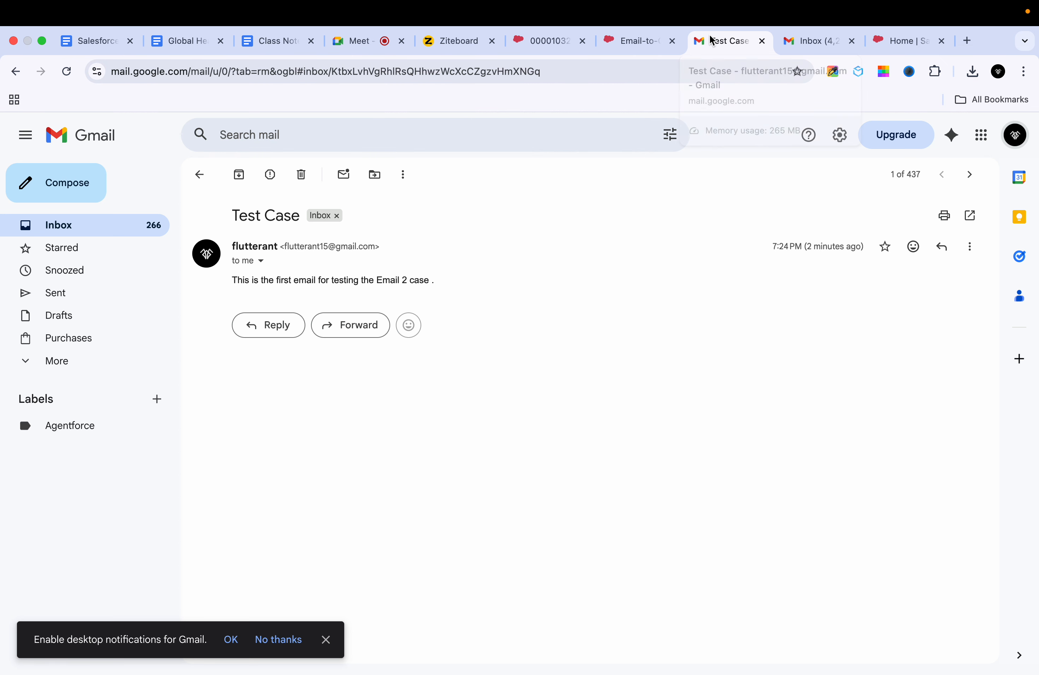
pyautogui.click(639, 48)
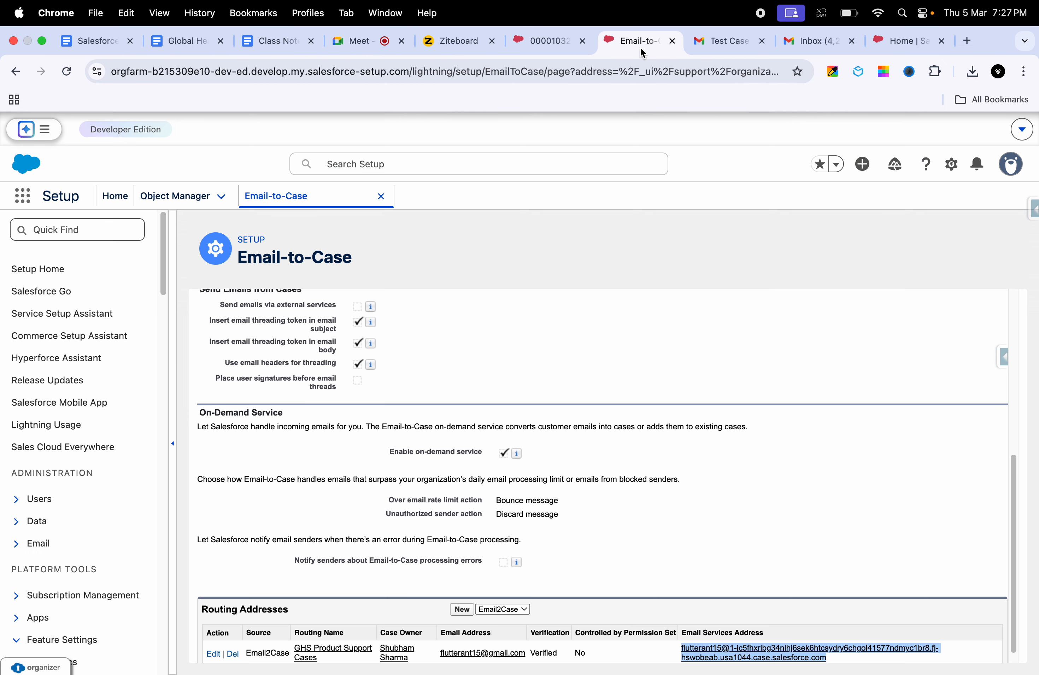
pyautogui.click(667, 453)
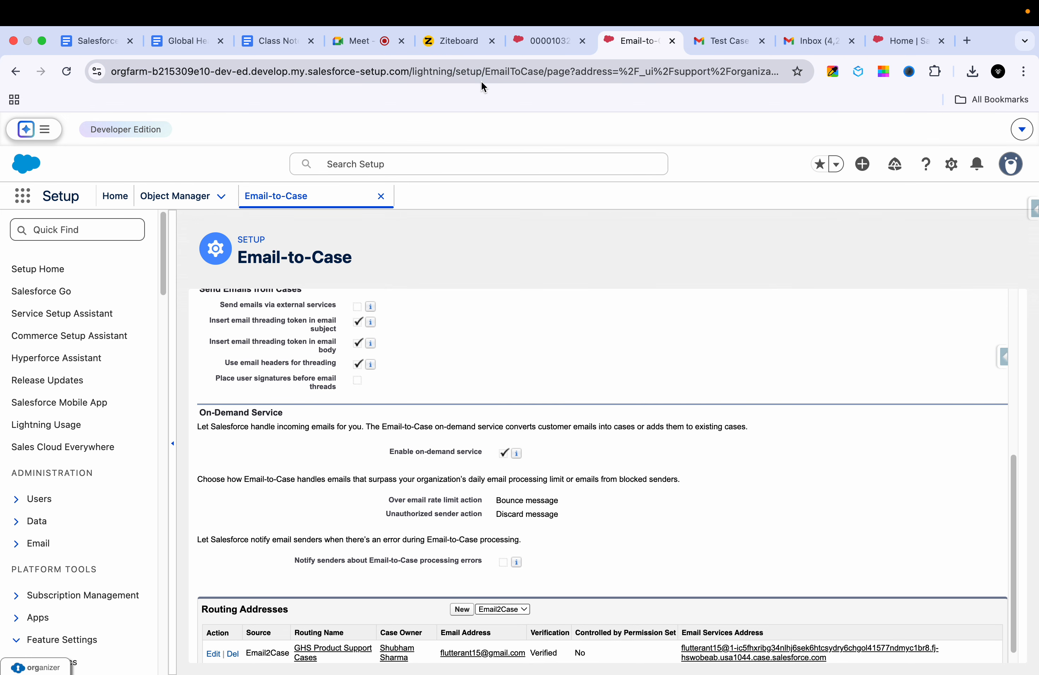
pyautogui.click(465, 43)
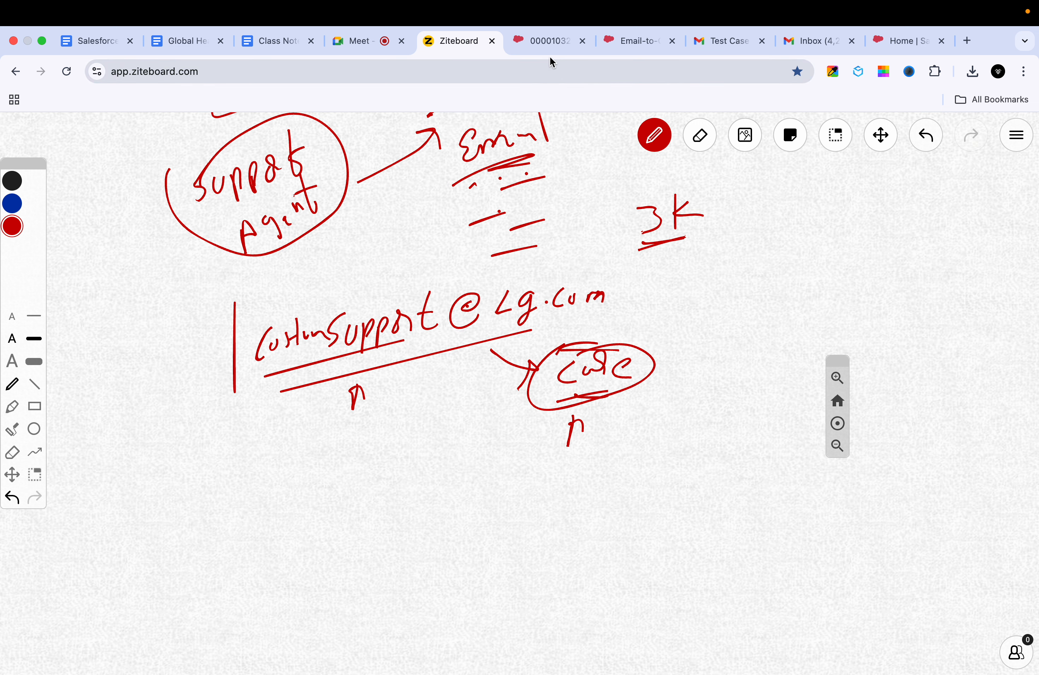
pyautogui.click(545, 43)
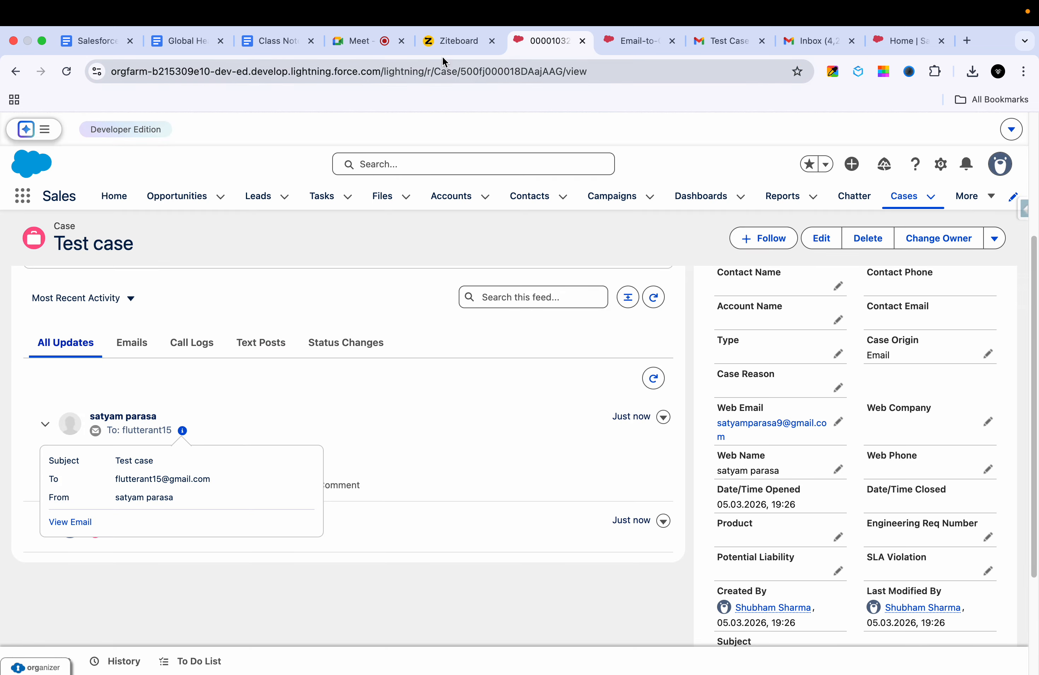
pyautogui.click(447, 46)
pyautogui.click(545, 35)
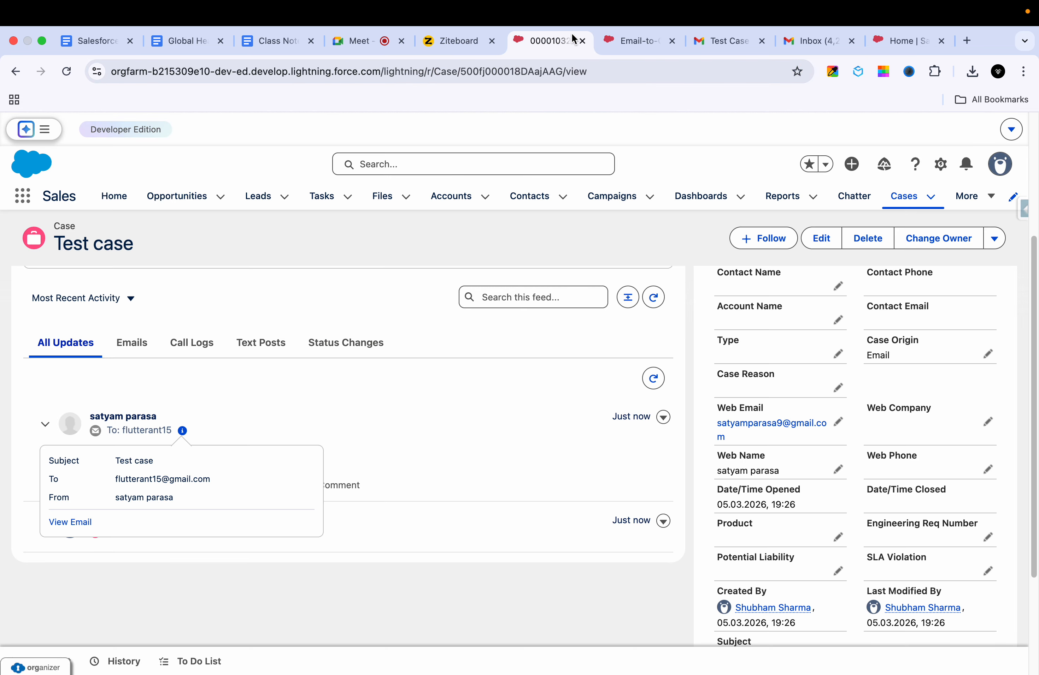
pyautogui.click(615, 38)
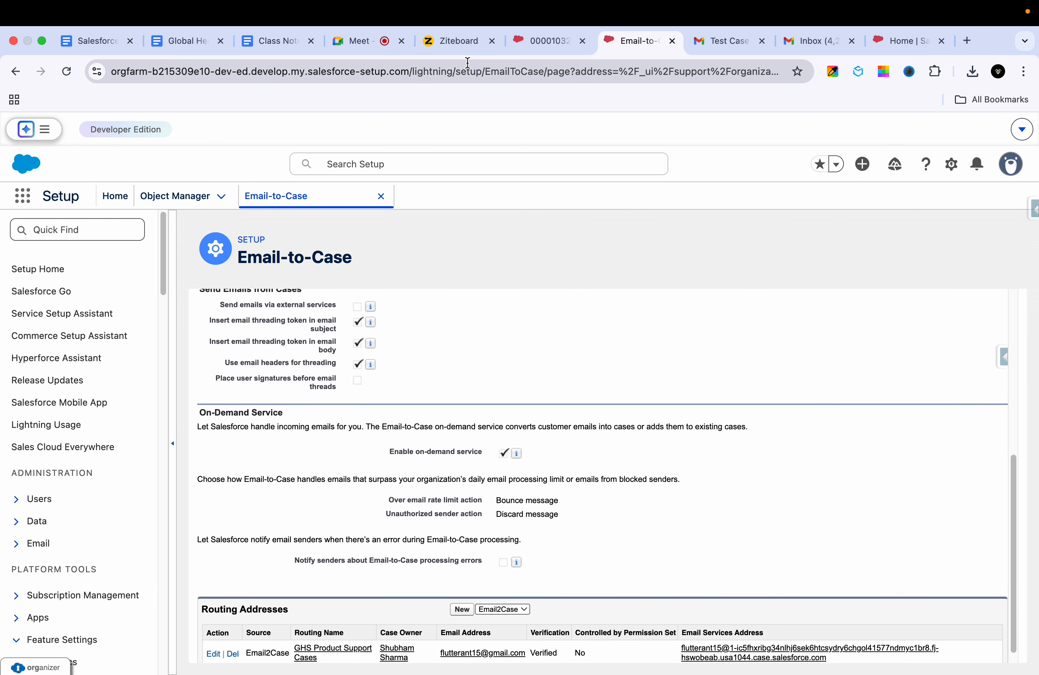
pyautogui.click(457, 46)
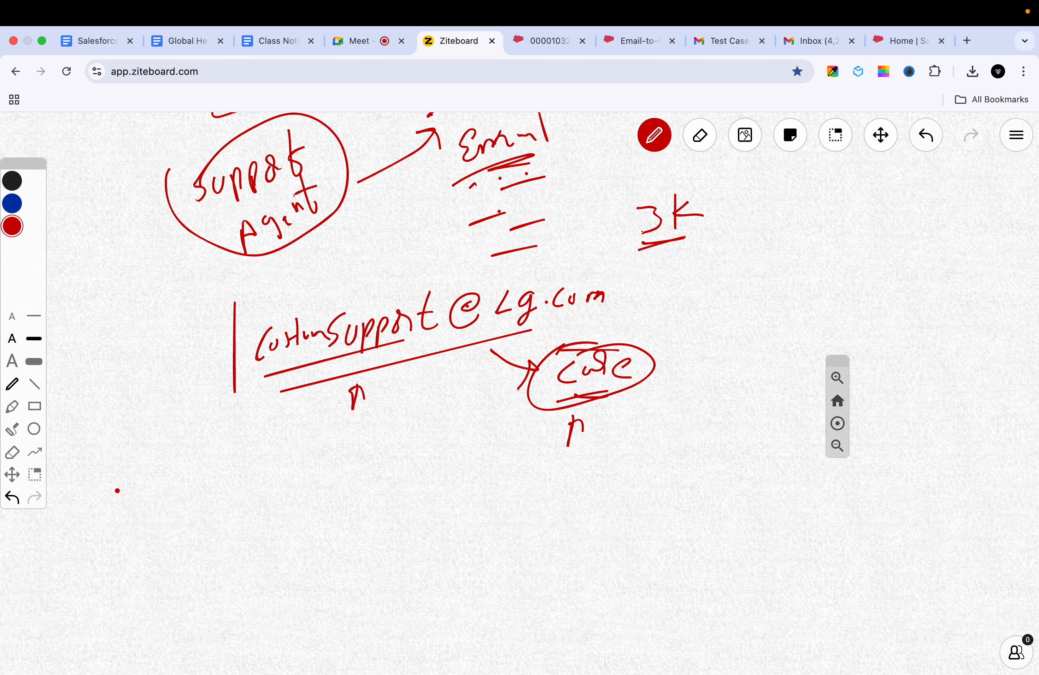
# Step: Handwrite 'Dev → QA → UAT → PROD' in red below the support-email diagram
pyautogui.moveTo(116, 488)
pyautogui.mouseDown()
pyautogui.moveTo(119, 526)
pyautogui.moveTo(160, 515)
pyautogui.moveTo(178, 483)
pyautogui.moveTo(232, 493)
pyautogui.moveTo(228, 511)
pyautogui.mouseUp()
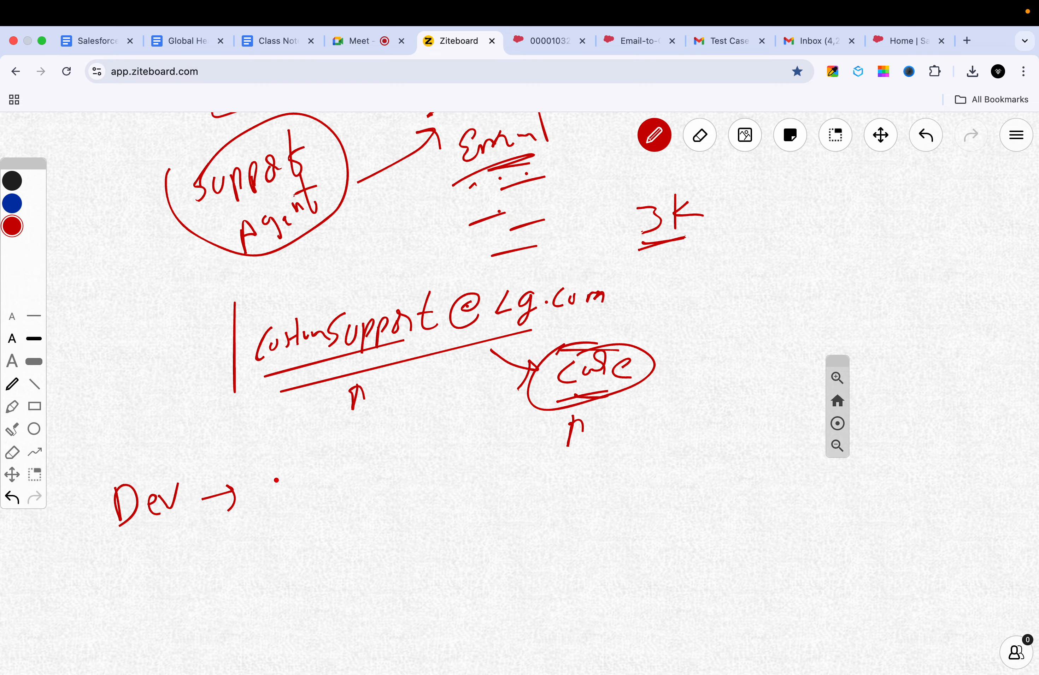
pyautogui.moveTo(260, 479)
pyautogui.mouseDown()
pyautogui.moveTo(255, 500)
pyautogui.moveTo(284, 504)
pyautogui.moveTo(299, 474)
pyautogui.moveTo(307, 500)
pyautogui.mouseUp()
pyautogui.moveTo(293, 496); pyautogui.dragTo(361, 467)
pyautogui.moveTo(348, 461); pyautogui.dragTo(369, 481)
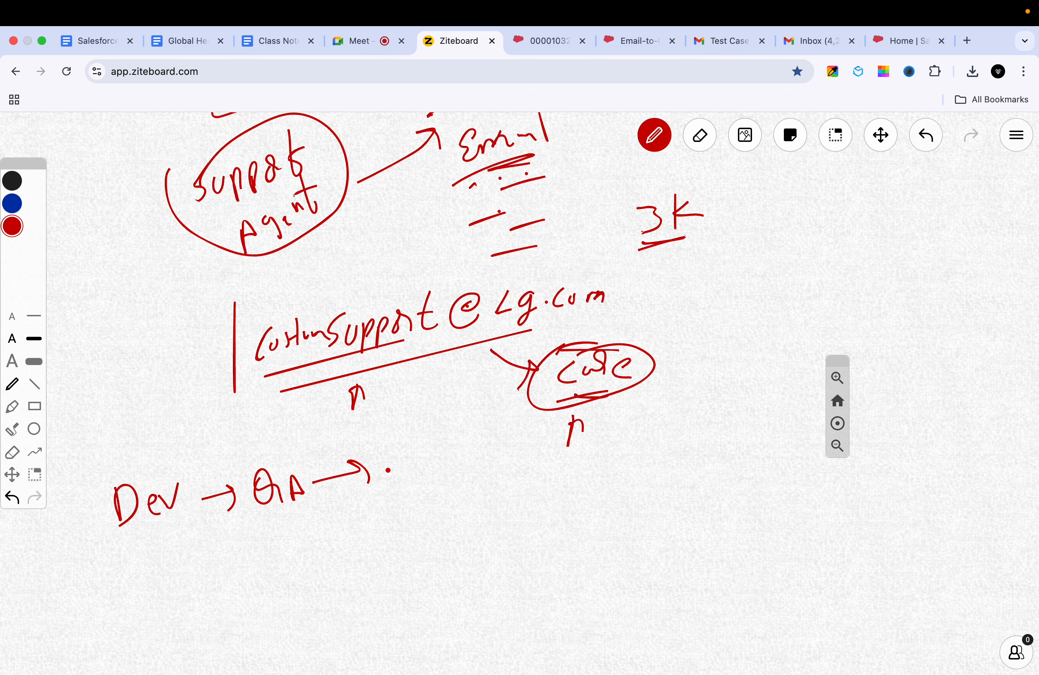
pyautogui.moveTo(386, 461)
pyautogui.mouseDown()
pyautogui.moveTo(424, 469)
pyautogui.moveTo(430, 490)
pyautogui.mouseUp()
pyautogui.moveTo(417, 485); pyautogui.dragTo(430, 485)
pyautogui.click(451, 494)
pyautogui.moveTo(447, 468)
pyautogui.mouseDown()
pyautogui.moveTo(450, 487)
pyautogui.moveTo(477, 461)
pyautogui.moveTo(505, 483)
pyautogui.moveTo(526, 480)
pyautogui.mouseUp()
pyautogui.moveTo(519, 473); pyautogui.dragTo(528, 505)
pyautogui.moveTo(558, 508)
pyautogui.mouseDown()
pyautogui.moveTo(554, 484)
pyautogui.moveTo(601, 493)
pyautogui.moveTo(611, 474)
pyautogui.mouseUp()
pyautogui.moveTo(627, 474); pyautogui.dragTo(631, 496)
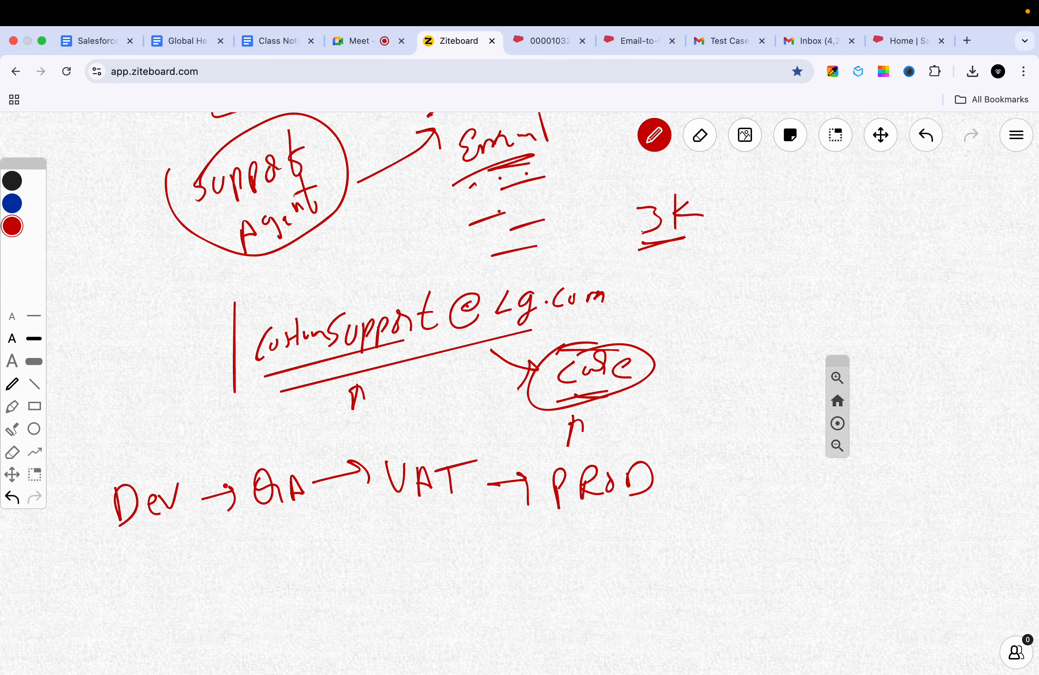
# Step: Add a curved stroke around the support address and pan the board up to free space
pyautogui.moveTo(258, 327)
pyautogui.mouseDown()
pyautogui.moveTo(370, 360)
pyautogui.moveTo(423, 345)
pyautogui.mouseUp()
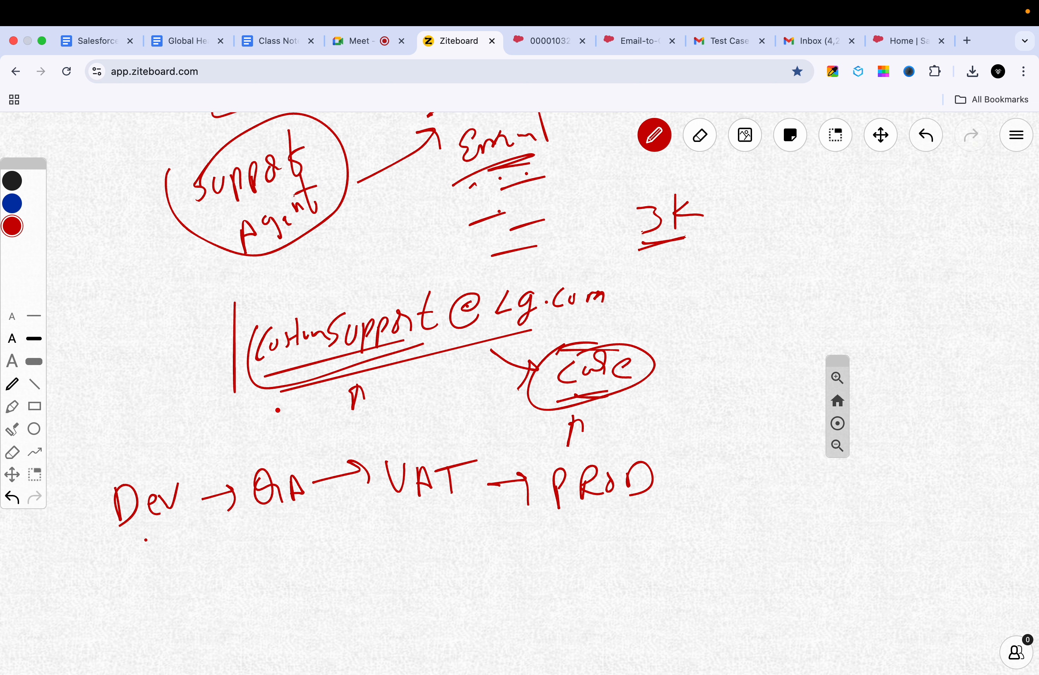
pyautogui.click(878, 144)
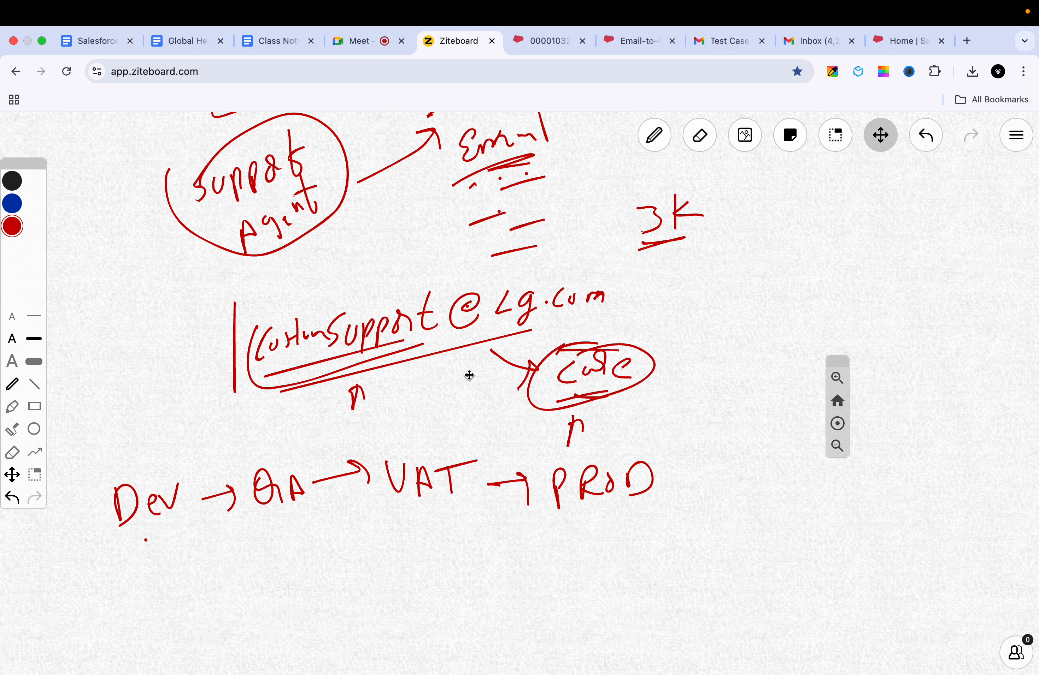
pyautogui.moveTo(469, 376); pyautogui.dragTo(490, 241)
pyautogui.press('p')
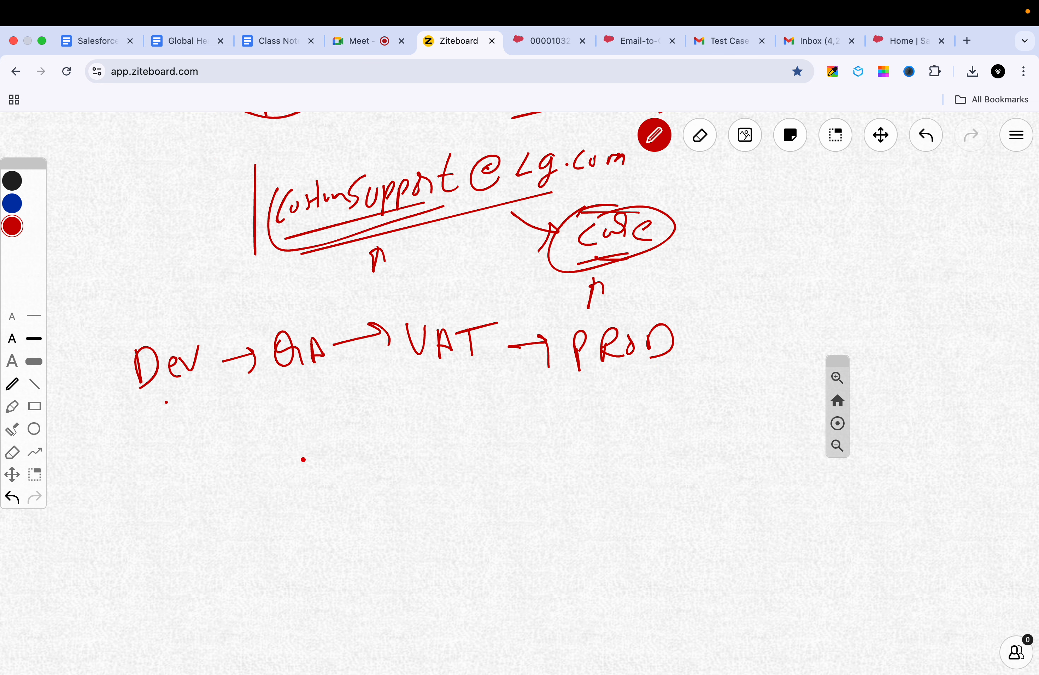
# Step: Handwrite the support e-mail address in red beneath the environment chain
pyautogui.moveTo(302, 458); pyautogui.dragTo(295, 486)
pyautogui.moveTo(314, 468)
pyautogui.mouseDown()
pyautogui.moveTo(354, 465)
pyautogui.moveTo(392, 440)
pyautogui.moveTo(453, 447)
pyautogui.moveTo(488, 421)
pyautogui.moveTo(498, 447)
pyautogui.moveTo(527, 433)
pyautogui.moveTo(530, 443)
pyautogui.moveTo(563, 436)
pyautogui.mouseUp()
pyautogui.click(547, 434)
pyautogui.rightClick(575, 434)
pyautogui.moveTo(577, 424)
pyautogui.mouseDown()
pyautogui.moveTo(574, 435)
pyautogui.moveTo(589, 417)
pyautogui.moveTo(626, 432)
pyautogui.mouseUp()
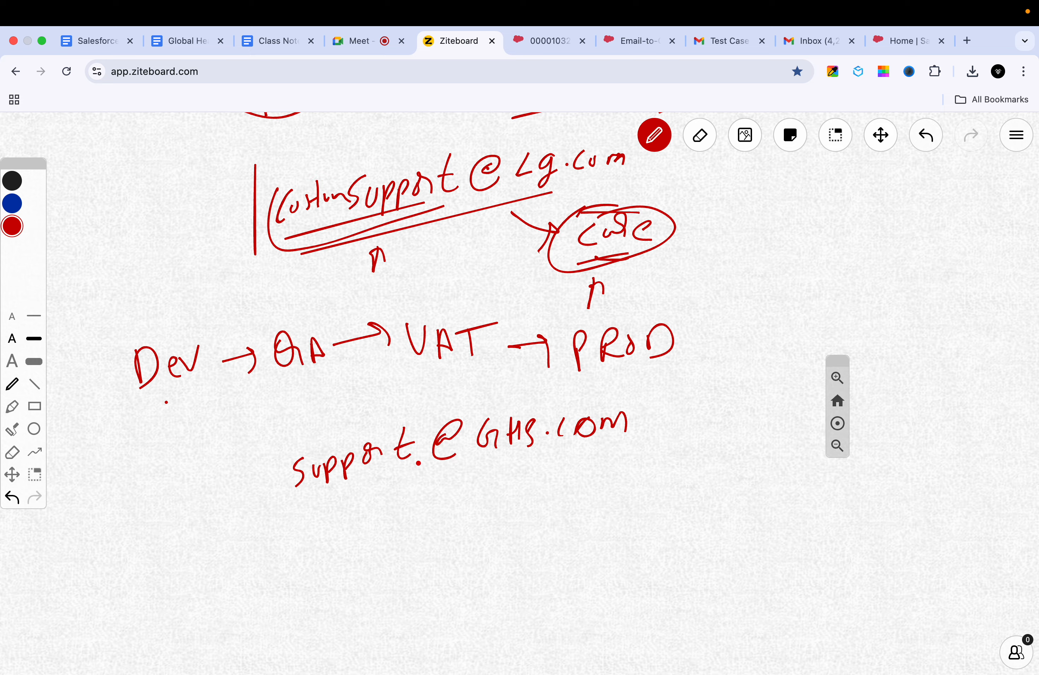
# Step: Enclose the address with a bracket and arc, and draw a small arrow beneath it
pyautogui.moveTo(271, 454)
pyautogui.mouseDown()
pyautogui.moveTo(285, 512)
pyautogui.moveTo(550, 386)
pyautogui.moveTo(658, 435)
pyautogui.moveTo(283, 534)
pyautogui.moveTo(277, 514)
pyautogui.mouseUp()
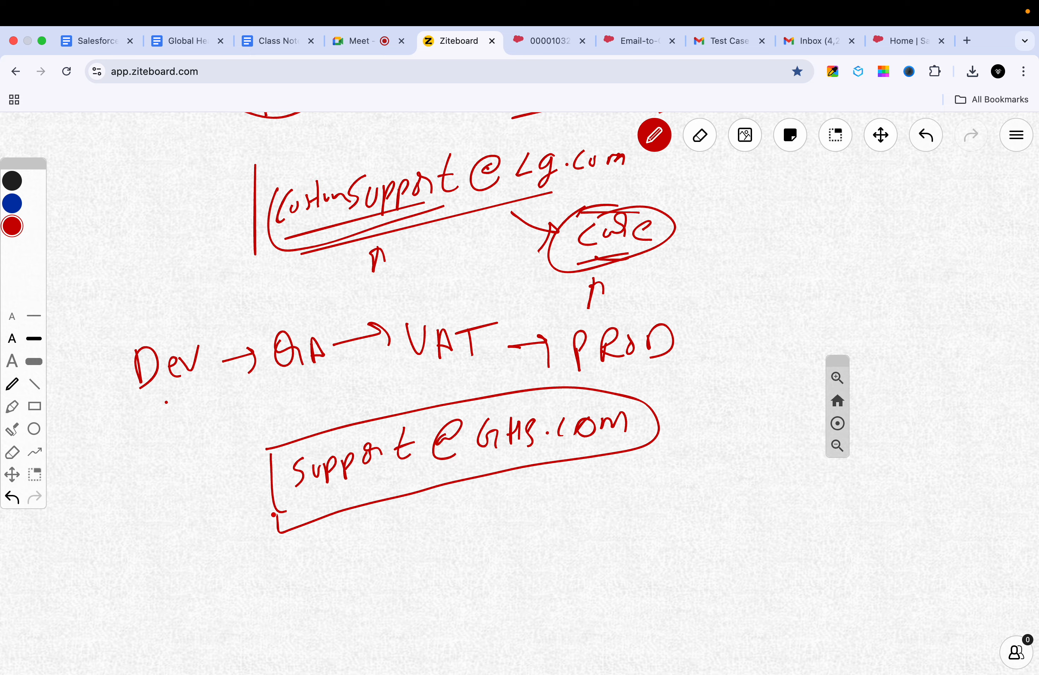
pyautogui.click(271, 451)
pyautogui.moveTo(419, 510)
pyautogui.mouseDown()
pyautogui.moveTo(409, 516)
pyautogui.moveTo(434, 519)
pyautogui.mouseUp()
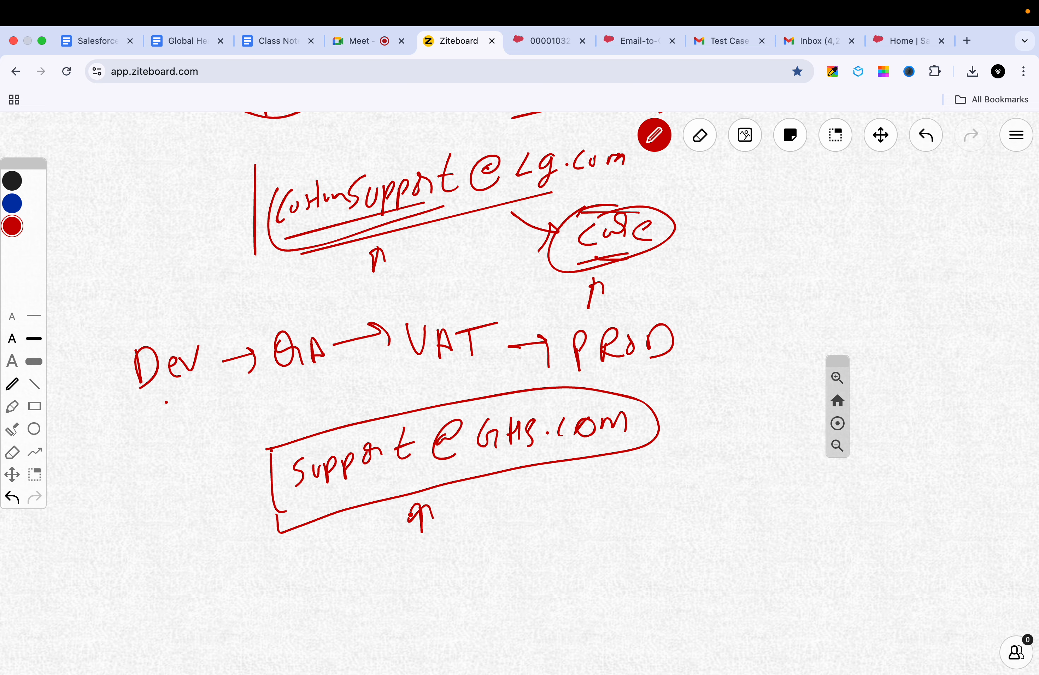
pyautogui.click(365, 470)
pyautogui.click(354, 485)
pyautogui.click(338, 425)
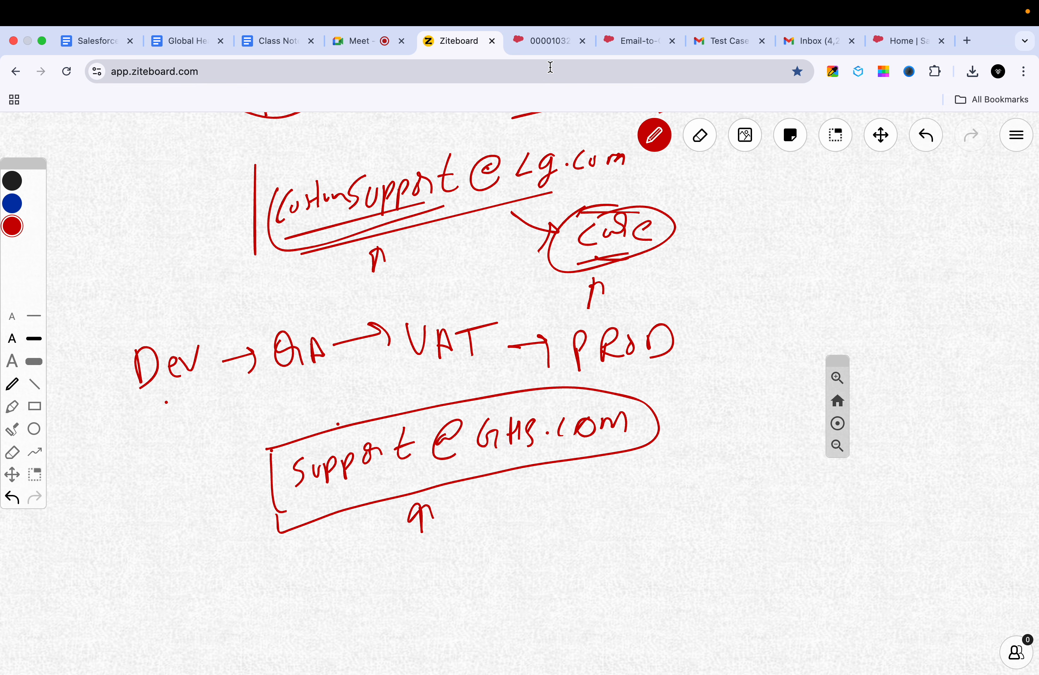
pyautogui.click(634, 39)
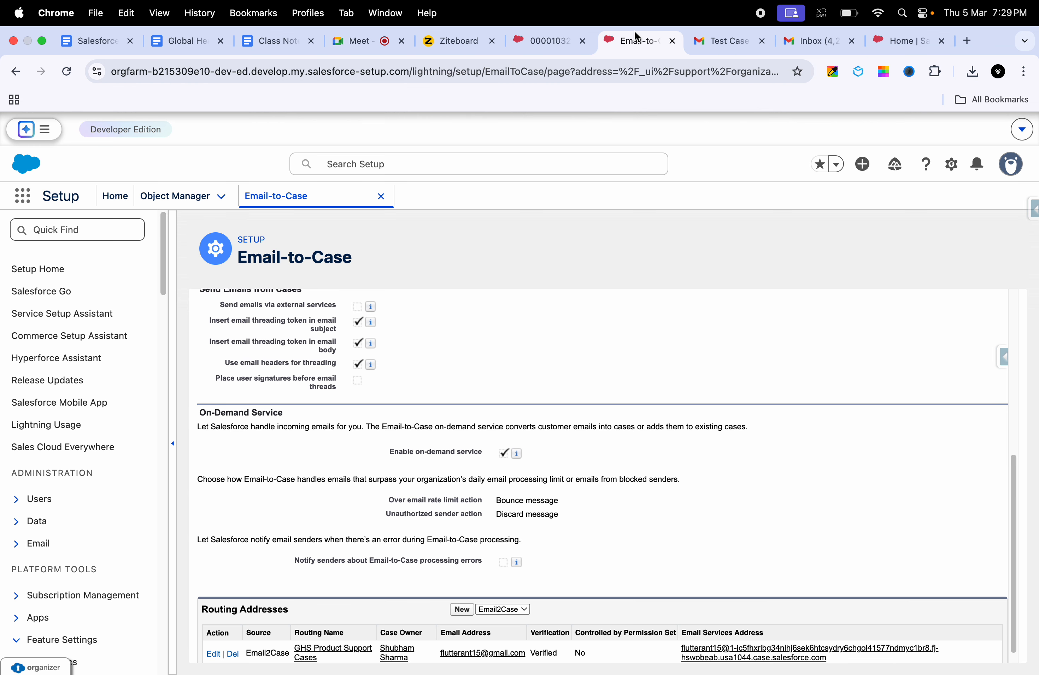
pyautogui.scroll(-1, 750, 566)
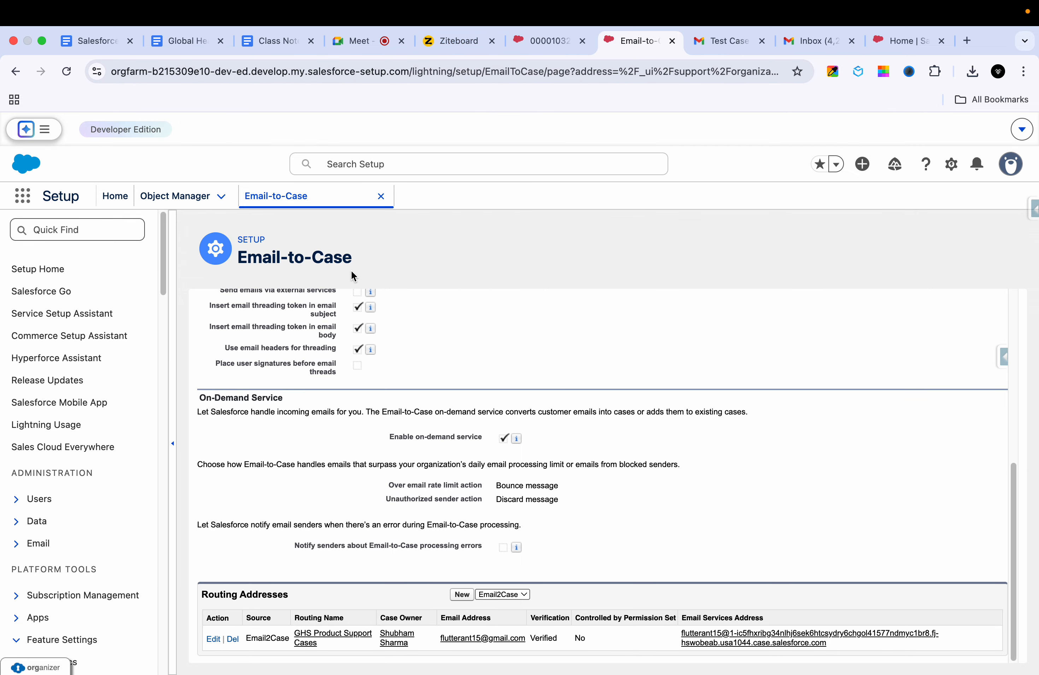
pyautogui.doubleClick(323, 371)
pyautogui.click(444, 49)
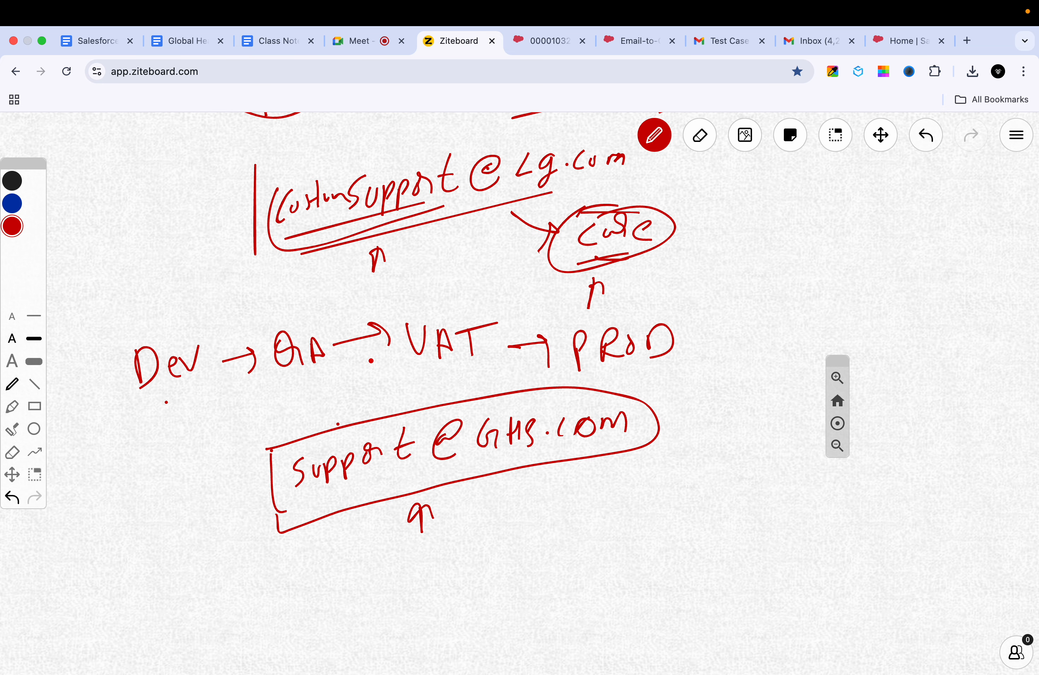
pyautogui.click(649, 36)
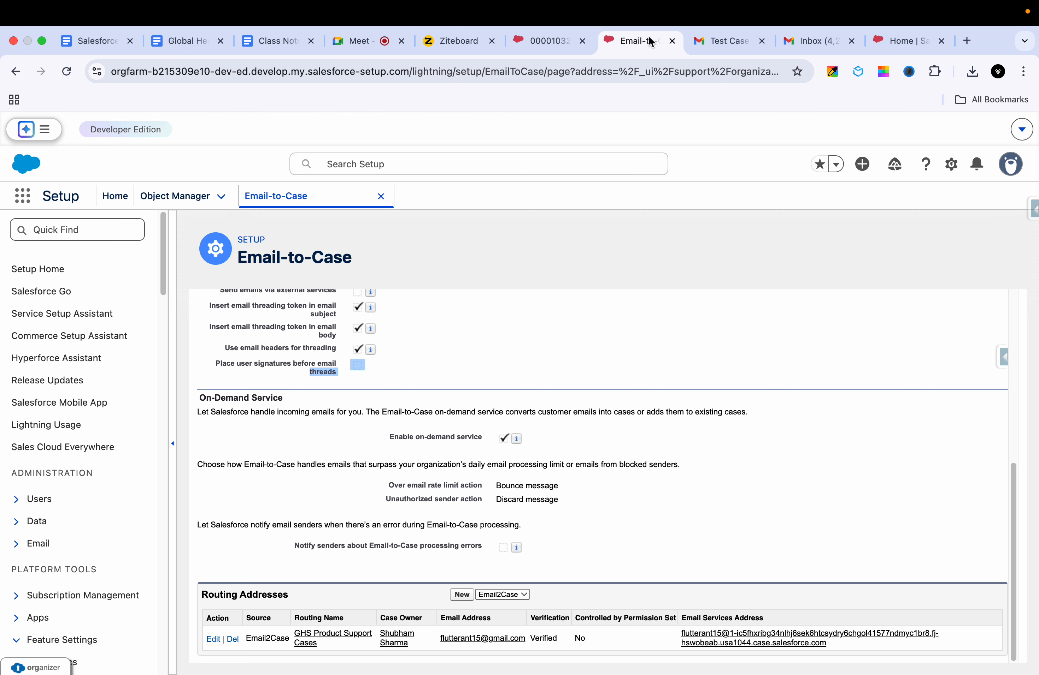
pyautogui.click(557, 41)
pyautogui.click(447, 43)
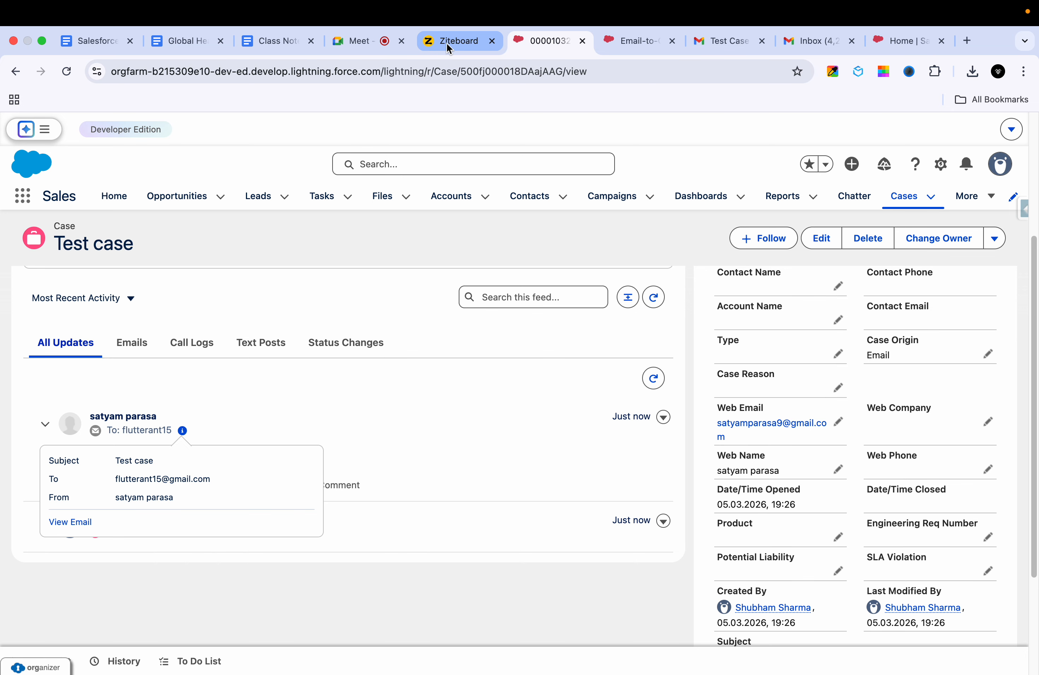
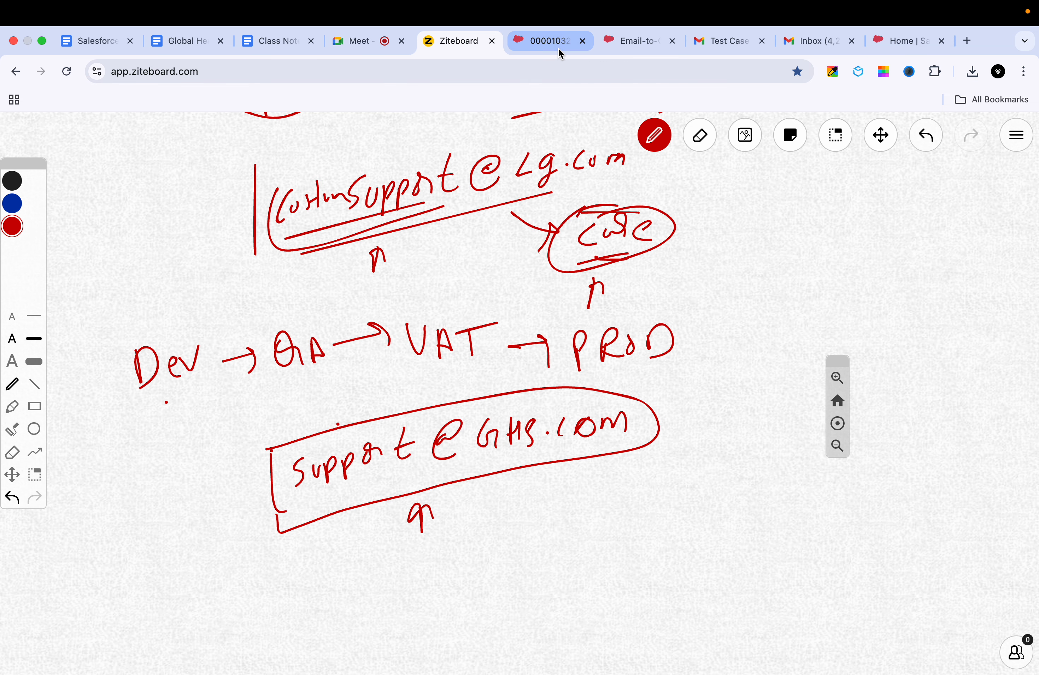
# Step: Scroll the Email-to-Case settings to Routing Addresses, compare with the whiteboard, then show Gmail
pyautogui.click(600, 41)
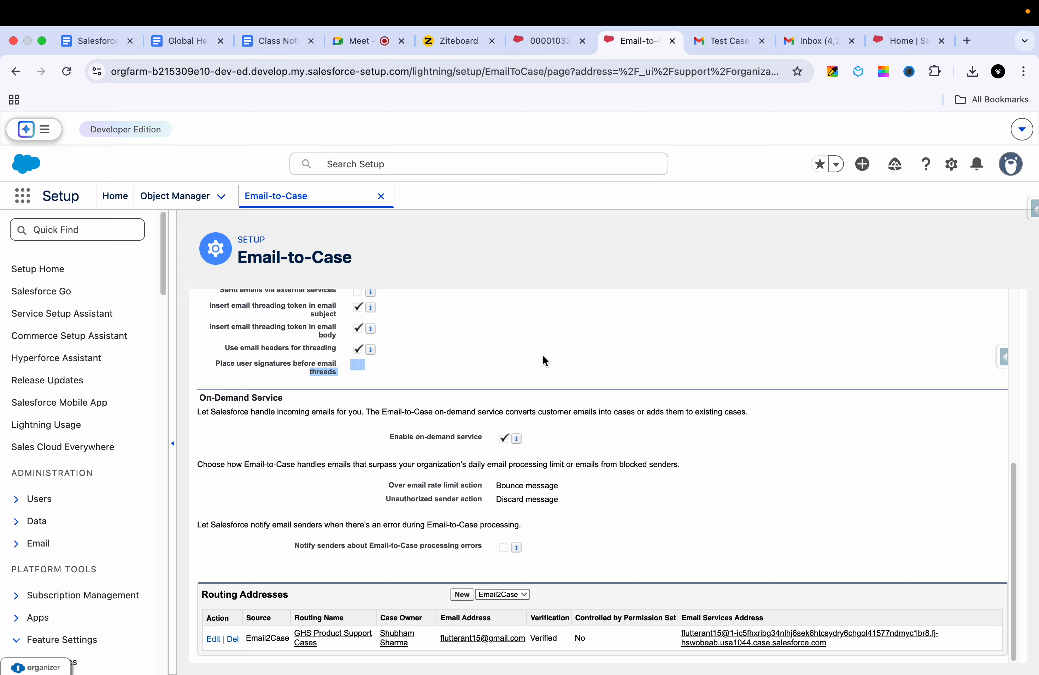
pyautogui.scroll(8, 543, 362)
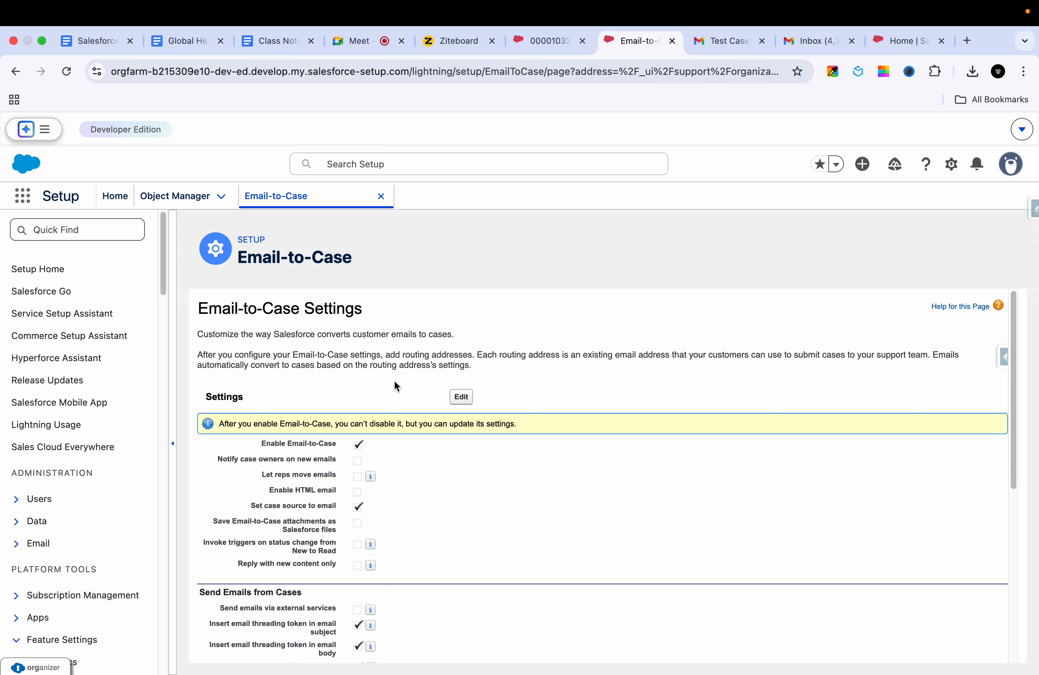
pyautogui.scroll(-3, 485, 557)
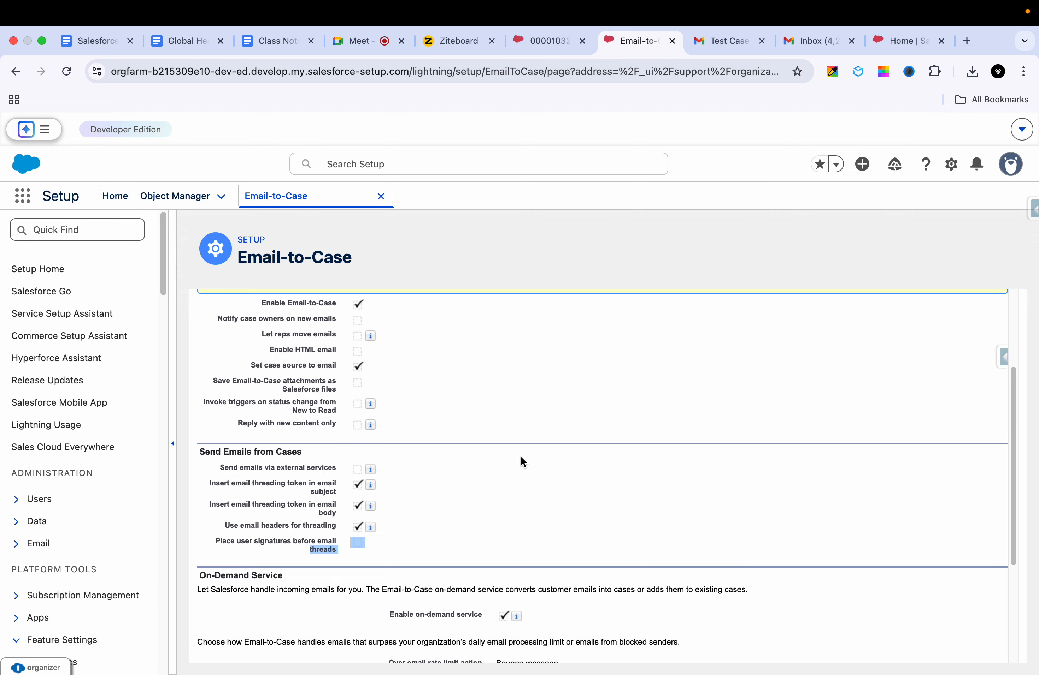
pyautogui.scroll(-4, 521, 461)
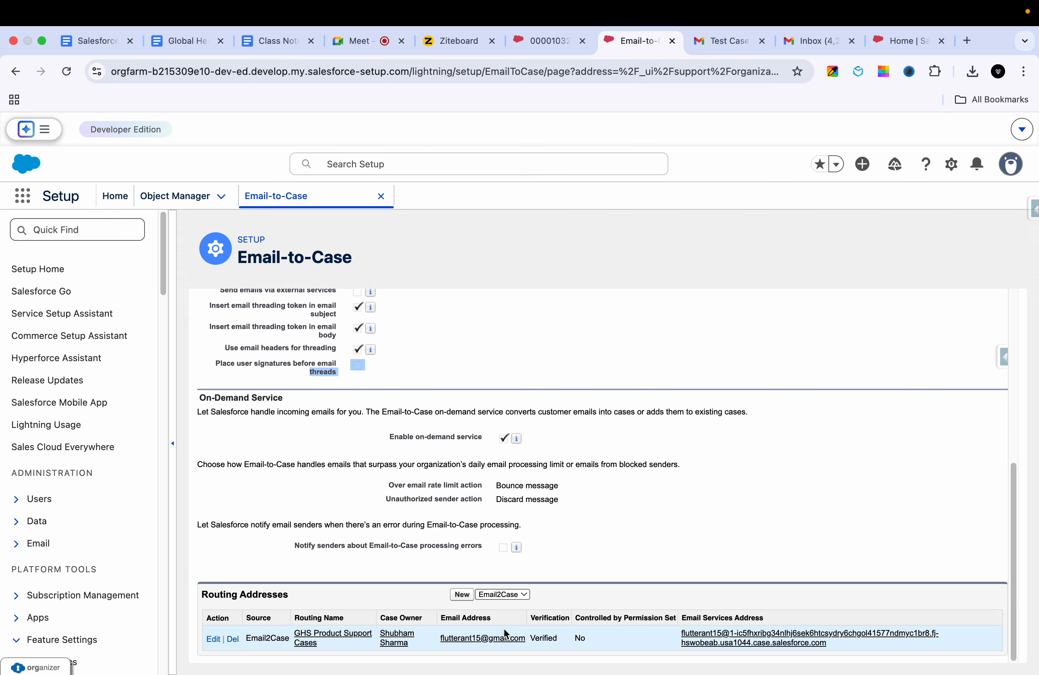
pyautogui.click(449, 44)
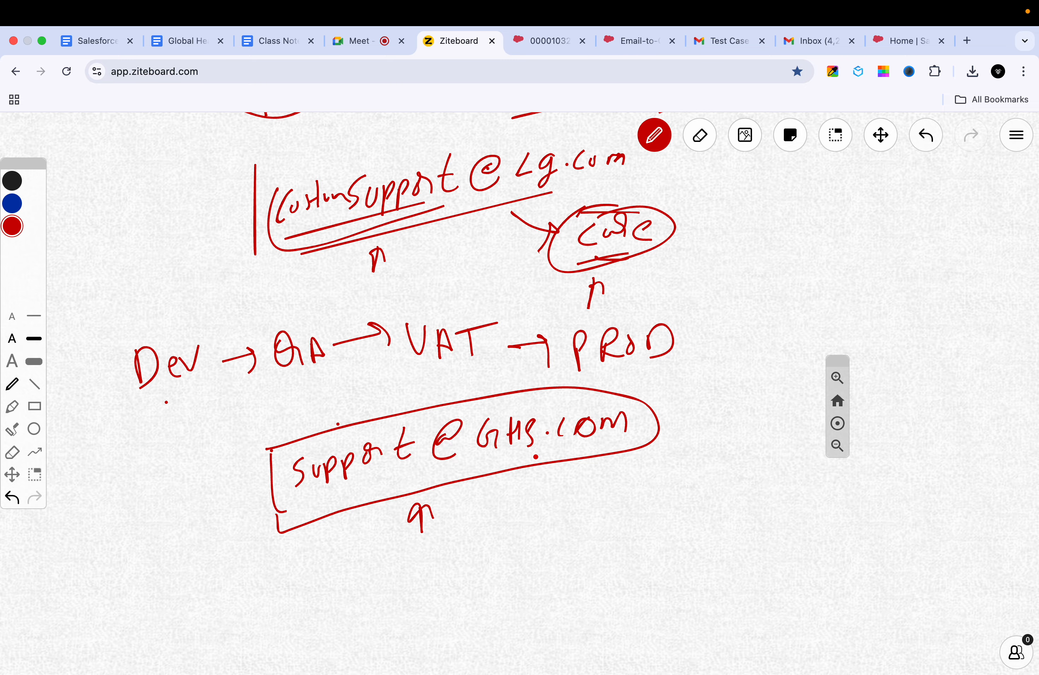
pyautogui.click(809, 40)
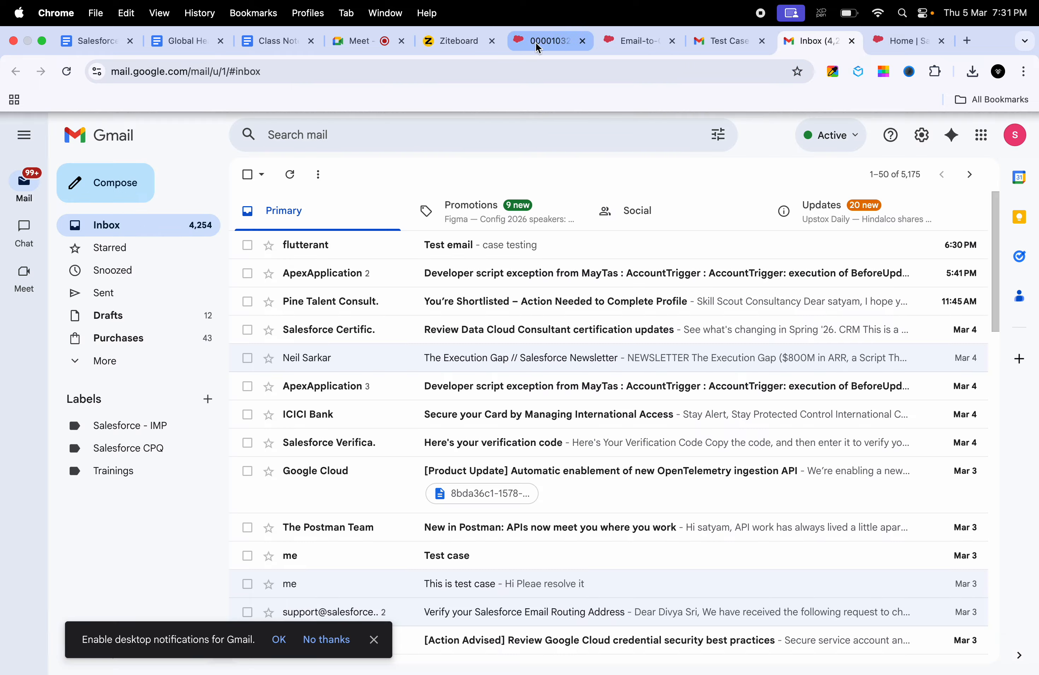
# Step: Pass through the 00001032 Test case record and return to the Email-to-Case setup page
pyautogui.click(523, 42)
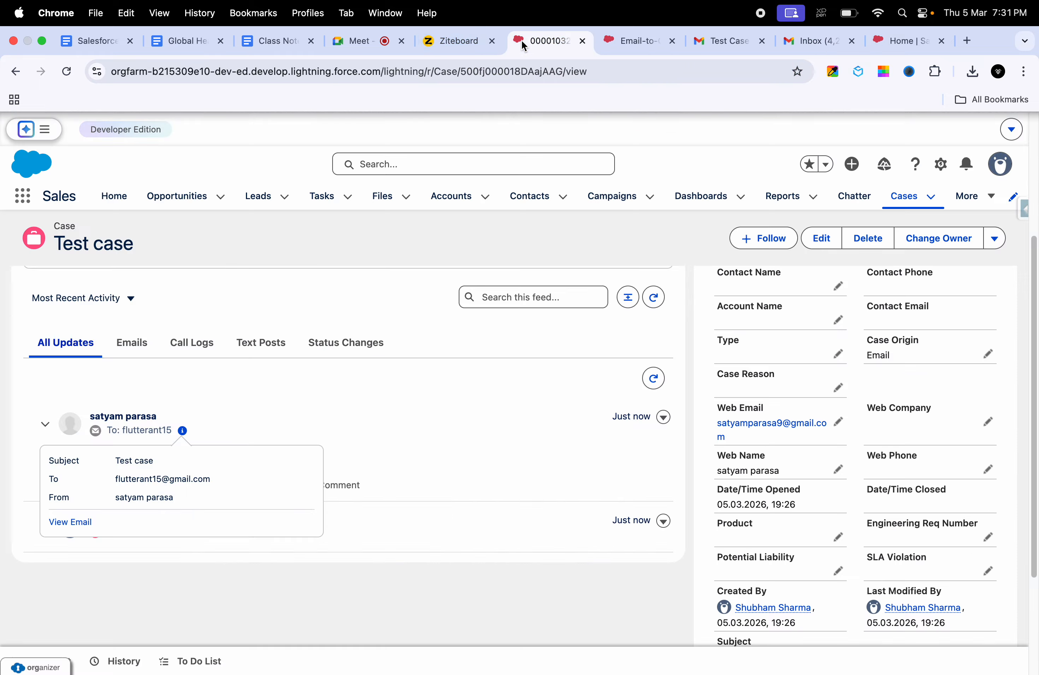
pyautogui.click(612, 40)
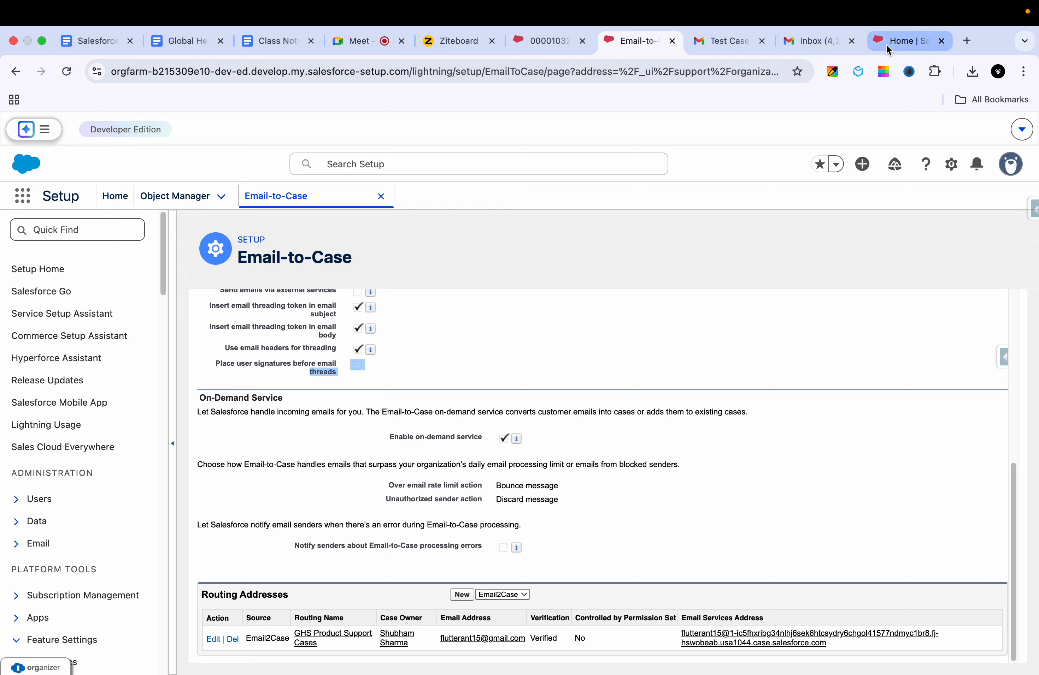
# Step: Cycle through the whiteboard, Test case record and Seller Home, then return to Email-to-Case
pyautogui.click(438, 47)
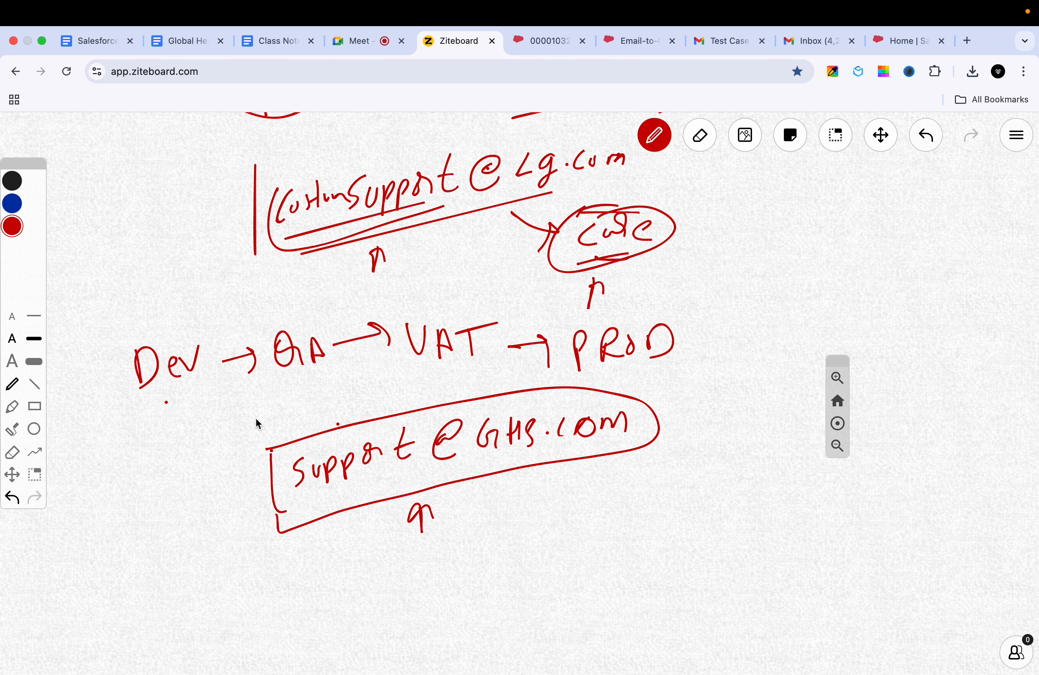
pyautogui.click(532, 47)
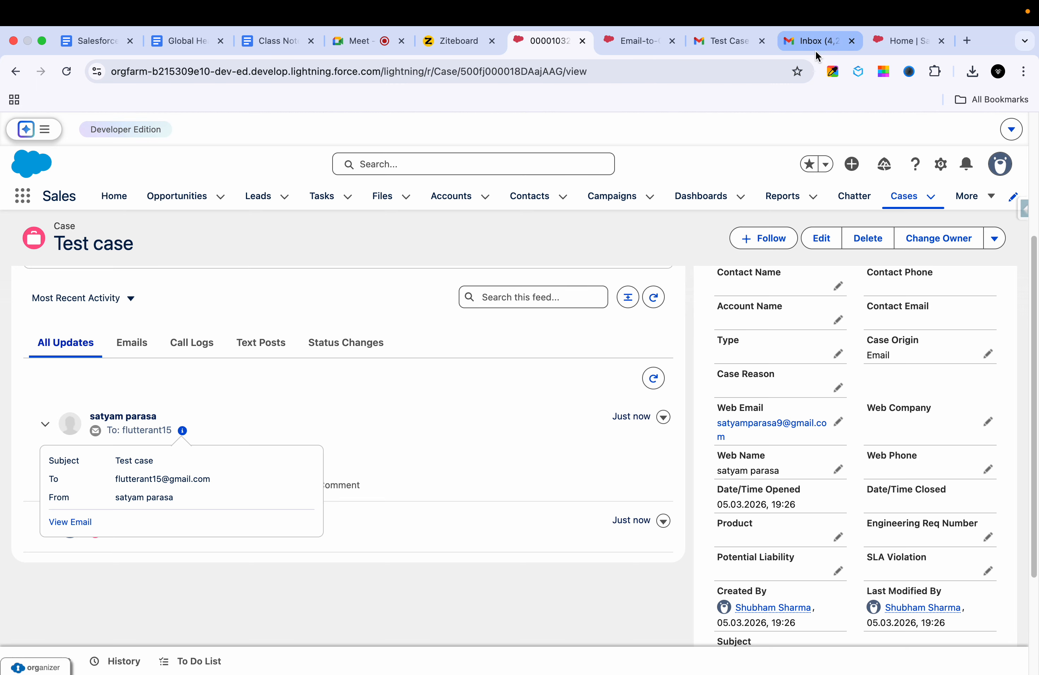
pyautogui.click(885, 40)
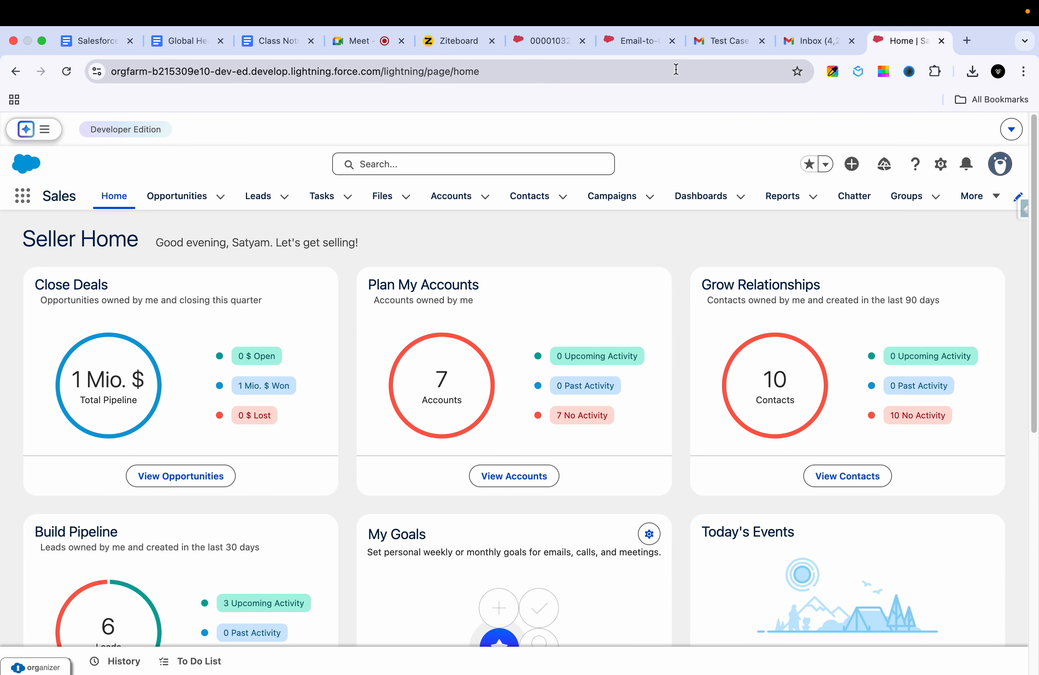
pyautogui.click(625, 43)
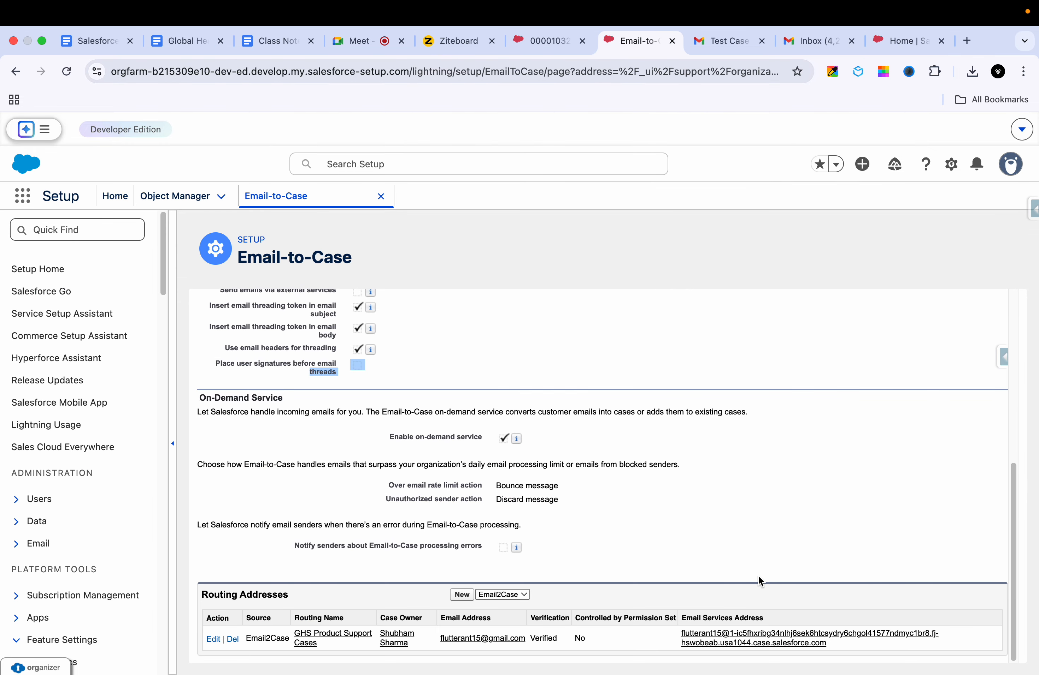
# Step: Select the routing entry's Email Services Address and open Class Notes Daily at its forwarding step
pyautogui.moveTo(844, 643); pyautogui.dragTo(685, 636)
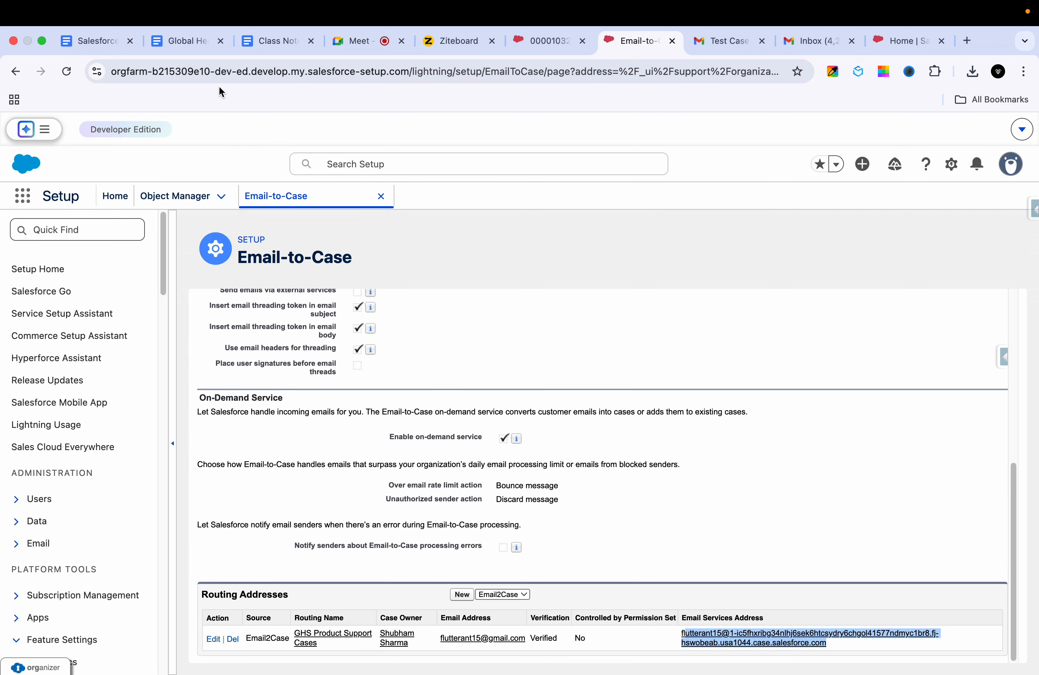
pyautogui.click(263, 44)
pyautogui.scroll(-5, 417, 419)
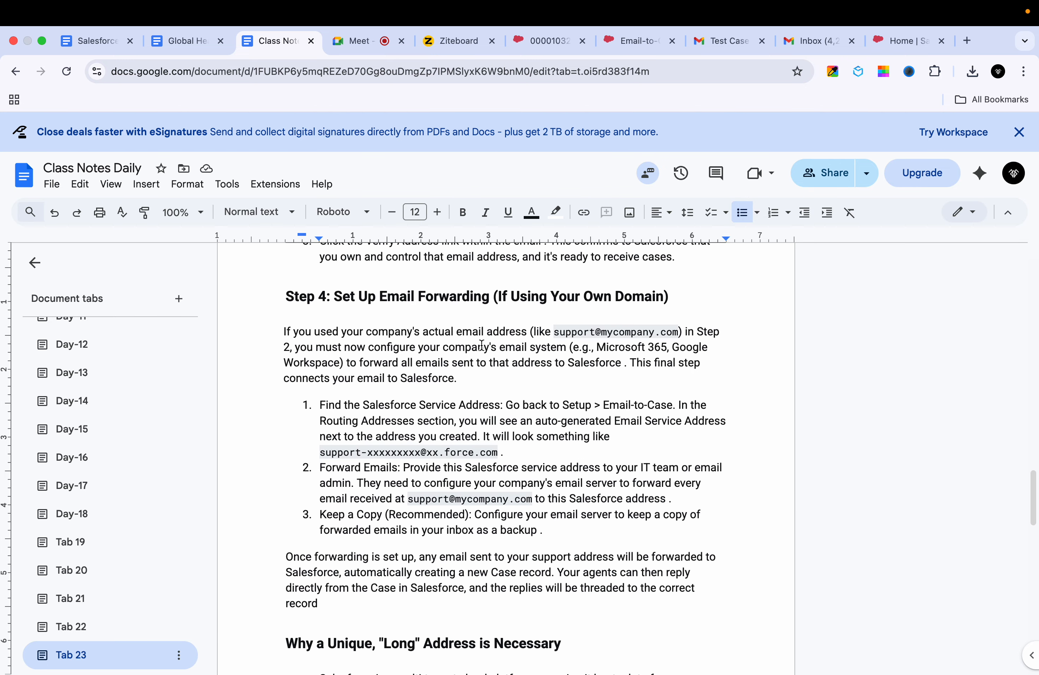
# Step: Scroll the notes to Step 3 and highlight 'Routing' in its heading
pyautogui.scroll(-1, 480, 370)
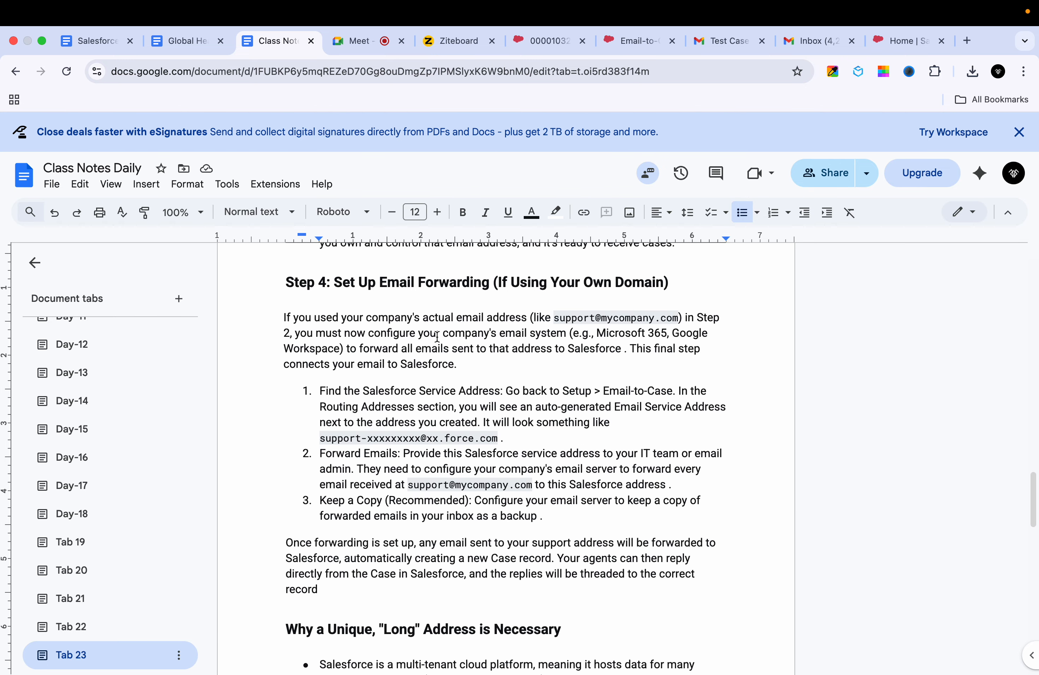
pyautogui.scroll(-2, 514, 345)
pyautogui.scroll(10, 514, 345)
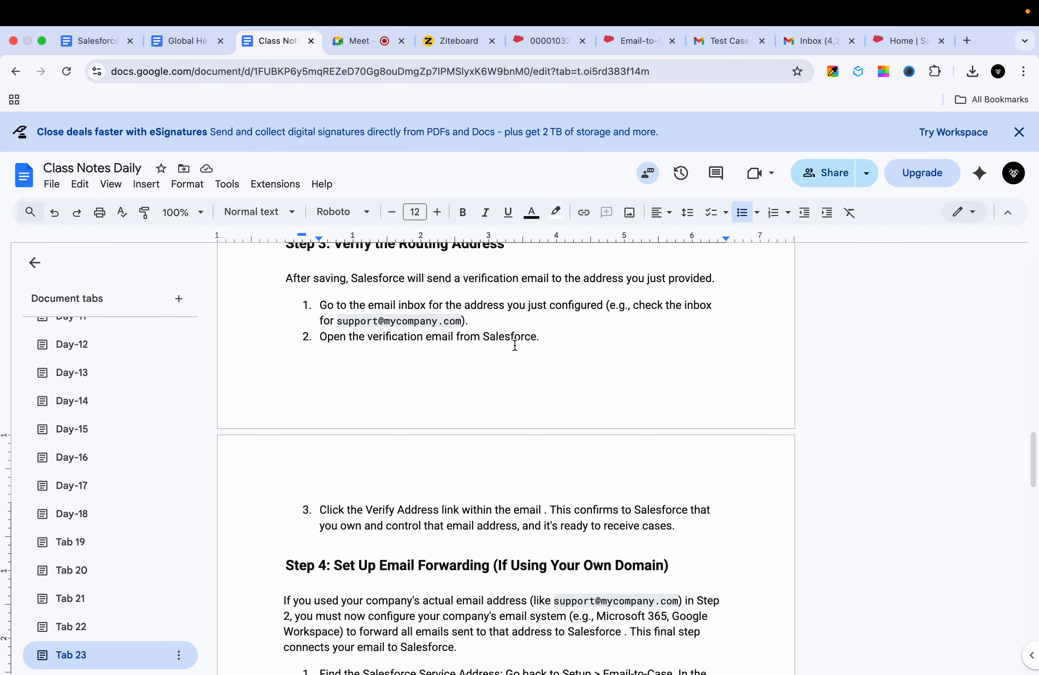
pyautogui.click(431, 359)
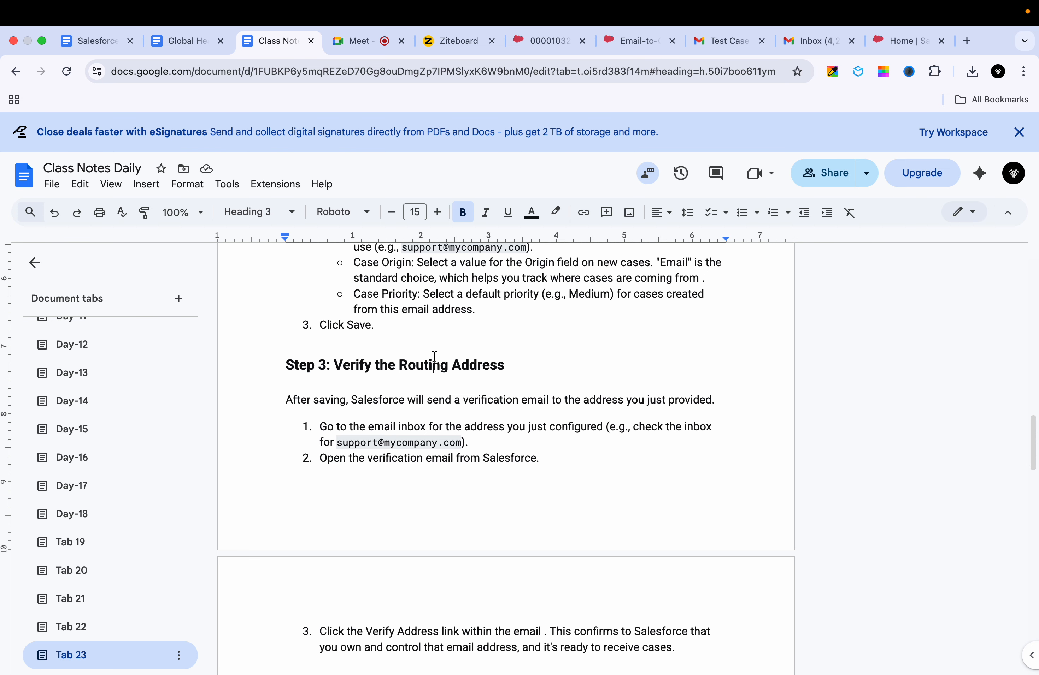
pyautogui.doubleClick(434, 357)
# Step: Highlight the 'Why a Unique, Long Address' heading and the word 'would' in its first bullet
pyautogui.scroll(-12, 463, 438)
pyautogui.scroll(4, 463, 438)
pyautogui.scroll(-10, 462, 439)
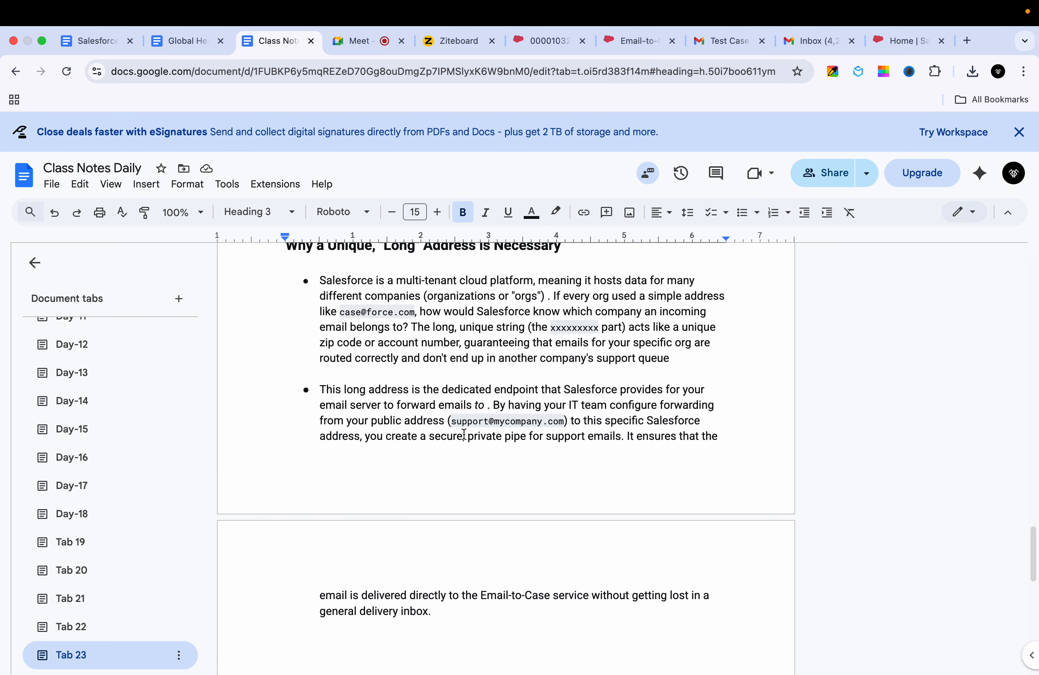
pyautogui.scroll(1, 381, 284)
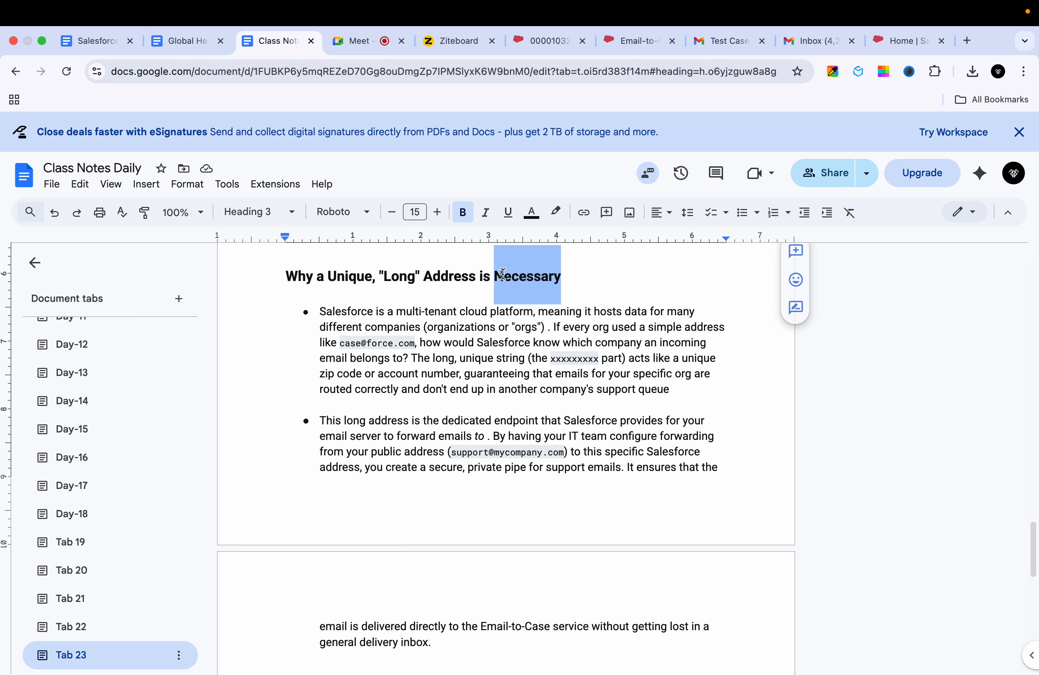
pyautogui.tripleClick(503, 275)
pyautogui.click(447, 341)
pyautogui.doubleClick(447, 342)
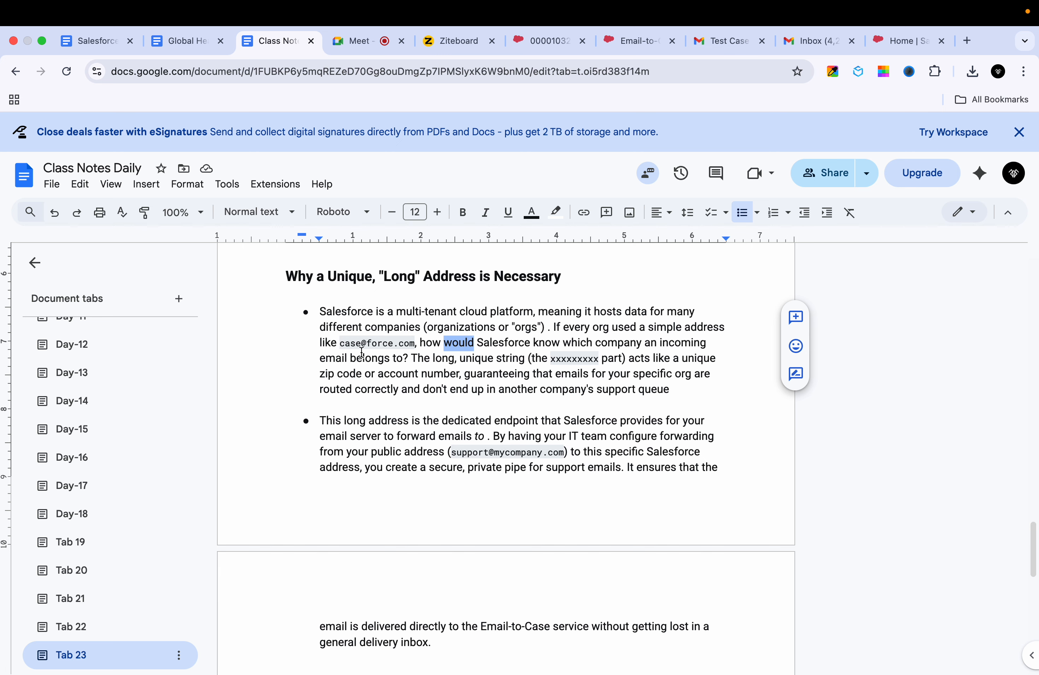
# Step: Read further through the forwarding notes, then bring up the 00001032 Test case record
pyautogui.scroll(-1, 506, 436)
pyautogui.scroll(-3, 506, 435)
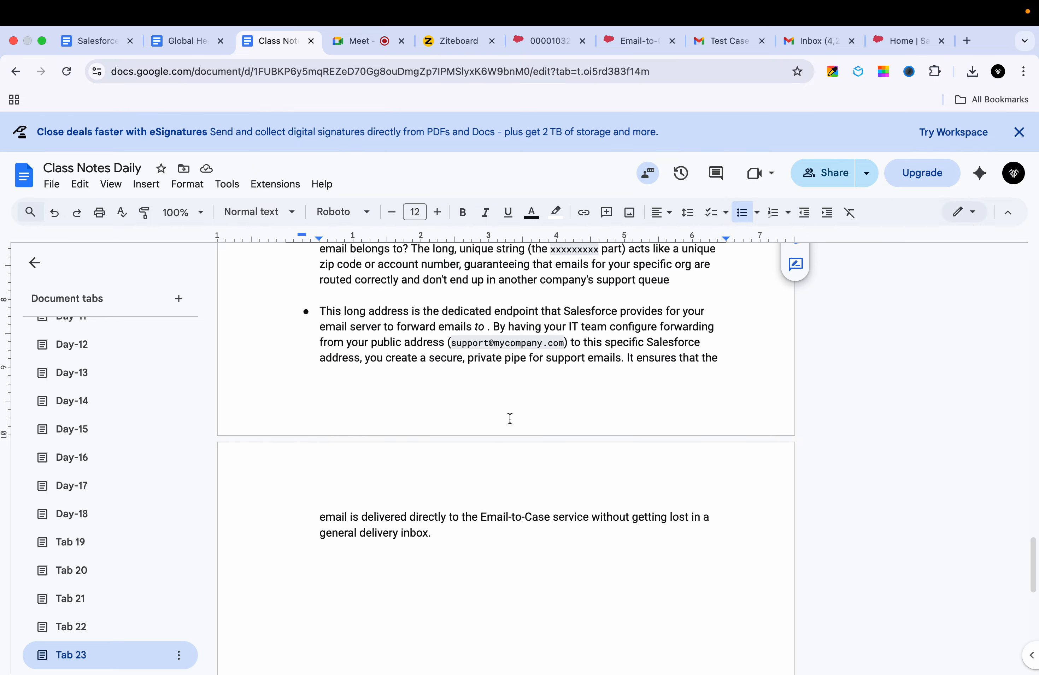
pyautogui.scroll(5, 509, 419)
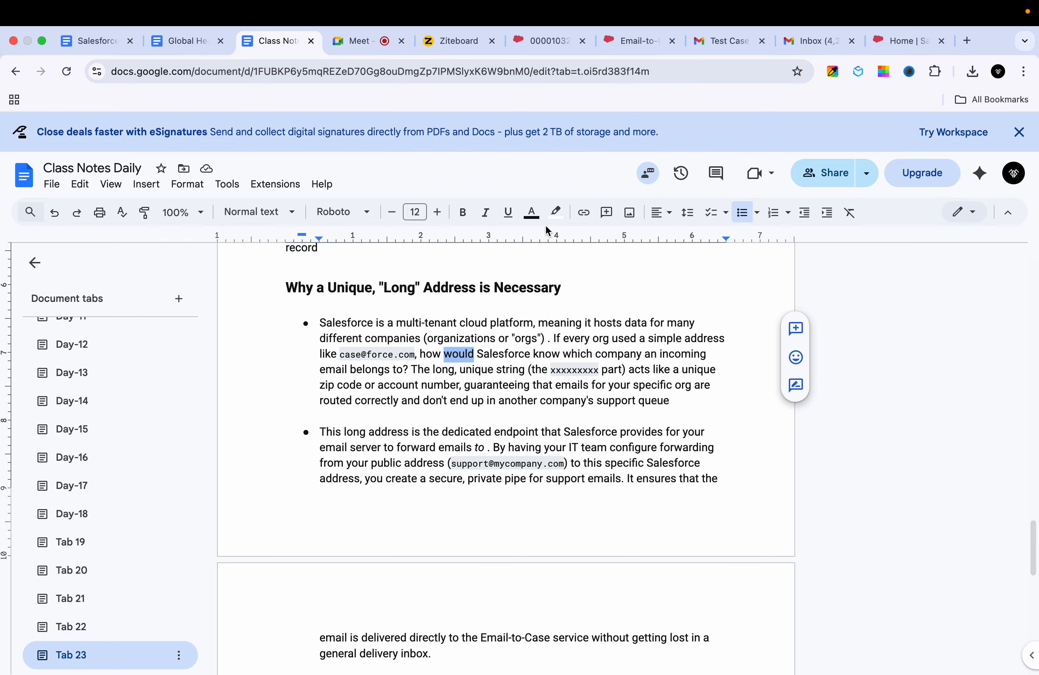
pyautogui.click(552, 51)
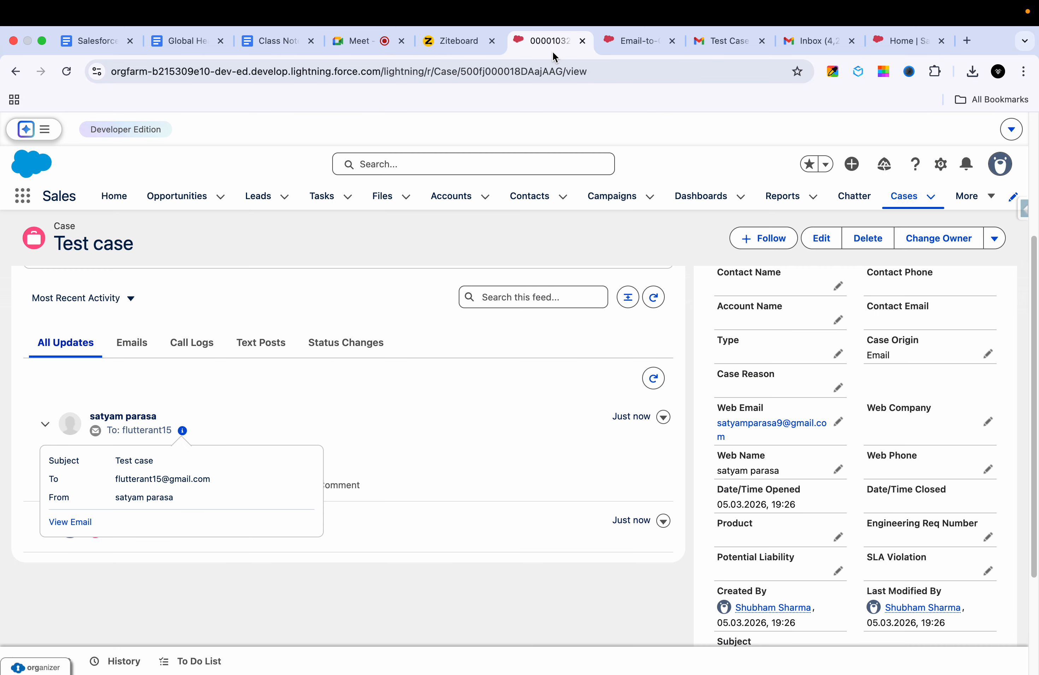
# Step: On Email-to-Case, highlight the Email Services Address and the routing email address, then clear the selection
pyautogui.click(631, 42)
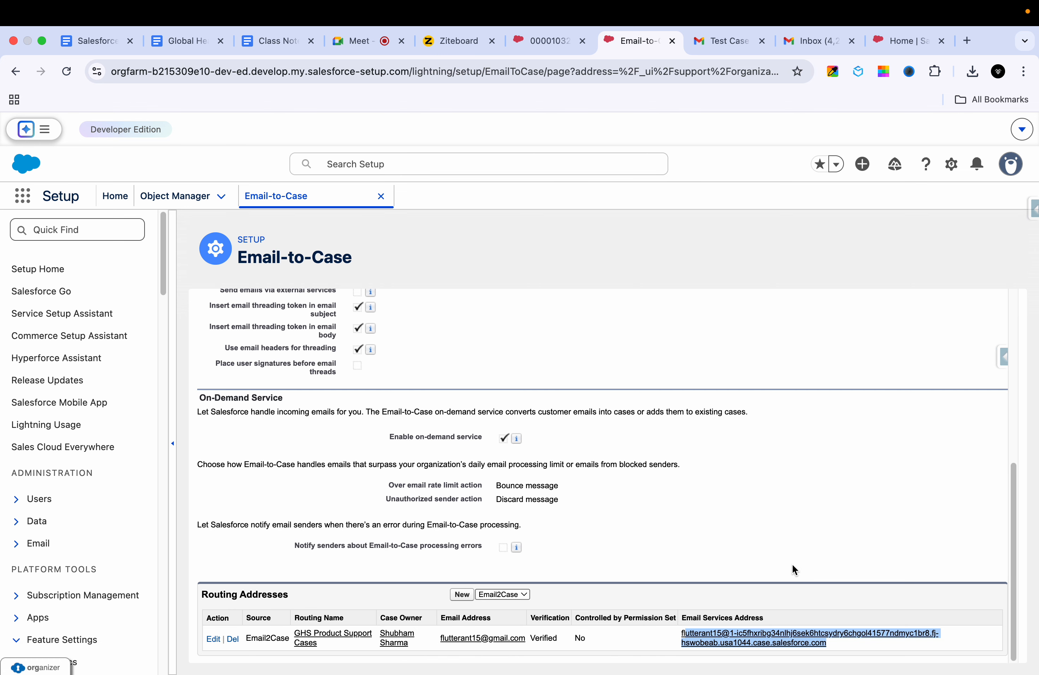
pyautogui.click(859, 652)
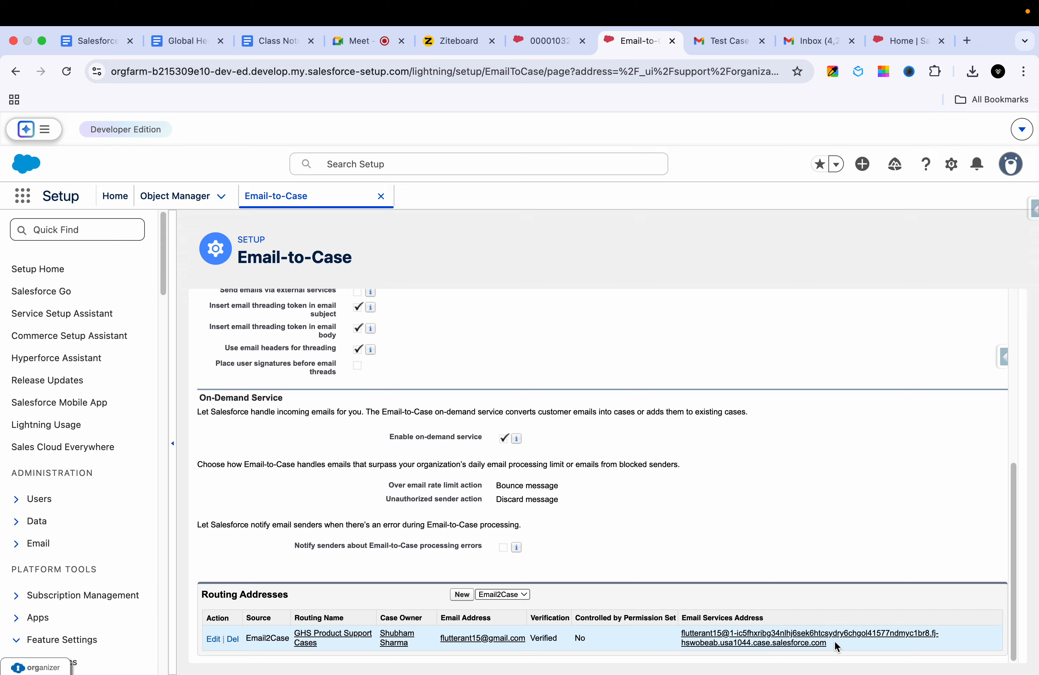
pyautogui.moveTo(834, 641); pyautogui.dragTo(682, 626)
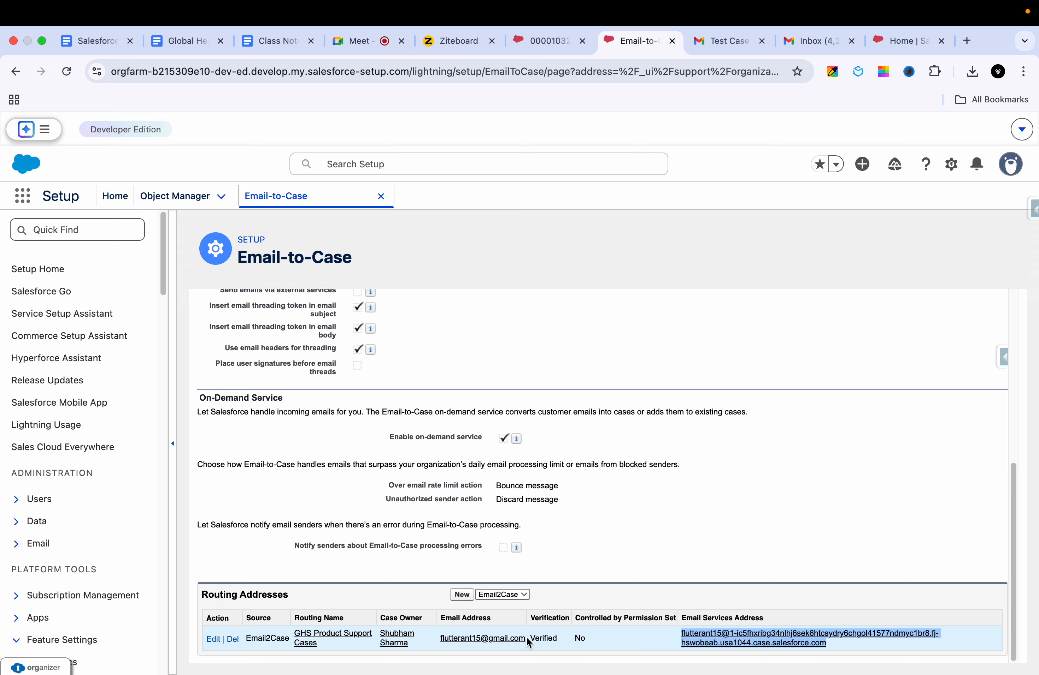
pyautogui.moveTo(529, 636); pyautogui.dragTo(431, 636)
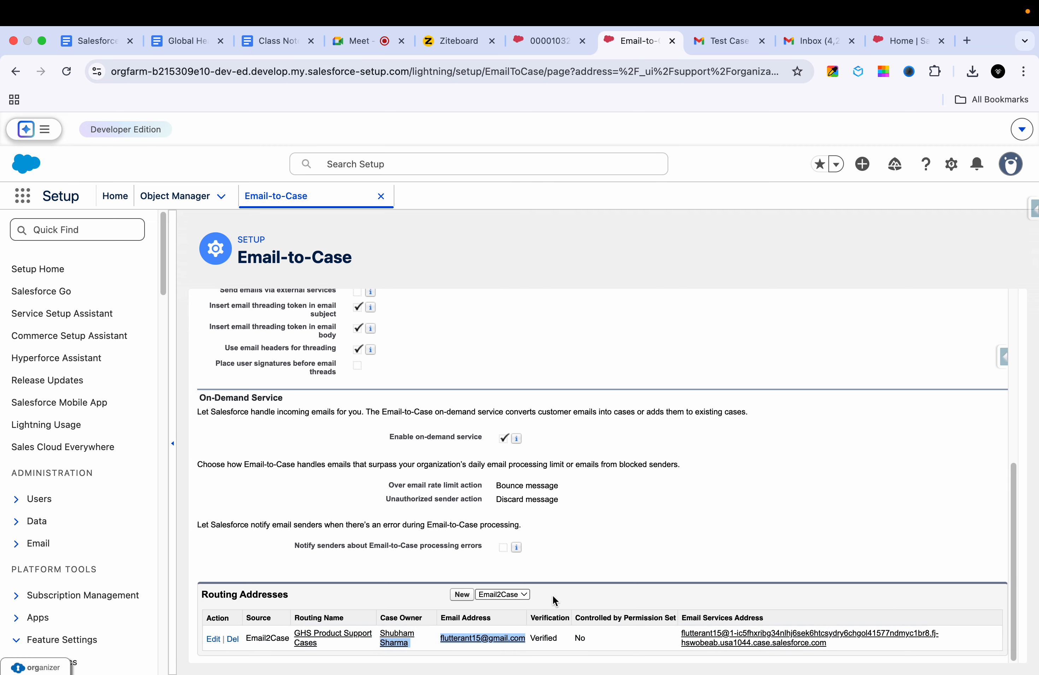
pyautogui.click(593, 568)
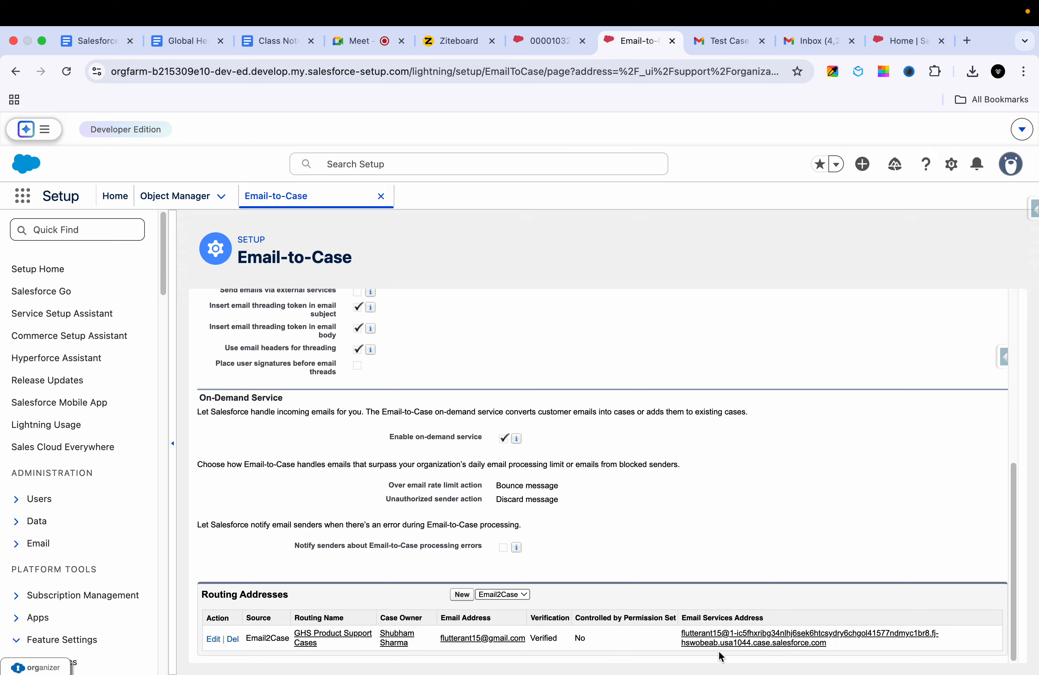
# Step: Highlight and deselect the long Email Services Address, then open the Test Case email in Gmail
pyautogui.moveTo(850, 646); pyautogui.dragTo(679, 631)
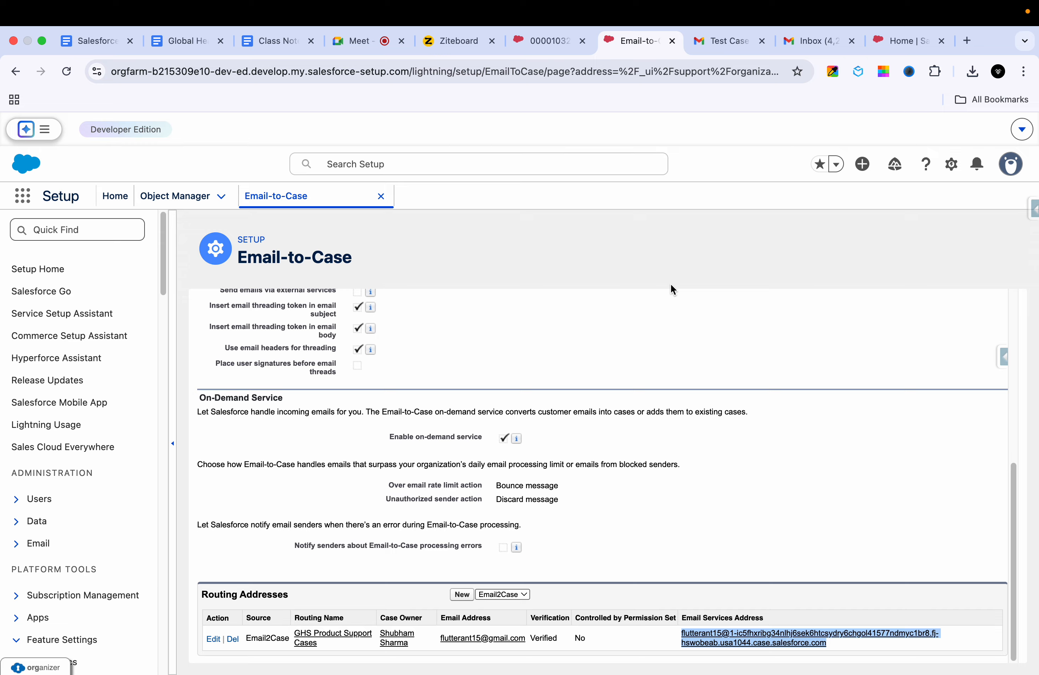
pyautogui.click(844, 641)
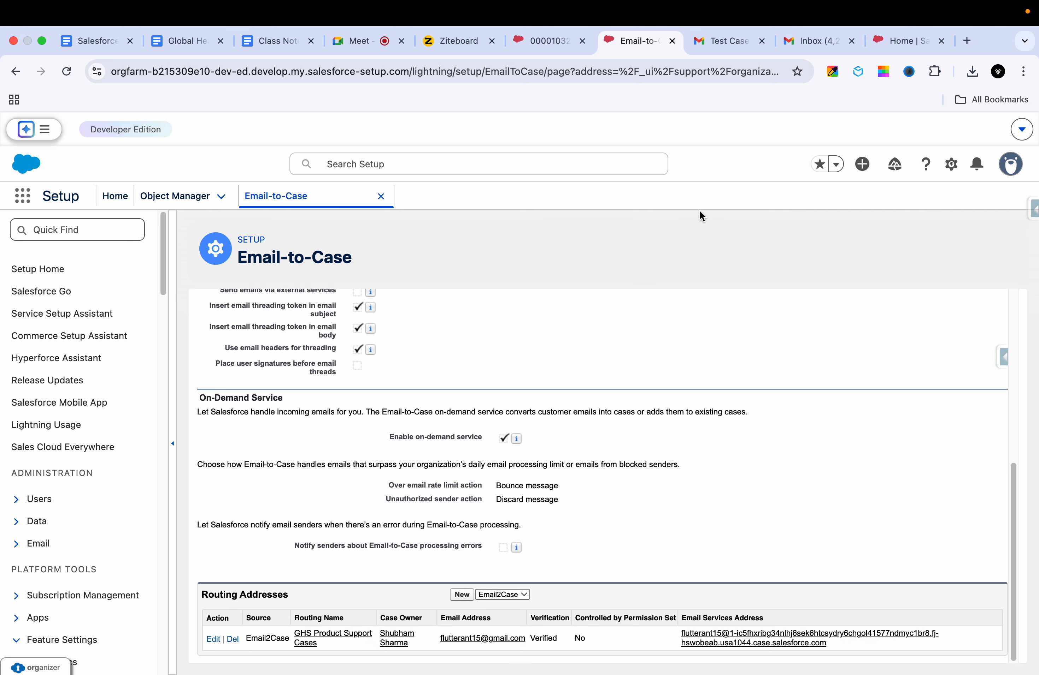
pyautogui.click(806, 40)
pyautogui.click(713, 41)
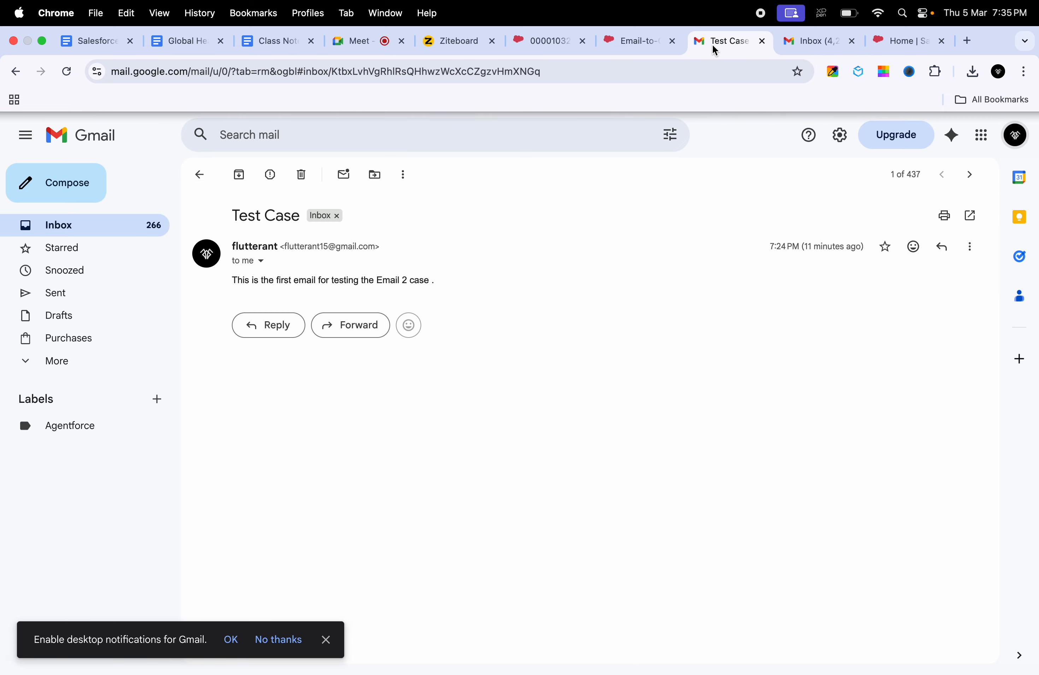
# Step: Go from the Test Case email back to the Gmail inbox, then return to Email-to-Case setup
pyautogui.click(200, 174)
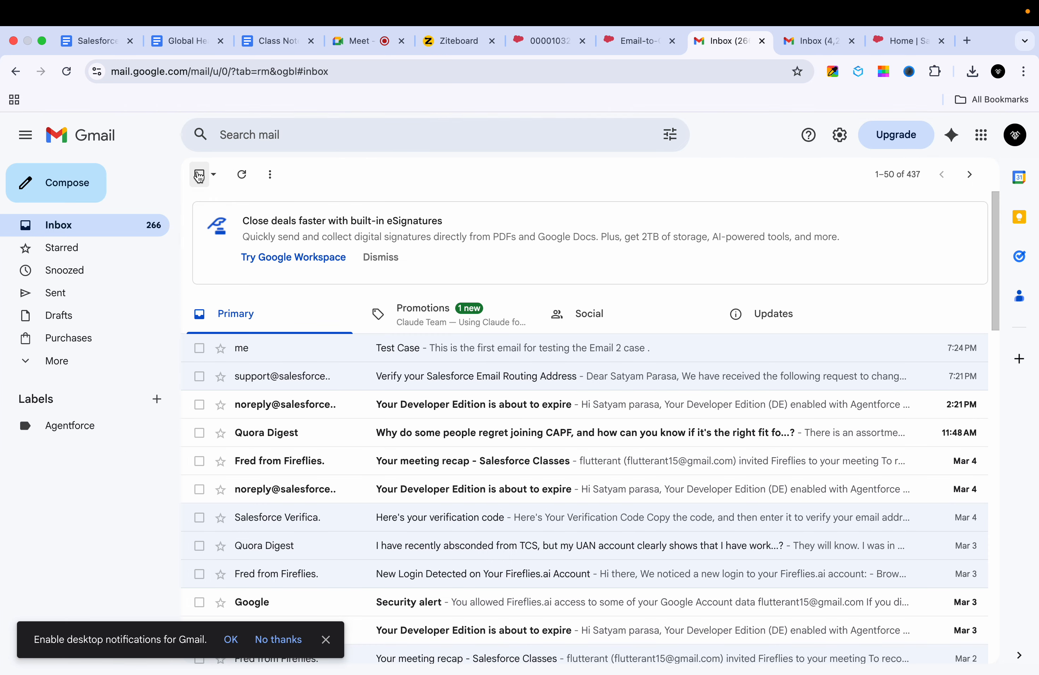
pyautogui.click(637, 41)
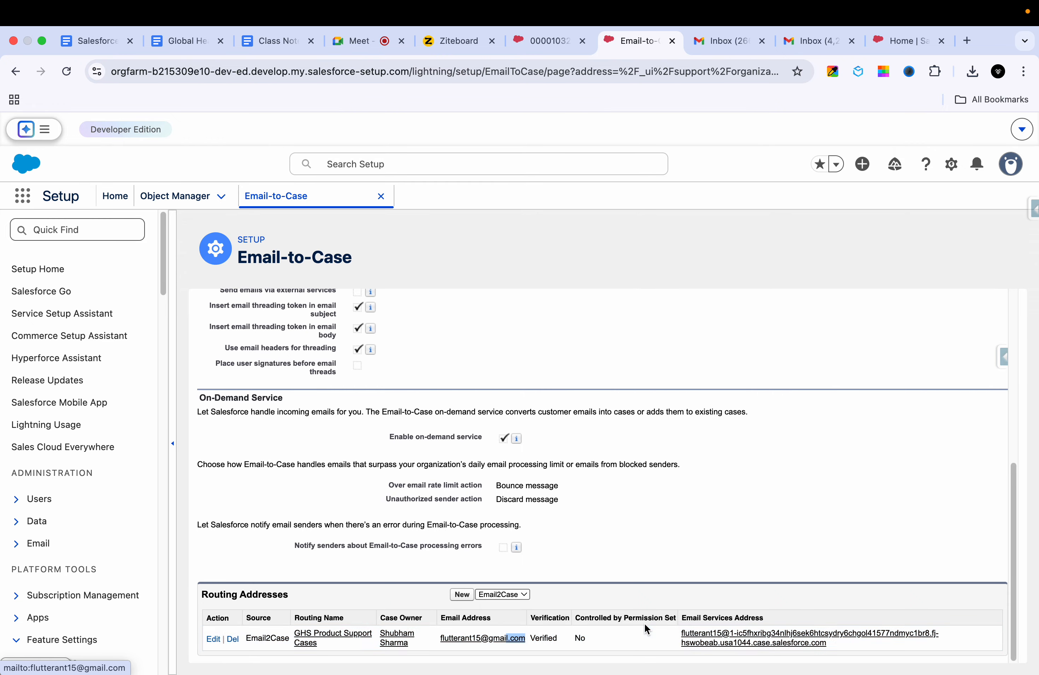
# Step: Highlight and clear the Email Services Address a couple of times
pyautogui.moveTo(834, 644); pyautogui.dragTo(677, 632)
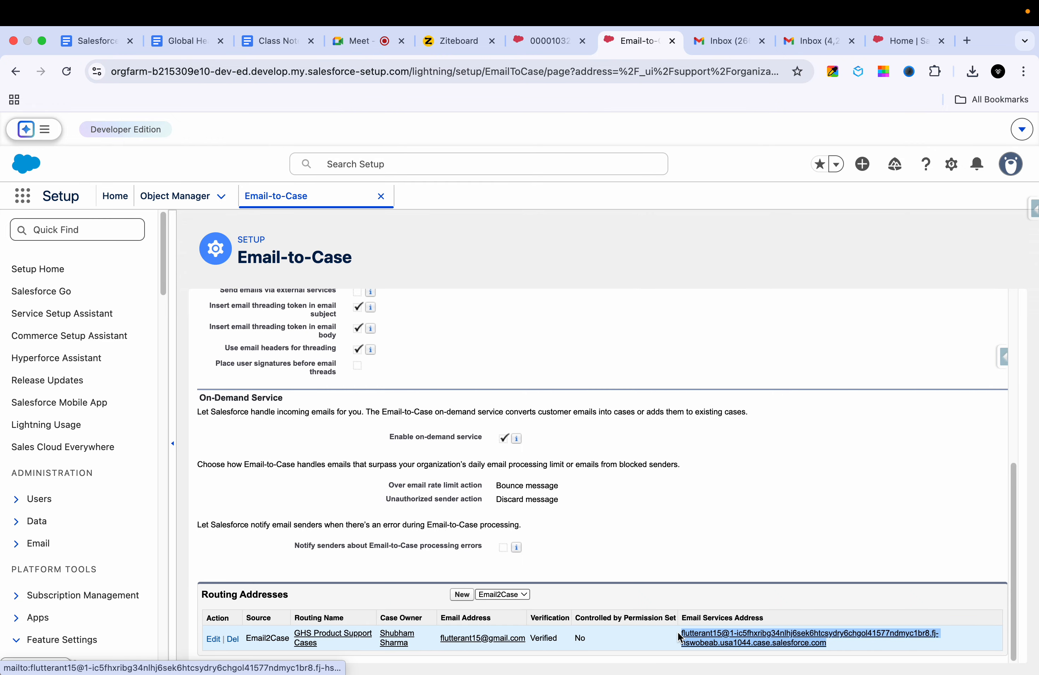
pyautogui.scroll(1, 657, 481)
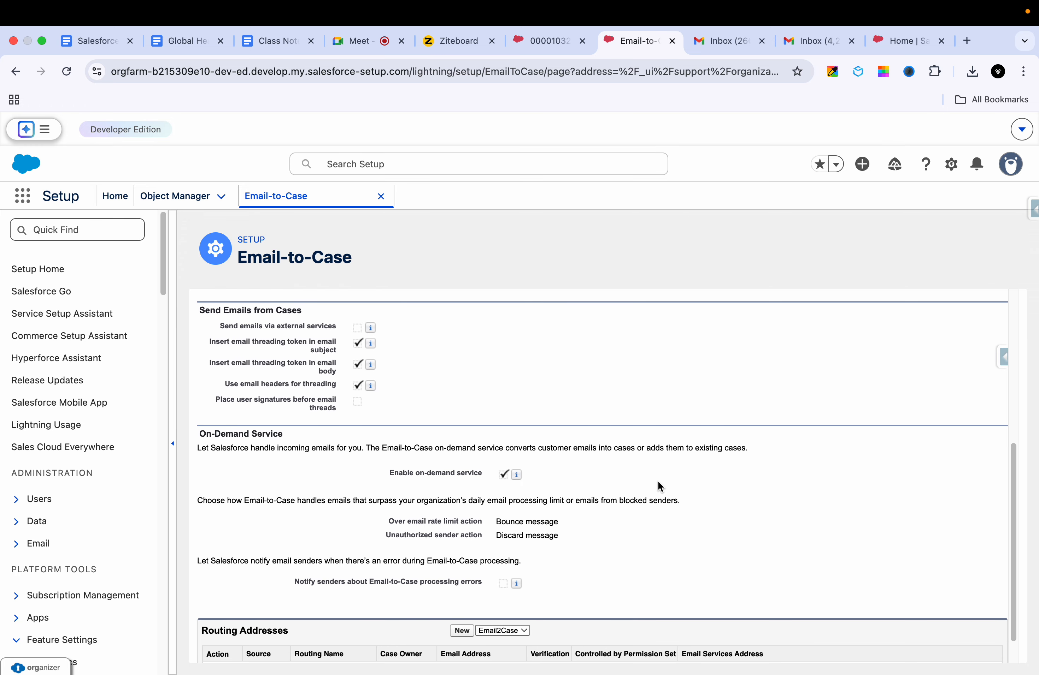
pyautogui.scroll(-1, 657, 482)
pyautogui.click(842, 605)
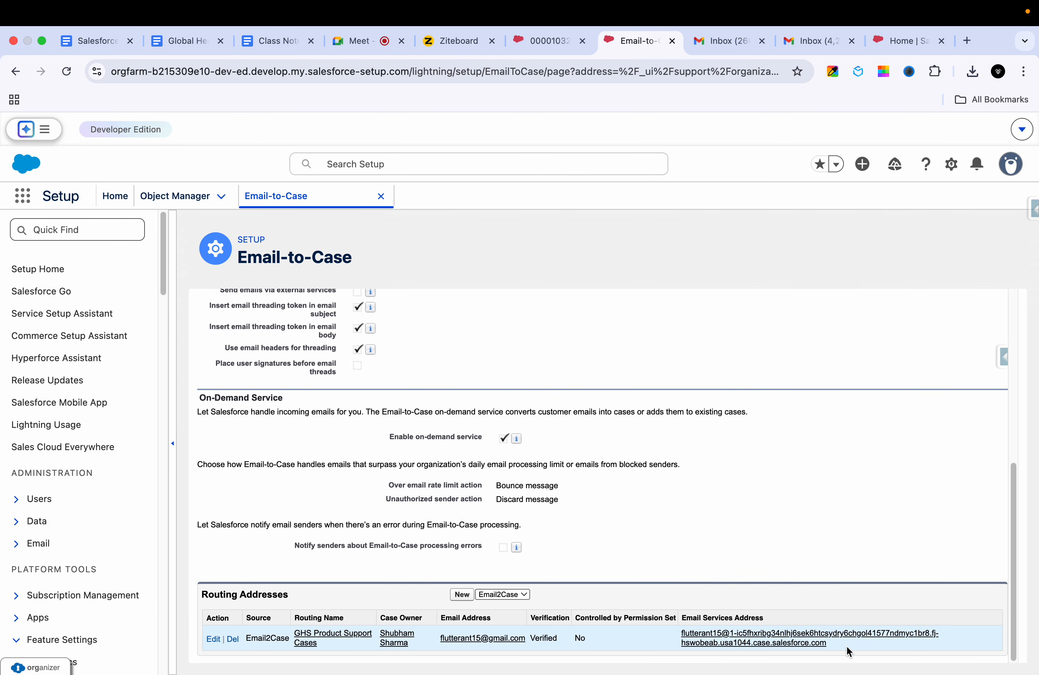
pyautogui.moveTo(846, 646); pyautogui.dragTo(673, 637)
pyautogui.click(711, 536)
# Step: Highlight the routing email, then the two-line services address, then return to the whiteboard's Move tool
pyautogui.moveTo(527, 640); pyautogui.dragTo(441, 637)
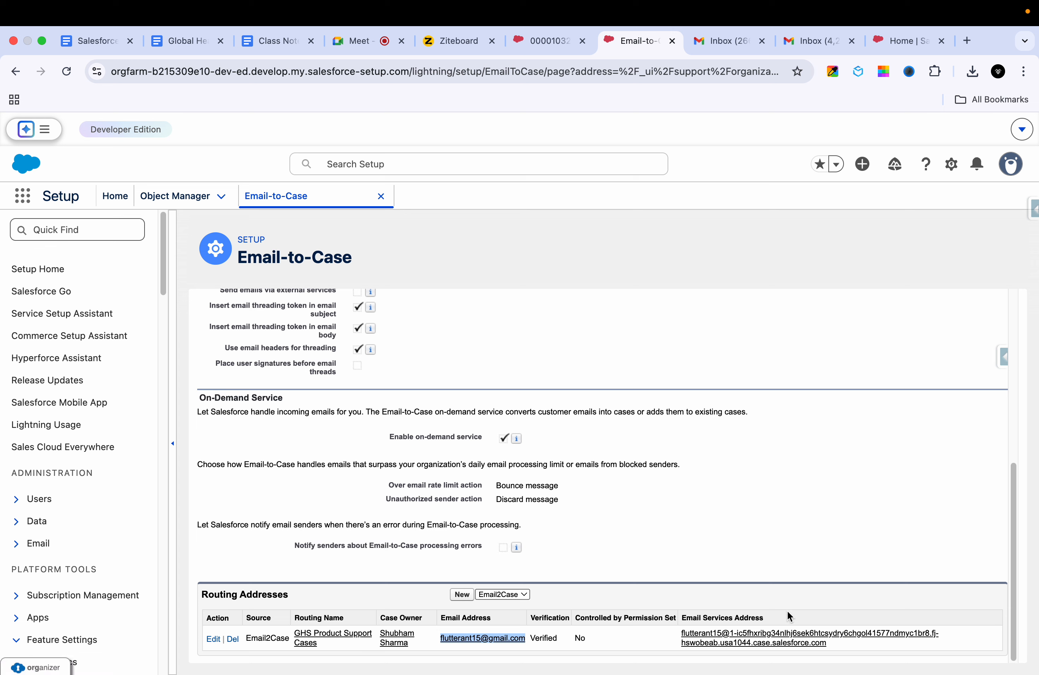
pyautogui.moveTo(832, 644); pyautogui.dragTo(679, 634)
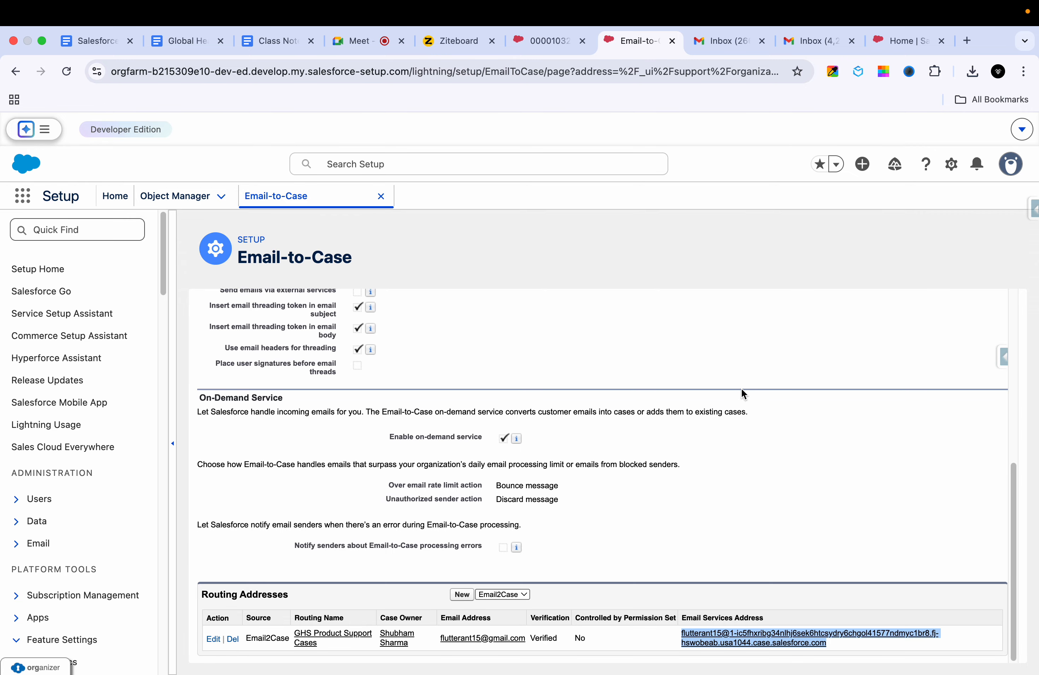
pyautogui.click(457, 47)
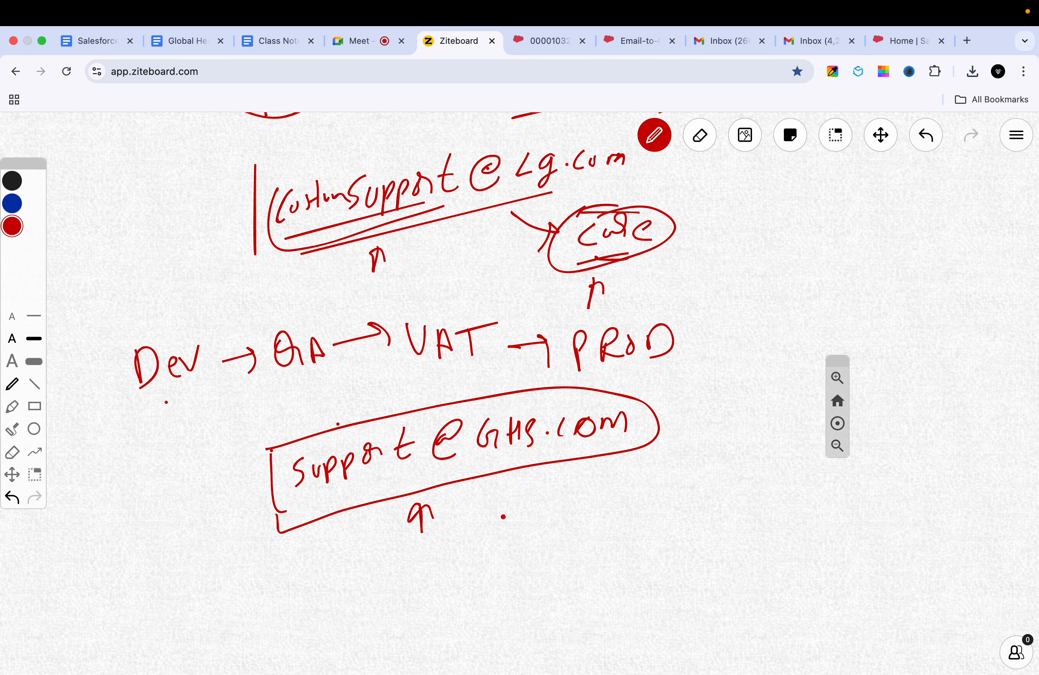
pyautogui.click(879, 145)
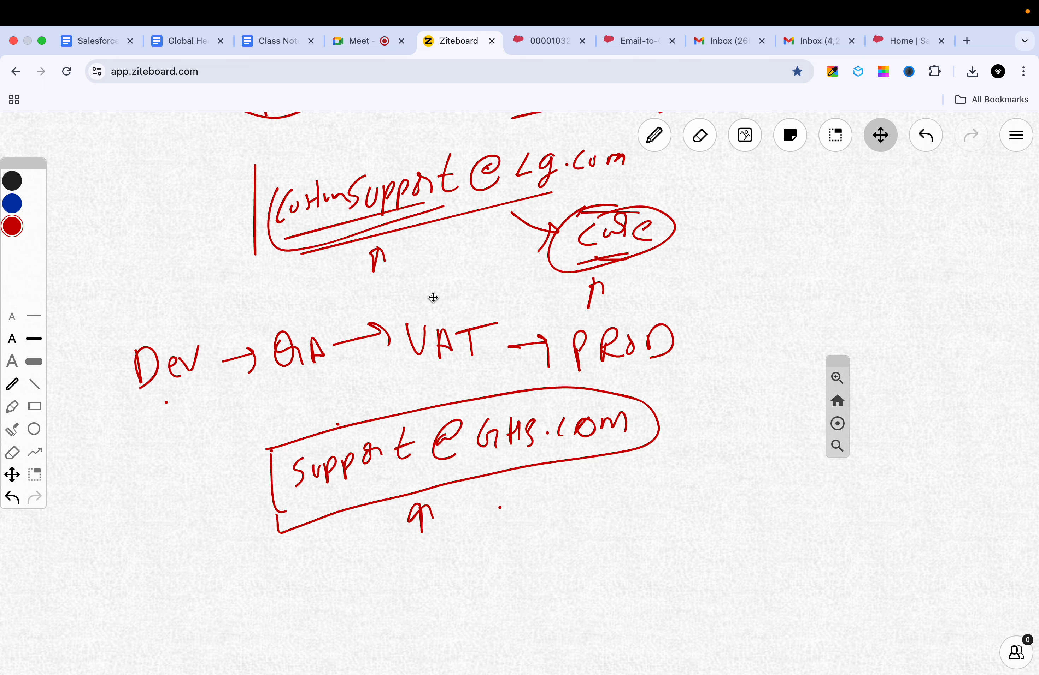
pyautogui.press('p')
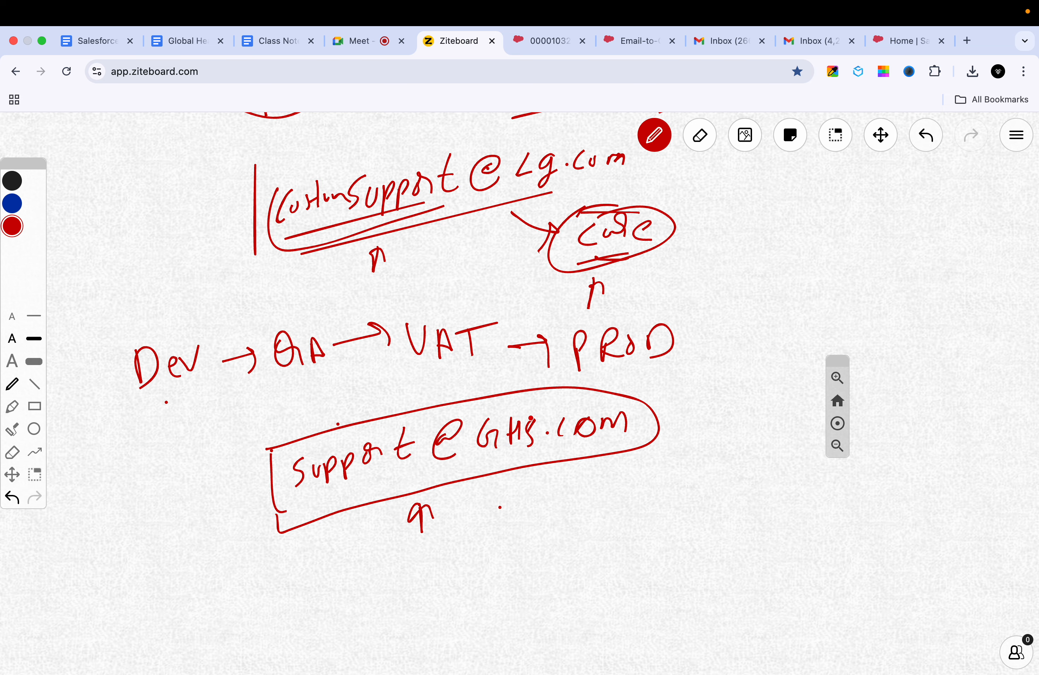
pyautogui.scroll(-2, 531, 418)
pyautogui.scroll(2, 530, 418)
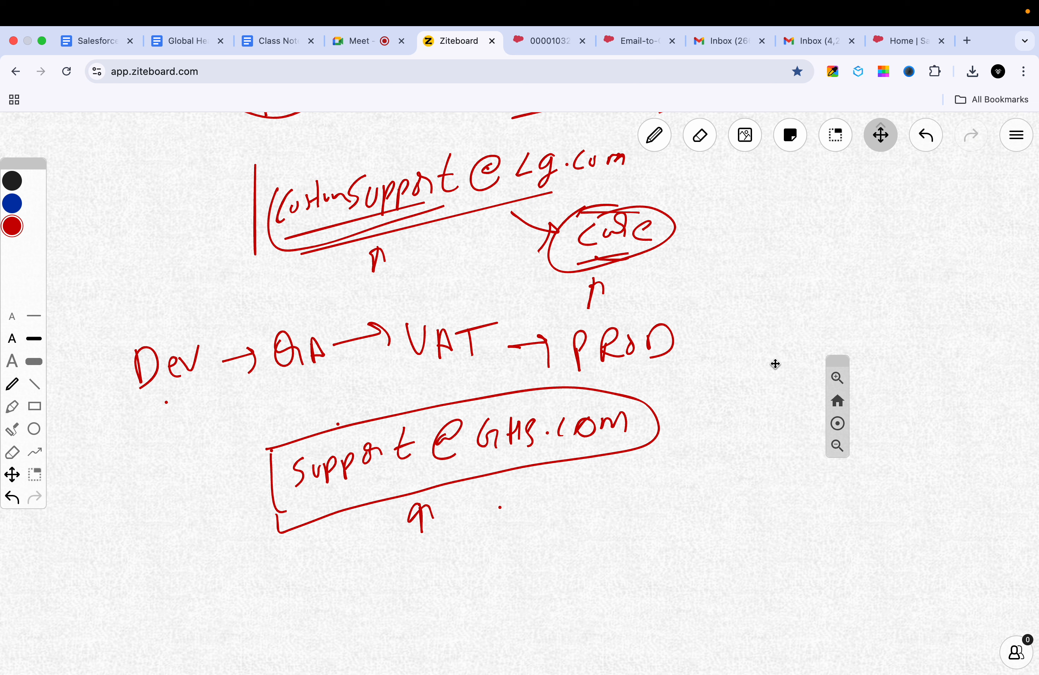
pyautogui.press('p')
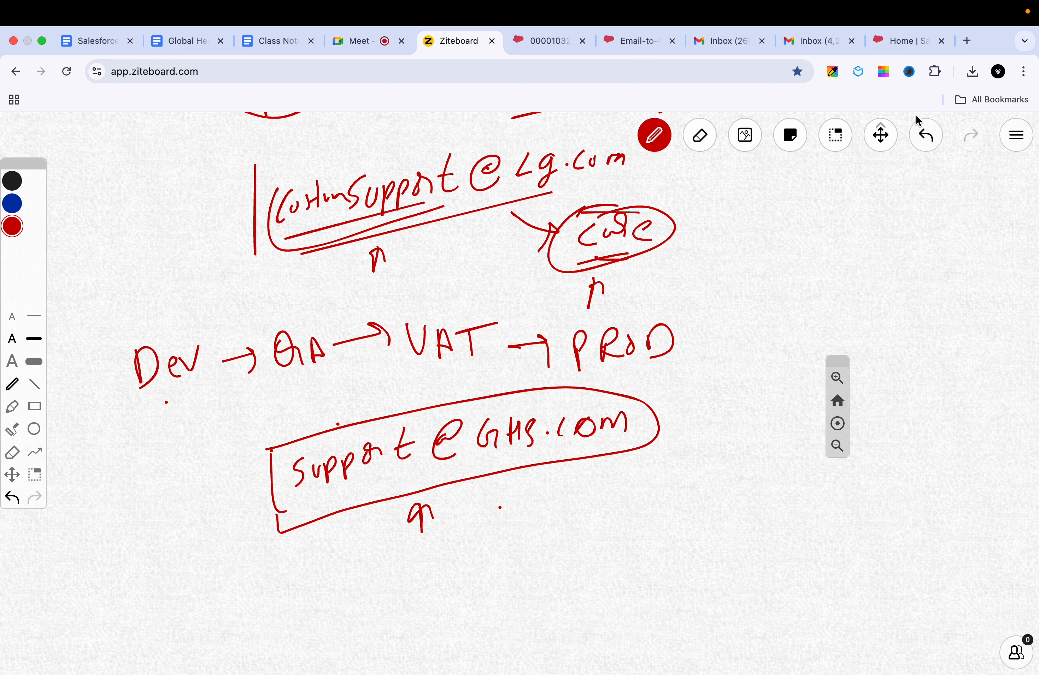
pyautogui.click(885, 135)
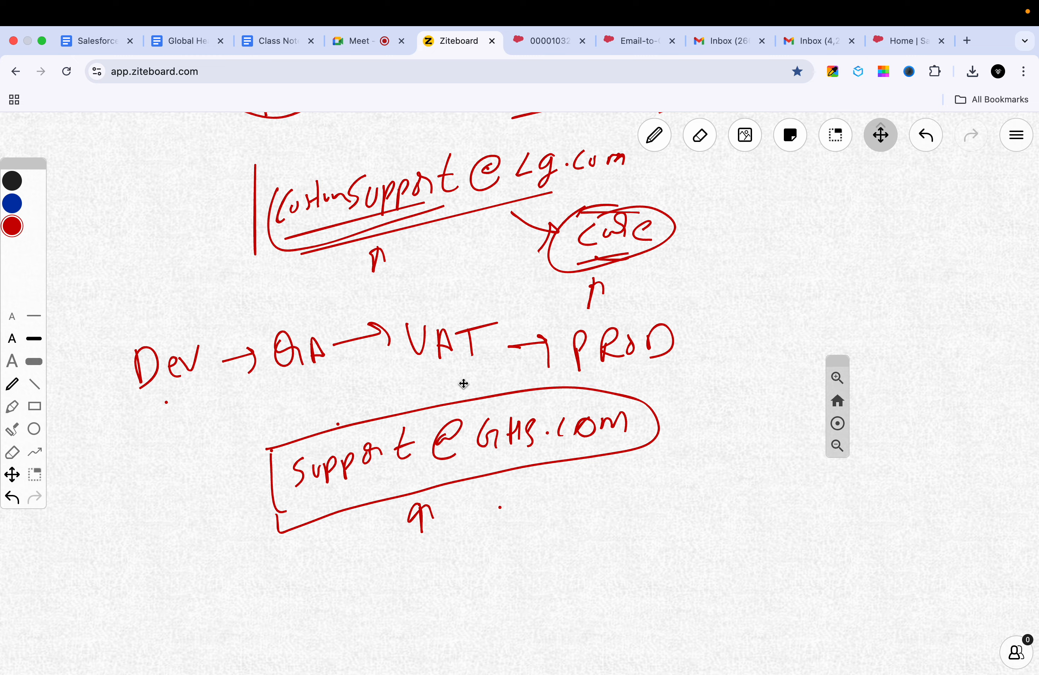
pyautogui.press('p')
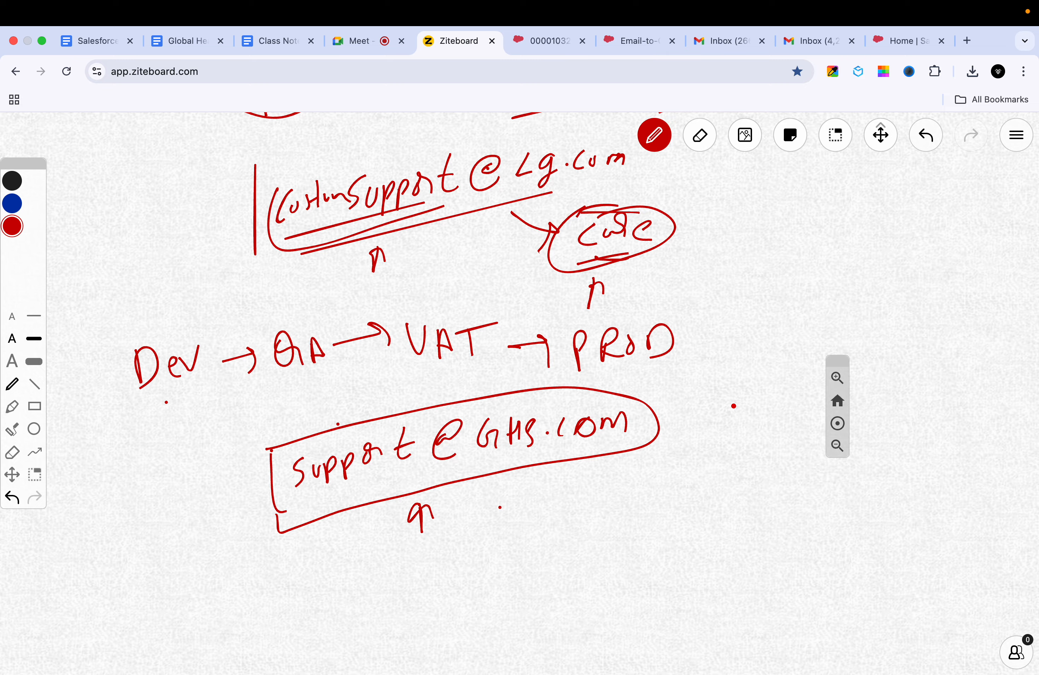
pyautogui.scroll(-1, 734, 407)
pyautogui.click(877, 148)
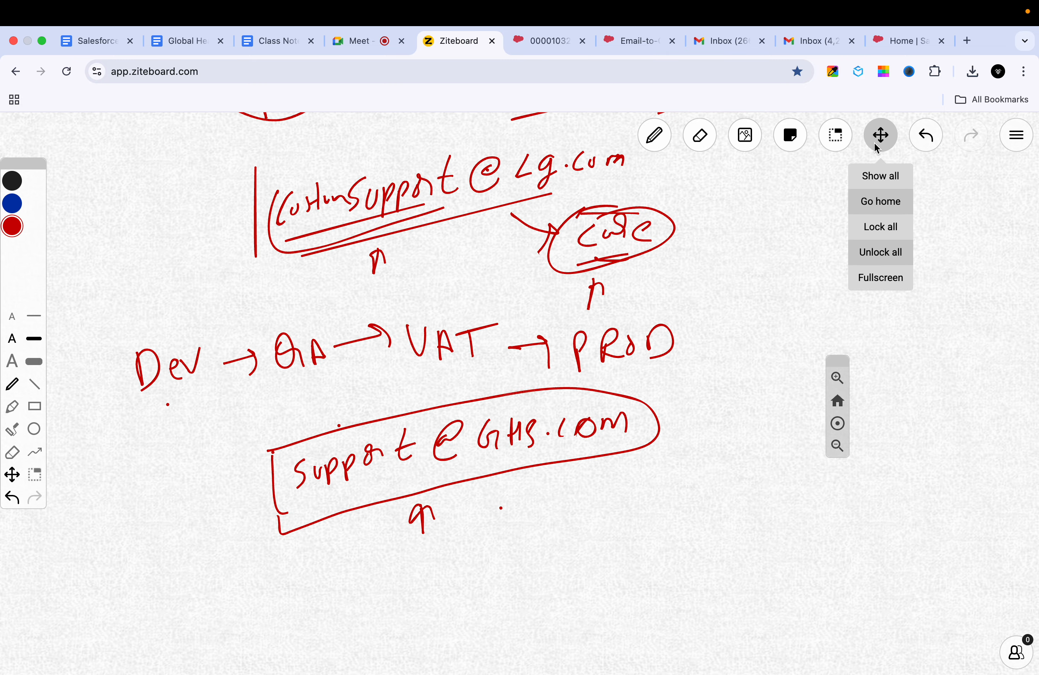
pyautogui.press('p')
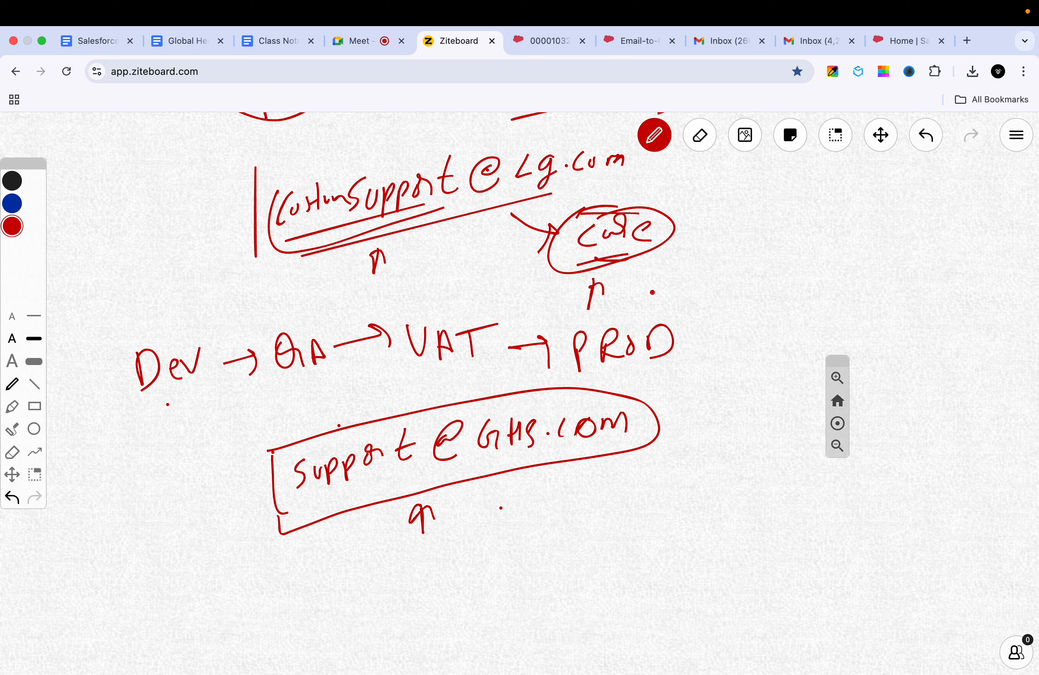
pyautogui.click(881, 136)
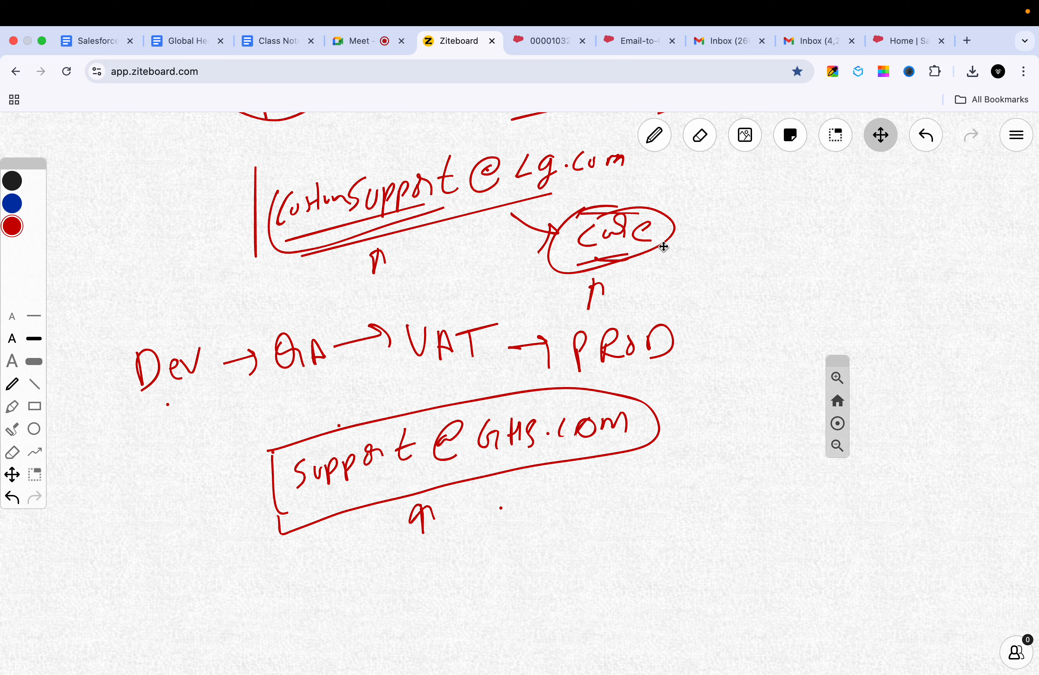
pyautogui.press('p')
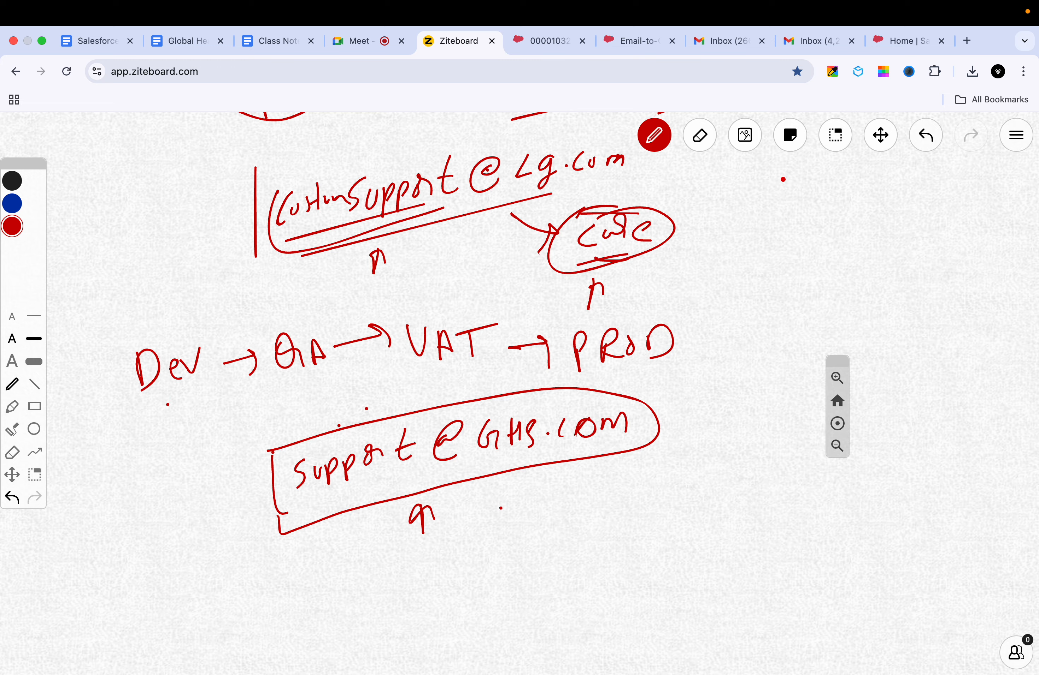
pyautogui.click(699, 135)
pyautogui.moveTo(438, 395)
pyautogui.mouseDown()
pyautogui.moveTo(376, 447)
pyautogui.moveTo(364, 443)
pyautogui.moveTo(571, 423)
pyautogui.moveTo(446, 501)
pyautogui.moveTo(326, 448)
pyautogui.moveTo(275, 457)
pyautogui.mouseUp()
pyautogui.press('p')
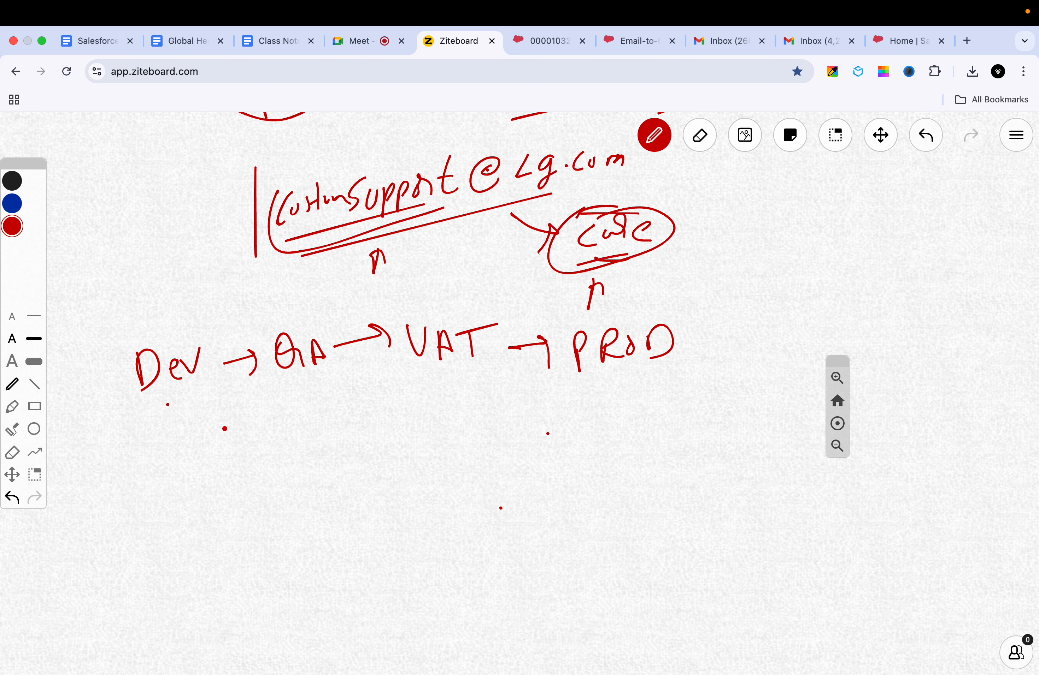
pyautogui.moveTo(226, 431); pyautogui.dragTo(215, 472)
pyautogui.click(243, 447)
pyautogui.moveTo(261, 439)
pyautogui.mouseDown()
pyautogui.moveTo(254, 456)
pyautogui.moveTo(316, 425)
pyautogui.mouseUp()
pyautogui.moveTo(308, 423)
pyautogui.mouseDown()
pyautogui.moveTo(312, 438)
pyautogui.moveTo(340, 423)
pyautogui.moveTo(351, 450)
pyautogui.moveTo(370, 430)
pyautogui.moveTo(380, 448)
pyautogui.mouseUp()
pyautogui.moveTo(394, 426)
pyautogui.mouseDown()
pyautogui.moveTo(387, 434)
pyautogui.moveTo(401, 426)
pyautogui.moveTo(403, 439)
pyautogui.mouseUp()
pyautogui.click(405, 393)
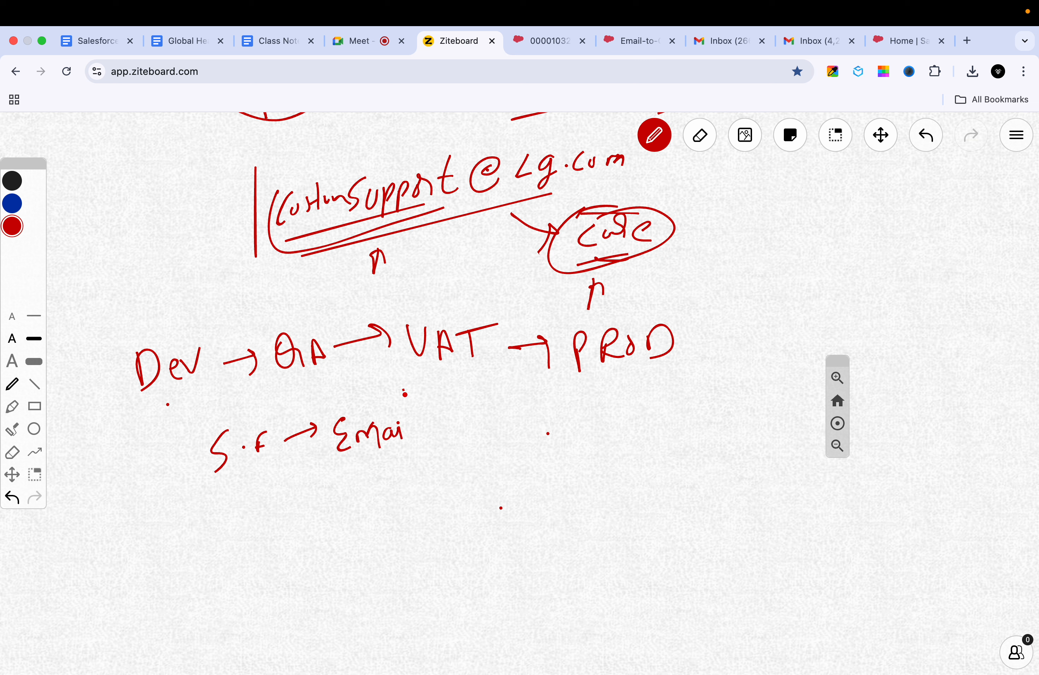
pyautogui.moveTo(403, 389); pyautogui.dragTo(413, 435)
# Step: Continue the line with '→ Long Address.'
pyautogui.moveTo(424, 420)
pyautogui.mouseDown()
pyautogui.moveTo(459, 405)
pyautogui.moveTo(460, 431)
pyautogui.mouseUp()
pyautogui.moveTo(510, 392); pyautogui.dragTo(518, 422)
pyautogui.moveTo(524, 411); pyautogui.dragTo(525, 415)
pyautogui.moveTo(531, 414); pyautogui.dragTo(541, 424)
pyautogui.moveTo(559, 407); pyautogui.dragTo(544, 442)
pyautogui.moveTo(605, 397)
pyautogui.mouseDown()
pyautogui.moveTo(599, 425)
pyautogui.moveTo(614, 413)
pyautogui.mouseUp()
pyautogui.moveTo(599, 413)
pyautogui.mouseDown()
pyautogui.moveTo(663, 381)
pyautogui.moveTo(686, 397)
pyautogui.moveTo(714, 394)
pyautogui.mouseUp()
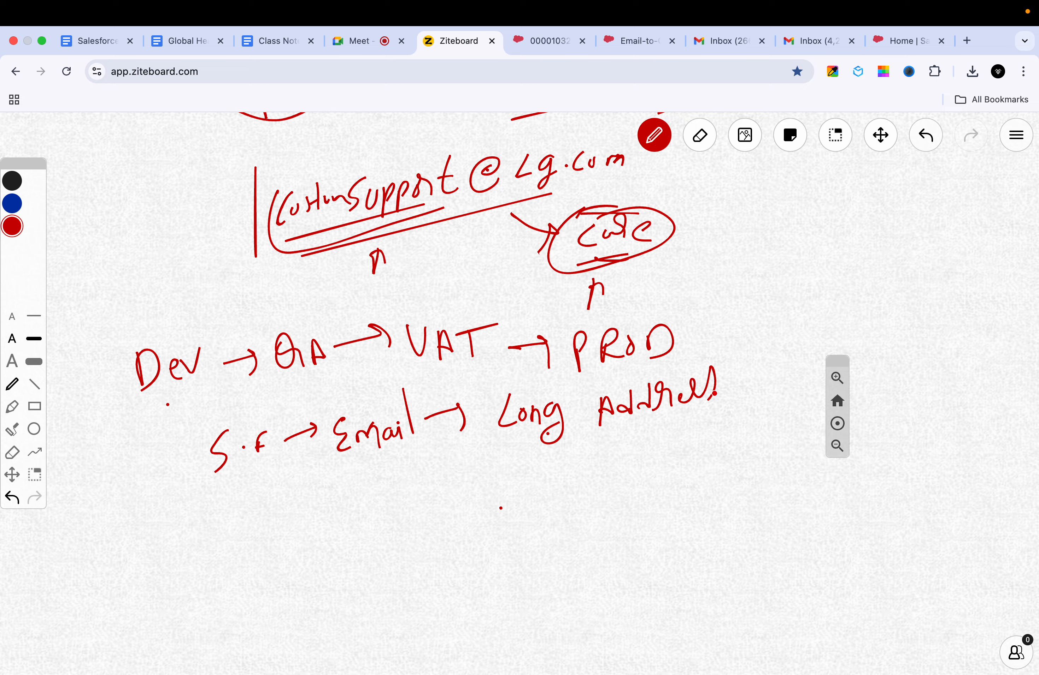
pyautogui.click(733, 390)
# Step: Draw an X beneath Long Address with a short 'USR' note beside it
pyautogui.moveTo(574, 443); pyautogui.dragTo(616, 477)
pyautogui.moveTo(606, 432); pyautogui.dragTo(582, 487)
pyautogui.moveTo(632, 445)
pyautogui.mouseDown()
pyautogui.moveTo(641, 471)
pyautogui.moveTo(649, 445)
pyautogui.mouseUp()
pyautogui.moveTo(664, 441)
pyautogui.mouseDown()
pyautogui.moveTo(655, 467)
pyautogui.moveTo(678, 436)
pyautogui.moveTo(690, 459)
pyautogui.mouseUp()
pyautogui.click(662, 459)
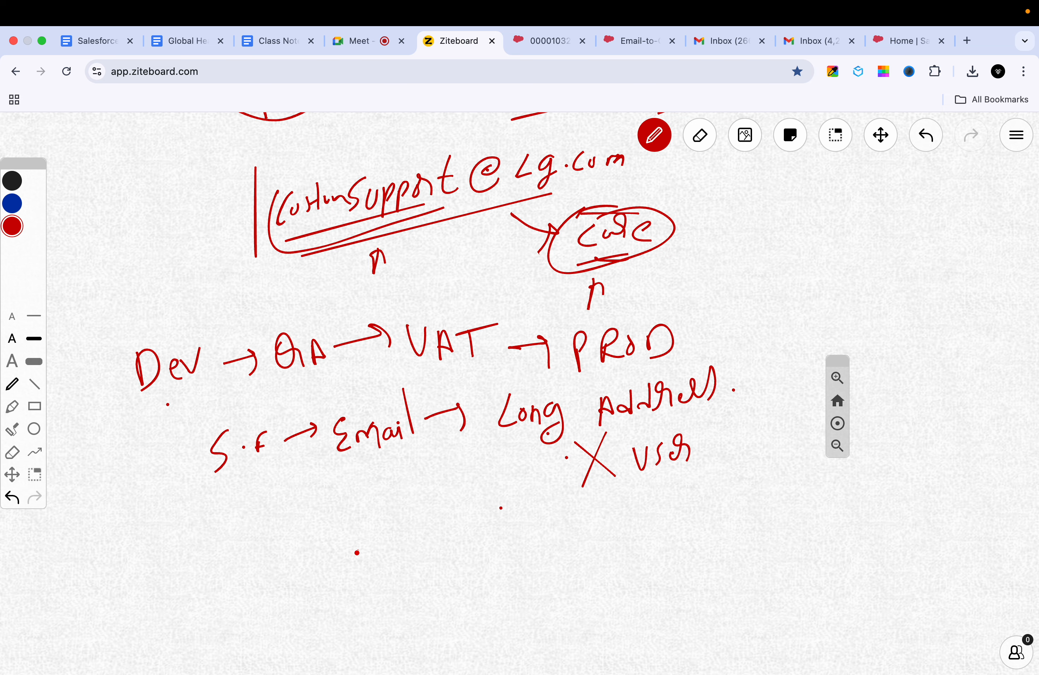
# Step: Draw a curved arrow from the support address up to Long, labelled 'Forward'
pyautogui.moveTo(360, 550)
pyautogui.mouseDown()
pyautogui.moveTo(351, 583)
pyautogui.moveTo(438, 521)
pyautogui.moveTo(468, 528)
pyautogui.moveTo(458, 538)
pyautogui.moveTo(495, 538)
pyautogui.moveTo(577, 512)
pyautogui.moveTo(589, 517)
pyautogui.mouseUp()
pyautogui.moveTo(488, 577)
pyautogui.mouseDown()
pyautogui.moveTo(492, 620)
pyautogui.moveTo(505, 597)
pyautogui.mouseUp()
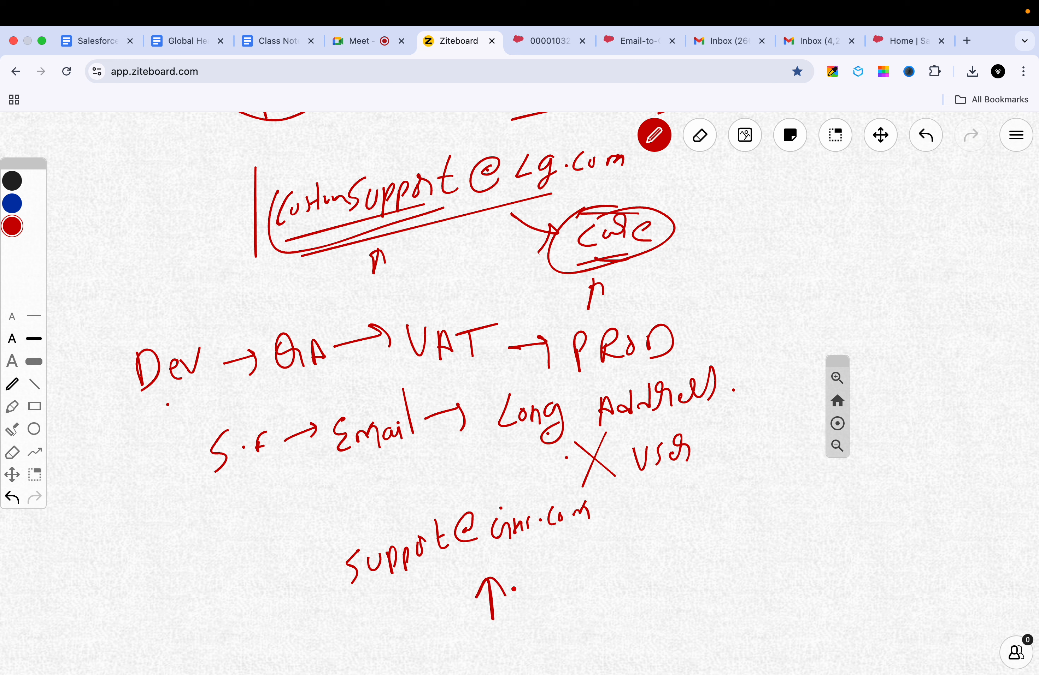
pyautogui.moveTo(410, 517)
pyautogui.mouseDown()
pyautogui.moveTo(417, 493)
pyautogui.moveTo(502, 442)
pyautogui.moveTo(502, 458)
pyautogui.mouseUp()
pyautogui.moveTo(383, 488)
pyautogui.mouseDown()
pyautogui.moveTo(376, 503)
pyautogui.moveTo(450, 432)
pyautogui.moveTo(455, 443)
pyautogui.mouseUp()
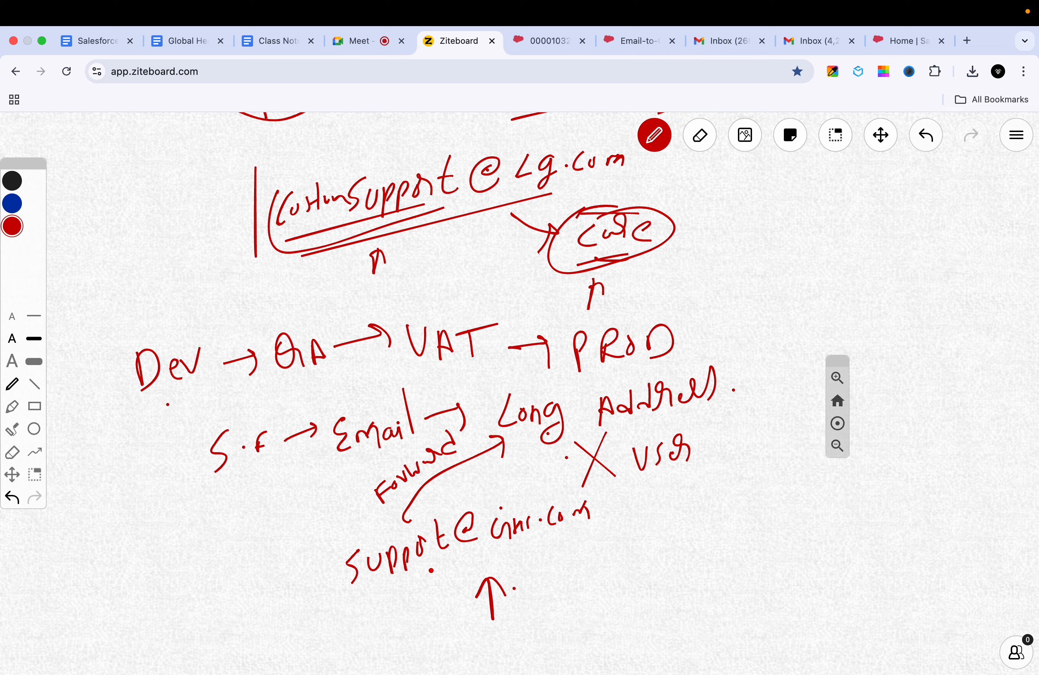
# Step: Circle the handwritten support address and underline 'Long Address'
pyautogui.moveTo(357, 536)
pyautogui.mouseDown()
pyautogui.moveTo(498, 556)
pyautogui.moveTo(404, 543)
pyautogui.moveTo(406, 522)
pyautogui.mouseUp()
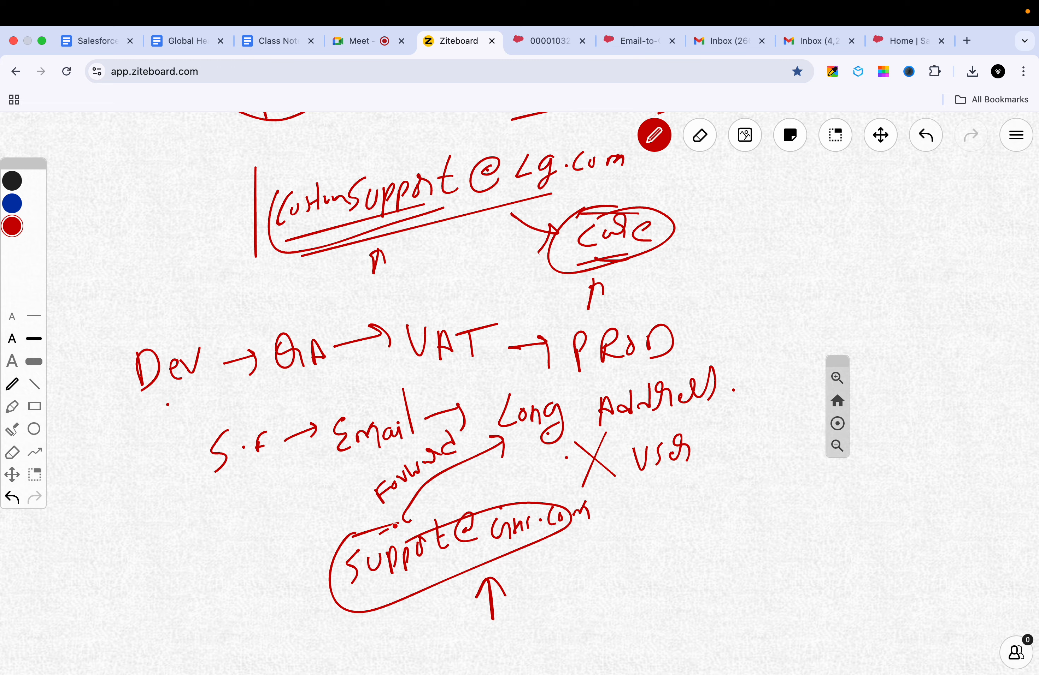
pyautogui.moveTo(379, 534); pyautogui.dragTo(466, 508)
pyautogui.moveTo(537, 430); pyautogui.dragTo(649, 409)
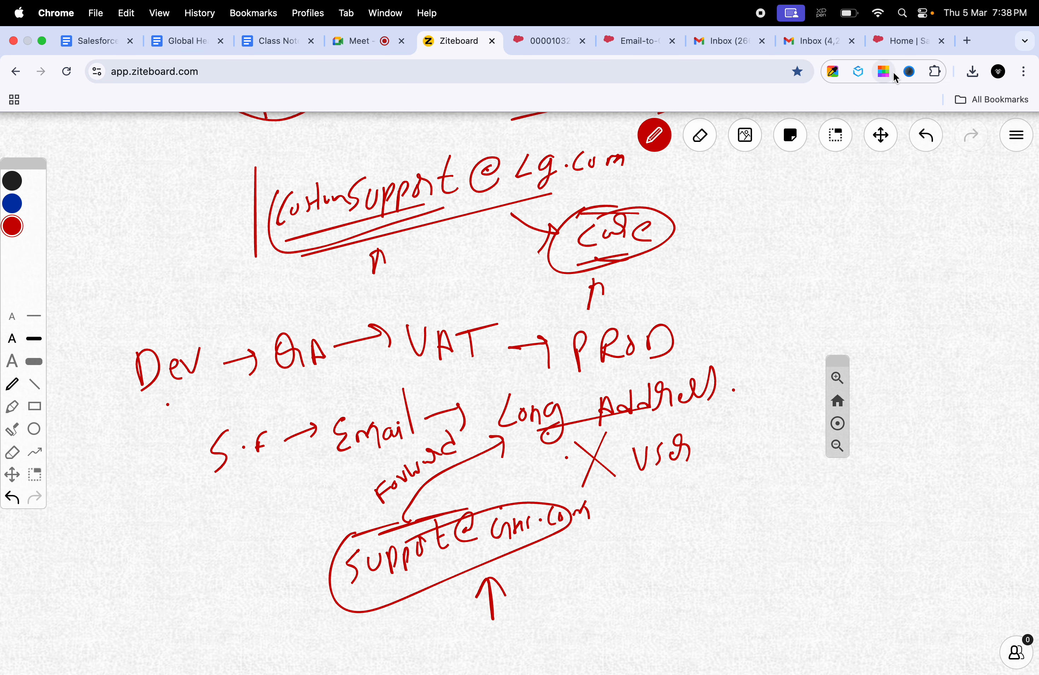
pyautogui.click(586, 411)
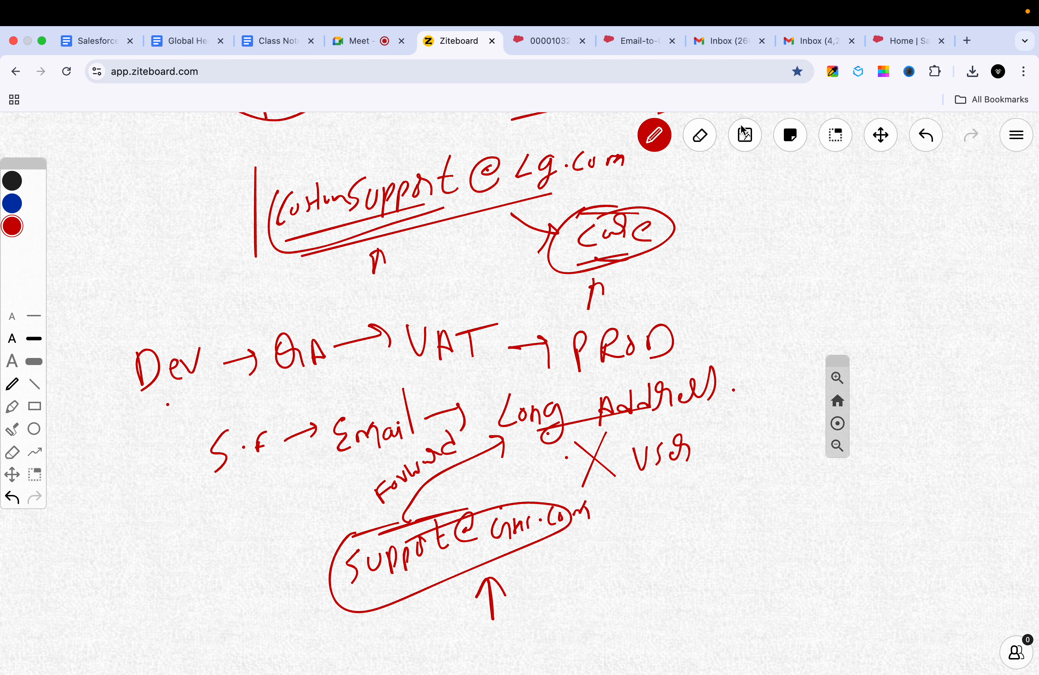
# Step: Switch to the second Gmail account's inbox and open its full settings
pyautogui.click(811, 41)
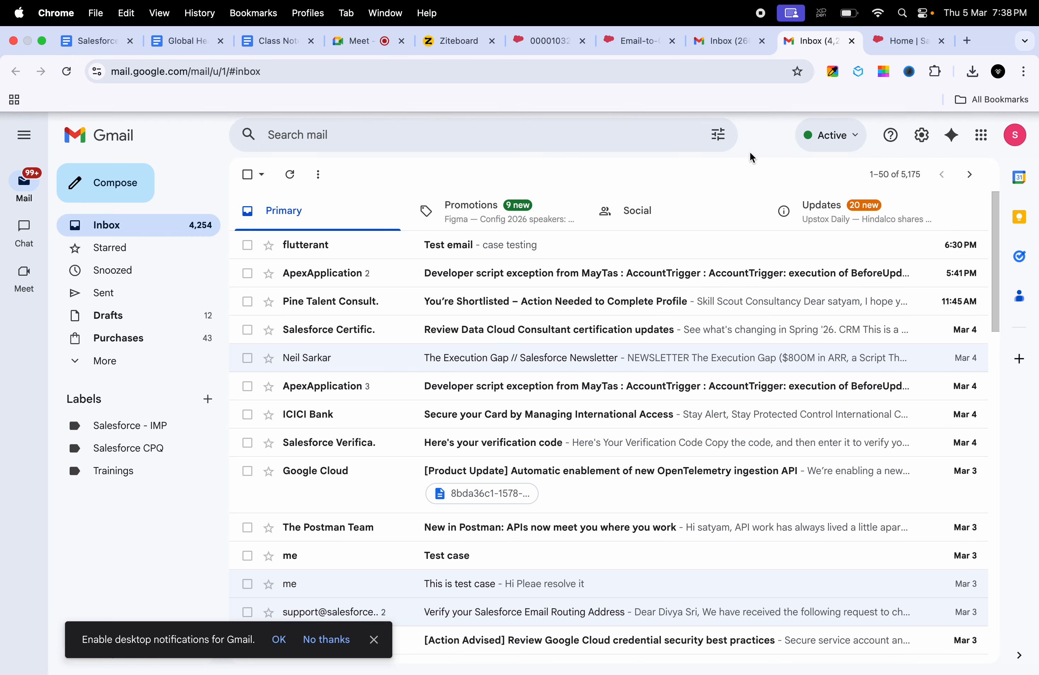
pyautogui.click(721, 44)
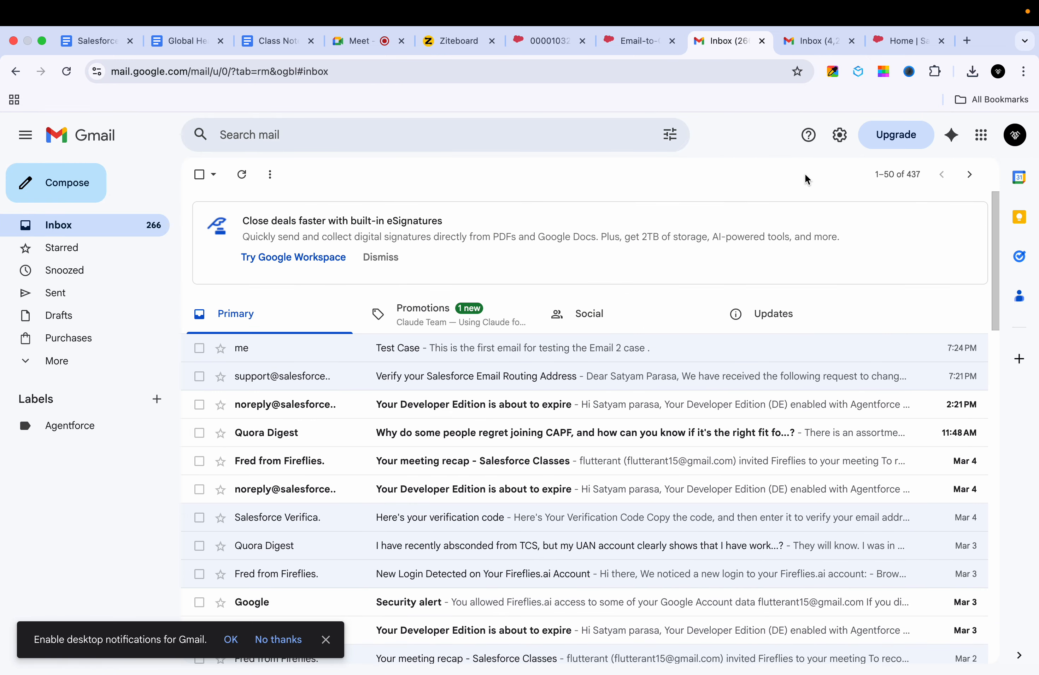
pyautogui.click(1026, 138)
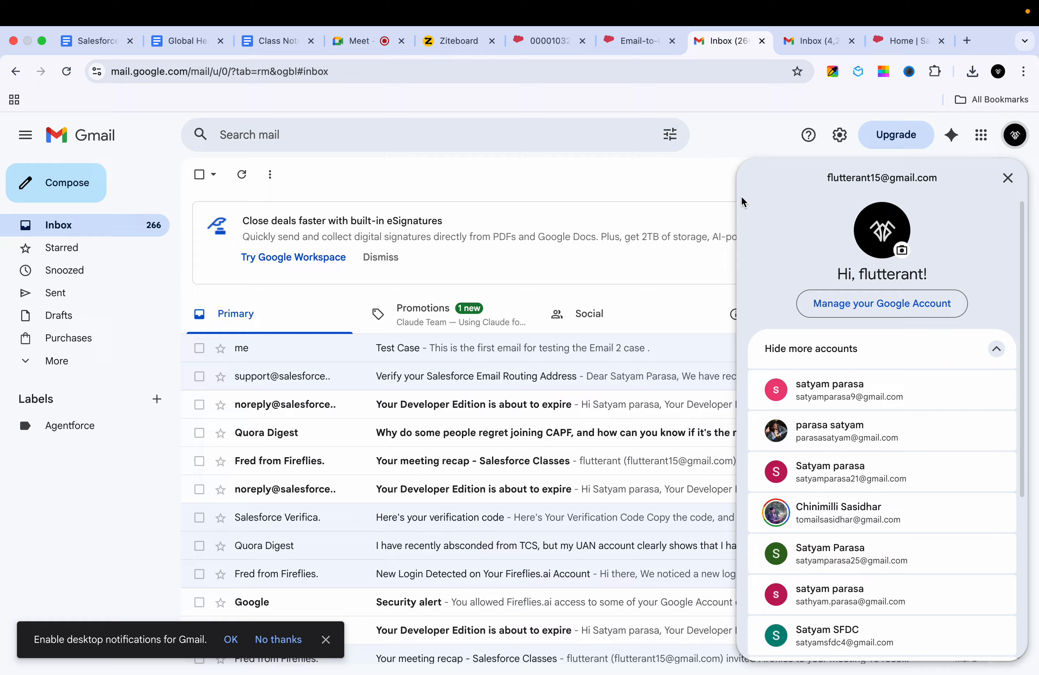
pyautogui.click(712, 195)
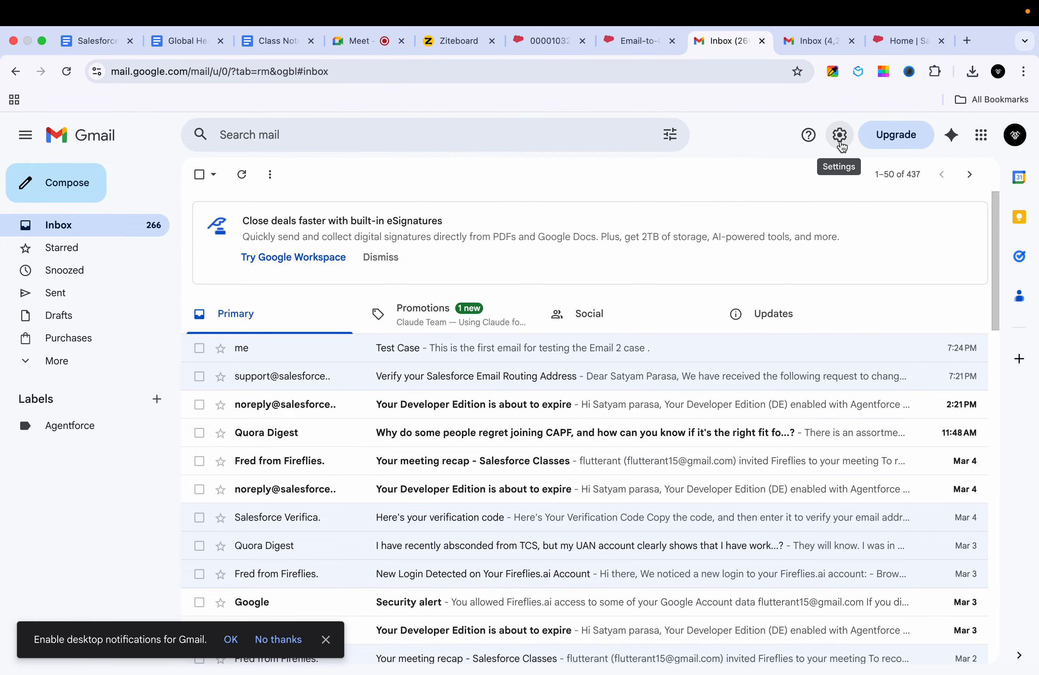
pyautogui.click(839, 142)
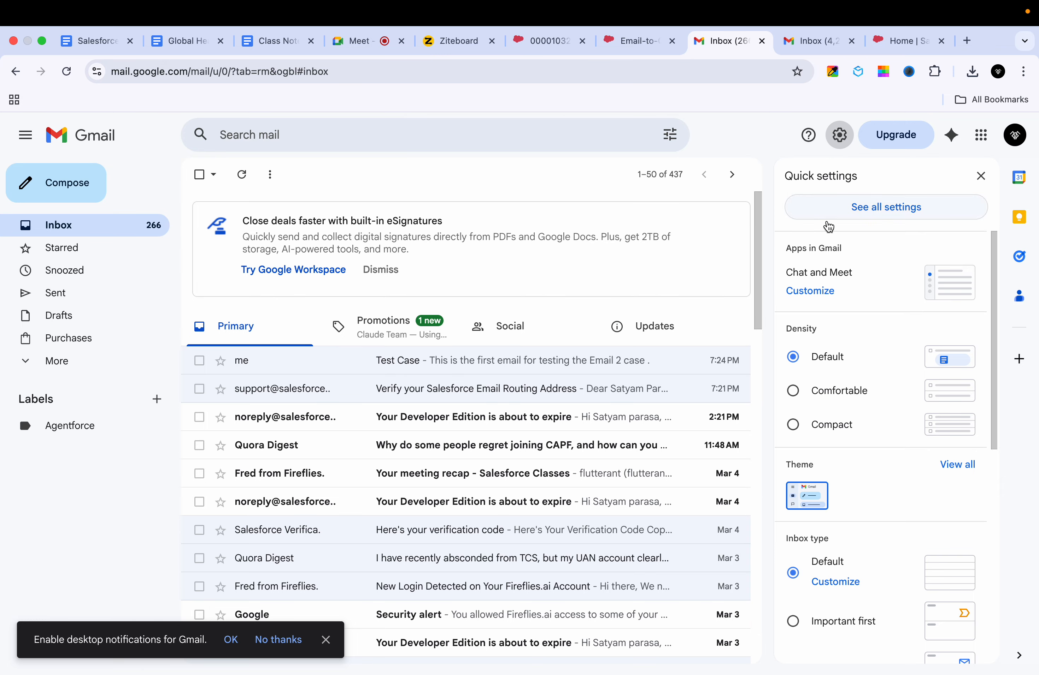
pyautogui.click(879, 216)
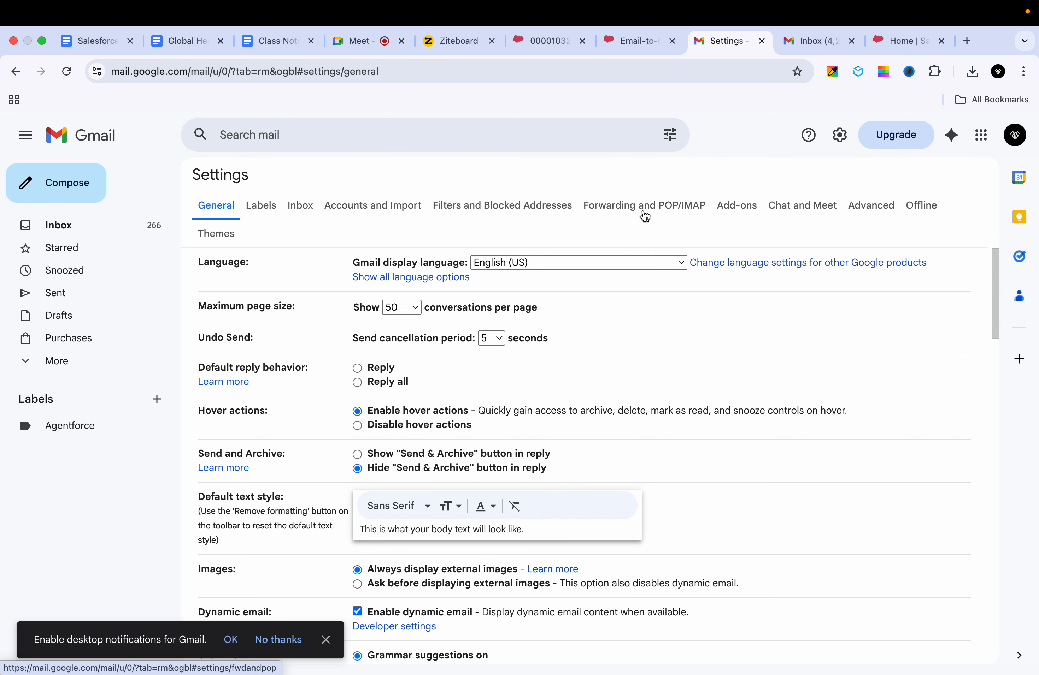
# Step: Open Gmail's Forwarding and POP/IMAP settings and look at the forwarding address list
pyautogui.click(644, 216)
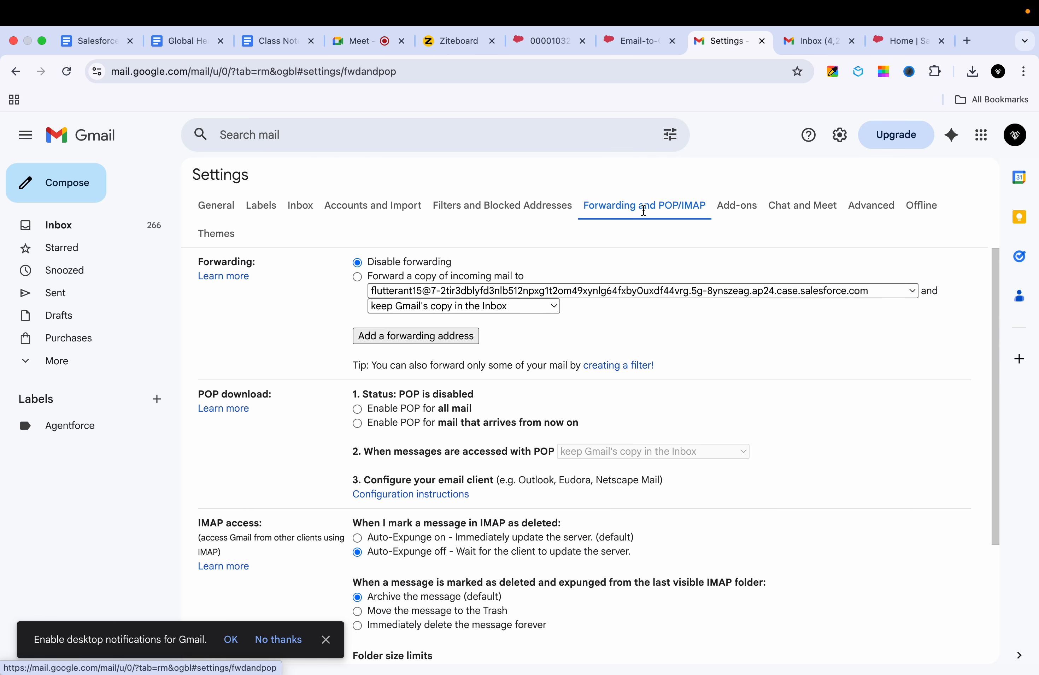
pyautogui.click(598, 291)
pyautogui.click(595, 293)
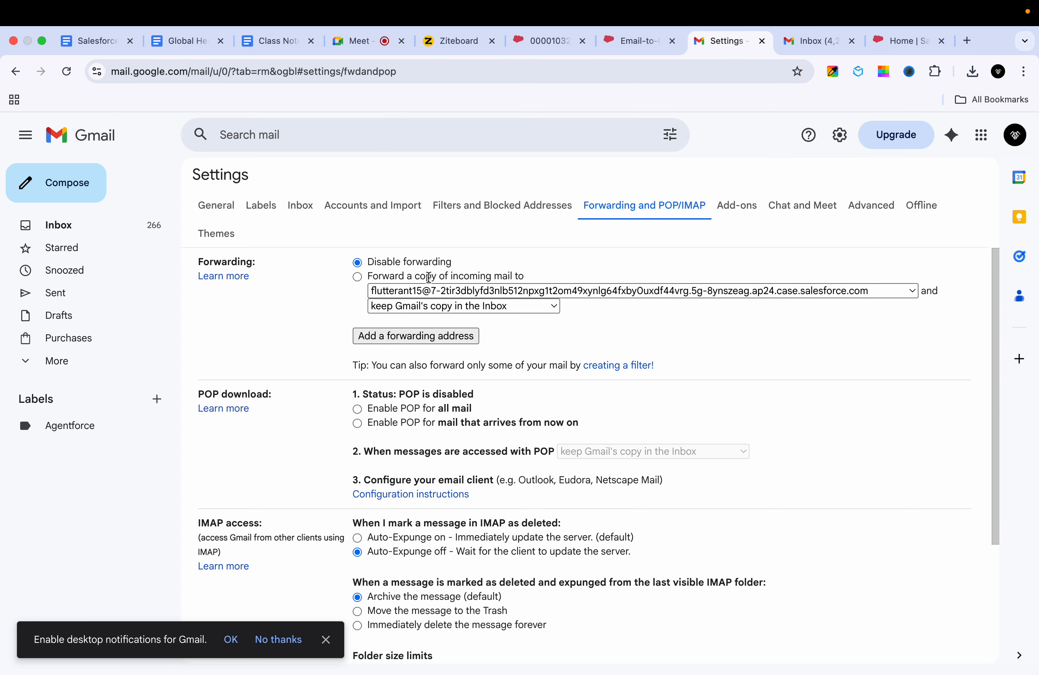
# Step: Forward incoming mail to the existing Salesforce case address, then return to Email-to-Case setup
pyautogui.click(357, 277)
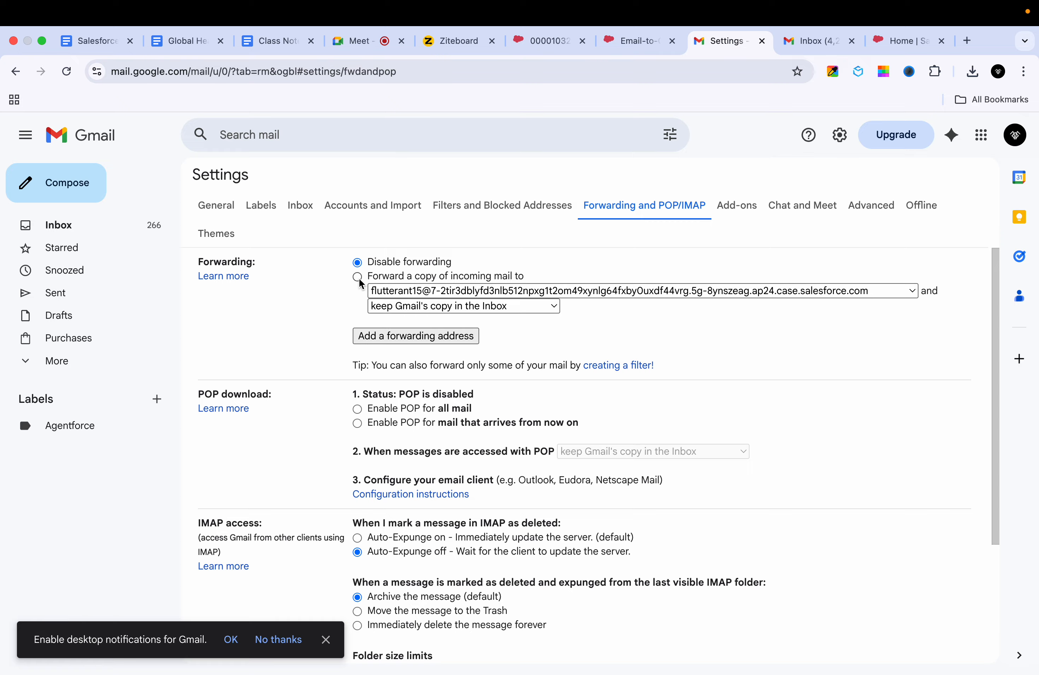
pyautogui.click(424, 292)
pyautogui.click(442, 295)
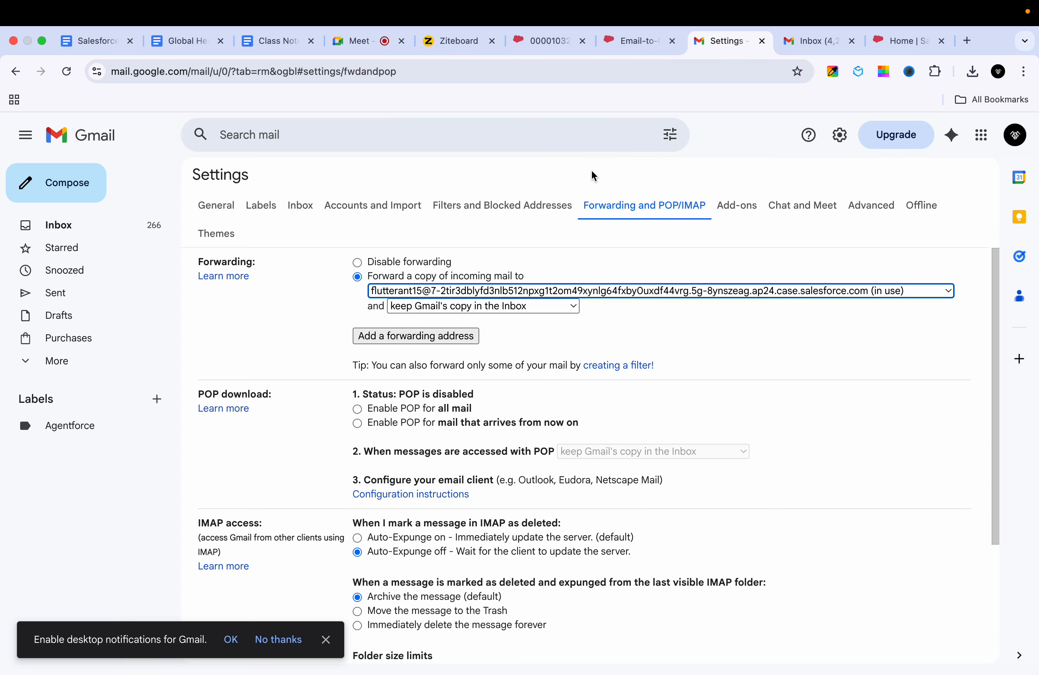
pyautogui.click(741, 294)
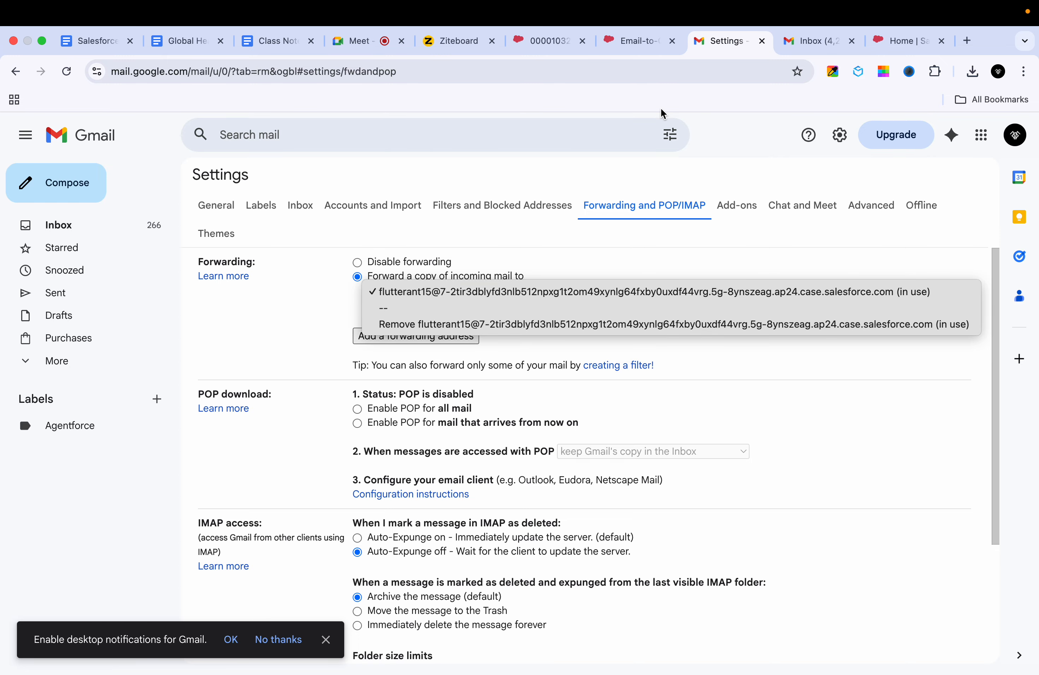
pyautogui.click(634, 45)
pyautogui.click(634, 45)
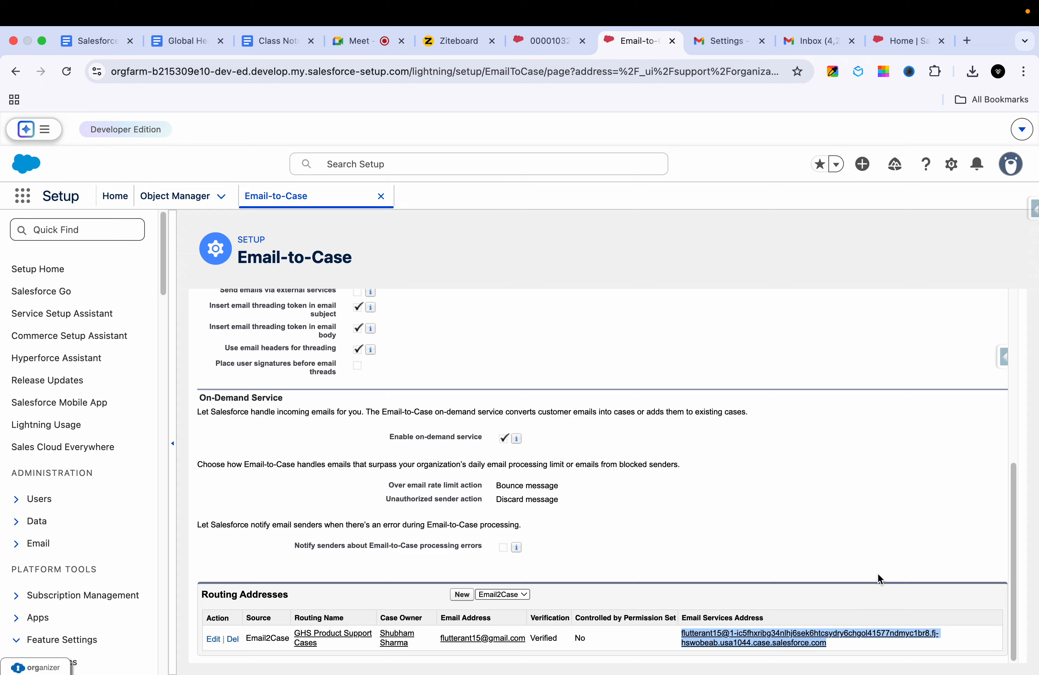
# Step: Copy the Email Services Address and search for it on Gmail's forwarding page
pyautogui.tripleClick(866, 648)
pyautogui.click(719, 41)
pyautogui.hotkey('ctrl', 'f')
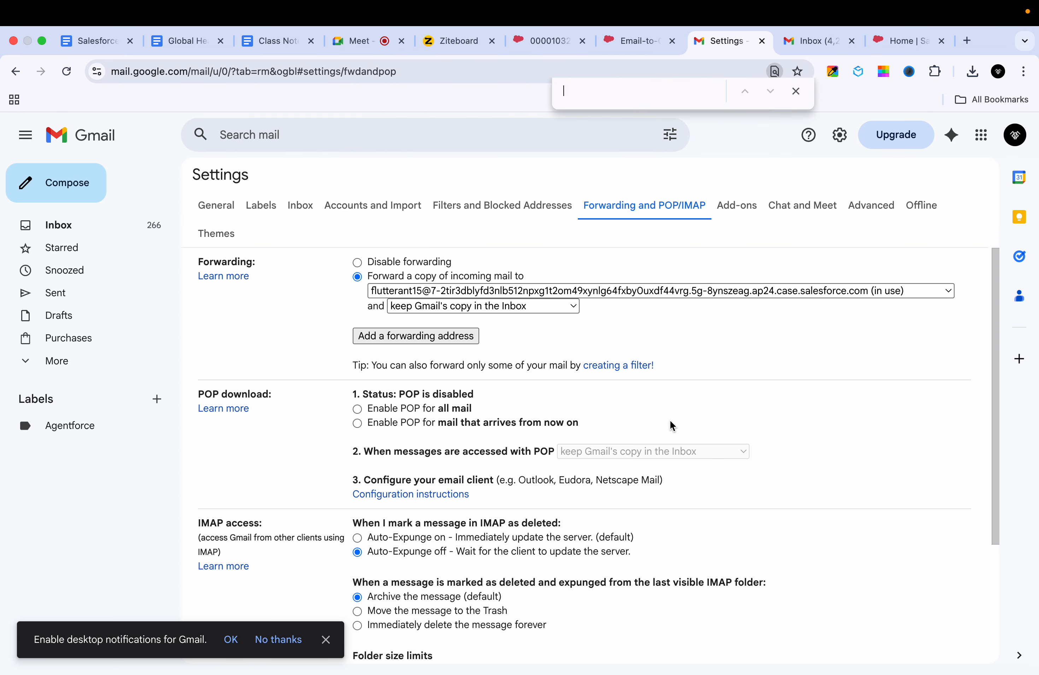
pyautogui.hotkey('ctrl', 'v')
# Step: Remove the old Salesforce case forwarding address from Gmail
pyautogui.click(569, 287)
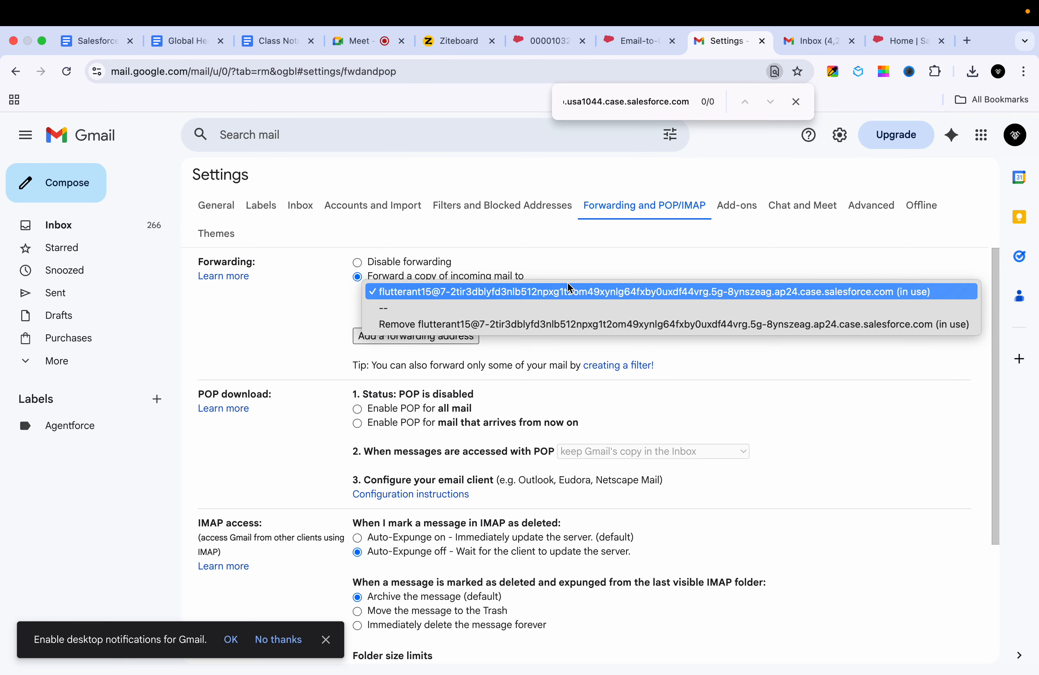
pyautogui.click(514, 328)
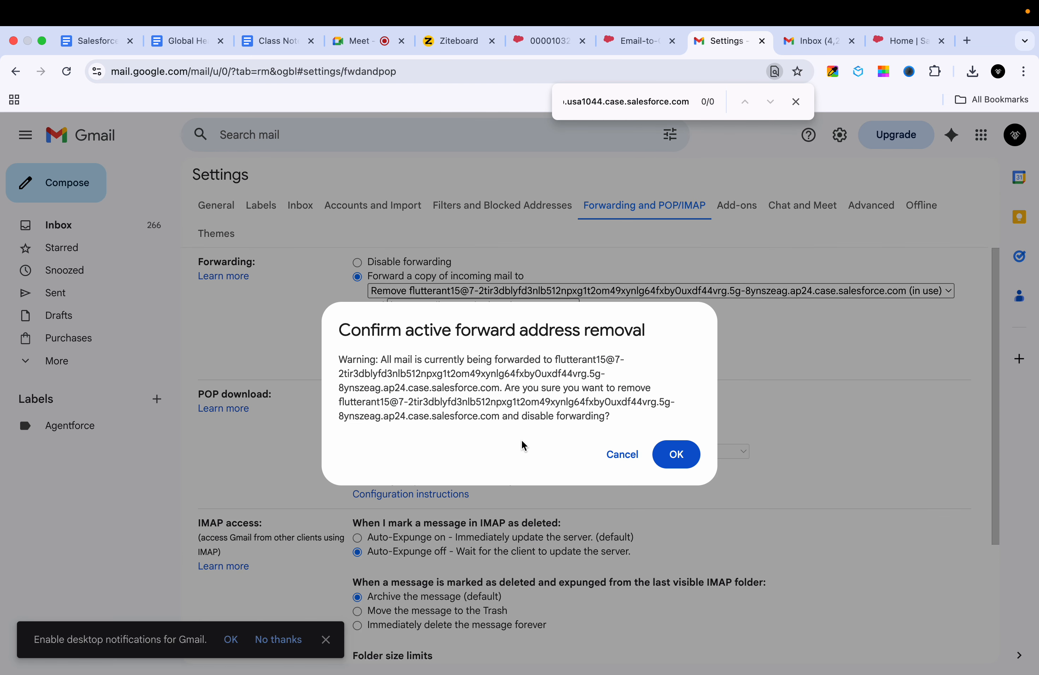
pyautogui.click(674, 462)
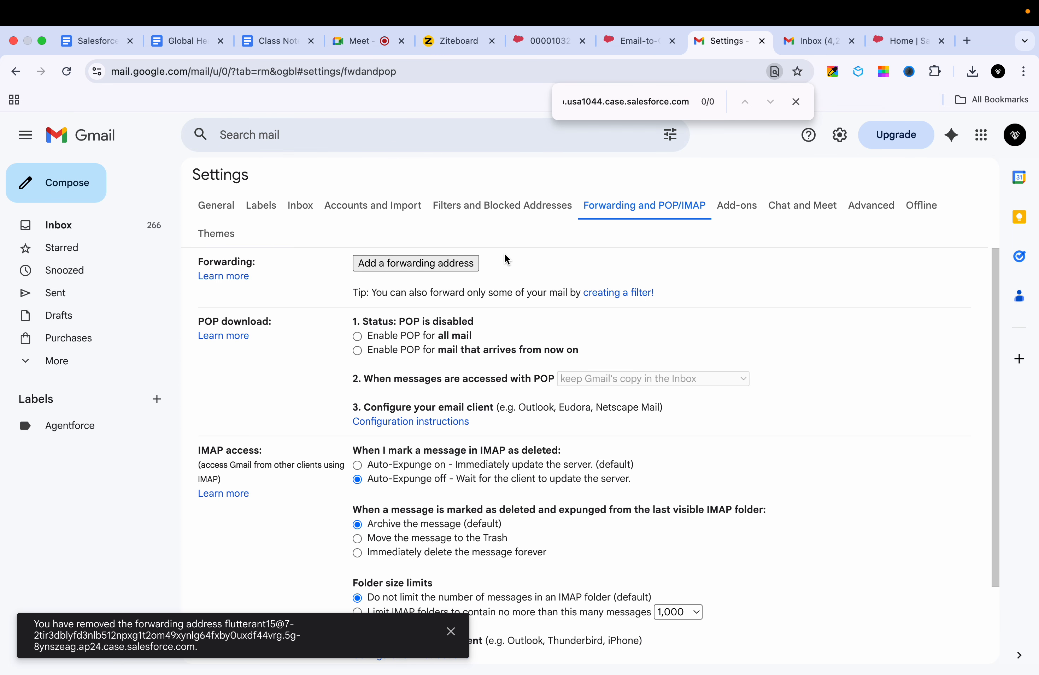
# Step: Add the copied Salesforce services address for forwarding and verify identity with a phone passkey
pyautogui.click(385, 272)
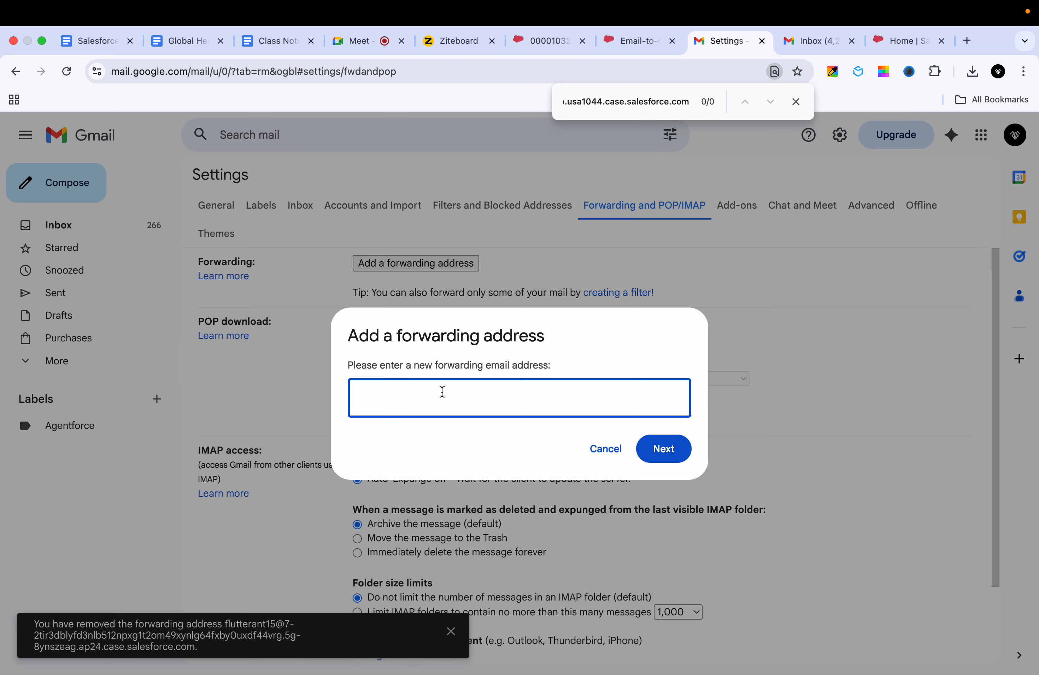
pyautogui.press('super+v')
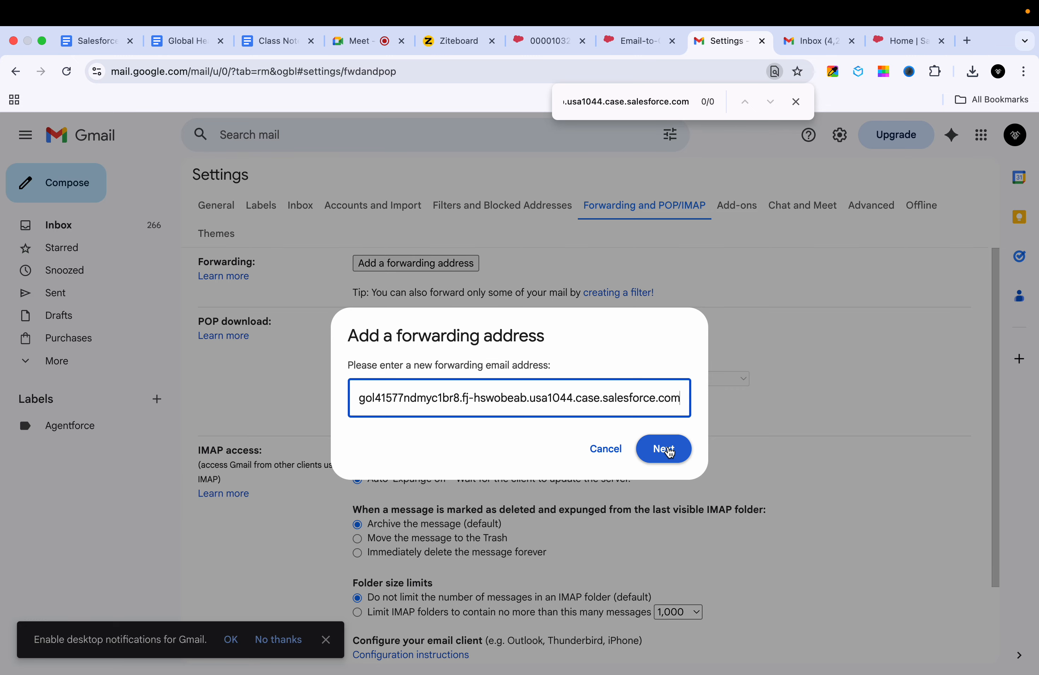
pyautogui.click(664, 450)
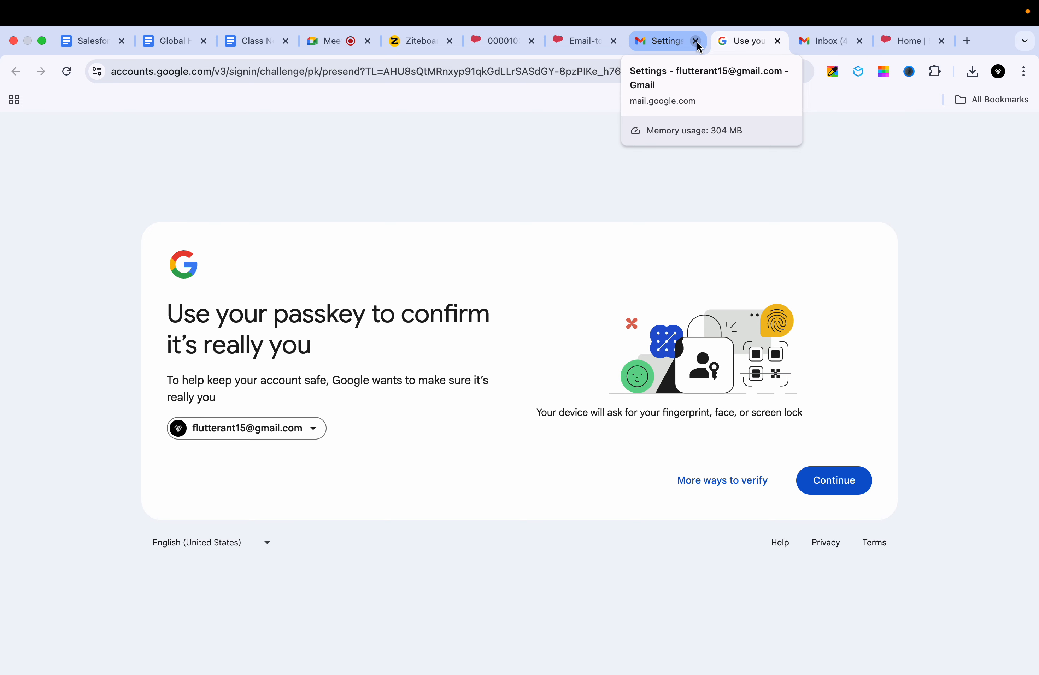
pyautogui.click(826, 496)
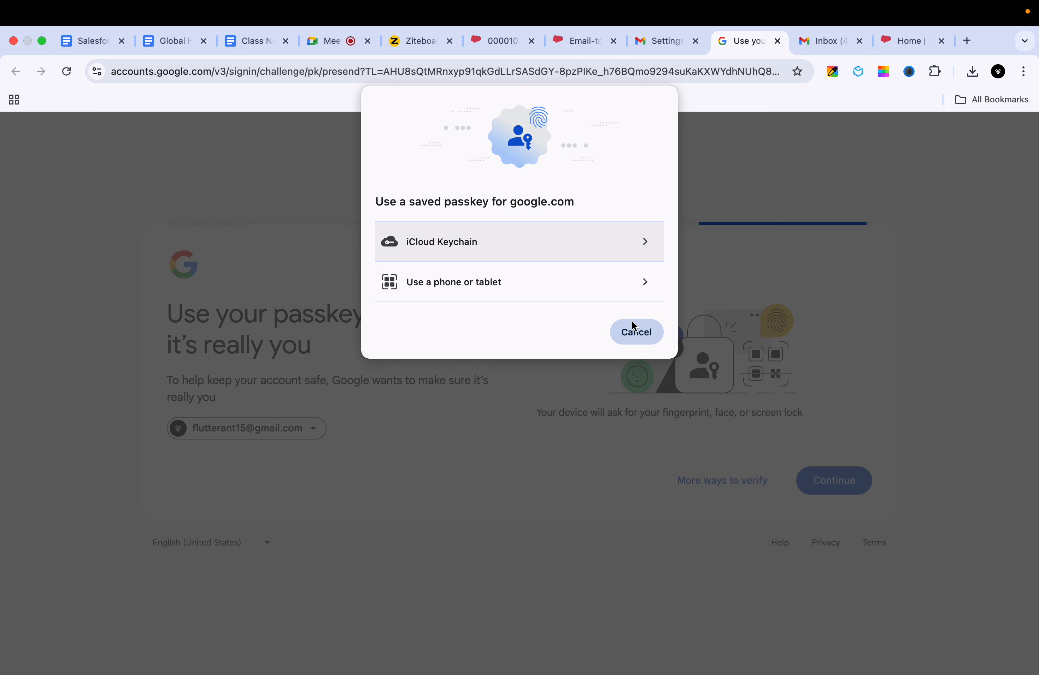
pyautogui.click(535, 292)
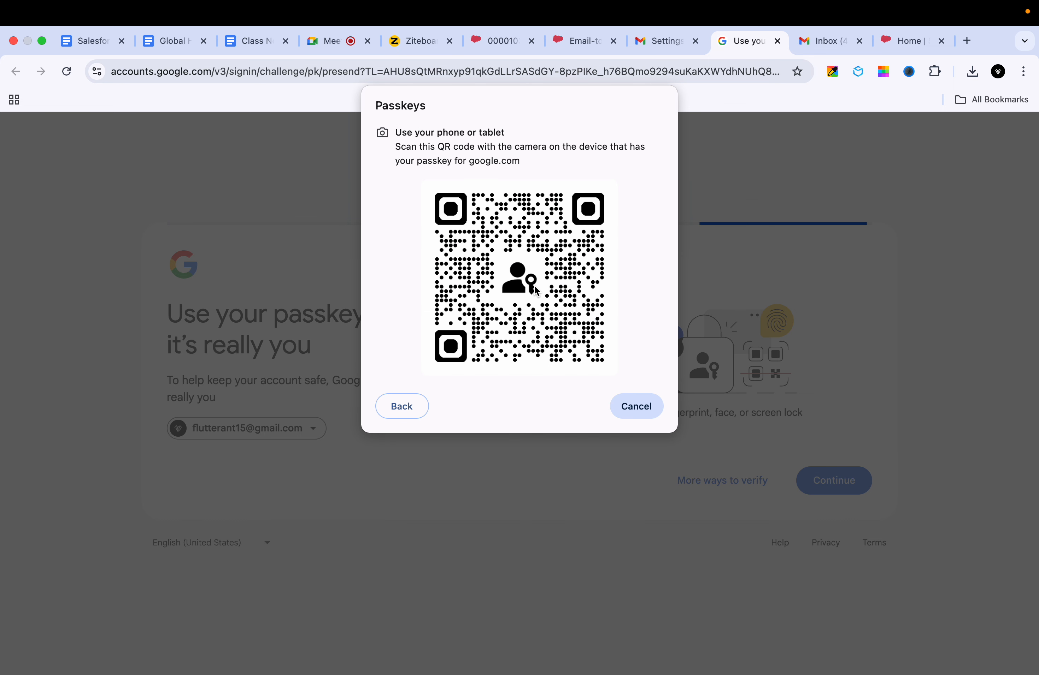
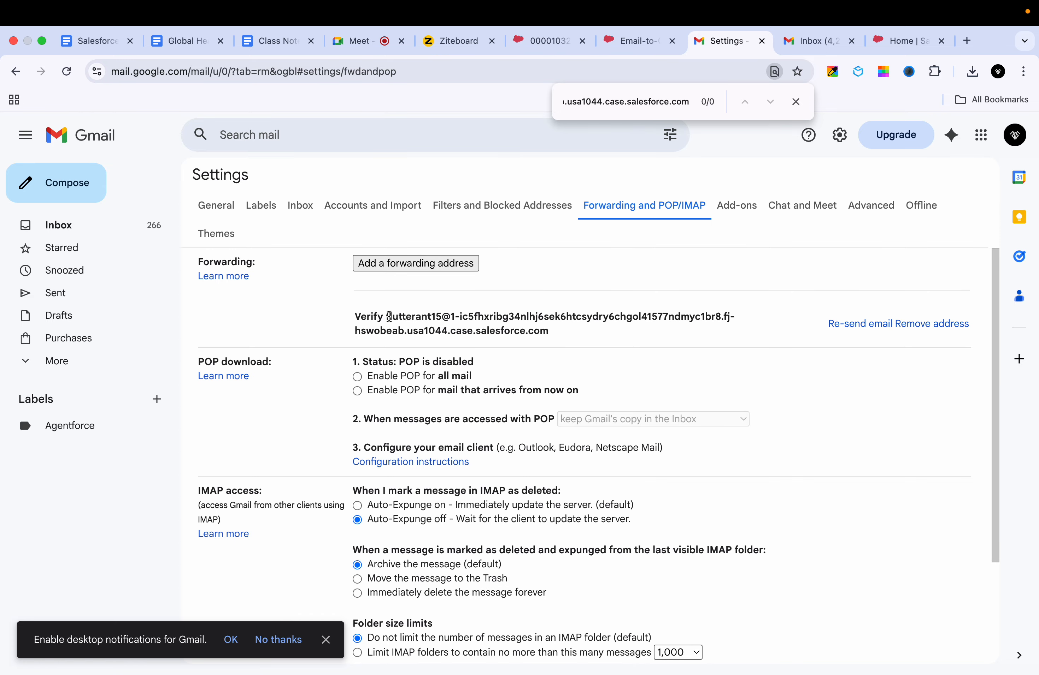
# Step: Select the Email-to-Case routing address in Salesforce and the pending forwarding address in Gmail
pyautogui.click(642, 41)
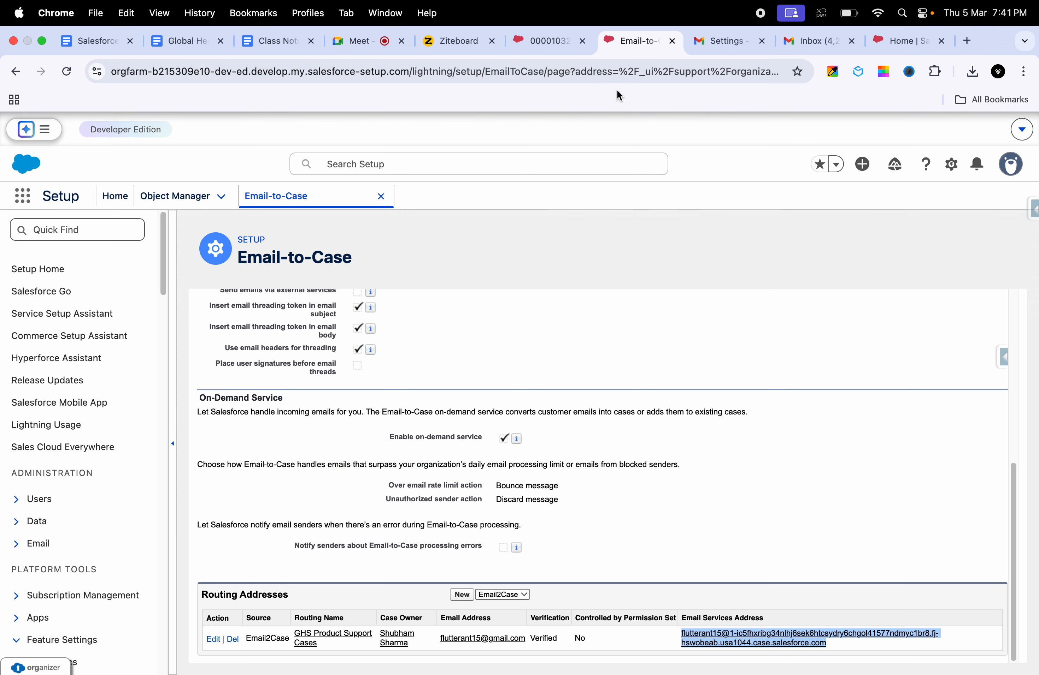
pyautogui.click(804, 529)
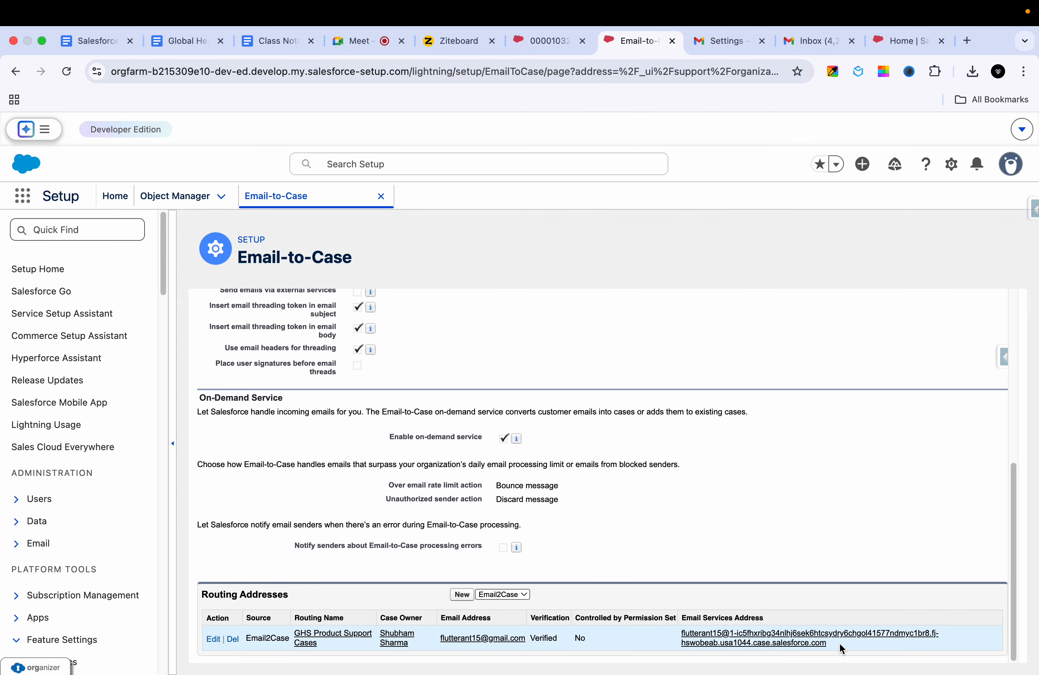
pyautogui.moveTo(839, 648); pyautogui.dragTo(680, 633)
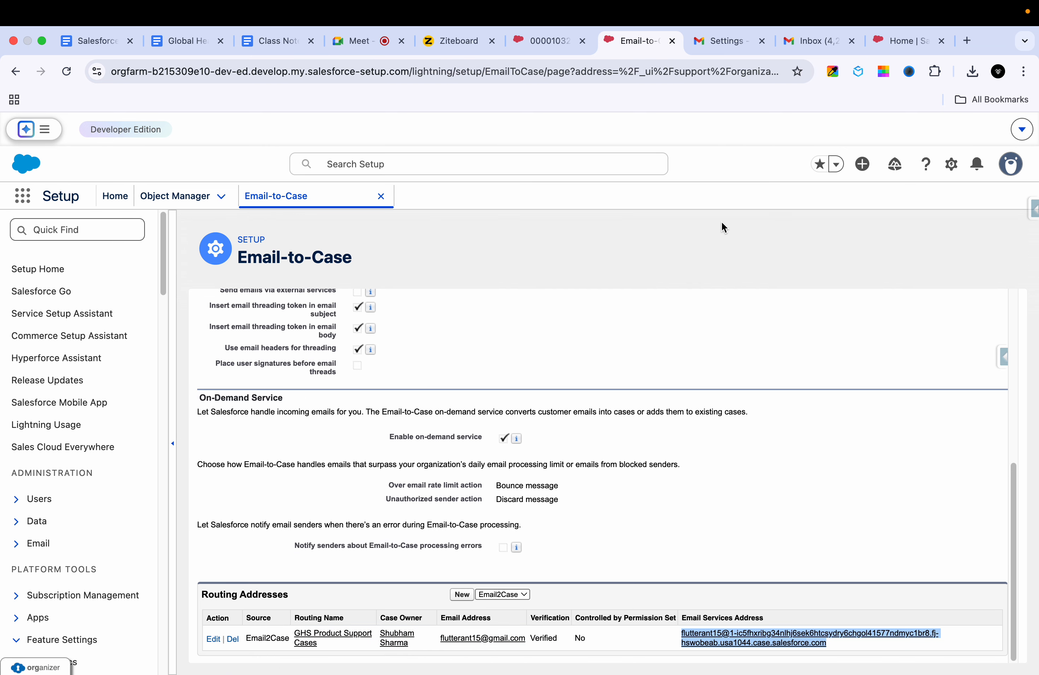
pyautogui.click(804, 517)
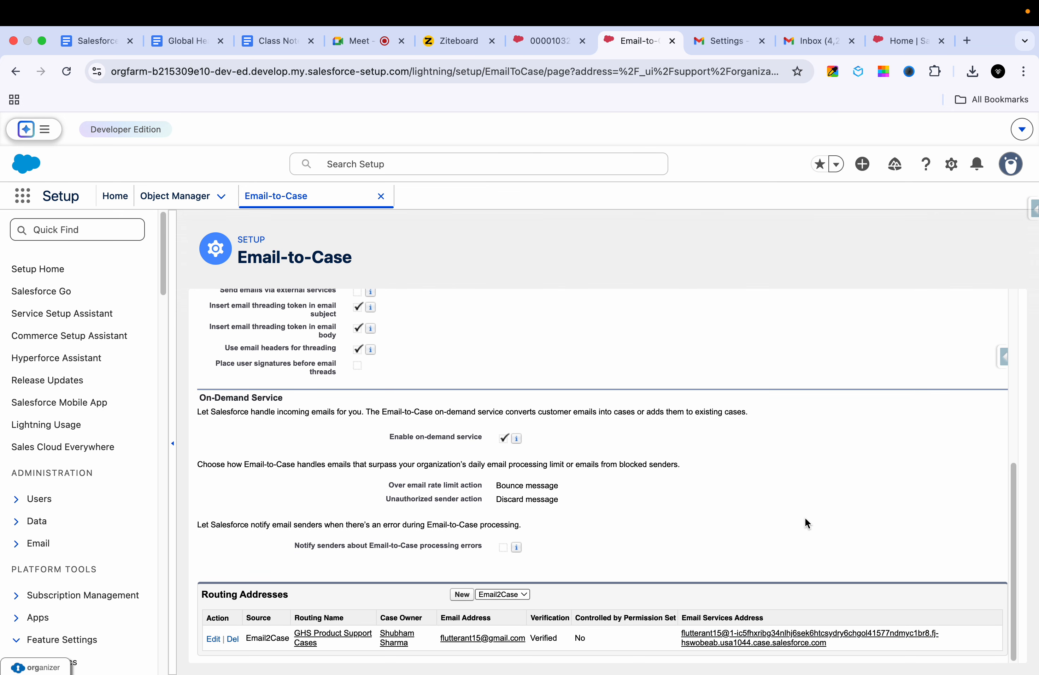
pyautogui.moveTo(838, 642); pyautogui.dragTo(683, 631)
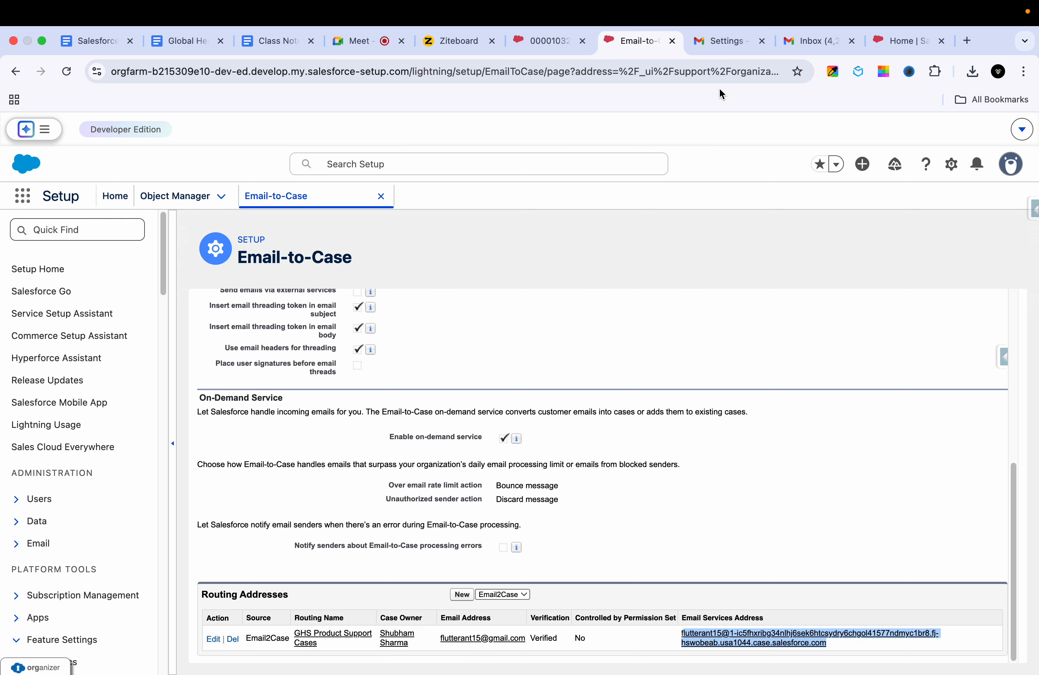
pyautogui.click(721, 42)
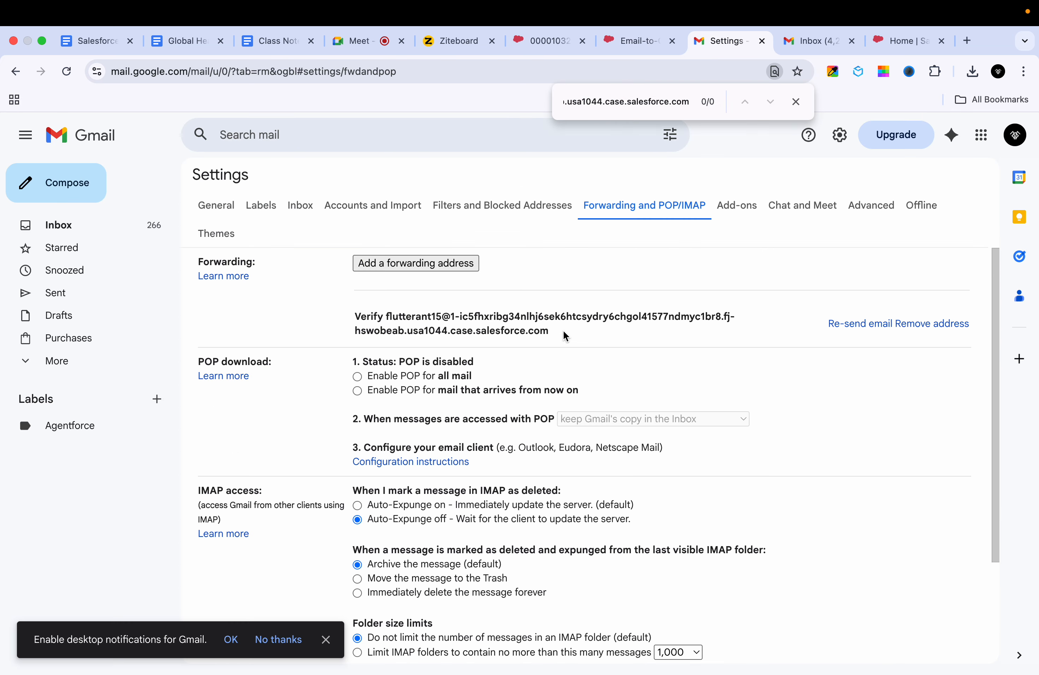
pyautogui.moveTo(563, 330); pyautogui.dragTo(385, 318)
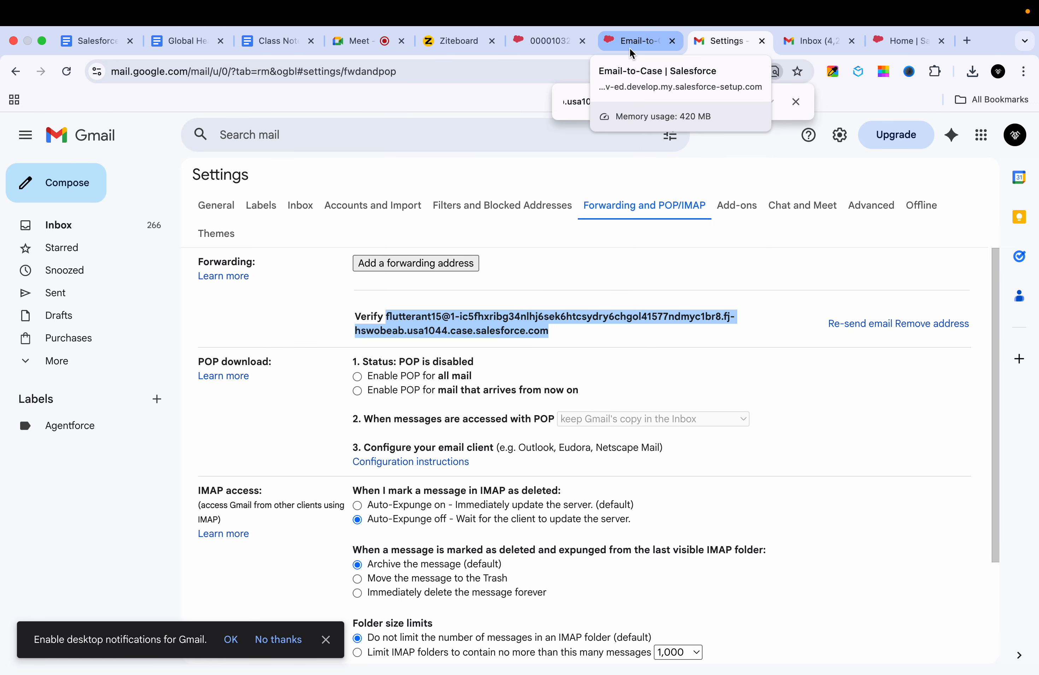
# Step: Flip between the Test case, Gmail and setup tabs and reselect the whole routing address row
pyautogui.click(559, 53)
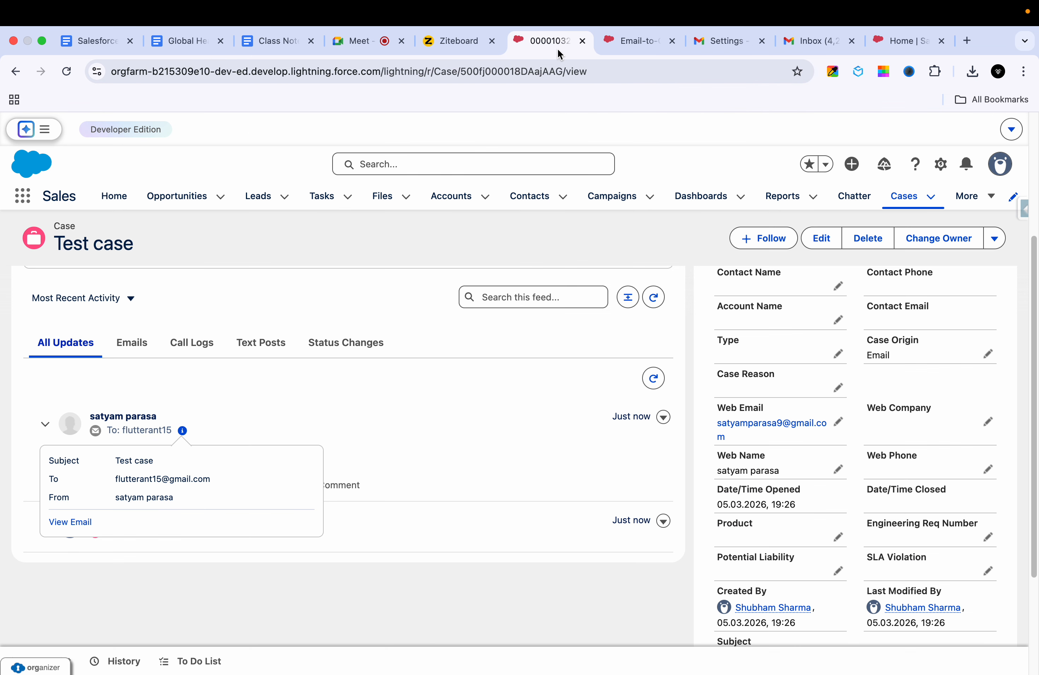
pyautogui.click(703, 44)
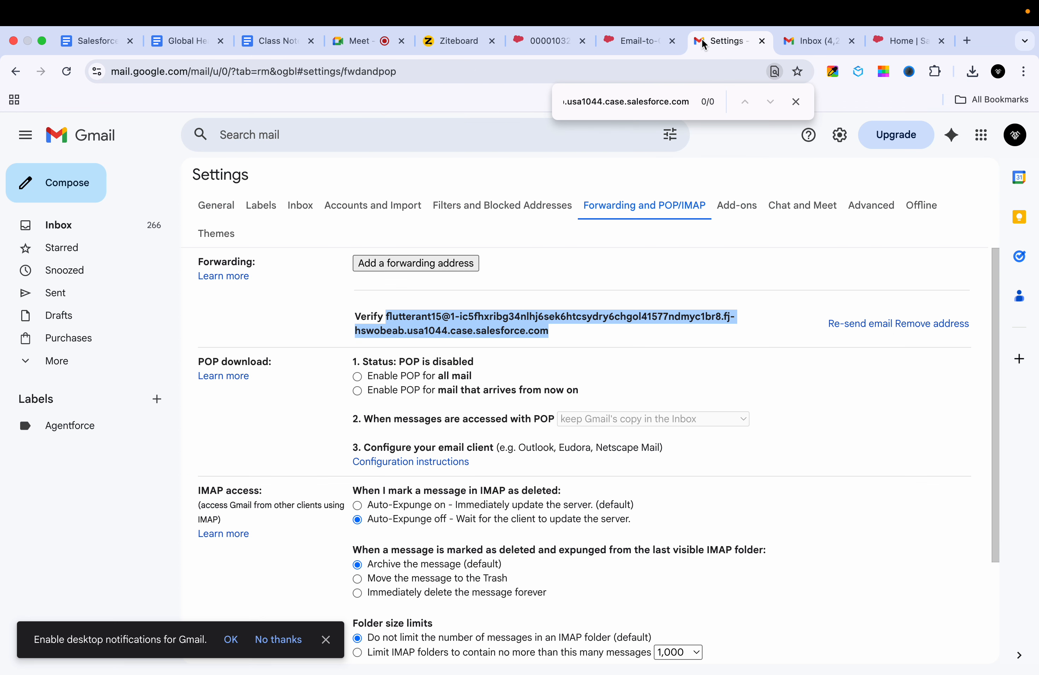
pyautogui.click(627, 52)
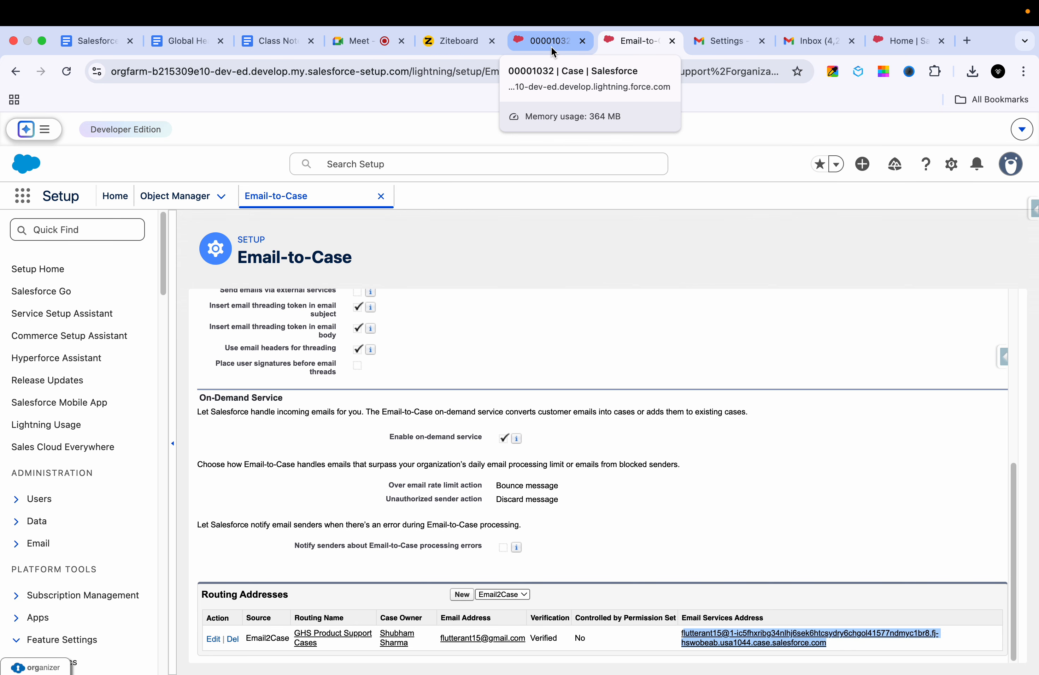
pyautogui.click(551, 46)
pyautogui.click(626, 50)
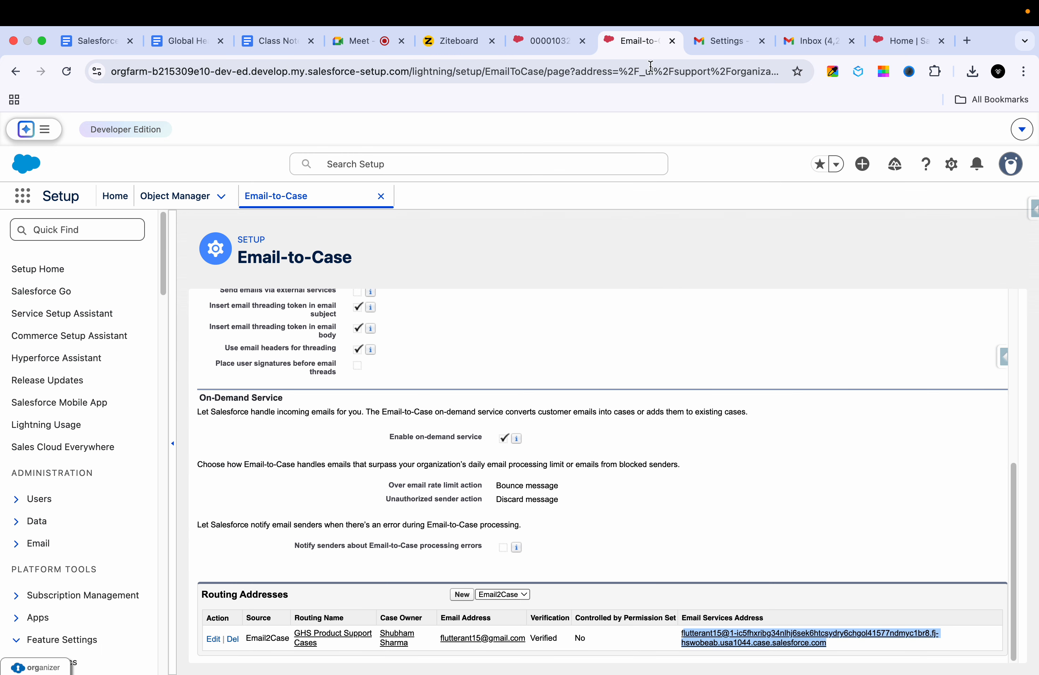
pyautogui.click(699, 606)
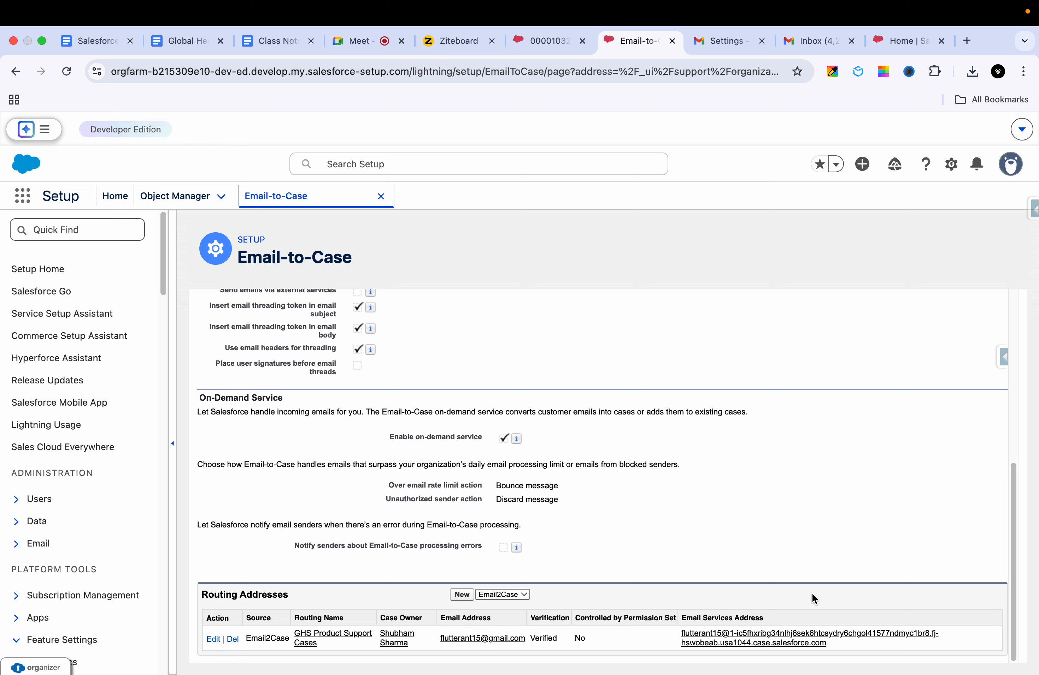
pyautogui.moveTo(843, 641); pyautogui.dragTo(710, 574)
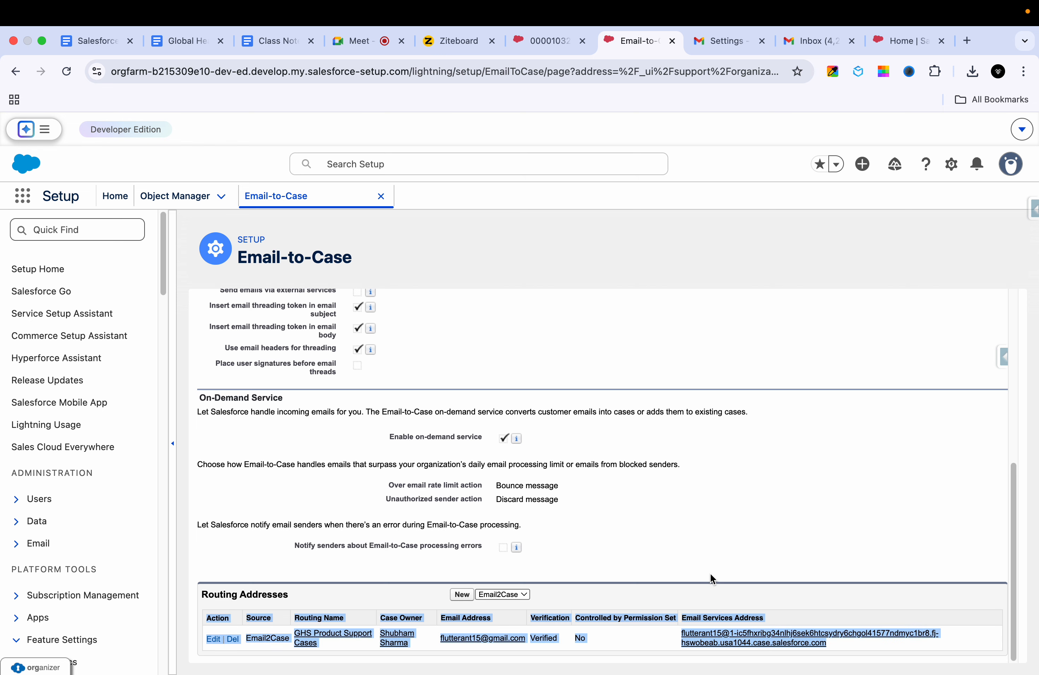
pyautogui.click(723, 555)
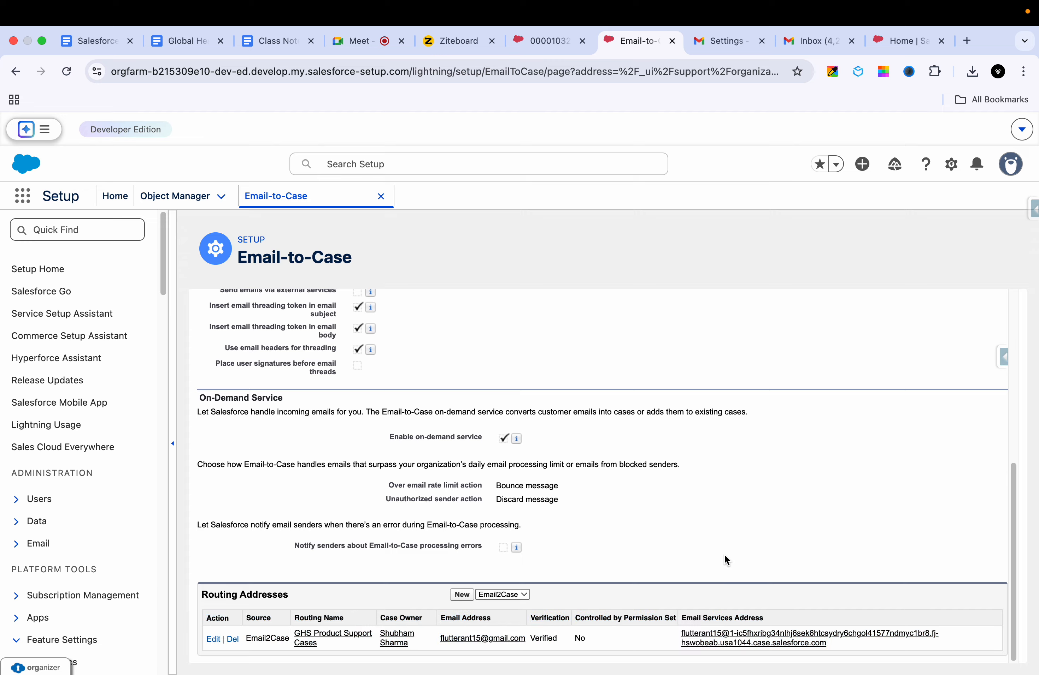
# Step: Reselect the full pending forwarding address in Gmail, then bring up Test case record 00001032
pyautogui.click(733, 39)
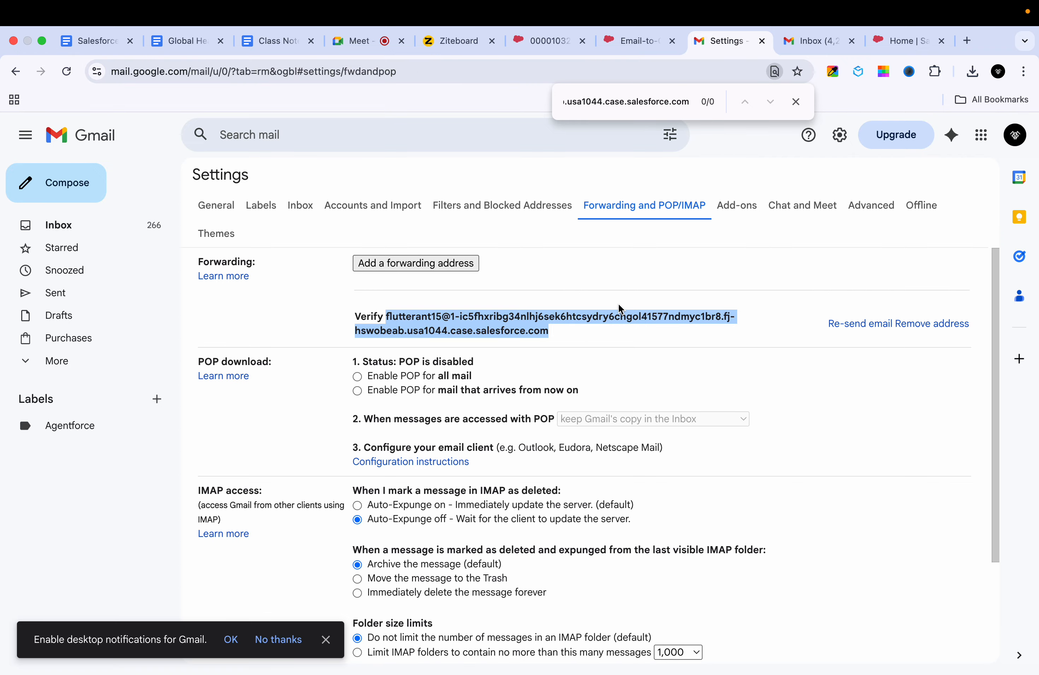
pyautogui.click(584, 340)
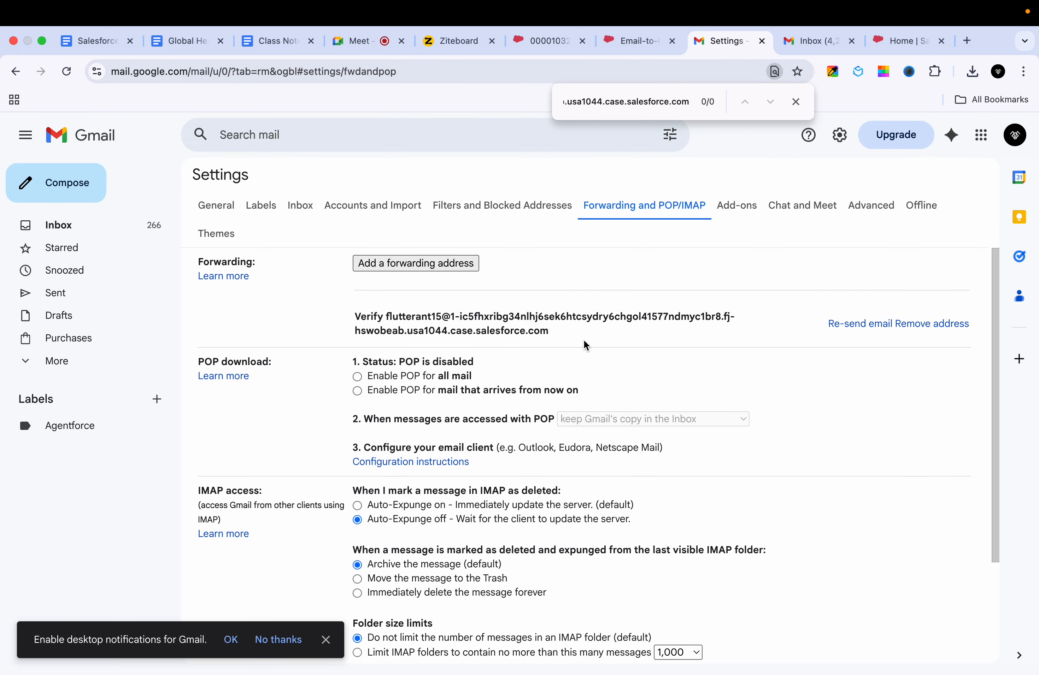
pyautogui.moveTo(358, 276); pyautogui.dragTo(443, 318)
pyautogui.click(539, 315)
pyautogui.moveTo(549, 331); pyautogui.dragTo(386, 319)
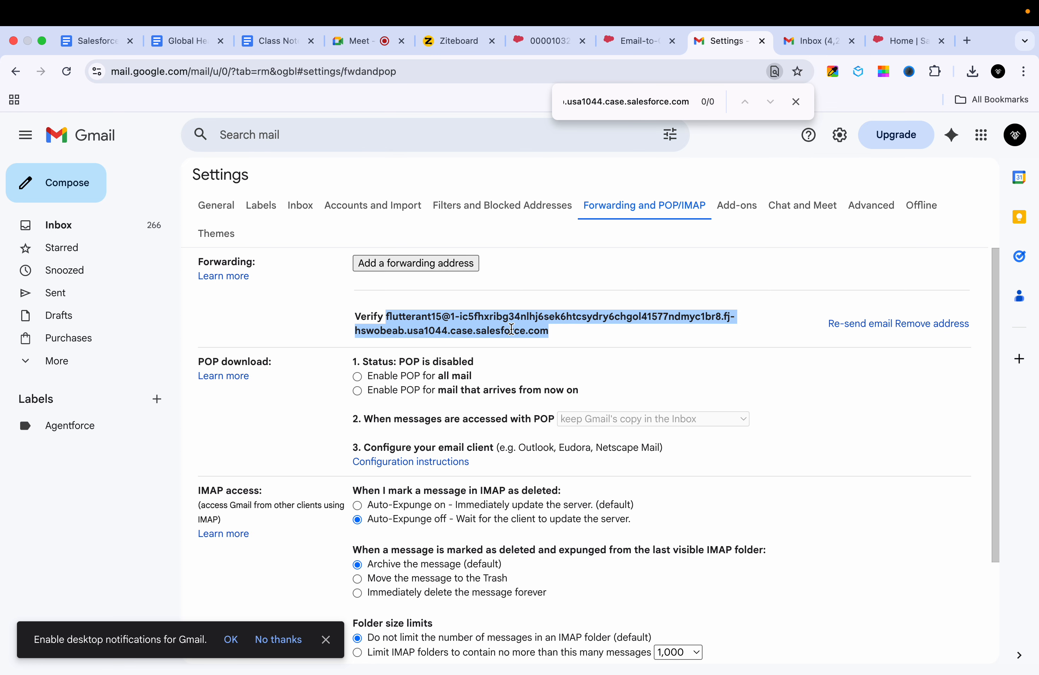
pyautogui.click(552, 334)
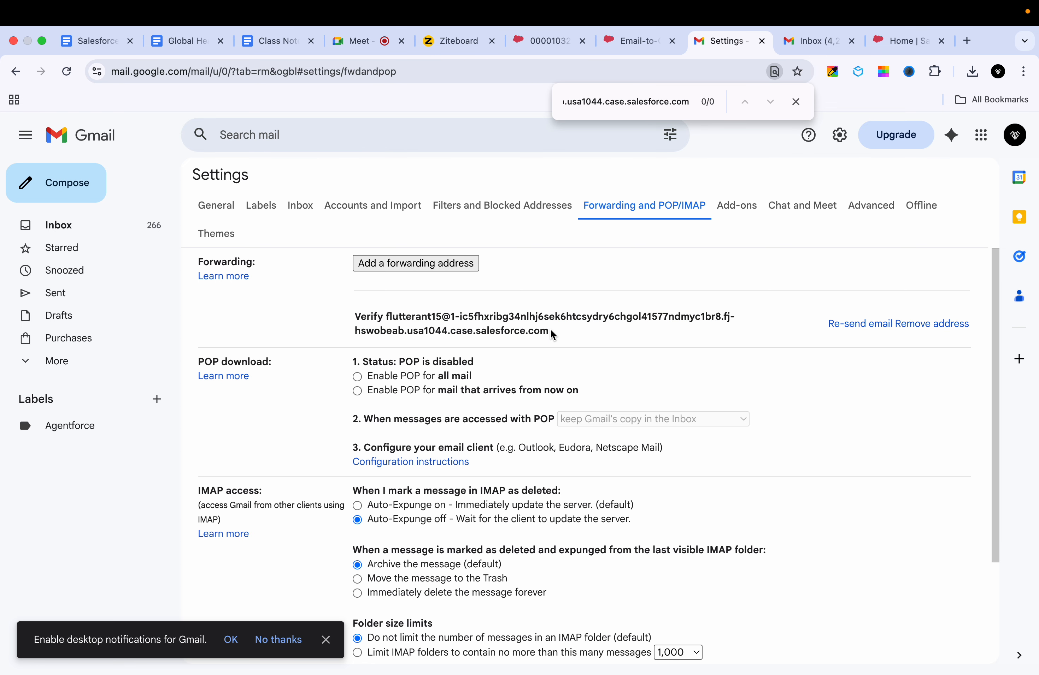
pyautogui.moveTo(551, 334); pyautogui.dragTo(451, 324)
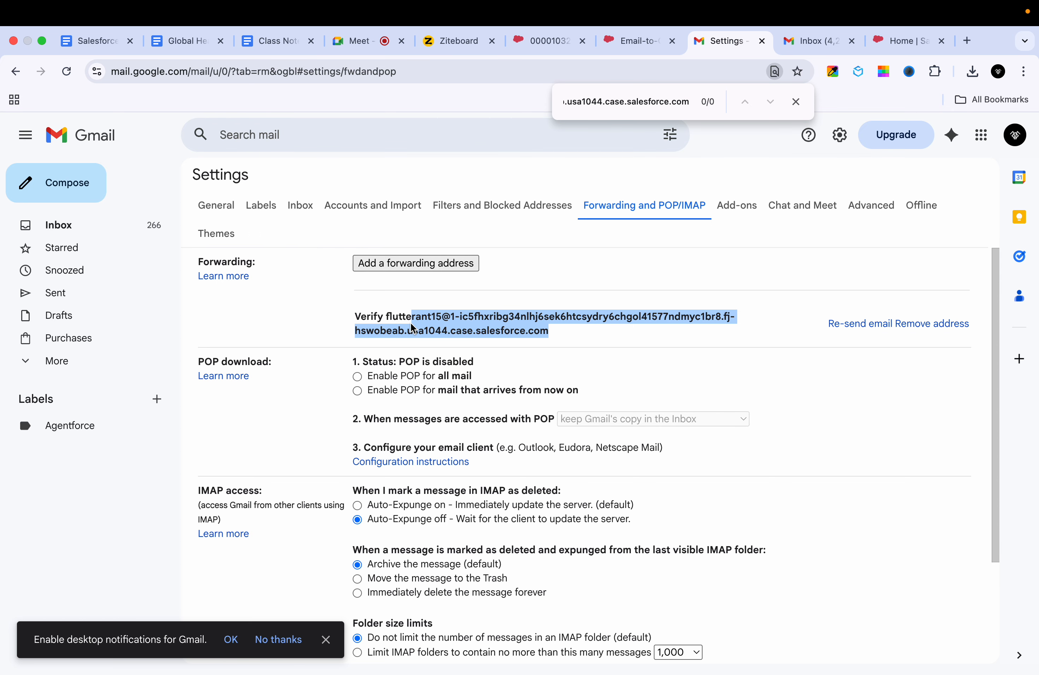
pyautogui.moveTo(409, 322); pyautogui.dragTo(386, 322)
pyautogui.click(639, 39)
pyautogui.click(556, 52)
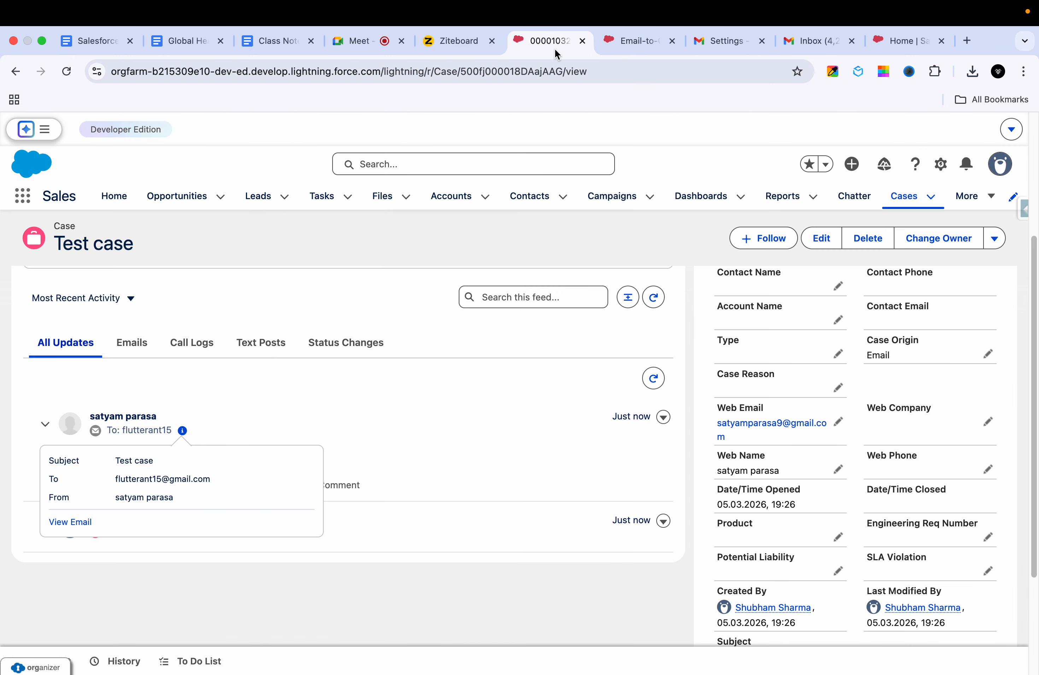
# Step: Switch the Cases list to All Open Cases and open new case 00001033
pyautogui.click(904, 205)
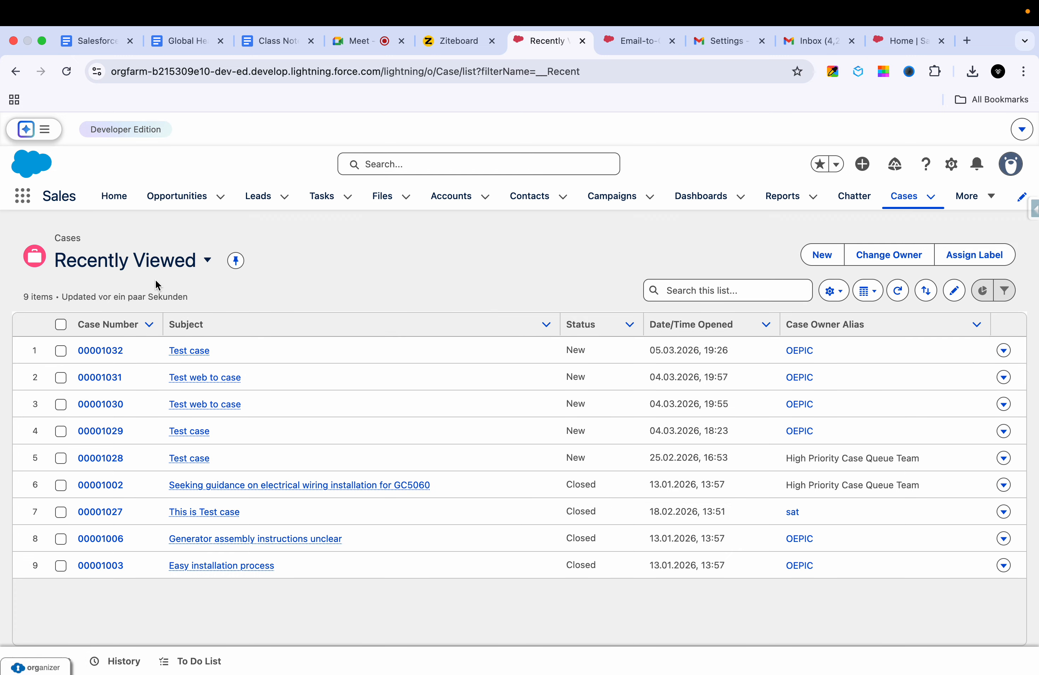
pyautogui.click(175, 262)
pyautogui.click(133, 380)
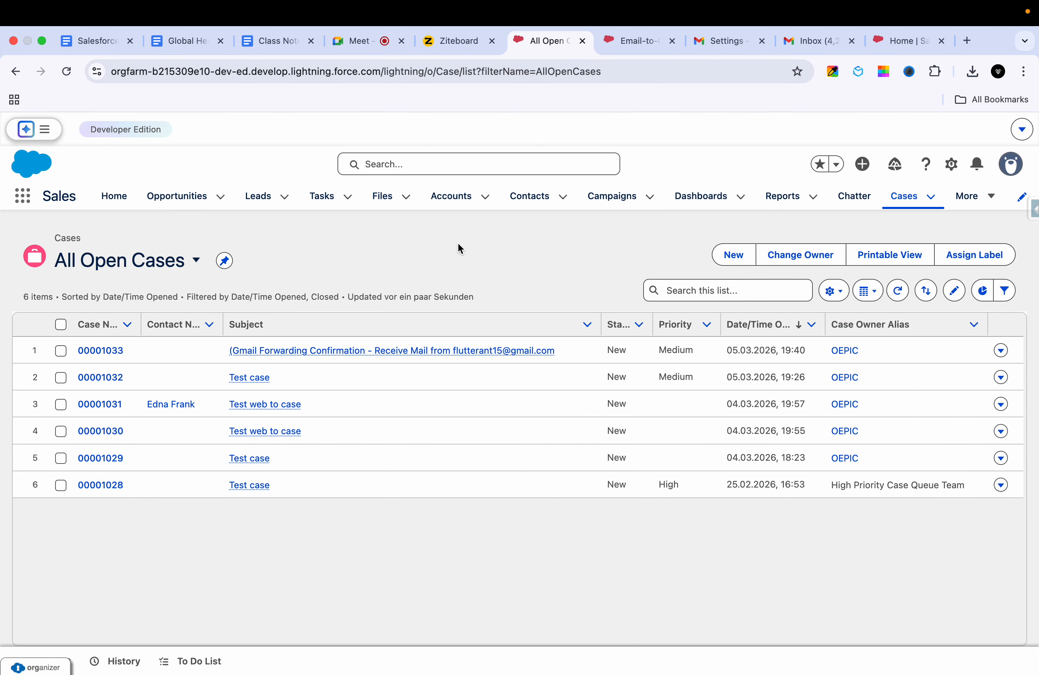
pyautogui.moveTo(417, 356)
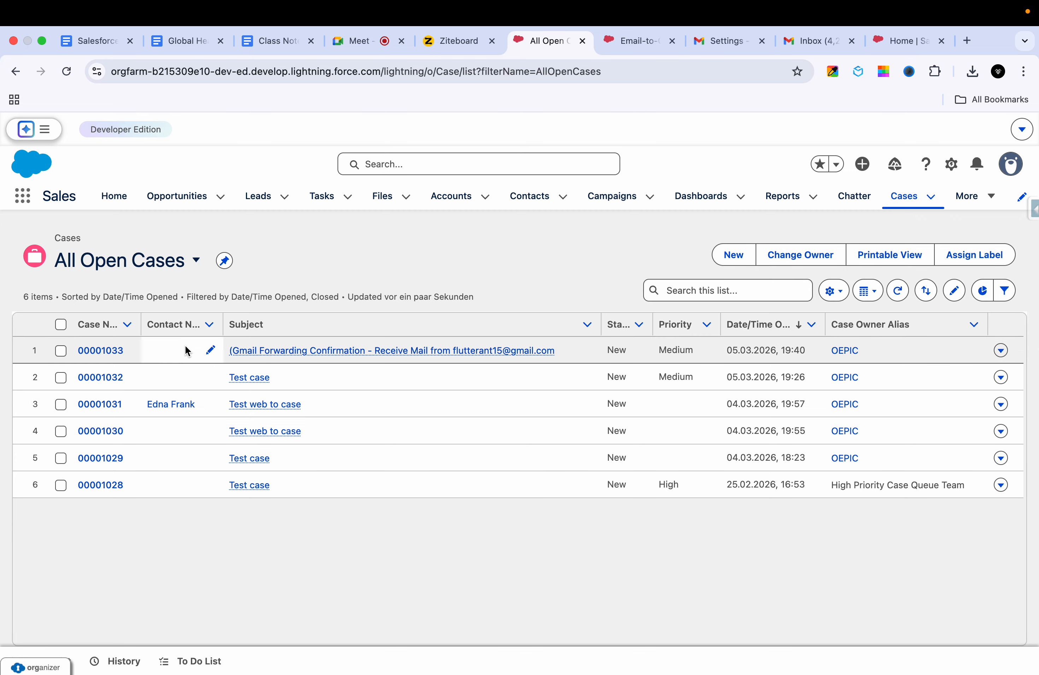
pyautogui.click(109, 351)
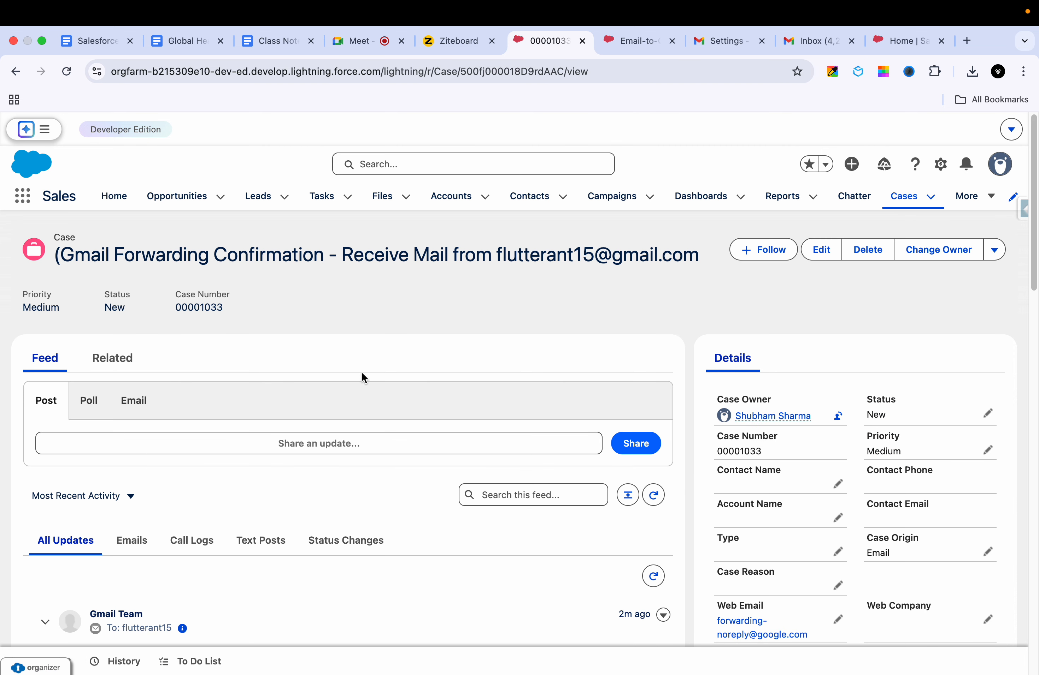
# Step: Scroll to the Gmail Team email in case 00001033 and select its forwarding confirmation link
pyautogui.scroll(-5, 413, 337)
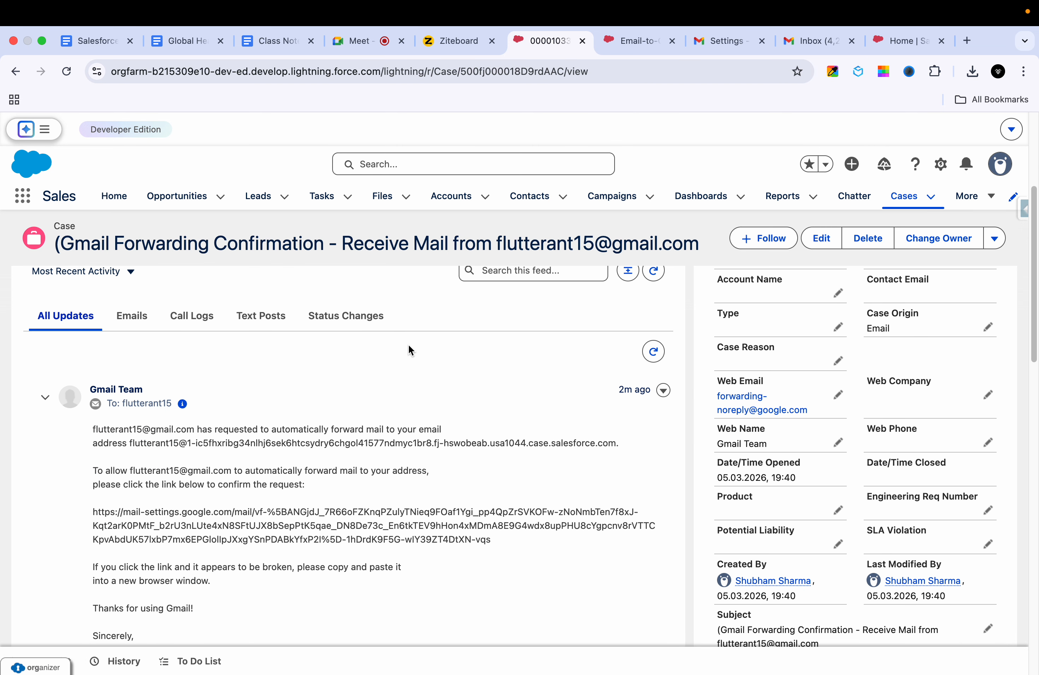
pyautogui.scroll(-1, 377, 445)
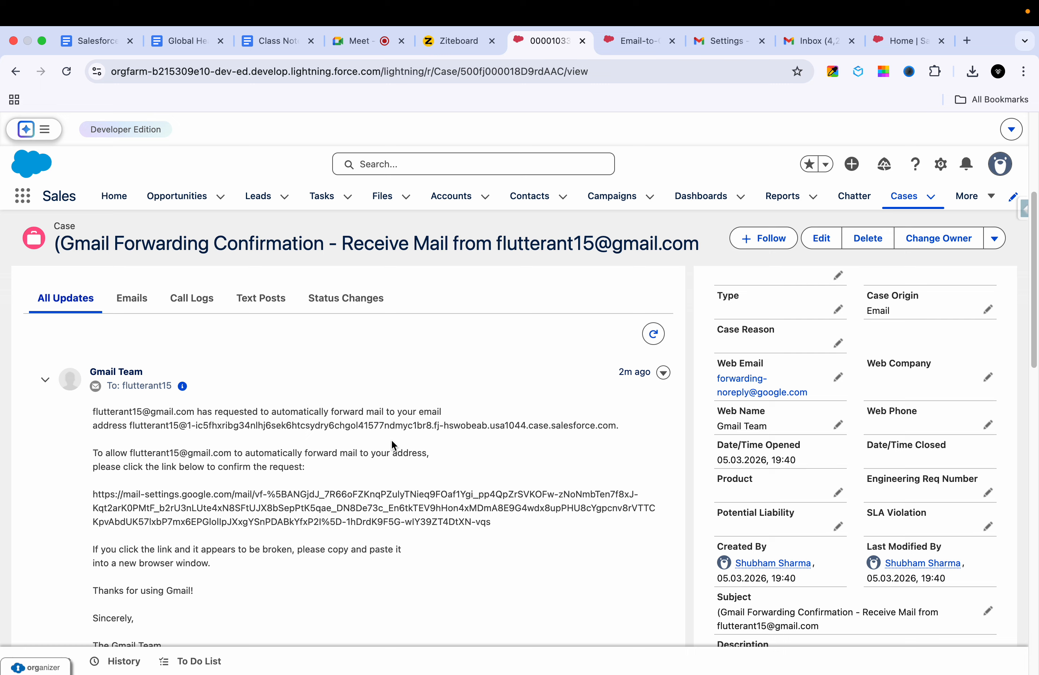
pyautogui.scroll(-3, 421, 448)
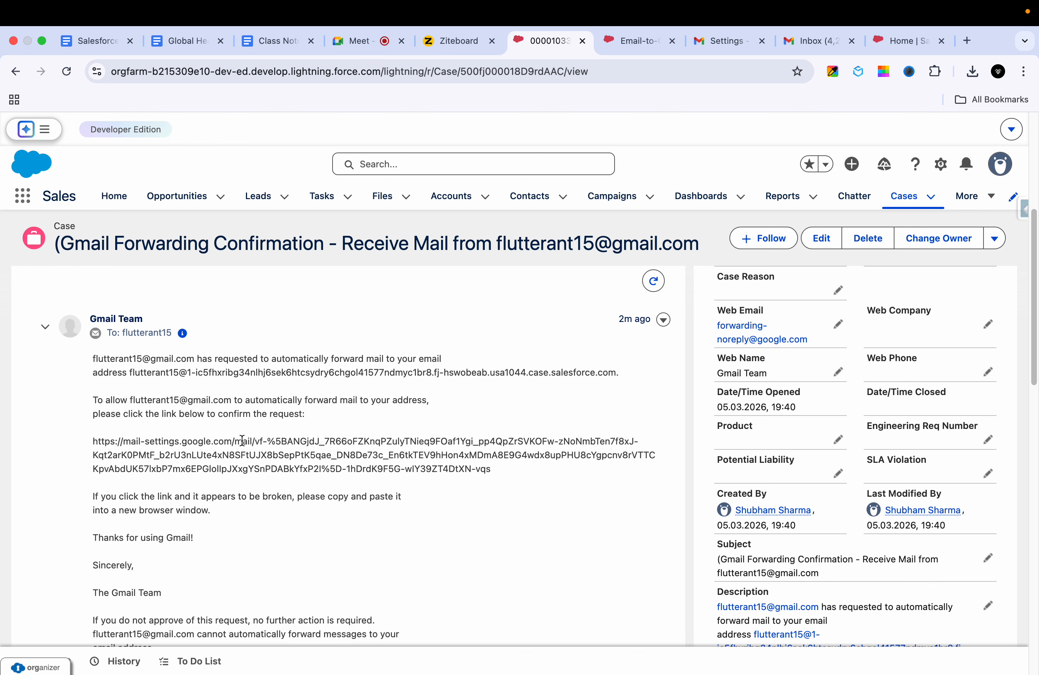
pyautogui.scroll(-1, 233, 455)
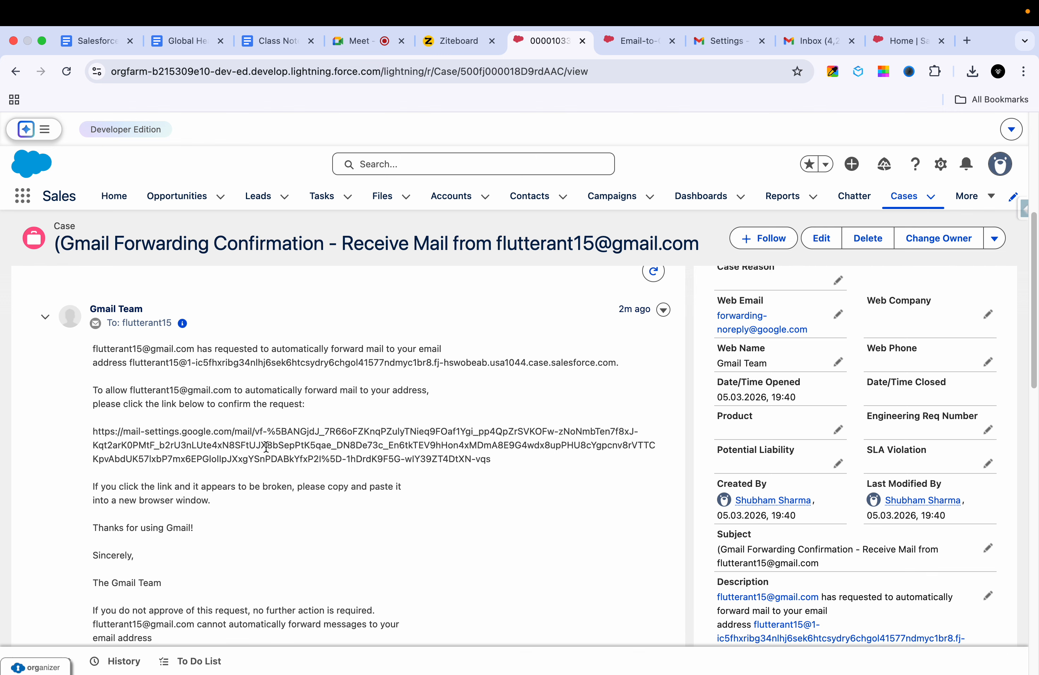
pyautogui.moveTo(492, 461); pyautogui.dragTo(145, 432)
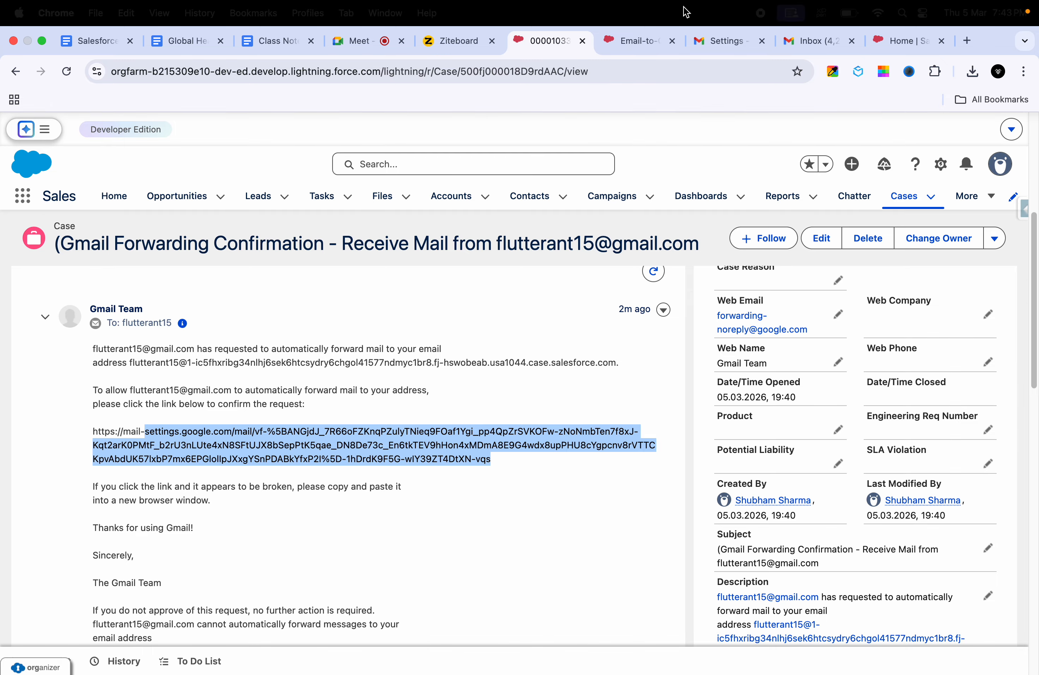
pyautogui.click(637, 40)
pyautogui.click(726, 41)
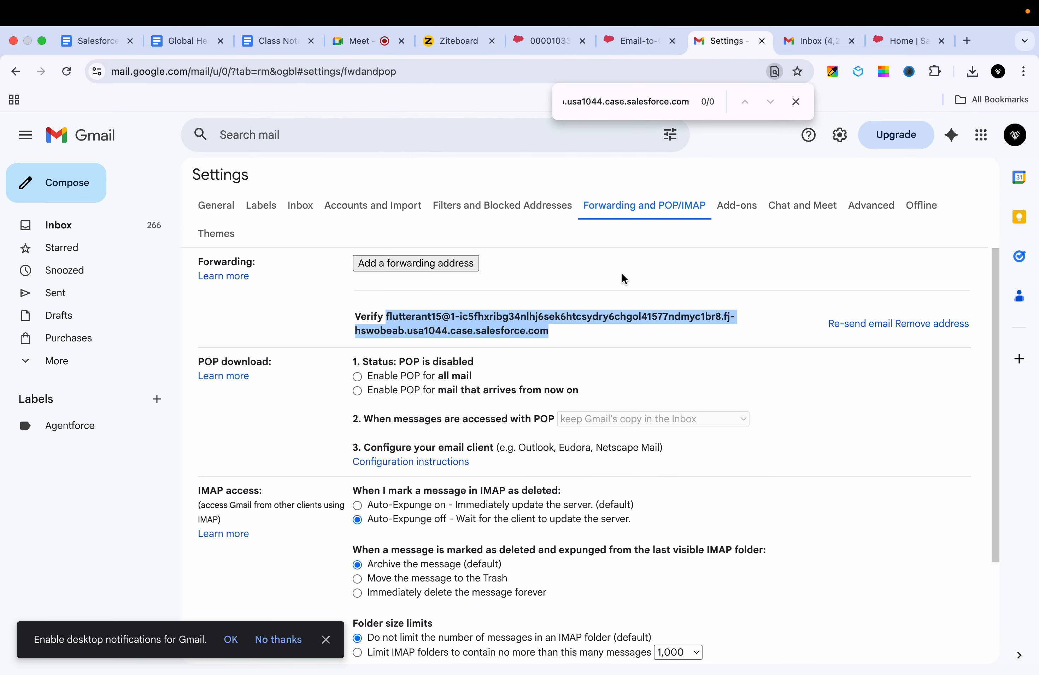
# Step: Add another Gmail account's address as a forwarding address and proceed on the confirmation page
pyautogui.click(463, 265)
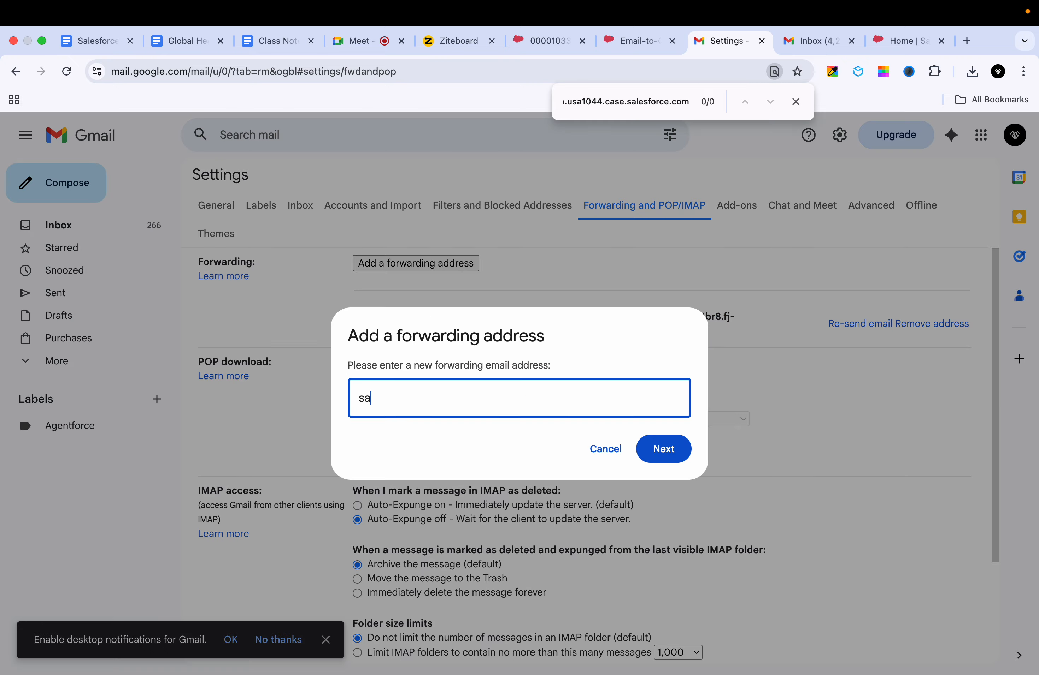
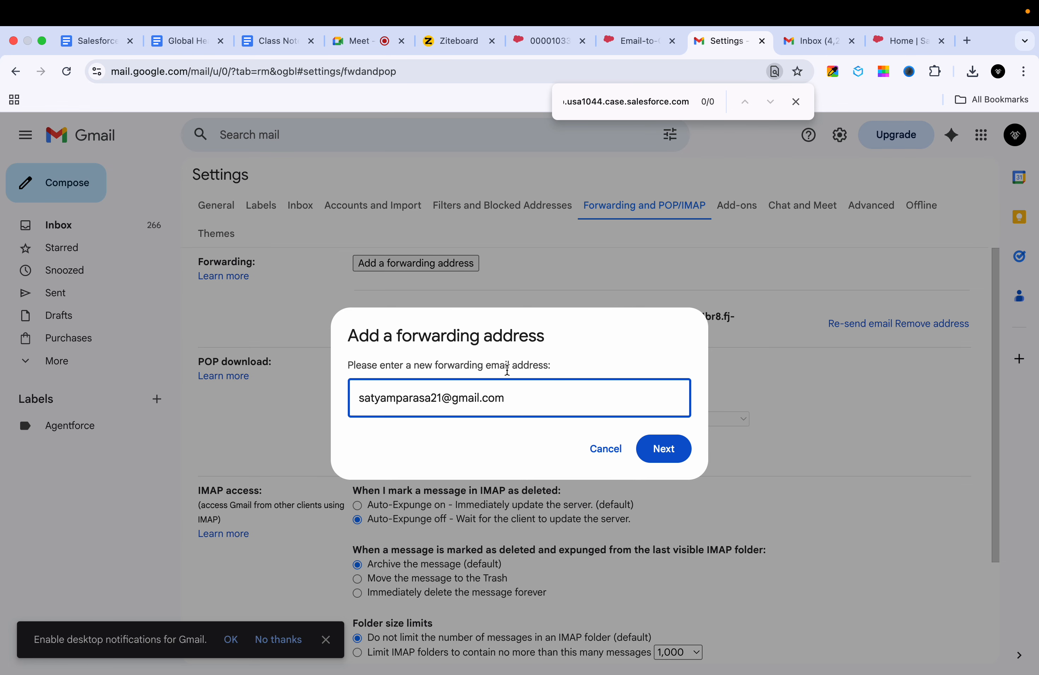
pyautogui.click(662, 448)
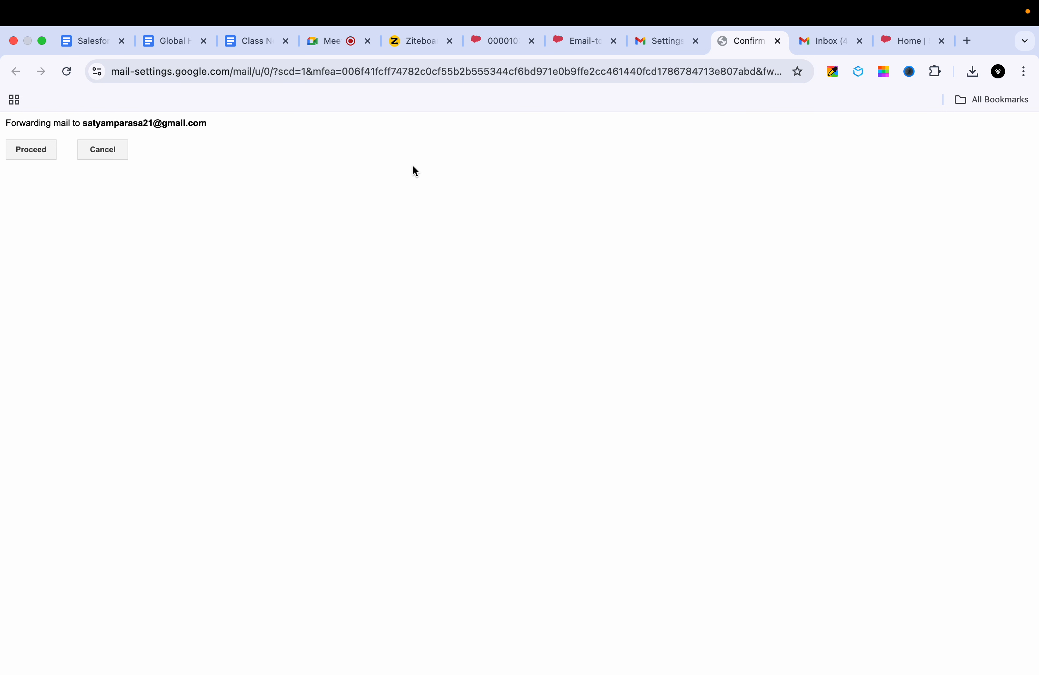
pyautogui.click(653, 41)
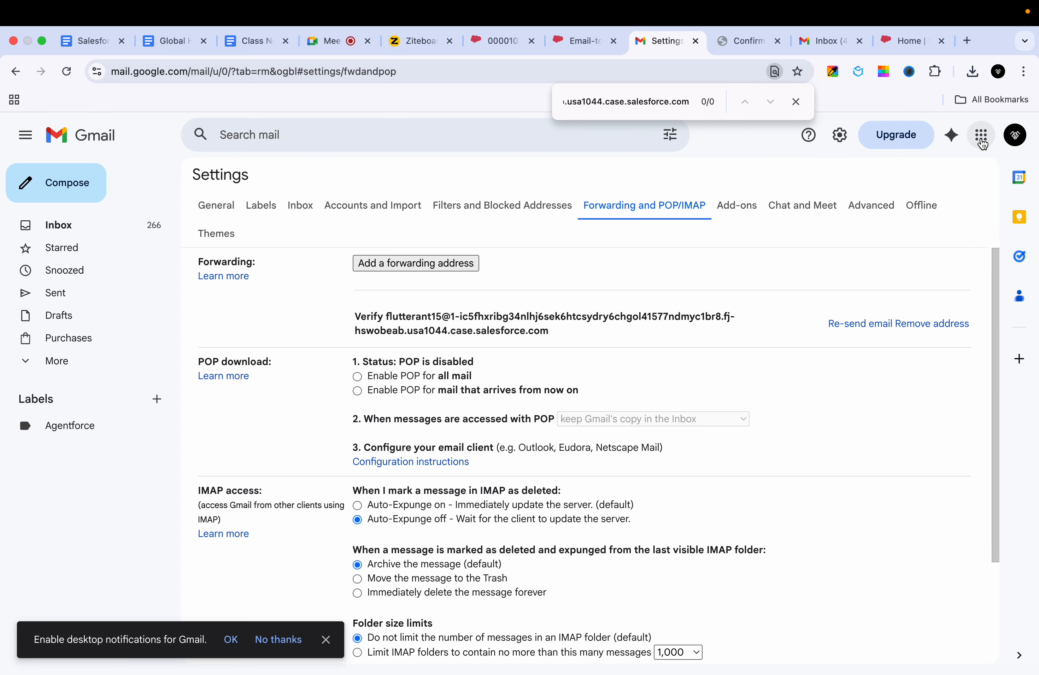
pyautogui.click(1015, 135)
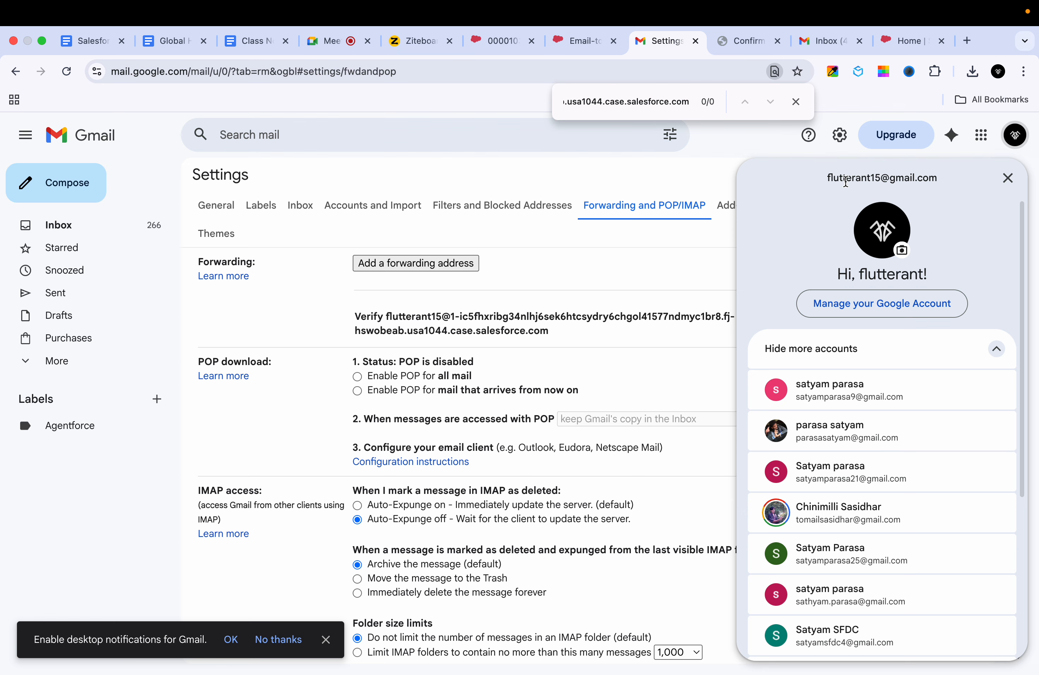
pyautogui.click(743, 49)
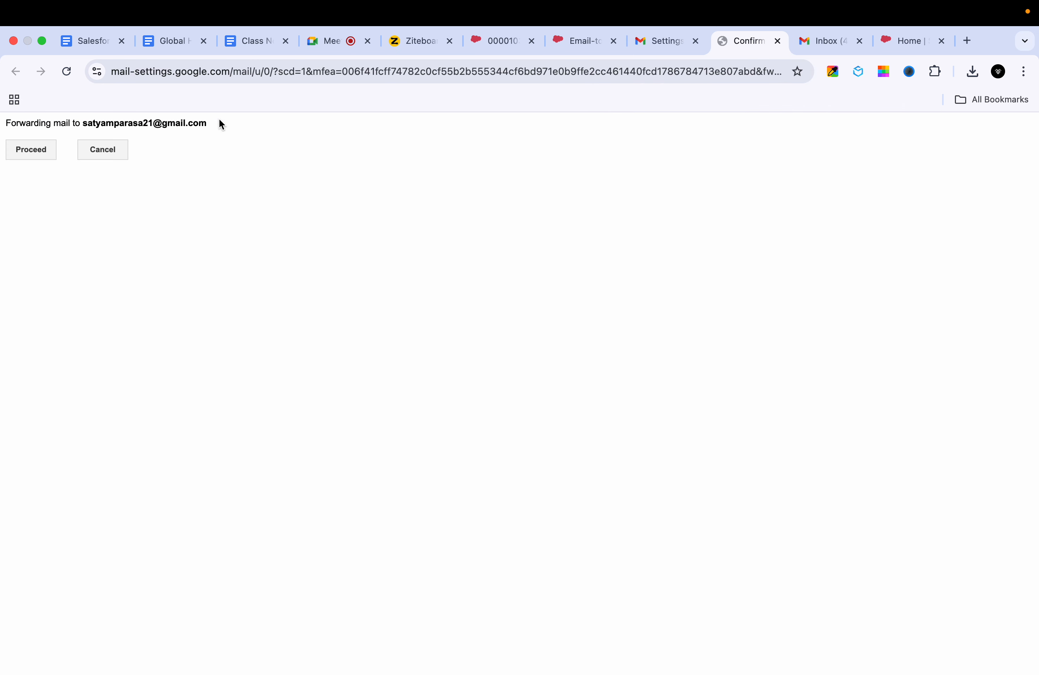
pyautogui.click(23, 154)
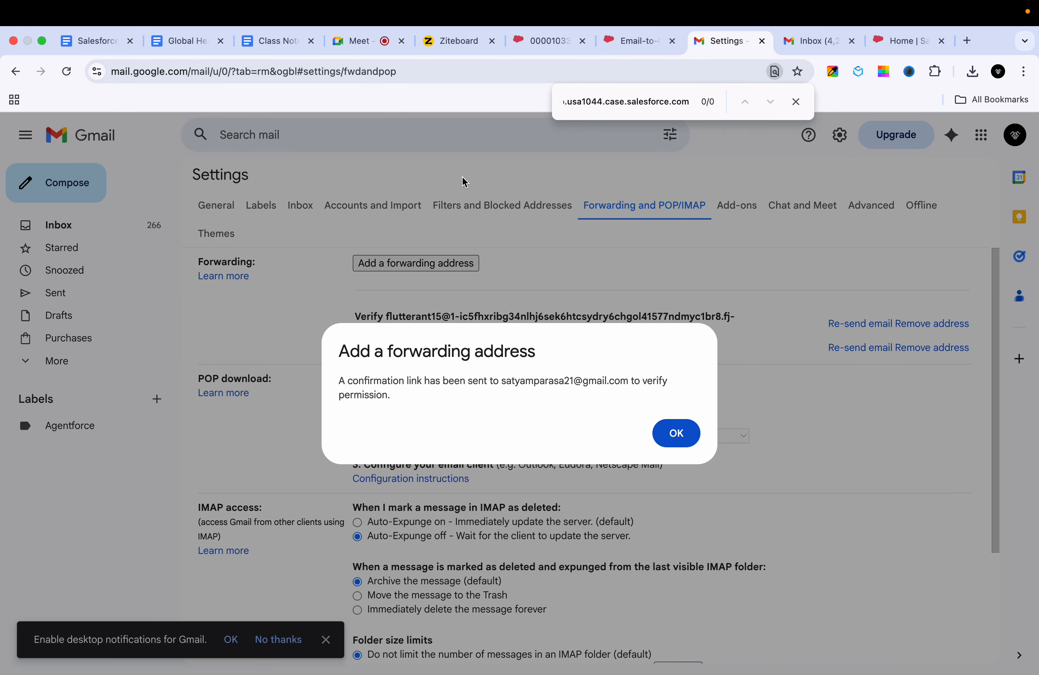
# Step: Open the Gmail Forwarding Confirmation email in the receiving account's inbox
pyautogui.click(840, 41)
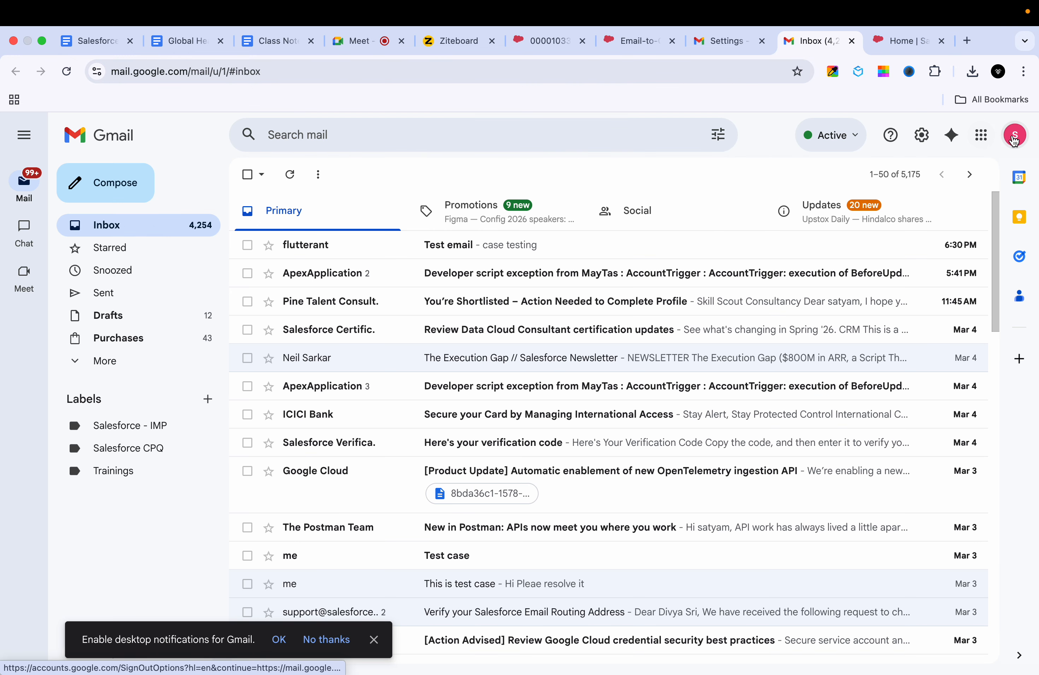
pyautogui.click(1015, 135)
pyautogui.click(852, 483)
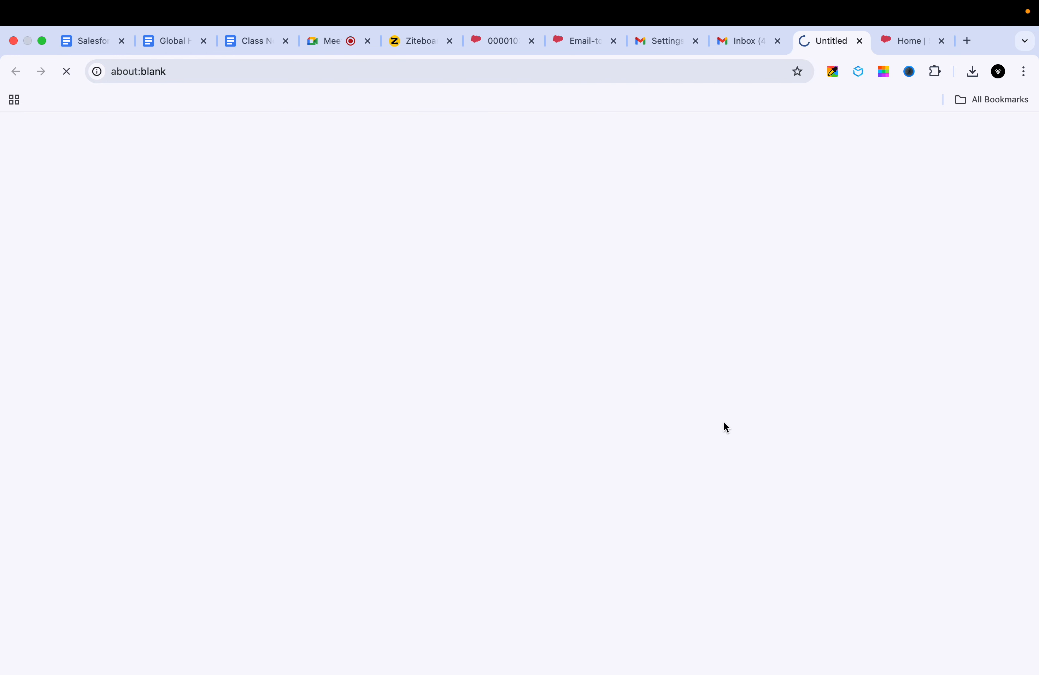
pyautogui.click(466, 249)
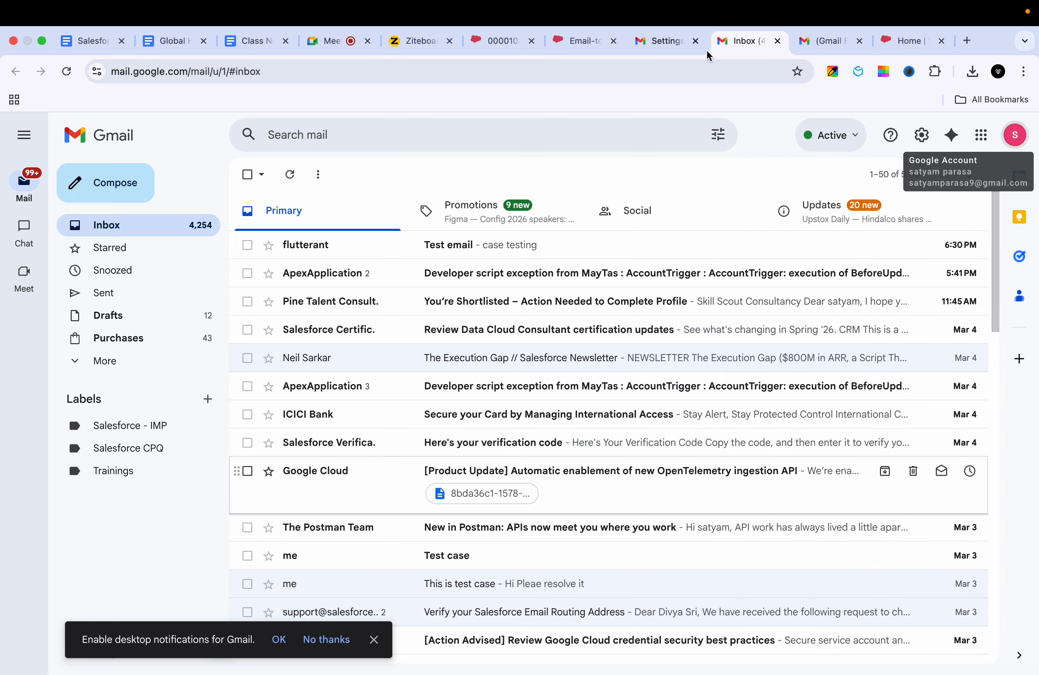
# Step: Check which account that inbox belongs to, then return to the Salesforce confirmation case
pyautogui.click(652, 51)
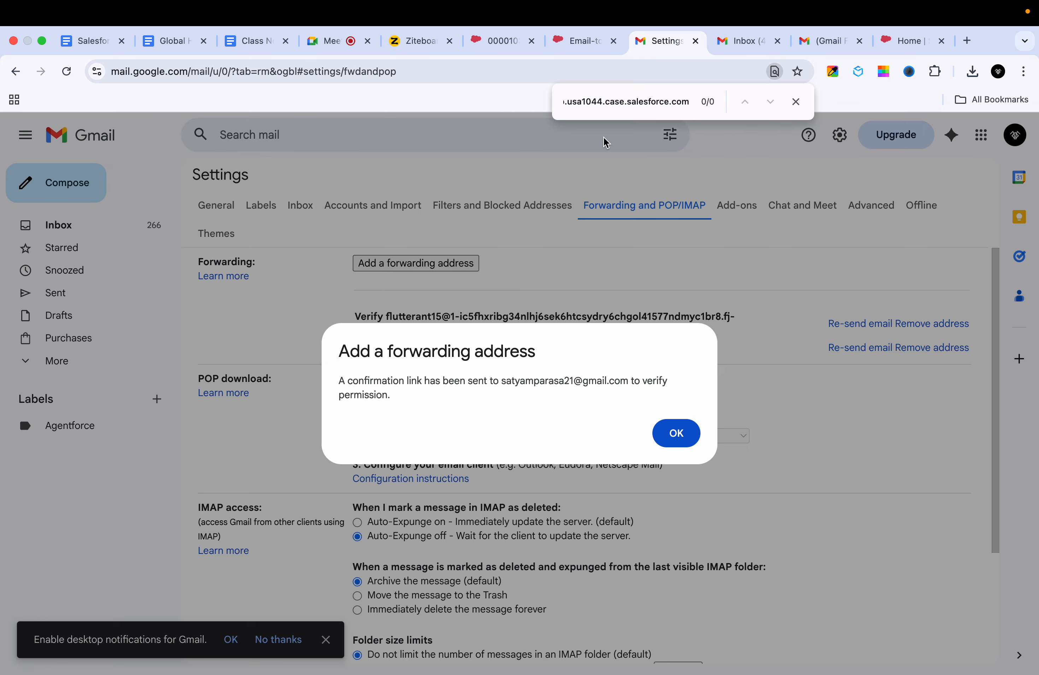
pyautogui.click(584, 41)
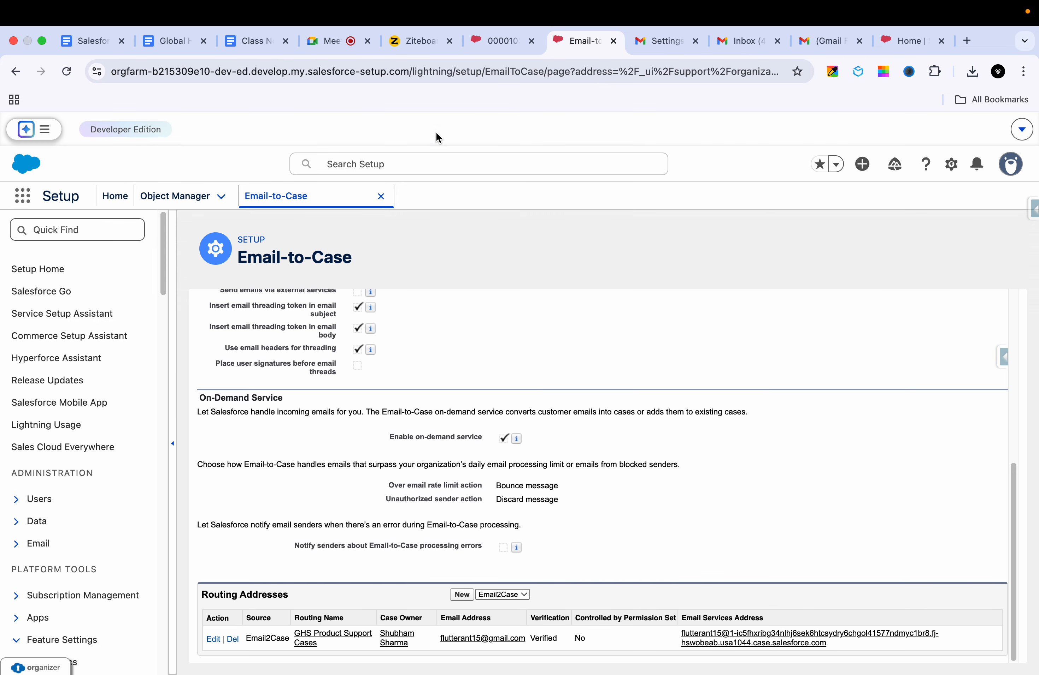
pyautogui.click(499, 40)
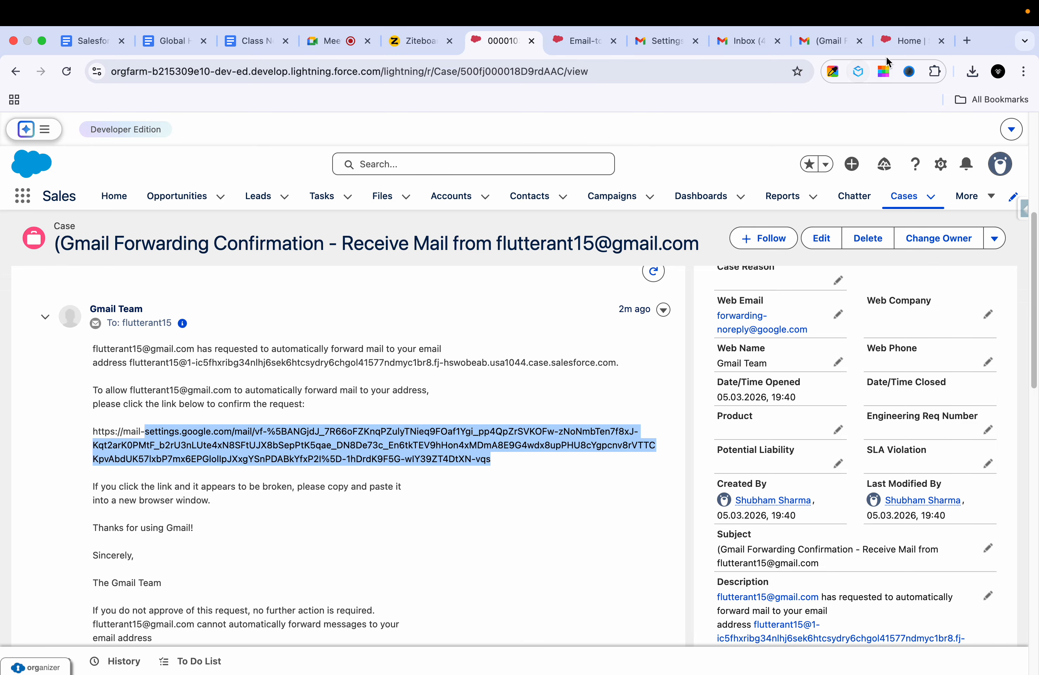
pyautogui.click(826, 41)
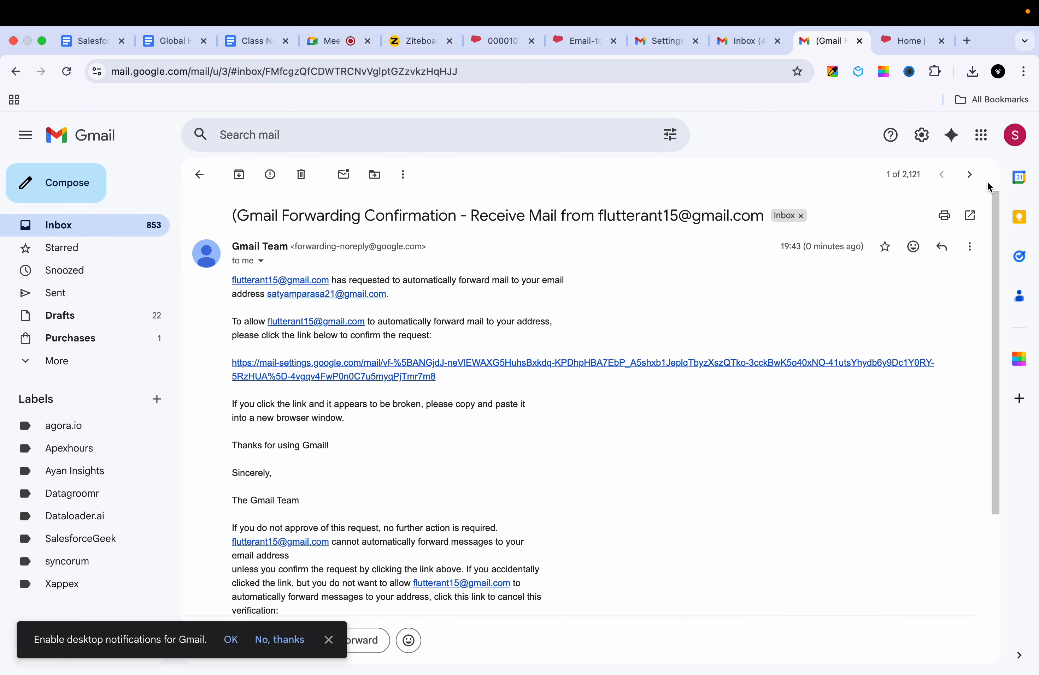
pyautogui.click(1016, 136)
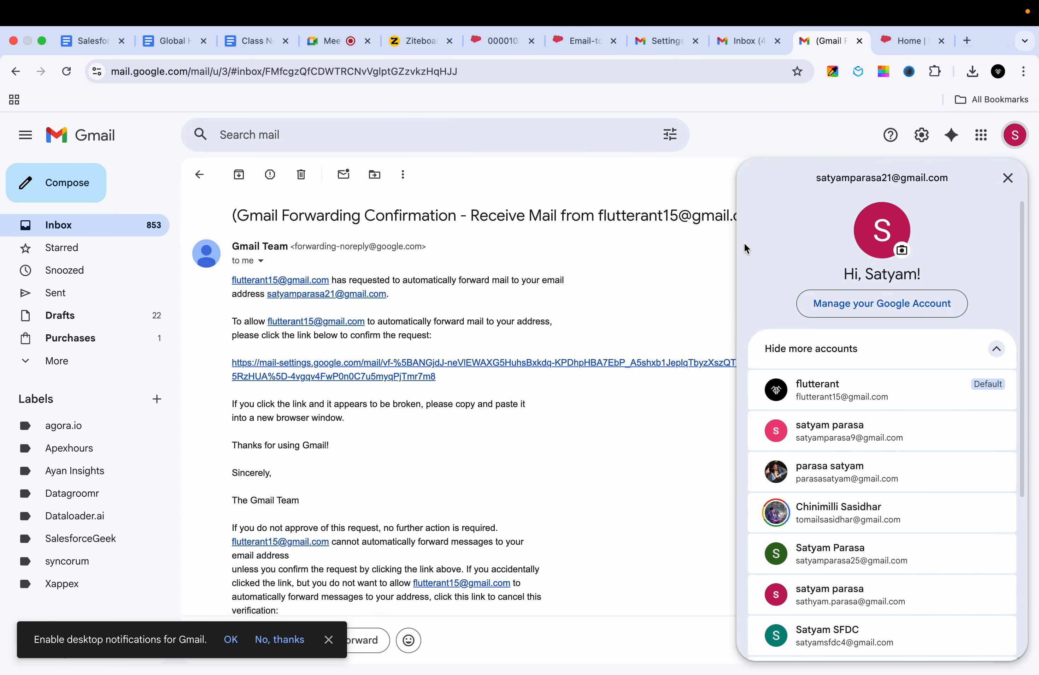
pyautogui.click(689, 263)
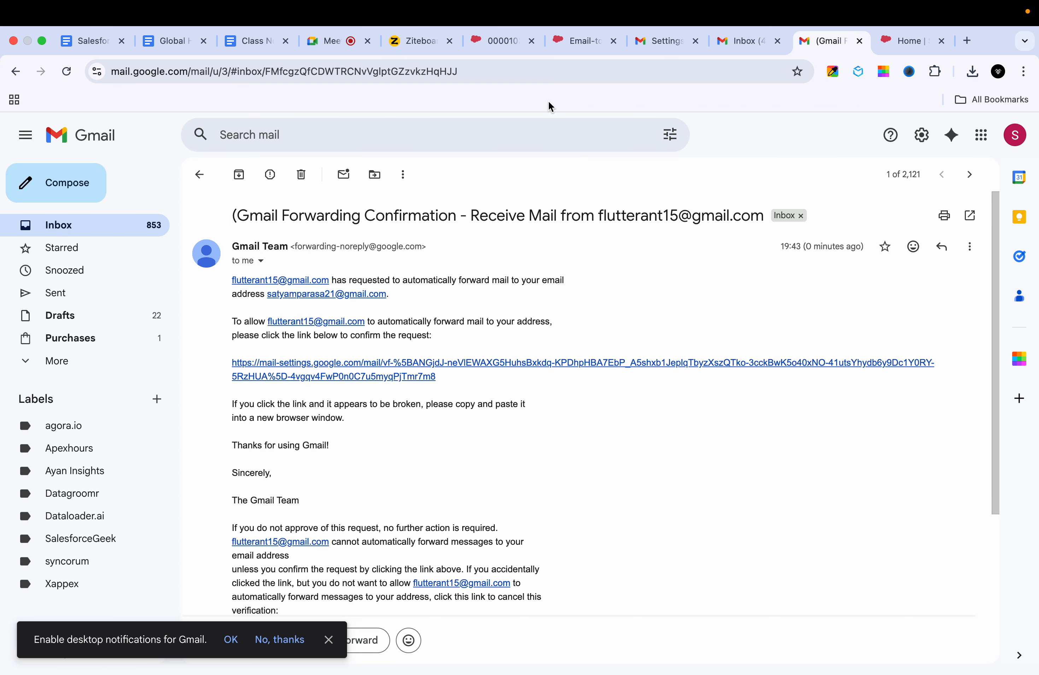
pyautogui.click(639, 44)
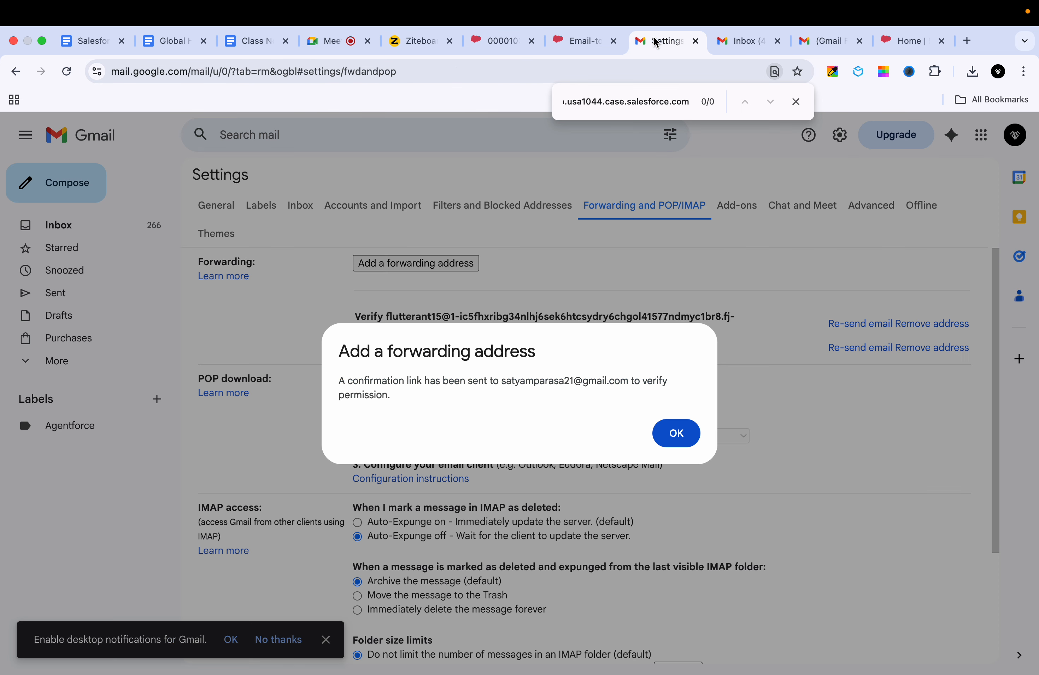
pyautogui.click(488, 38)
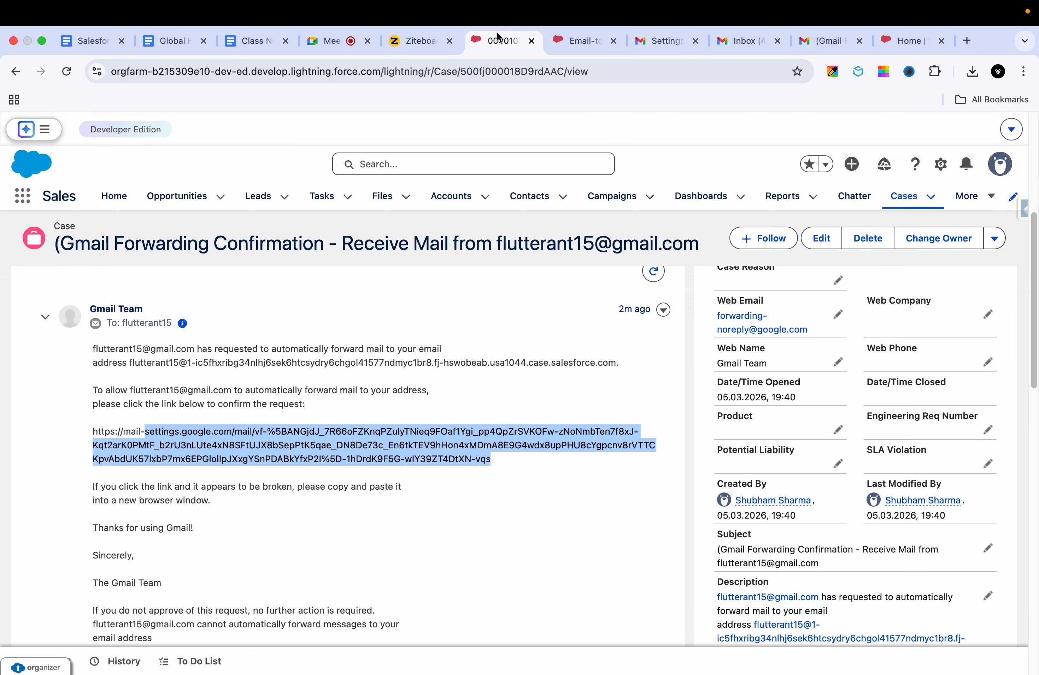
# Step: Select the Email Services Address on the setup page and the full confirmation link in the case email
pyautogui.click(553, 43)
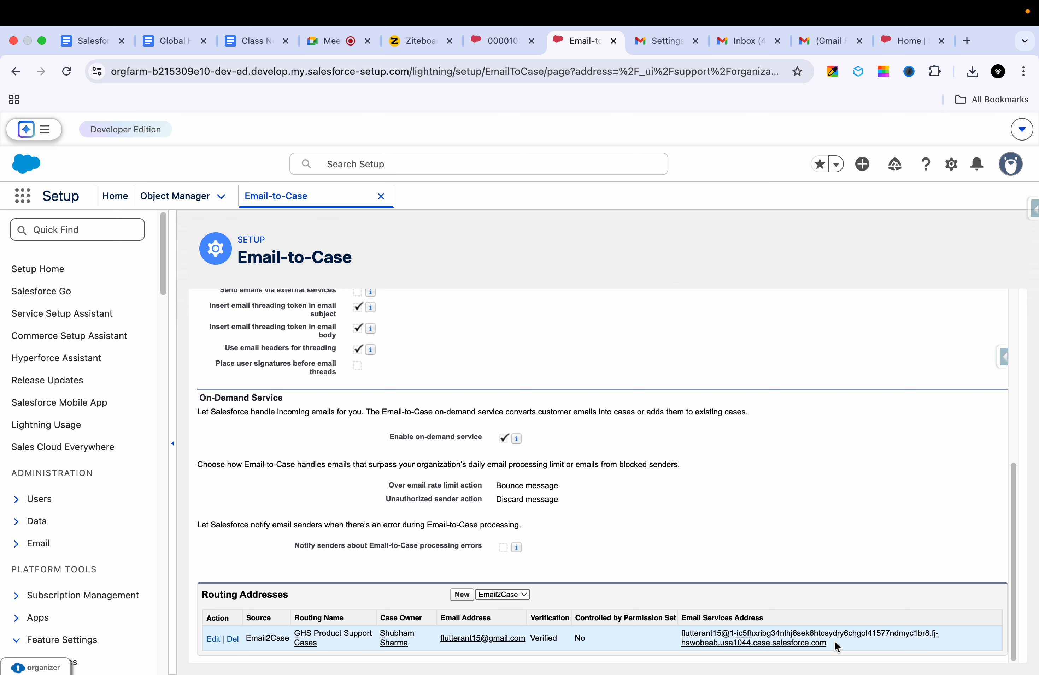
pyautogui.moveTo(836, 647); pyautogui.dragTo(682, 633)
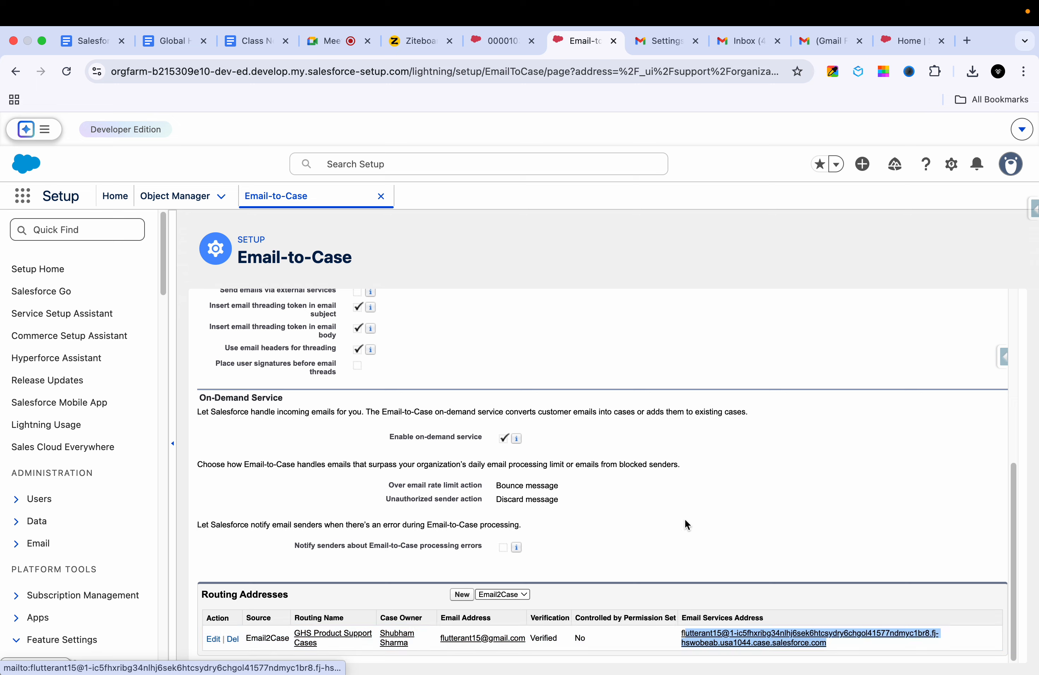
pyautogui.click(497, 40)
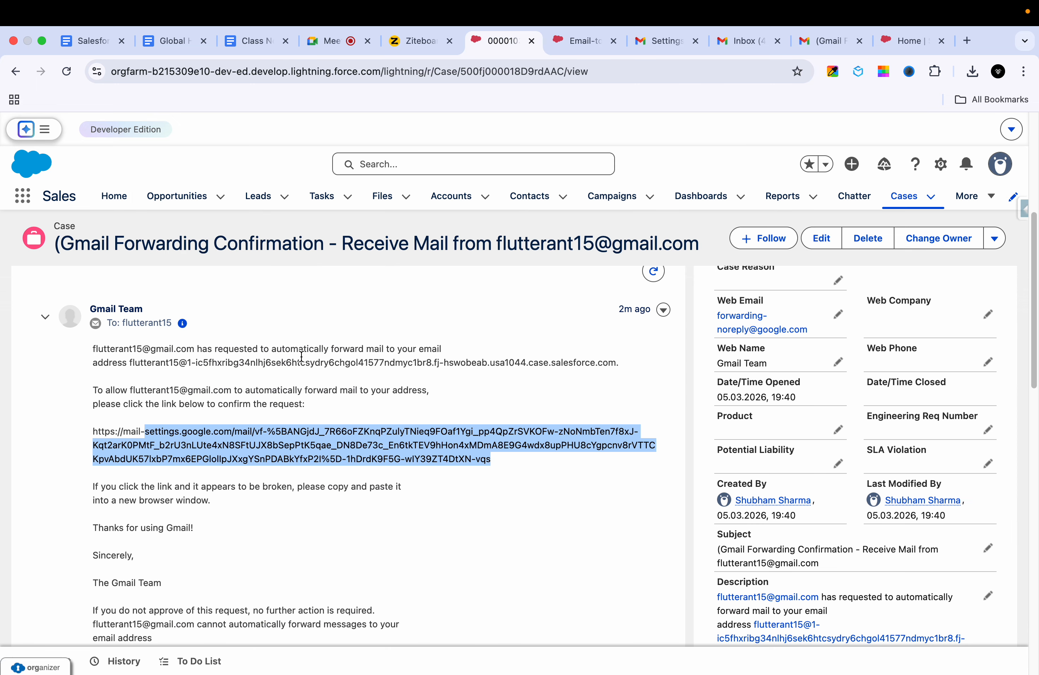
pyautogui.click(492, 460)
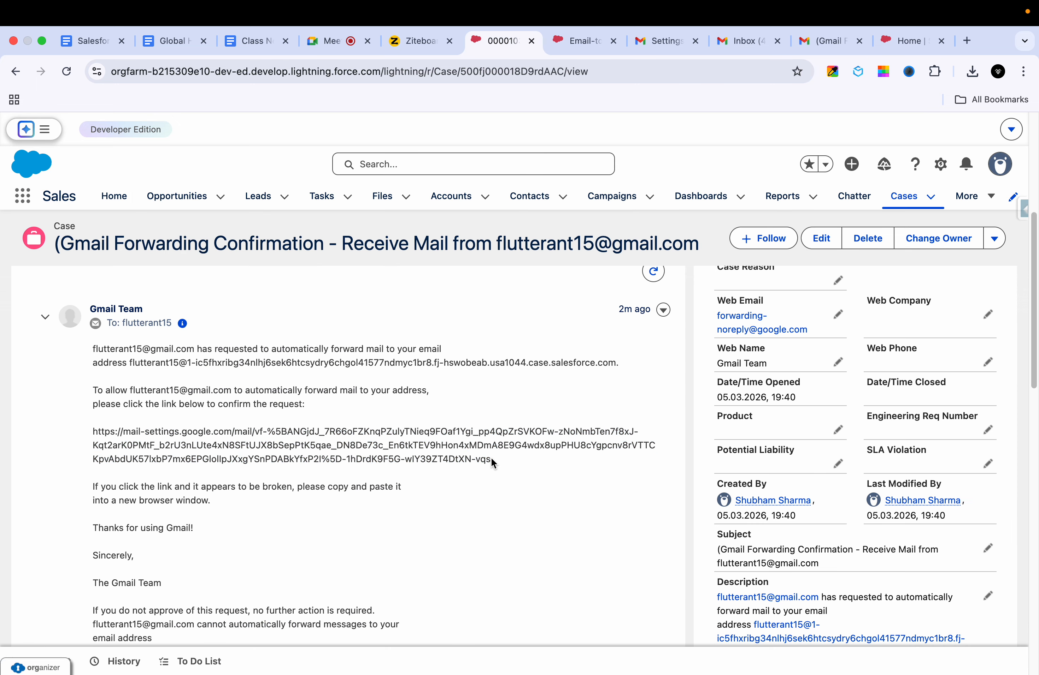
pyautogui.moveTo(512, 466); pyautogui.dragTo(93, 430)
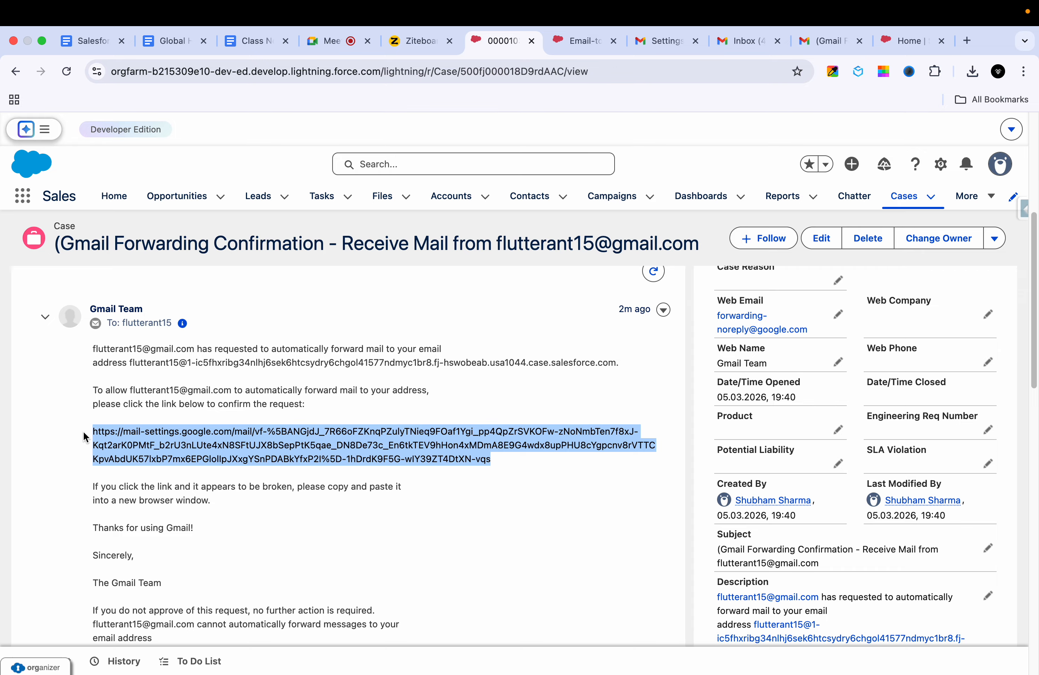
# Step: Open the confirmation link in a new tab and confirm forwarding to the Email-to-Case address
pyautogui.click(968, 40)
pyautogui.press('super+v')
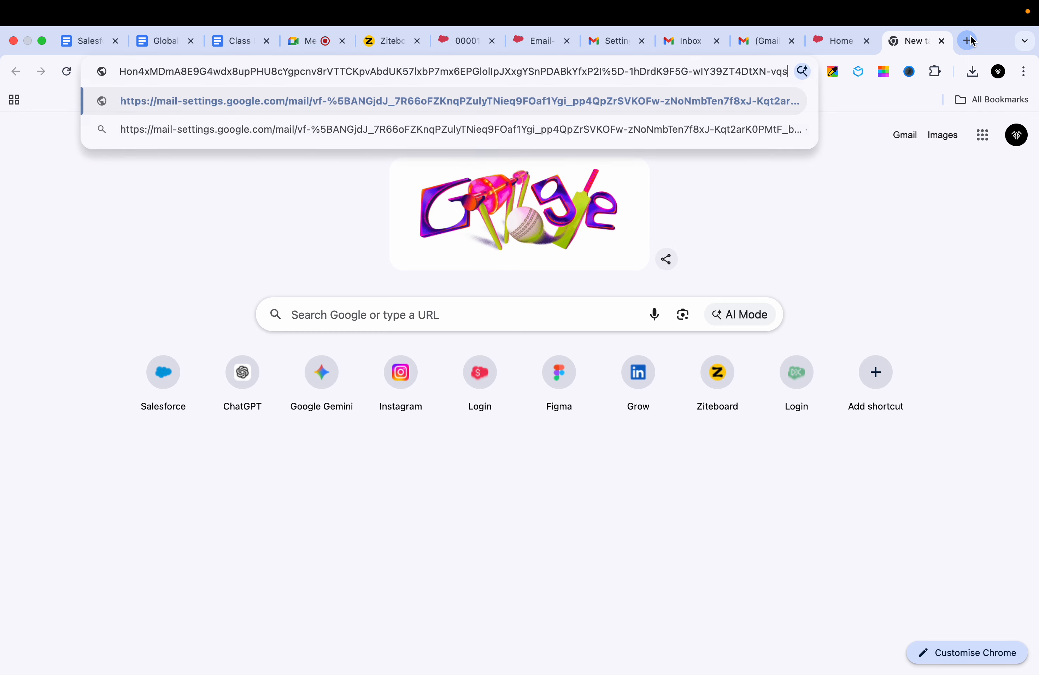
pyautogui.press('Return')
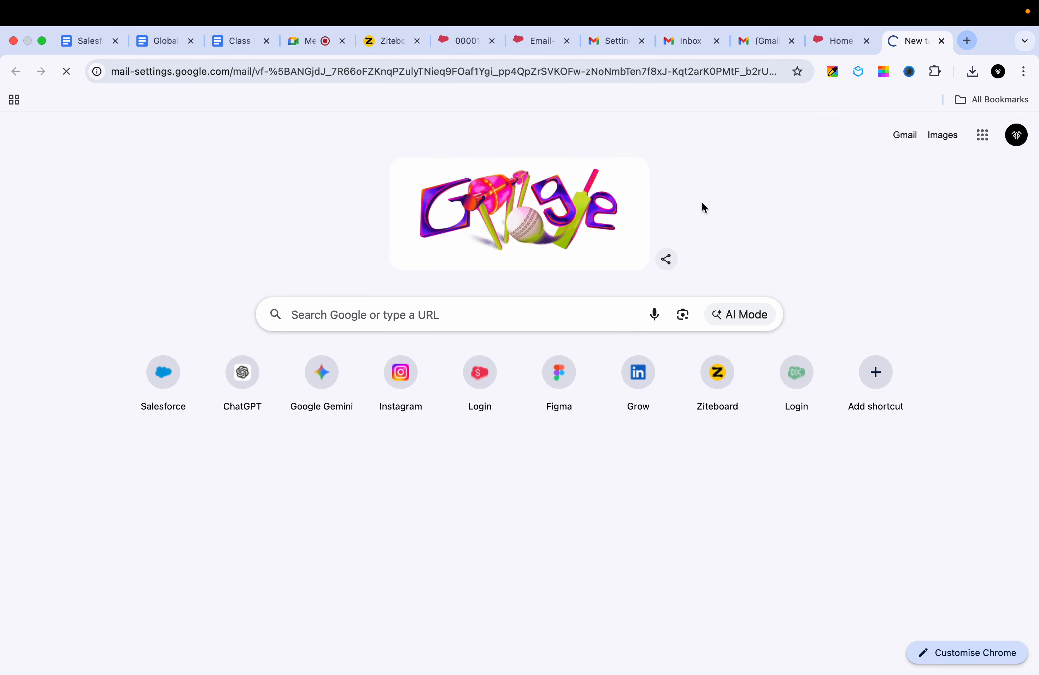
pyautogui.click(71, 234)
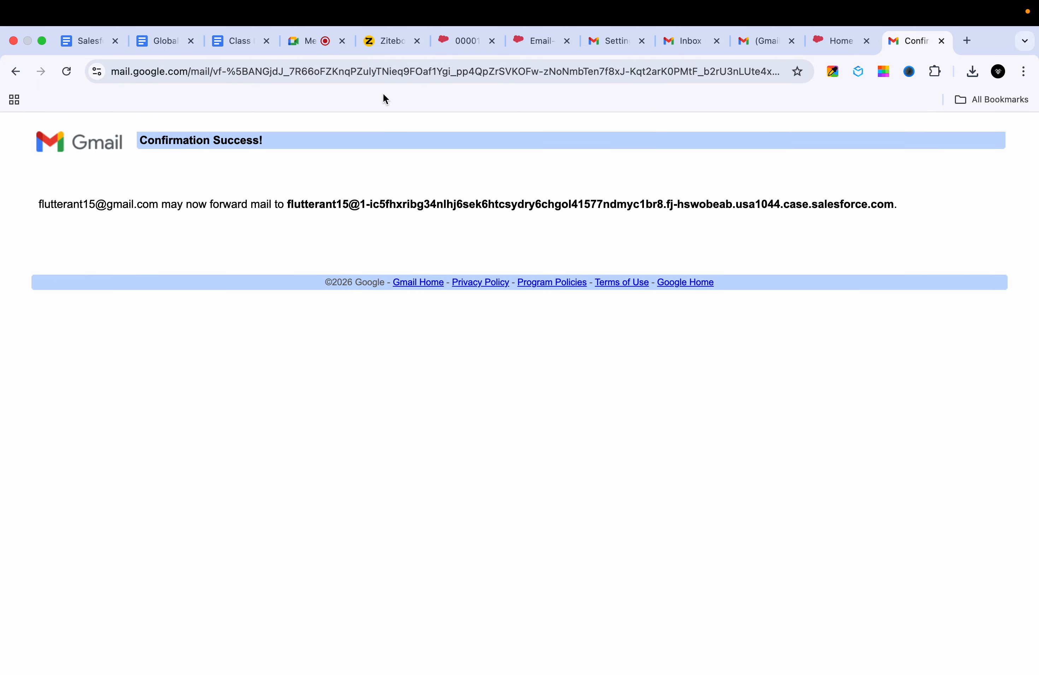
pyautogui.click(601, 36)
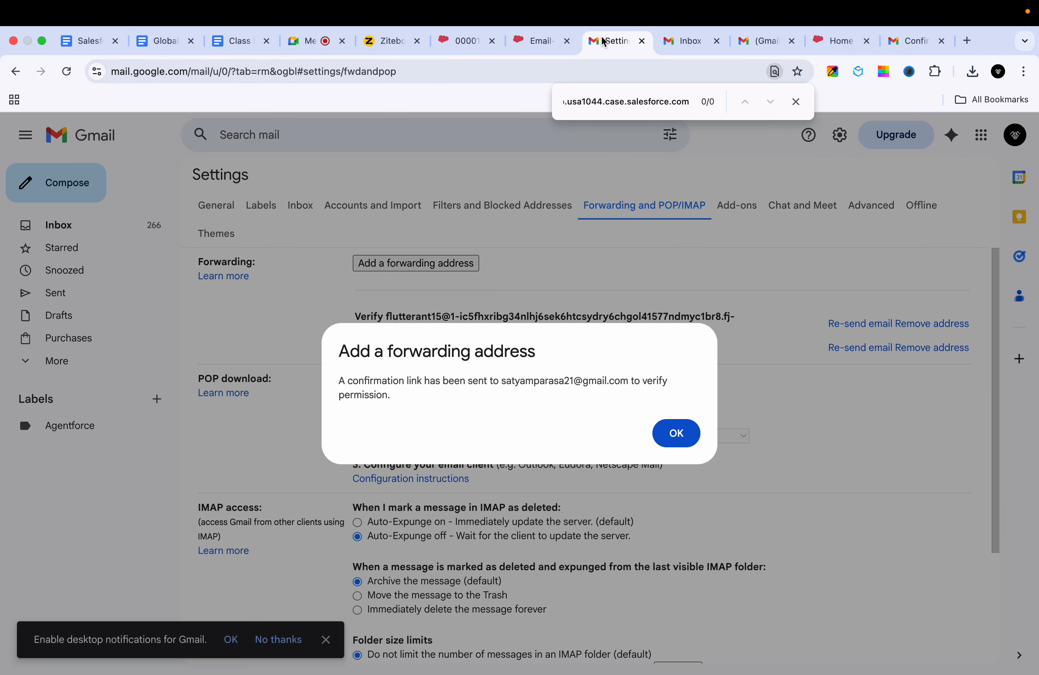
# Step: Reload Gmail settings, try forwarding a copy with Gmail's copy kept in Inbox, then disable again
pyautogui.click(664, 434)
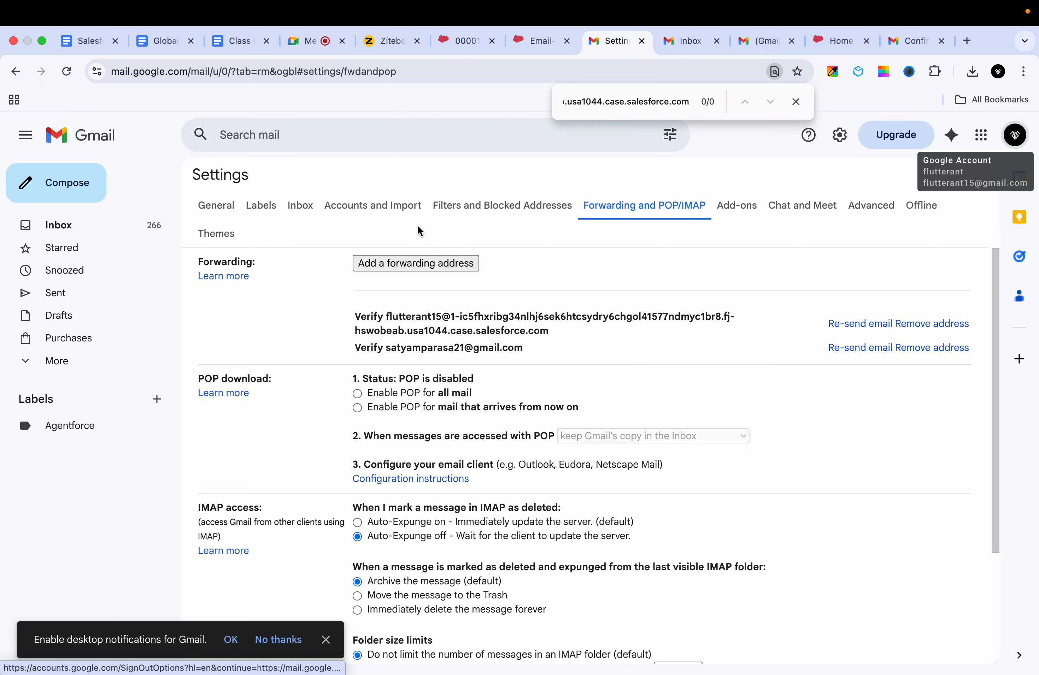
pyautogui.click(67, 71)
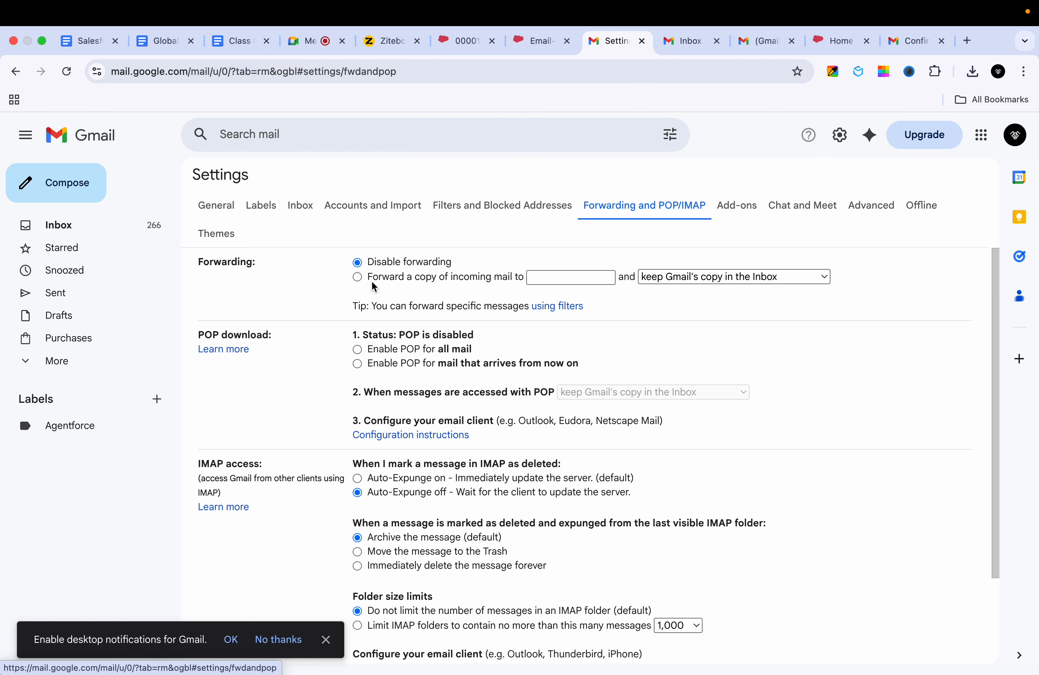
pyautogui.click(356, 278)
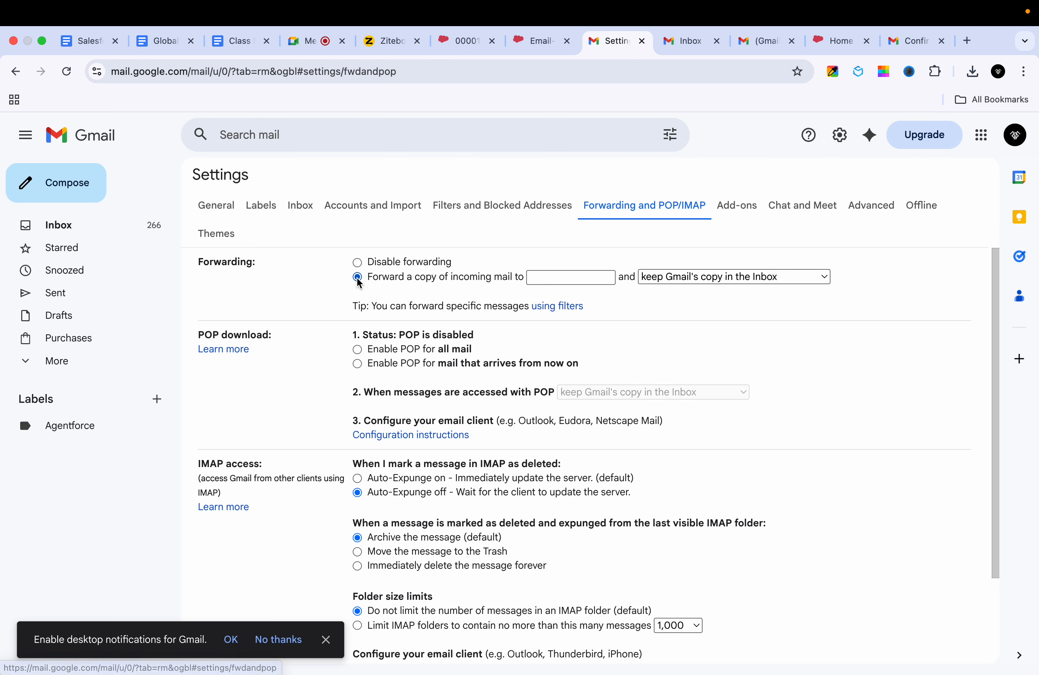
pyautogui.scroll(-7, 490, 349)
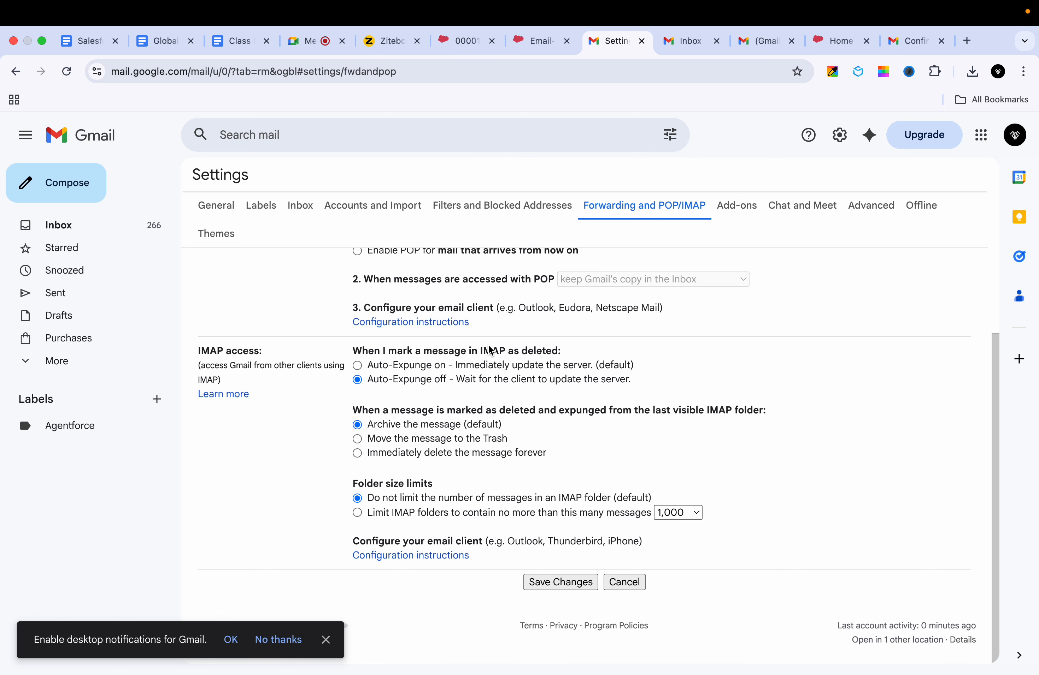
pyautogui.scroll(7, 491, 350)
pyautogui.click(725, 285)
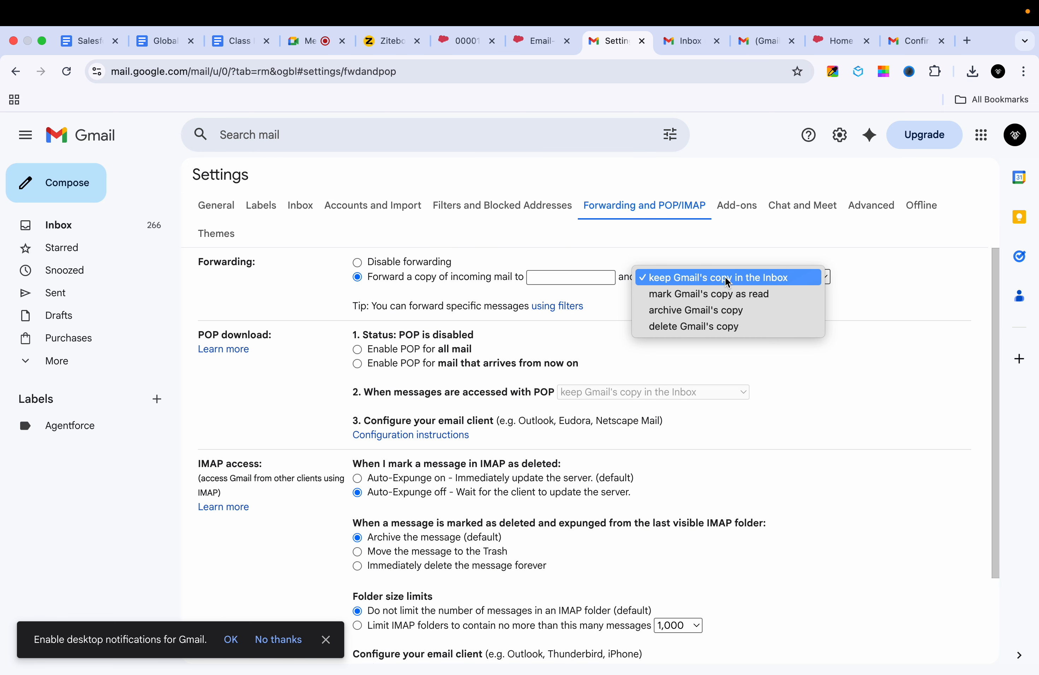
pyautogui.click(532, 263)
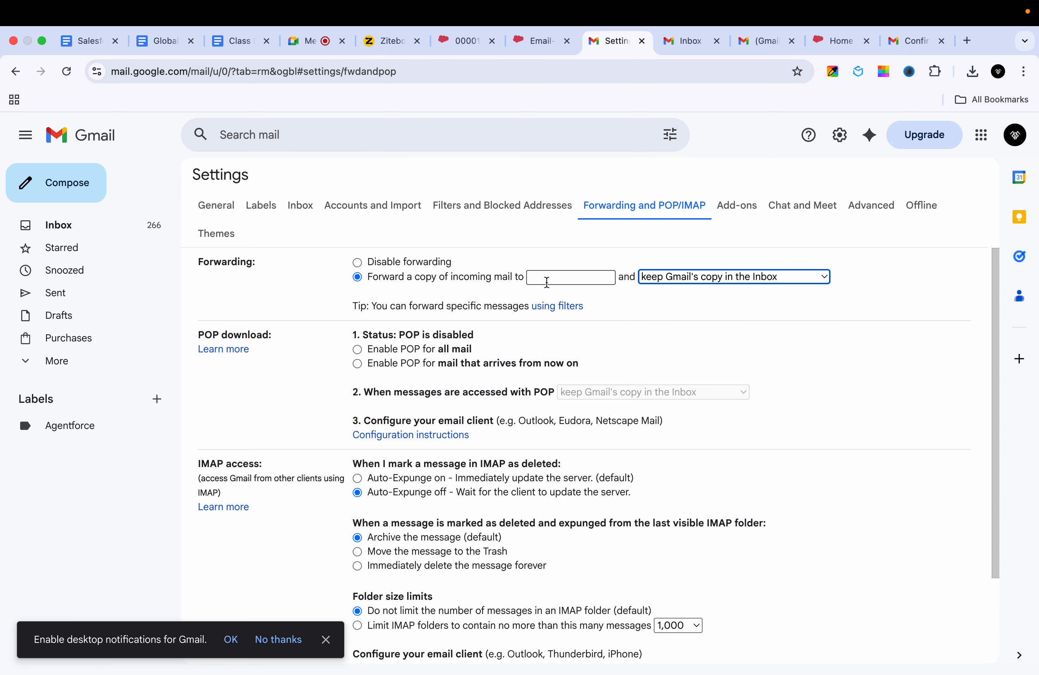
pyautogui.scroll(-5, 536, 350)
pyautogui.scroll(5, 533, 348)
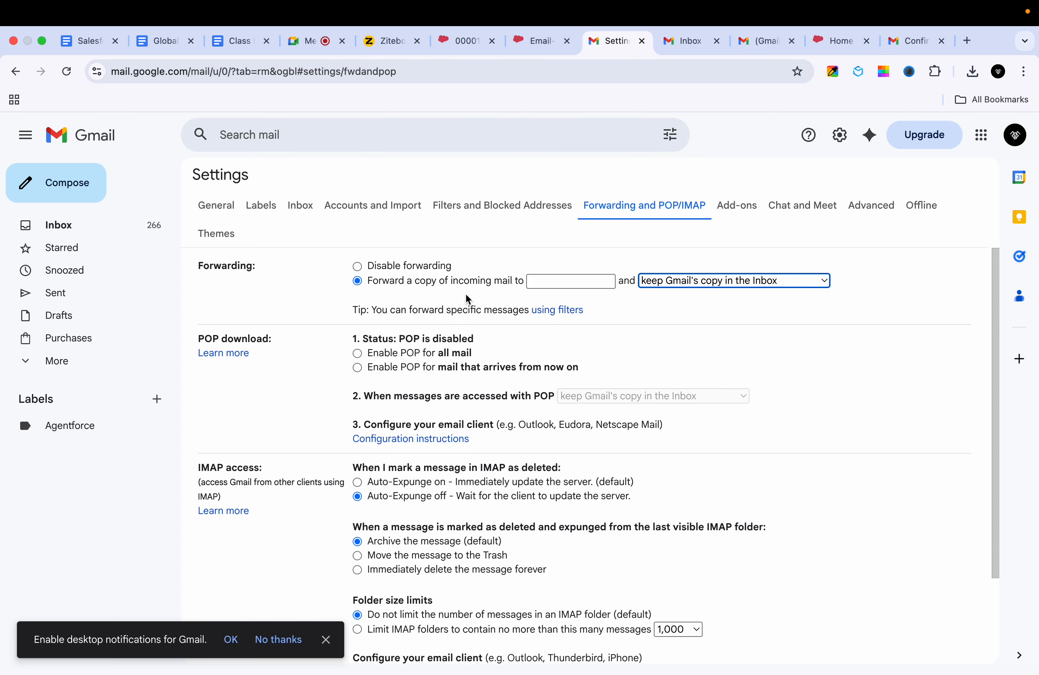
pyautogui.click(358, 263)
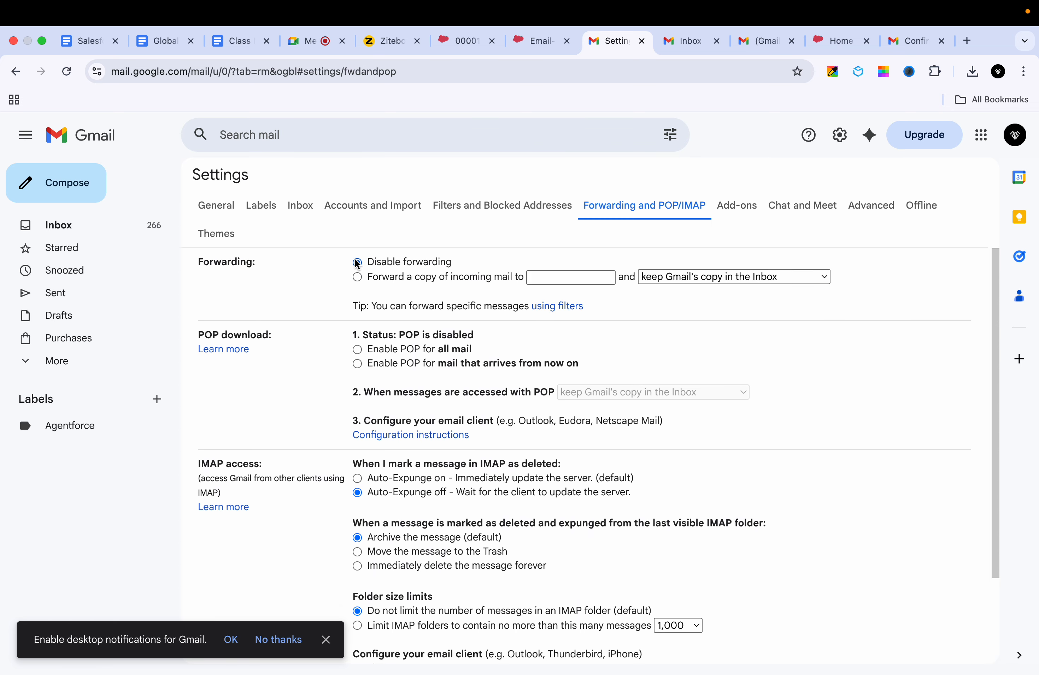
# Step: Review the empty forwarding address field and the choices for handling Gmail's copy
pyautogui.click(551, 209)
pyautogui.click(628, 201)
pyautogui.scroll(-3, 512, 378)
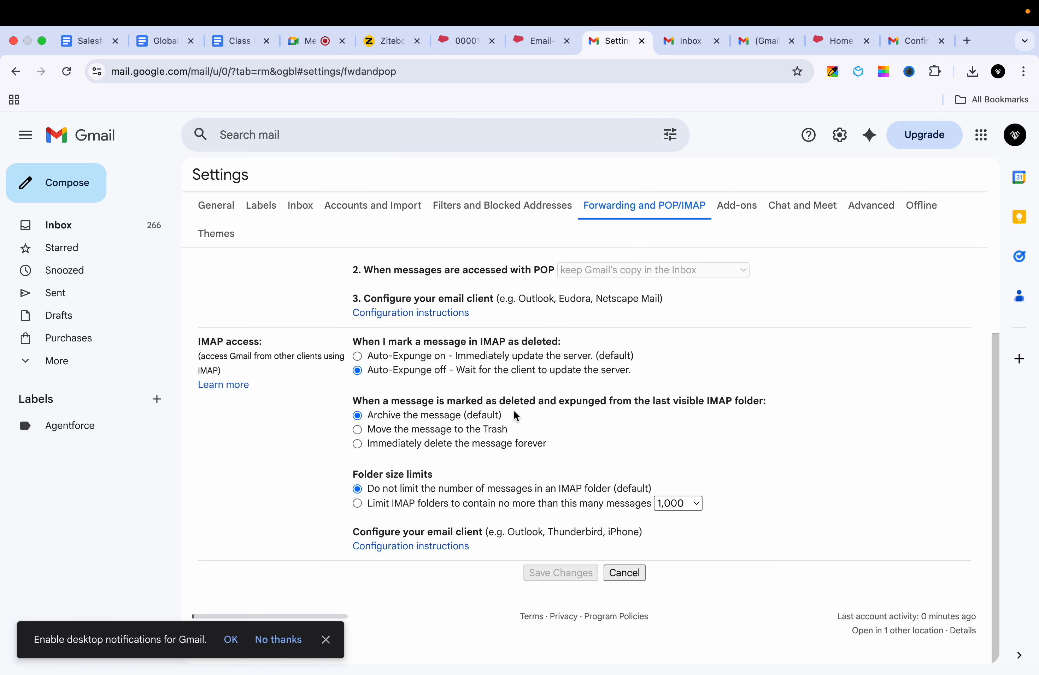
pyautogui.scroll(3, 509, 351)
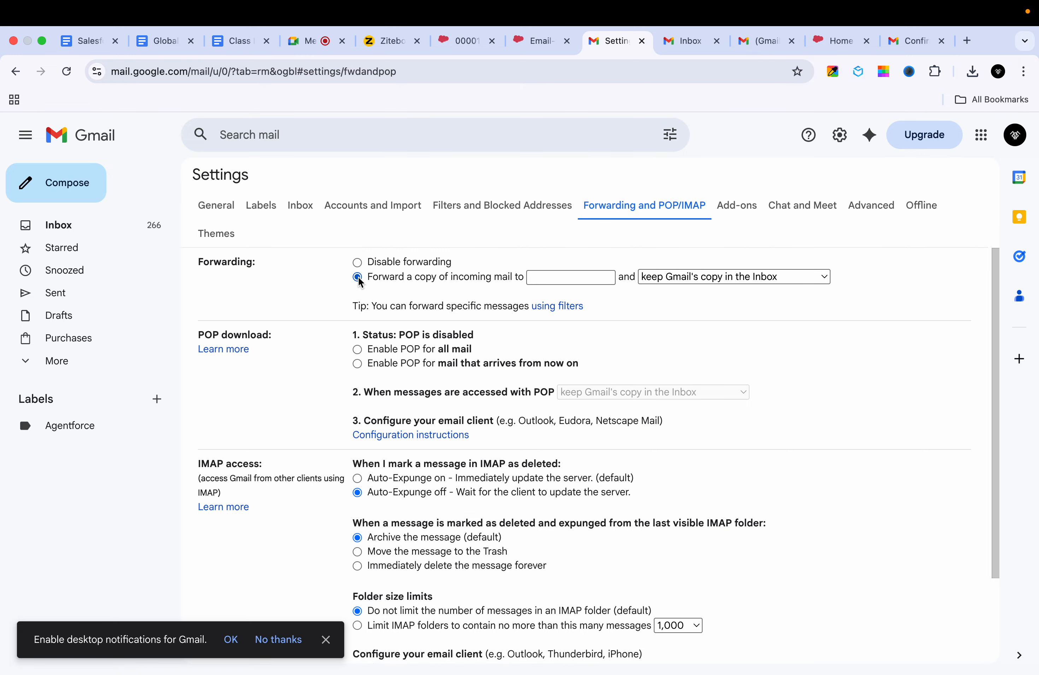
pyautogui.click(570, 281)
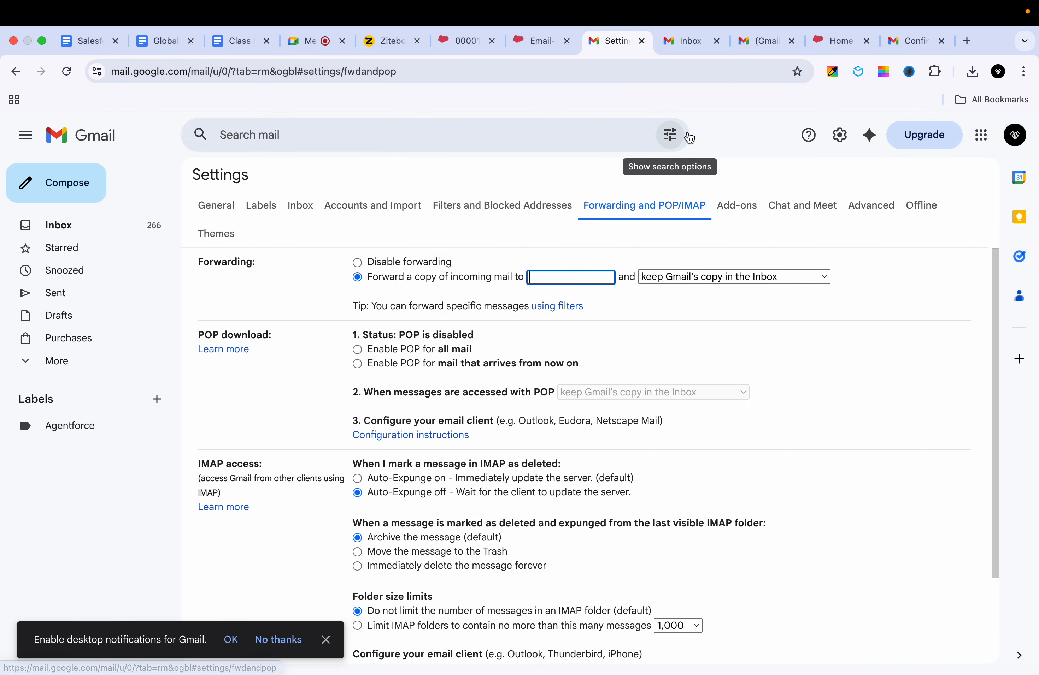
pyautogui.click(695, 277)
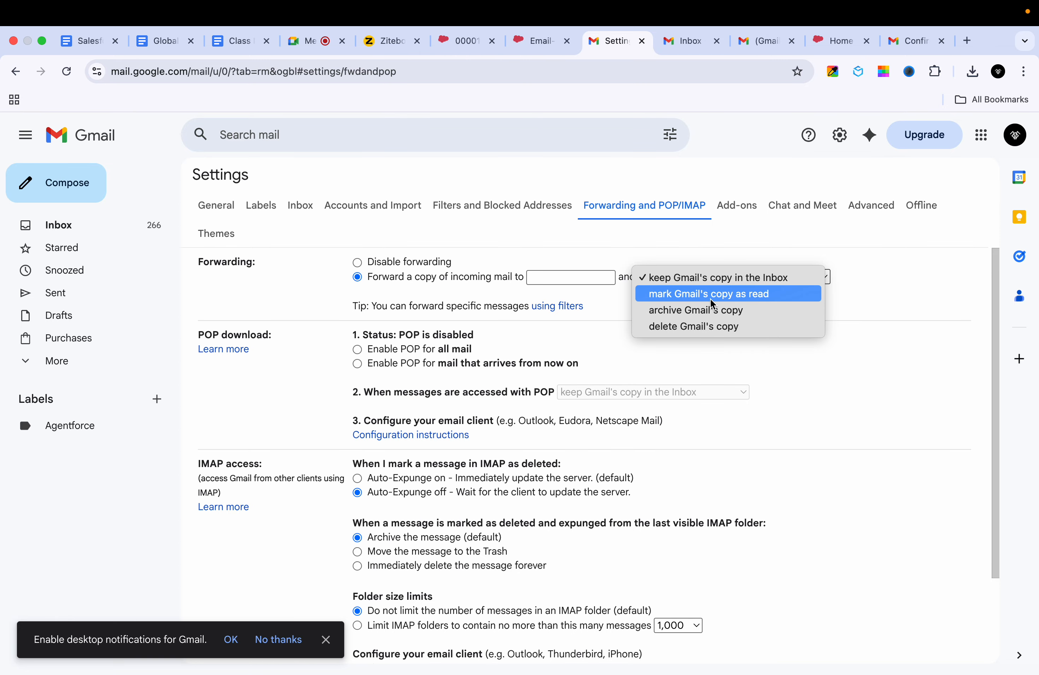
pyautogui.click(880, 300)
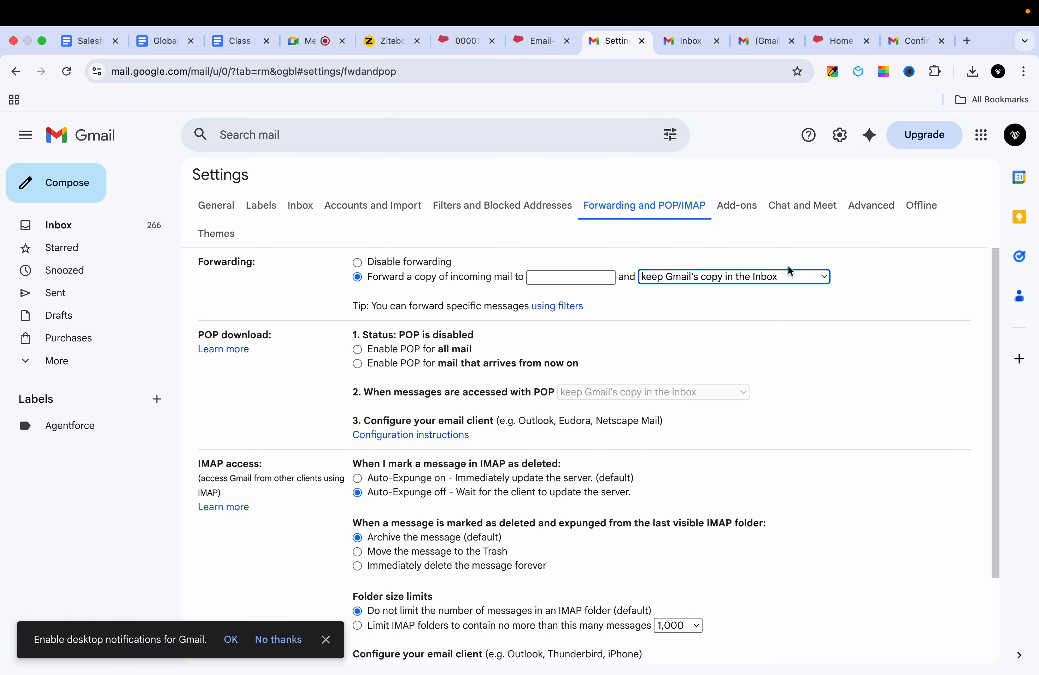
# Step: Copy the Salesforce Email Services Address, paste it as the forwarding address, and save
pyautogui.click(540, 40)
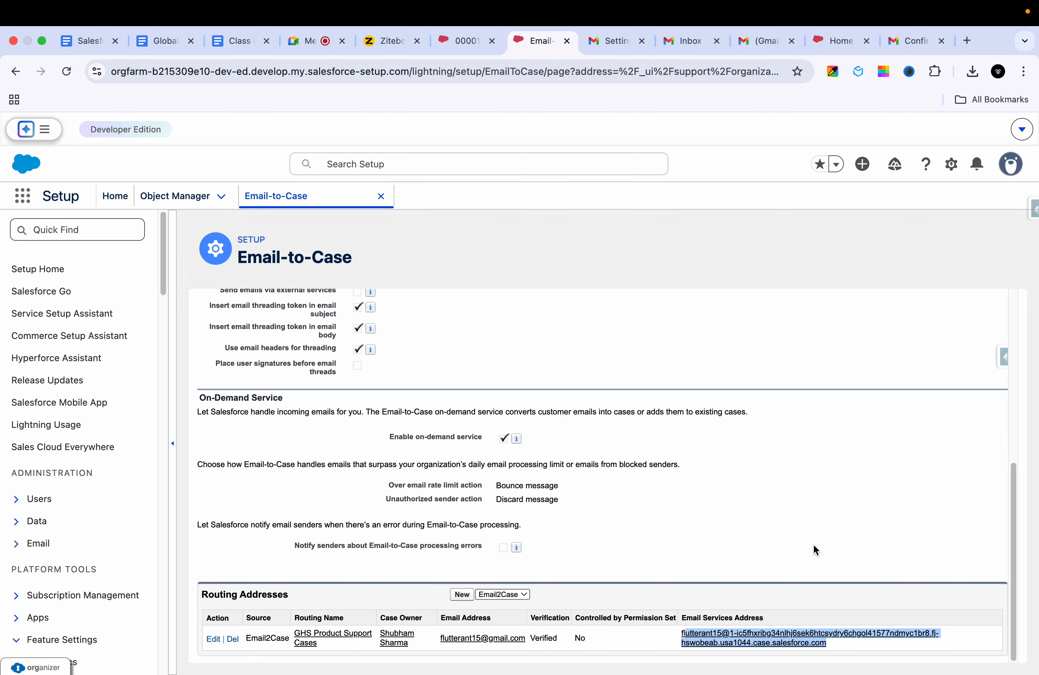
pyautogui.click(805, 566)
pyautogui.moveTo(833, 645); pyautogui.dragTo(663, 629)
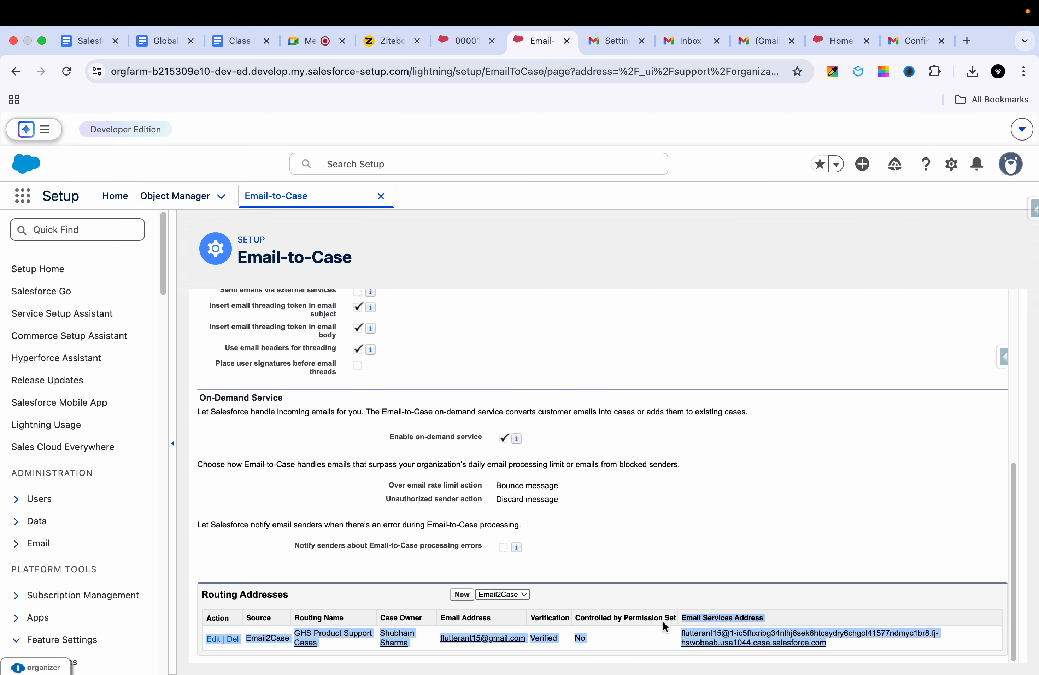
pyautogui.moveTo(835, 648); pyautogui.dragTo(681, 634)
pyautogui.press('super+c')
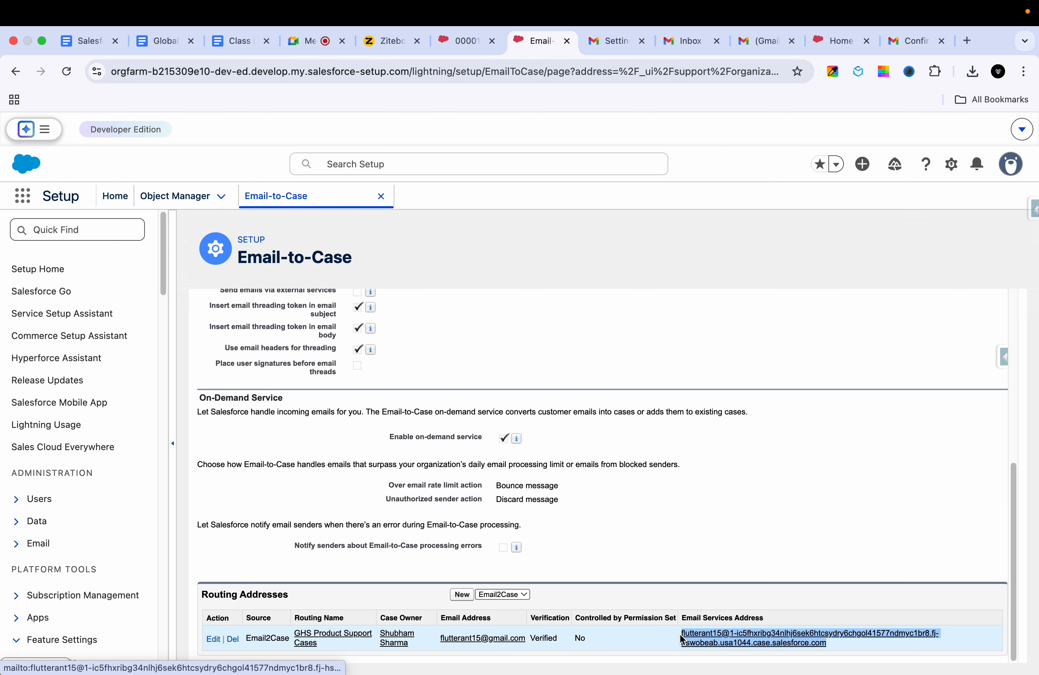
pyautogui.click(619, 43)
pyautogui.click(588, 281)
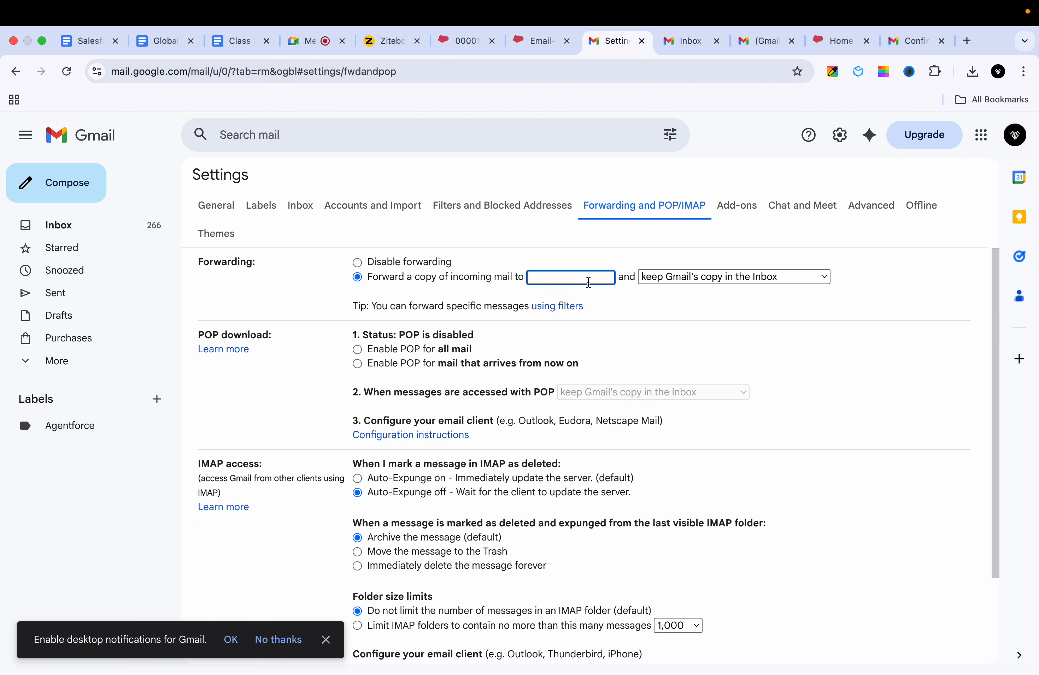
pyautogui.press('super+v')
pyautogui.scroll(-5, 520, 334)
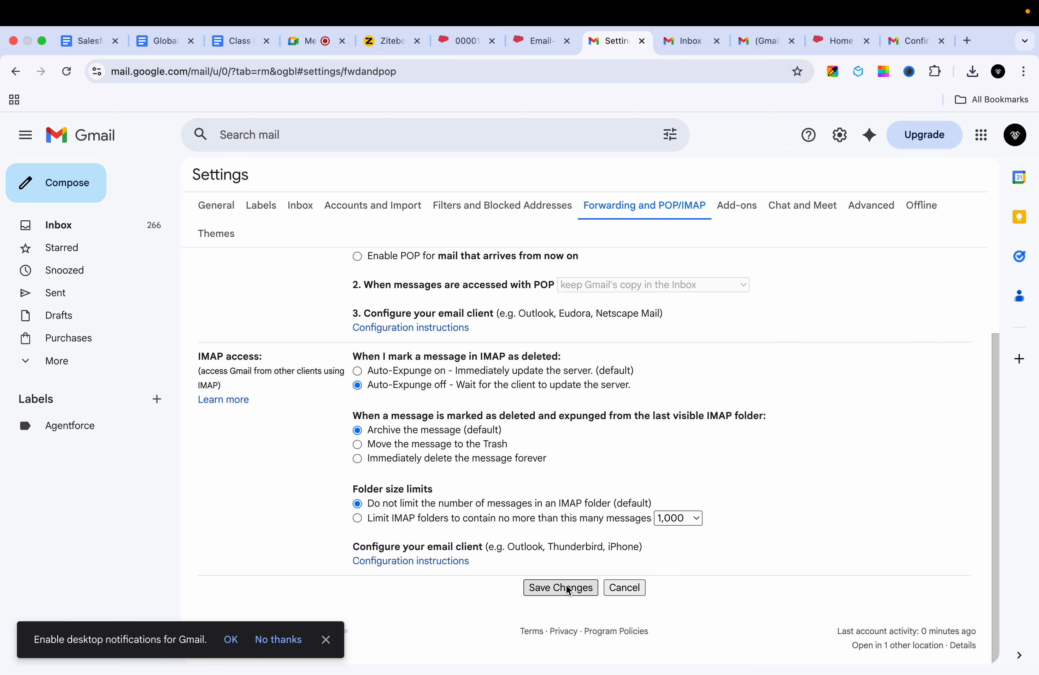
pyautogui.click(568, 589)
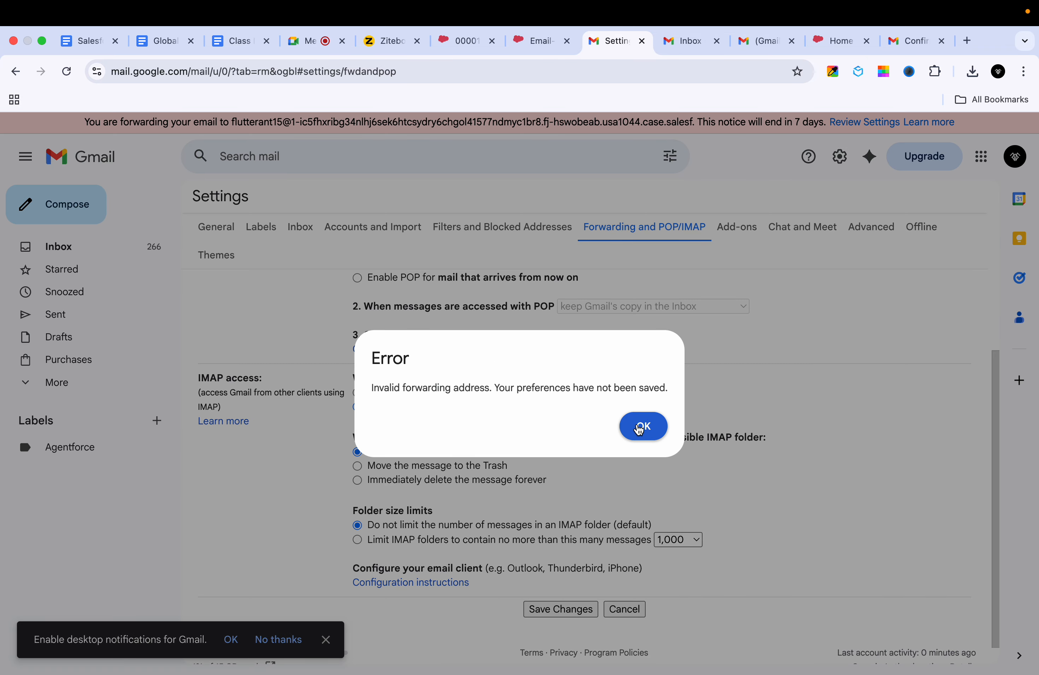
# Step: Dismiss the invalid forwarding address error and set forwarding to disabled
pyautogui.click(642, 427)
pyautogui.scroll(5, 649, 403)
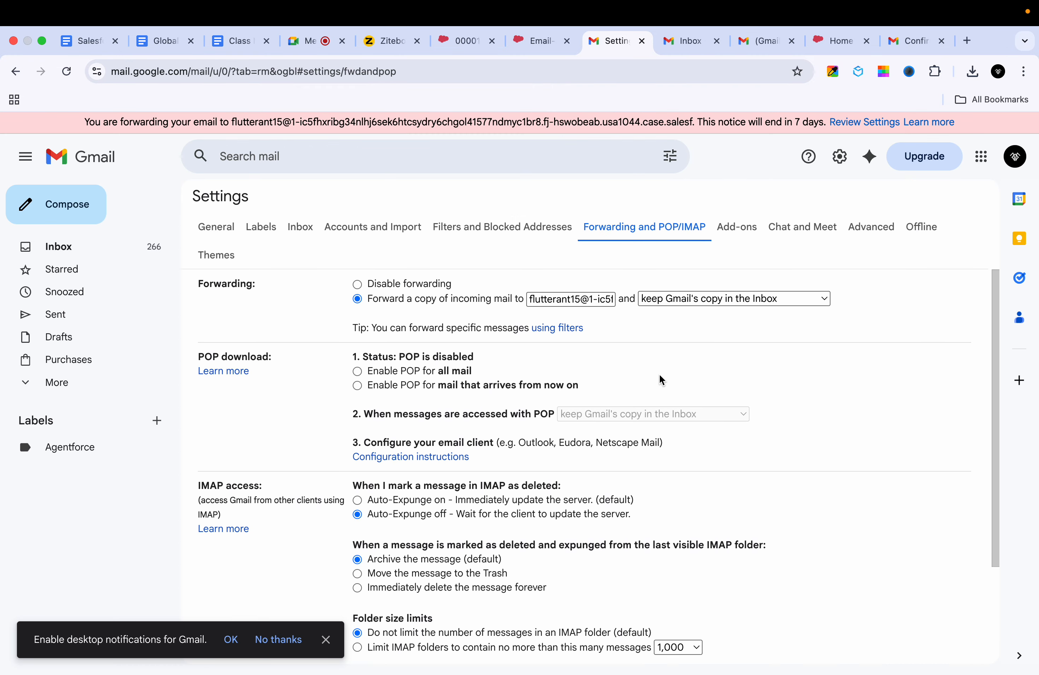
pyautogui.click(357, 285)
pyautogui.click(546, 227)
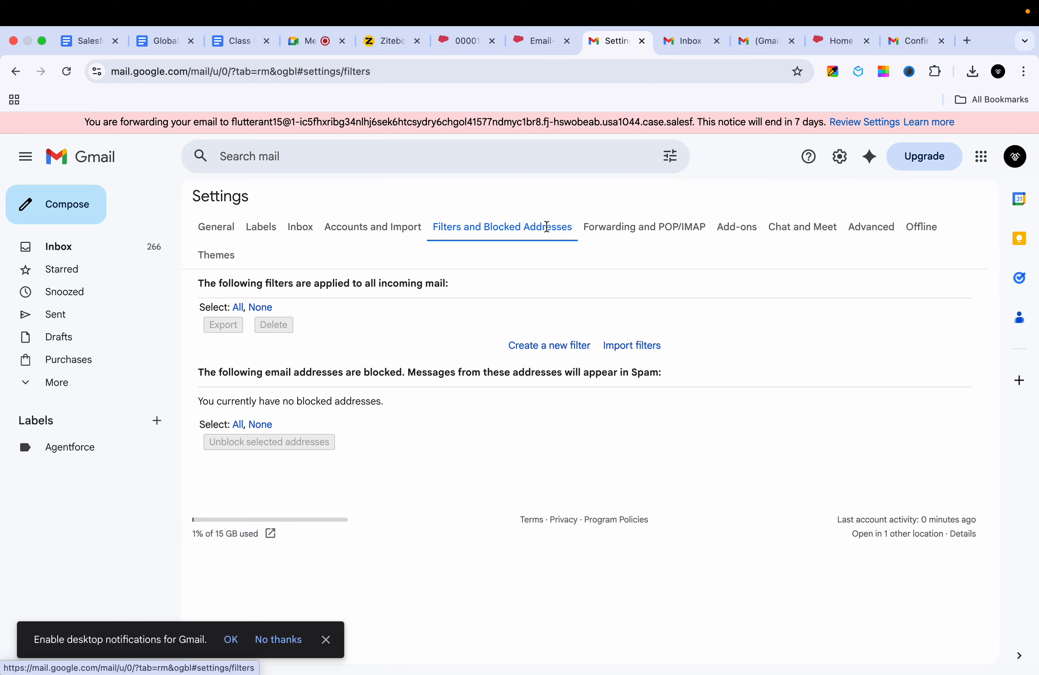
pyautogui.click(651, 224)
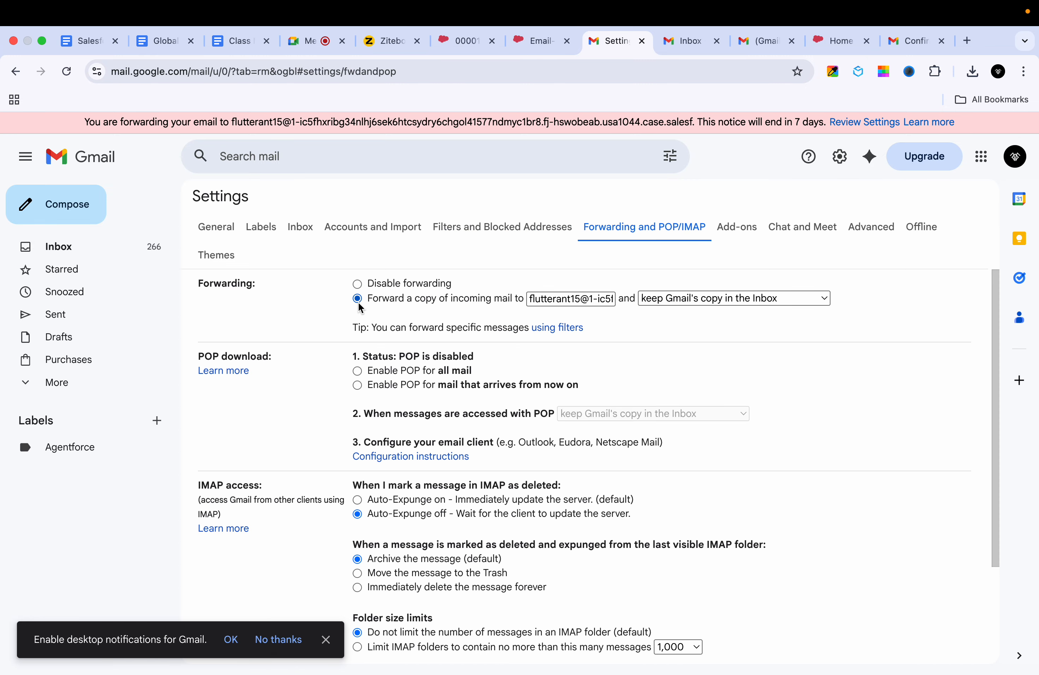
# Step: Reopen Settings > Forwarding and POP/IMAP and search the page for the Salesforce address
pyautogui.click(882, 122)
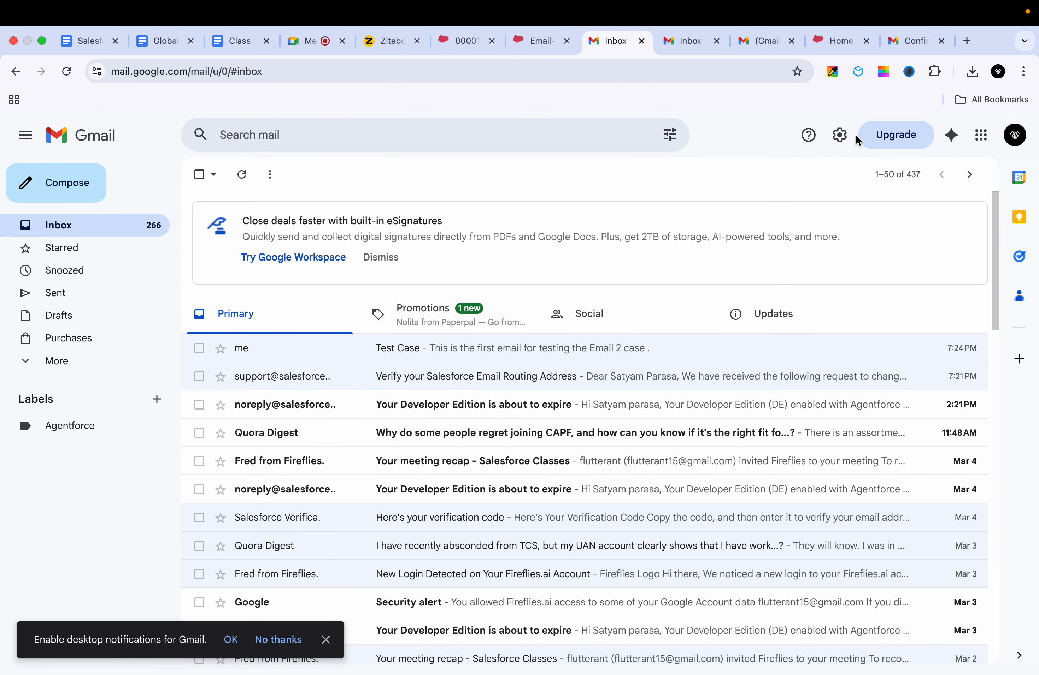
pyautogui.click(839, 135)
pyautogui.click(840, 137)
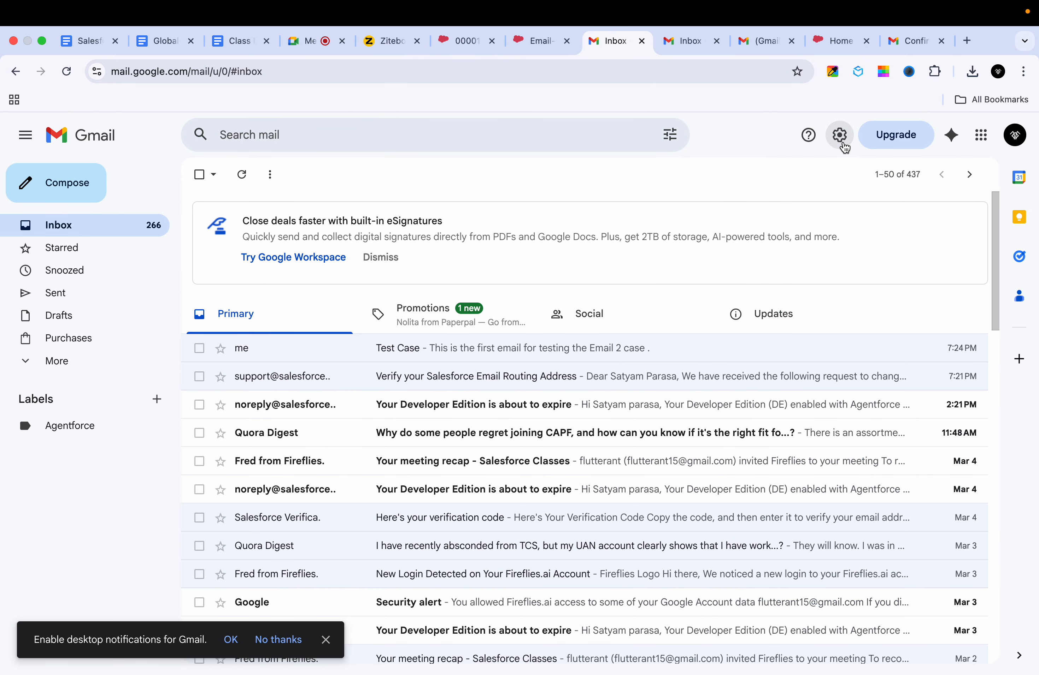
pyautogui.click(842, 144)
pyautogui.click(872, 218)
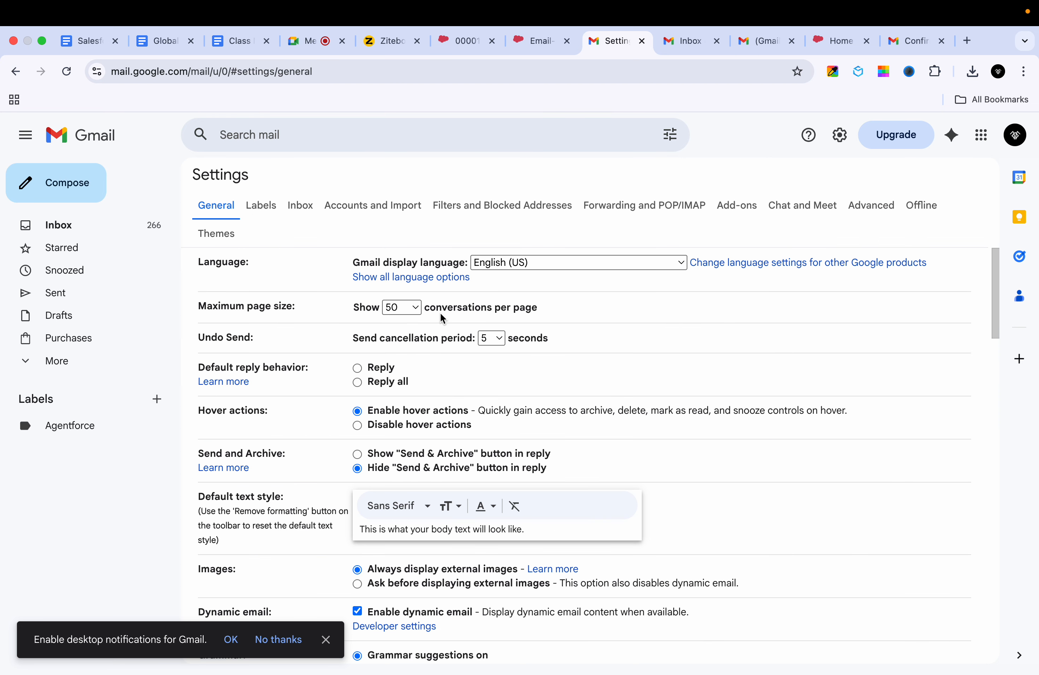
pyautogui.click(654, 209)
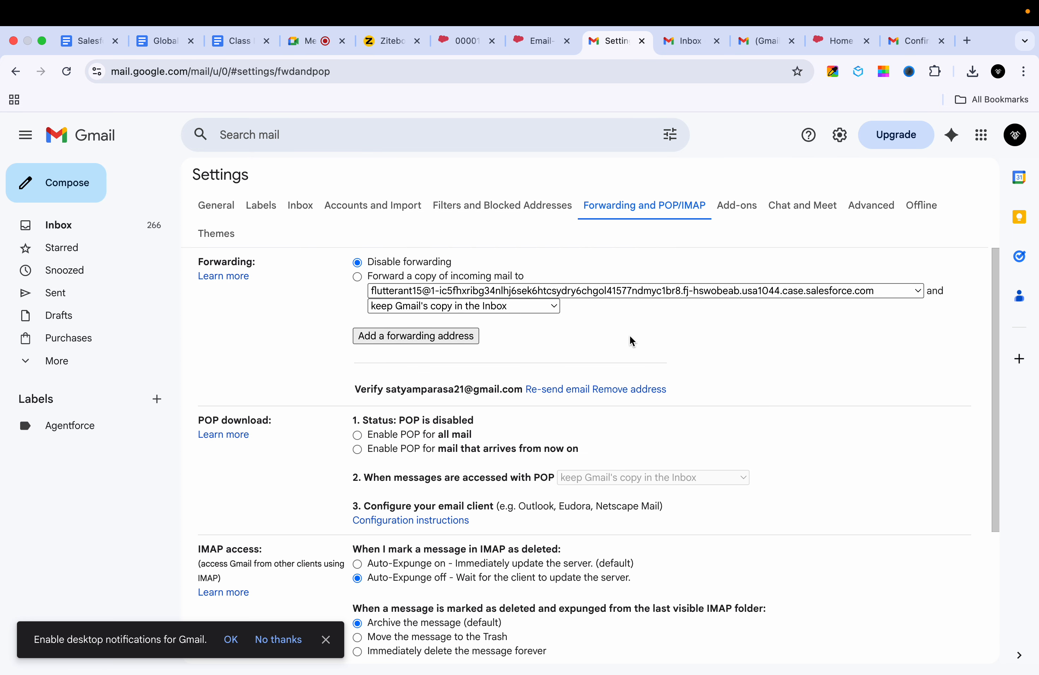
pyautogui.press('super+f')
pyautogui.press('super+v')
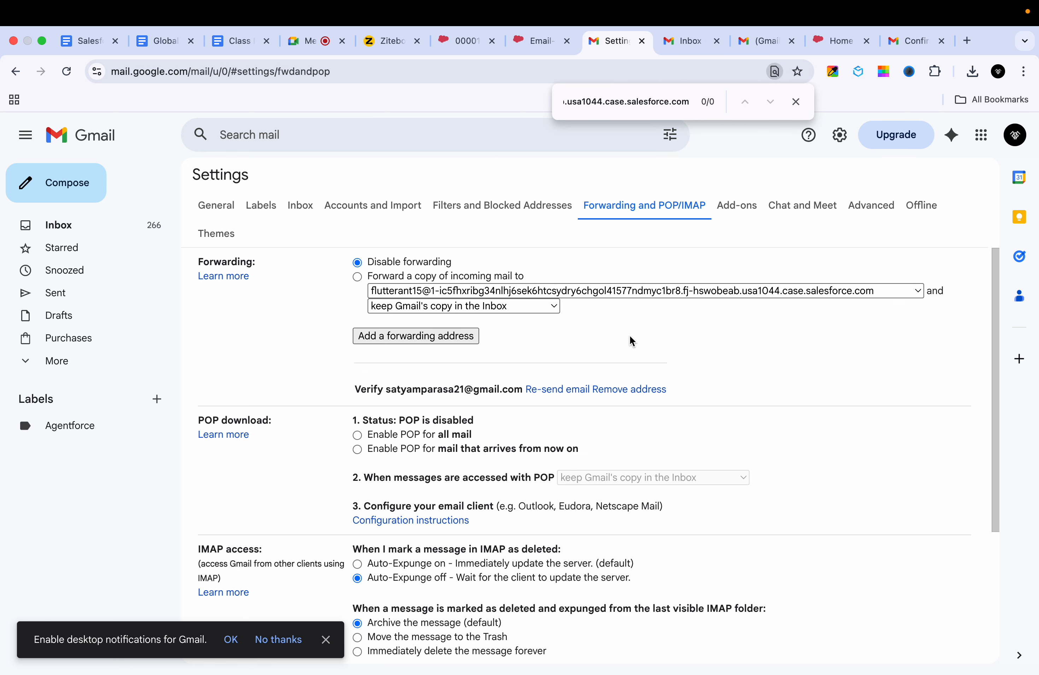
# Step: Leave forwarding disabled and go to the other Gmail account's inbox
pyautogui.click(358, 278)
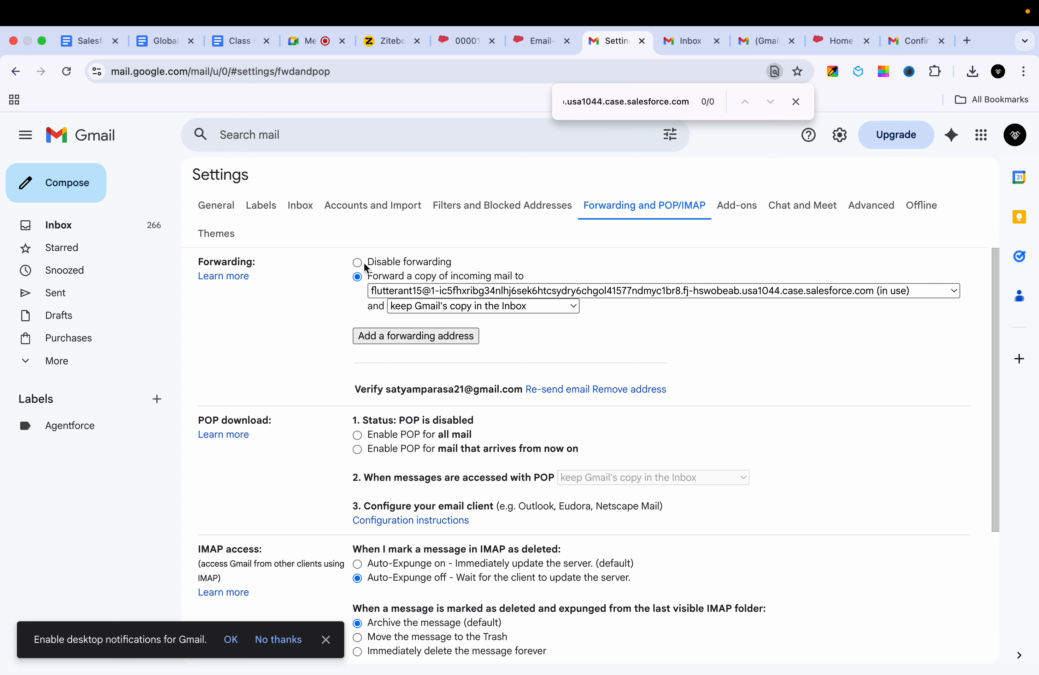
pyautogui.click(357, 262)
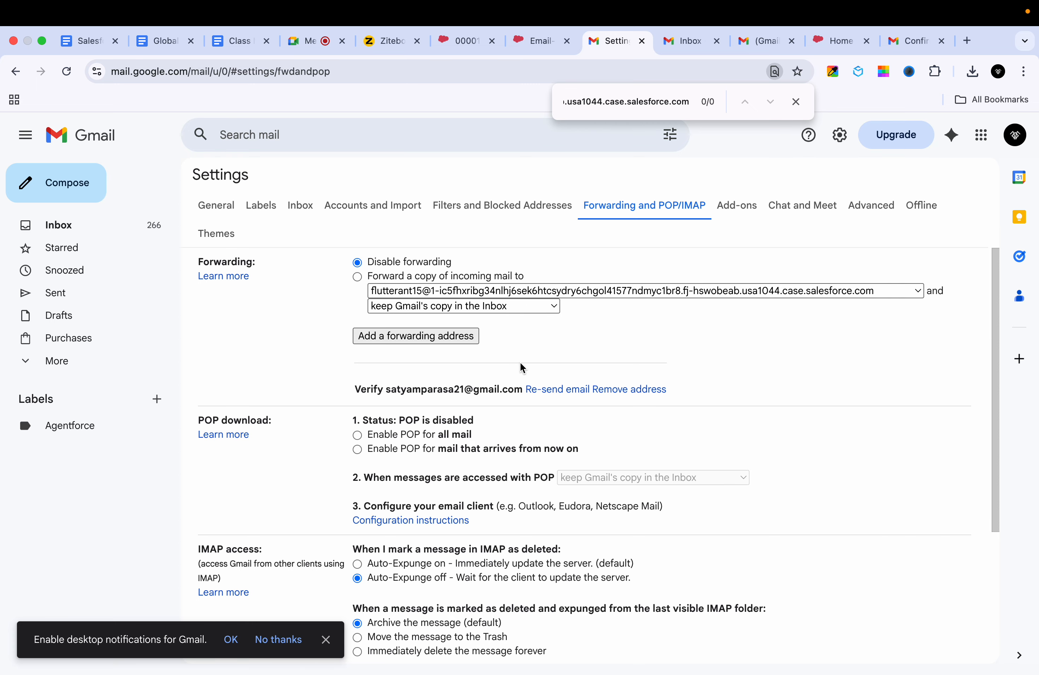
pyautogui.scroll(-5, 522, 367)
pyautogui.click(701, 48)
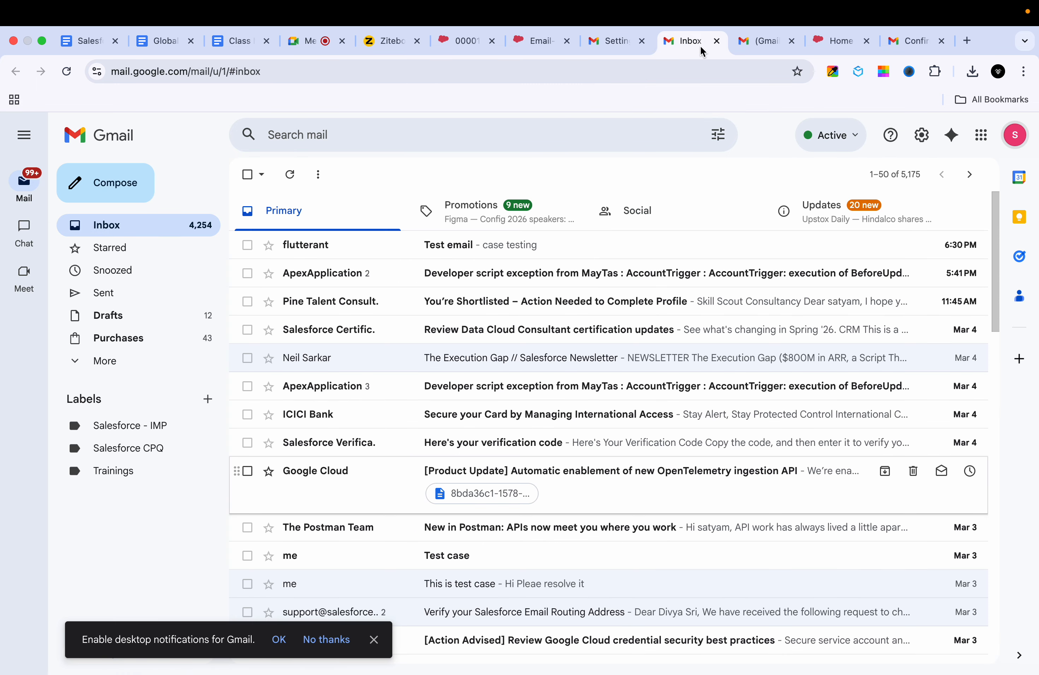
# Step: Start a new Gmail message addressed to the Email to Case contact
pyautogui.click(752, 42)
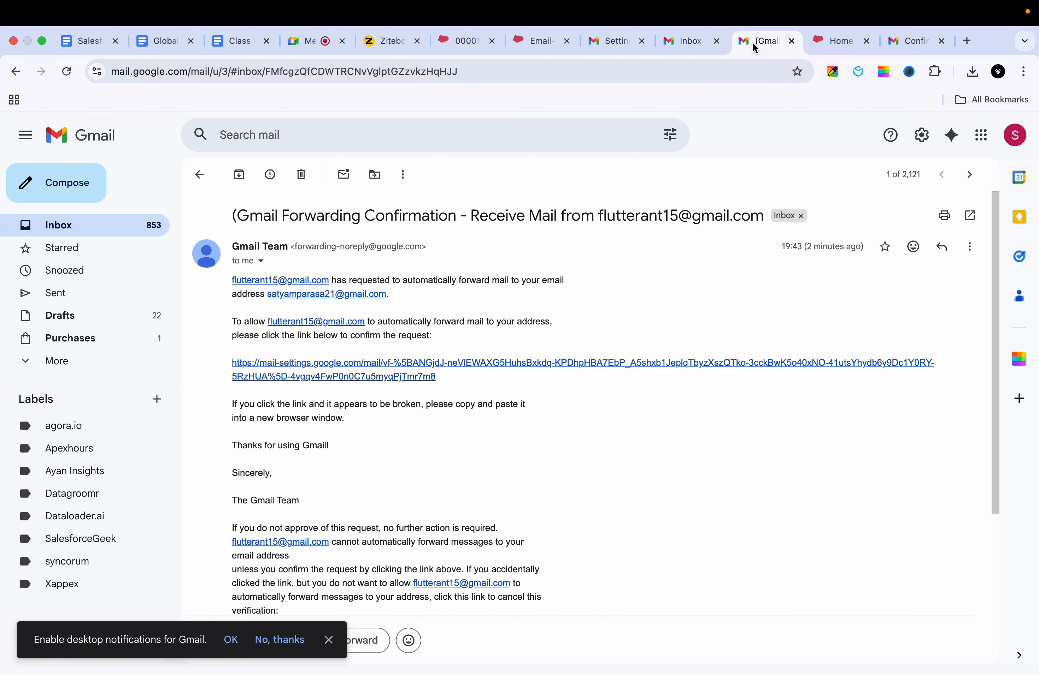
pyautogui.click(1014, 135)
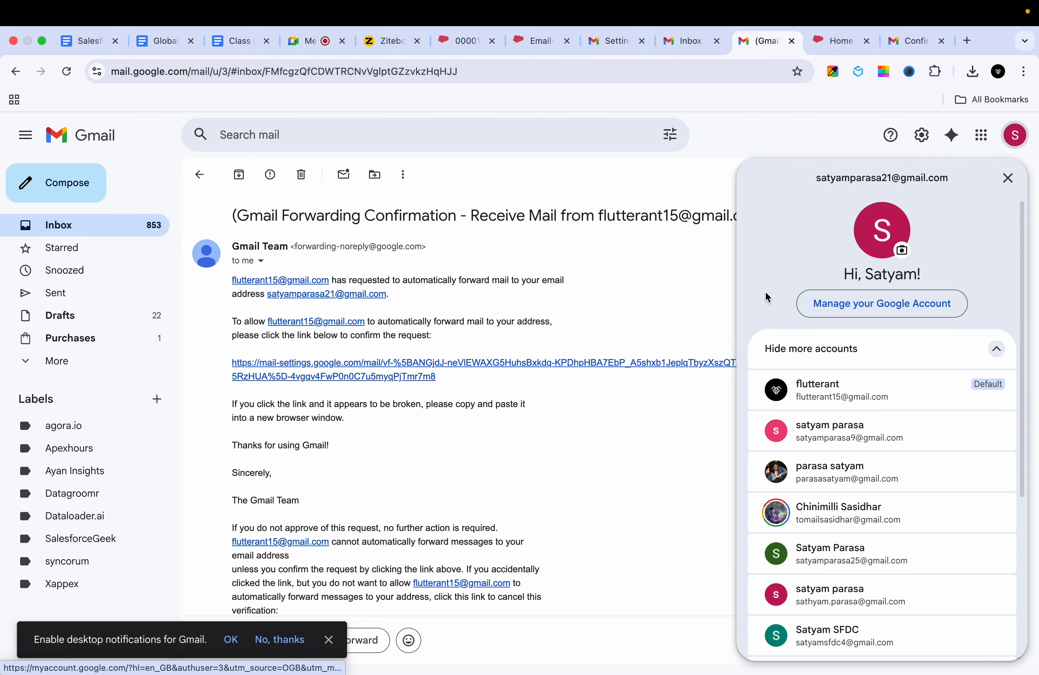
pyautogui.click(58, 191)
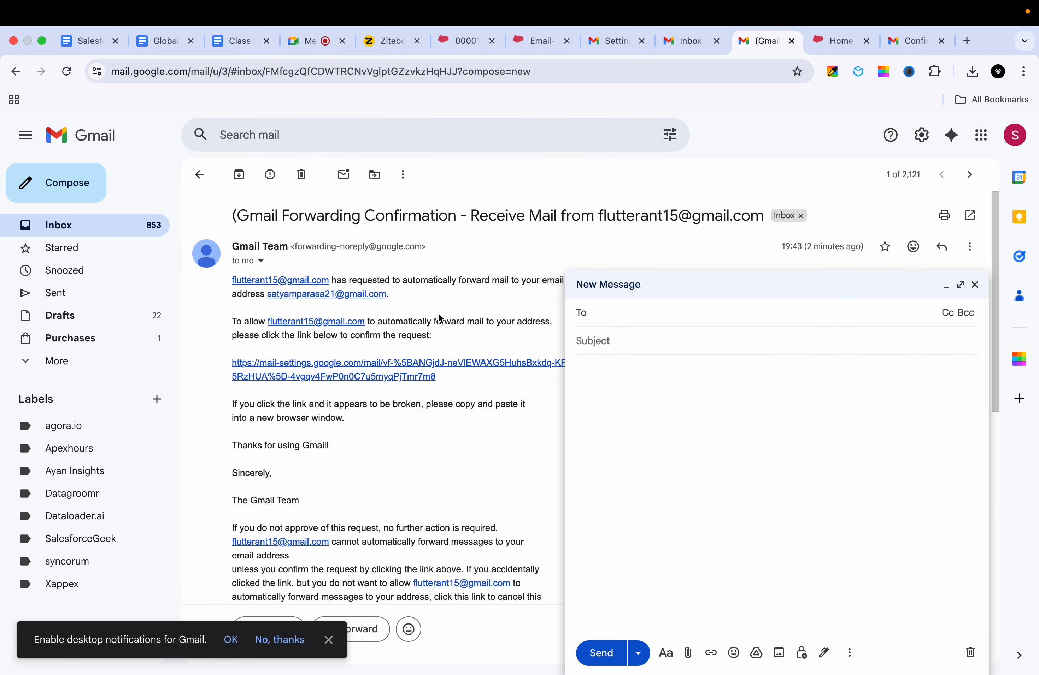
pyautogui.write('fl')
pyautogui.click(708, 361)
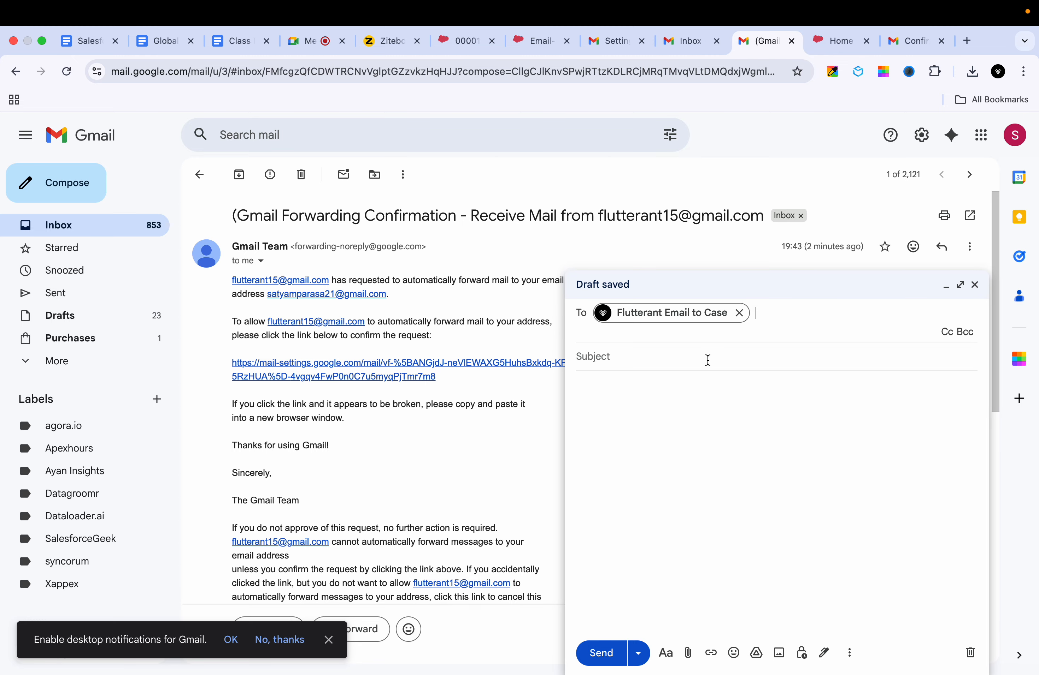
pyautogui.click(660, 359)
pyautogui.click(634, 319)
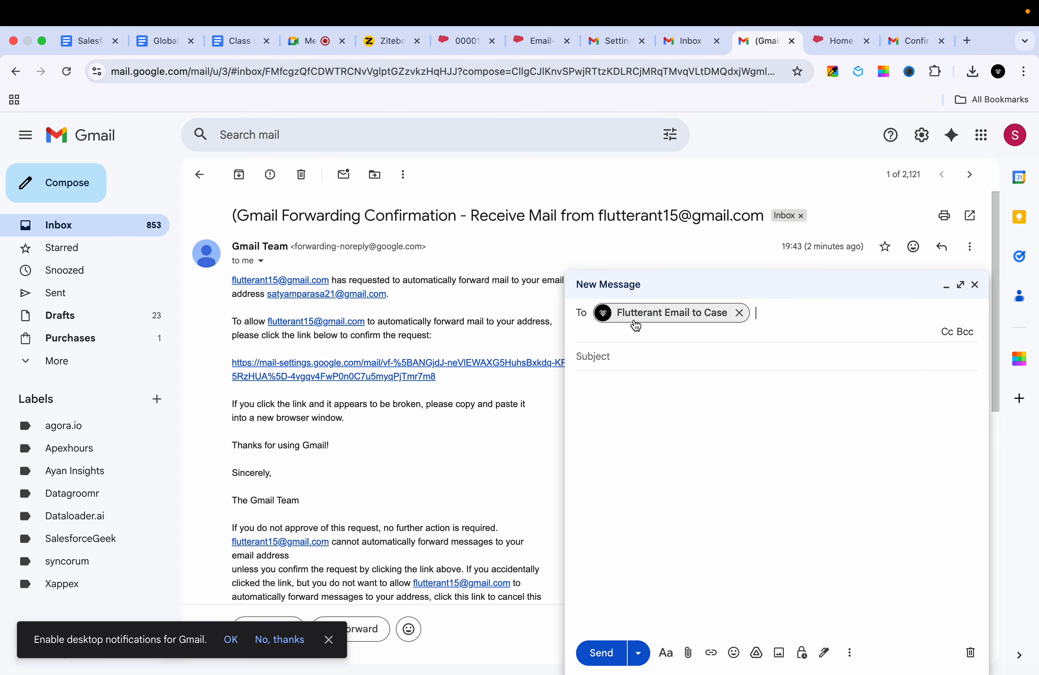
pyautogui.click(662, 316)
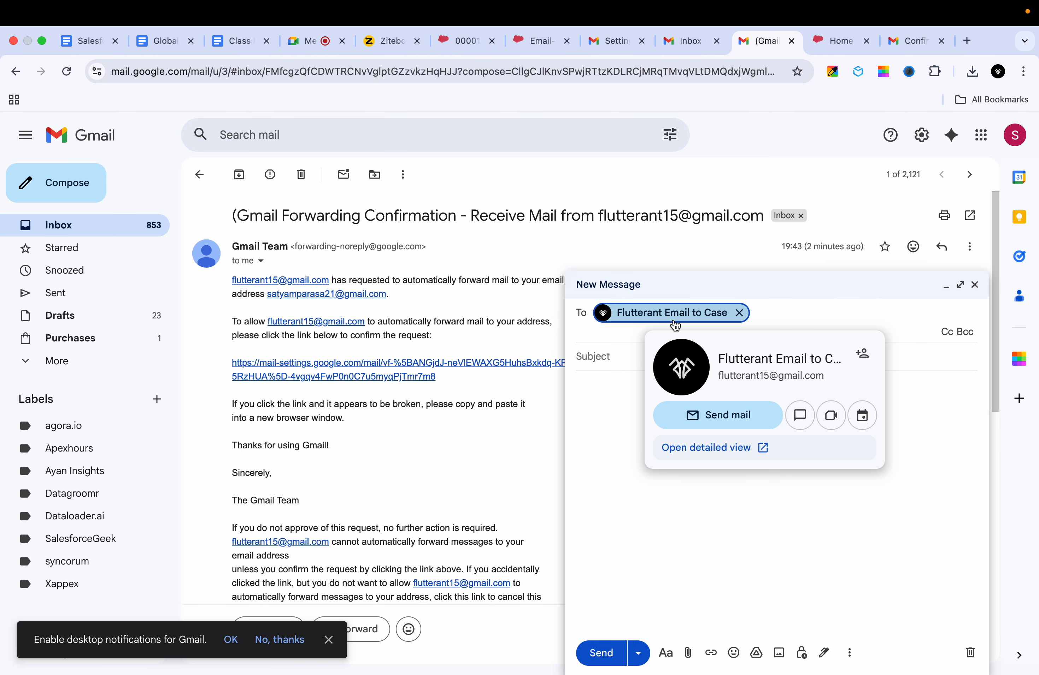
pyautogui.click(587, 356)
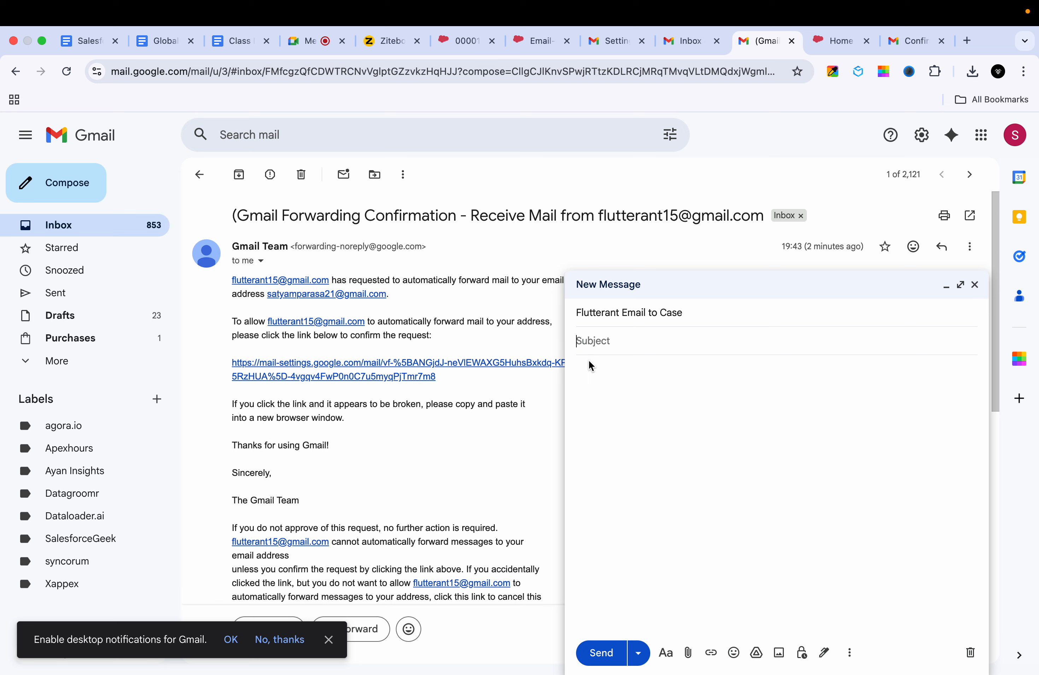
pyautogui.click(698, 314)
pyautogui.click(739, 316)
pyautogui.write('fl')
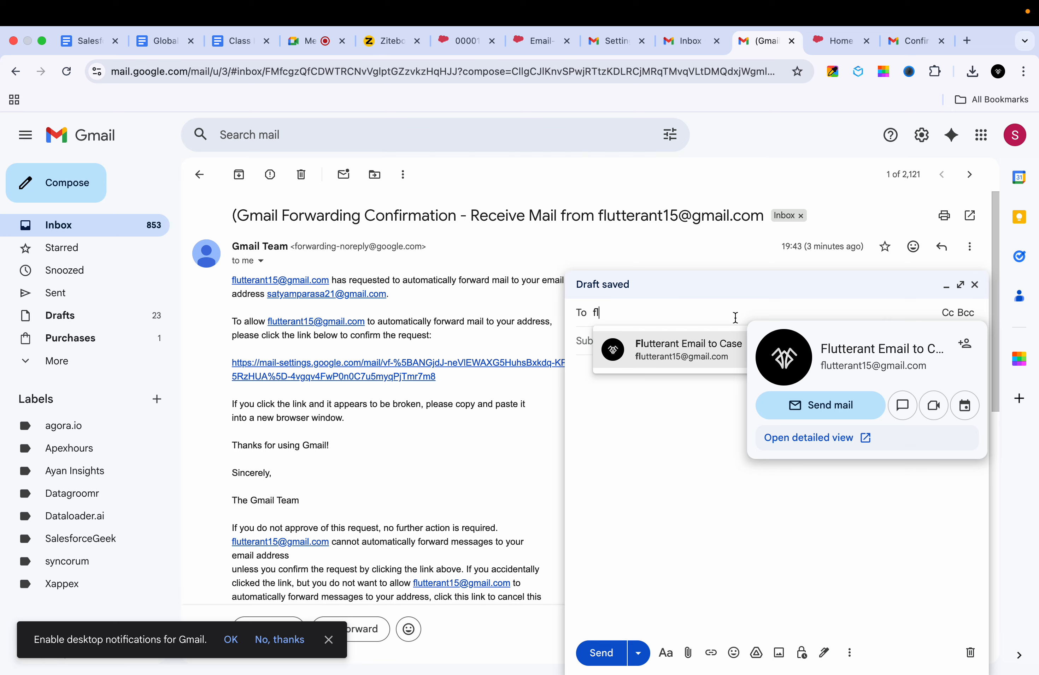
pyautogui.click(694, 356)
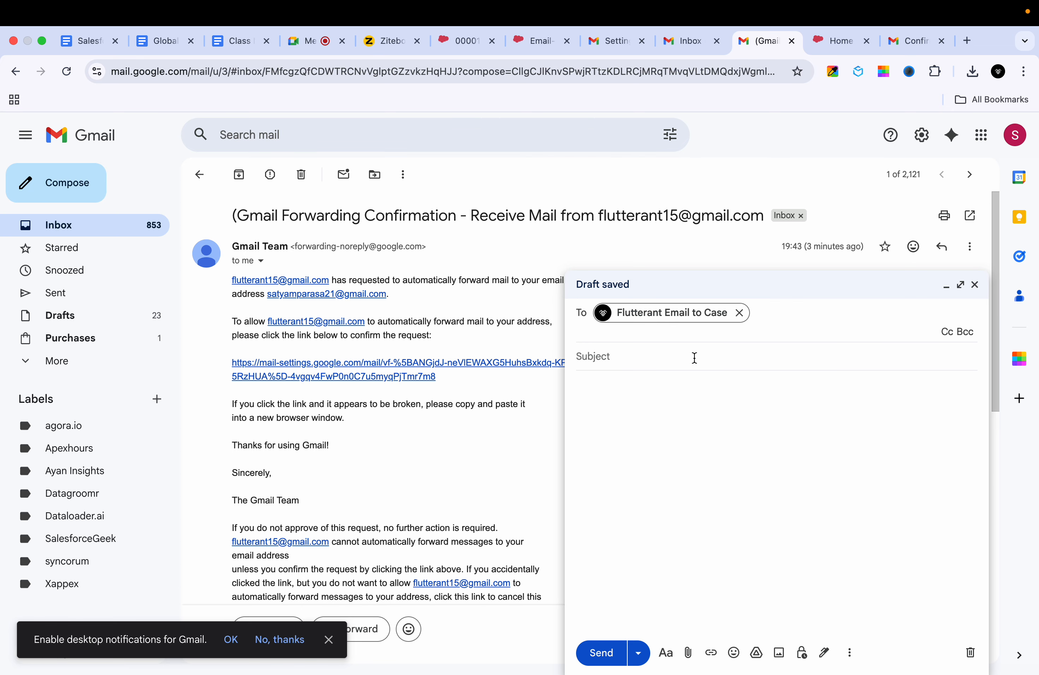
pyautogui.click(615, 356)
# Step: Enter subject 'Test email to case' and body 'This is original email', then send it
pyautogui.write('Te')
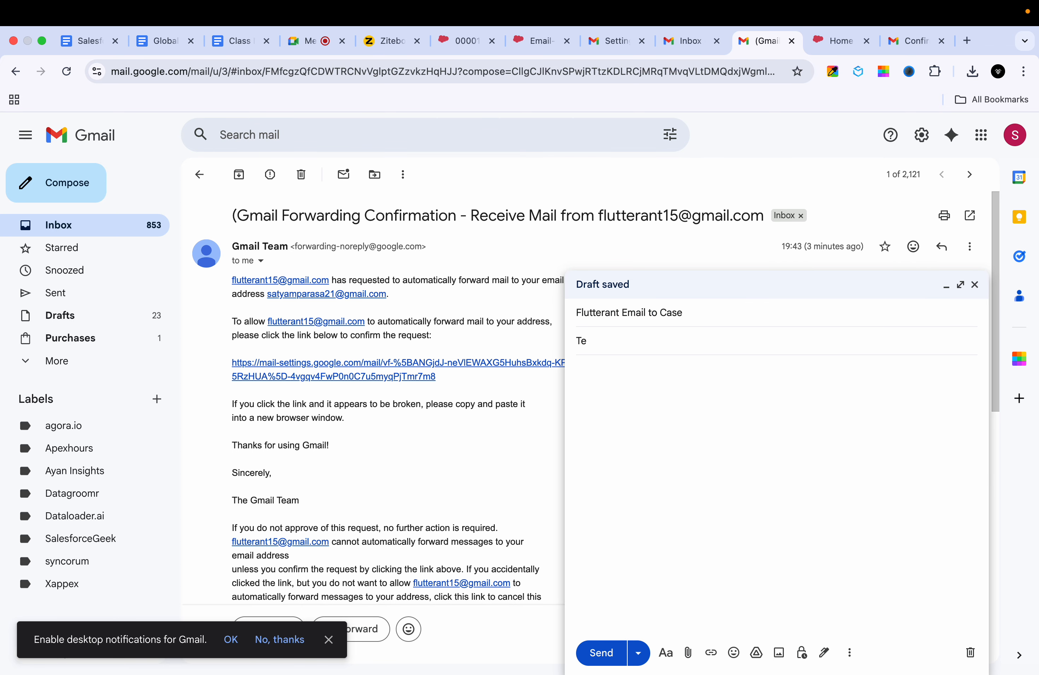
pyautogui.write('st email to case')
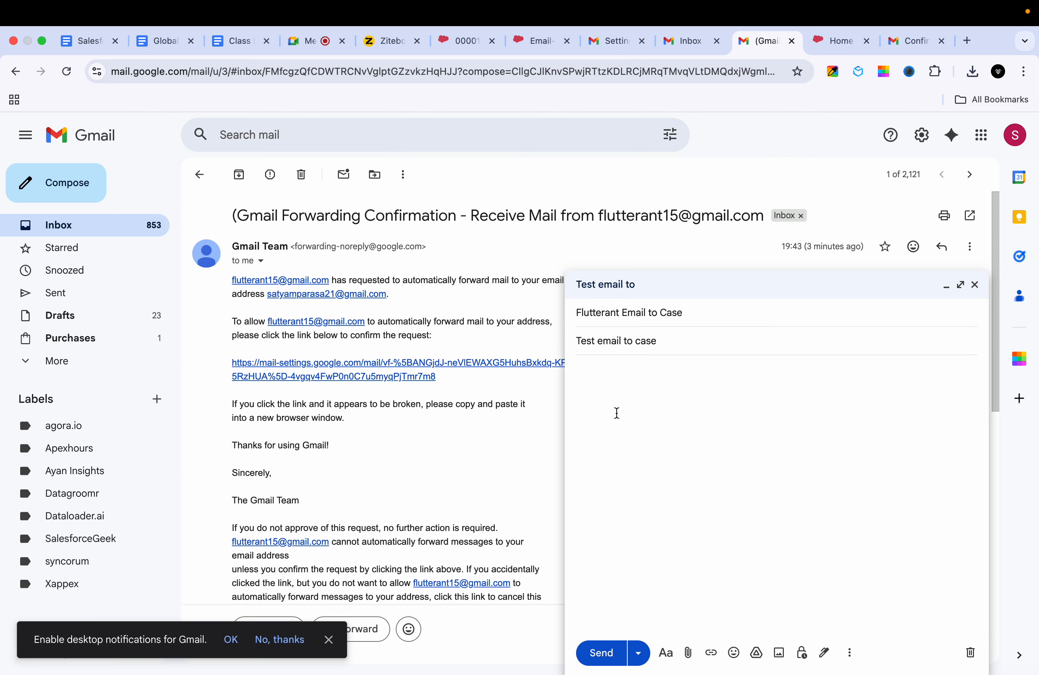
pyautogui.click(616, 413)
pyautogui.write('This is original email')
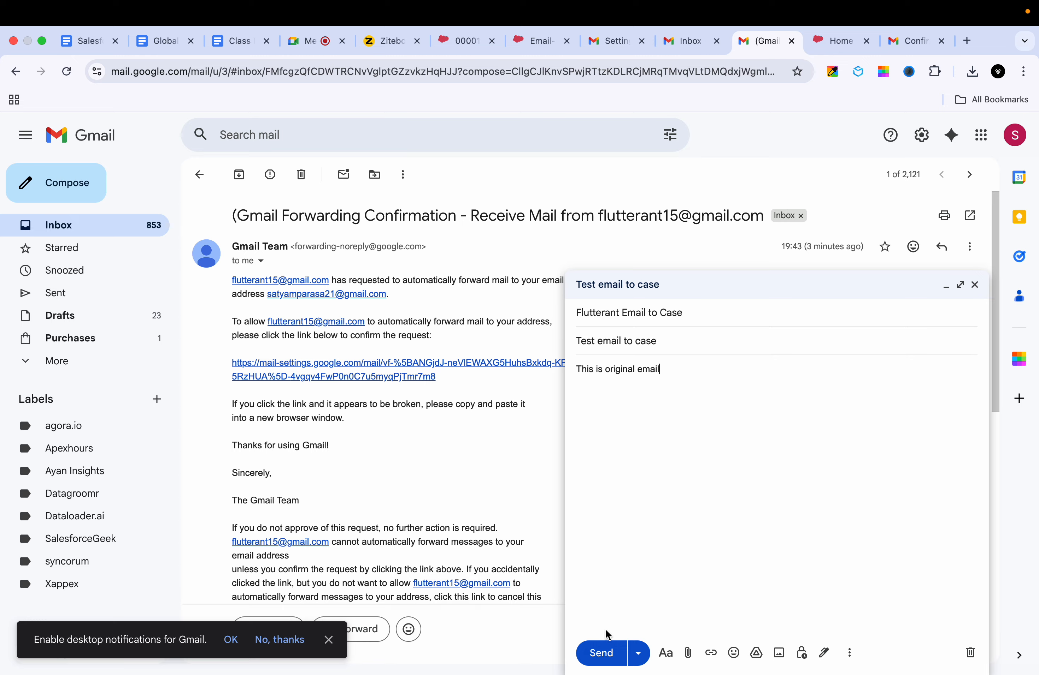
pyautogui.click(608, 652)
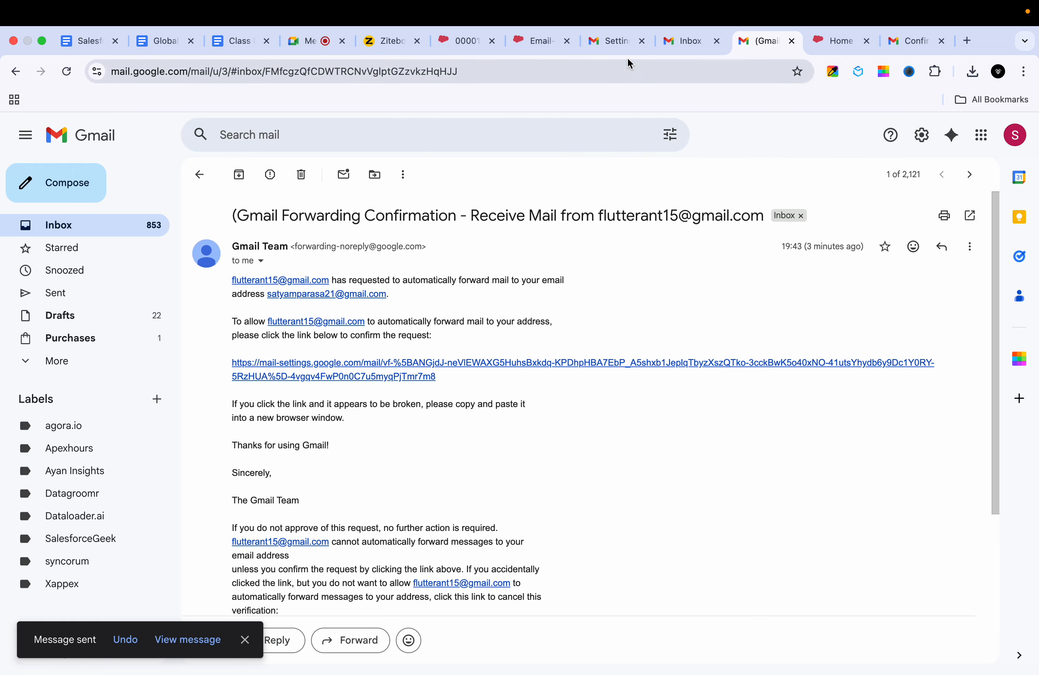
# Step: Reload the receiving account's inbox and open the new 'Test email to case' message
pyautogui.click(601, 40)
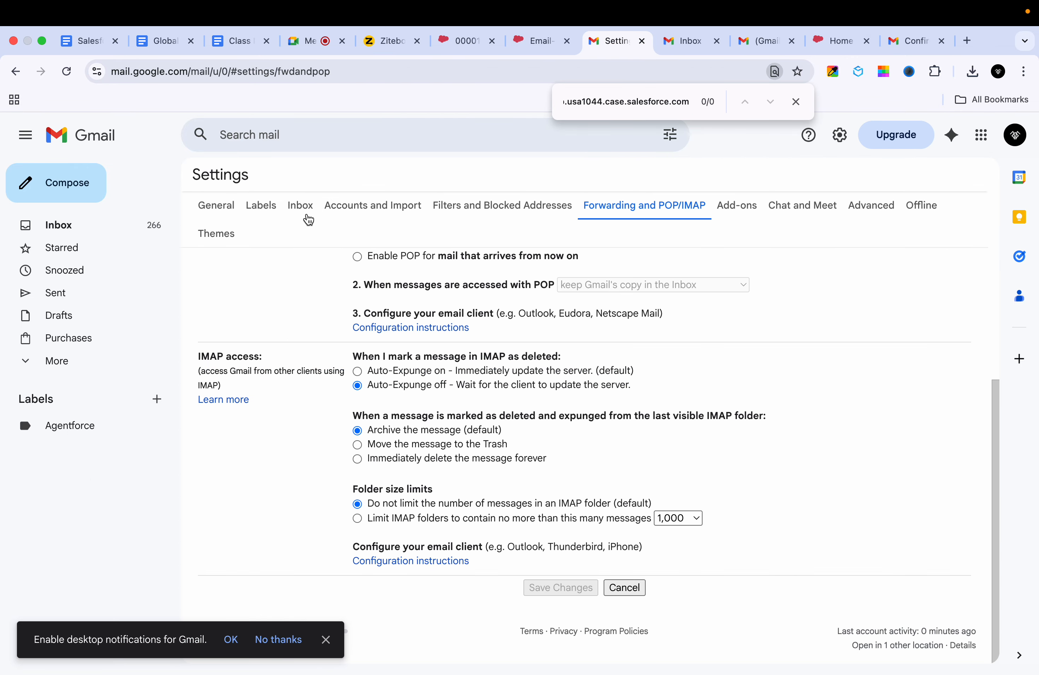
pyautogui.click(116, 233)
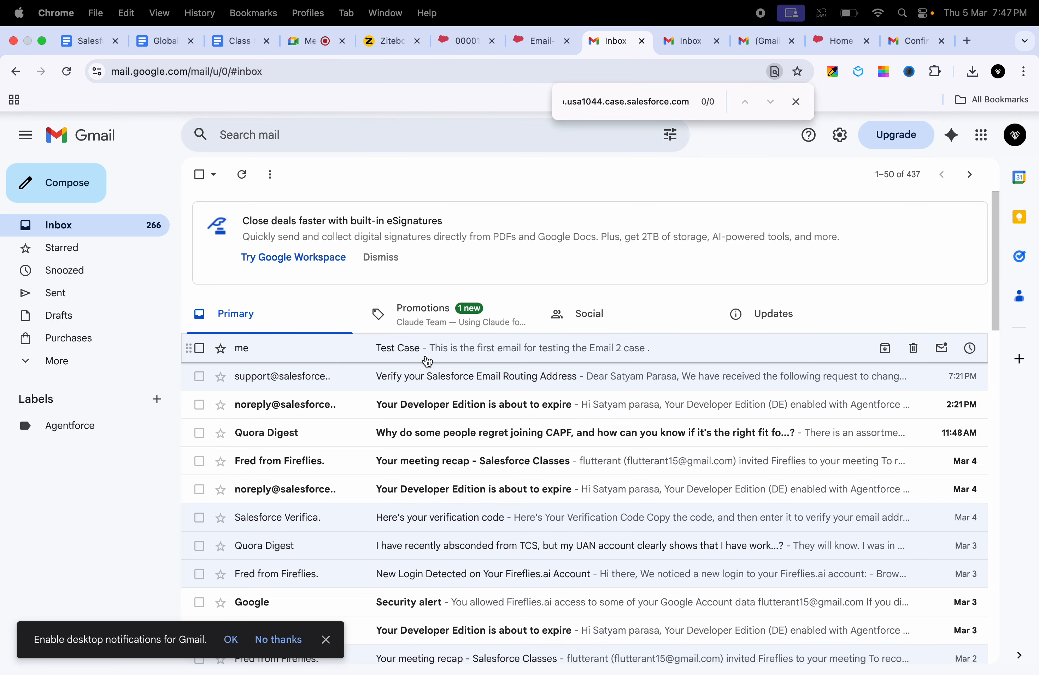
pyautogui.click(60, 76)
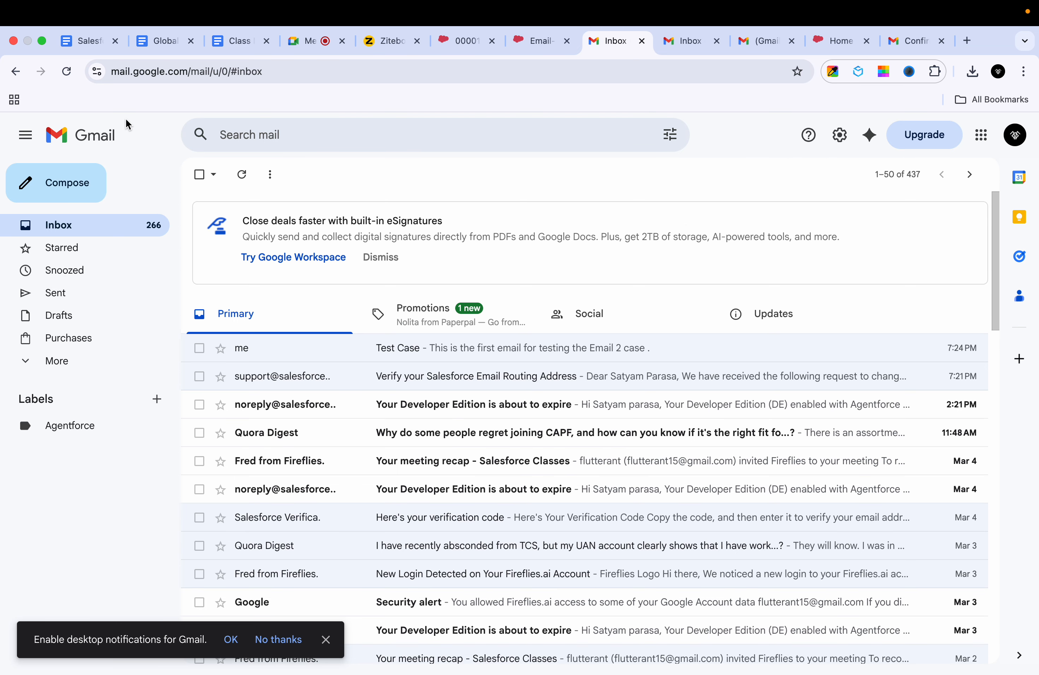
pyautogui.click(63, 75)
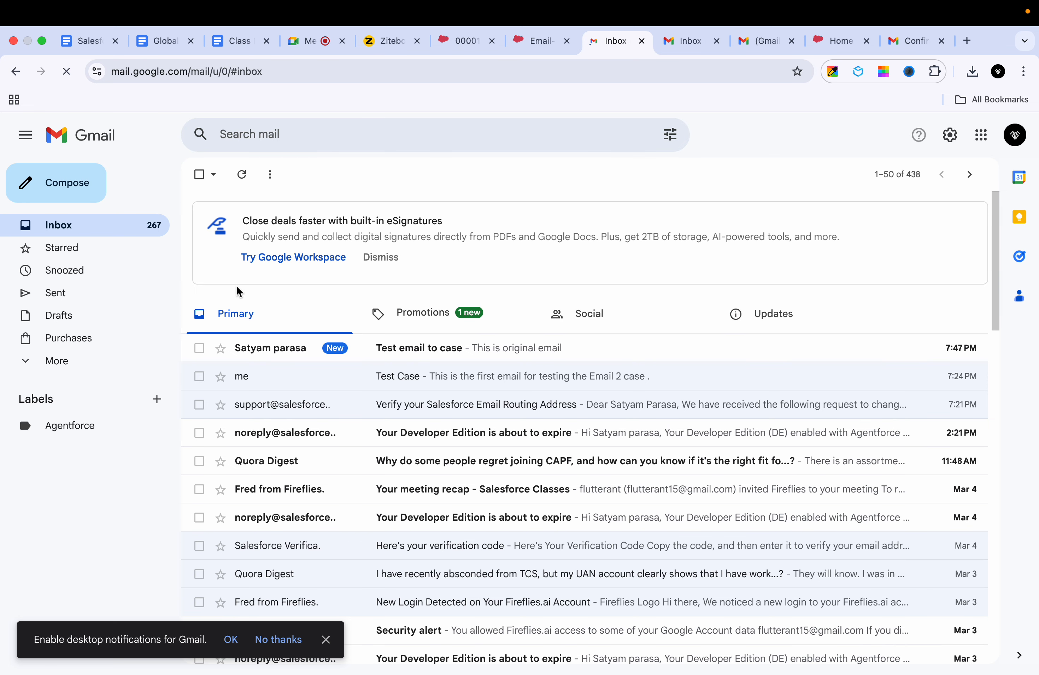
pyautogui.click(327, 350)
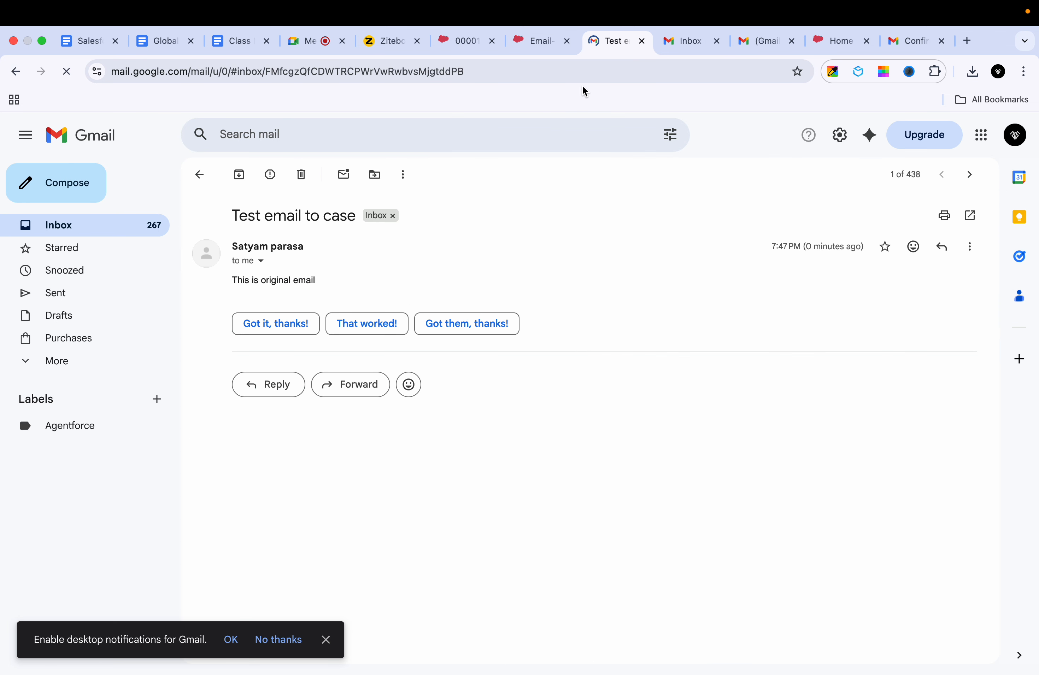
pyautogui.click(479, 31)
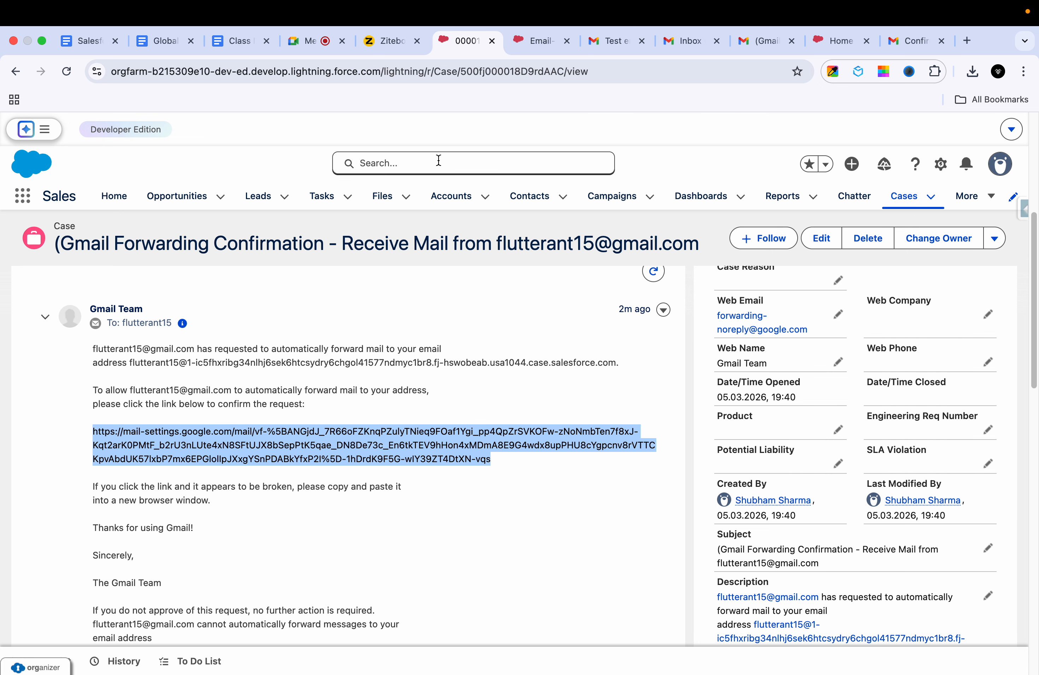
# Step: Show Salesforce's All Open Cases list (six cases), then return to the 'Test email to case' message
pyautogui.click(916, 193)
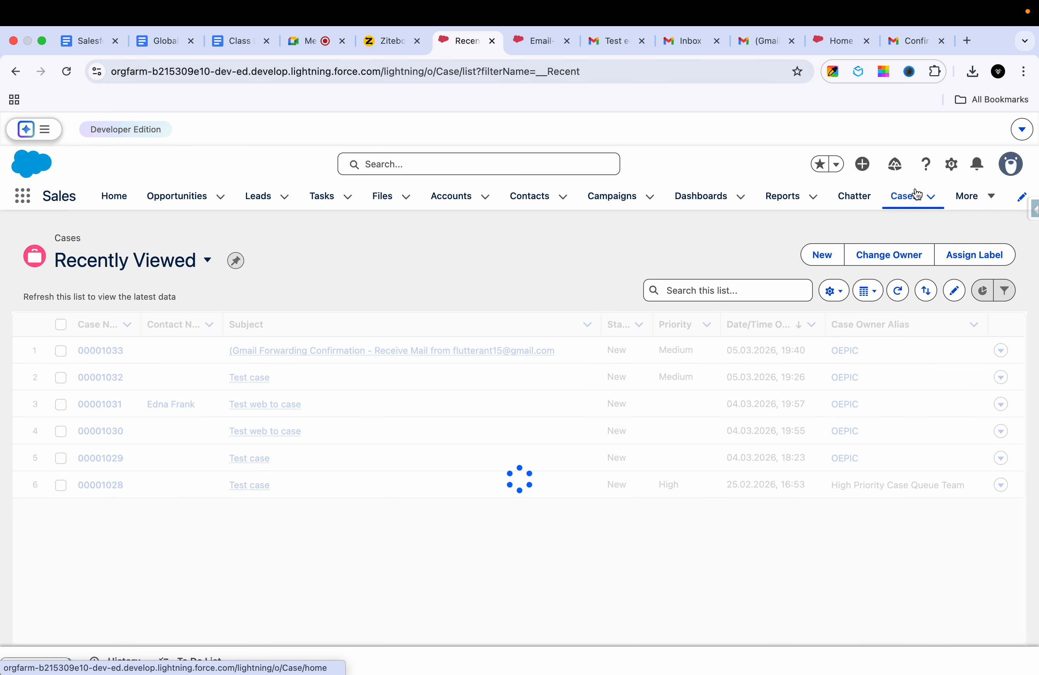
pyautogui.click(141, 276)
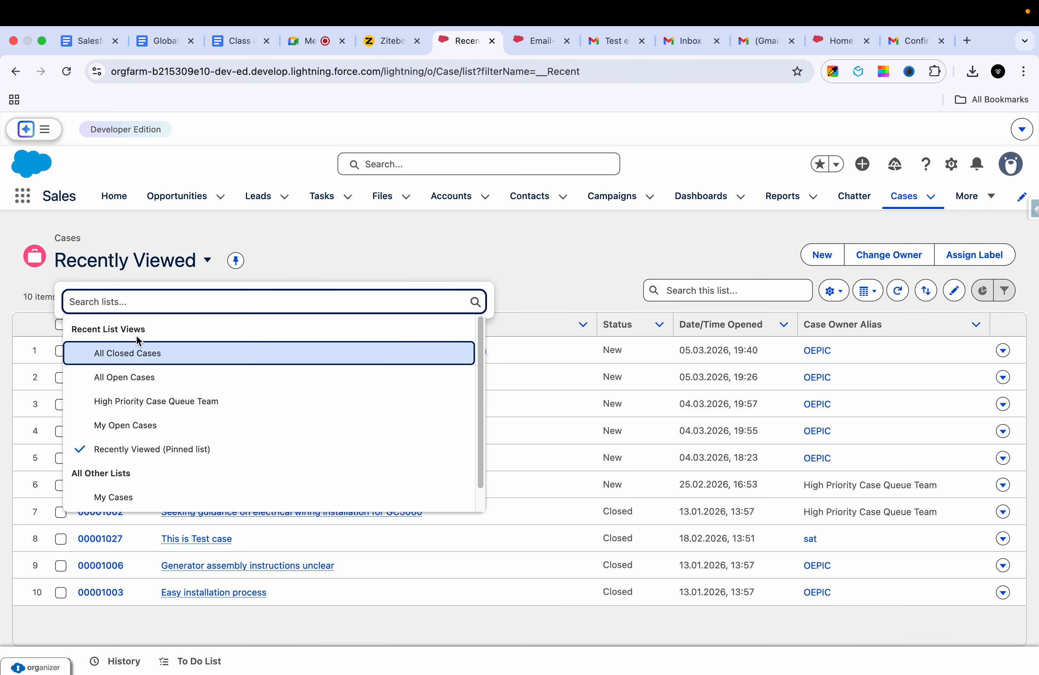
pyautogui.click(136, 380)
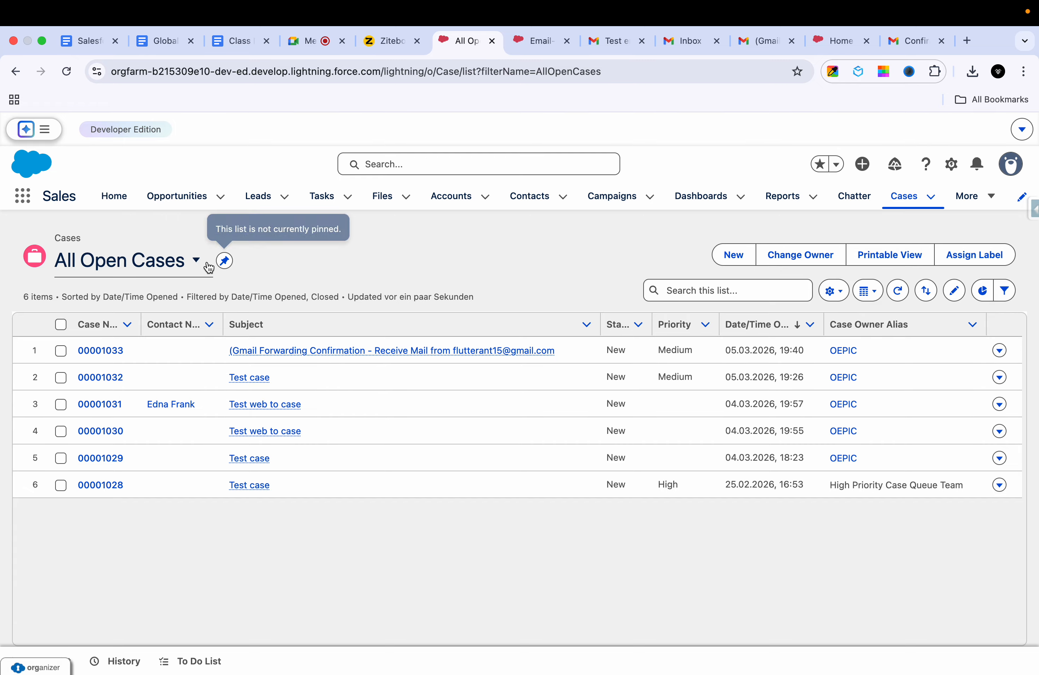
pyautogui.click(542, 38)
pyautogui.click(594, 35)
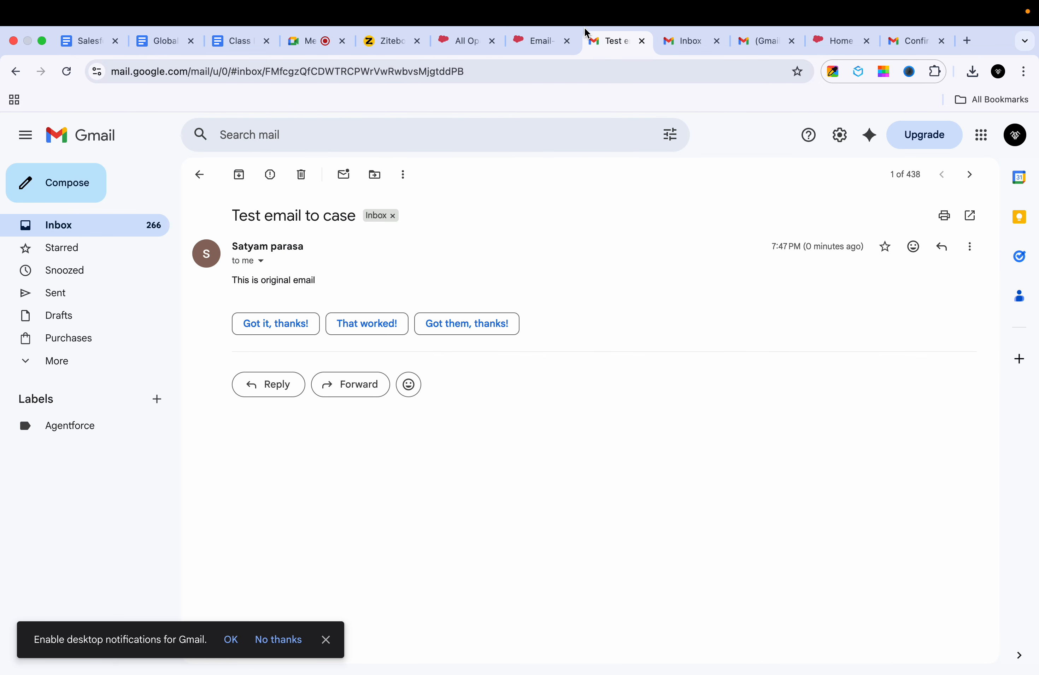
# Step: Open Gmail's full settings at the Forwarding and POP/IMAP section
pyautogui.click(683, 34)
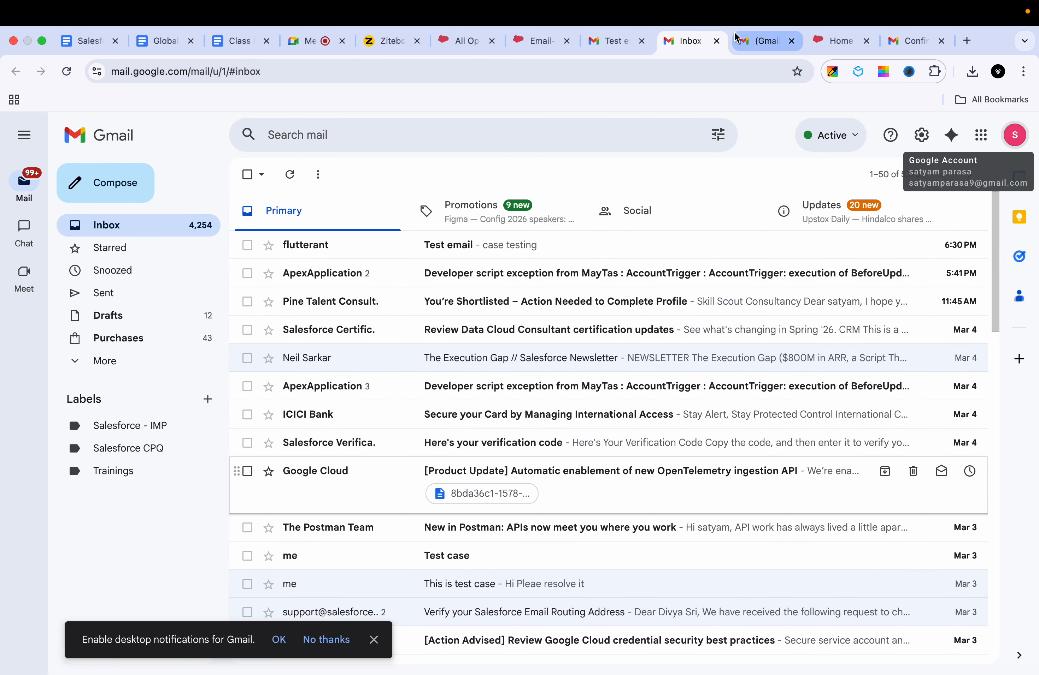
pyautogui.click(919, 35)
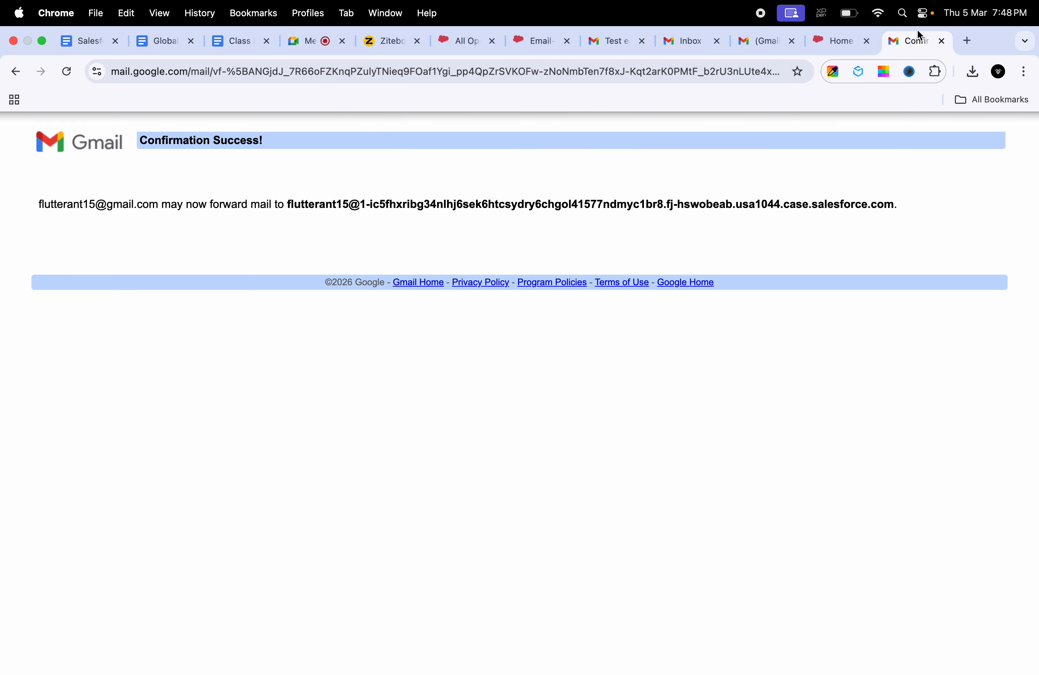
pyautogui.click(679, 41)
pyautogui.click(618, 44)
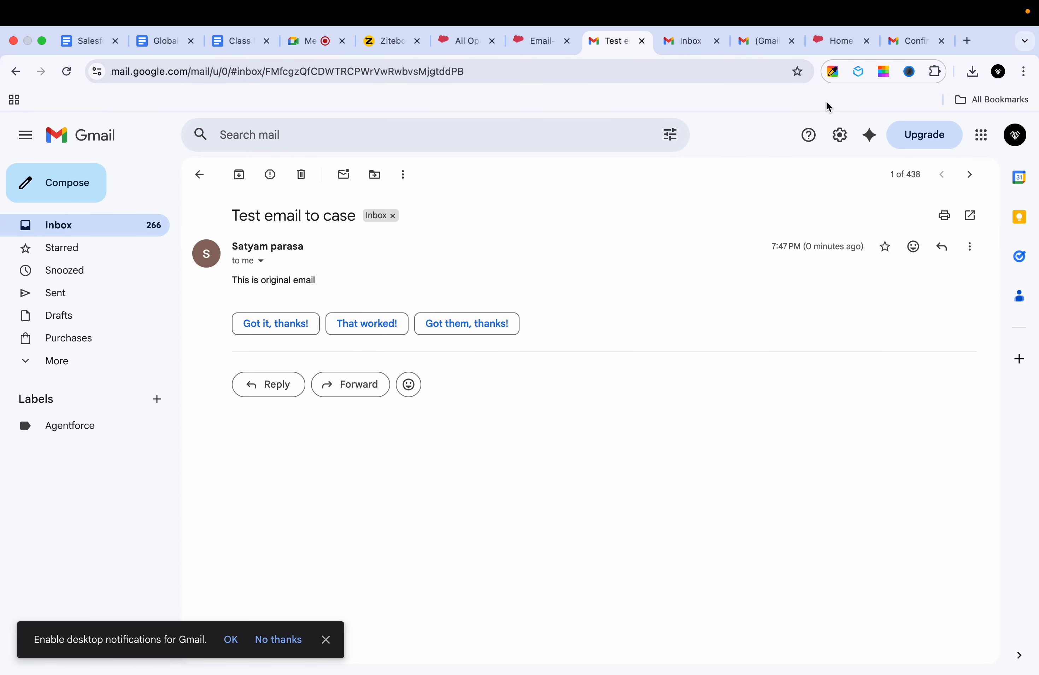
pyautogui.click(839, 145)
pyautogui.click(880, 205)
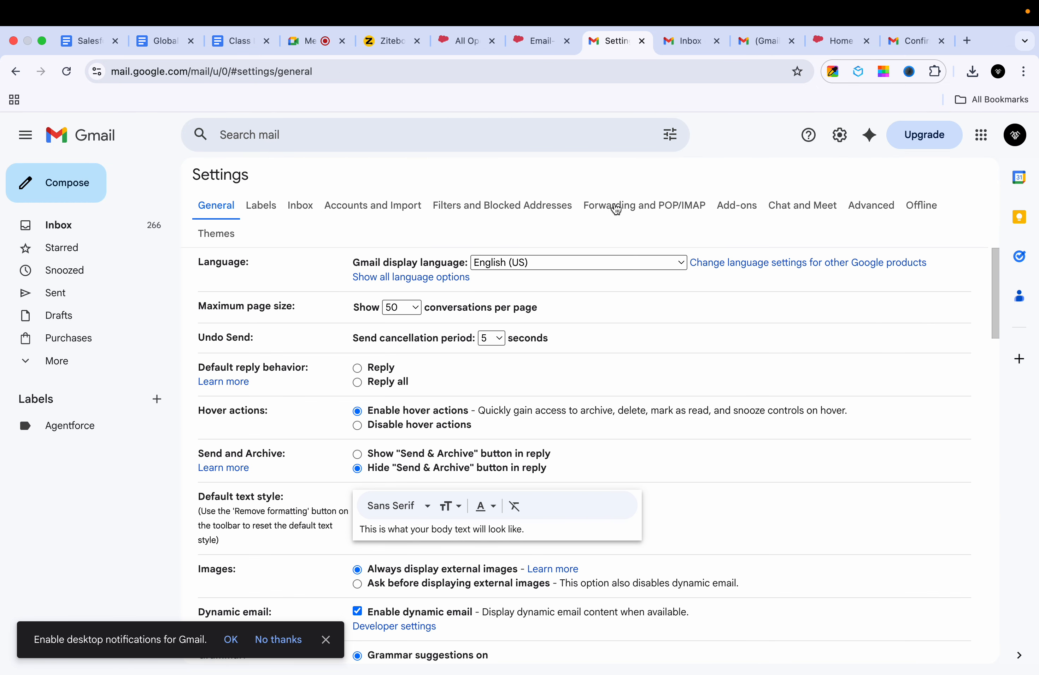
pyautogui.click(604, 206)
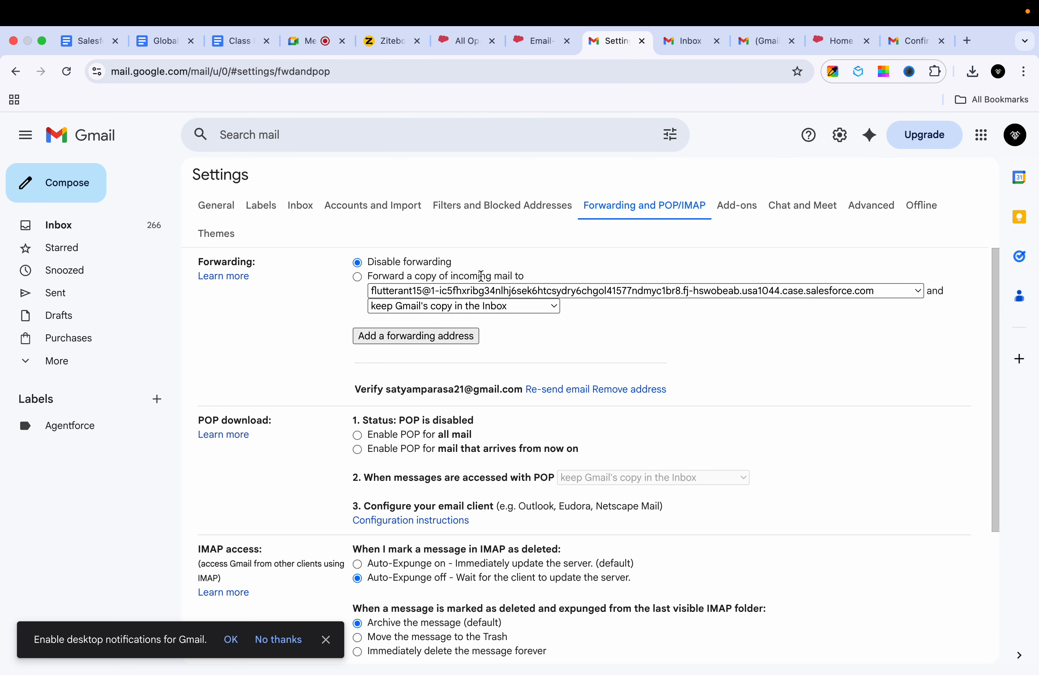
# Step: Check the forwarding address list: the Salesforce case address is there, but forwarding stays disabled
pyautogui.click(478, 293)
pyautogui.click(477, 294)
pyautogui.click(476, 294)
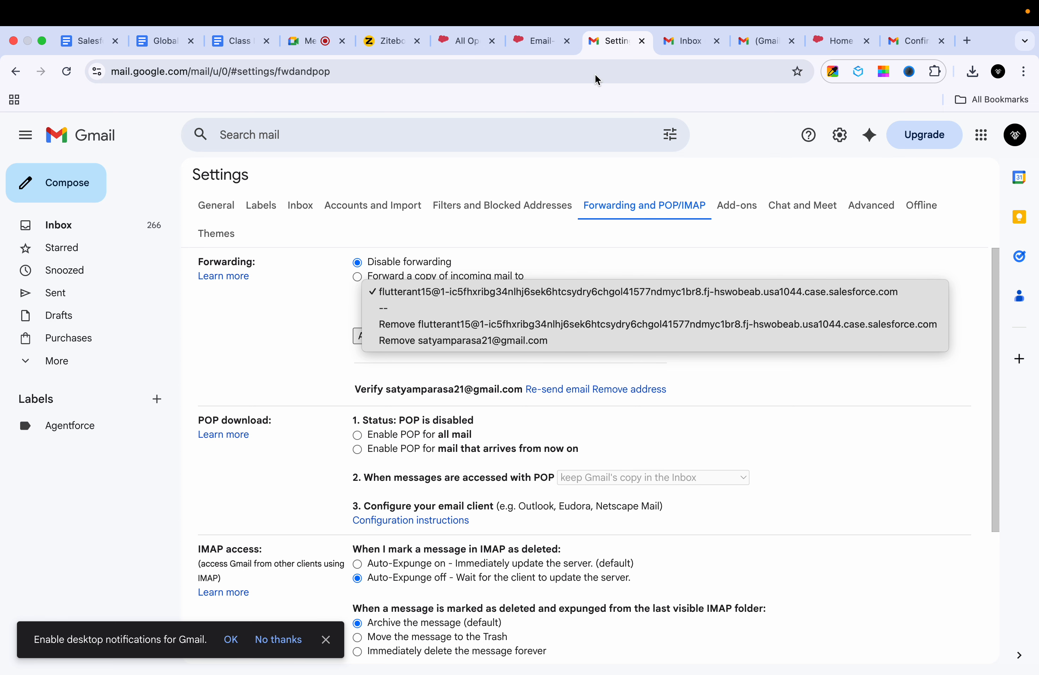
pyautogui.click(536, 45)
pyautogui.click(537, 46)
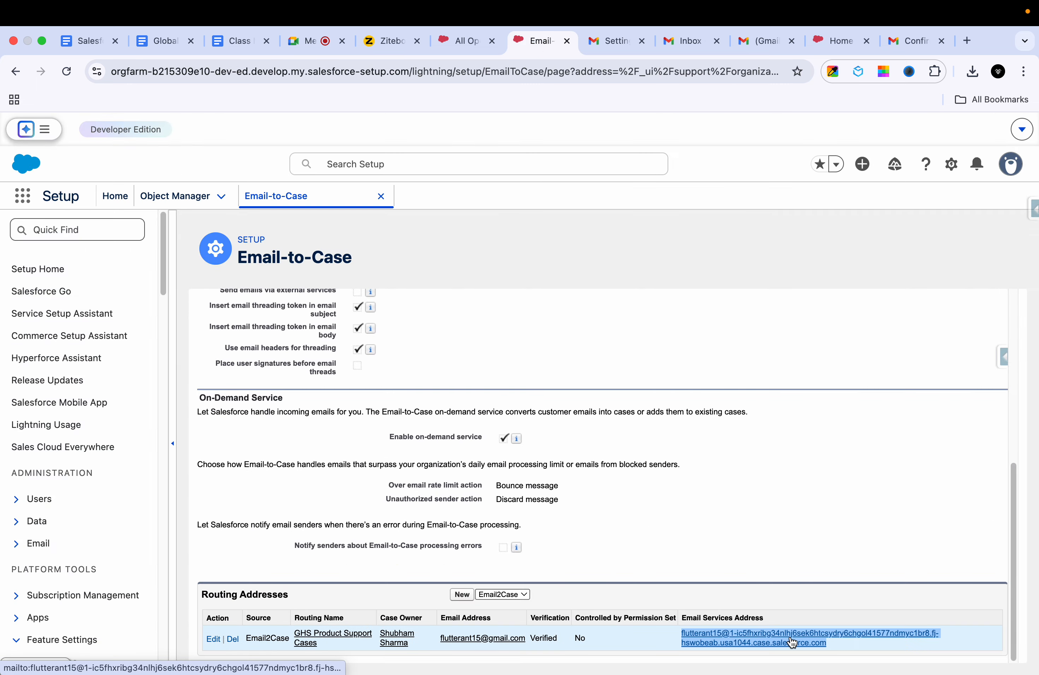
pyautogui.click(612, 41)
pyautogui.click(461, 40)
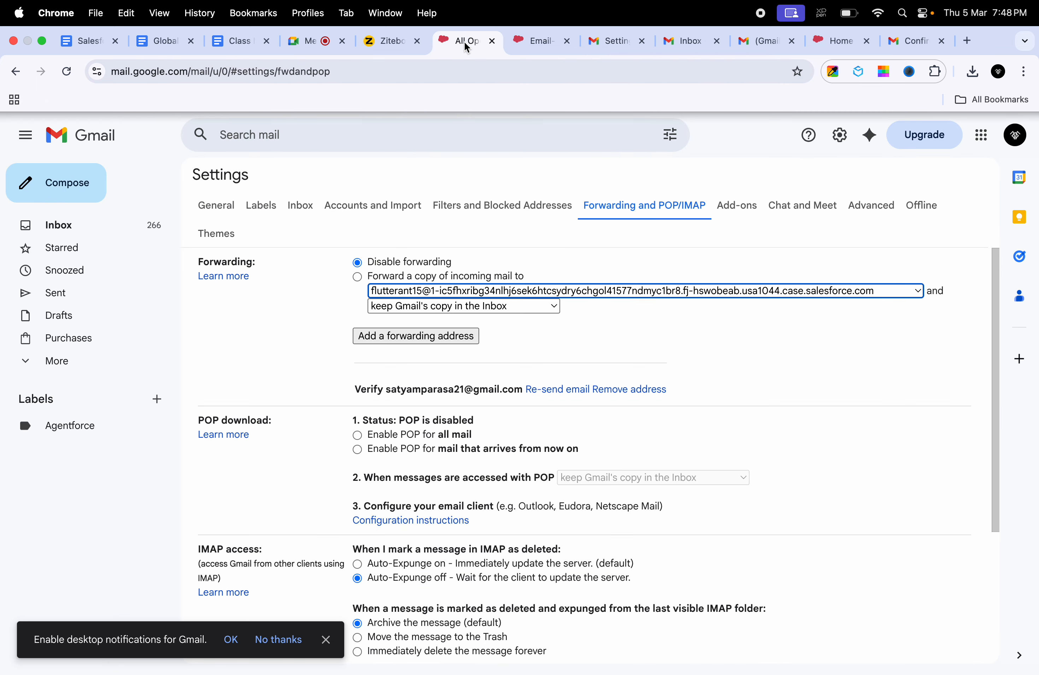
# Step: Reload All Open Cases and confirm no new case has appeared, still six cases
pyautogui.click(65, 79)
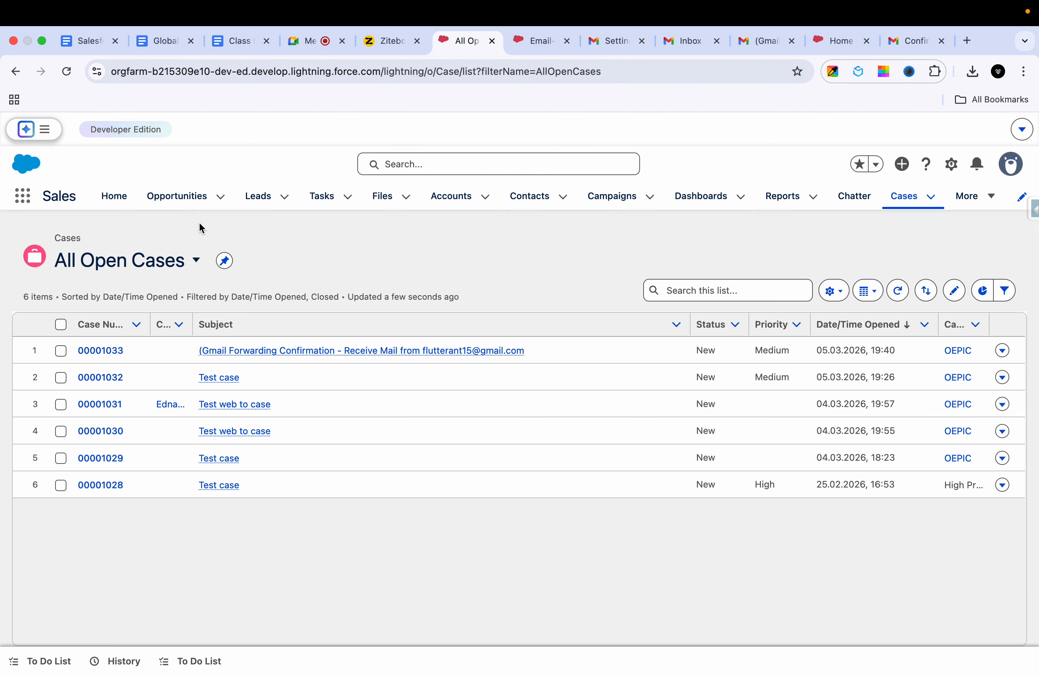
pyautogui.click(164, 258)
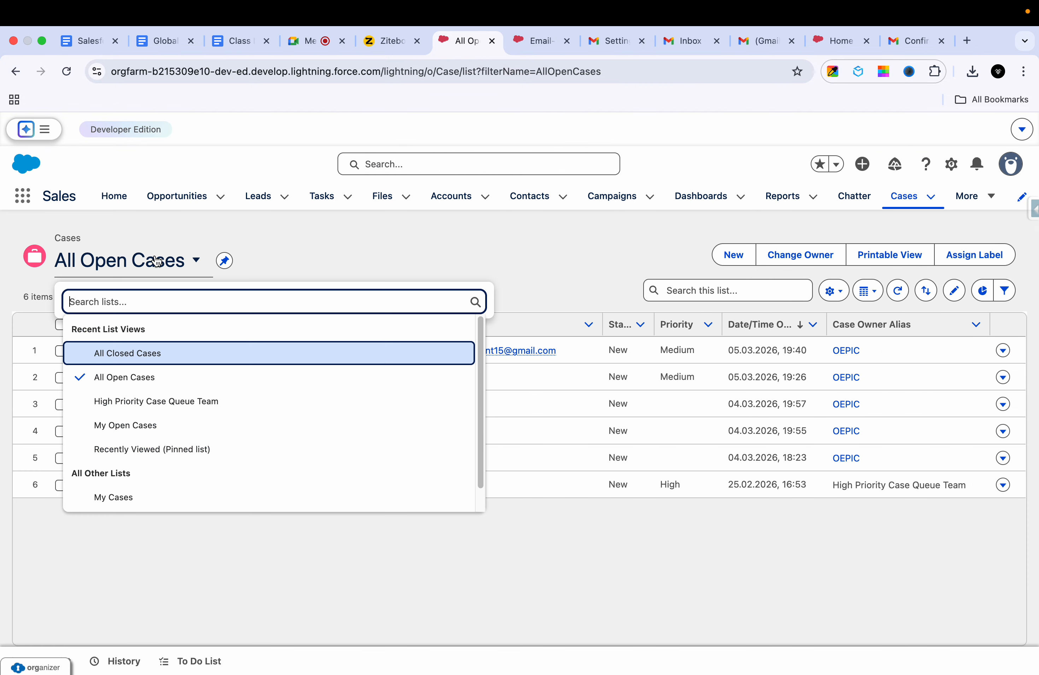
pyautogui.click(383, 213)
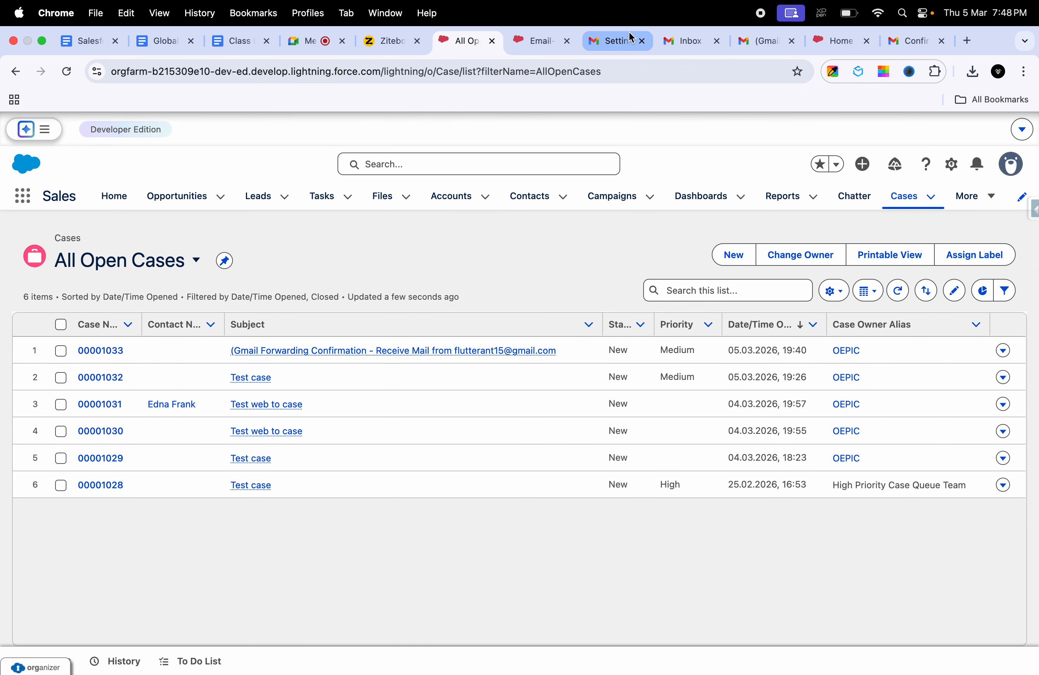
pyautogui.click(688, 40)
# Step: Forward a copy of incoming mail to the Salesforce Email-to-Case address and save changes
pyautogui.click(614, 44)
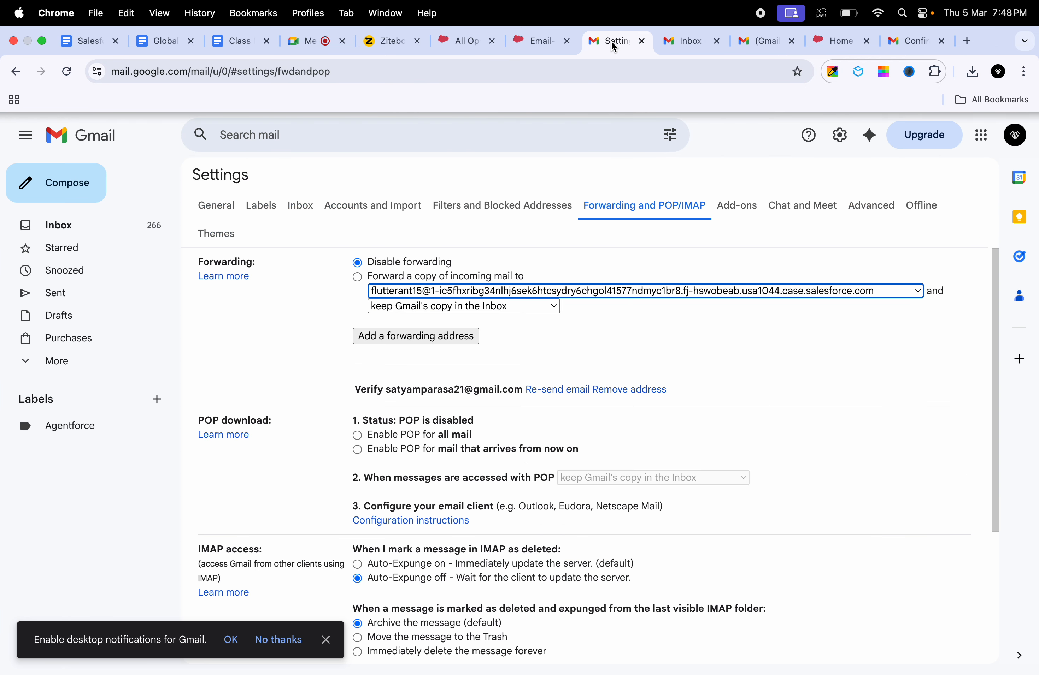
pyautogui.click(358, 278)
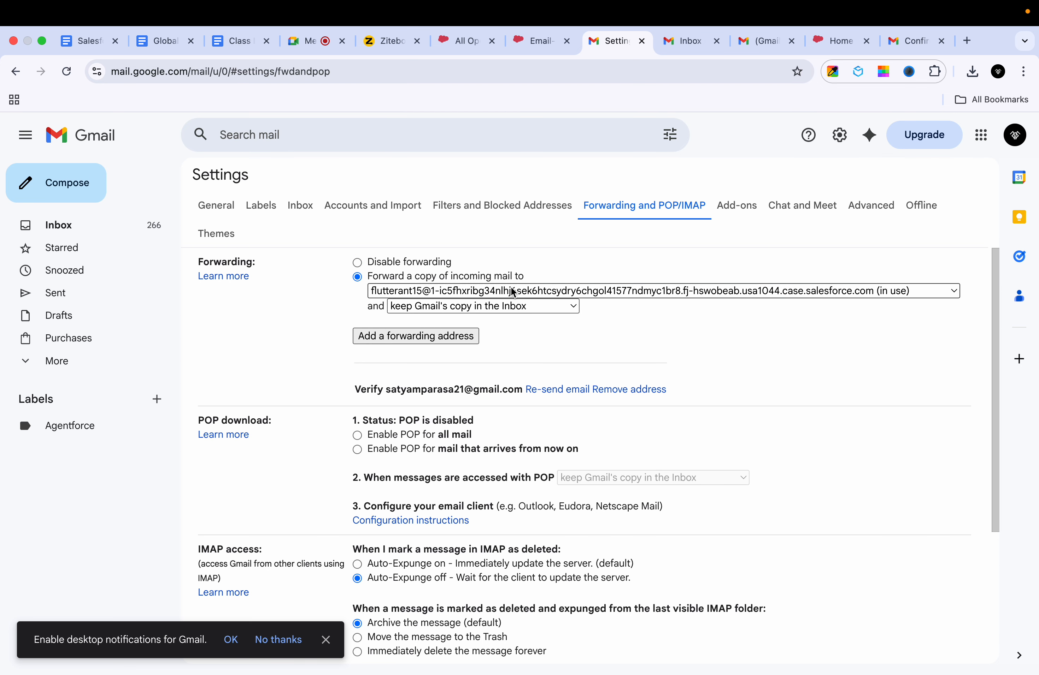
pyautogui.scroll(-3, 637, 323)
pyautogui.scroll(-3, 631, 342)
pyautogui.click(552, 586)
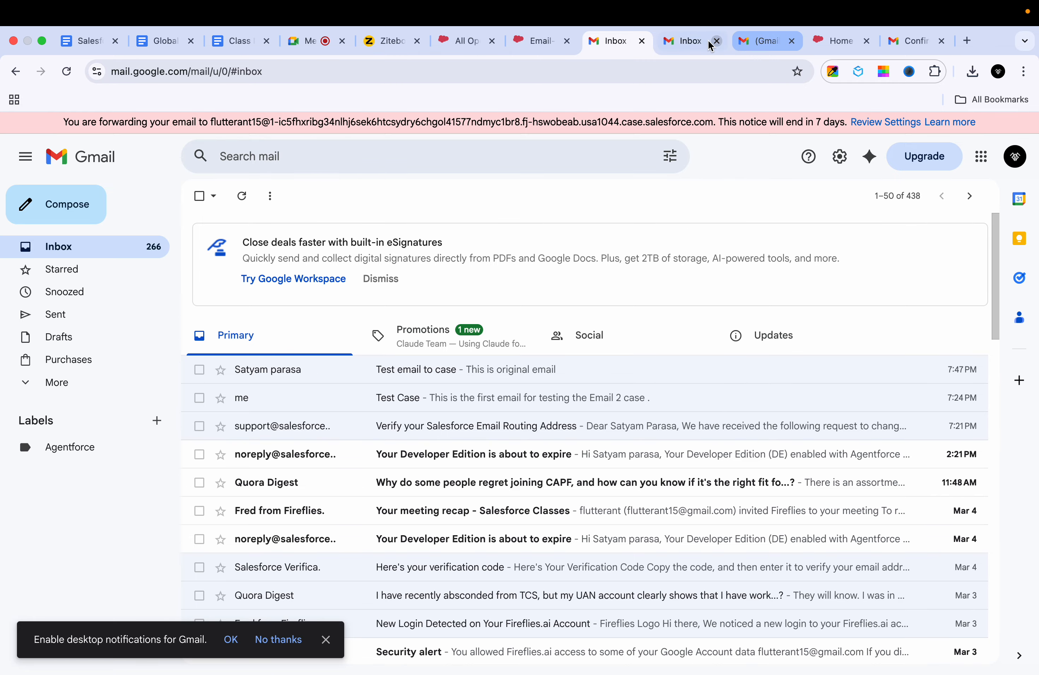
pyautogui.click(675, 41)
# Step: Start a new email to the suggested contact with subject 'Test case'
pyautogui.click(752, 51)
pyautogui.click(675, 50)
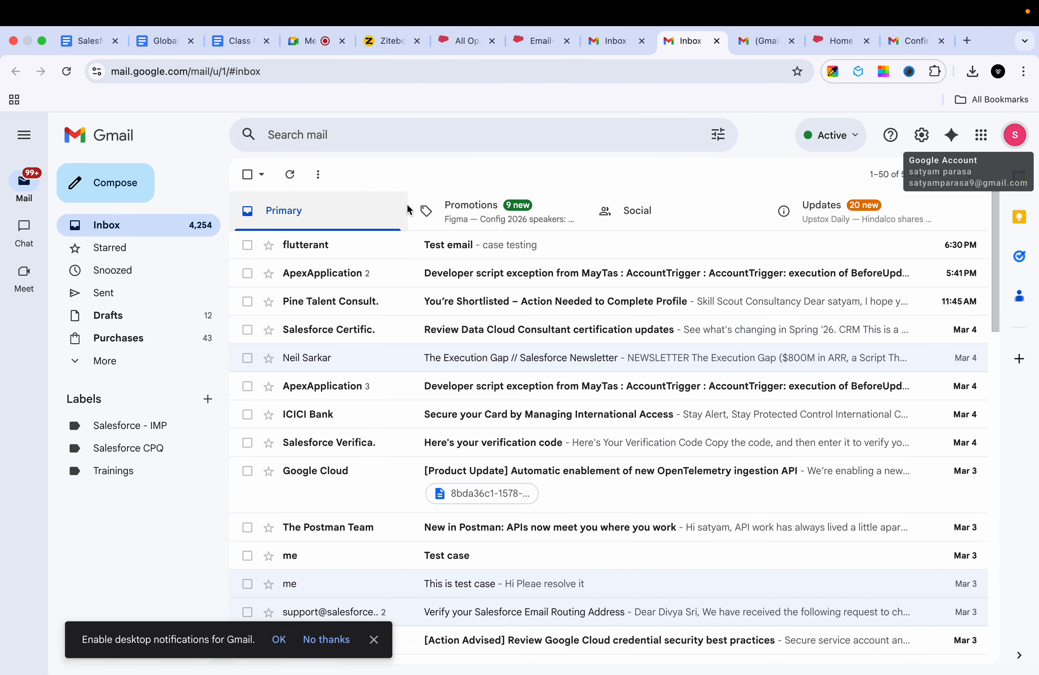
pyautogui.click(139, 195)
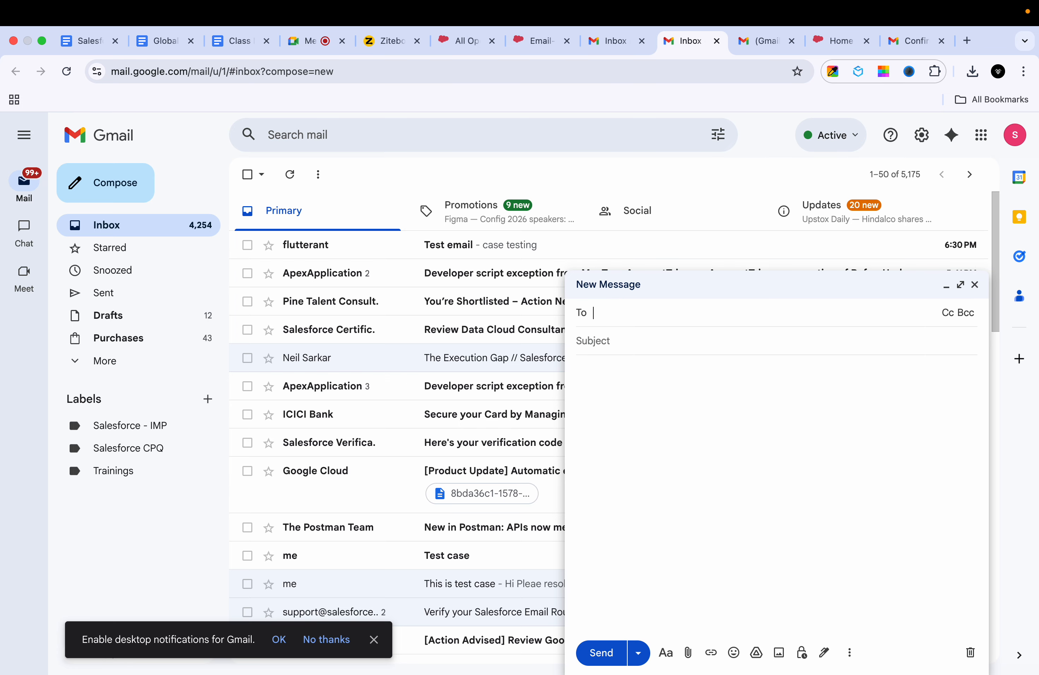
pyautogui.write('fl')
pyautogui.click(672, 378)
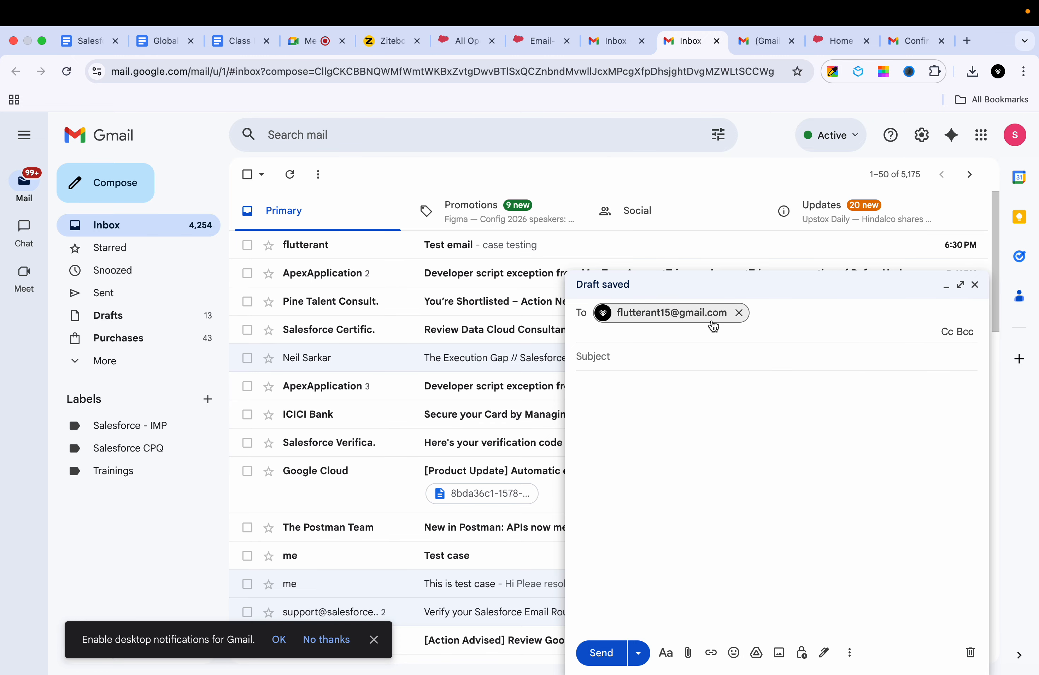
pyautogui.click(628, 362)
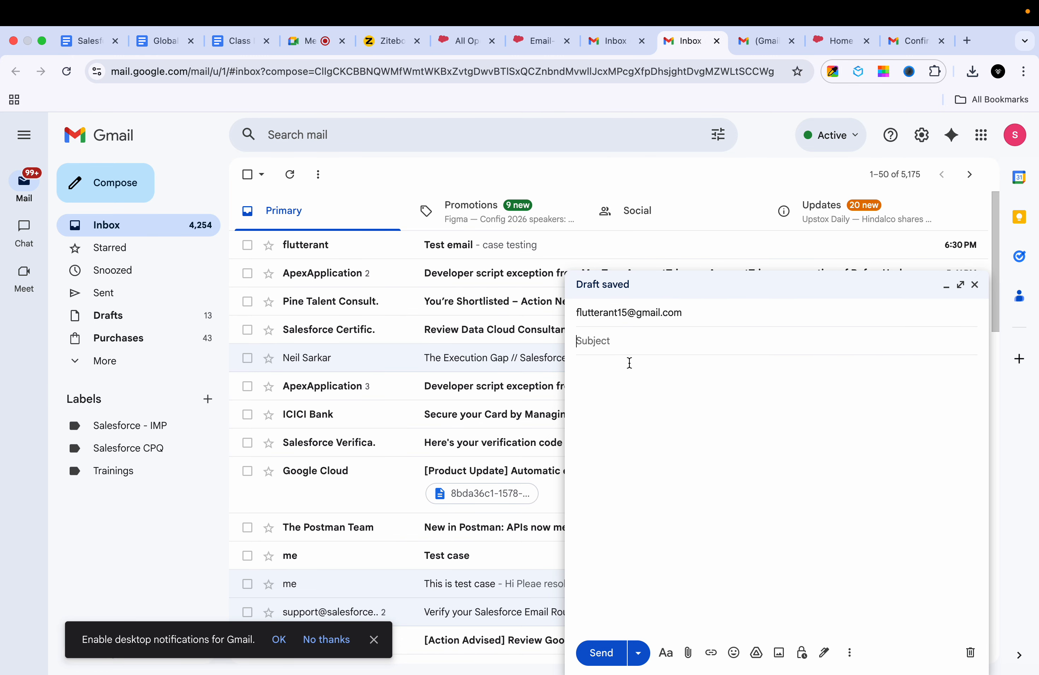
pyautogui.write('Test case 3')
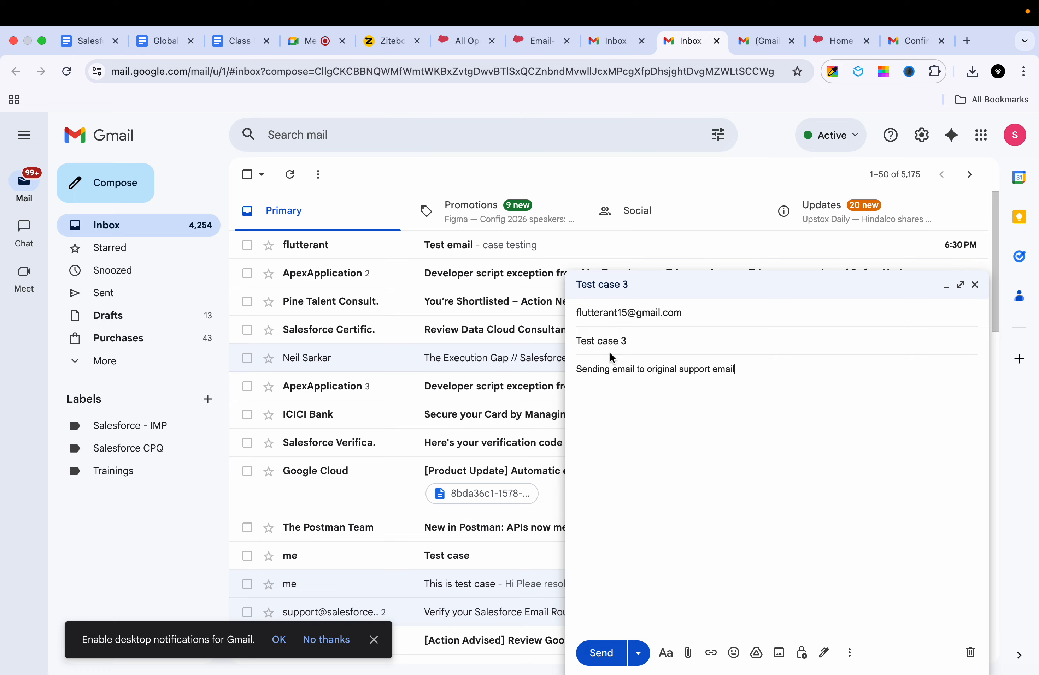
# Step: Check the recipient address and send the Test case 3 email
pyautogui.click(633, 320)
pyautogui.rightClick(632, 320)
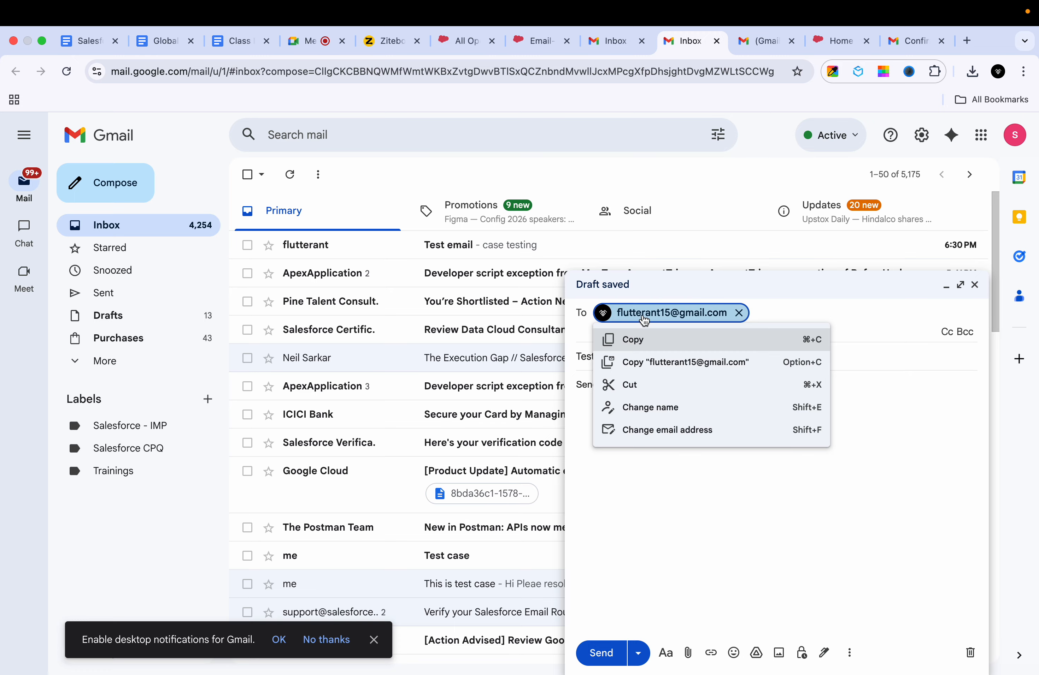
pyautogui.click(597, 485)
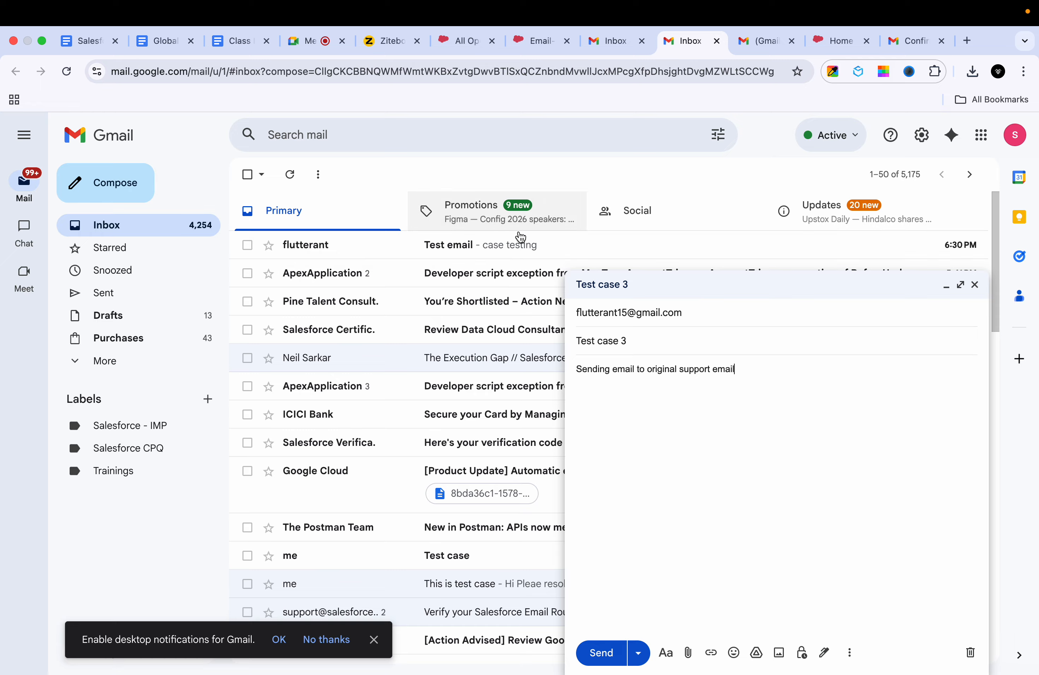
pyautogui.moveTo(623, 312)
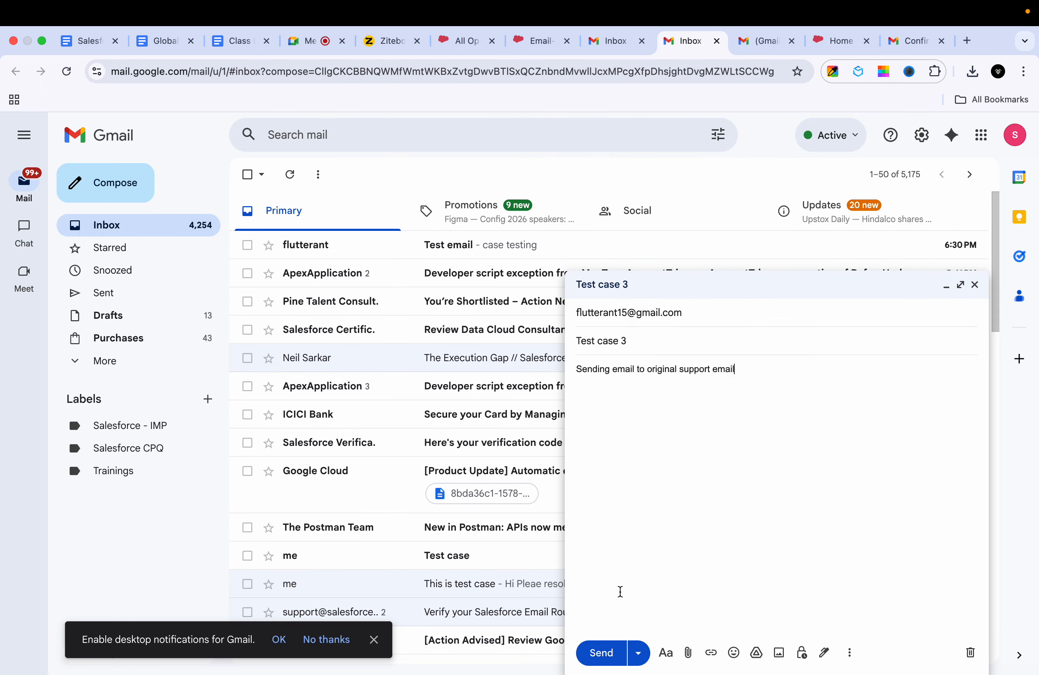
pyautogui.click(601, 653)
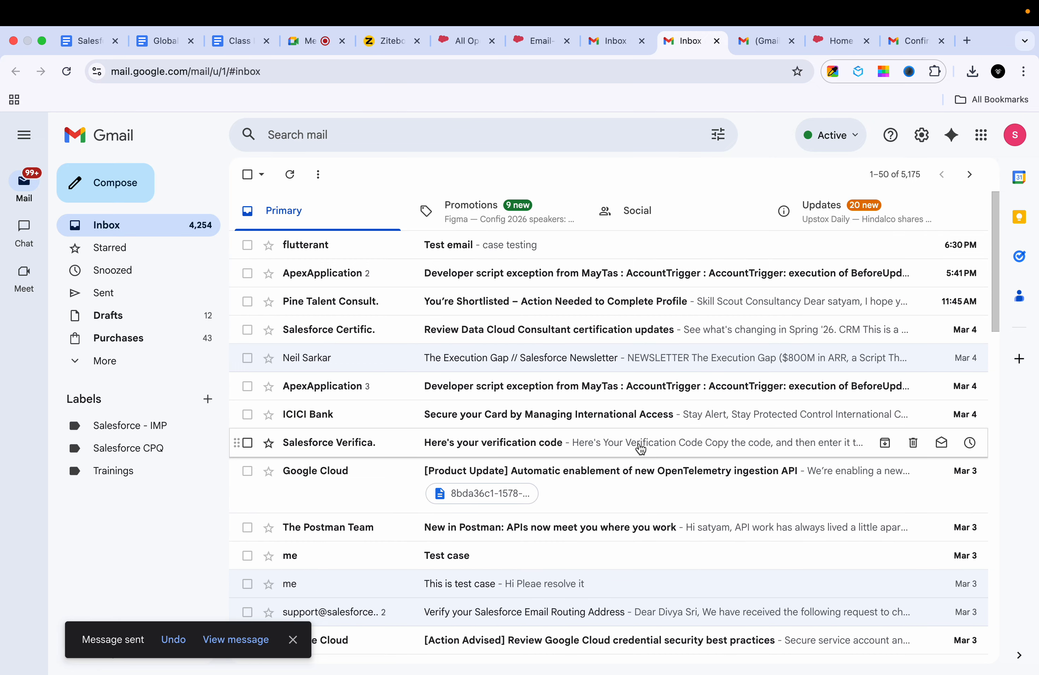
pyautogui.click(570, 249)
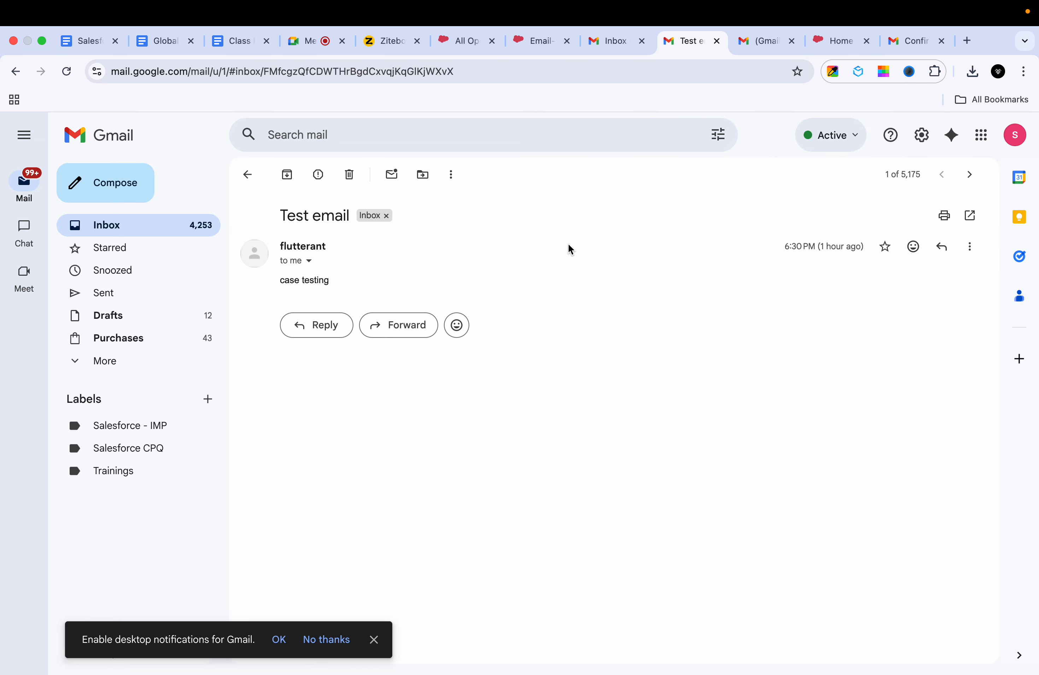
pyautogui.click(248, 174)
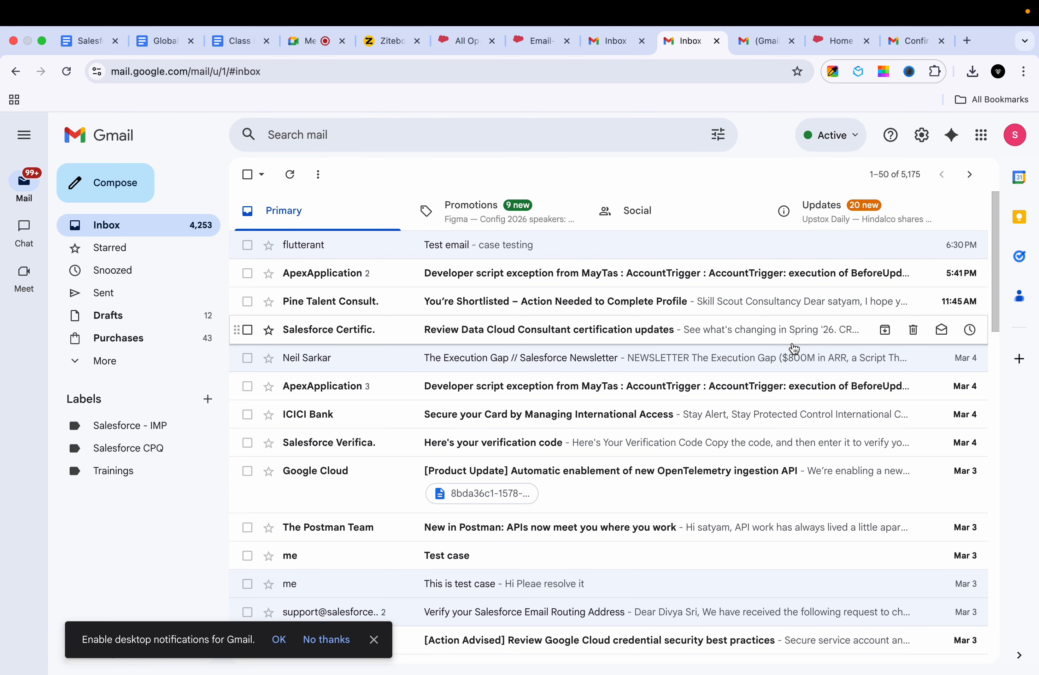
pyautogui.click(610, 50)
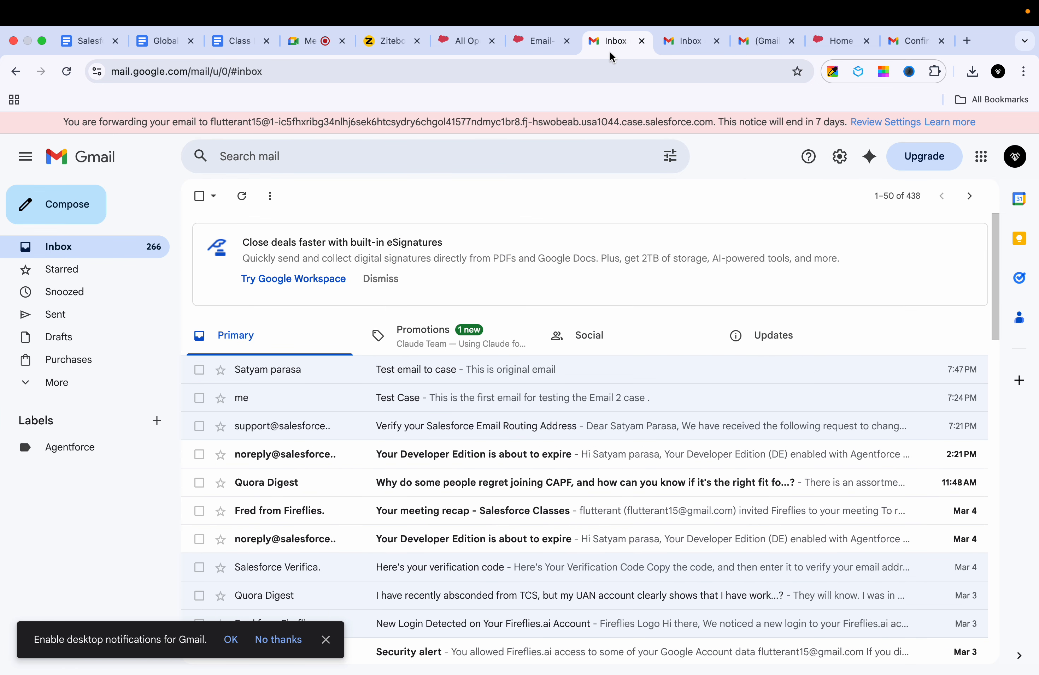
# Step: Reload the receiving inbox, open the Test case 3 email, and check its sender details
pyautogui.click(65, 73)
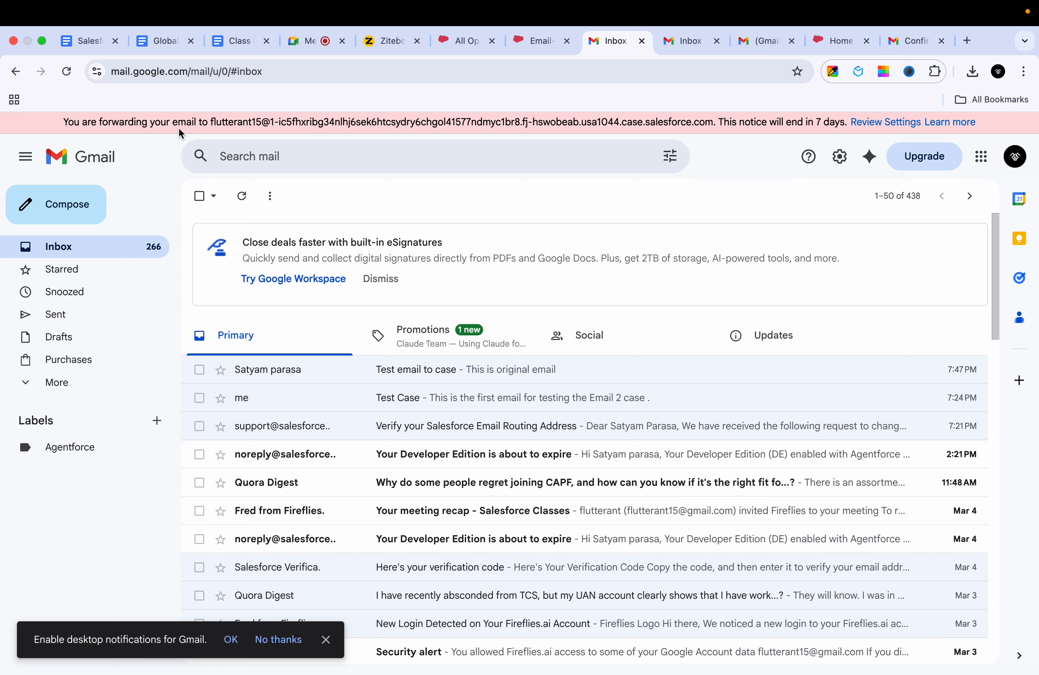
pyautogui.click(66, 72)
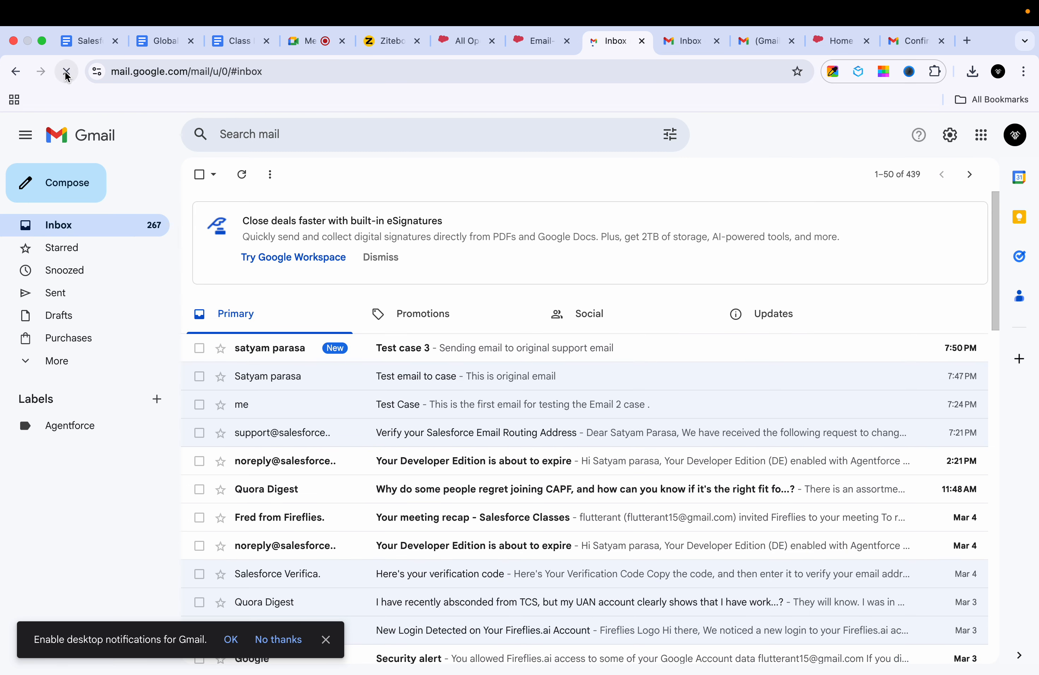
pyautogui.click(386, 378)
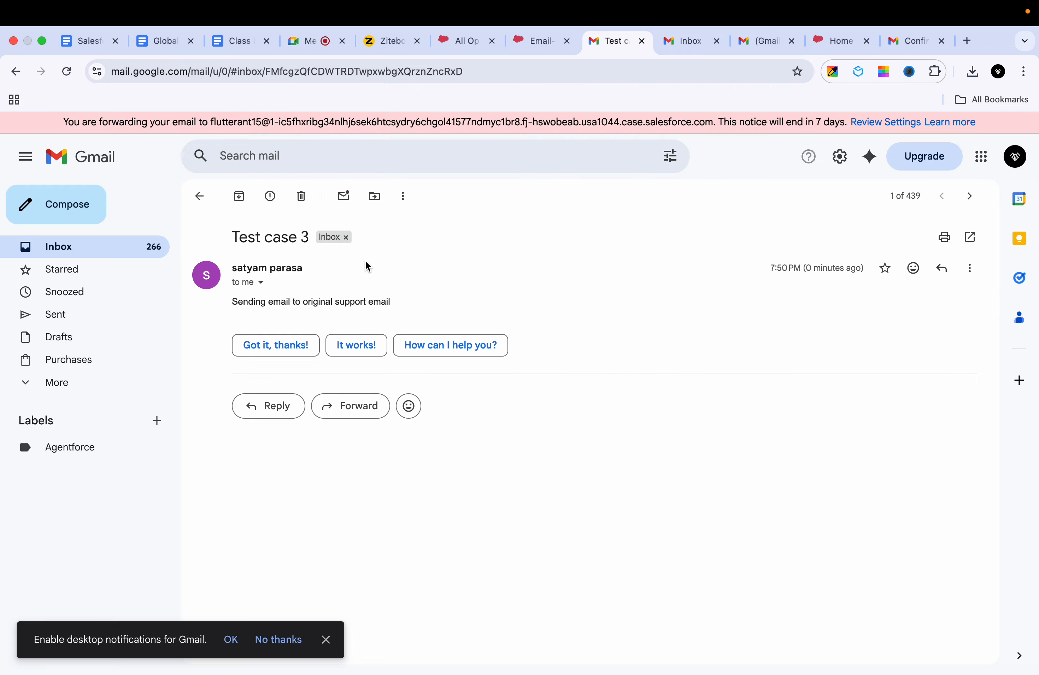
pyautogui.click(263, 283)
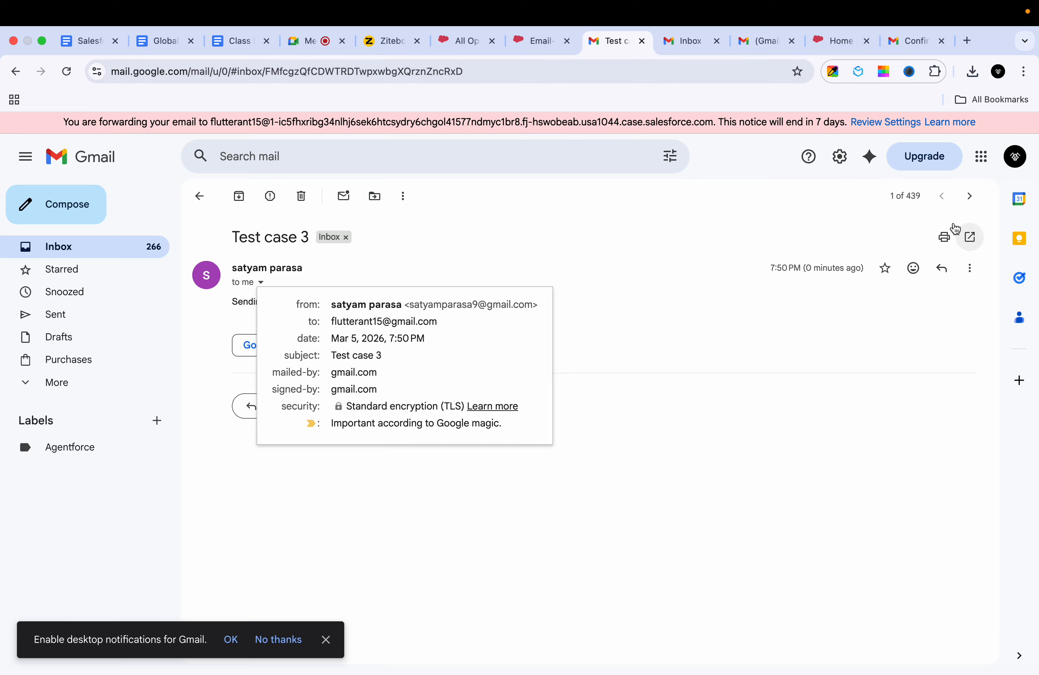
pyautogui.click(967, 268)
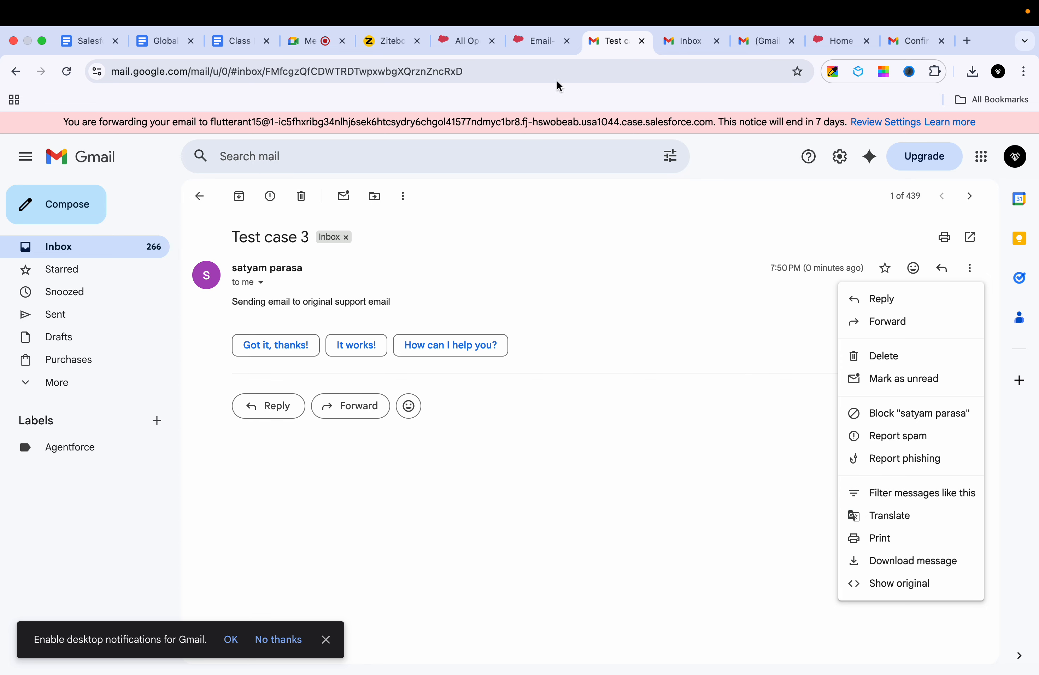
pyautogui.click(479, 44)
# Step: Open new case 00001034 'Test case 3' from the reloaded list and review its details
pyautogui.click(66, 80)
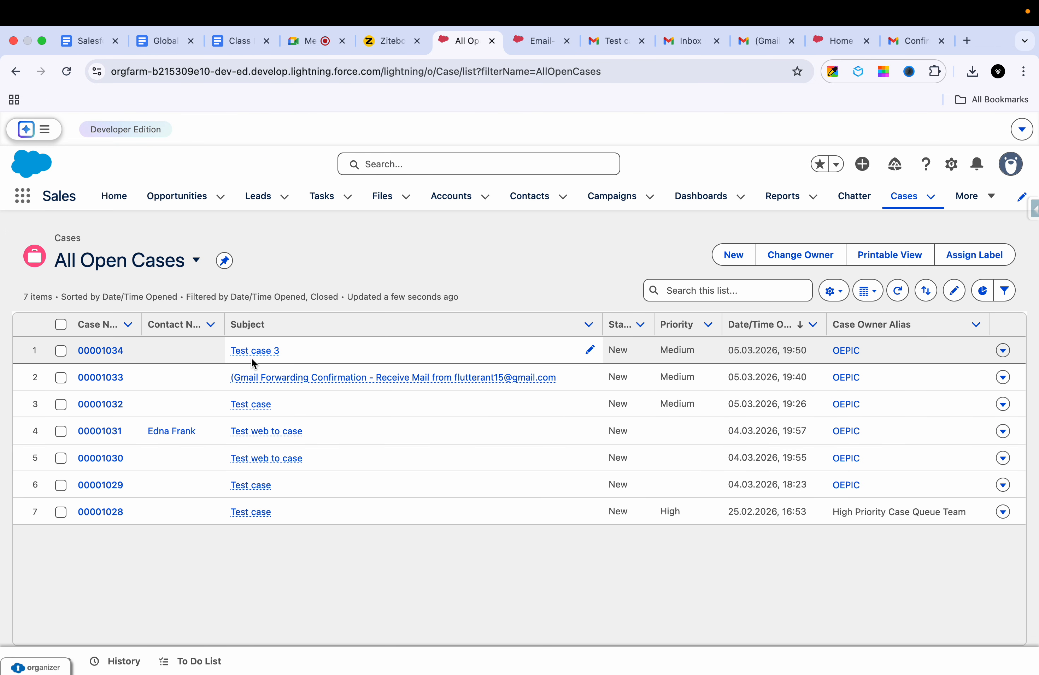
pyautogui.click(113, 352)
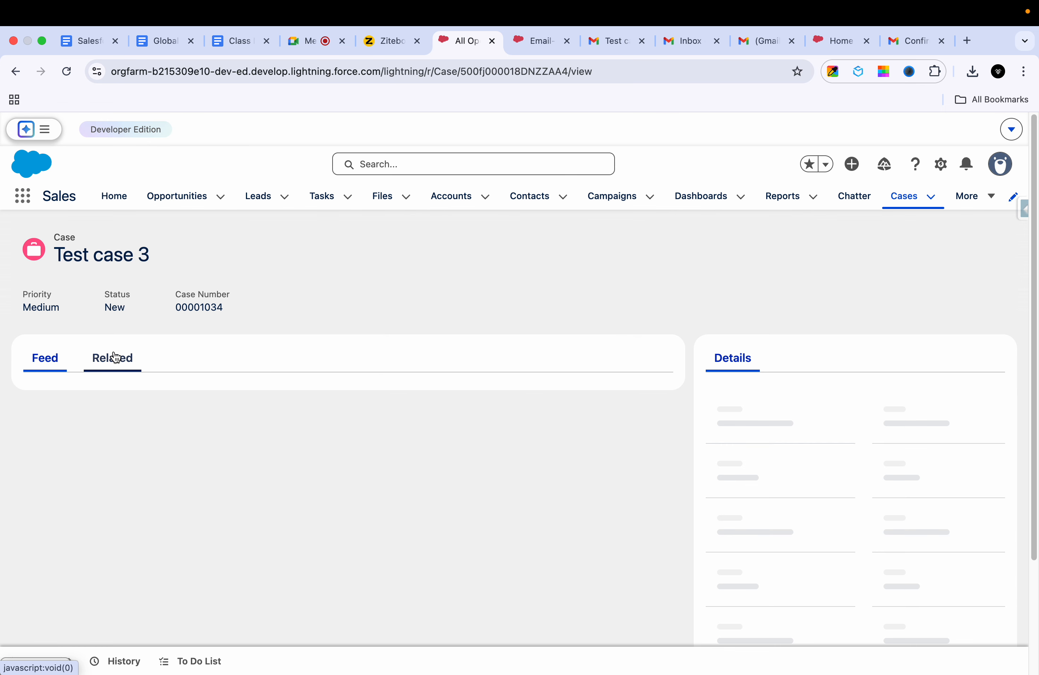
pyautogui.scroll(-3, 263, 505)
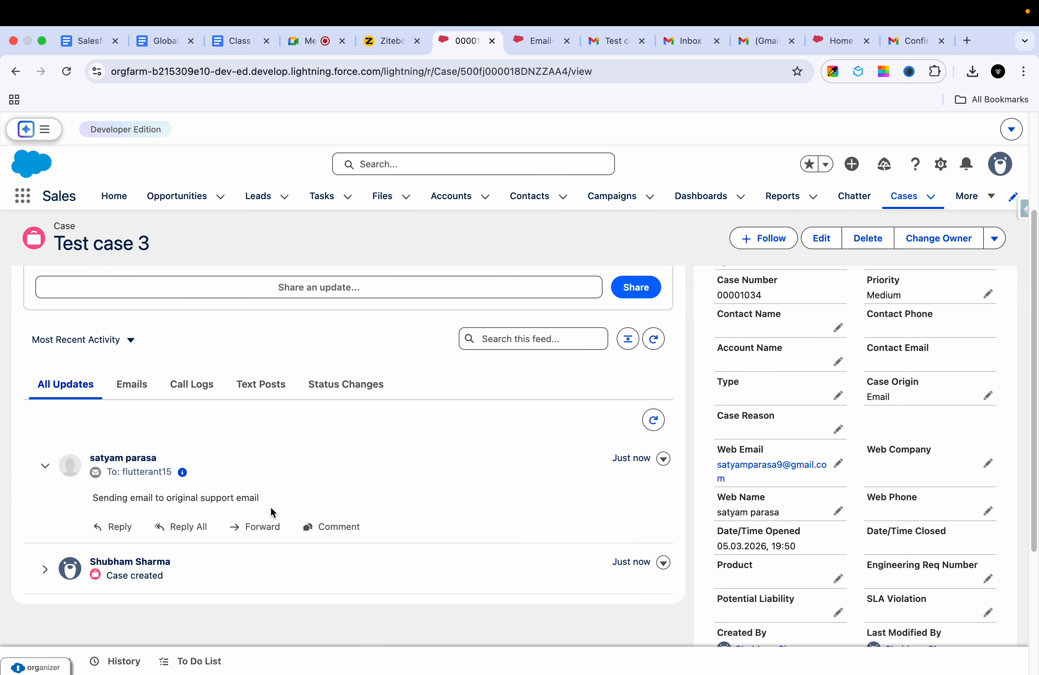
pyautogui.scroll(1, 447, 453)
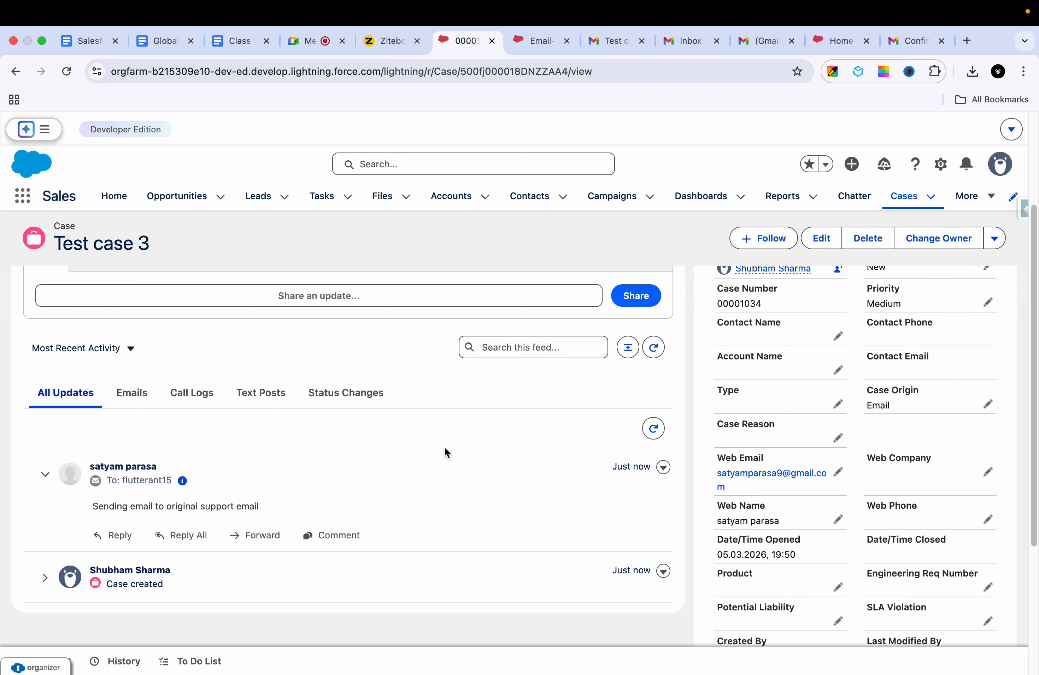
pyautogui.scroll(-4, 761, 474)
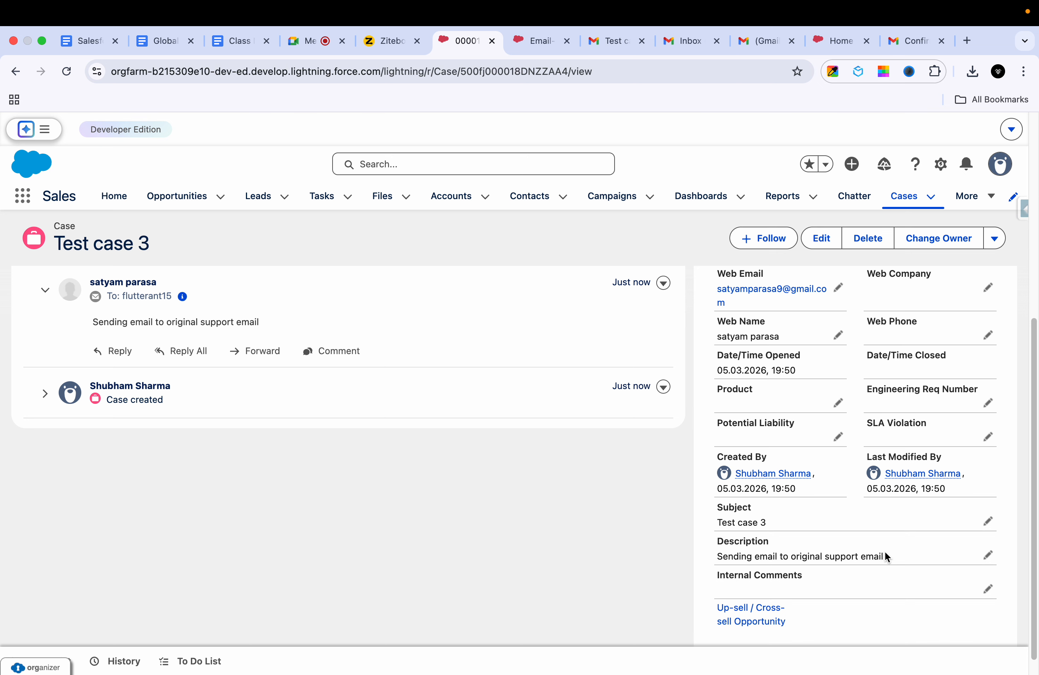
pyautogui.scroll(2, 876, 552)
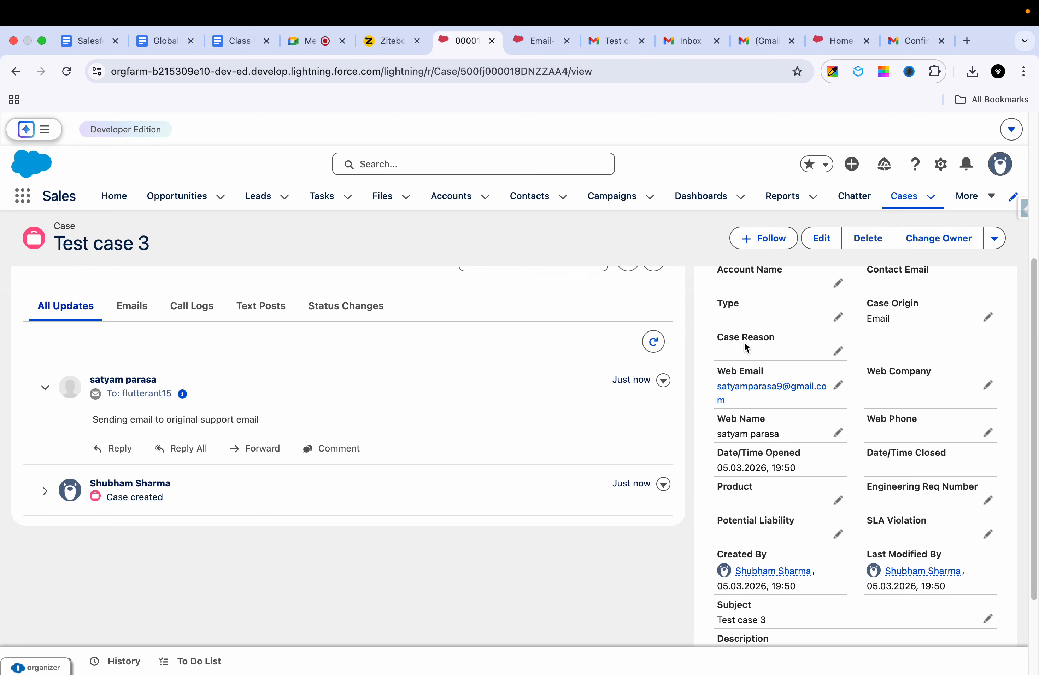
pyautogui.scroll(5, 680, 376)
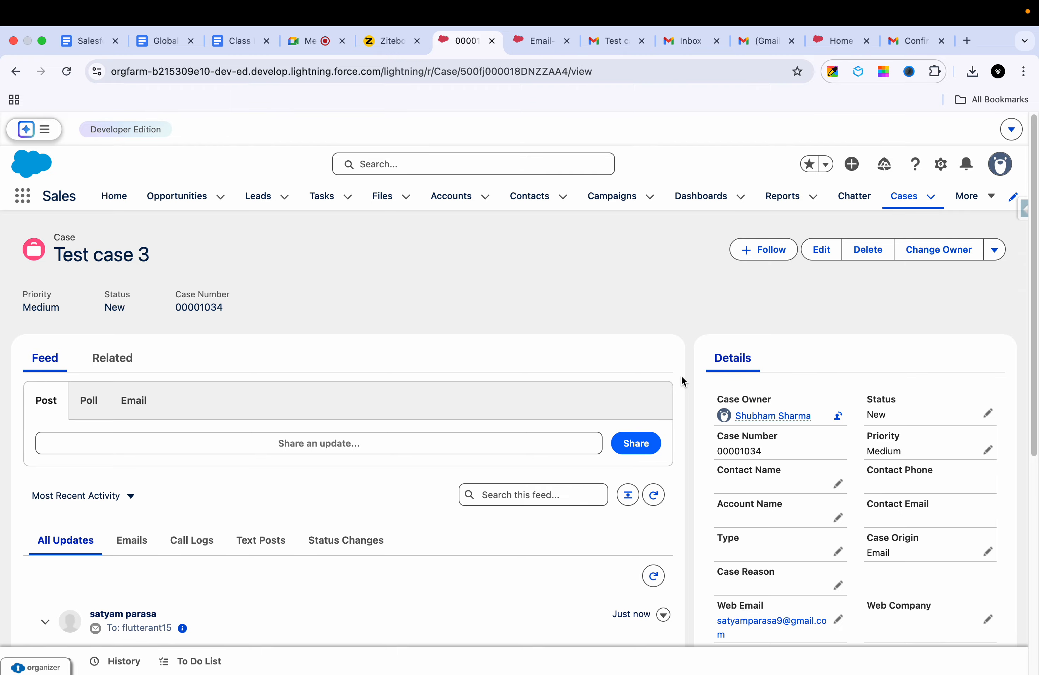
pyautogui.scroll(-5, 766, 435)
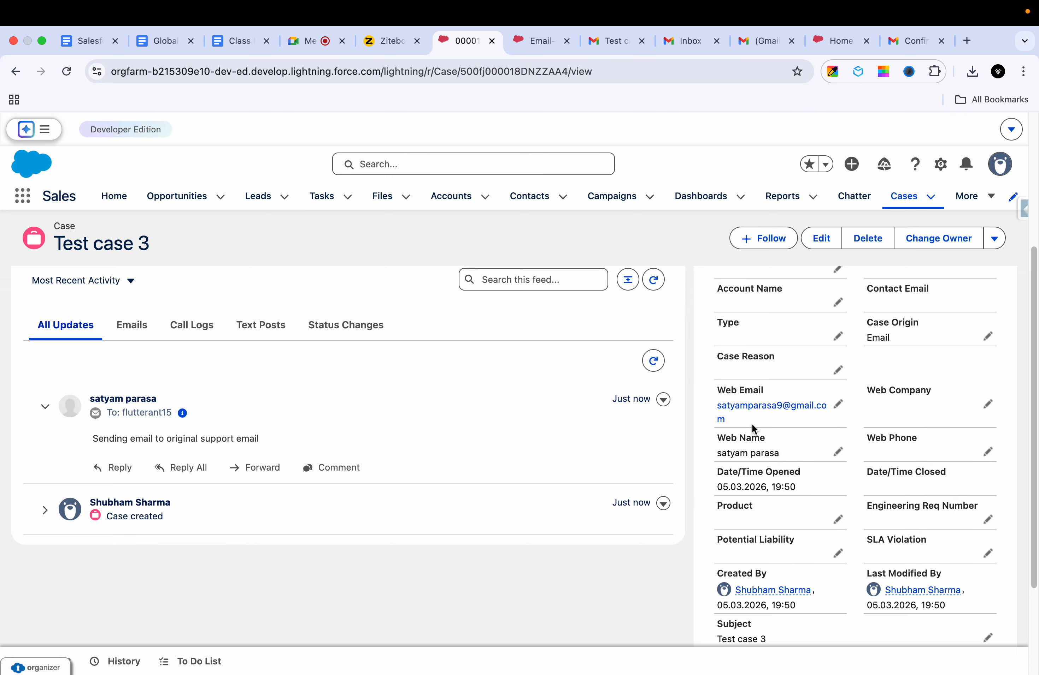
pyautogui.scroll(-1, 763, 467)
pyautogui.scroll(-3, 761, 467)
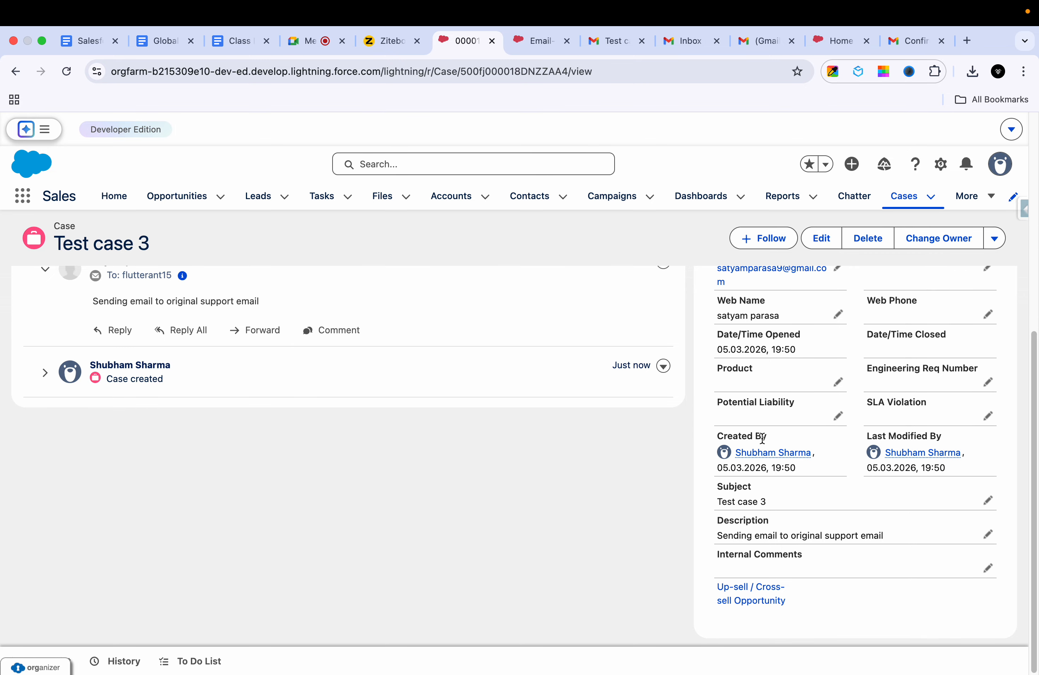
pyautogui.click(899, 195)
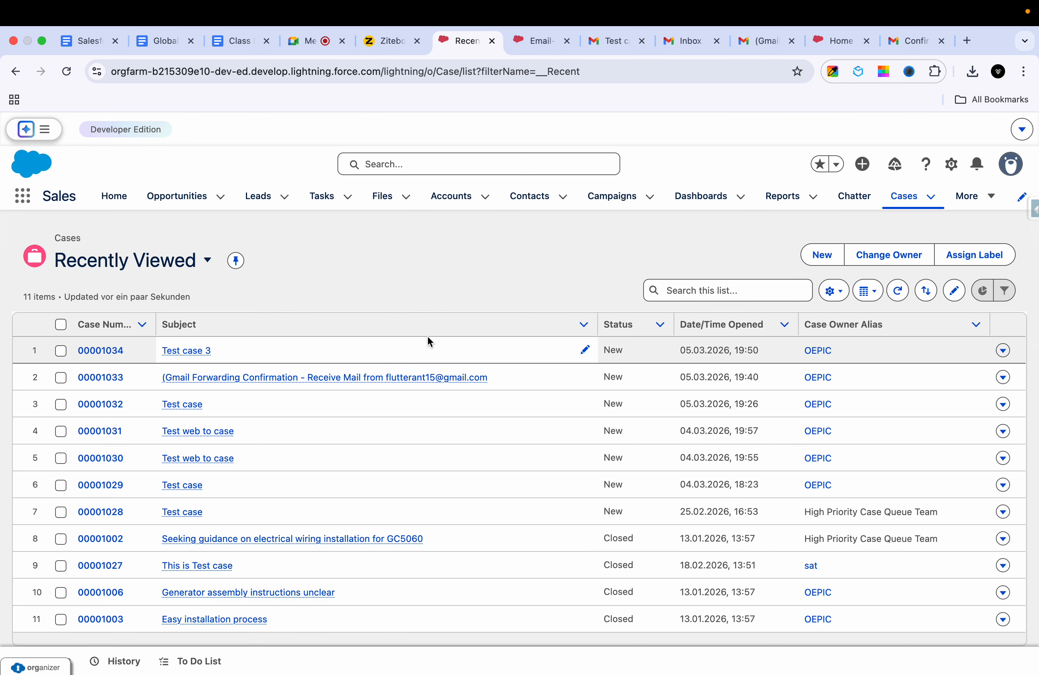
# Step: Reopen case 00001034 and review it, cancelling a Status edit so it stays New
pyautogui.click(110, 347)
pyautogui.click(111, 350)
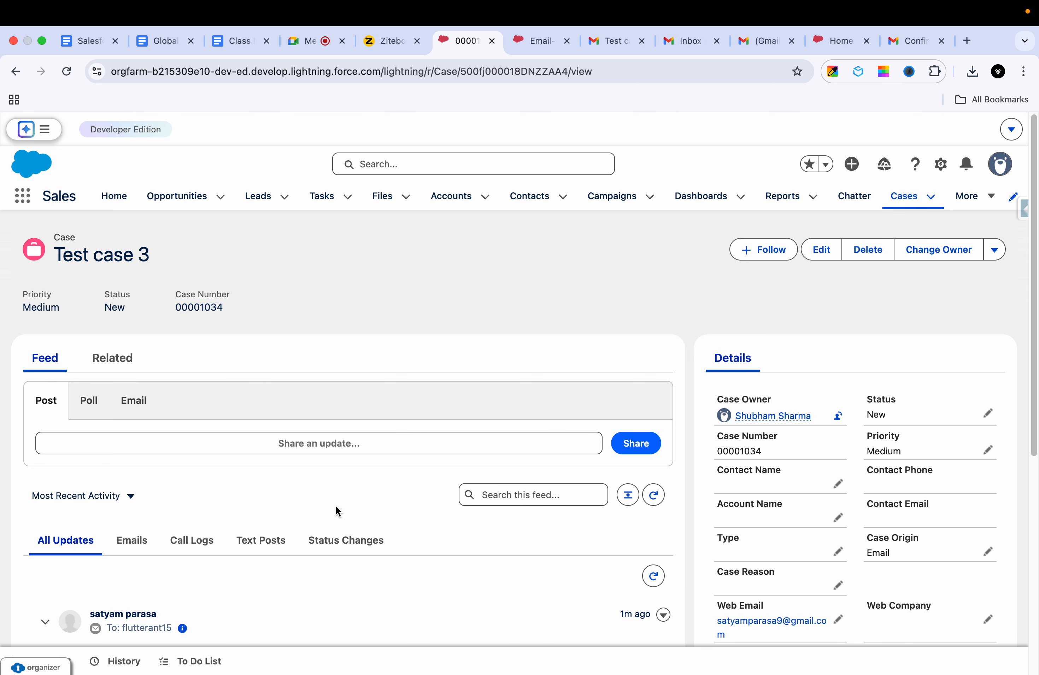
pyautogui.scroll(-5, 336, 508)
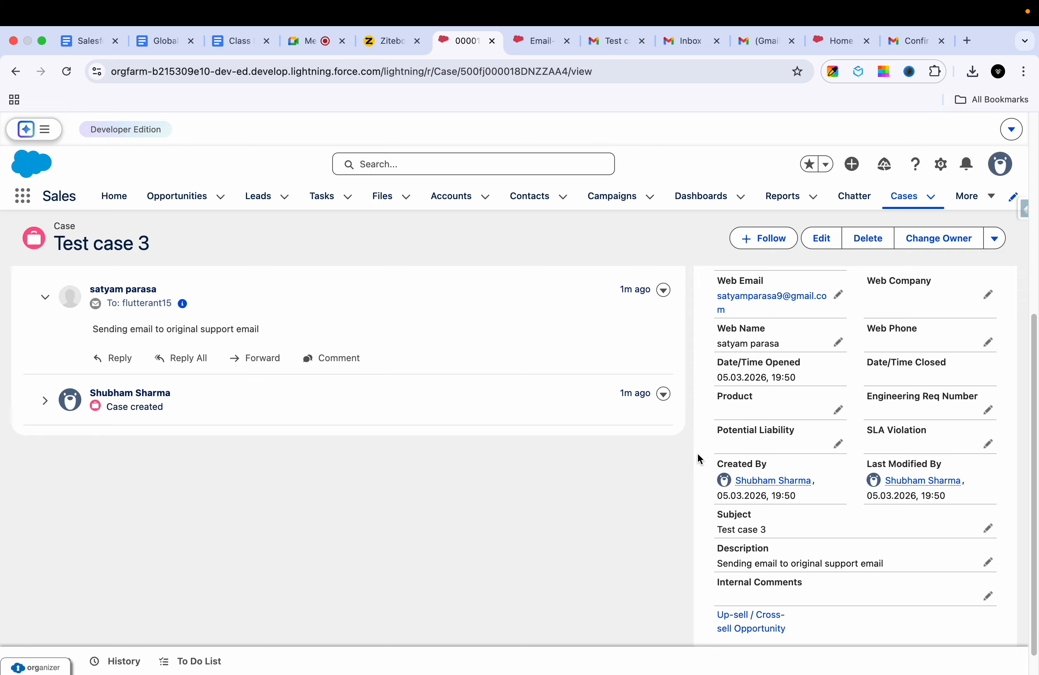
pyautogui.scroll(5, 821, 410)
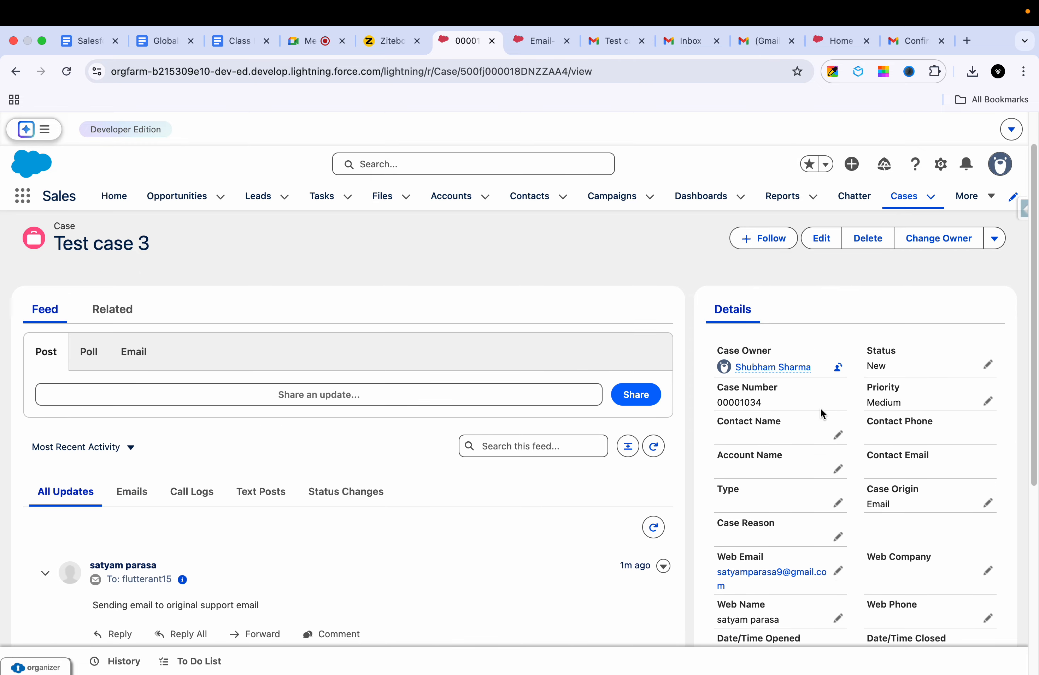
pyautogui.click(988, 363)
pyautogui.click(835, 632)
pyautogui.scroll(-3, 543, 608)
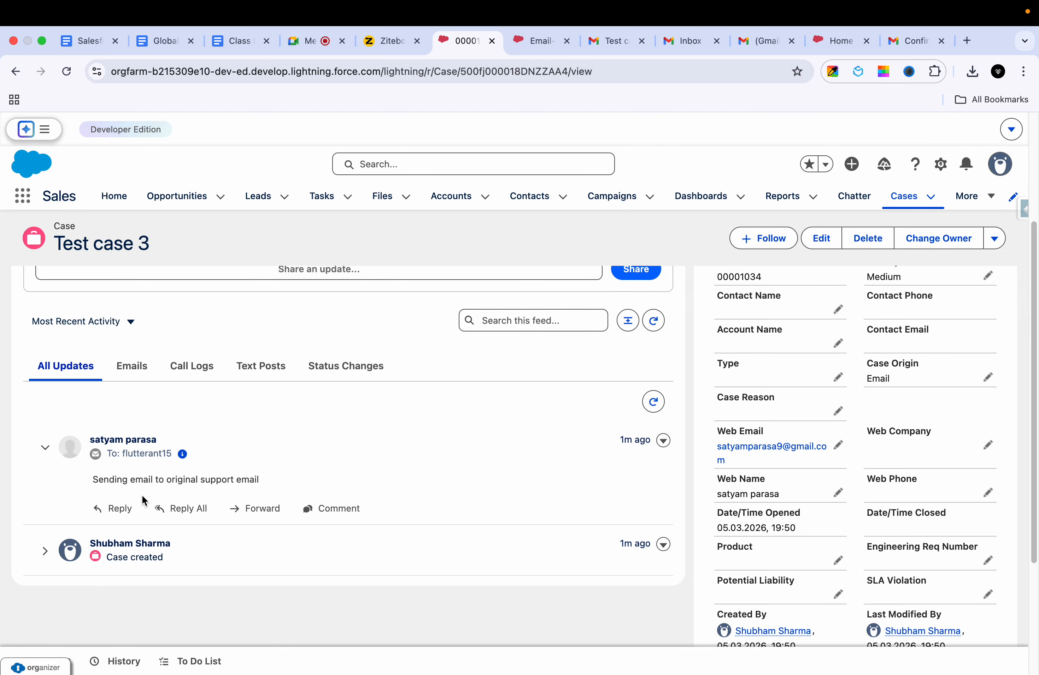
pyautogui.scroll(4, 144, 499)
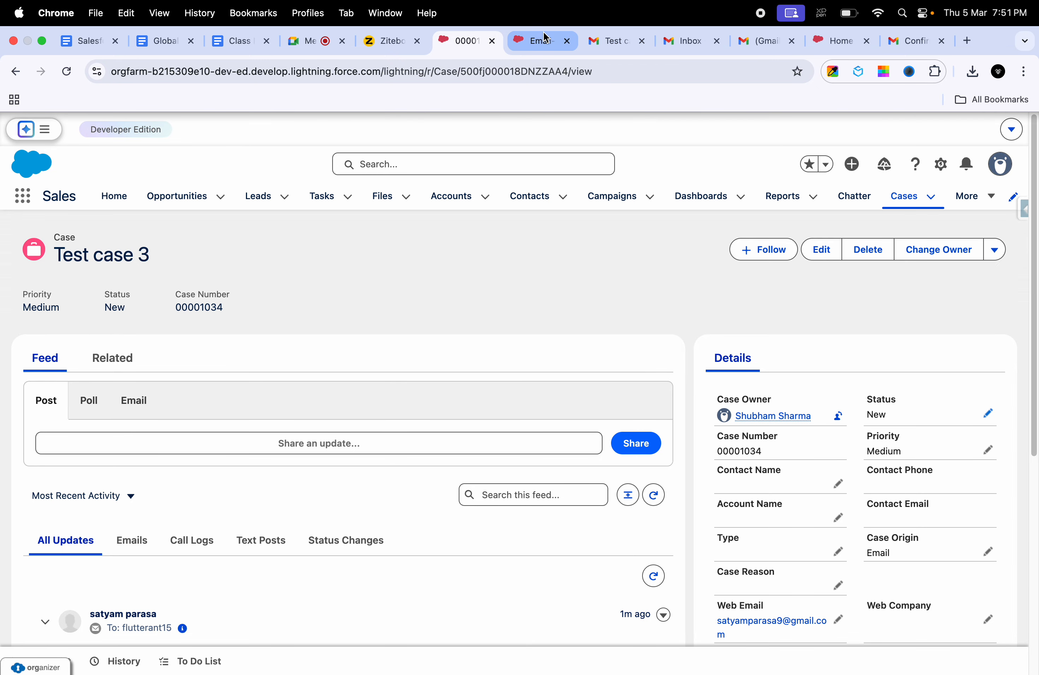
# Step: Look over the Gmail forwarding confirmation email, success page and Test case 3 email
pyautogui.click(682, 39)
pyautogui.click(765, 42)
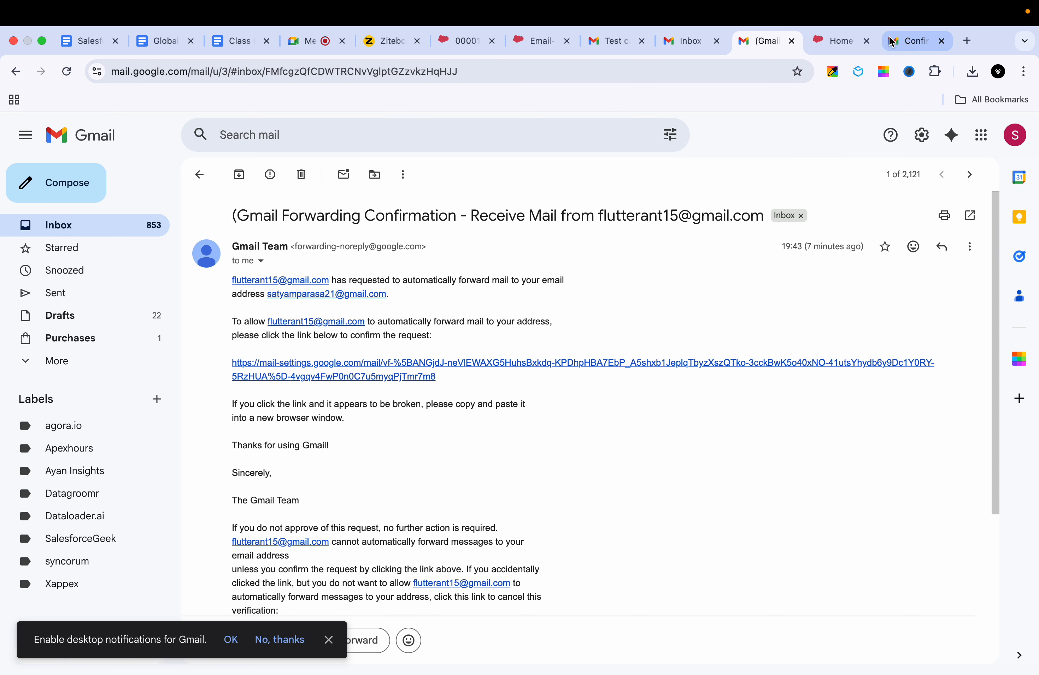
pyautogui.click(898, 40)
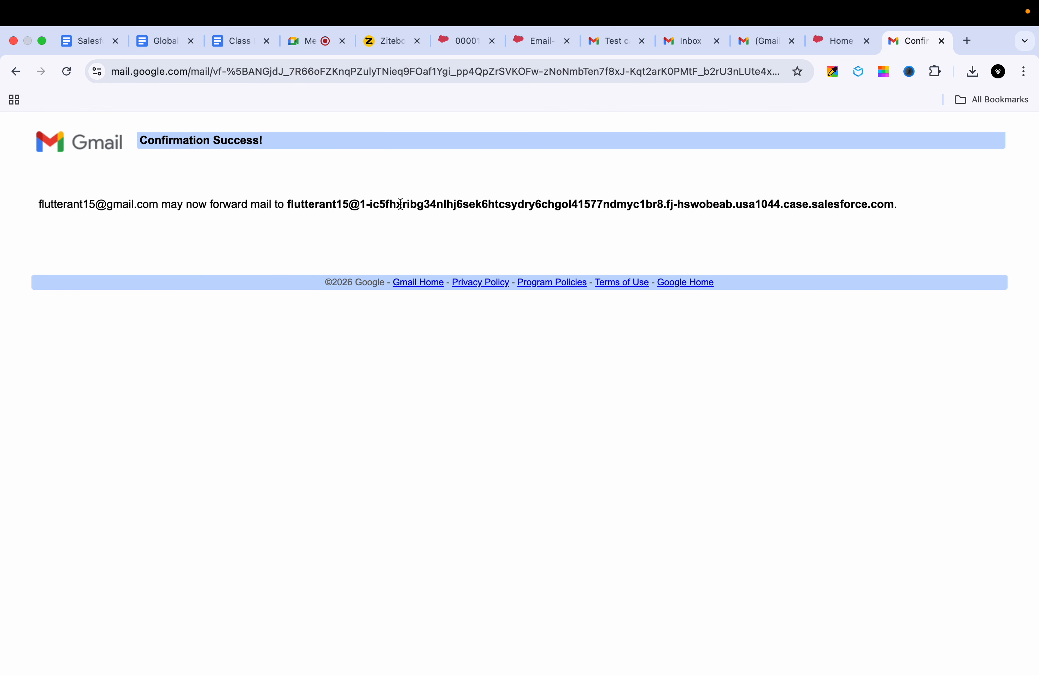
pyautogui.click(616, 39)
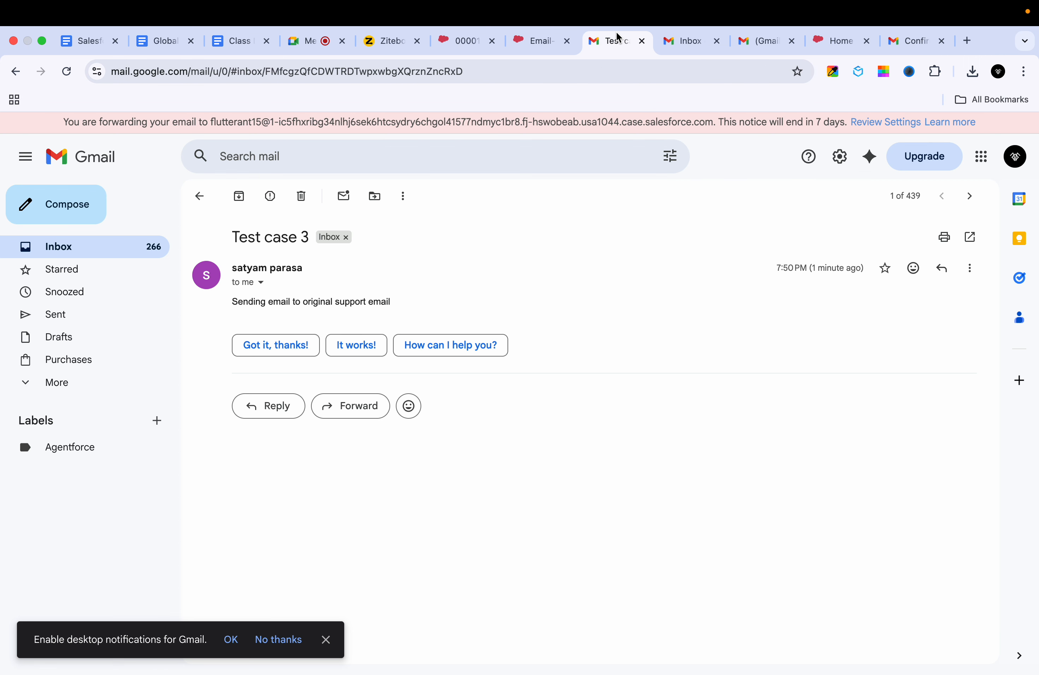
pyautogui.click(680, 40)
pyautogui.click(743, 42)
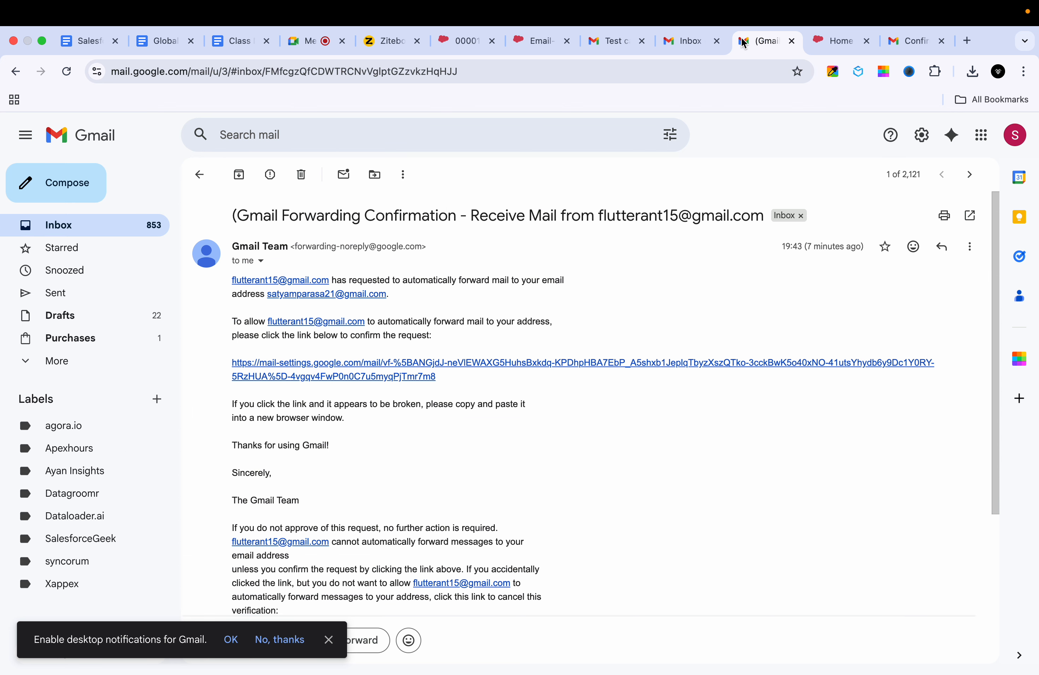
# Step: Compare the Email-to-Case setup page with the Test case 3 case record and email
pyautogui.click(535, 48)
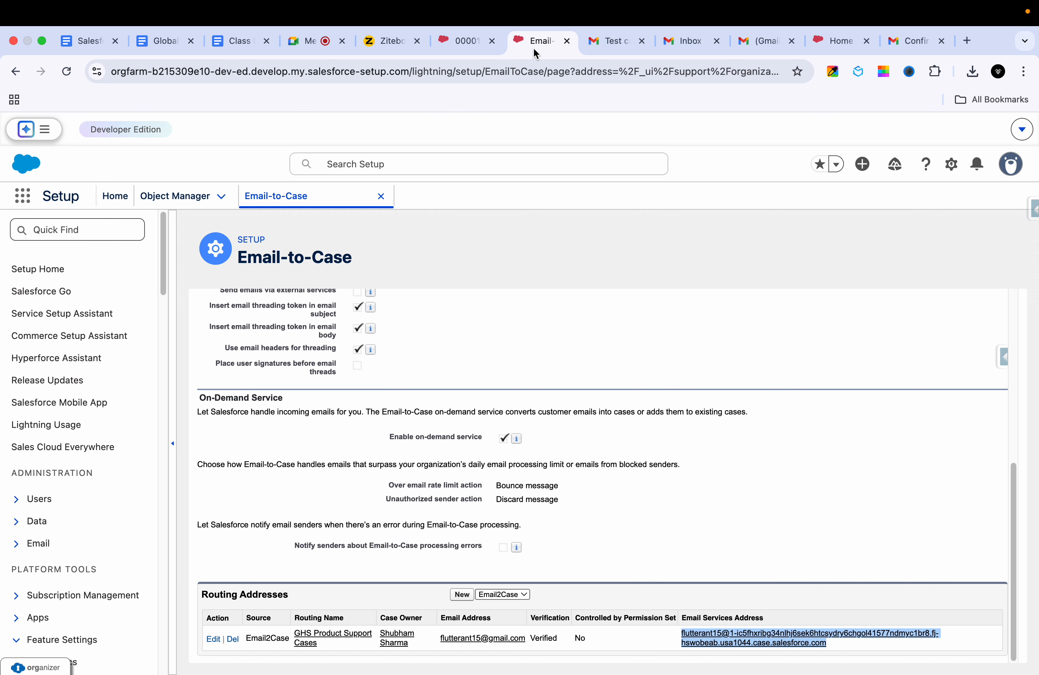
pyautogui.click(453, 51)
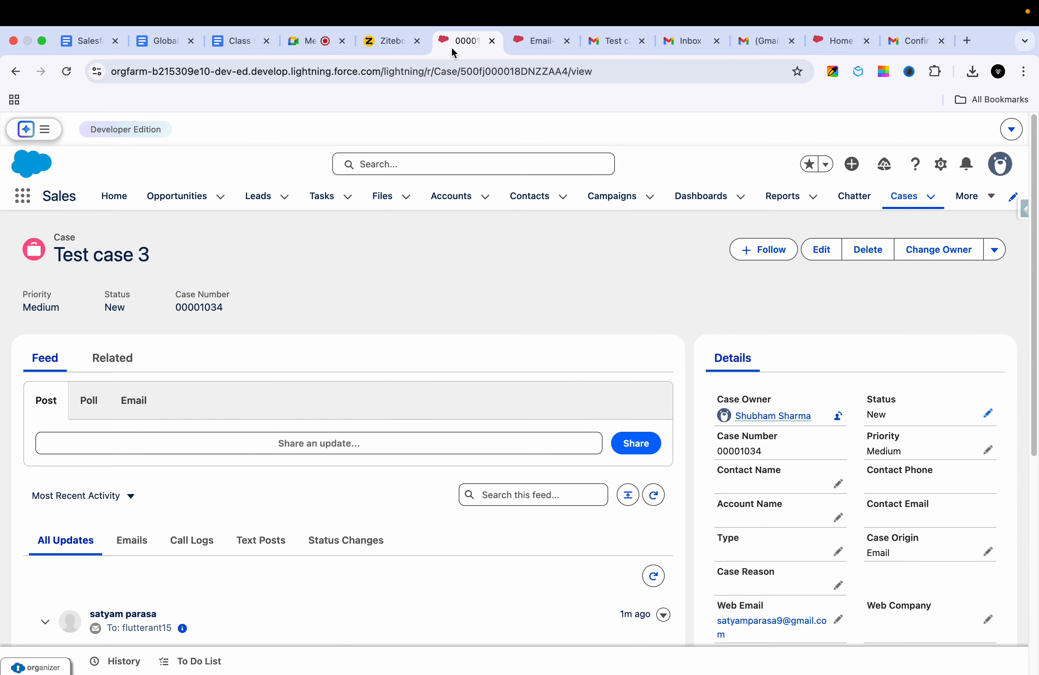
pyautogui.click(525, 41)
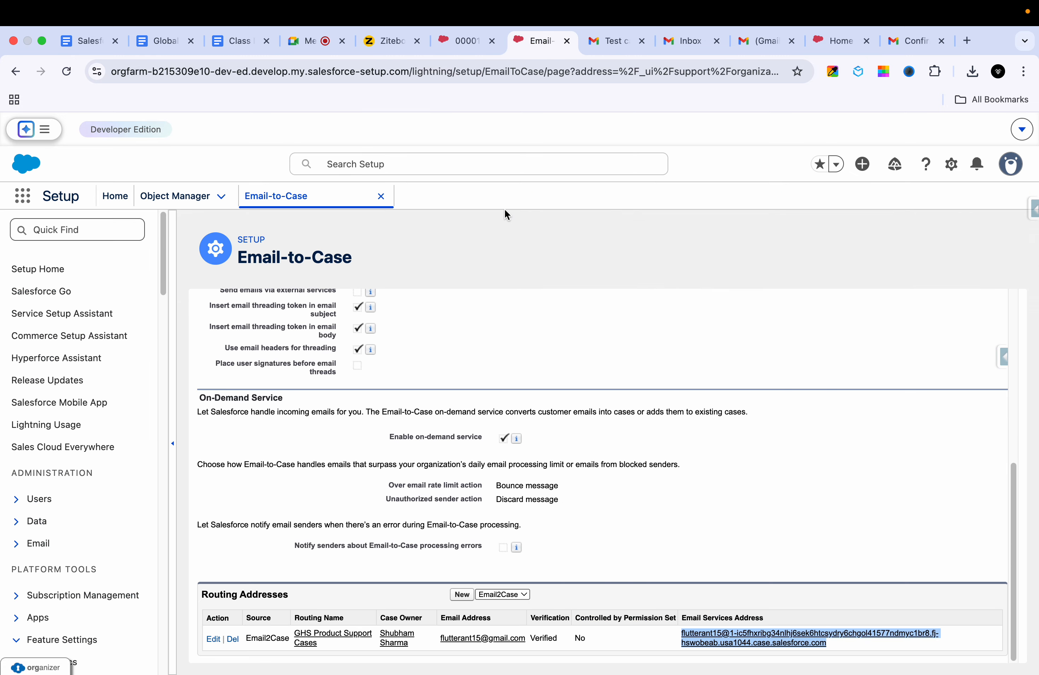
pyautogui.scroll(10, 504, 444)
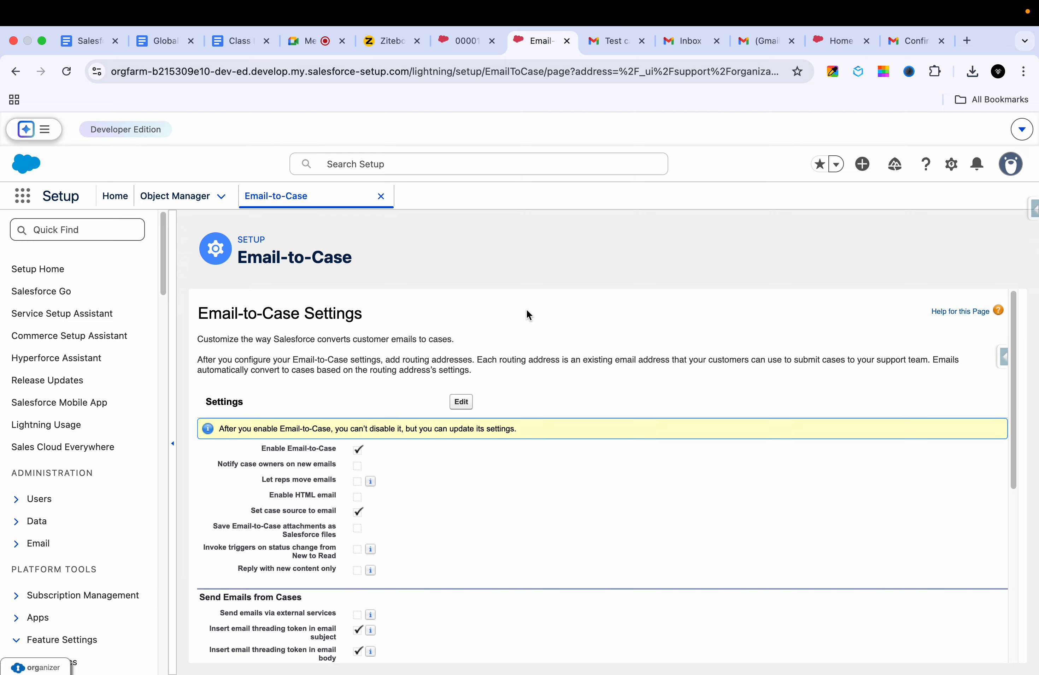
pyautogui.click(460, 43)
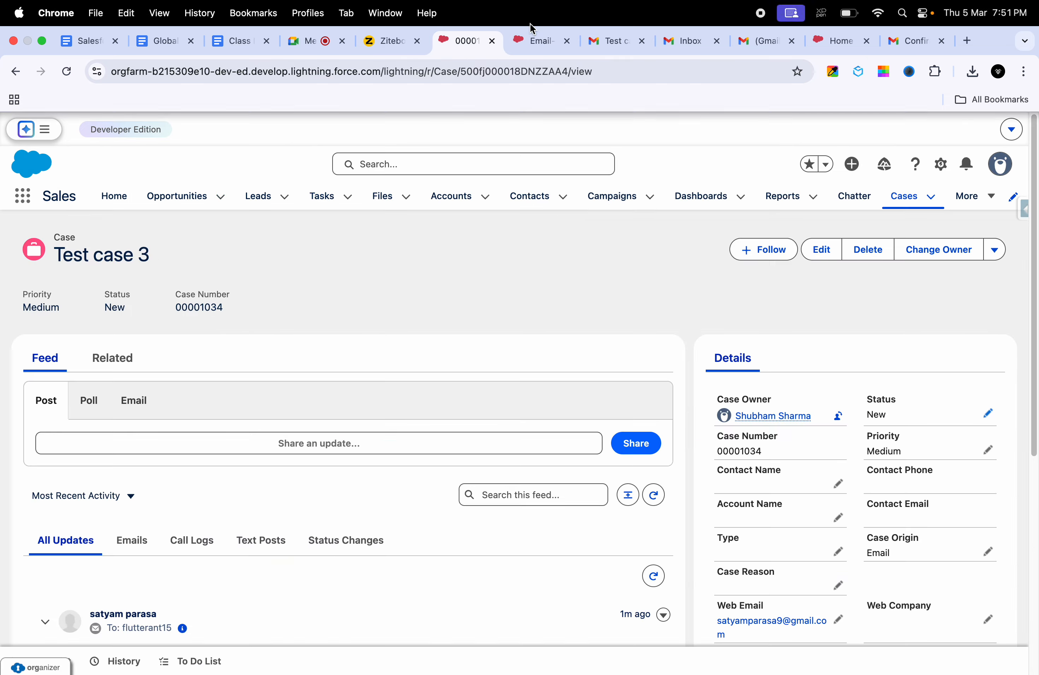
pyautogui.click(526, 41)
pyautogui.click(597, 42)
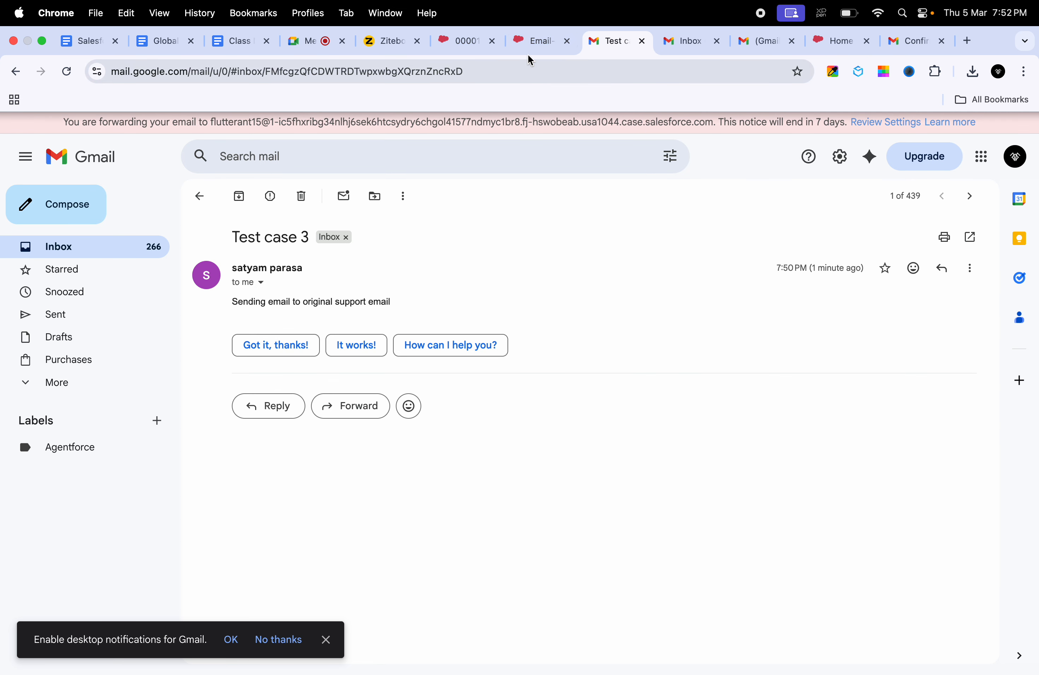
pyautogui.click(552, 49)
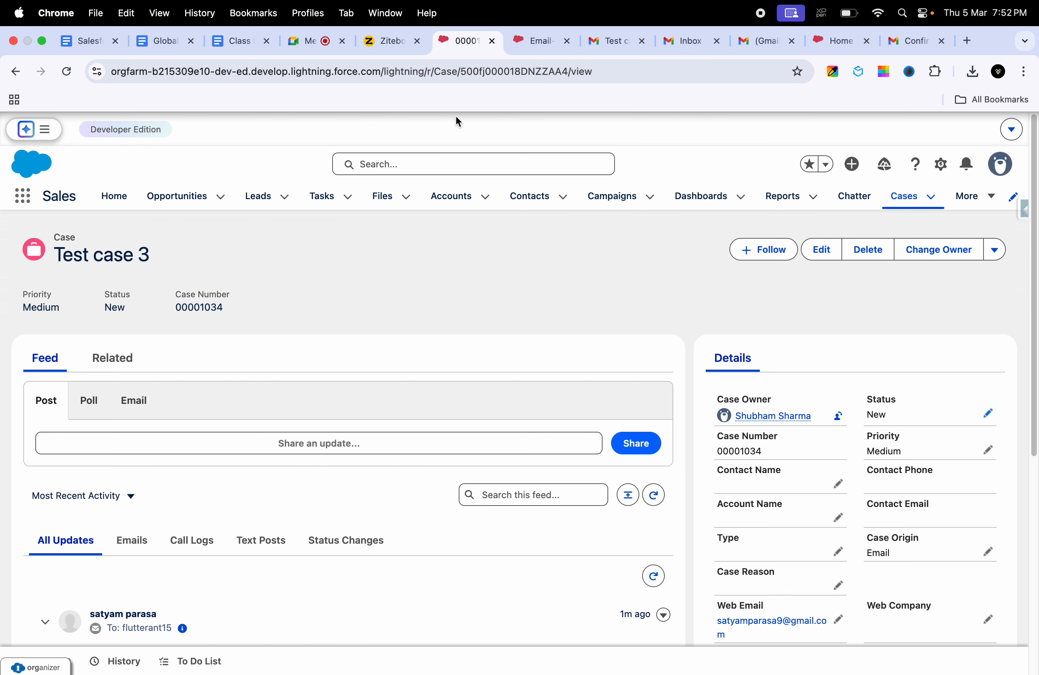
pyautogui.click(461, 42)
pyautogui.scroll(-3, 761, 395)
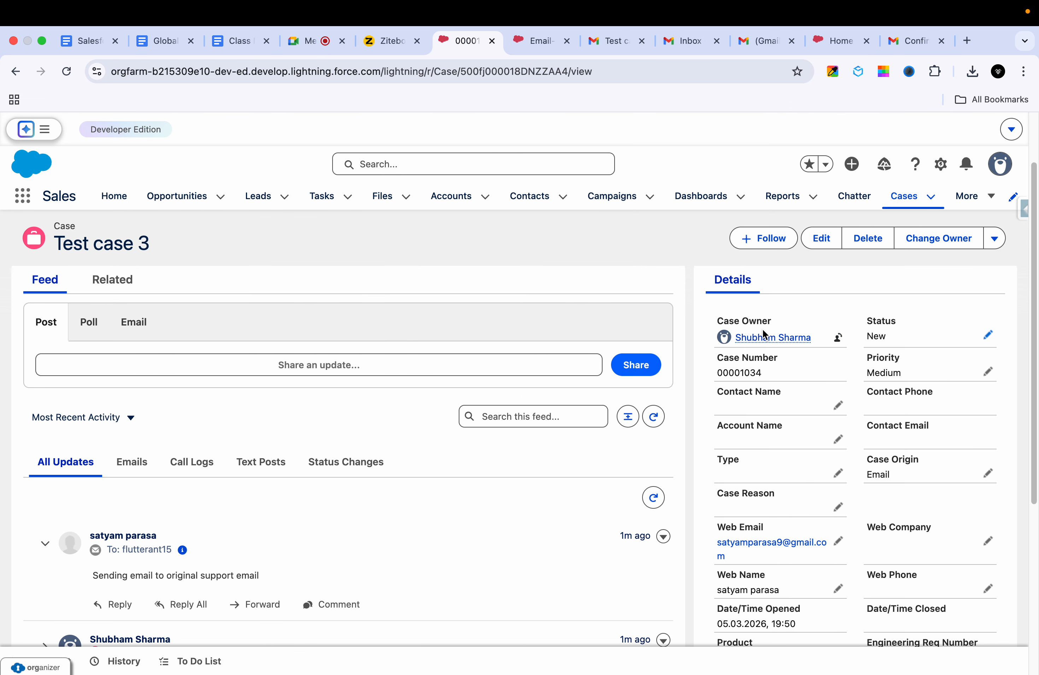
pyautogui.moveTo(774, 342)
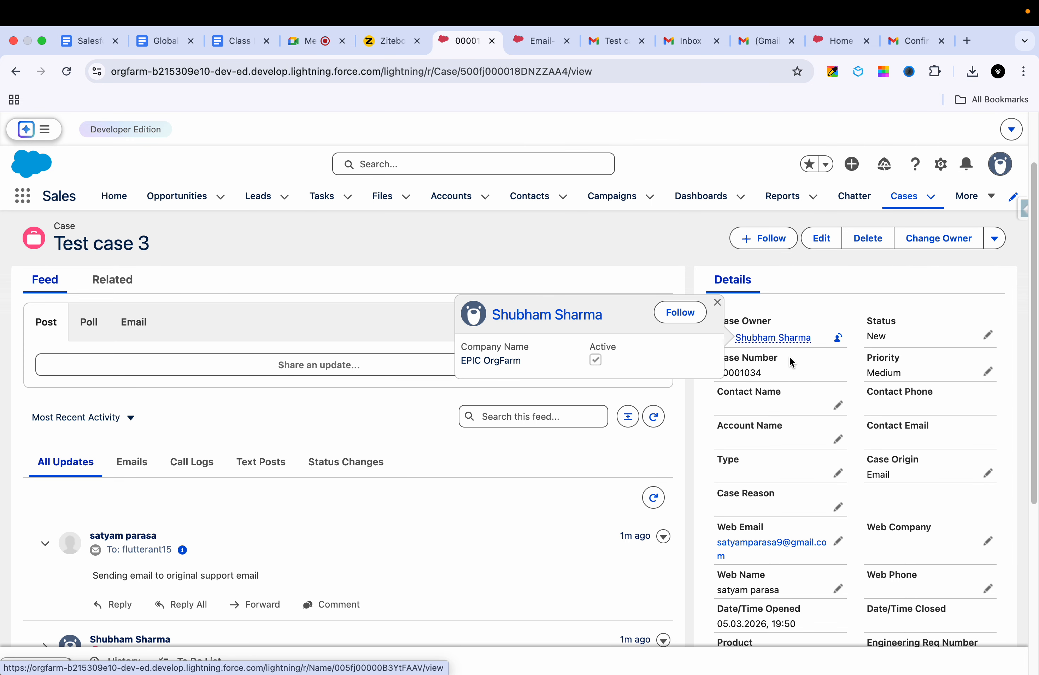
pyautogui.scroll(-2, 787, 420)
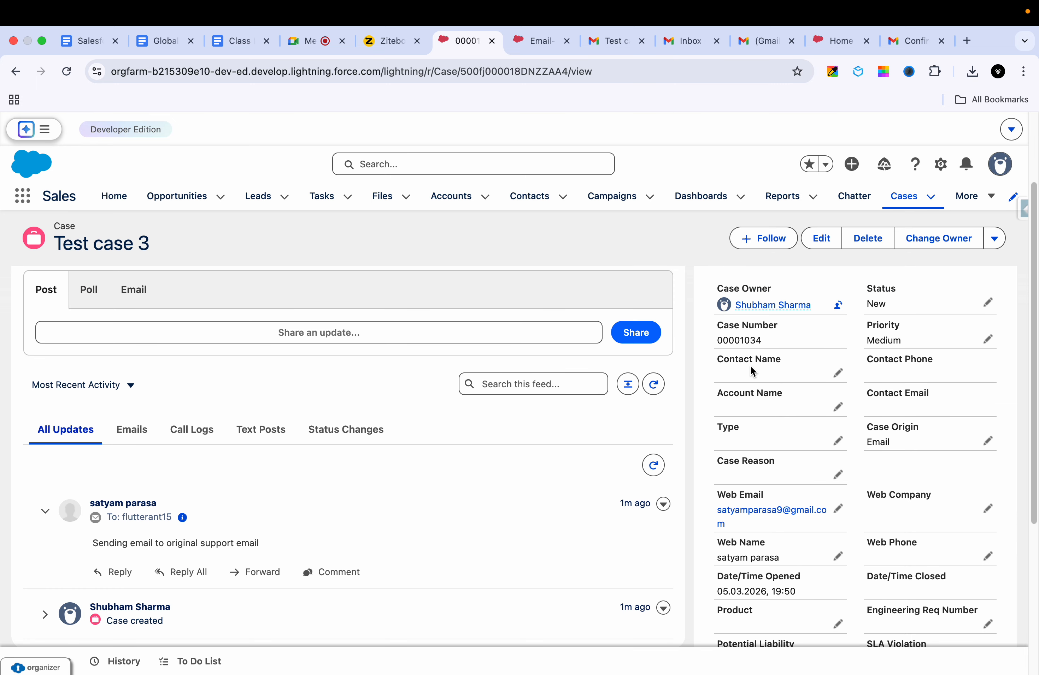
pyautogui.scroll(-1, 796, 404)
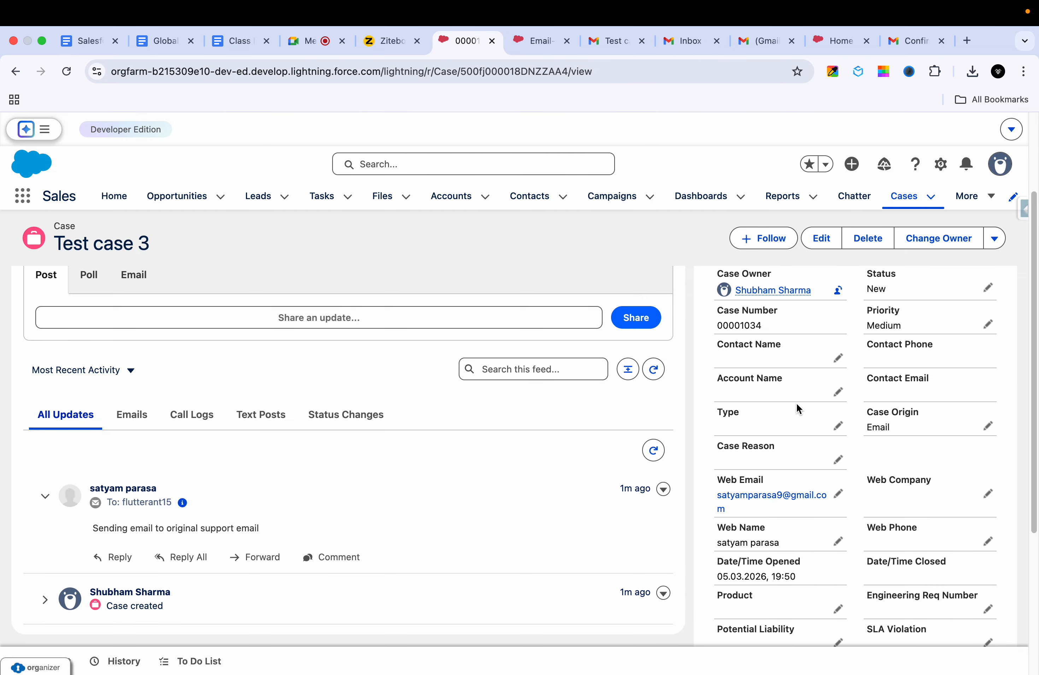
pyautogui.scroll(-1, 796, 404)
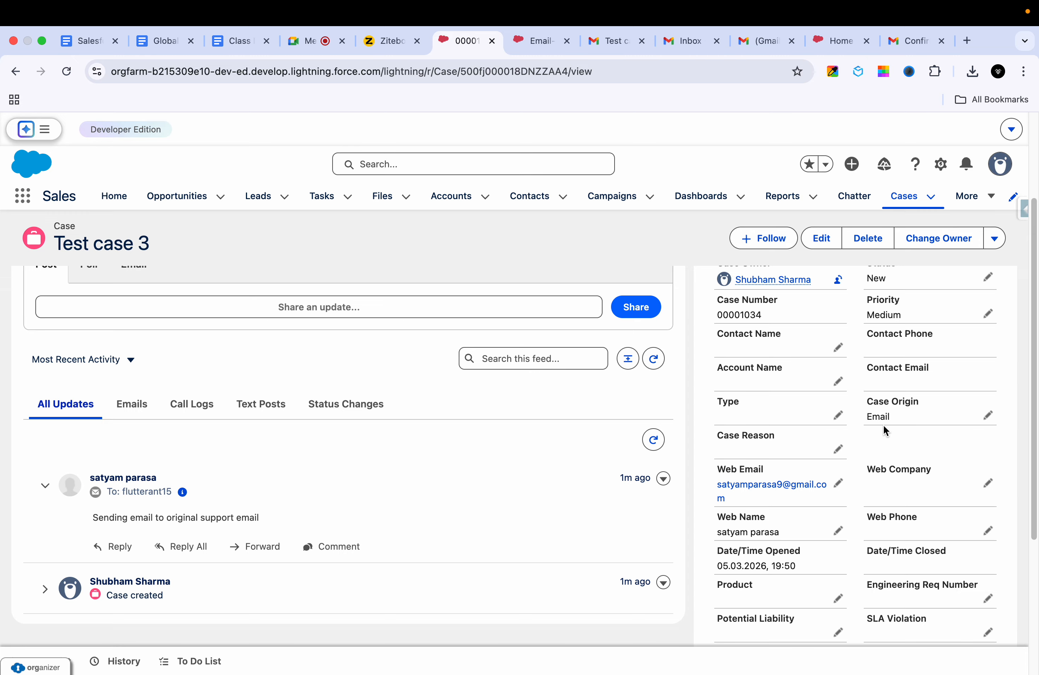
pyautogui.scroll(-1, 882, 428)
pyautogui.scroll(-5, 883, 428)
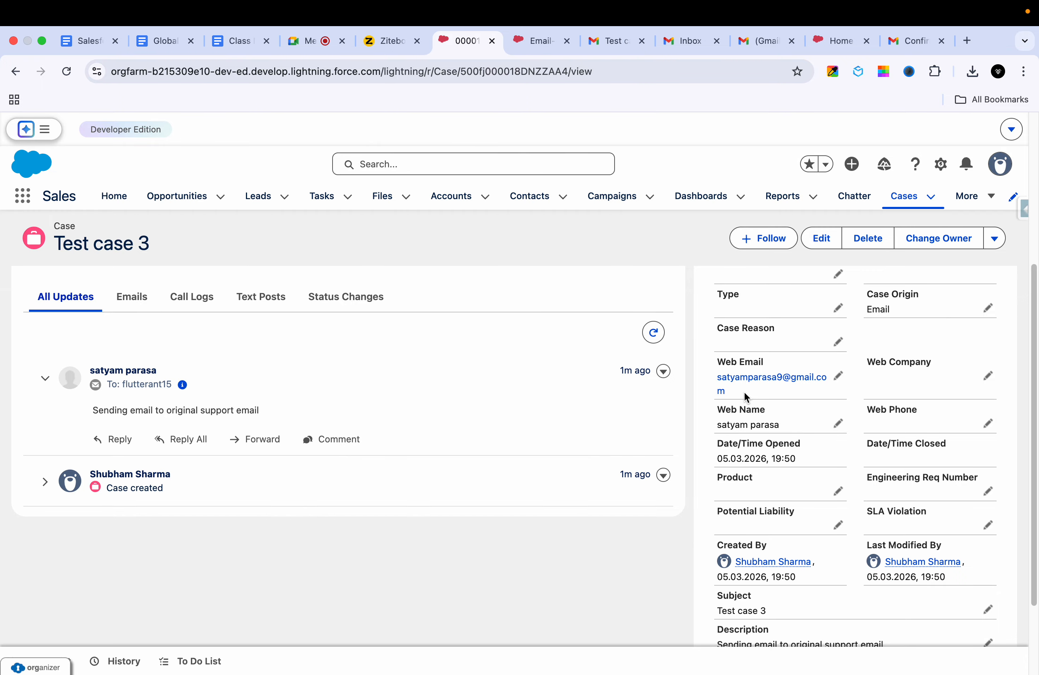
pyautogui.moveTo(740, 390); pyautogui.dragTo(711, 381)
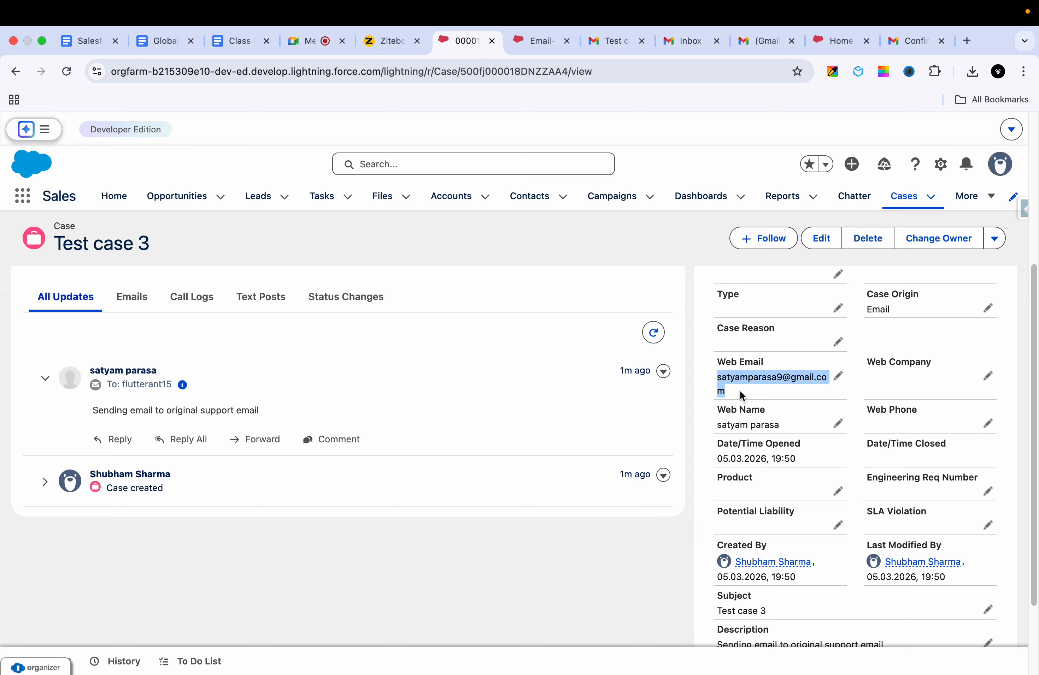
pyautogui.scroll(-3, 740, 396)
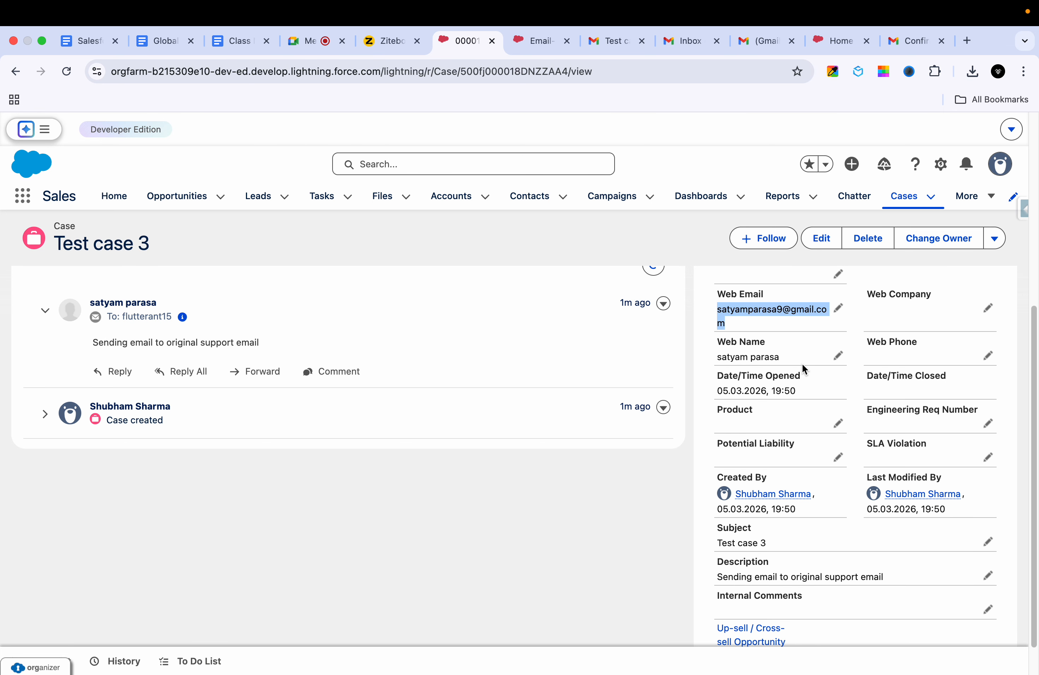
pyautogui.scroll(-2, 871, 419)
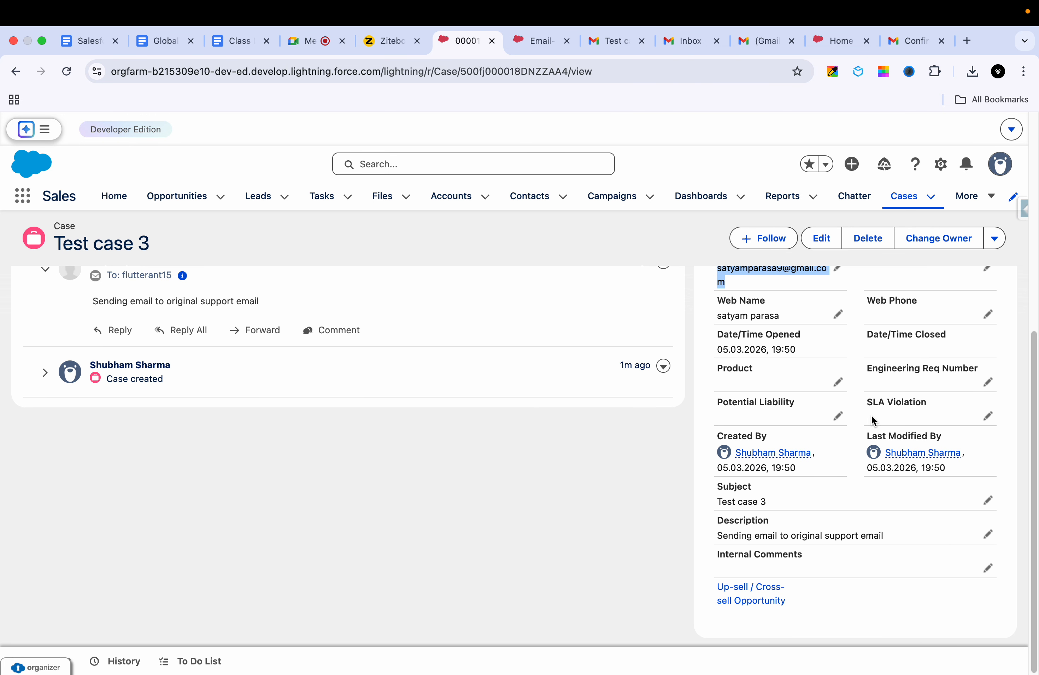
pyautogui.scroll(10, 890, 385)
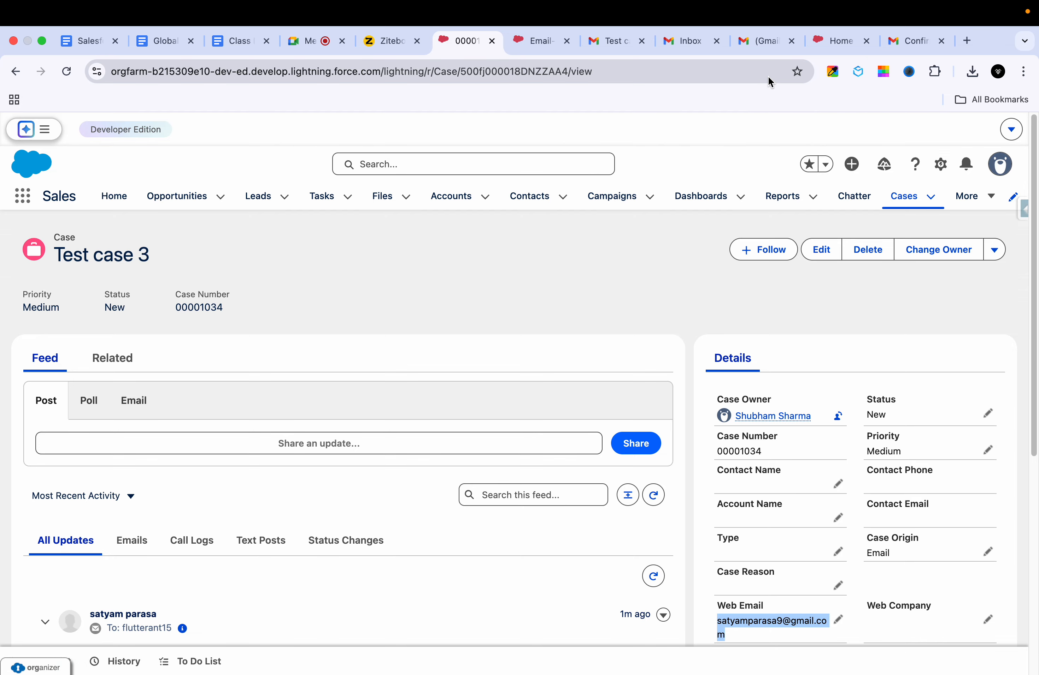
pyautogui.scroll(-5, 436, 411)
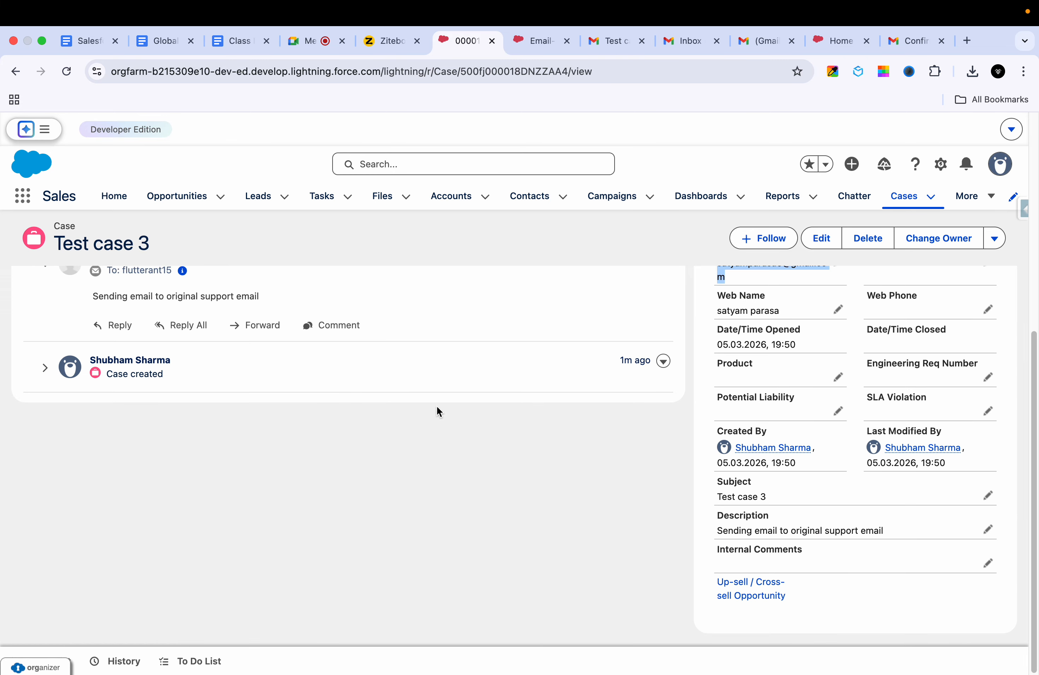
pyautogui.scroll(2, 197, 423)
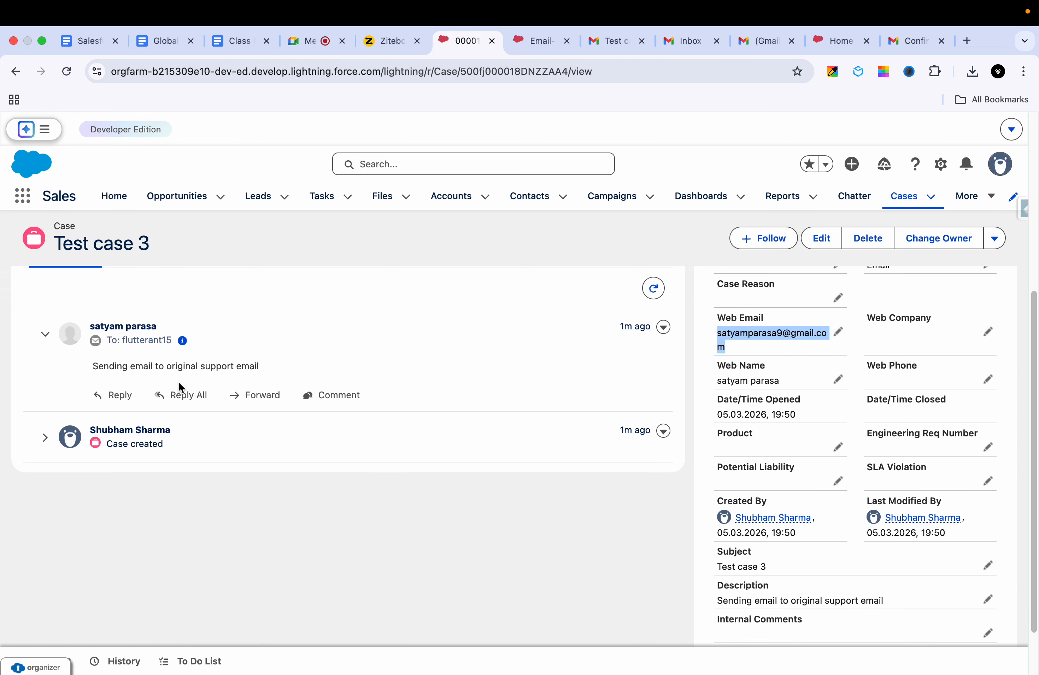
pyautogui.scroll(2, 162, 381)
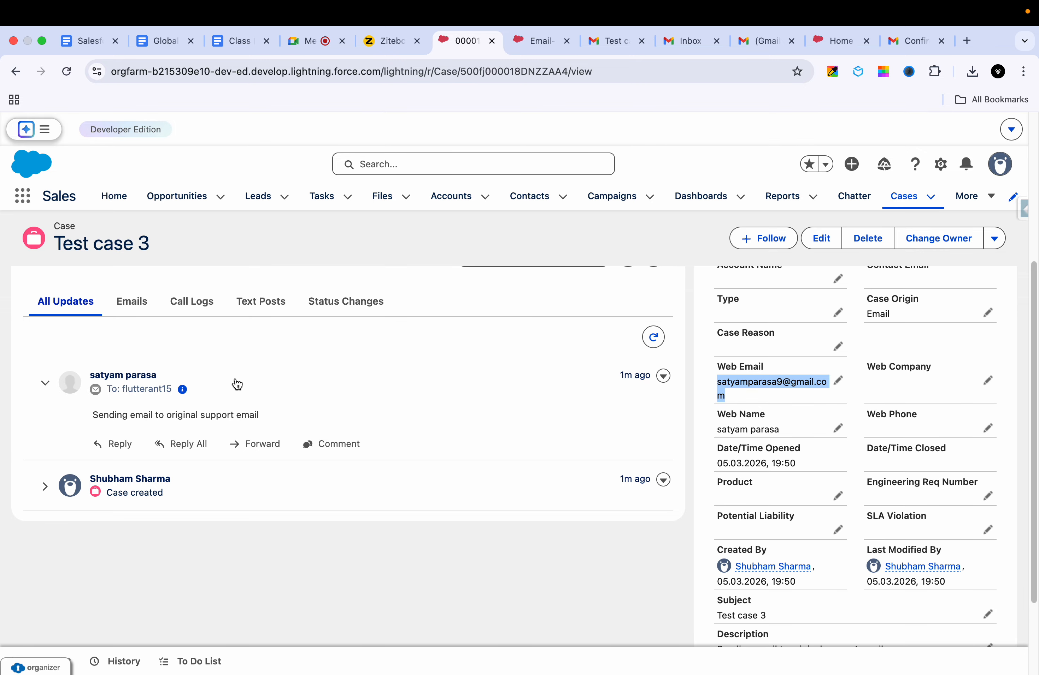
pyautogui.scroll(5, 235, 384)
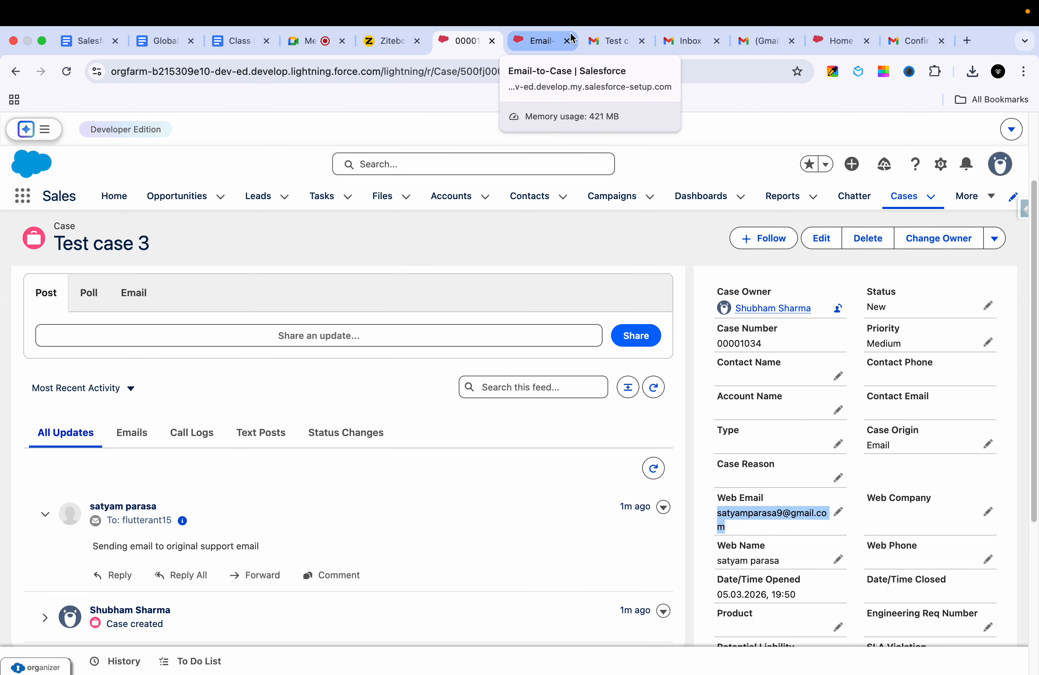
# Step: Show Salesforce's Recently Viewed contacts list of 10 contacts
pyautogui.click(610, 41)
pyautogui.click(535, 41)
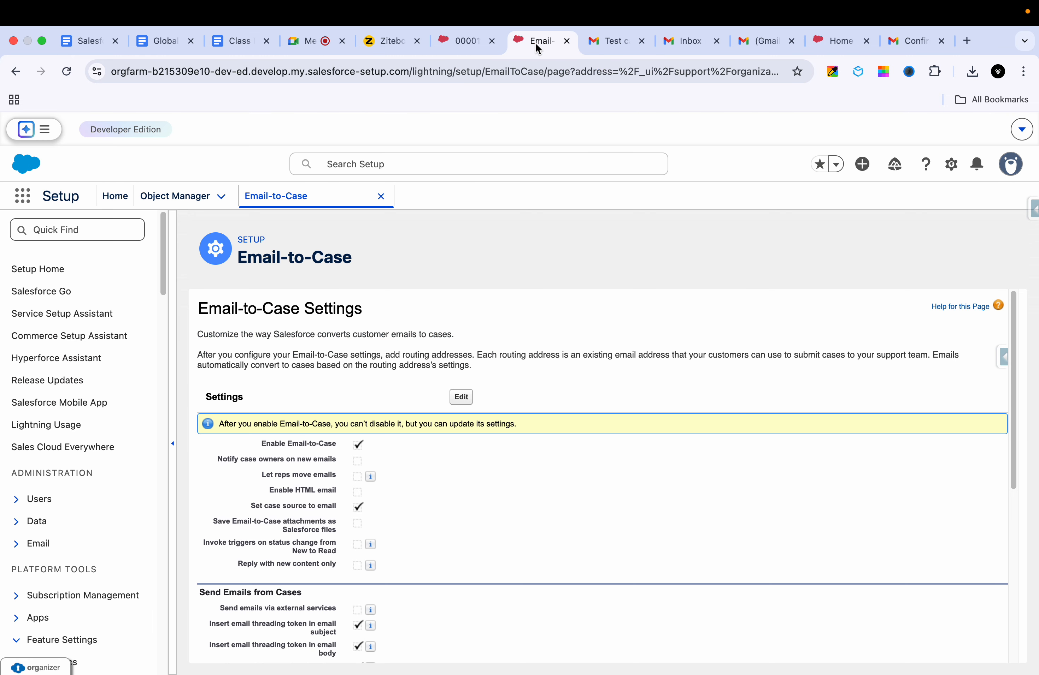
pyautogui.click(460, 44)
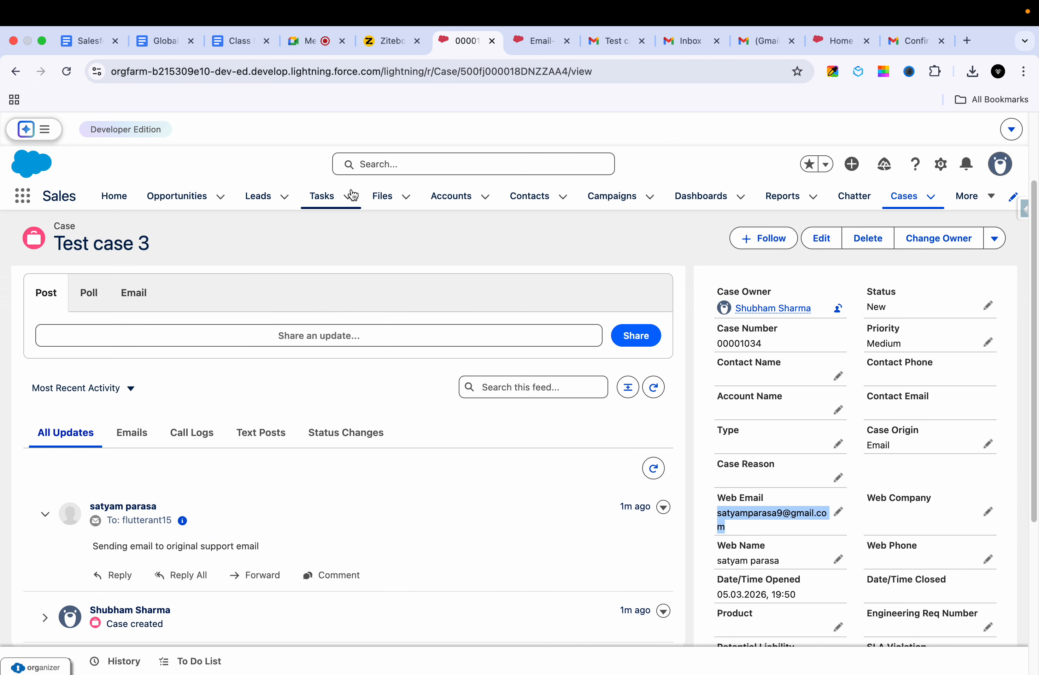
pyautogui.click(520, 195)
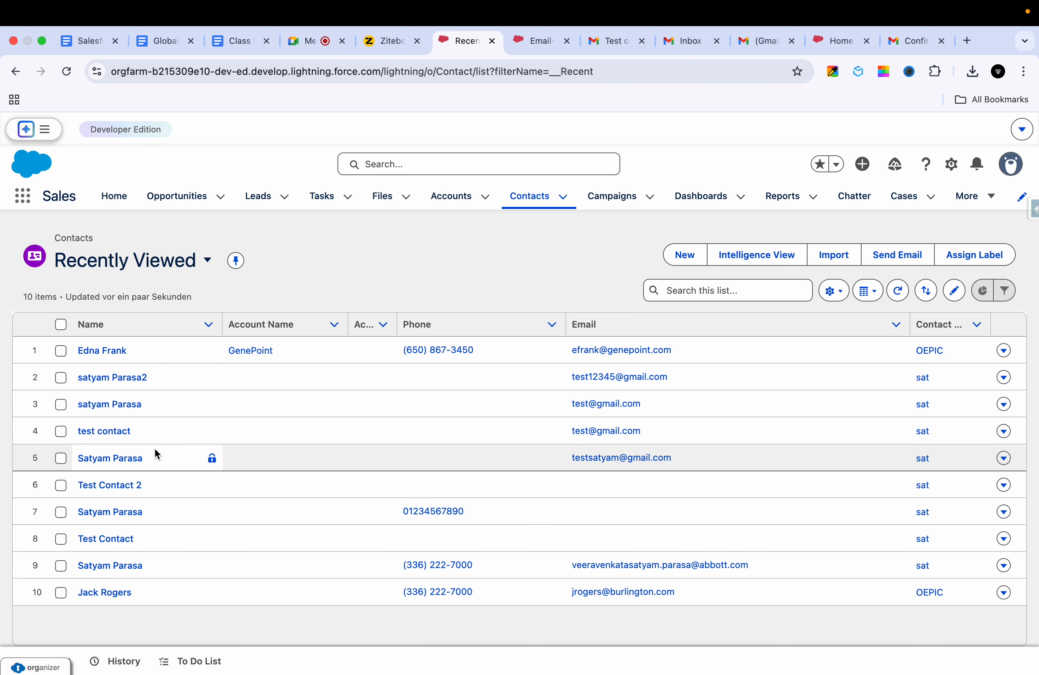
# Step: Switch the contacts list to the All Contacts view and scroll down to Test Account RTF 2
pyautogui.click(194, 262)
pyautogui.click(136, 403)
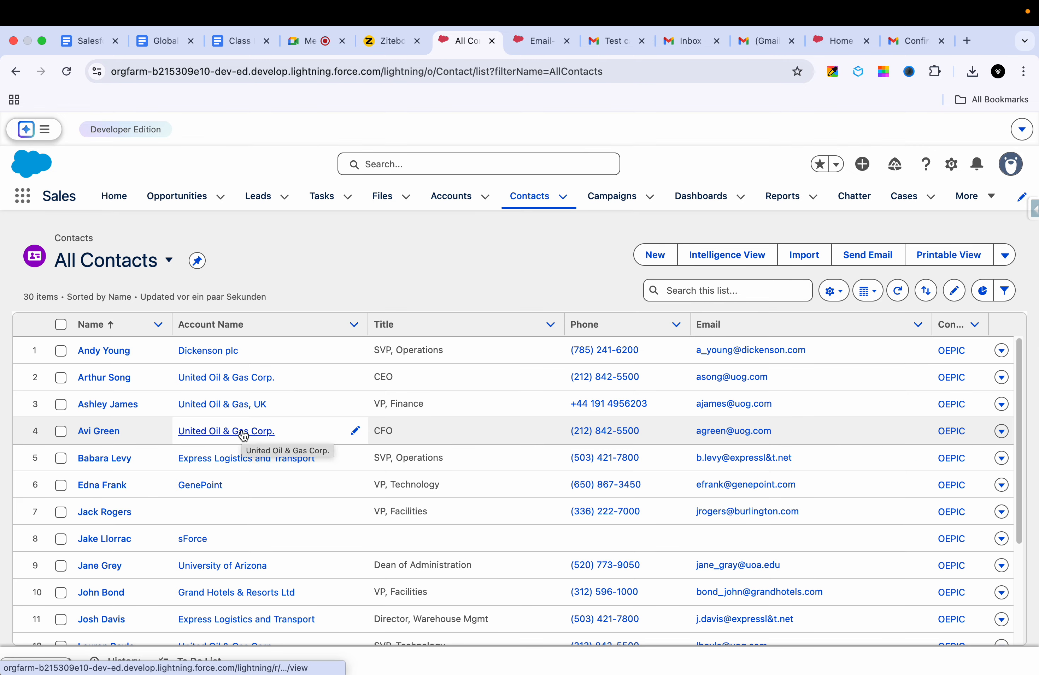
pyautogui.scroll(-10, 244, 436)
pyautogui.scroll(-2, 244, 435)
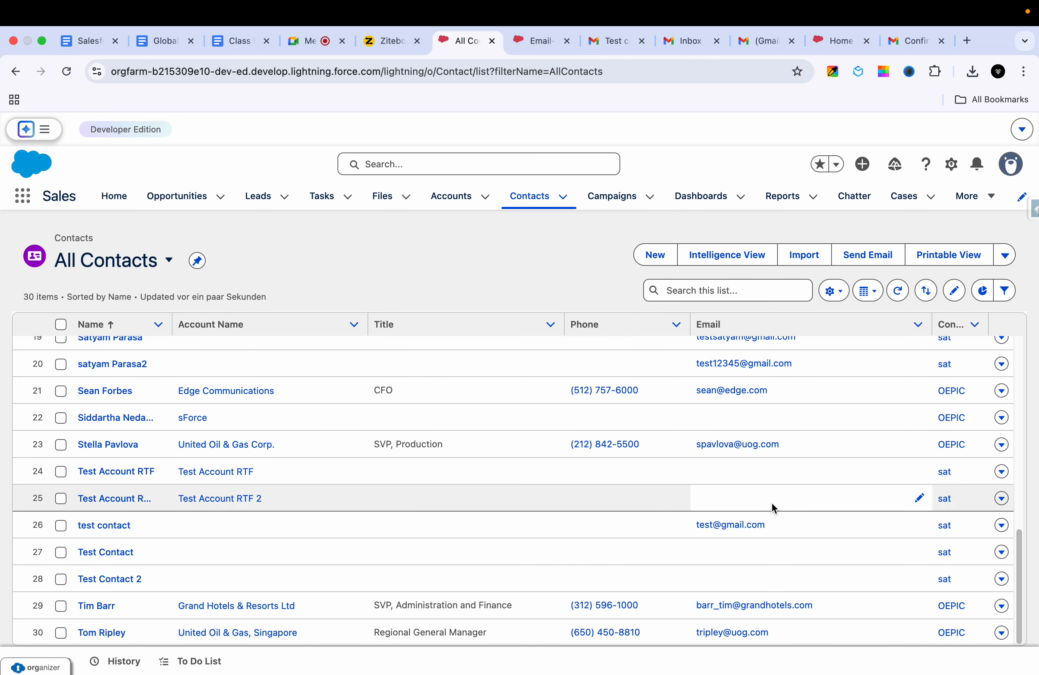
# Step: Fill the empty Email cell of Test Account RTF 2 with the sender's saved email address
pyautogui.click(916, 498)
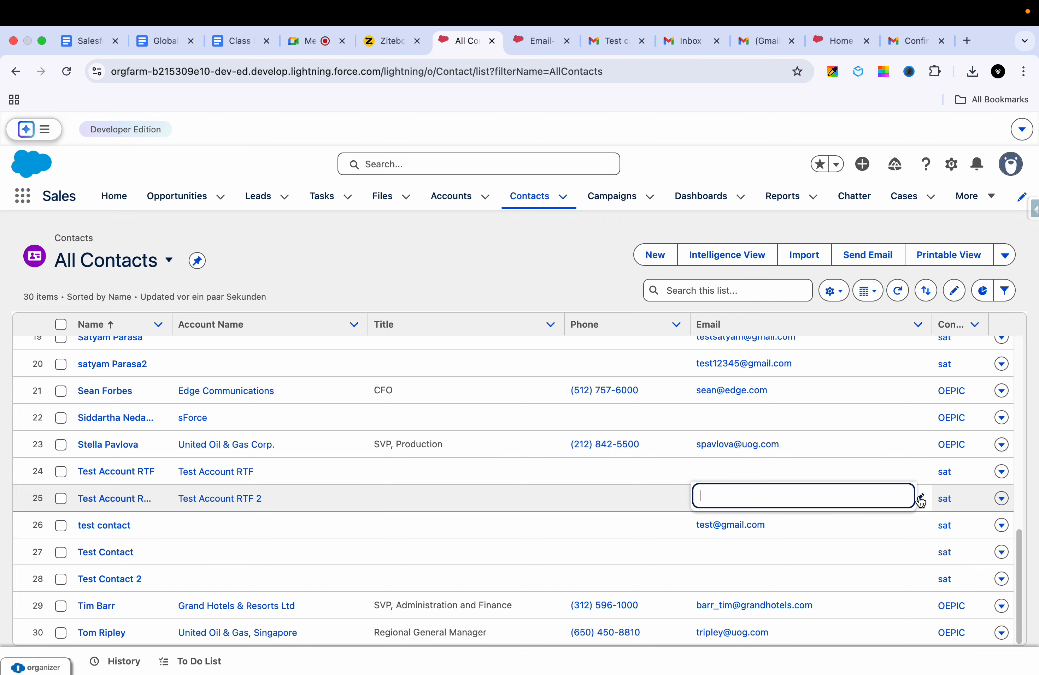
pyautogui.click(799, 498)
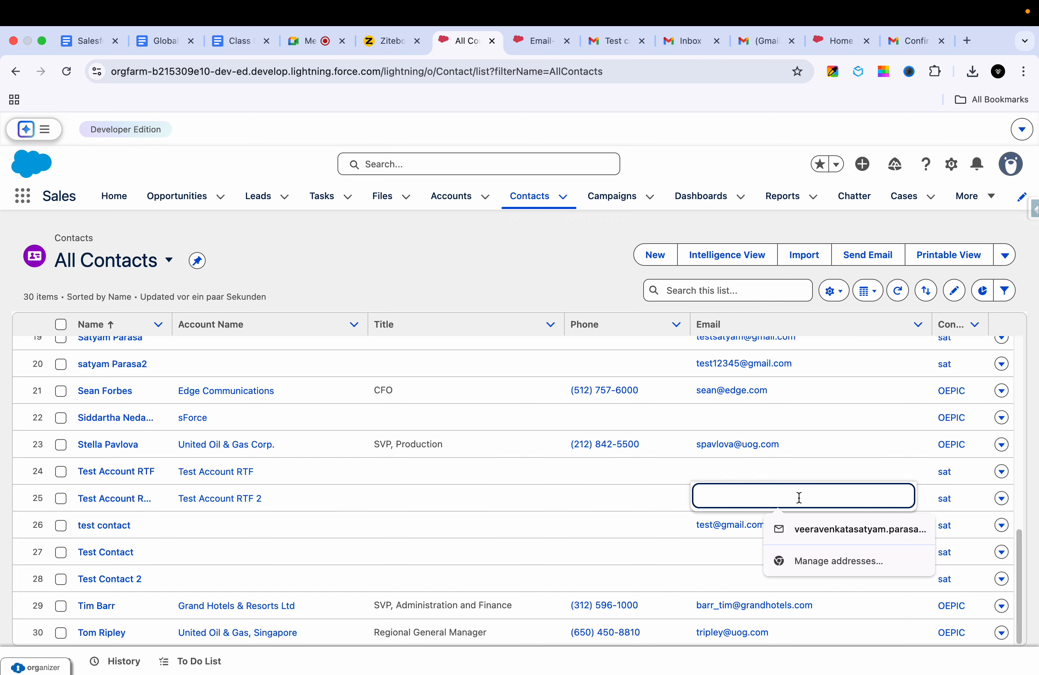
pyautogui.write('sata')
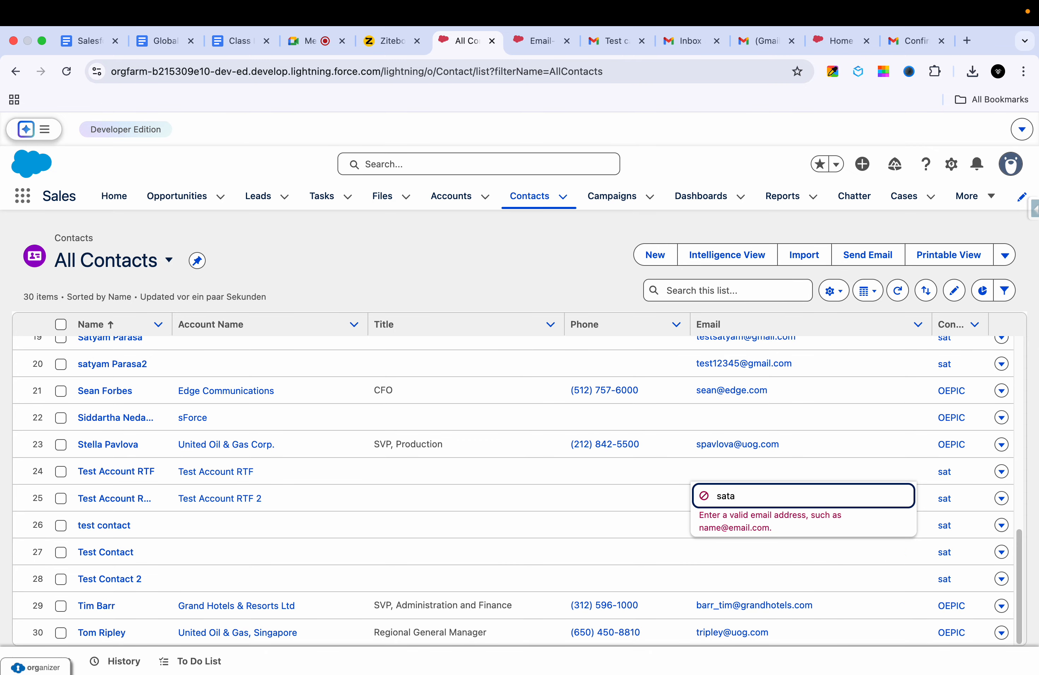
pyautogui.press('BackSpace')
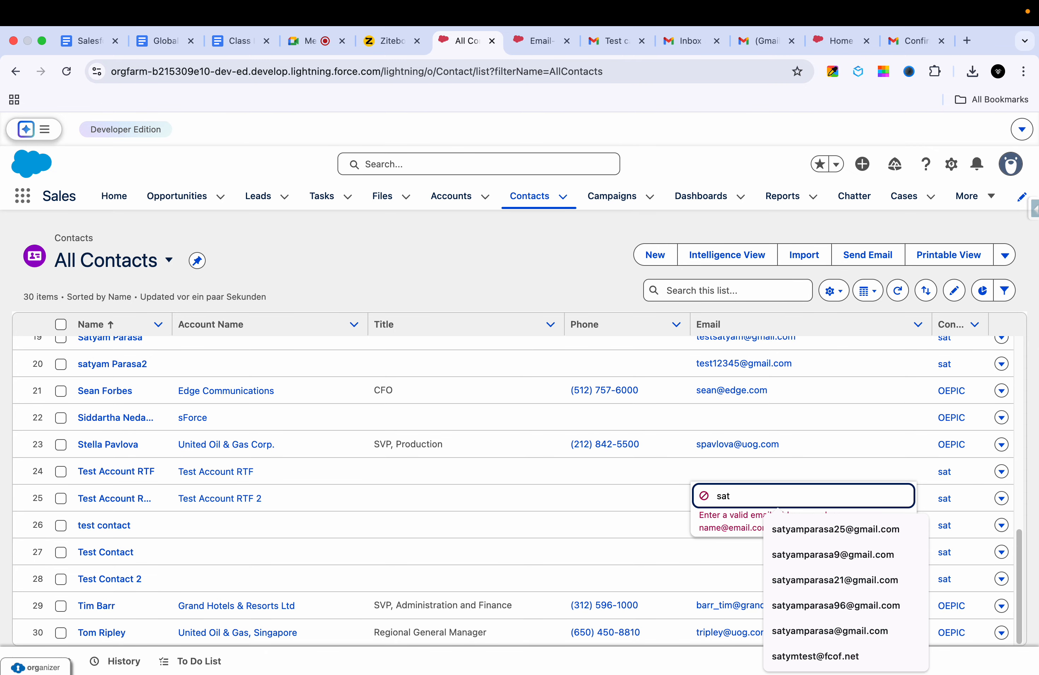
pyautogui.write('a')
pyautogui.press('BackSpace')
pyautogui.click(837, 555)
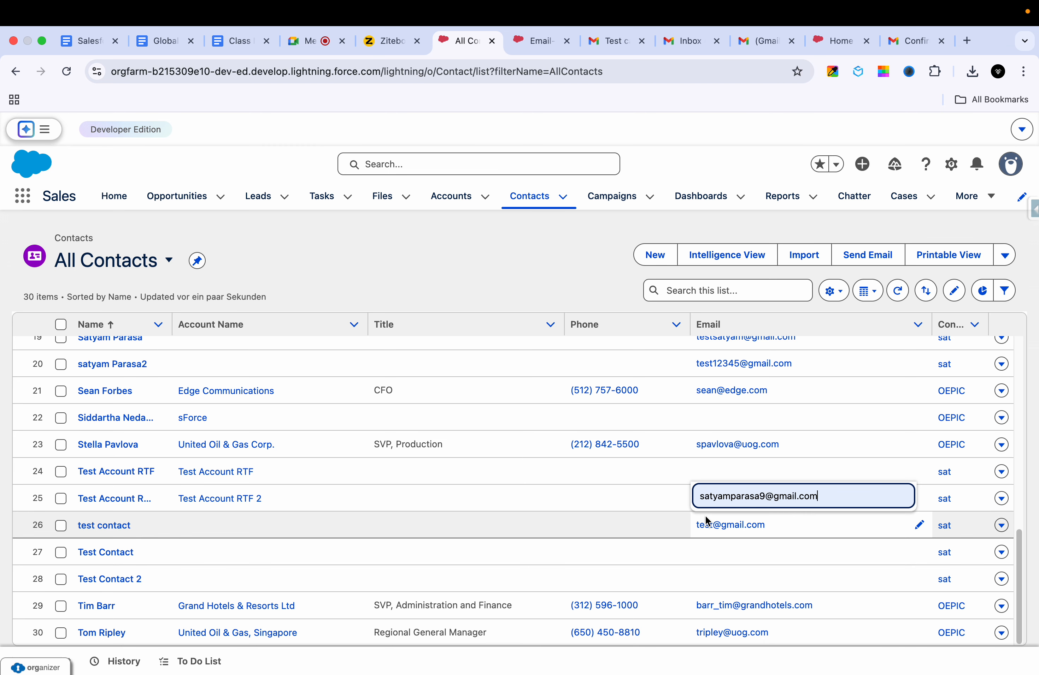
# Step: Commit the edited email, close the email composer that popped up, and save the list changes
pyautogui.click(673, 503)
pyautogui.click(813, 500)
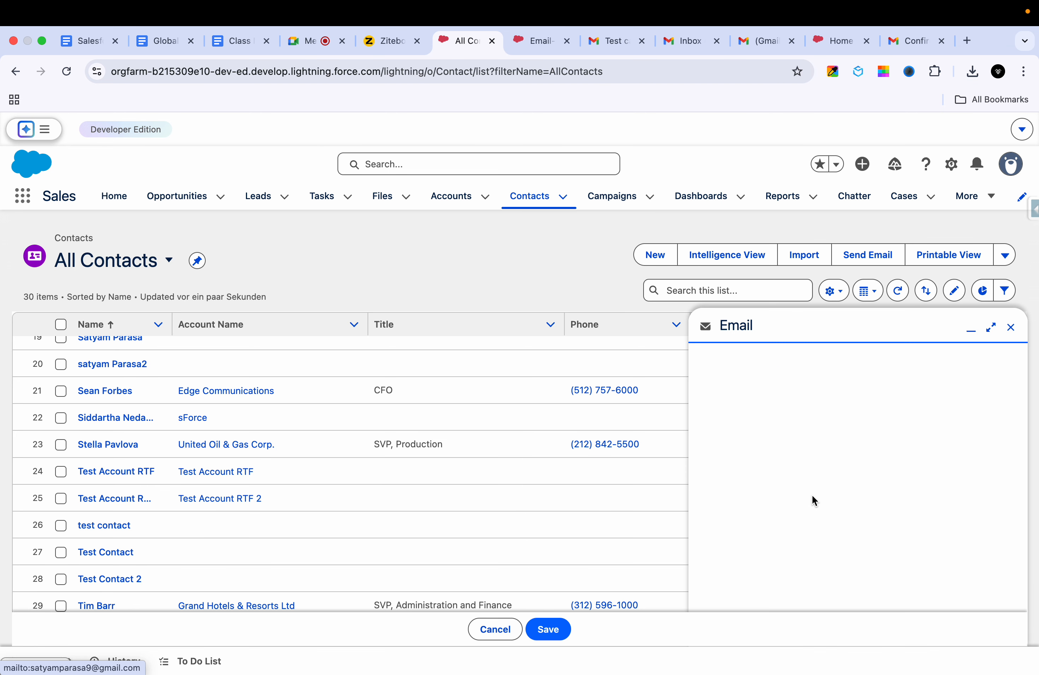
pyautogui.click(1010, 328)
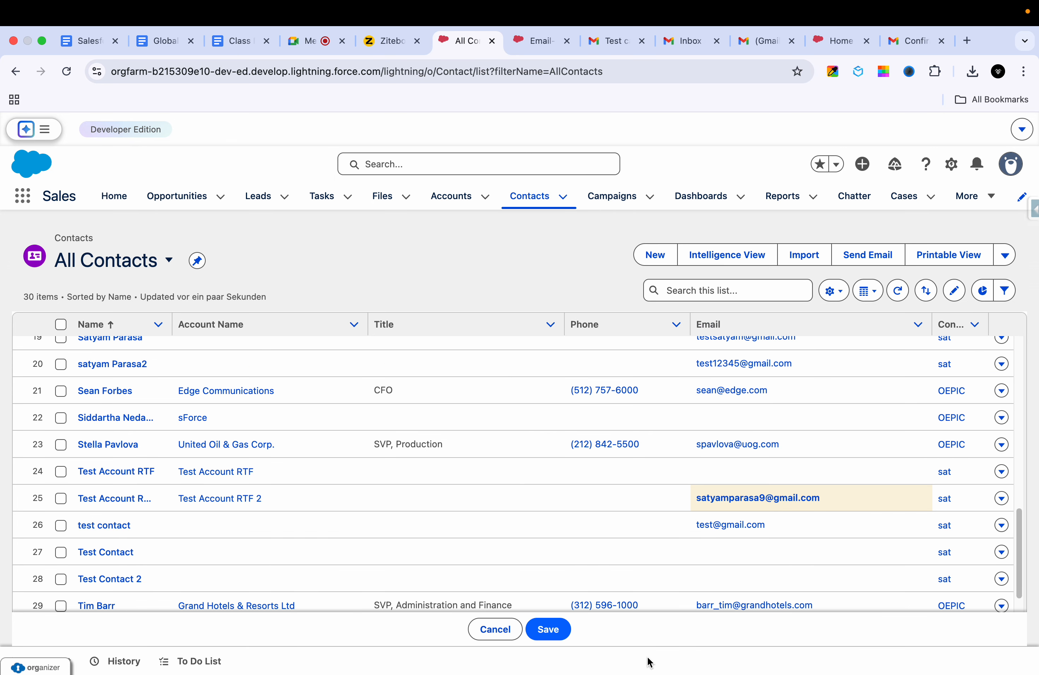
pyautogui.click(553, 631)
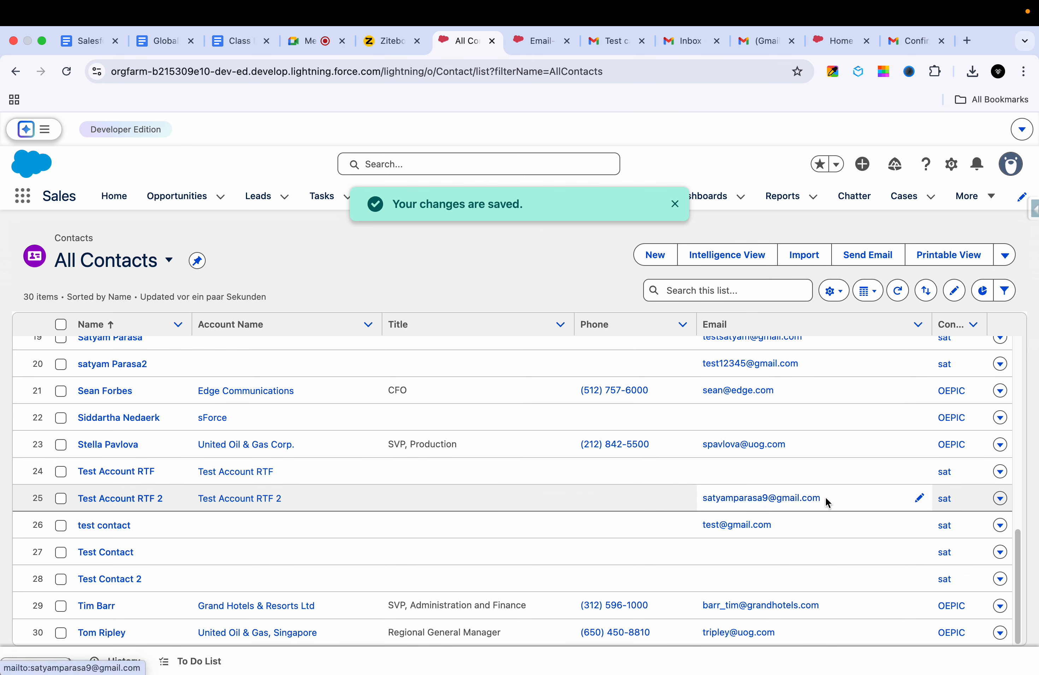
pyautogui.moveTo(822, 505); pyautogui.dragTo(698, 507)
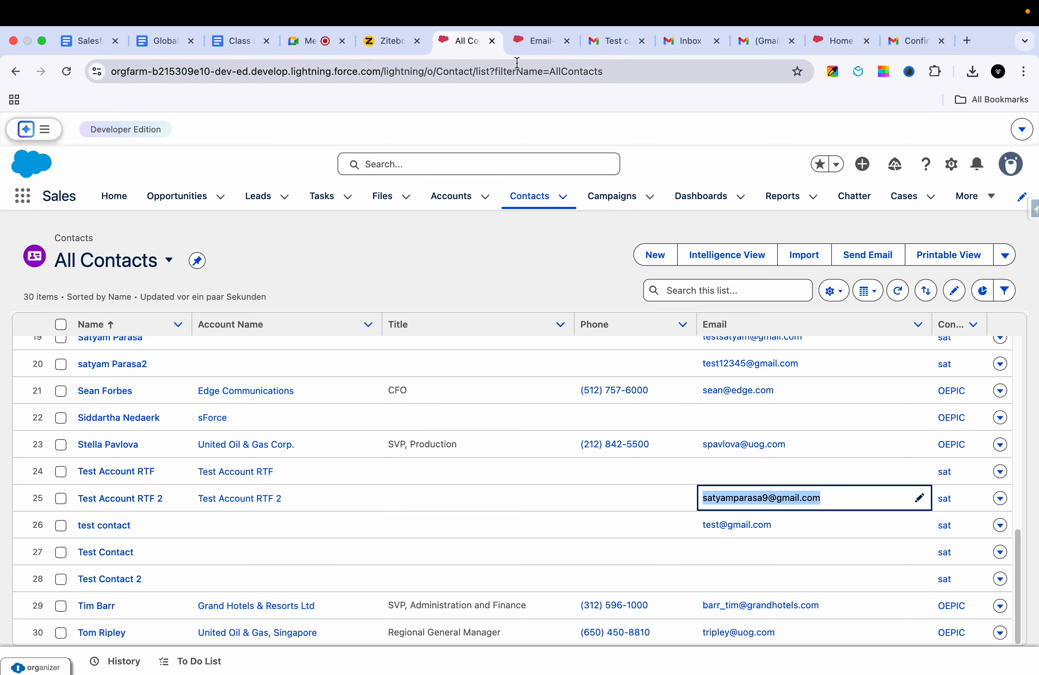
# Step: In Gmail, open the contact's own signed-in Google account in a new tab from the account switcher
pyautogui.click(765, 44)
pyautogui.click(1015, 134)
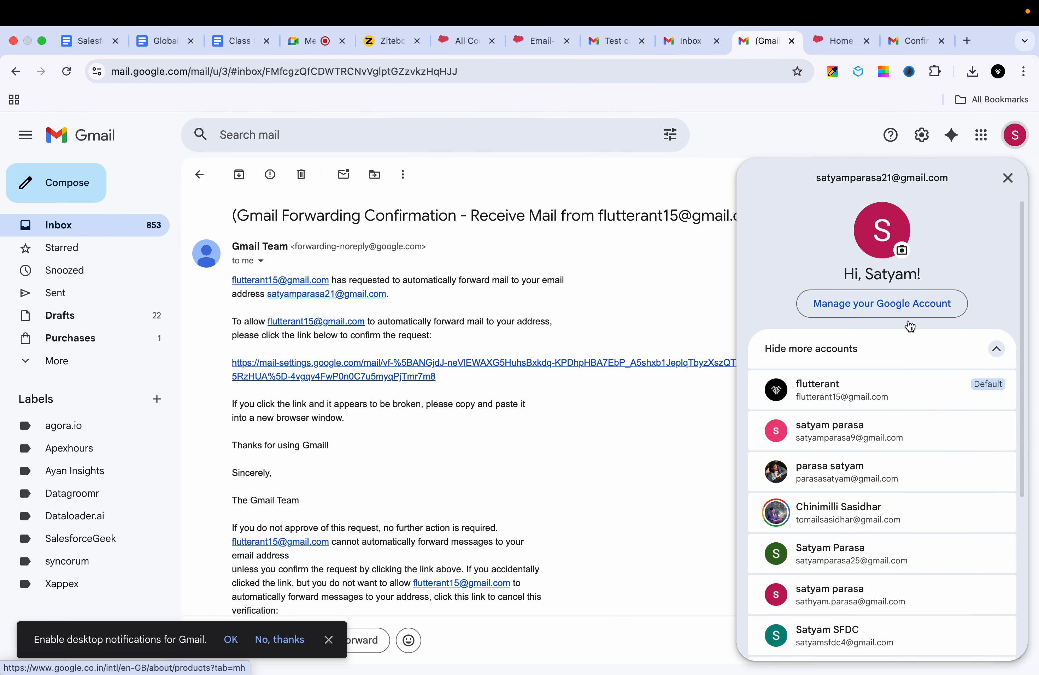
pyautogui.scroll(-2, 835, 604)
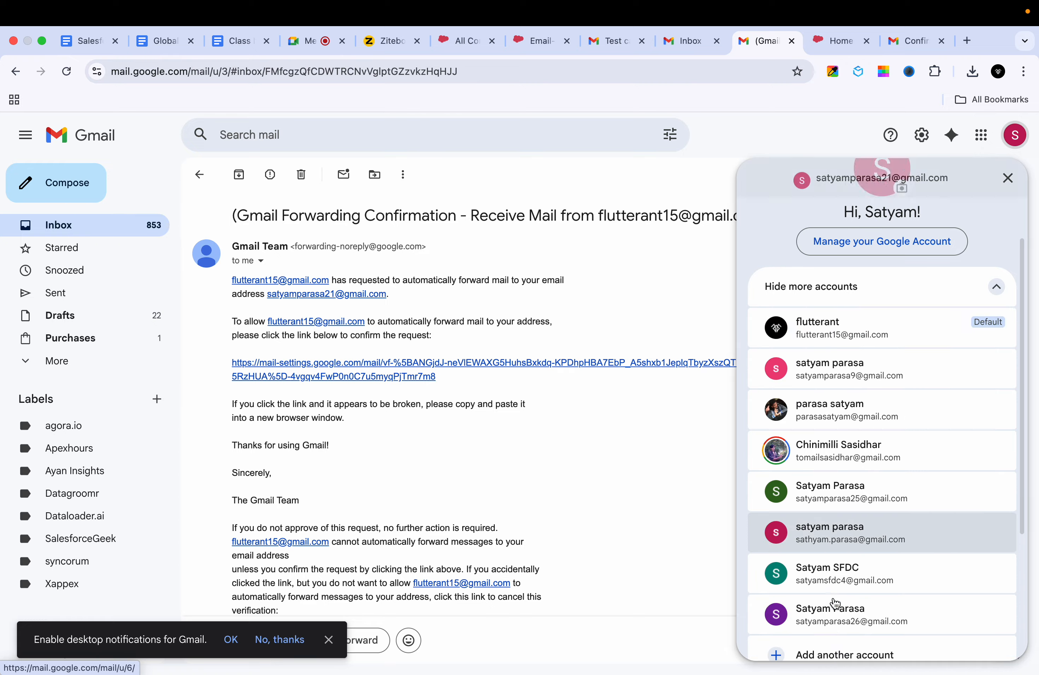
pyautogui.scroll(-3, 833, 600)
pyautogui.scroll(2, 867, 443)
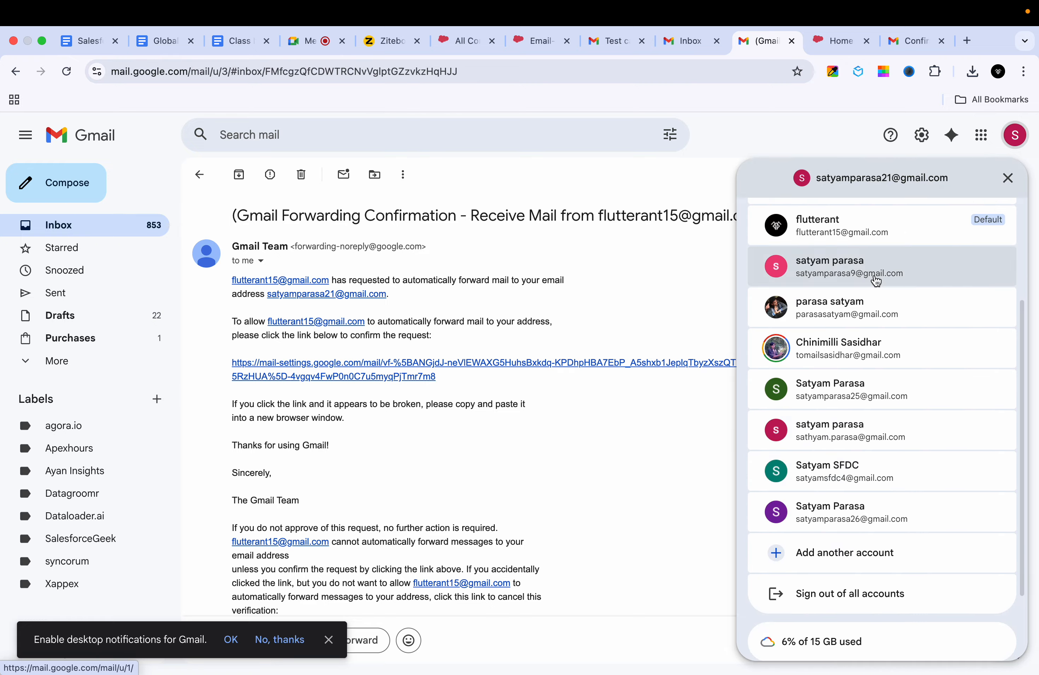
pyautogui.click(875, 280)
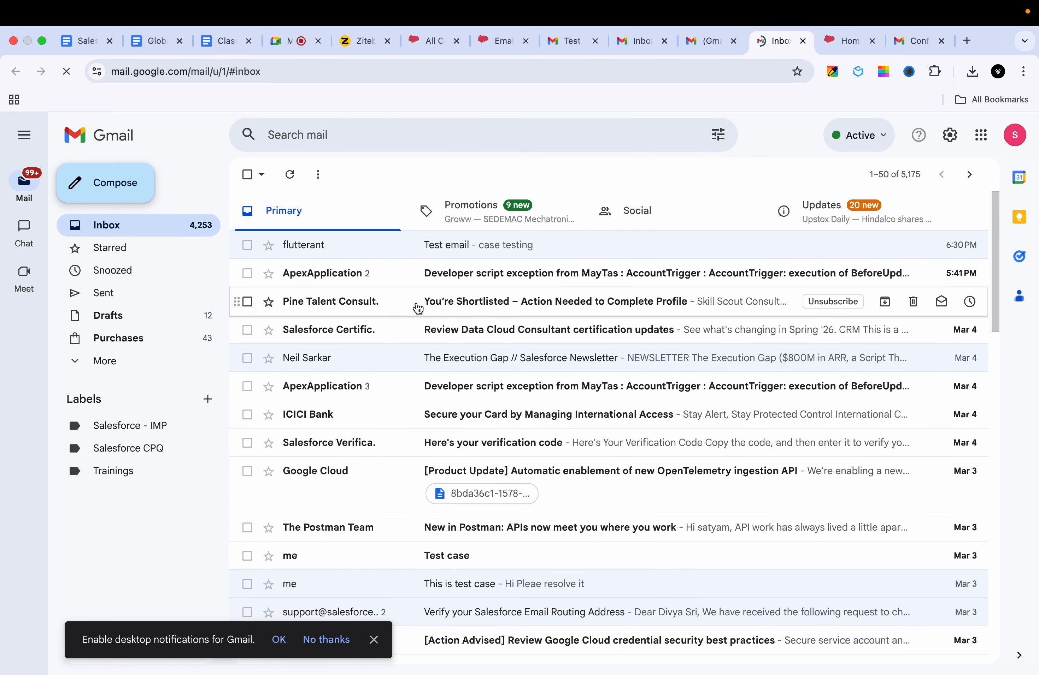
# Step: Compose a new email to the forwarding address with subject 'Test case 4'
pyautogui.click(153, 189)
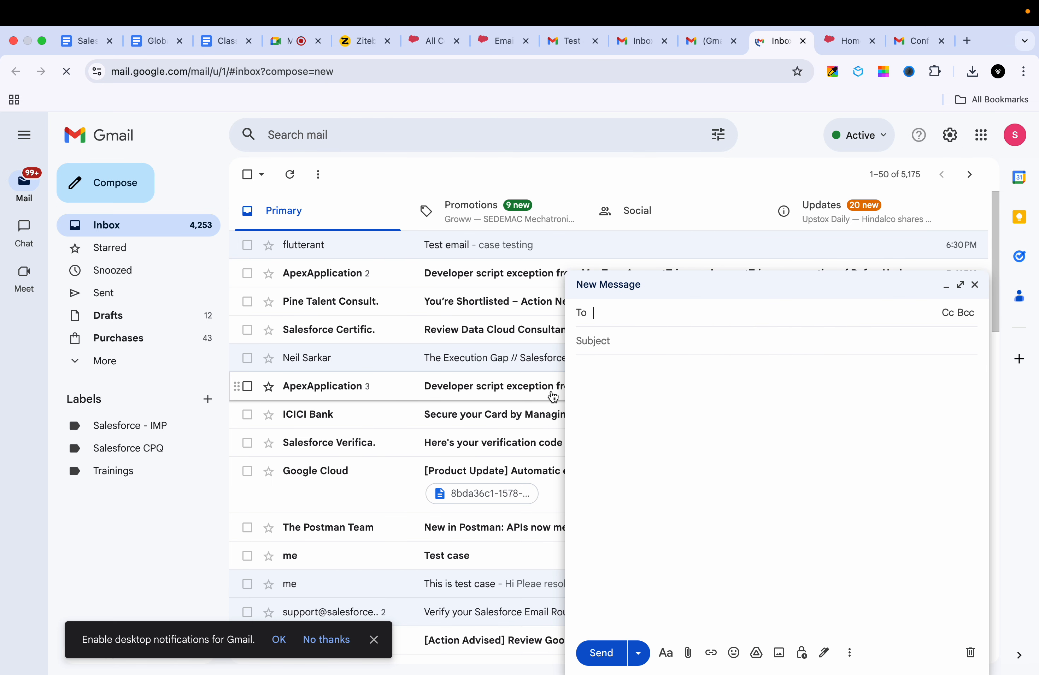
pyautogui.write('test')
pyautogui.press('BackSpace')
pyautogui.press('BackSpace')
pyautogui.press('BackSpace')
pyautogui.press('BackSpace')
pyautogui.write('fl')
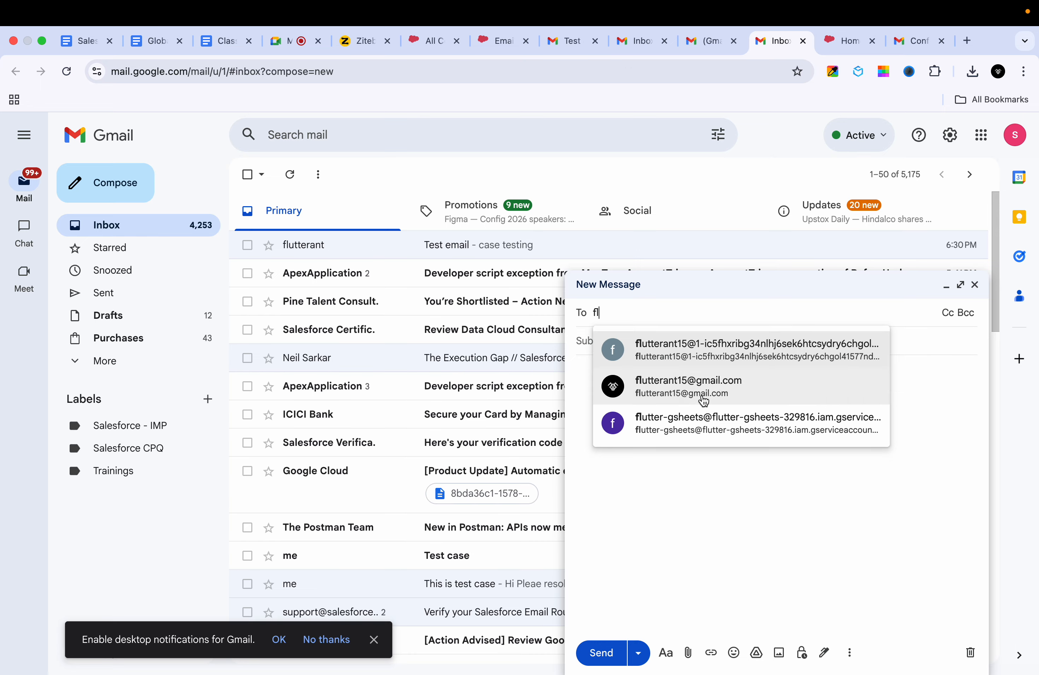
pyautogui.click(703, 393)
pyautogui.click(640, 356)
pyautogui.write('Tet')
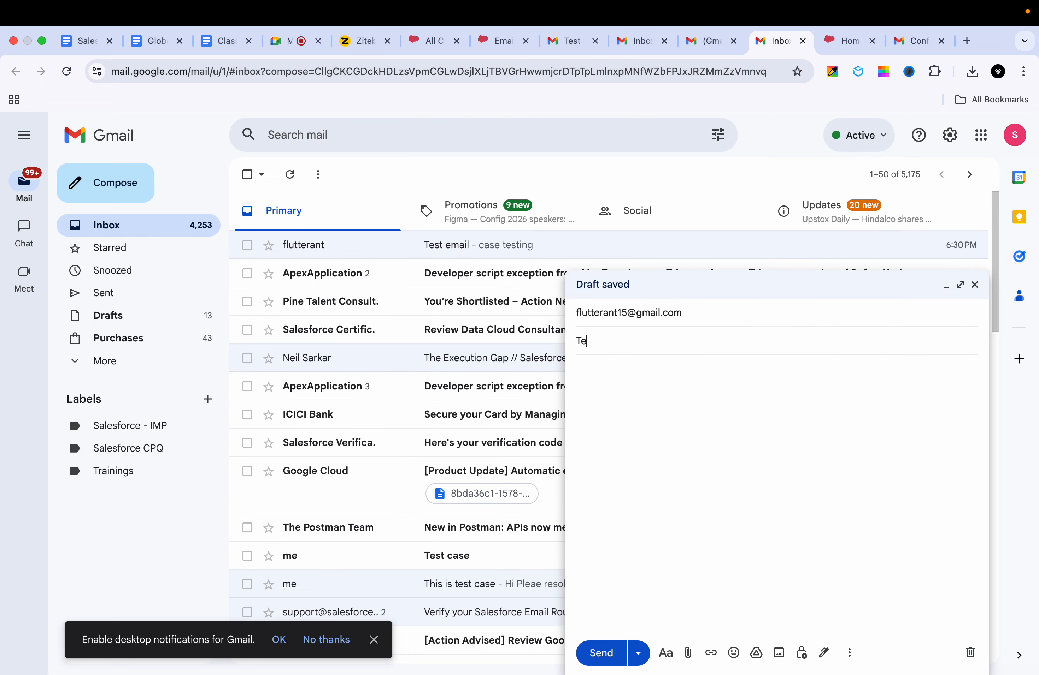
pyautogui.press('BackSpace')
pyautogui.write('st email')
pyautogui.press('BackSpace')
pyautogui.press('BackSpace')
pyautogui.press('BackSpace')
pyautogui.press('BackSpace')
pyautogui.press('BackSpace')
pyautogui.press('BackSpace')
pyautogui.write('case 4')
# Step: Write the body 'Checking if contact is linked to case', send it, and return to Salesforce
pyautogui.click(686, 443)
pyautogui.write('Checking if contact is li')
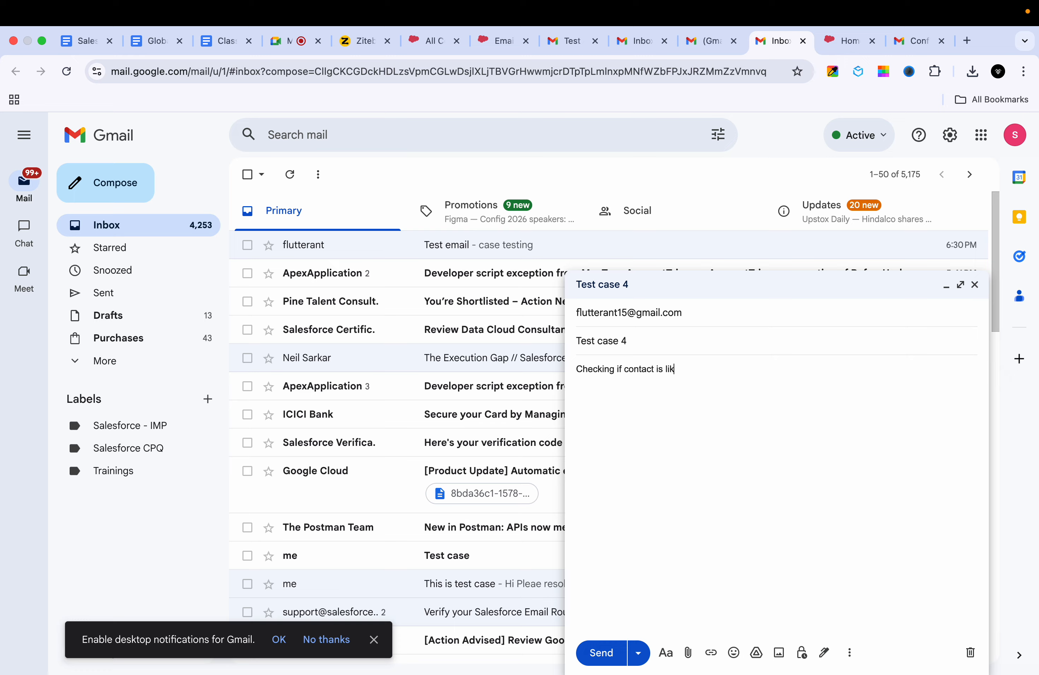
pyautogui.write('nkd')
pyautogui.press('BackSpace')
pyautogui.write('ed to case')
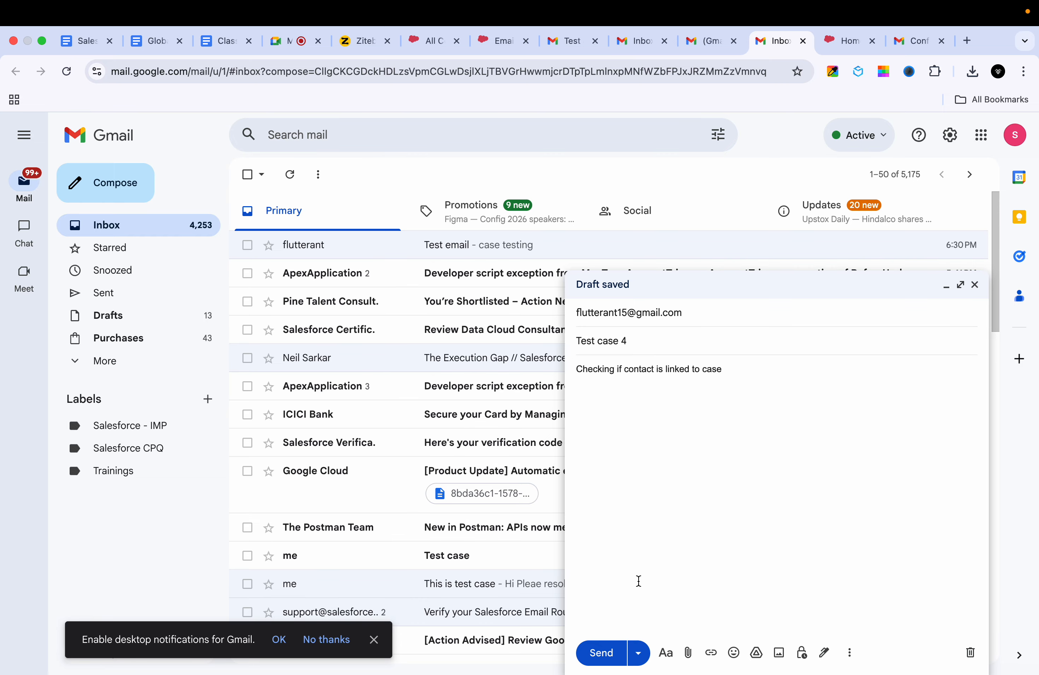
pyautogui.click(600, 653)
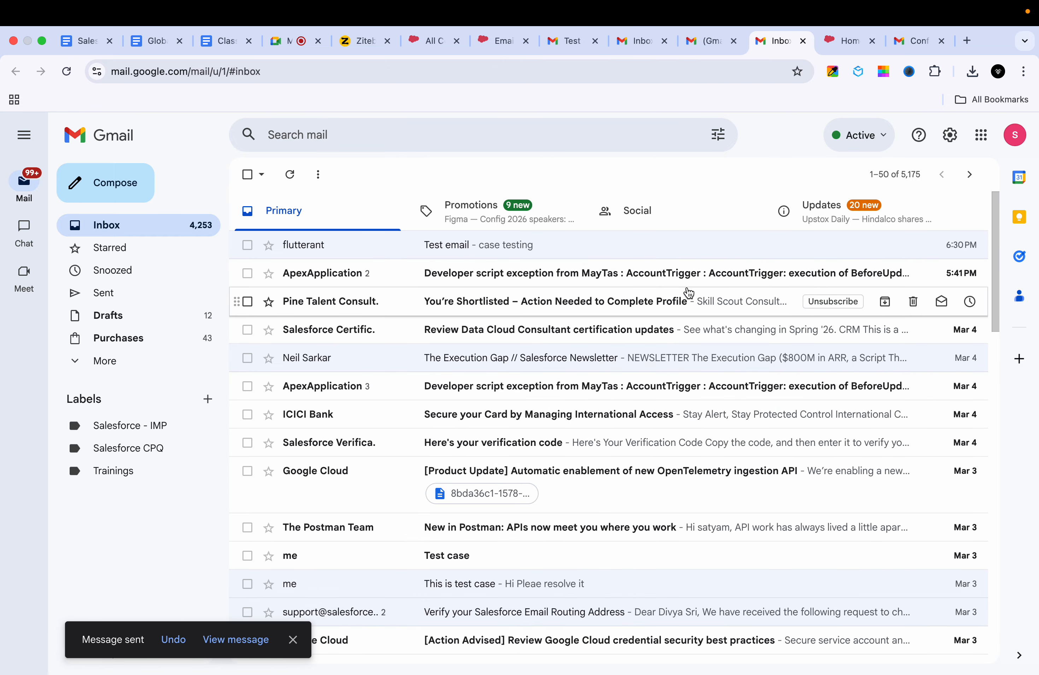
pyautogui.click(420, 42)
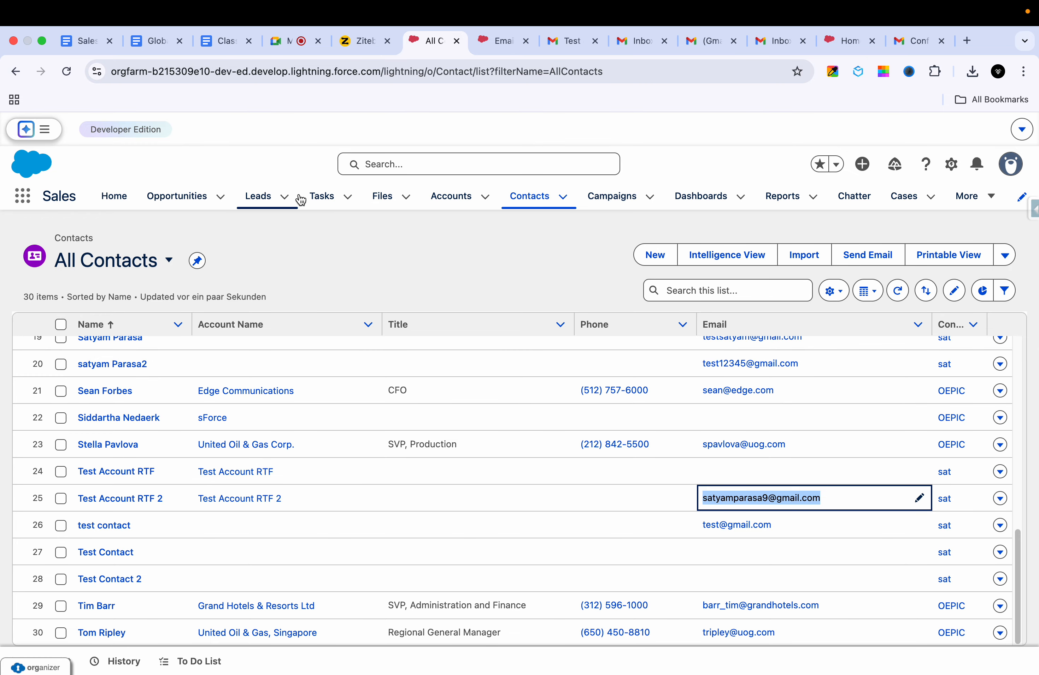
# Step: Go to Cases, switch to All Open Cases, refresh, and open new case 00001035 'Test case 4'
pyautogui.click(987, 196)
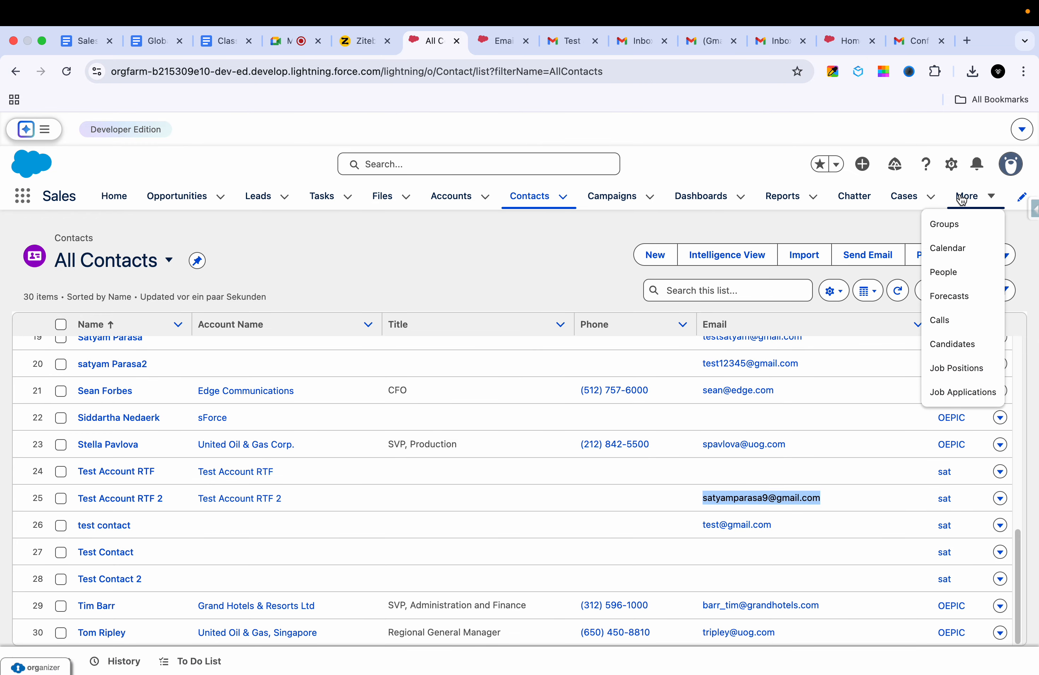
pyautogui.click(900, 196)
pyautogui.click(171, 262)
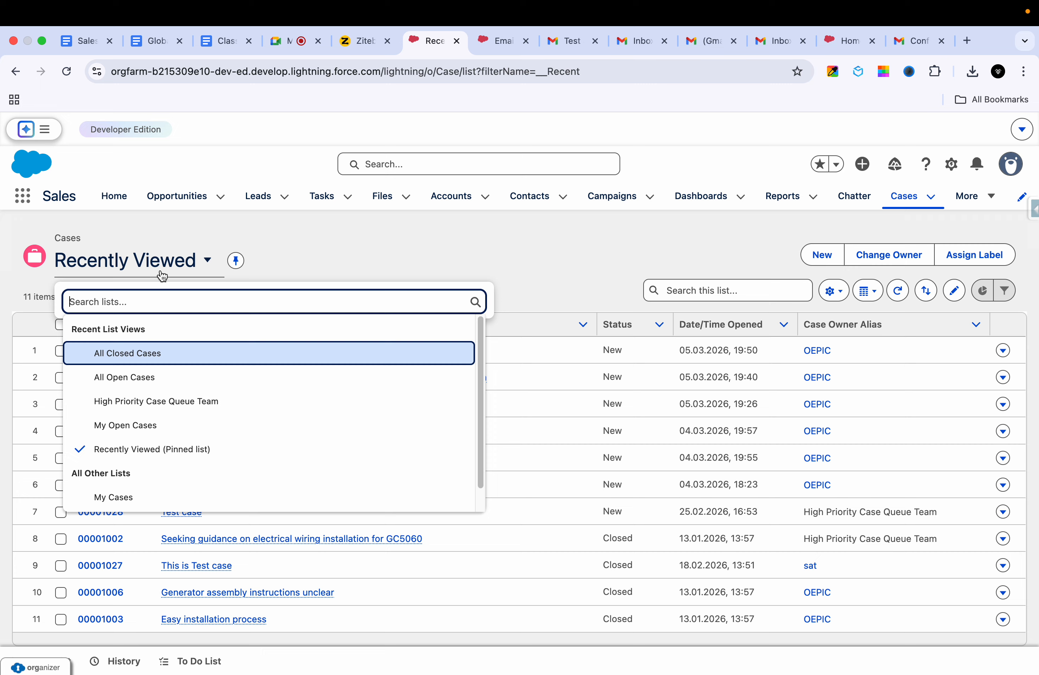
pyautogui.click(144, 376)
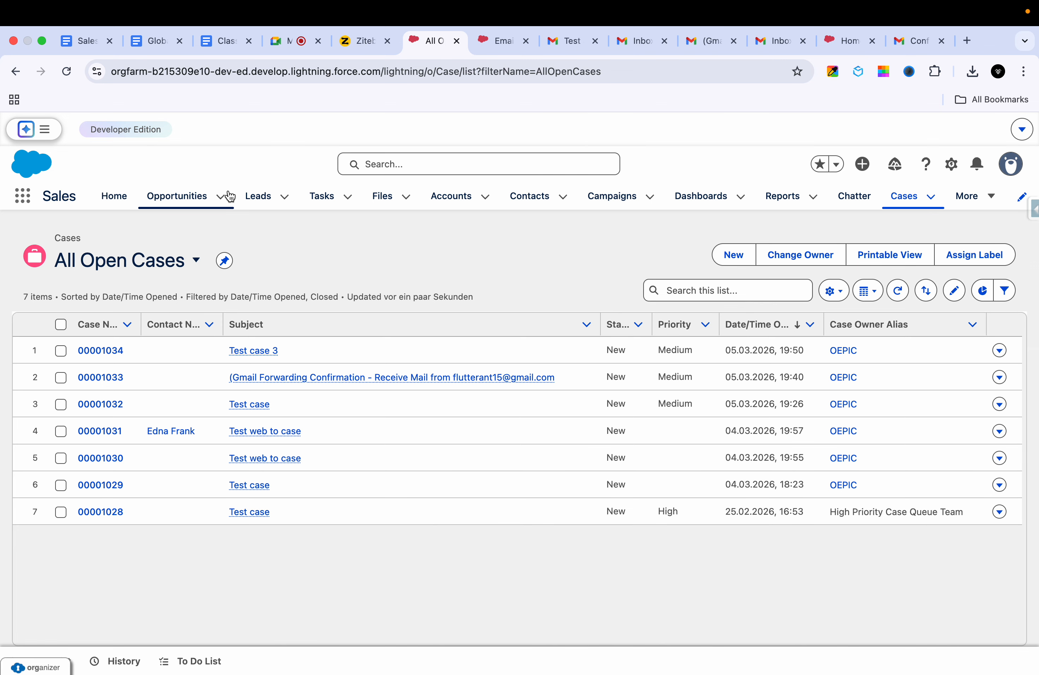
pyautogui.click(67, 71)
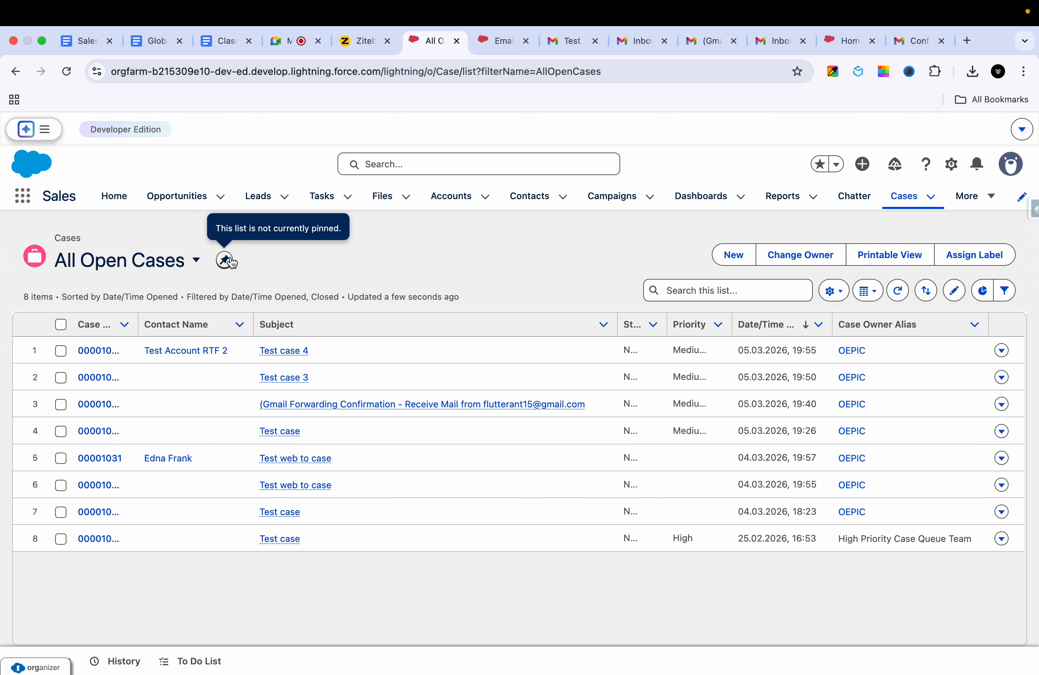
pyautogui.click(94, 349)
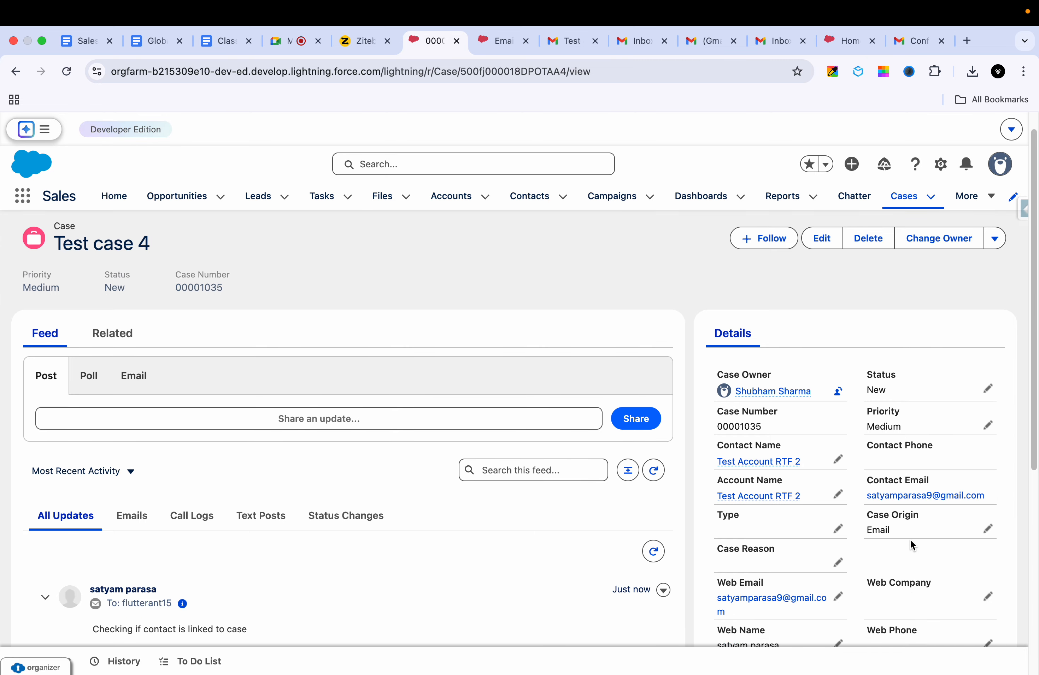
# Step: Scroll the Test case 4 feed and show the email item's subject, sender and recipient summary
pyautogui.scroll(-1, 910, 539)
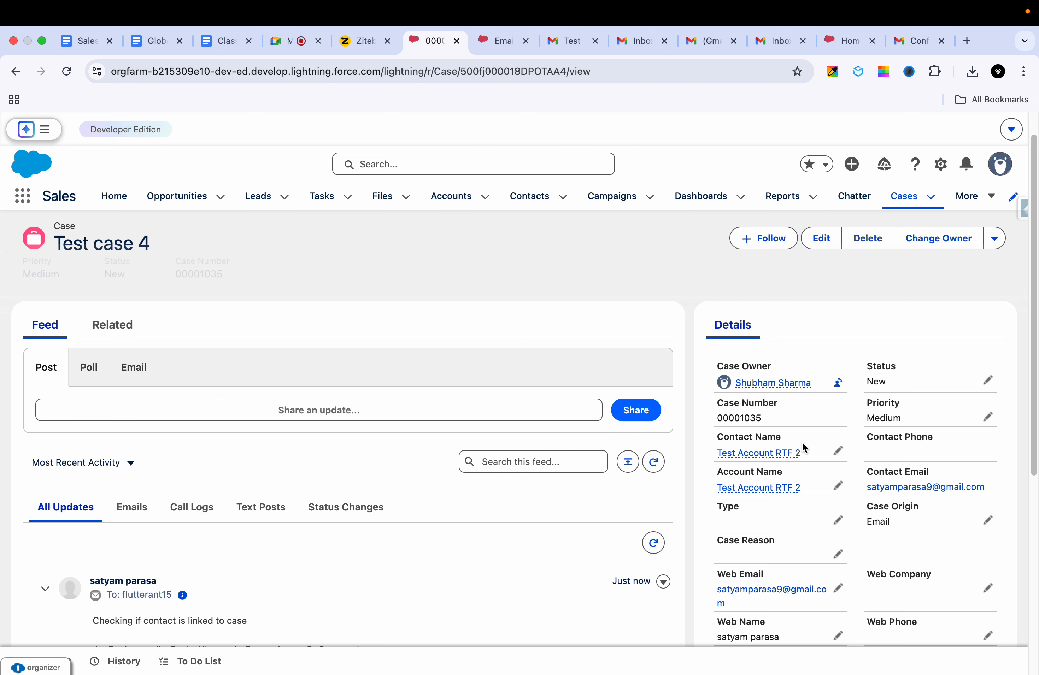
pyautogui.moveTo(794, 488)
pyautogui.scroll(-5, 774, 434)
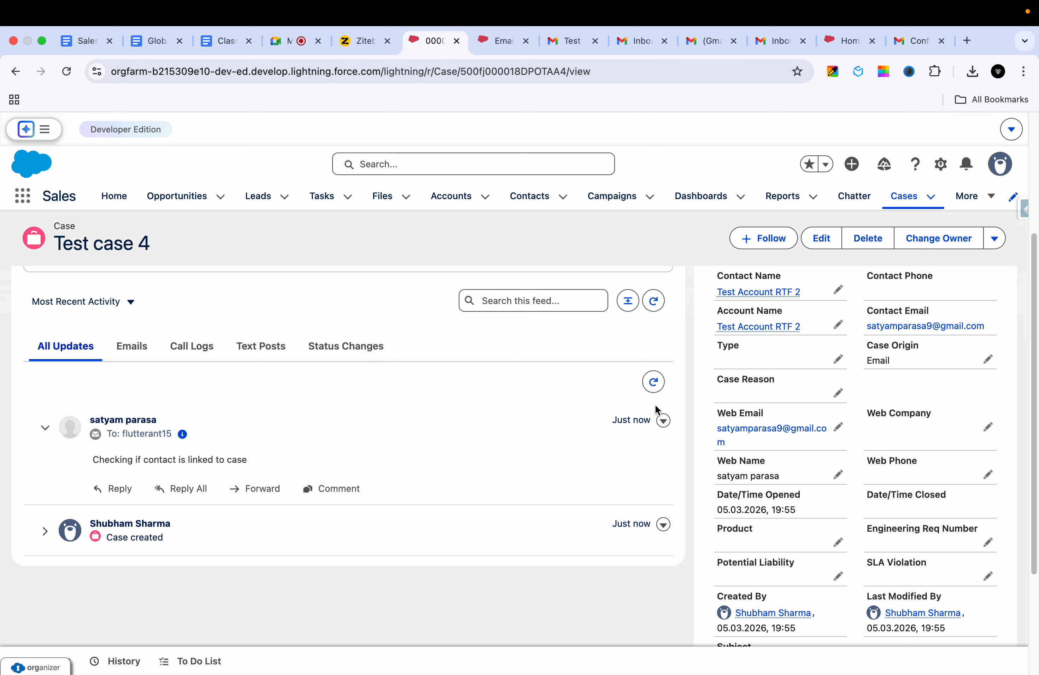
pyautogui.click(663, 420)
pyautogui.click(183, 437)
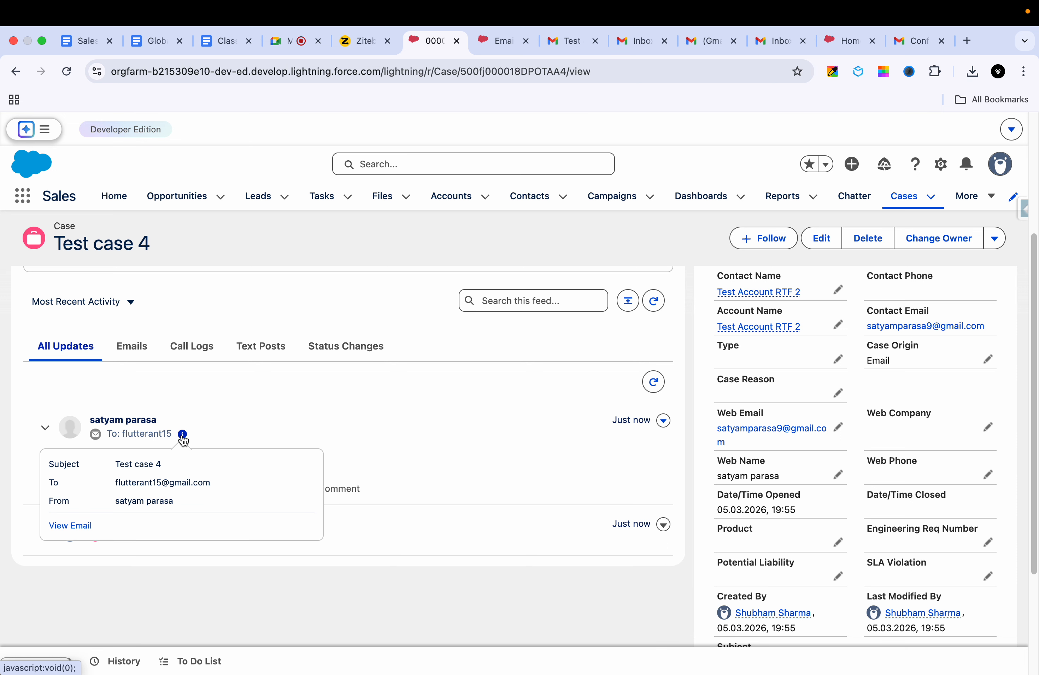
# Step: Open the Test case 4 email message record and view its Details: Status Read, related to case 00001035
pyautogui.click(76, 531)
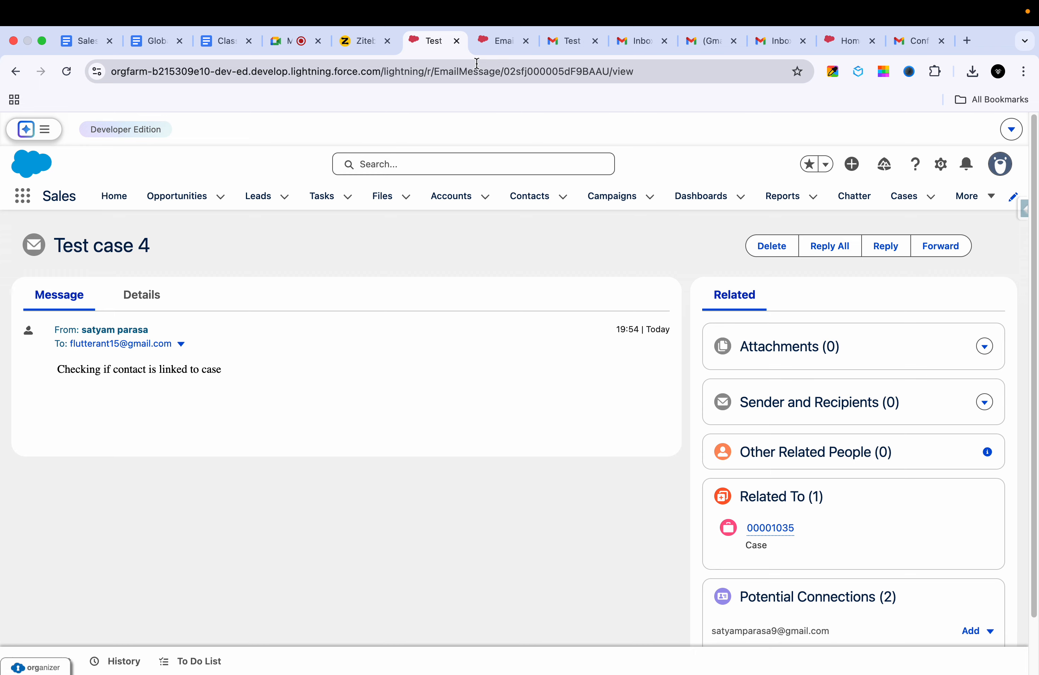
pyautogui.doubleClick(478, 65)
pyautogui.click(507, 69)
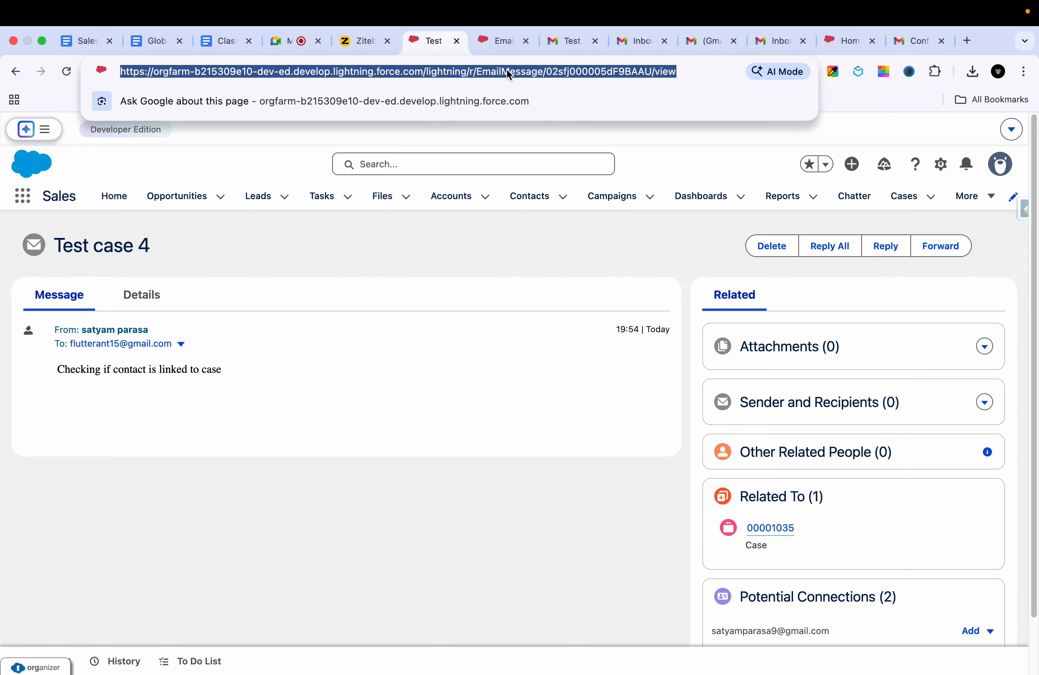
pyautogui.doubleClick(506, 70)
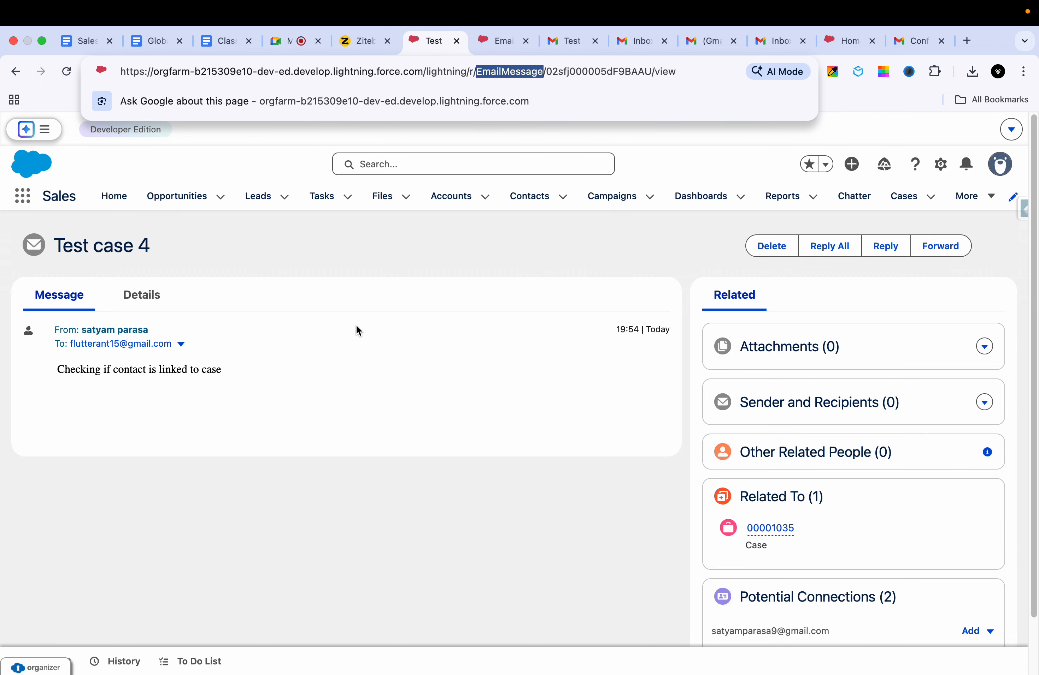
pyautogui.click(182, 347)
pyautogui.click(149, 307)
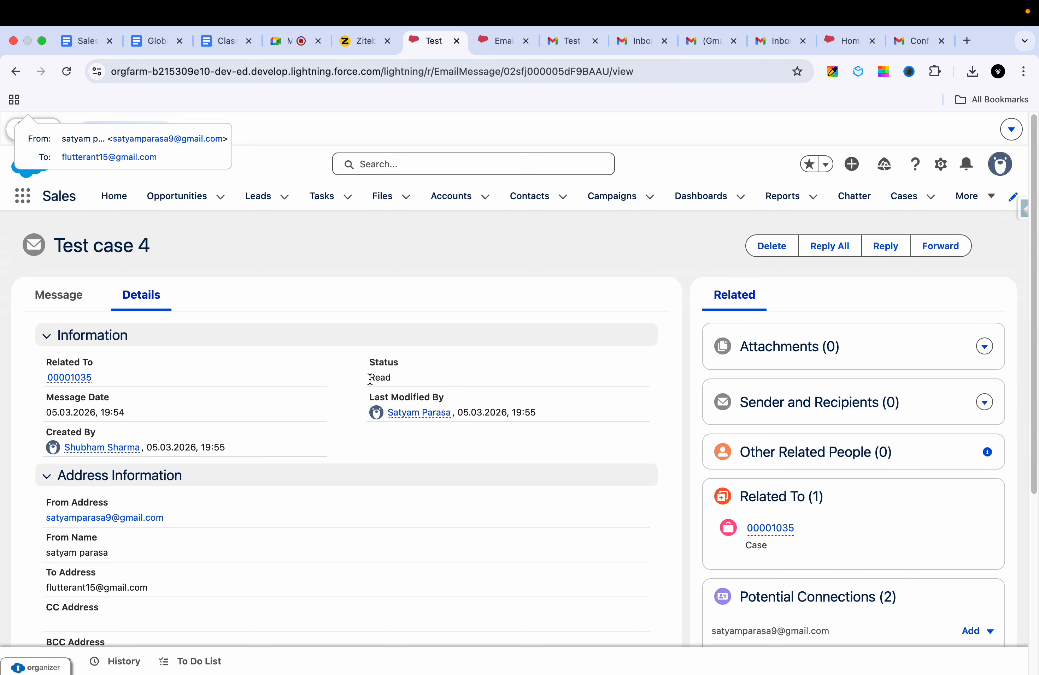
pyautogui.moveTo(363, 381); pyautogui.dragTo(408, 378)
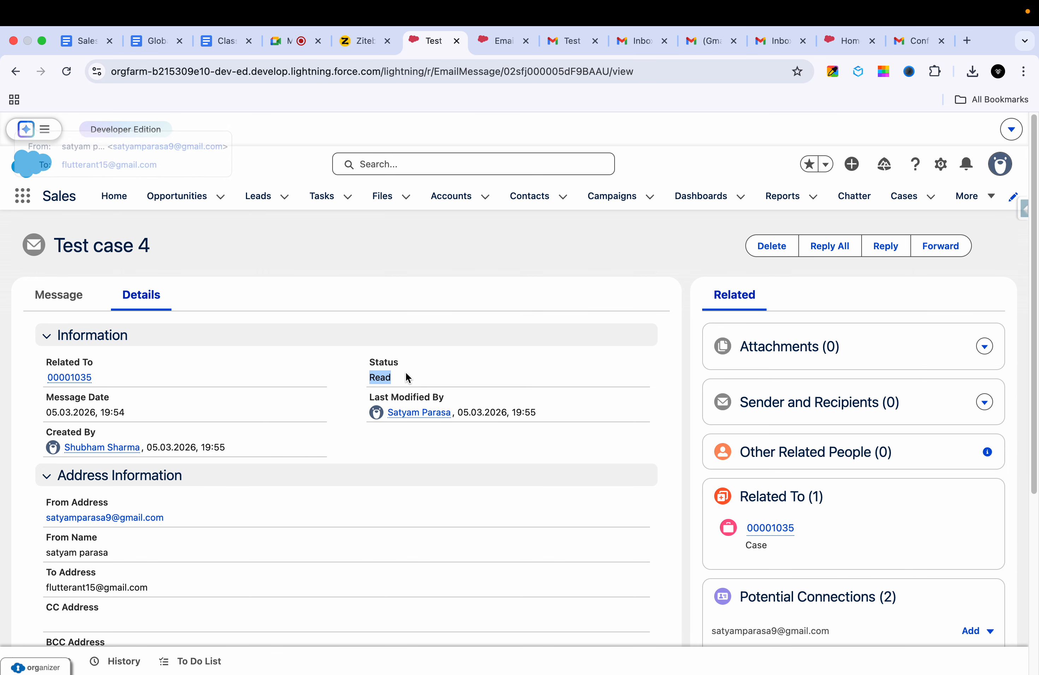
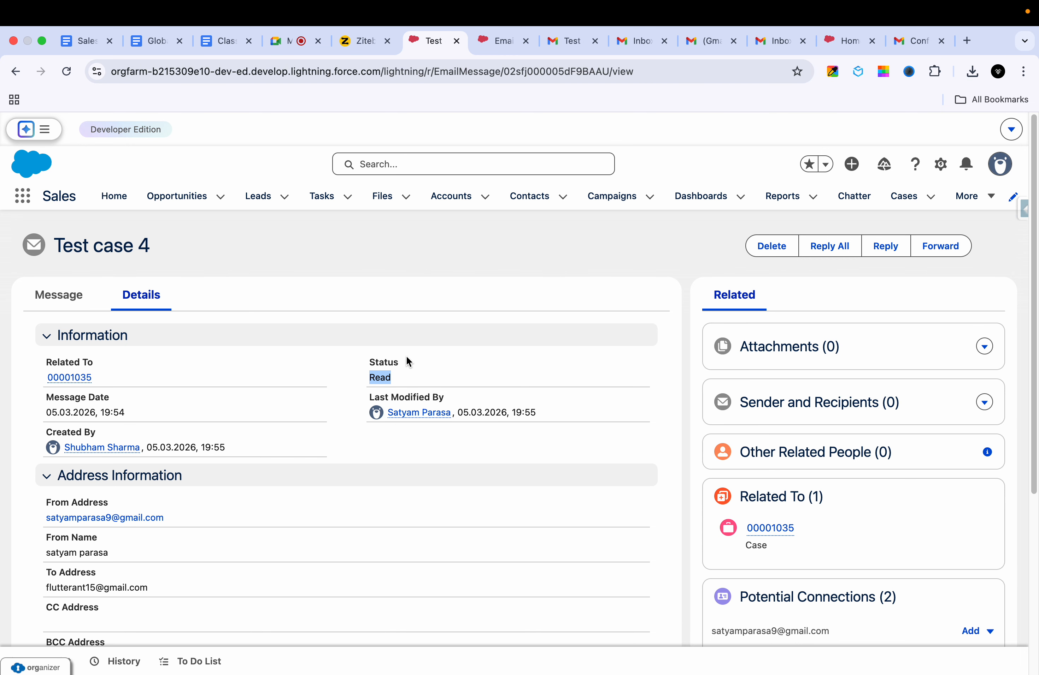
# Step: Highlight the email's Status value Read in the record details
pyautogui.doubleClick(390, 376)
pyautogui.click(380, 376)
pyautogui.doubleClick(380, 376)
pyautogui.click(398, 378)
# Step: Show the email's raw Status value 1 in Inspector's all-data view filtered by 'stat', and copy 'EmailMessage'
pyautogui.click(1023, 209)
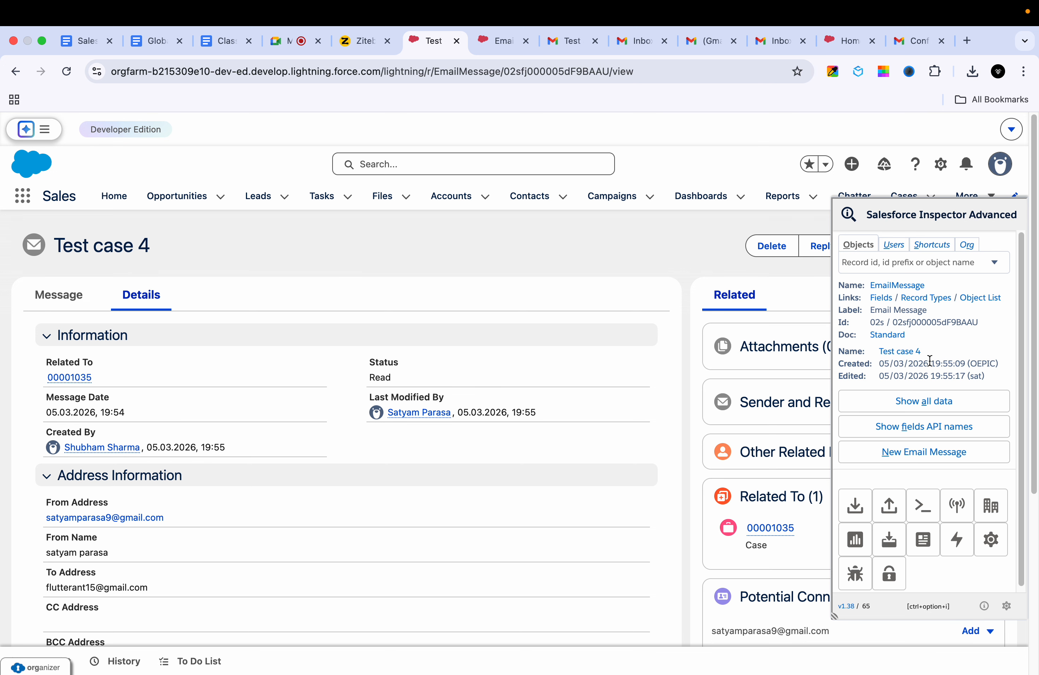
pyautogui.click(904, 401)
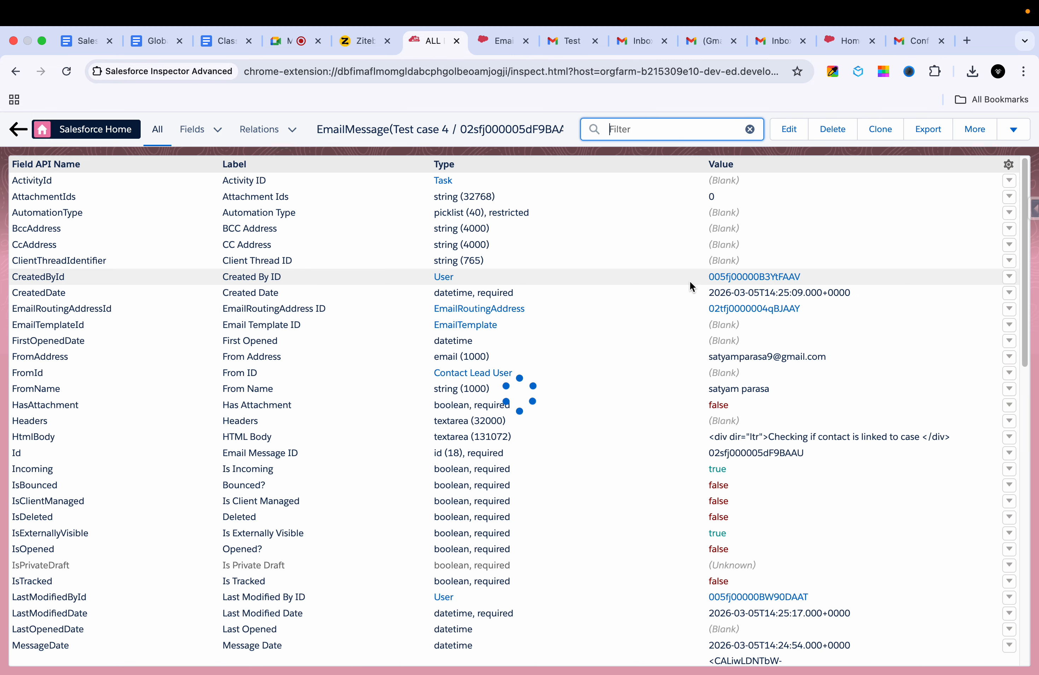
pyautogui.write('sta')
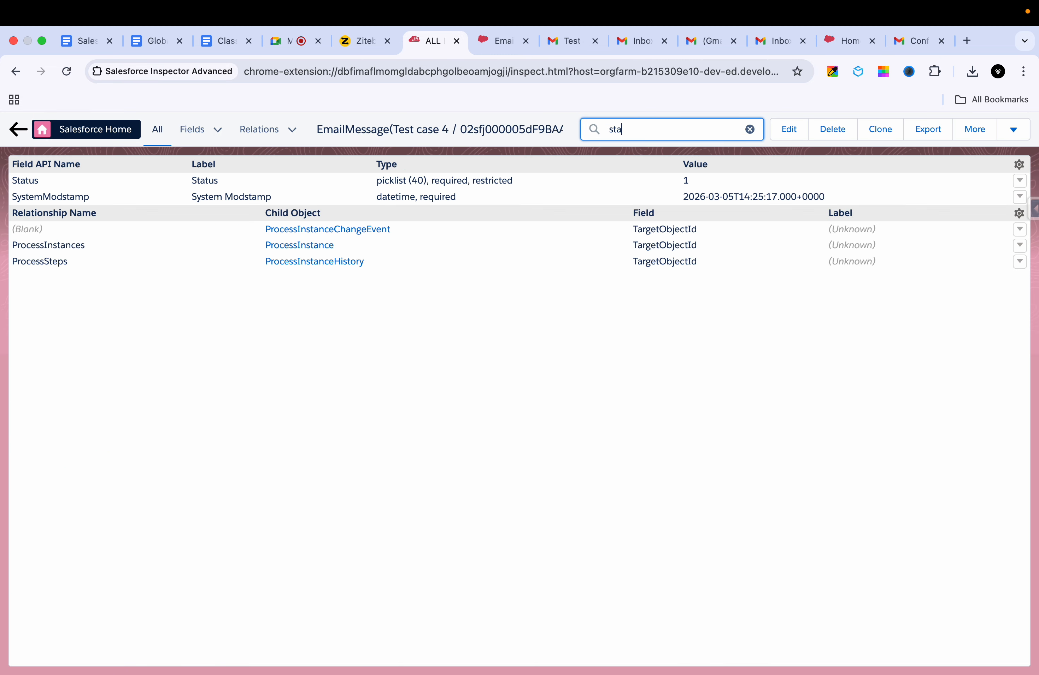
pyautogui.write('t')
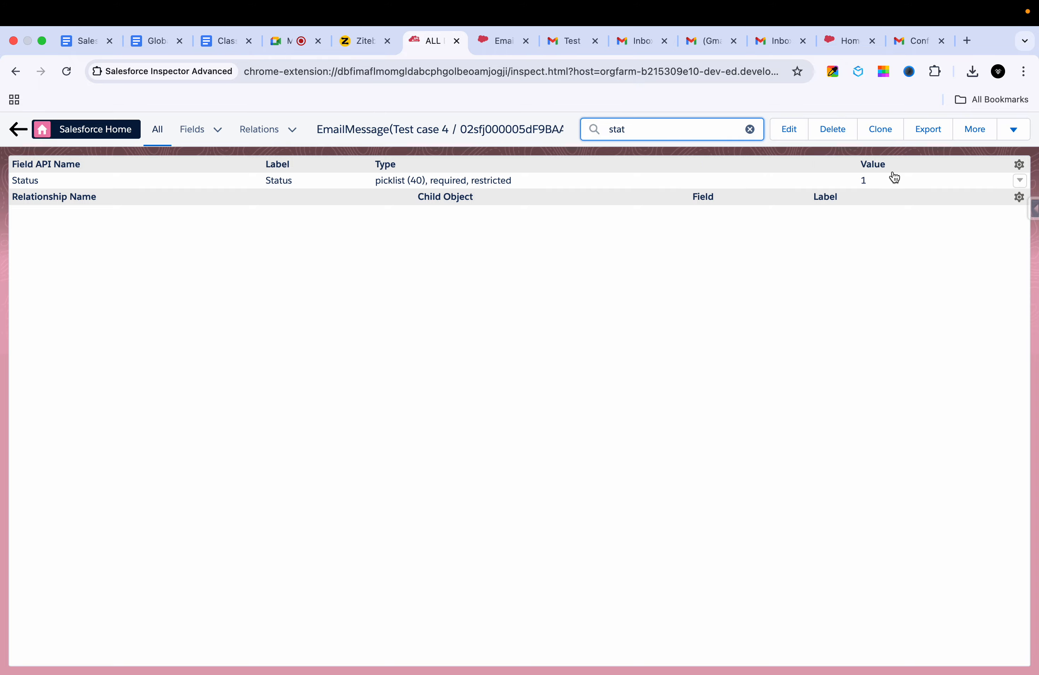
pyautogui.doubleClick(886, 180)
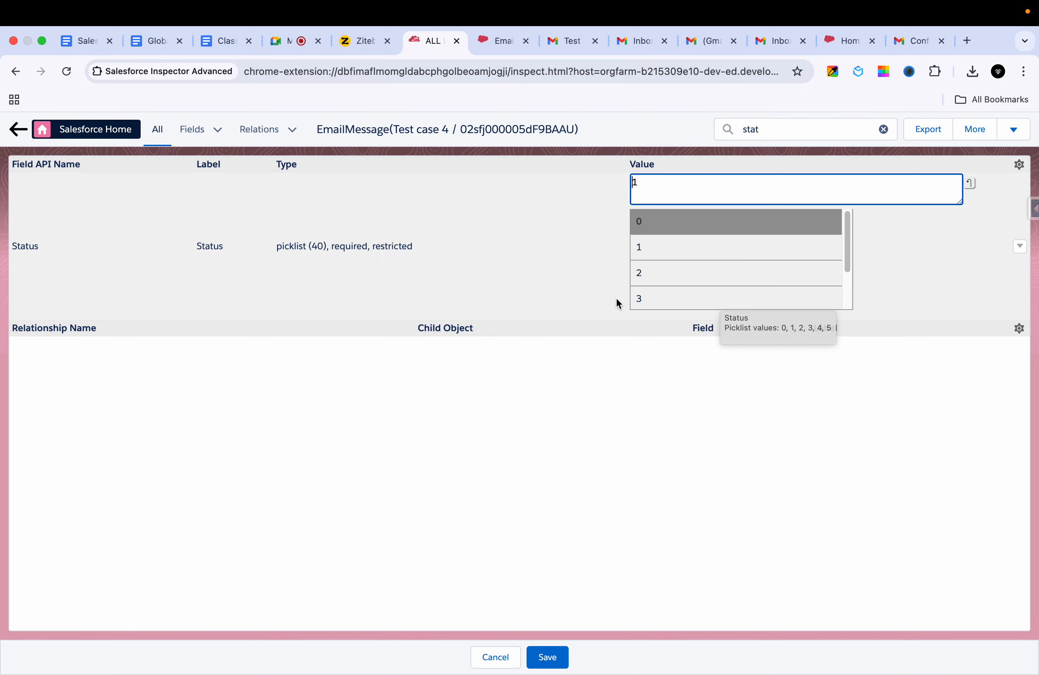
pyautogui.doubleClick(362, 132)
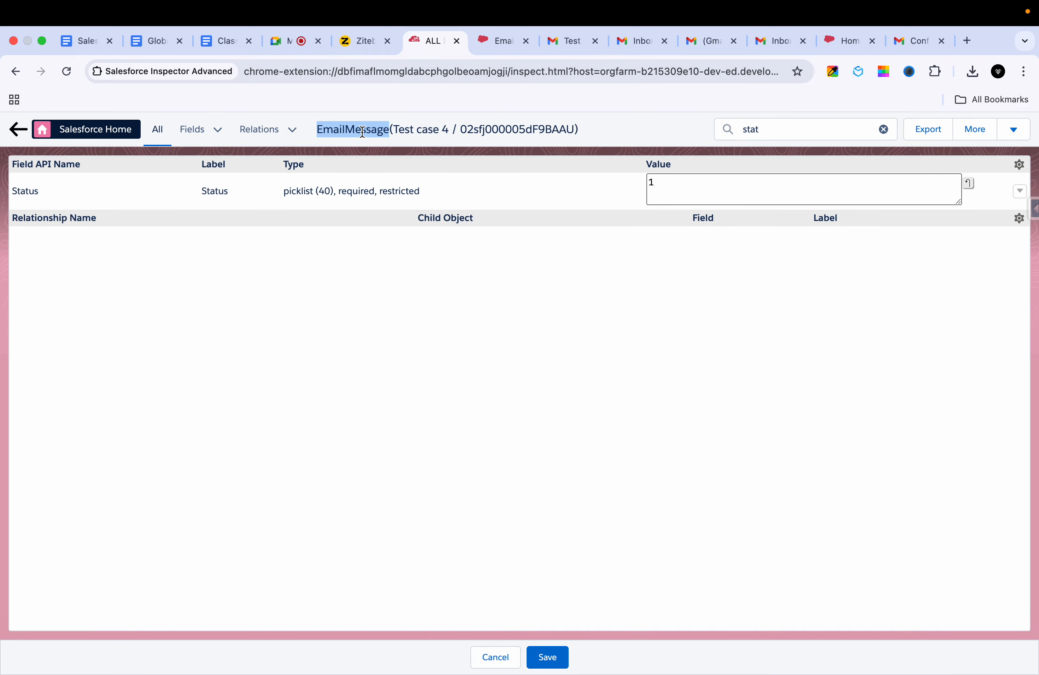
pyautogui.press('super+c')
# Step: Search Google for 'EmailMessage status values' in a new tab
pyautogui.click(972, 40)
pyautogui.press('super+v')
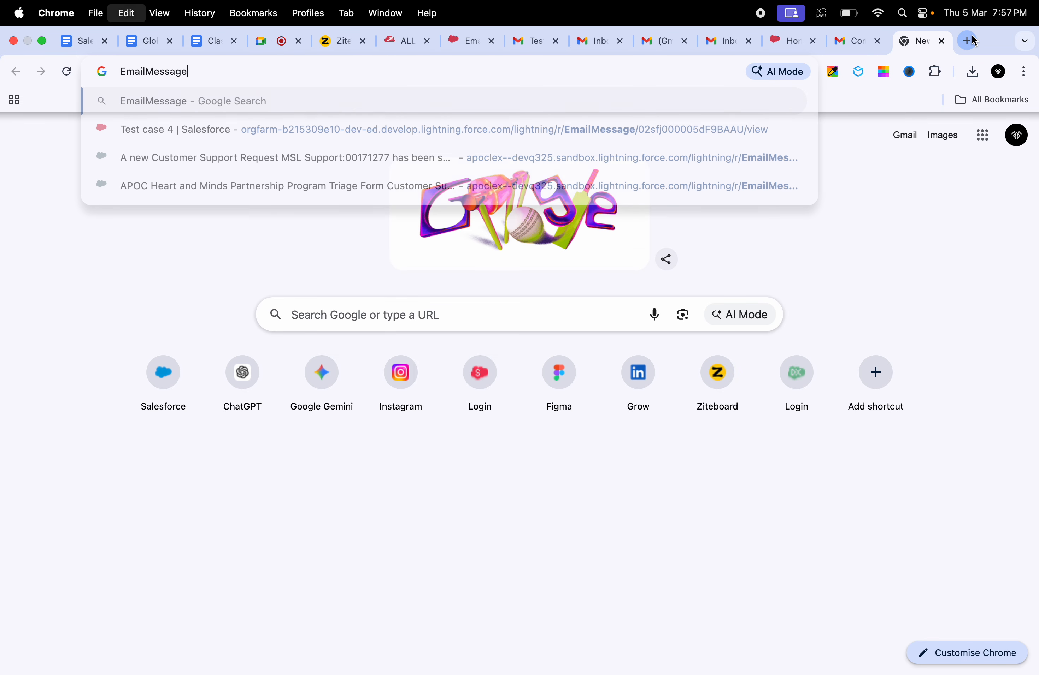
pyautogui.write('t')
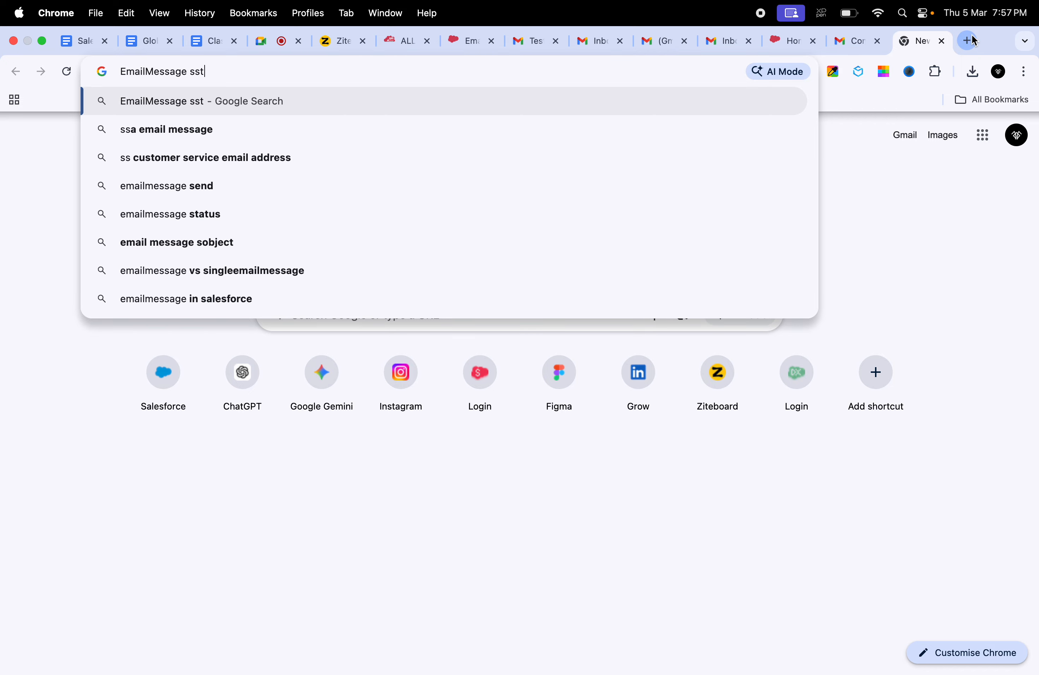
pyautogui.write('atus value')
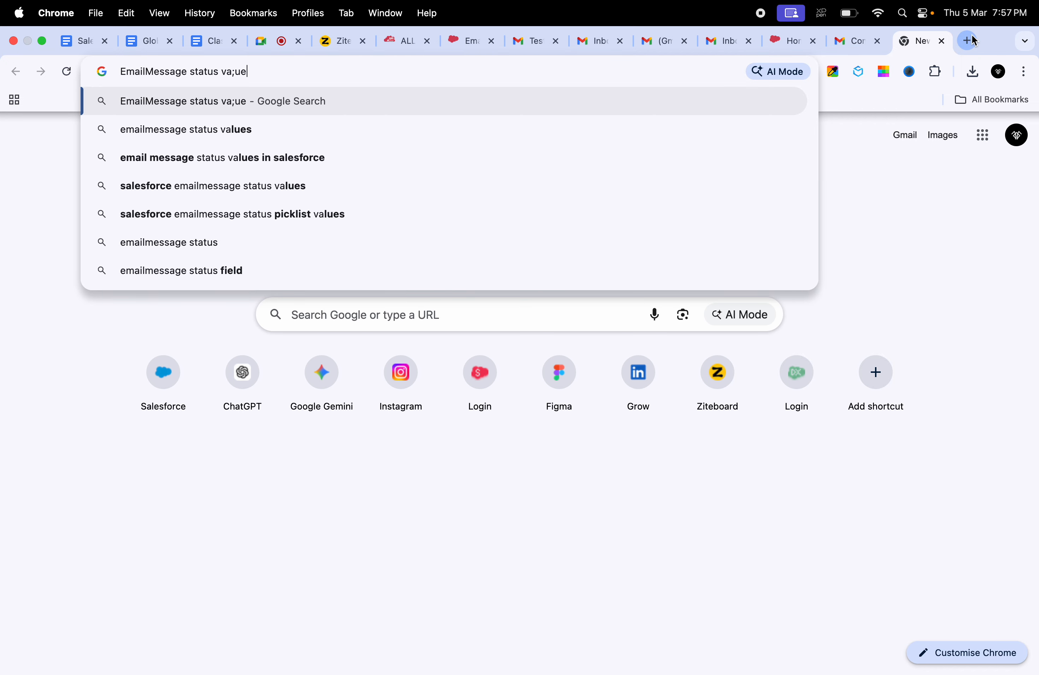
pyautogui.press('BackSpace')
pyautogui.press('BackSpace')
pyautogui.write('lues')
pyautogui.press('Return')
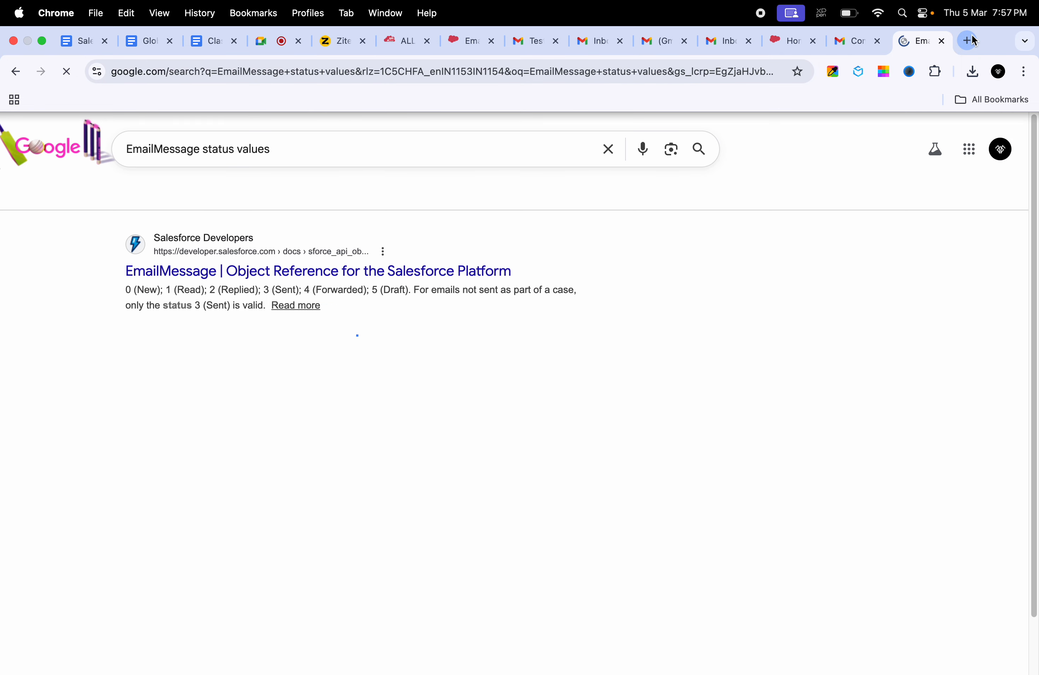
# Step: Open the EmailMessage Object Reference and scroll to the Status field's values
pyautogui.click(397, 276)
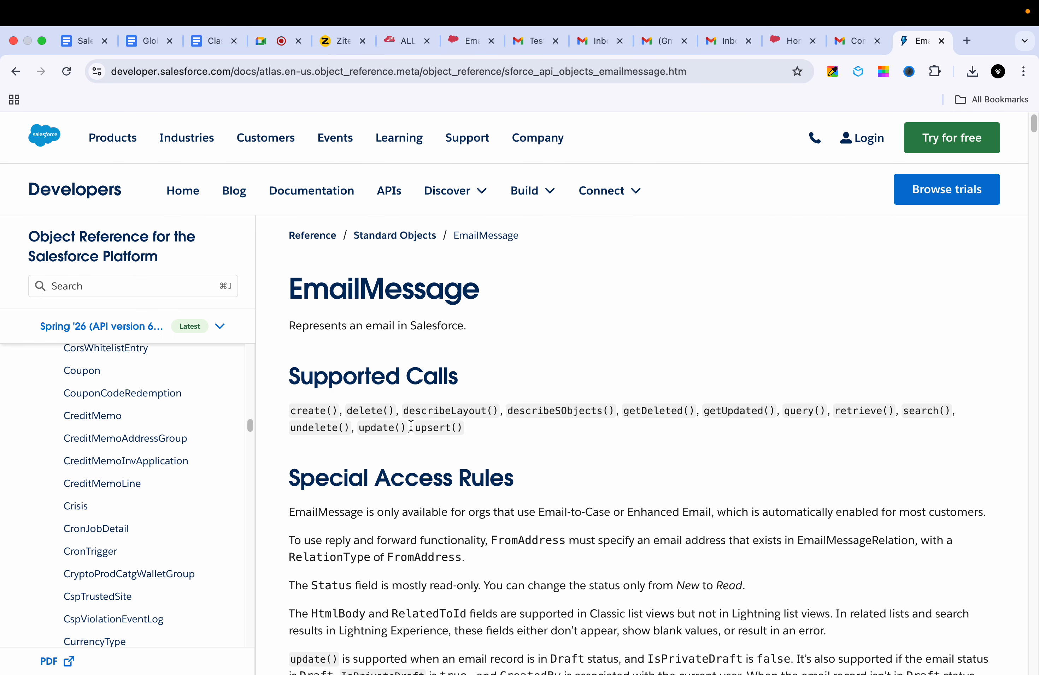
pyautogui.scroll(-5, 499, 457)
pyautogui.scroll(-15, 499, 458)
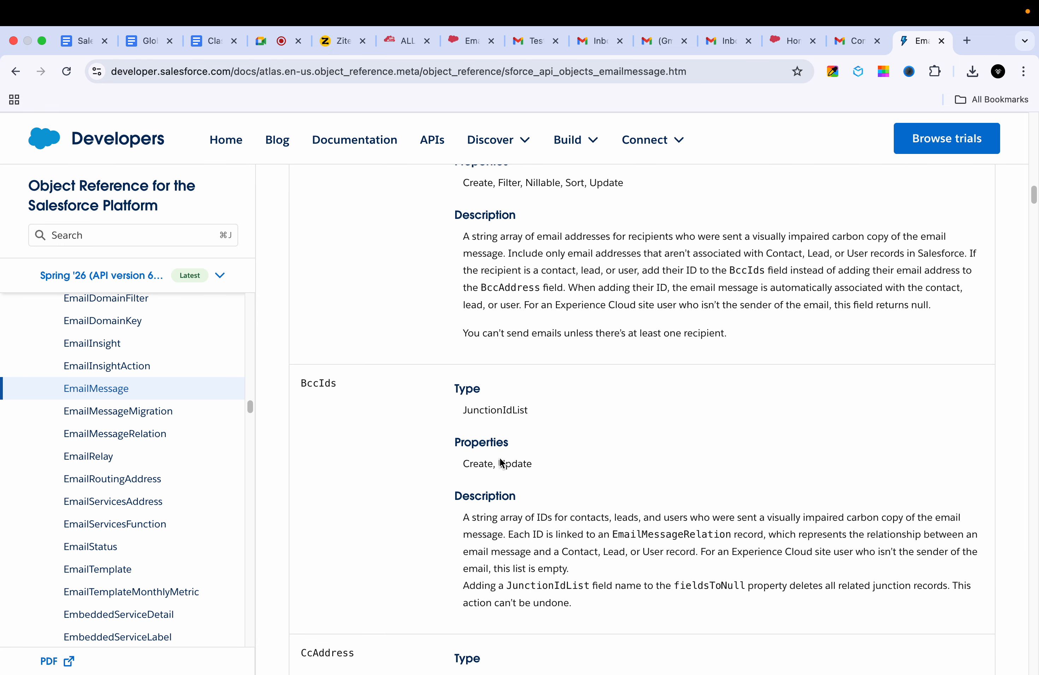
pyautogui.scroll(-15, 499, 460)
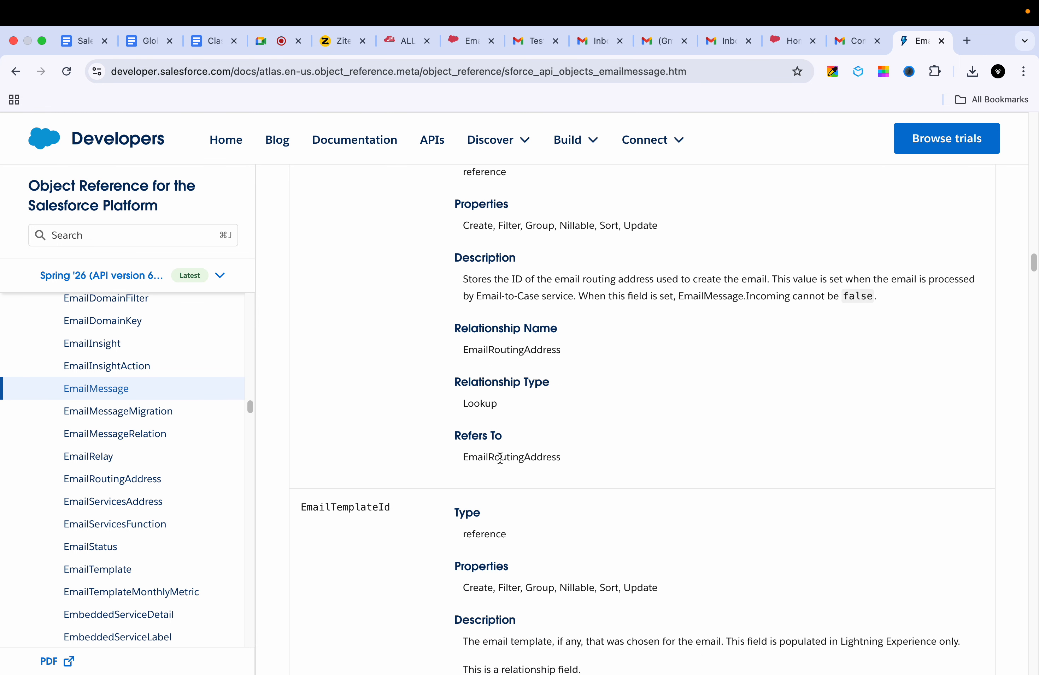
pyautogui.scroll(-15, 501, 462)
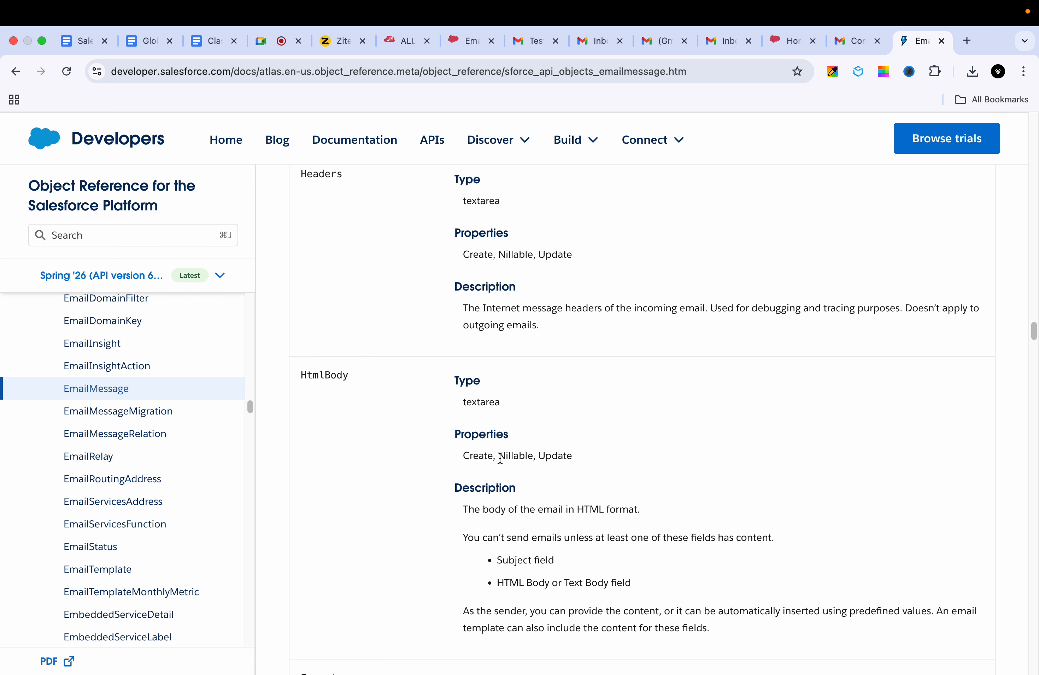
pyautogui.scroll(-15, 500, 457)
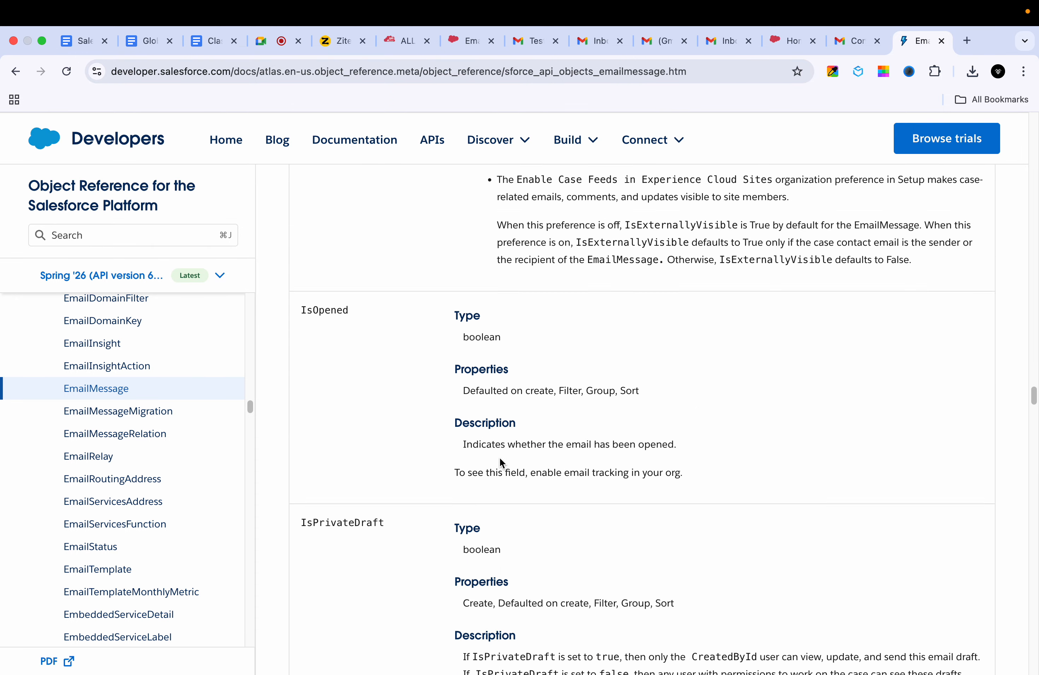
pyautogui.scroll(-15, 502, 463)
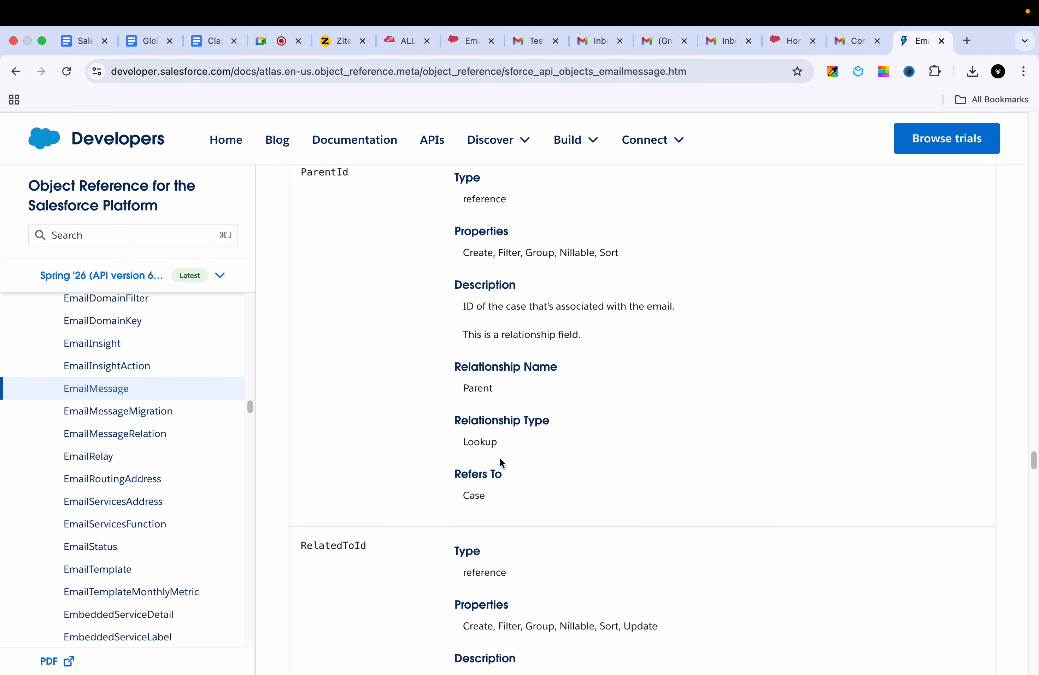
pyautogui.scroll(-10, 501, 463)
pyautogui.scroll(4, 501, 463)
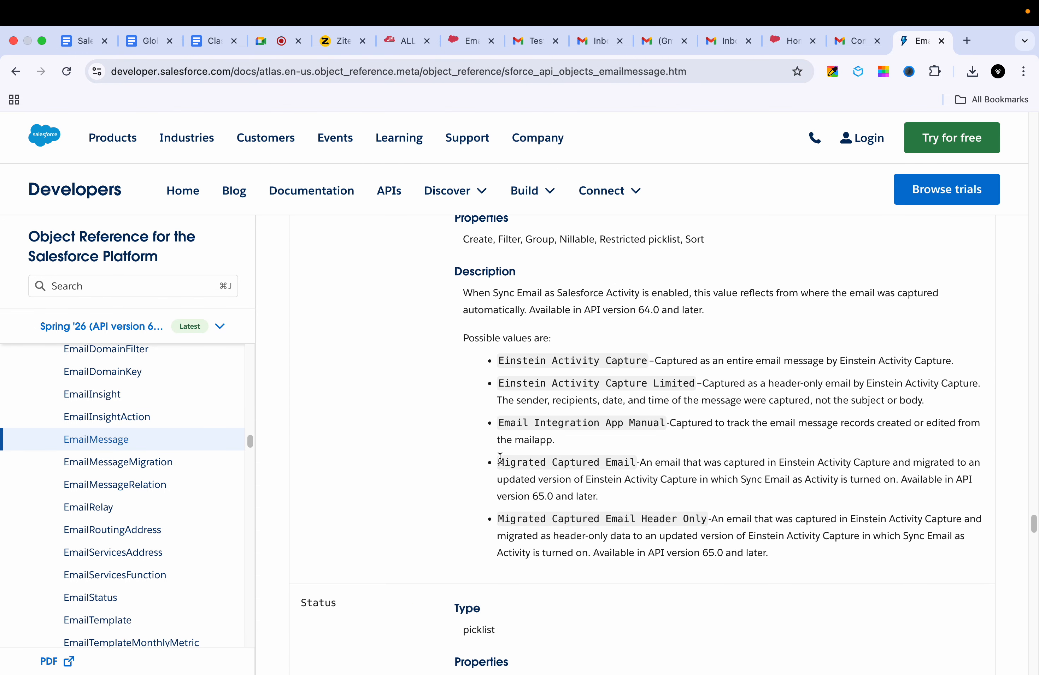
pyautogui.scroll(-3, 501, 462)
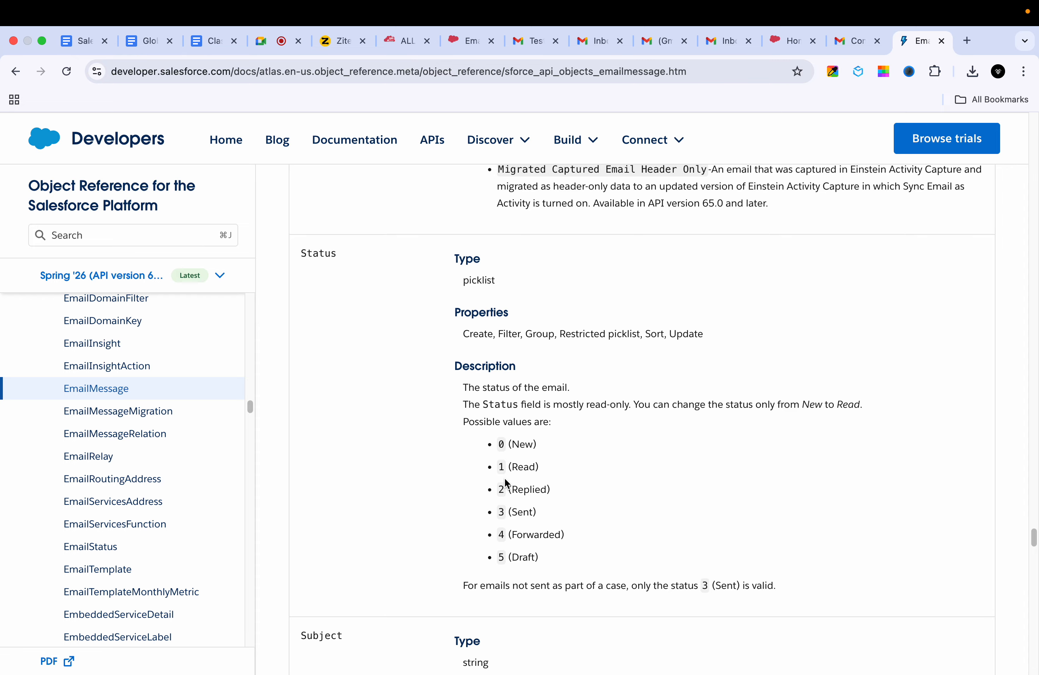
# Step: Highlight the Status values Read, Replied, Forwarded and Draft in the reference list
pyautogui.doubleClick(523, 468)
pyautogui.tripleClick(521, 490)
pyautogui.click(568, 490)
pyautogui.doubleClick(532, 490)
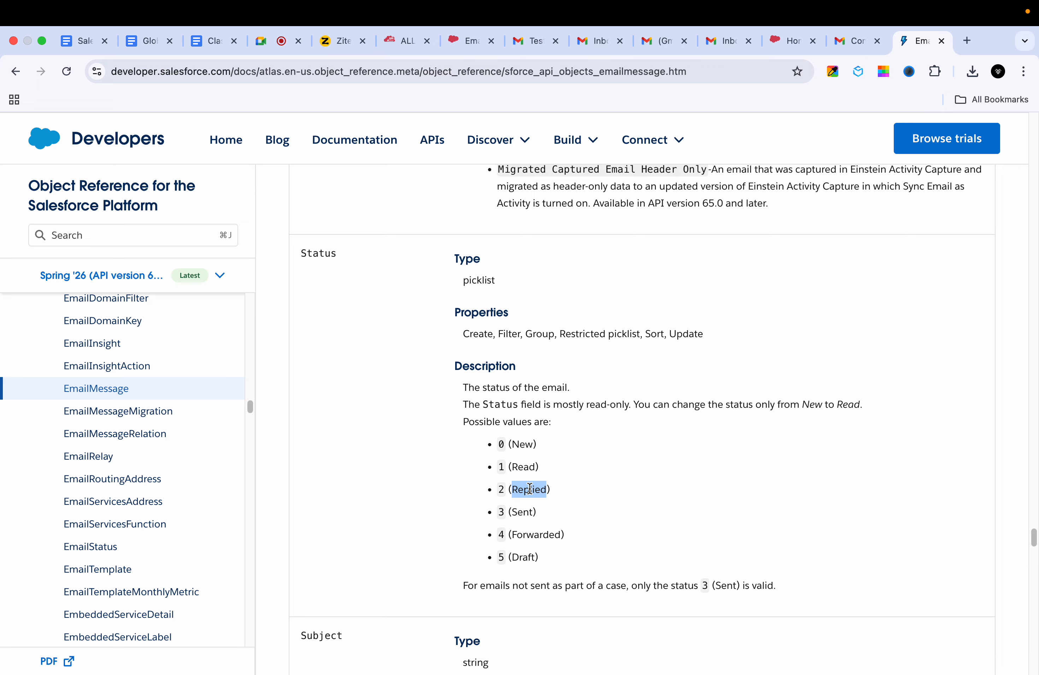
pyautogui.click(533, 512)
pyautogui.doubleClick(532, 536)
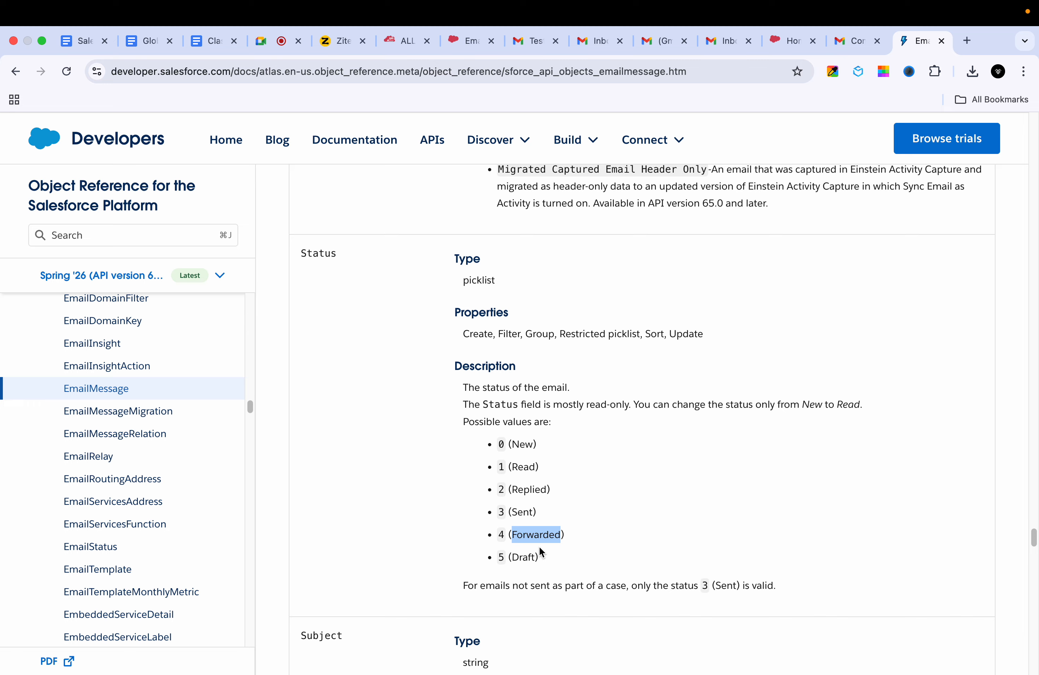
pyautogui.doubleClick(523, 558)
pyautogui.click(744, 37)
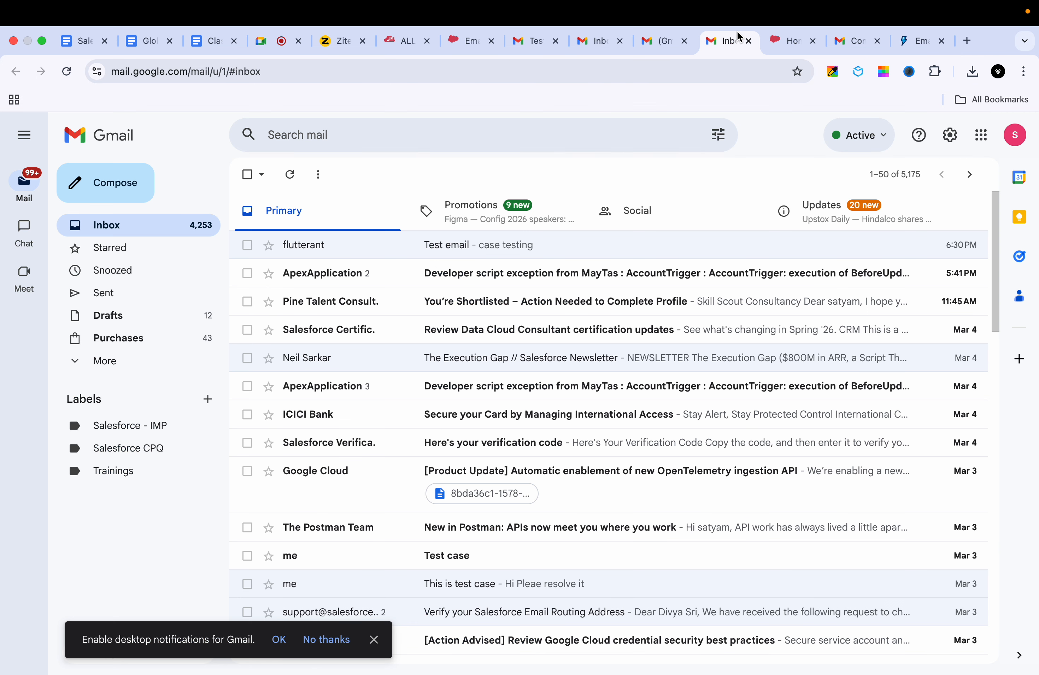
# Step: Cycle through the browser tabs to the Inspector tab and go back to the Test case 4 email record
pyautogui.click(663, 41)
pyautogui.click(601, 45)
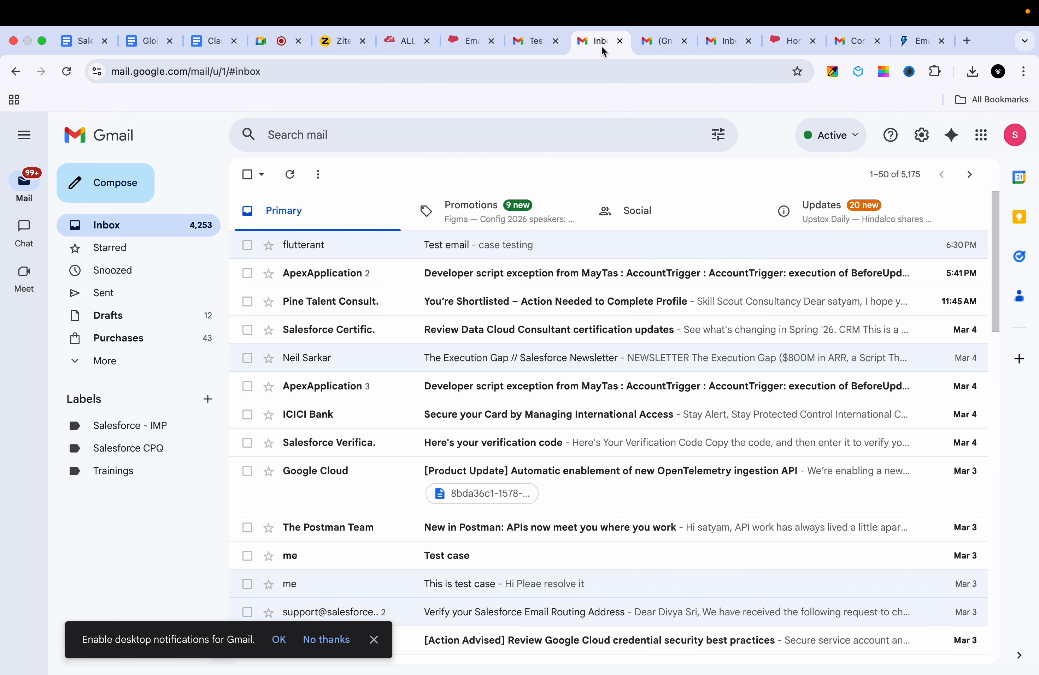
pyautogui.click(537, 44)
pyautogui.click(603, 40)
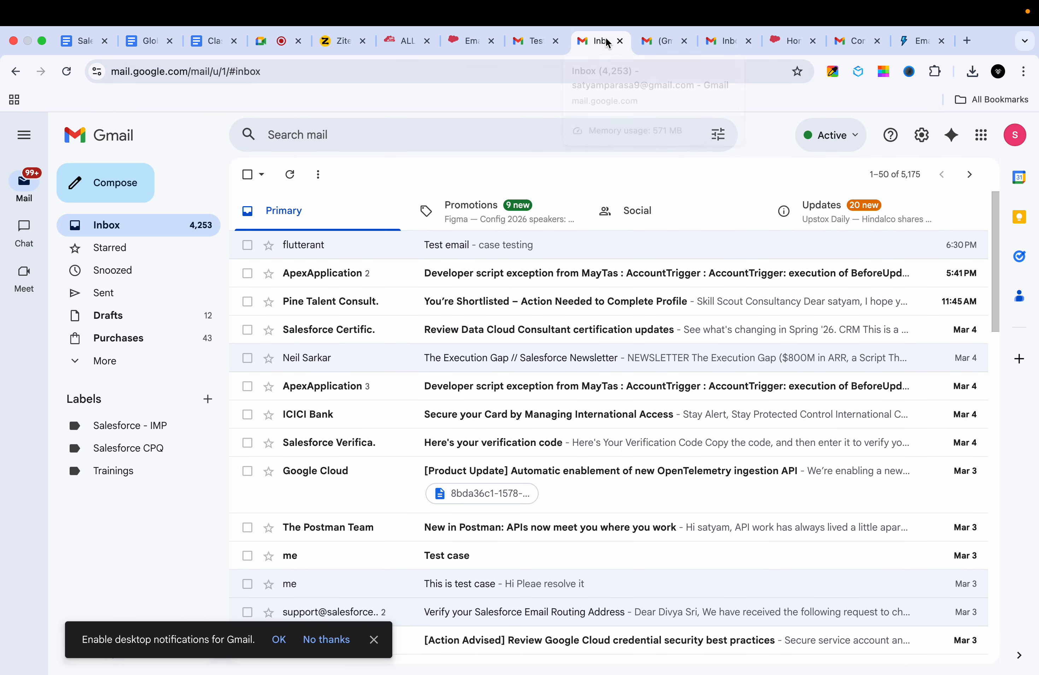
pyautogui.click(659, 40)
pyautogui.click(788, 40)
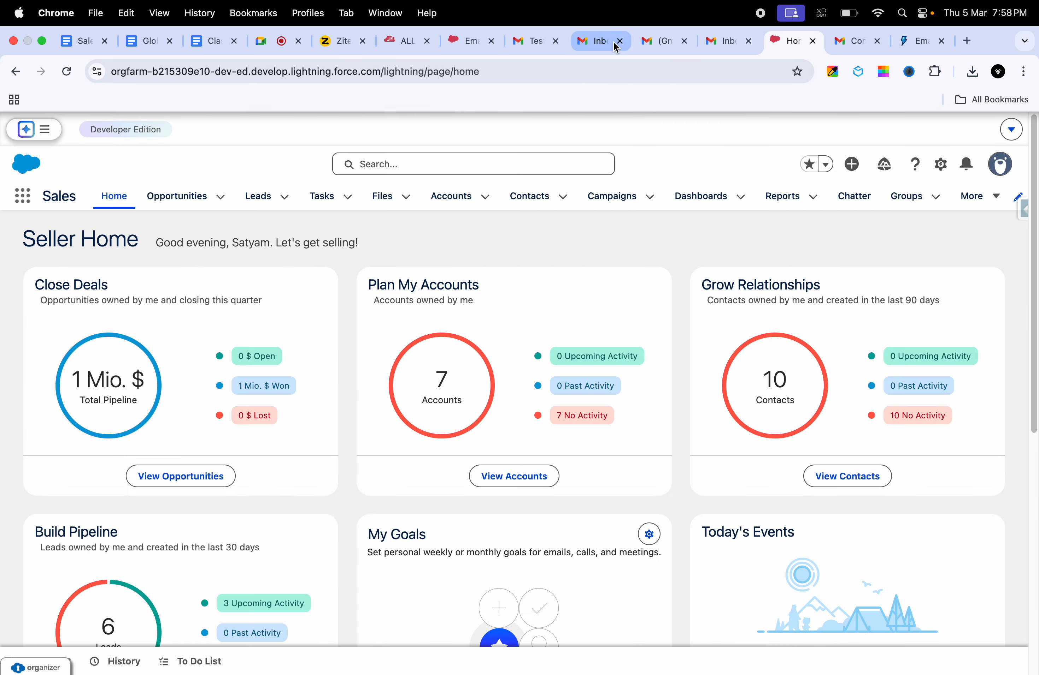
pyautogui.click(470, 41)
pyautogui.click(402, 43)
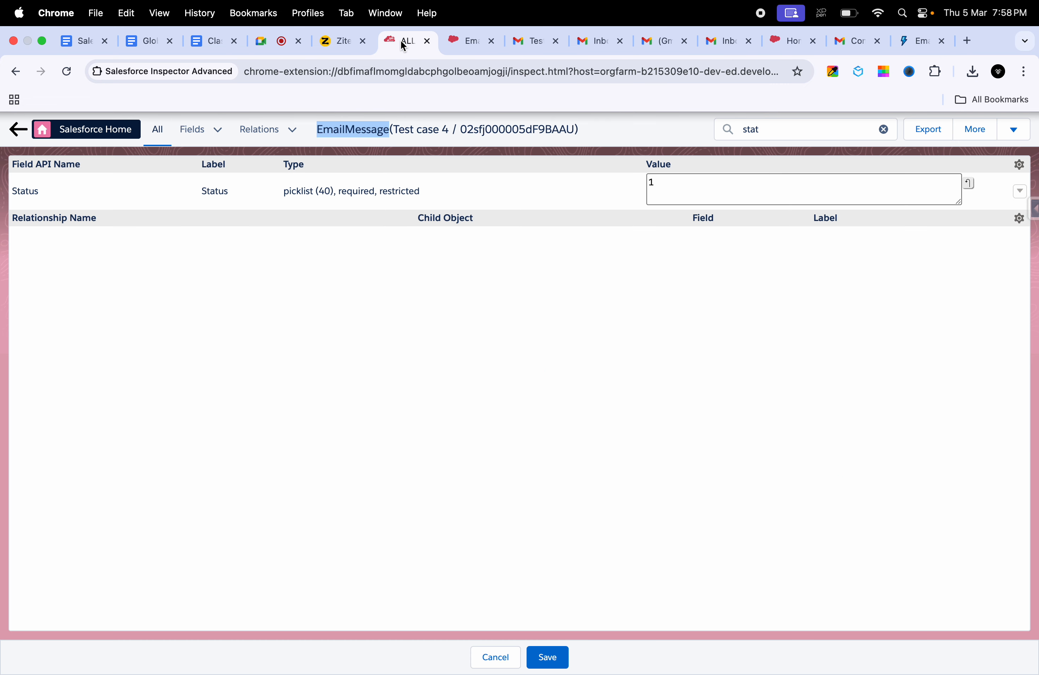
pyautogui.click(15, 133)
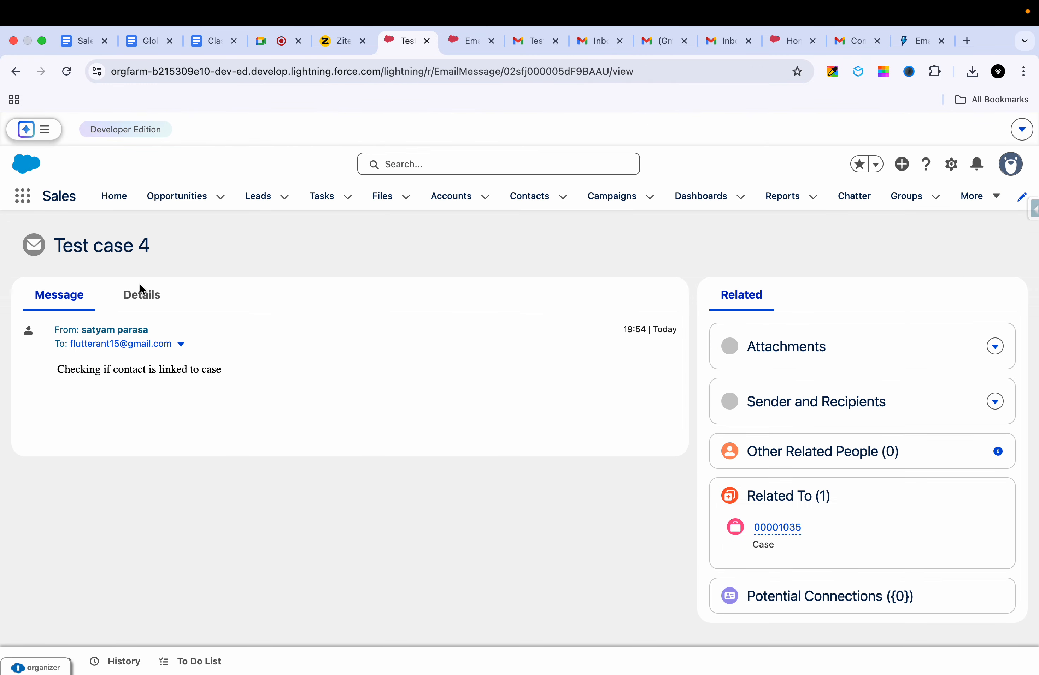
# Step: Open related case 00001035 'Test case 4' and scroll its feed to the inbound email
pyautogui.keyDown('super'); pyautogui.click(771, 529); pyautogui.keyUp('super')
pyautogui.click(446, 30)
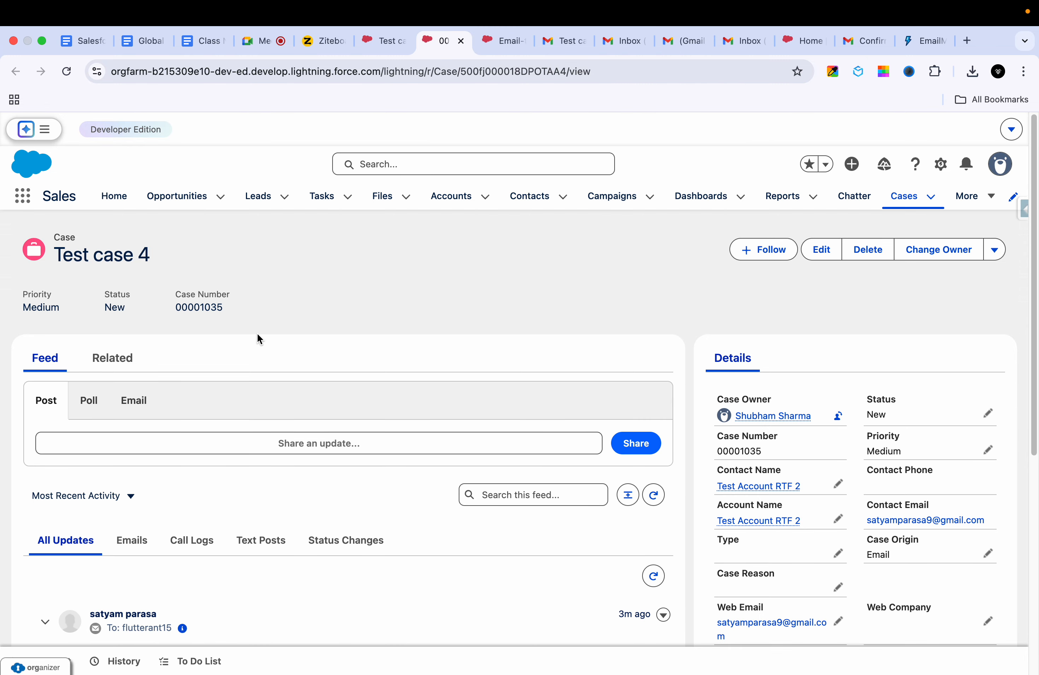
pyautogui.scroll(-1, 257, 334)
pyautogui.scroll(1, 235, 349)
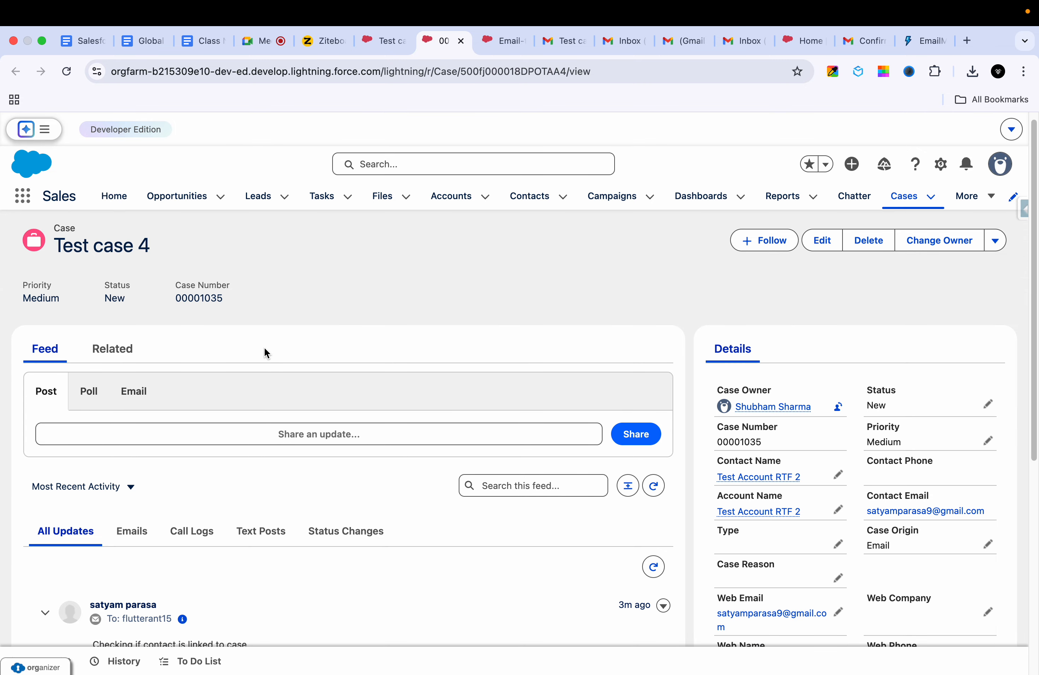
pyautogui.tripleClick(67, 252)
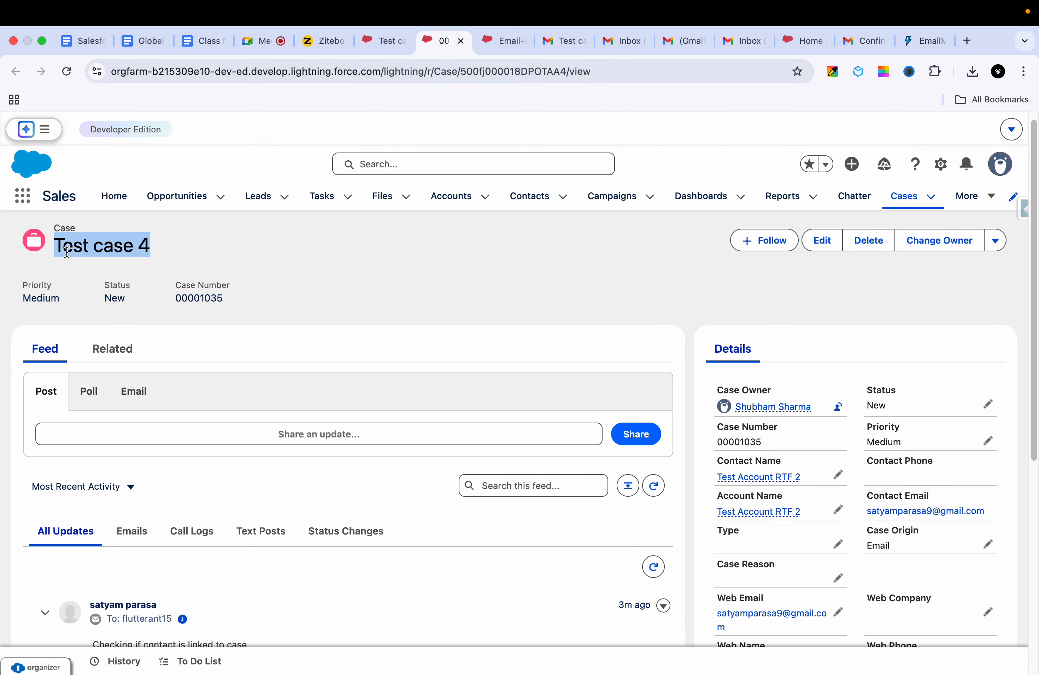
pyautogui.scroll(-2, 187, 467)
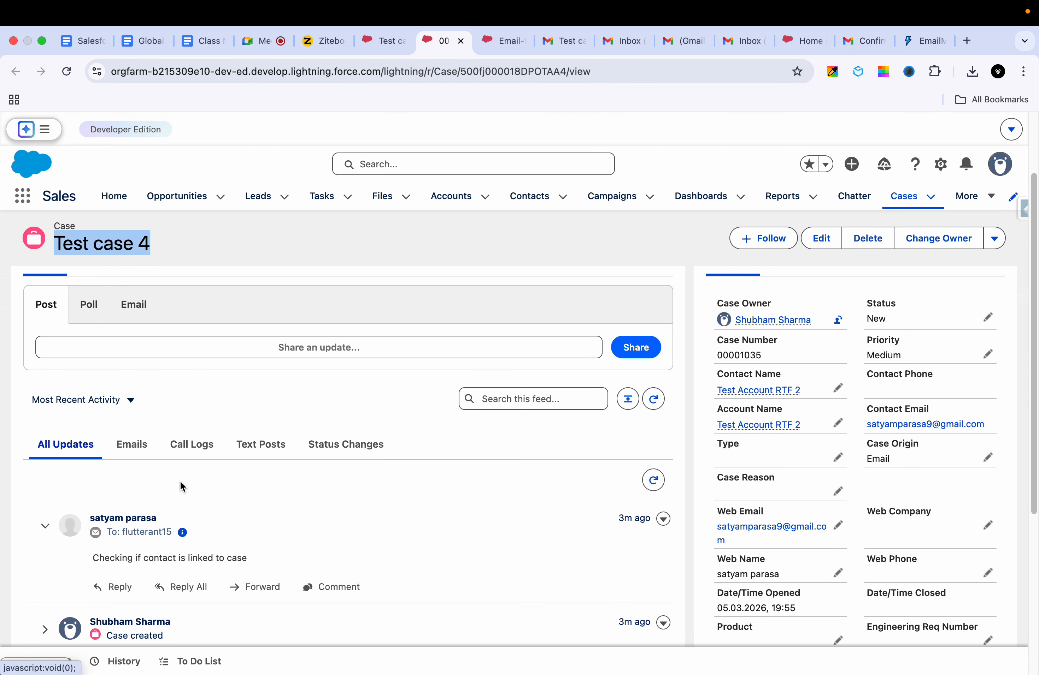
pyautogui.scroll(-3, 181, 481)
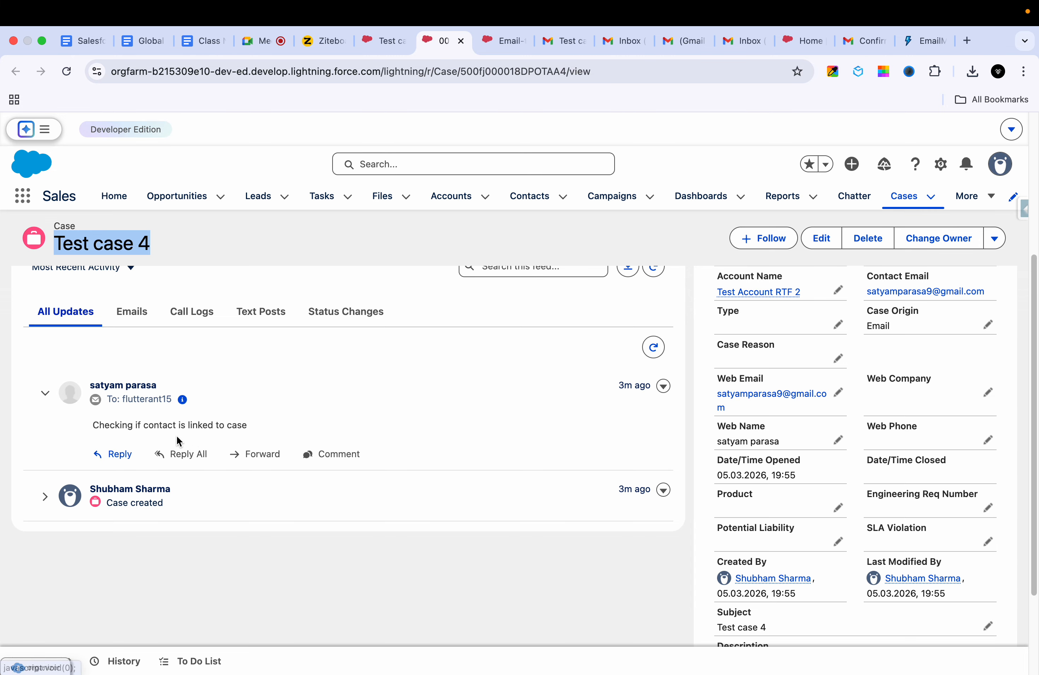
# Step: Reply to the inbound email with 'Hi' and 'We are checking issues as Piority.'
pyautogui.click(115, 456)
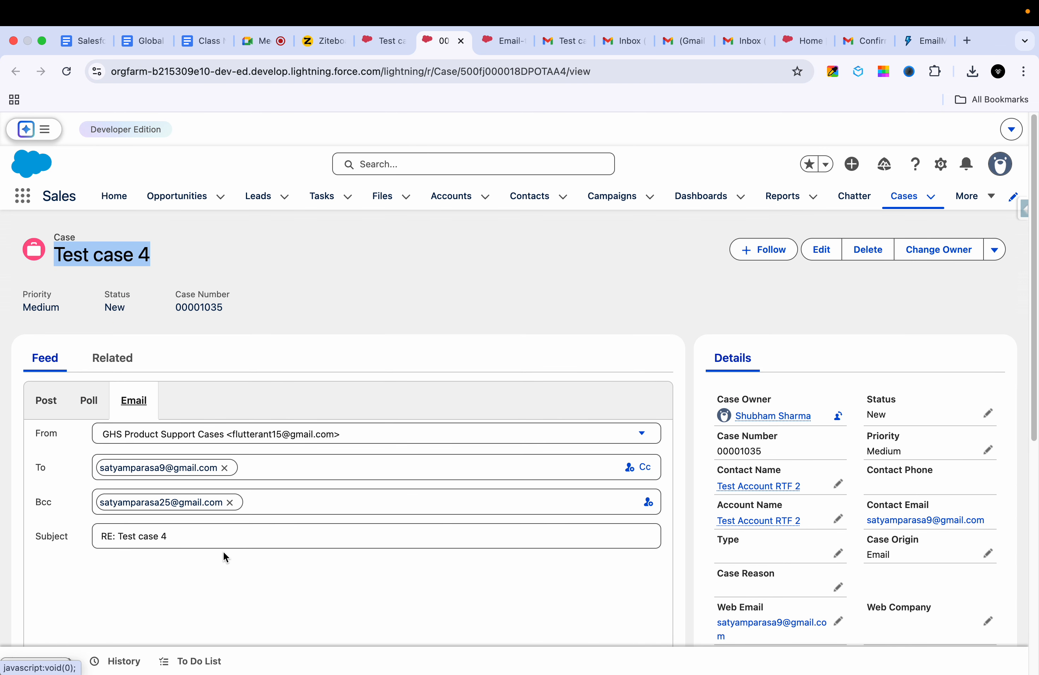
pyautogui.scroll(-3, 197, 505)
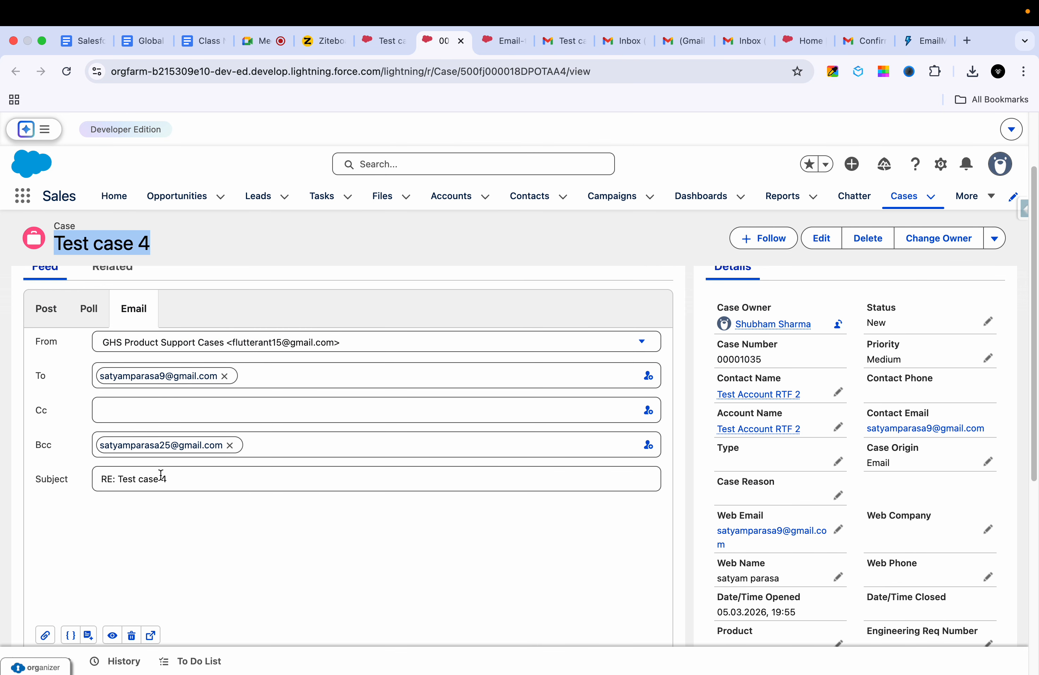
pyautogui.click(99, 540)
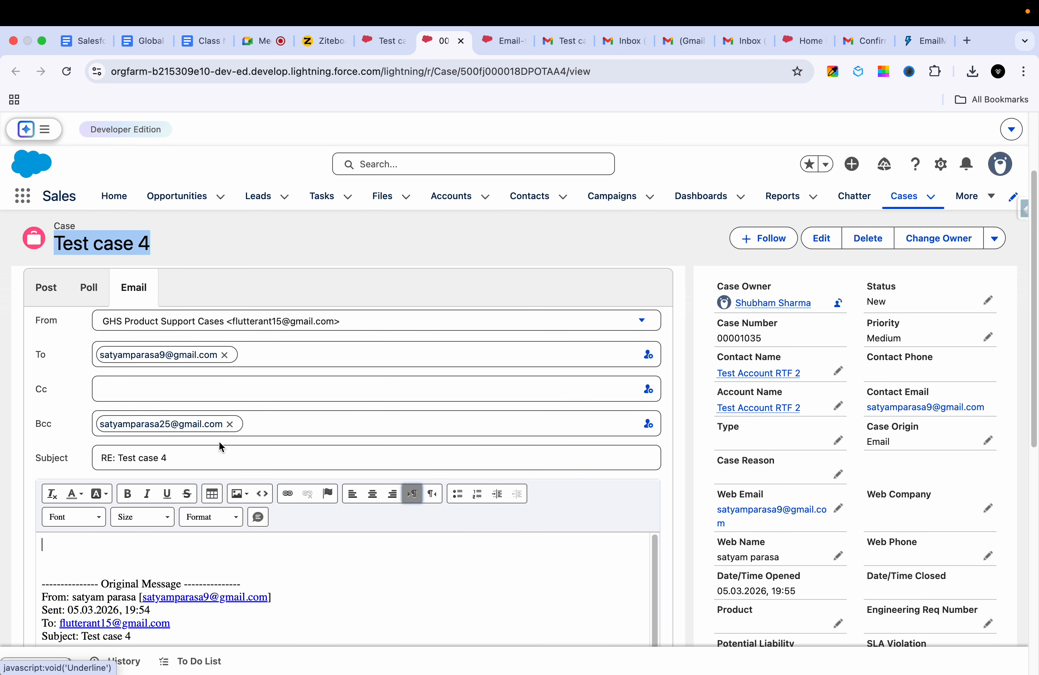
pyautogui.scroll(-3, 287, 405)
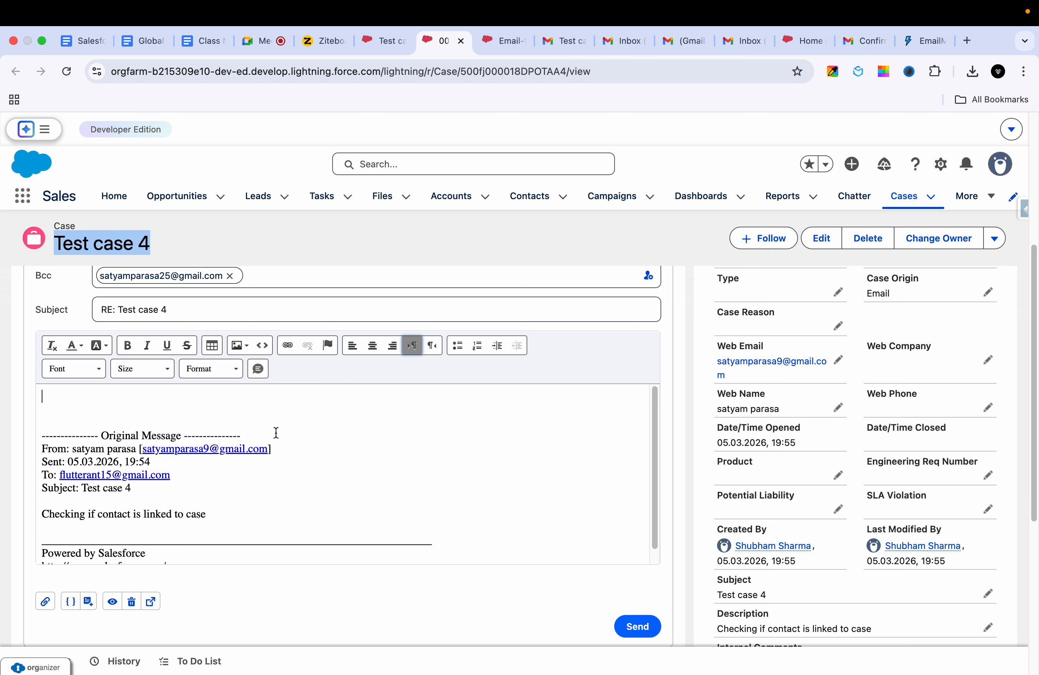
pyautogui.write('Hi')
pyautogui.press('Return')
pyautogui.press('Return')
pyautogui.write('W')
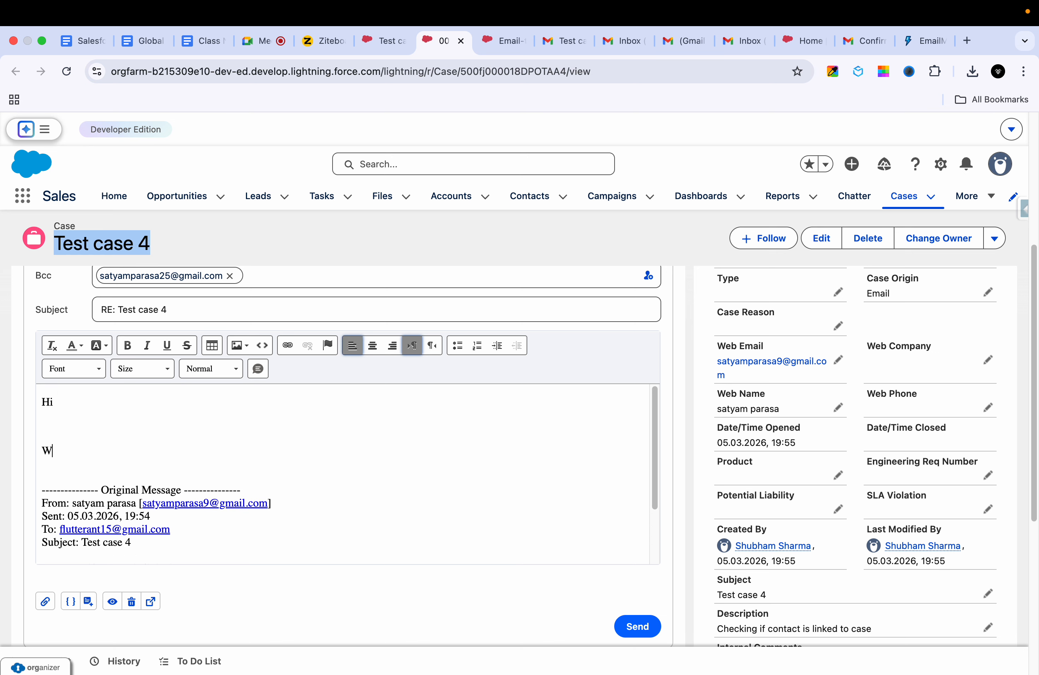
pyautogui.write('e are checking issues as Piorit')
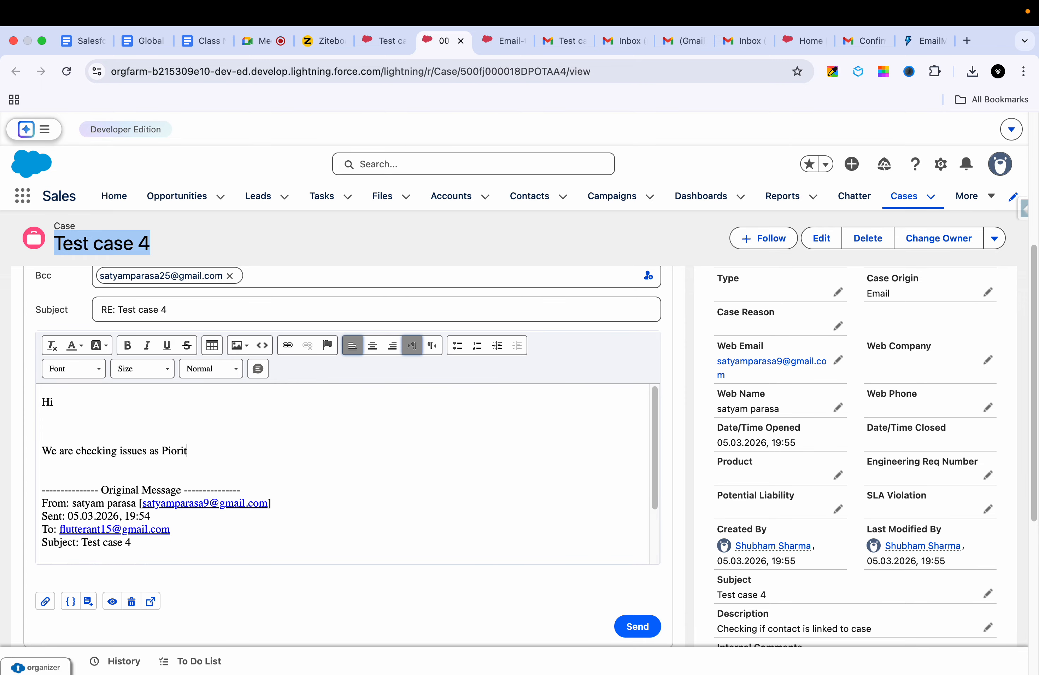
pyautogui.write('y.')
pyautogui.scroll(-3, 339, 455)
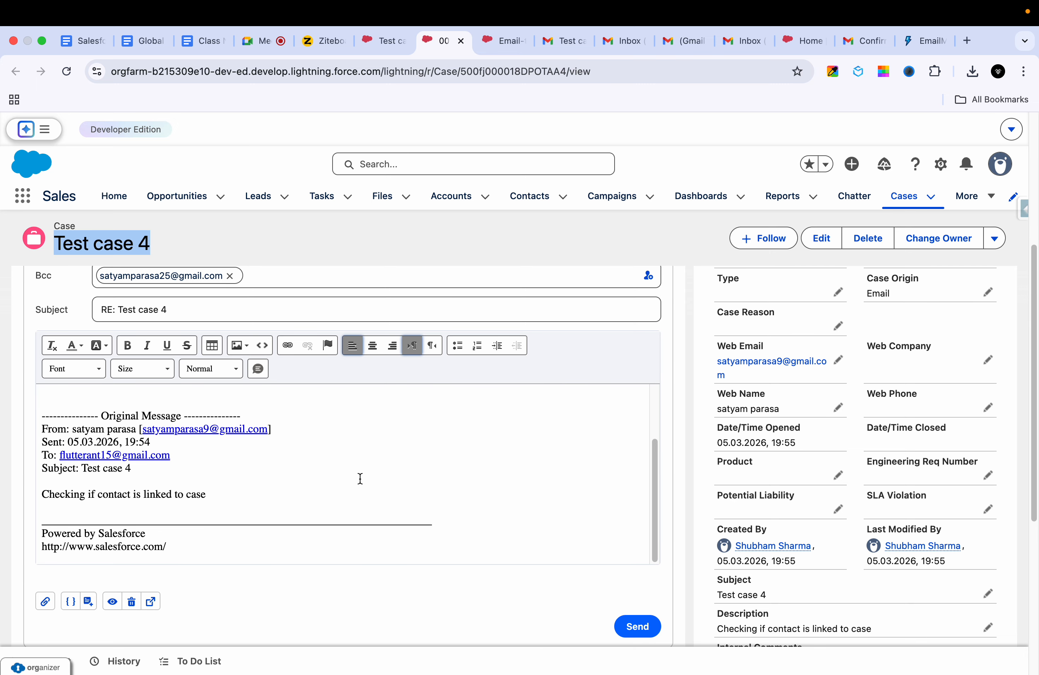
pyautogui.scroll(1, 486, 487)
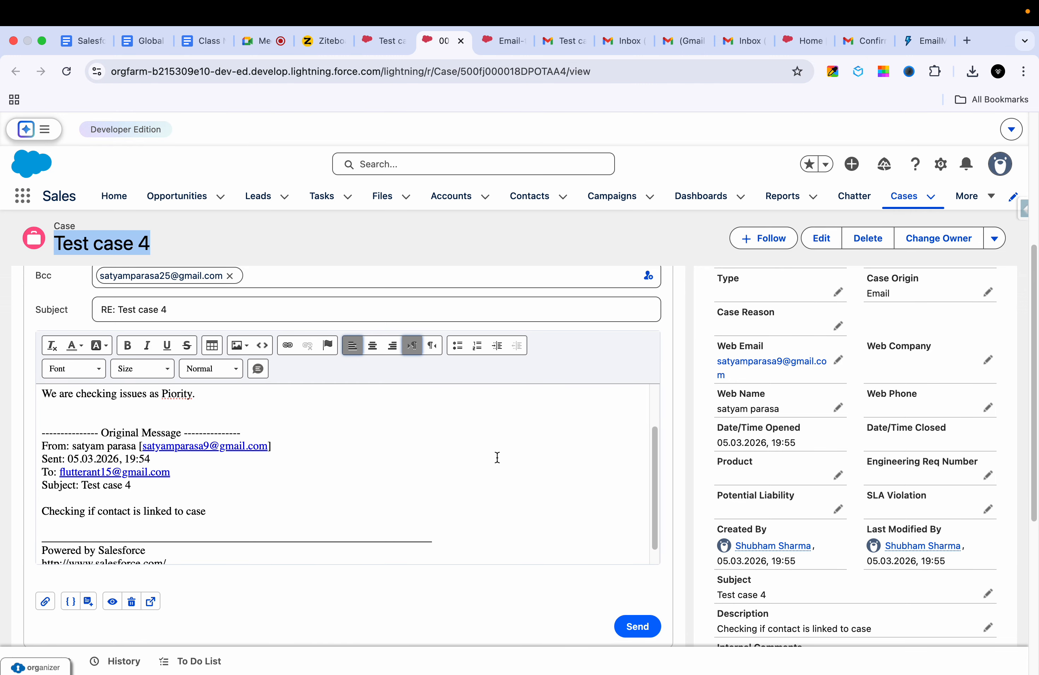
pyautogui.click(499, 42)
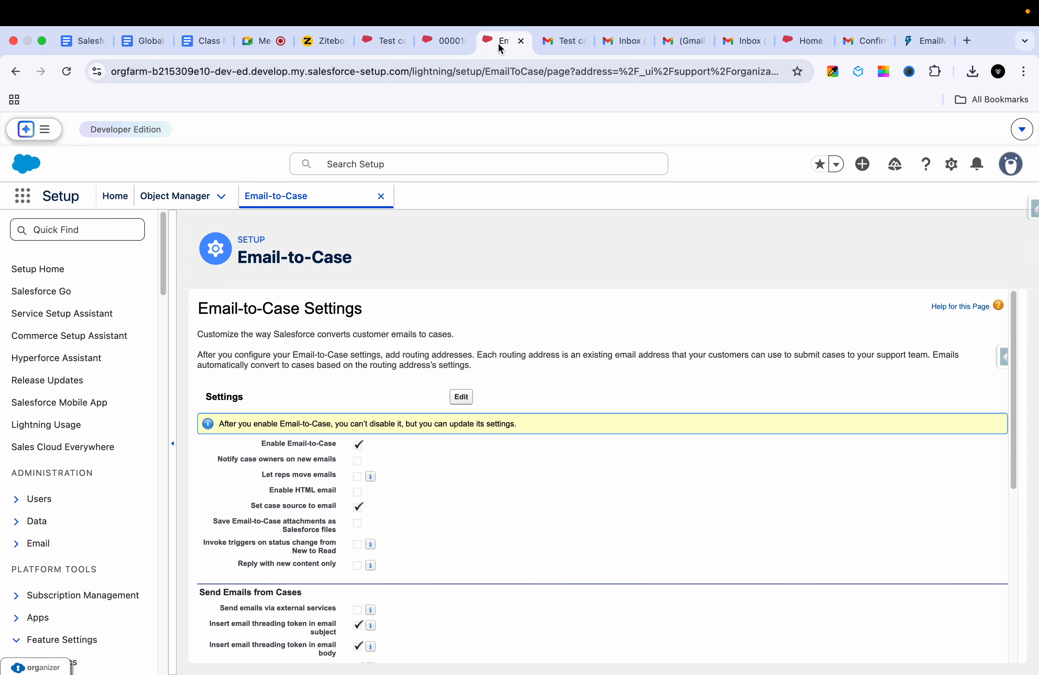
# Step: Check the inbound Test case 4 email's Details, before and after a reload, showing Status Read
pyautogui.click(396, 41)
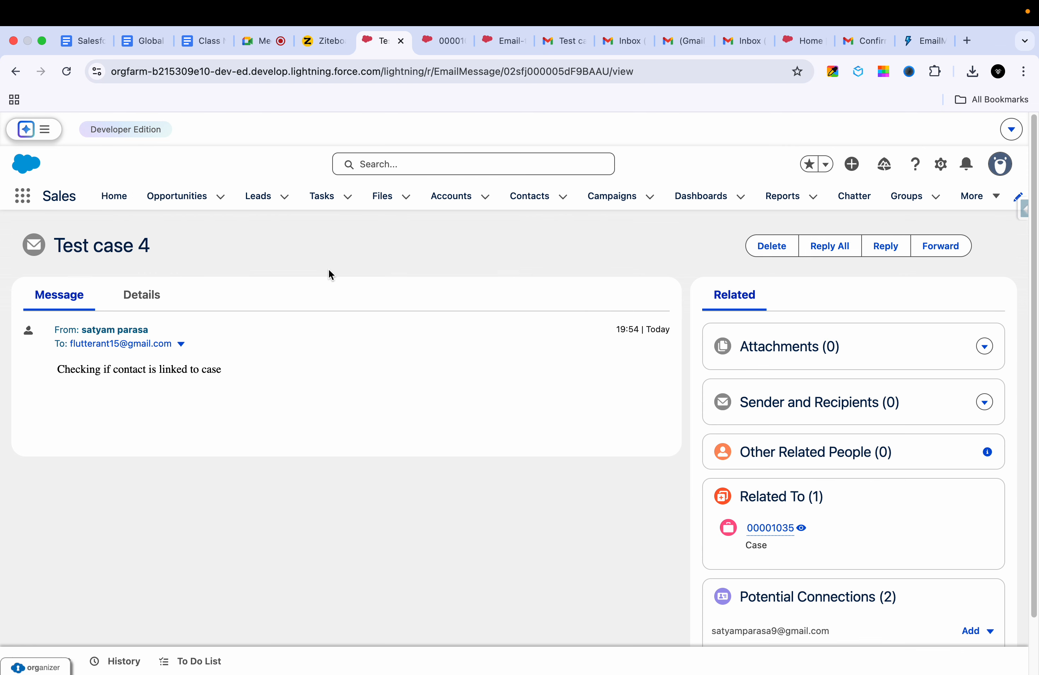
pyautogui.click(140, 296)
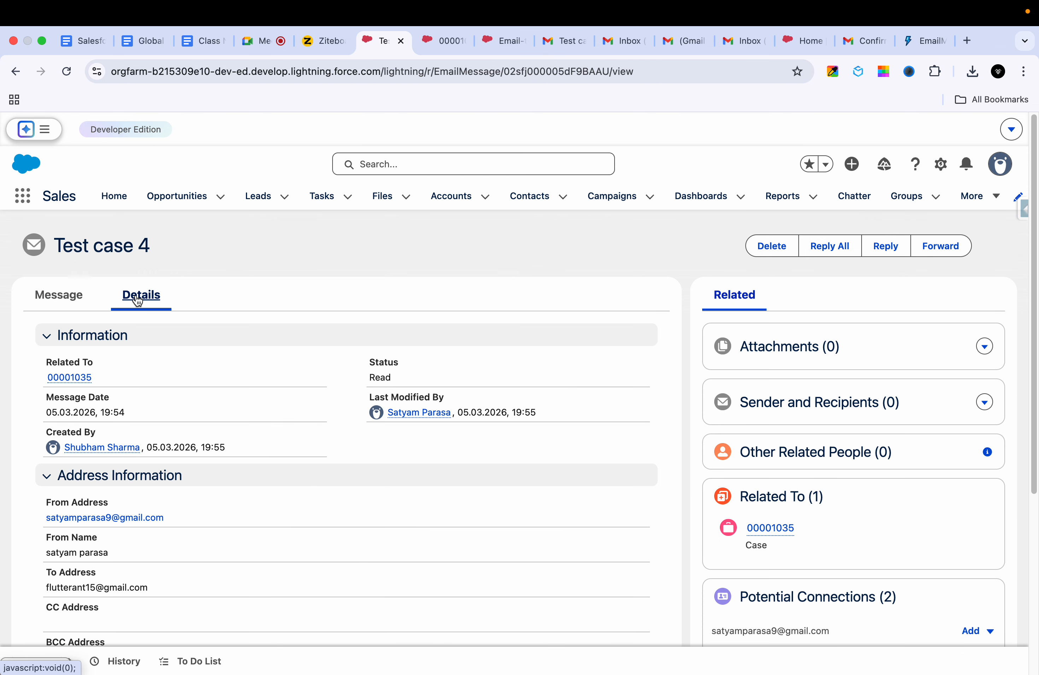
pyautogui.click(67, 78)
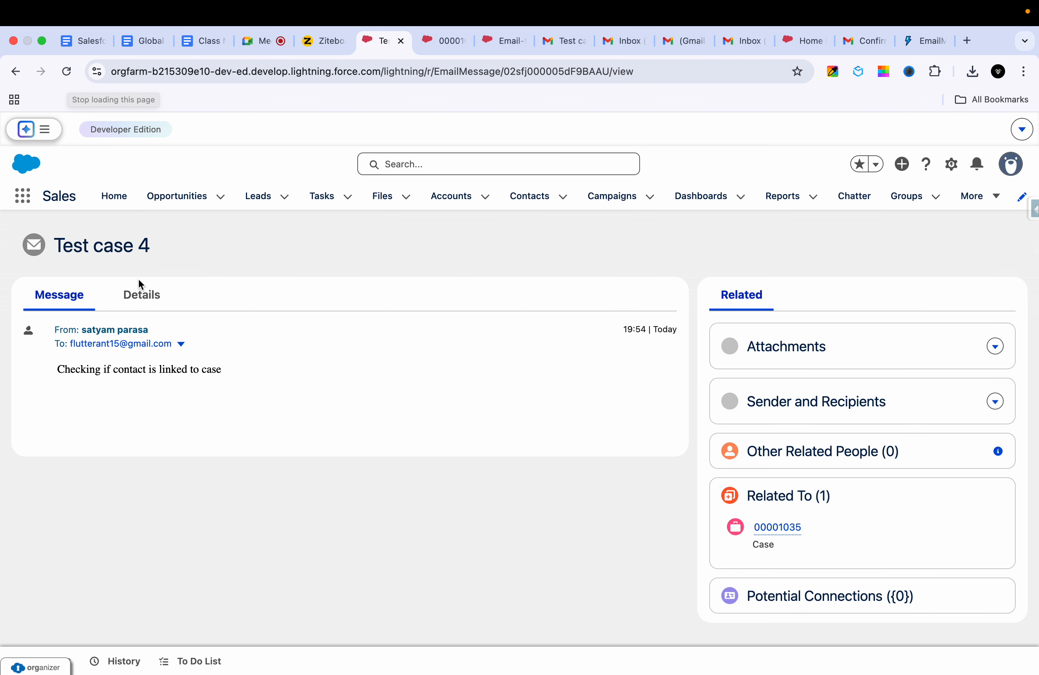
pyautogui.click(136, 294)
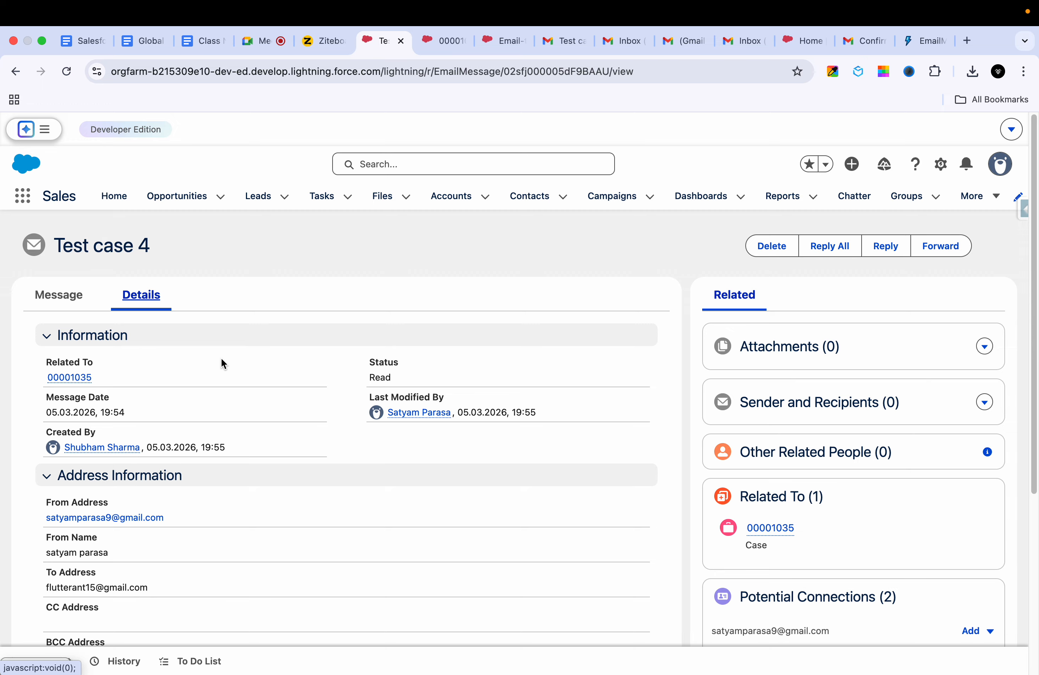
pyautogui.click(442, 40)
# Step: Add blank lines after the reply sentence in the draft
pyautogui.scroll(-4, 372, 492)
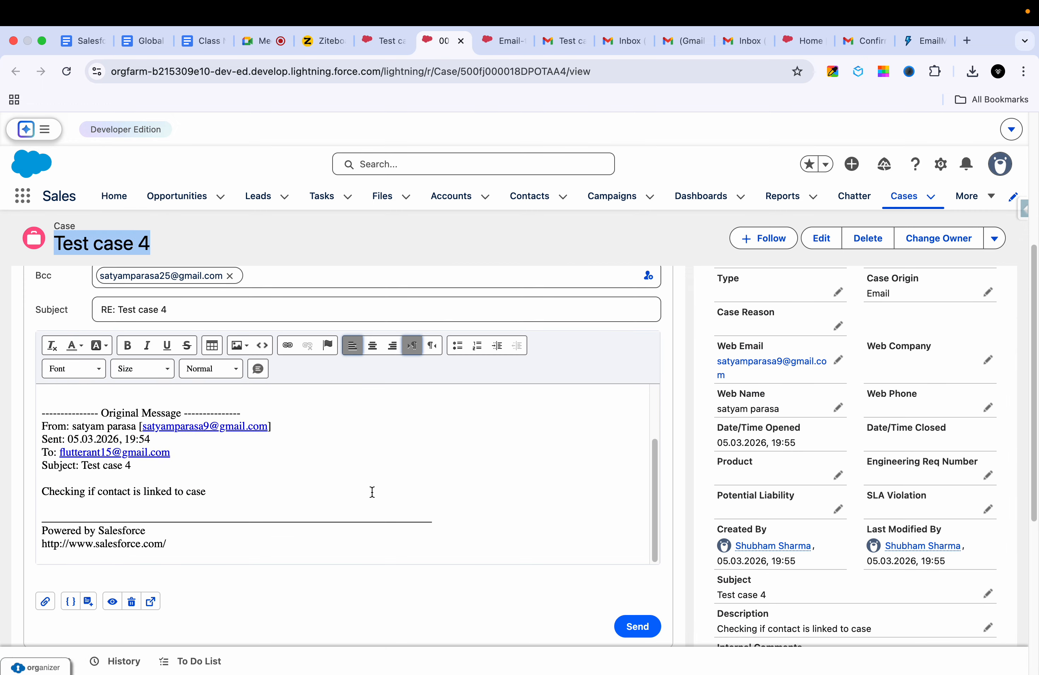
pyautogui.scroll(1, 372, 492)
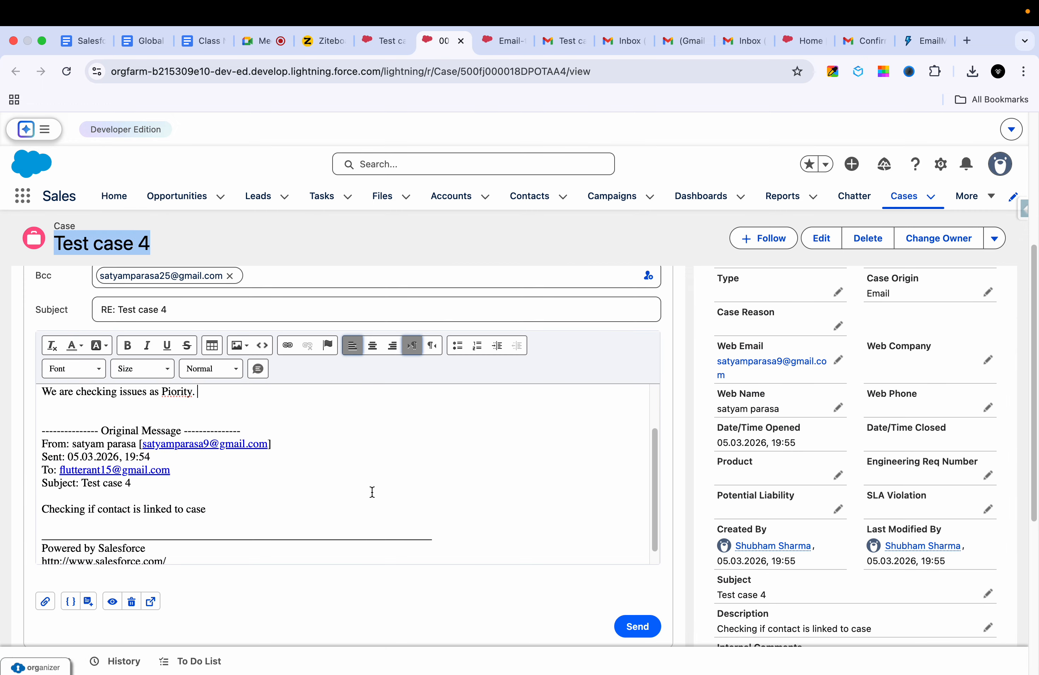
pyautogui.press('Return')
pyautogui.press('Return')
pyautogui.scroll(1, 372, 493)
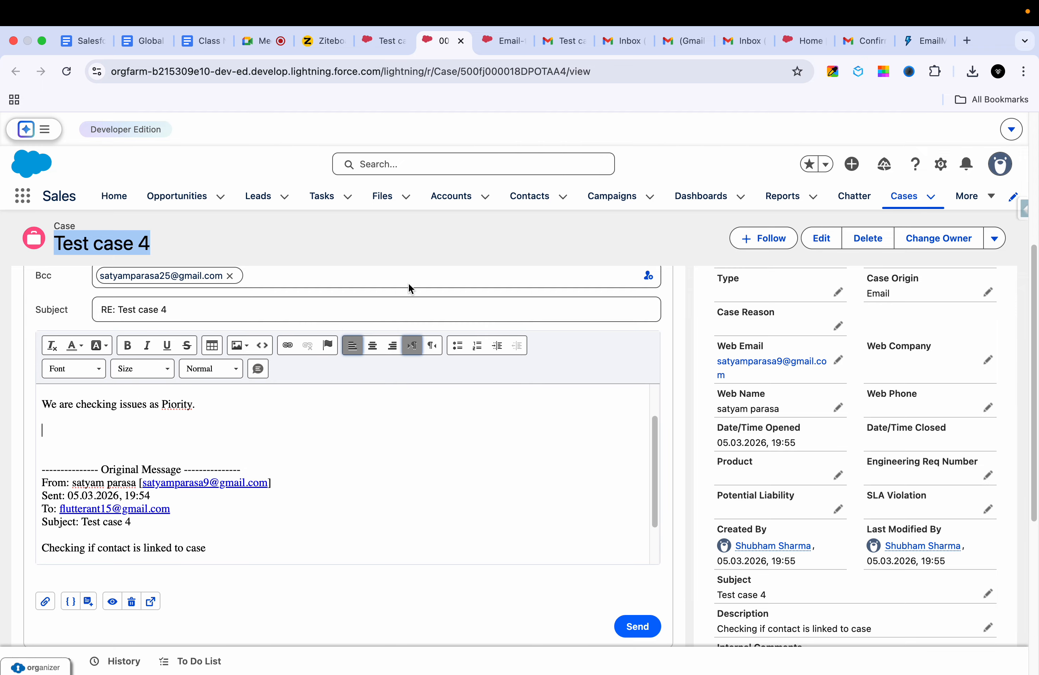
# Step: Reload the inbound email record and review its detail fields
pyautogui.click(374, 47)
pyautogui.press('super+r')
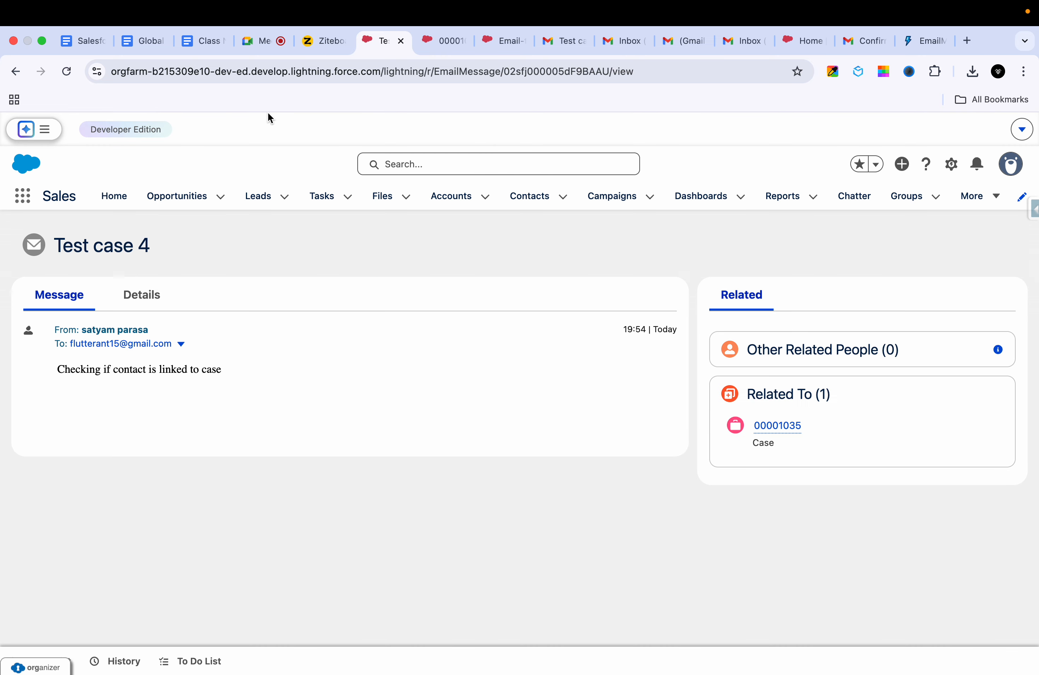
pyautogui.click(154, 307)
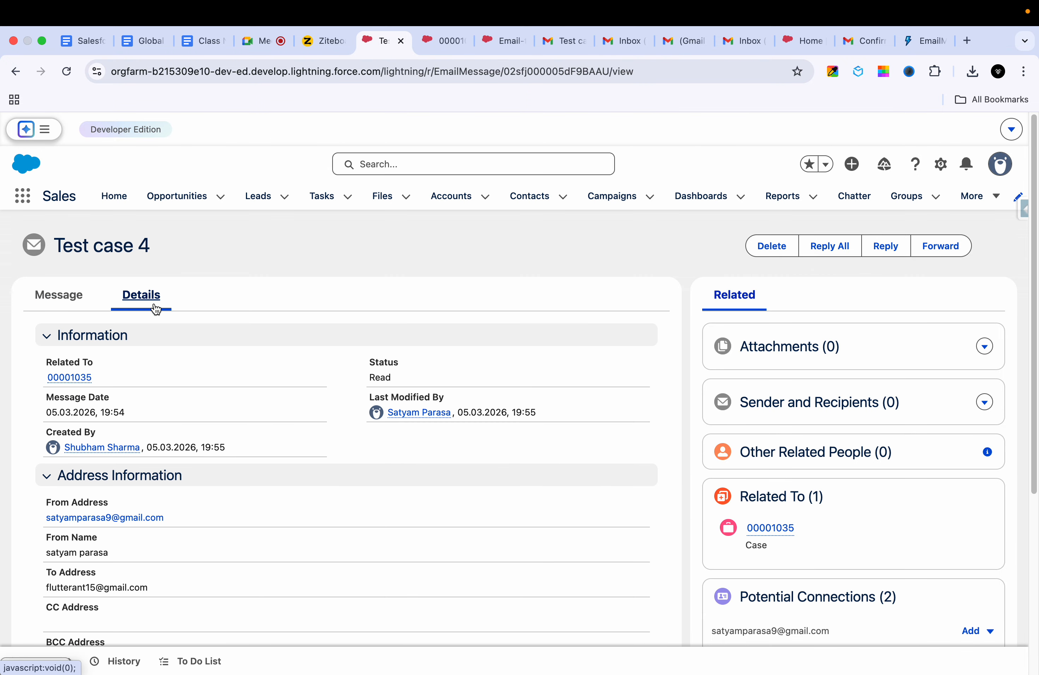
pyautogui.scroll(-3, 236, 386)
pyautogui.scroll(-5, 236, 386)
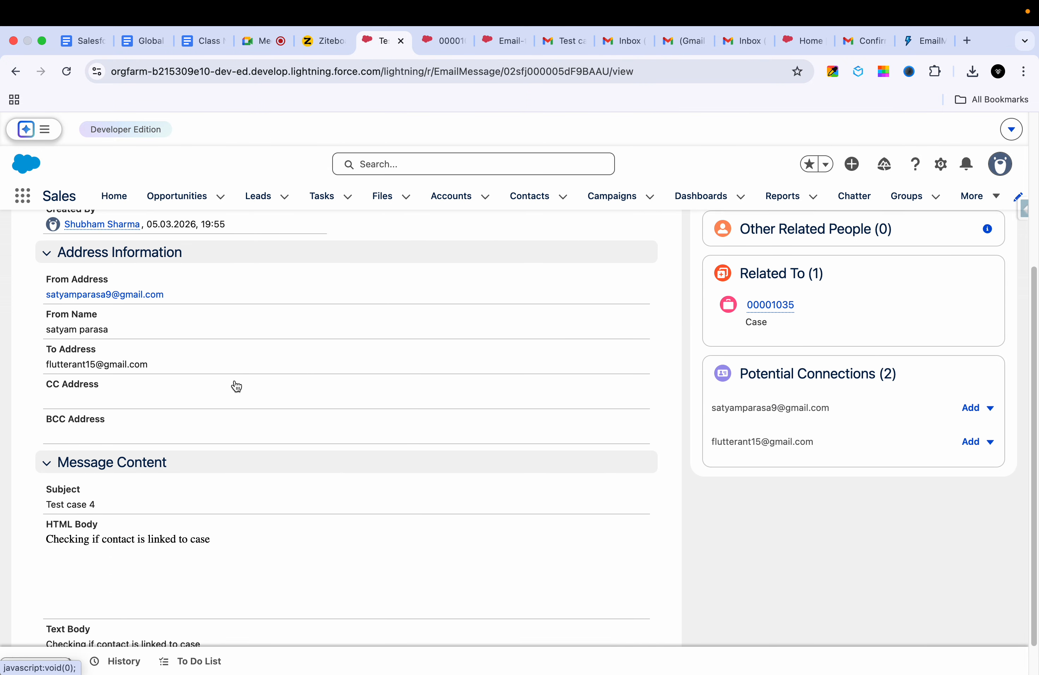
pyautogui.scroll(8, 235, 385)
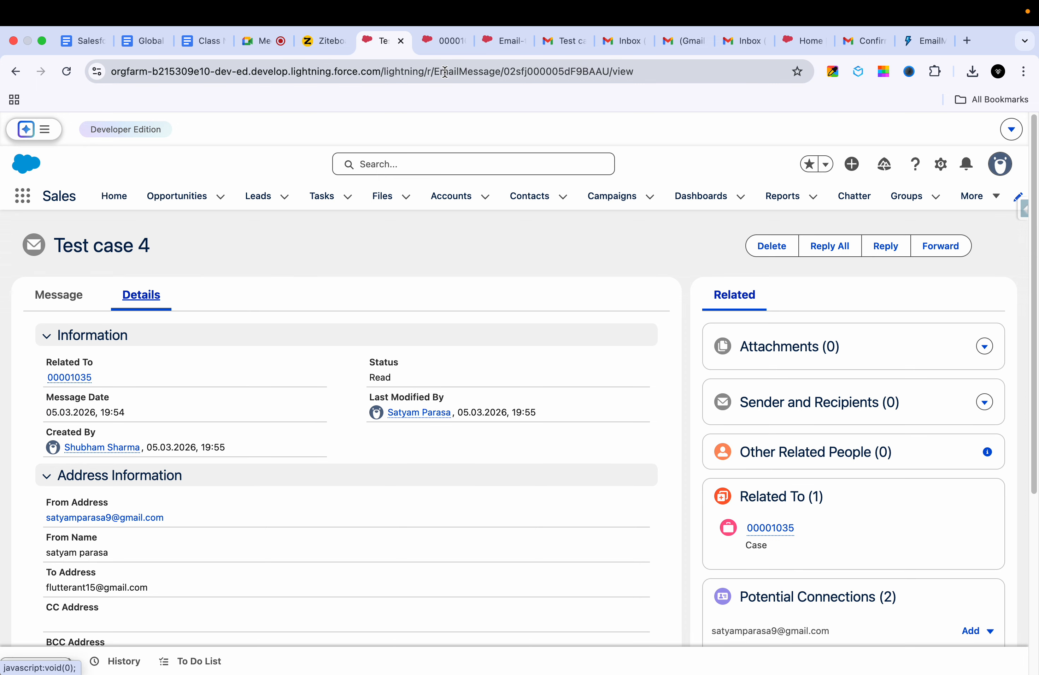
# Step: Send the 'RE: Test case 4' reply from the case
pyautogui.hotkey('ctrl', 'Tab')
pyautogui.scroll(2, 599, 548)
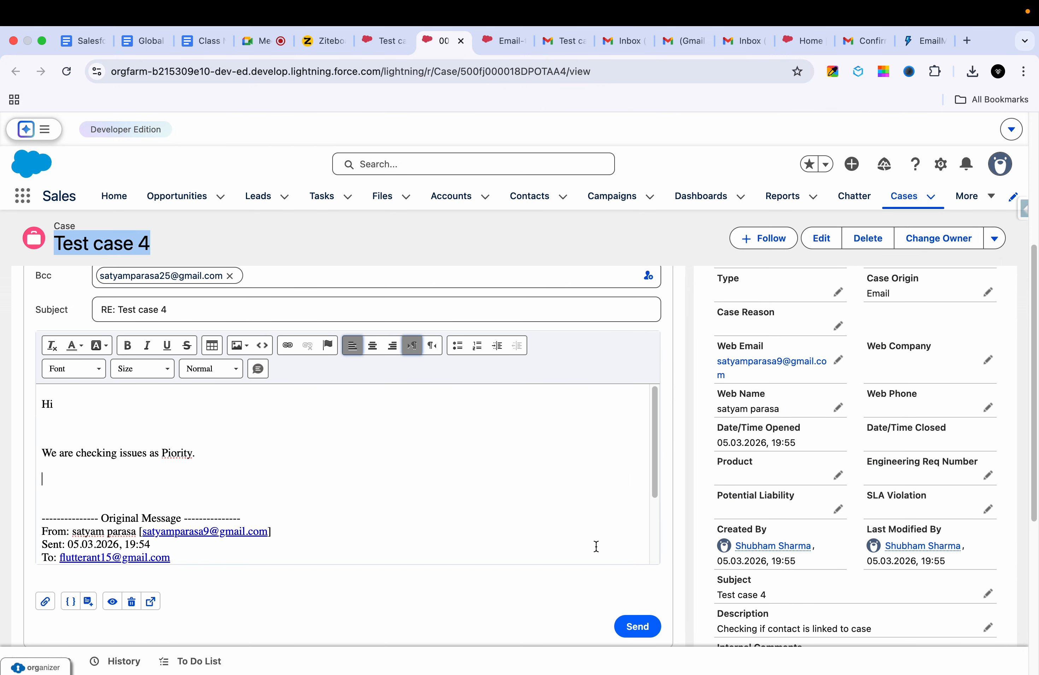
pyautogui.click(648, 628)
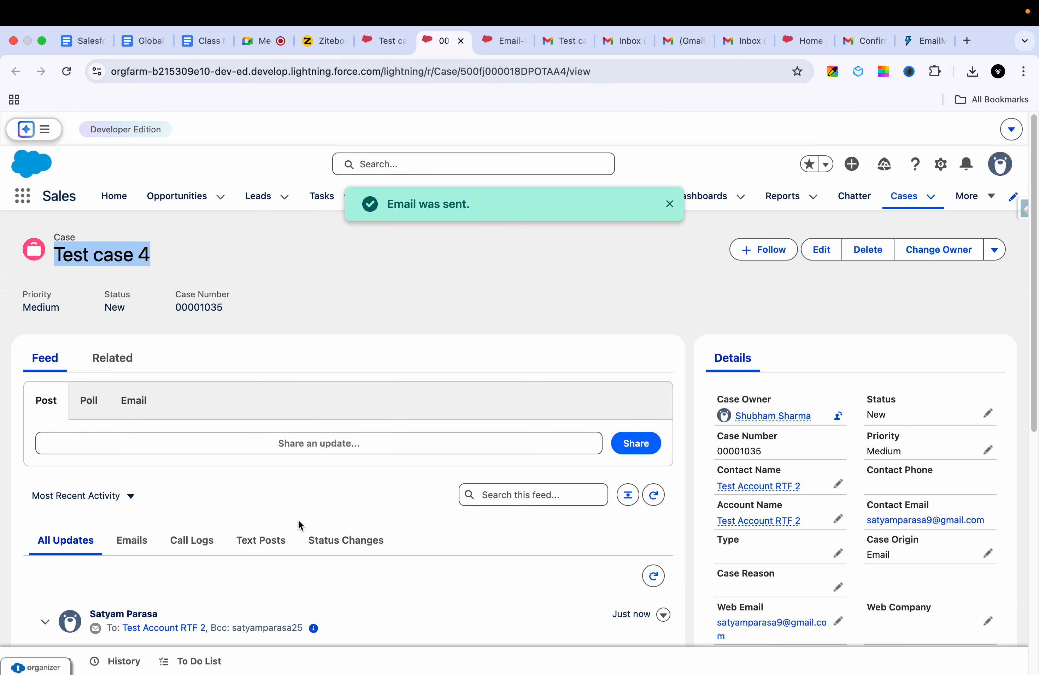
# Step: Open the sent 'RE: Test case 4' email record from the feed and show its Details
pyautogui.scroll(-3, 298, 525)
pyautogui.scroll(-3, 300, 525)
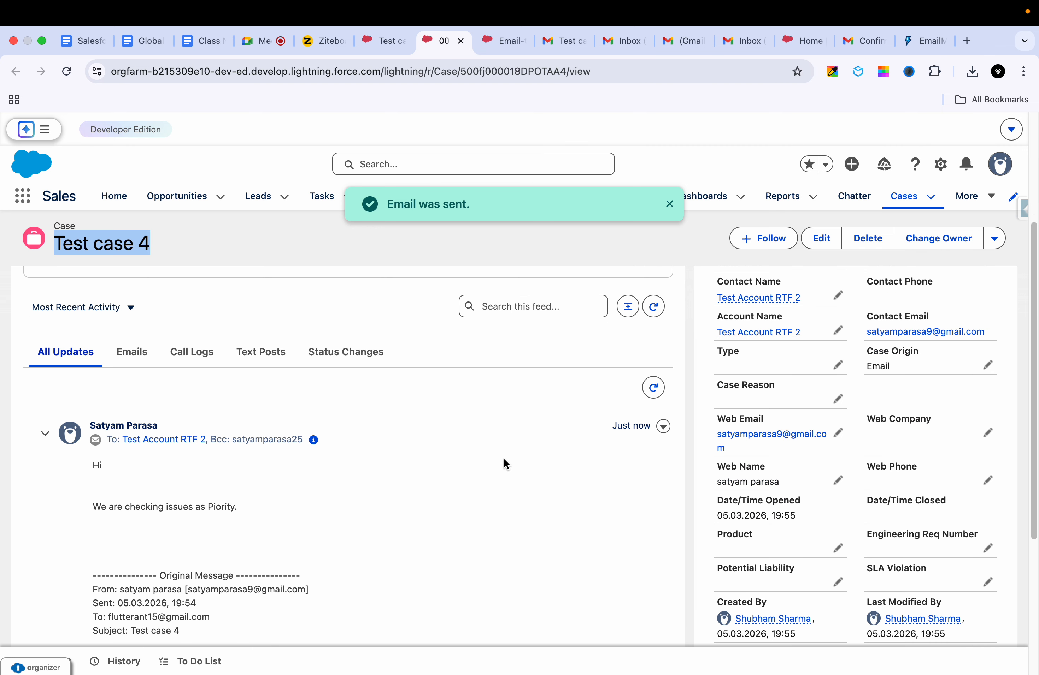
pyautogui.moveTo(314, 440)
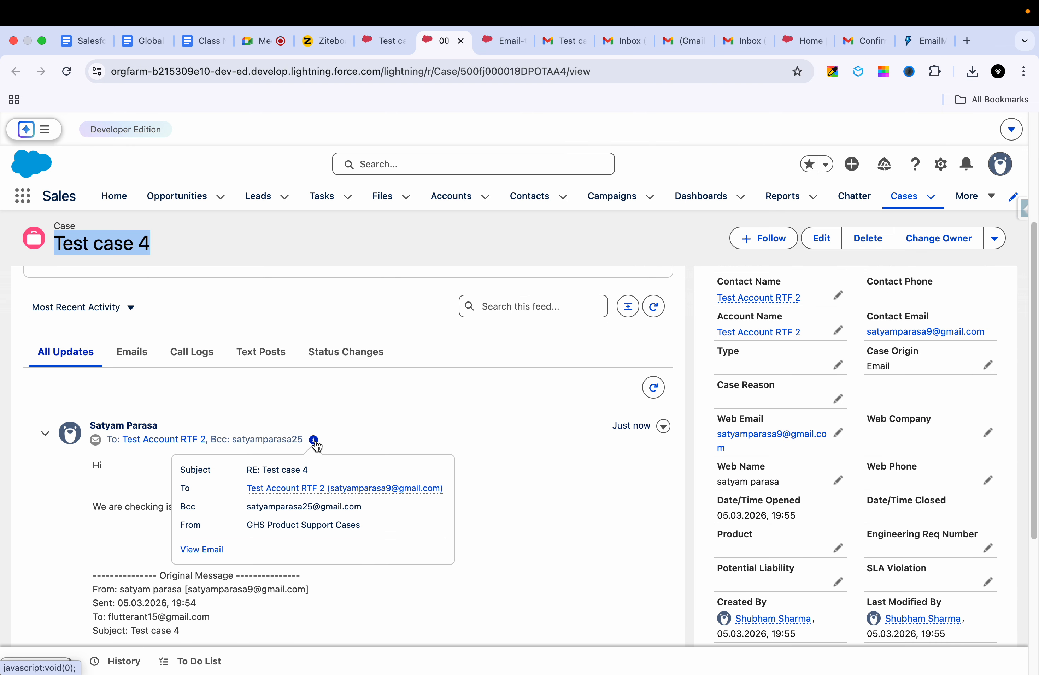
pyautogui.click(214, 554)
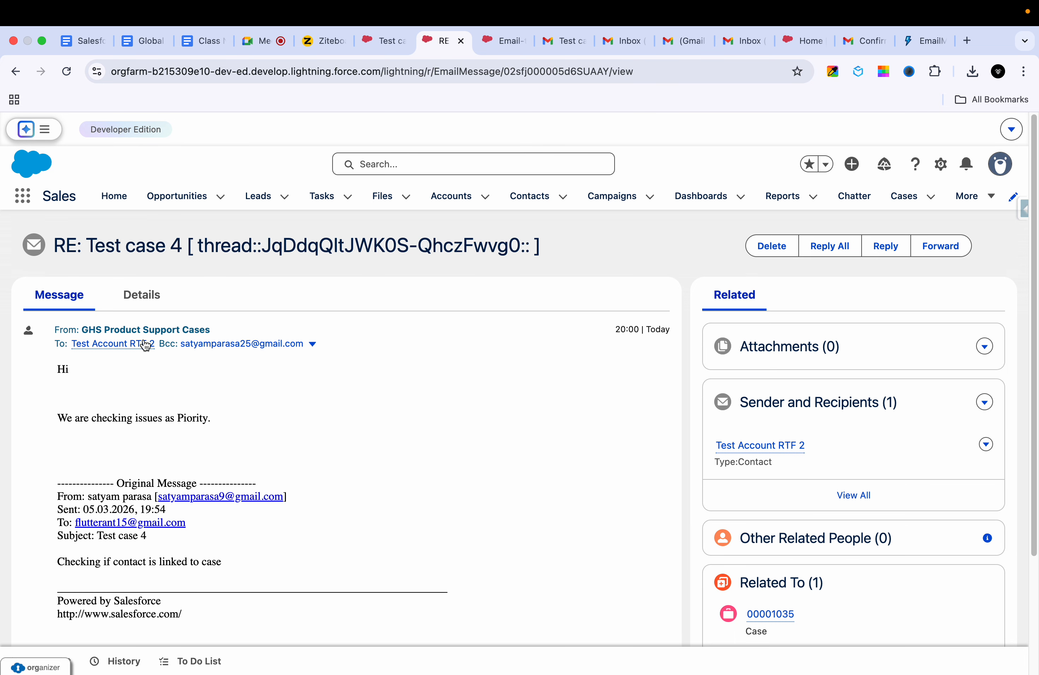
pyautogui.click(141, 295)
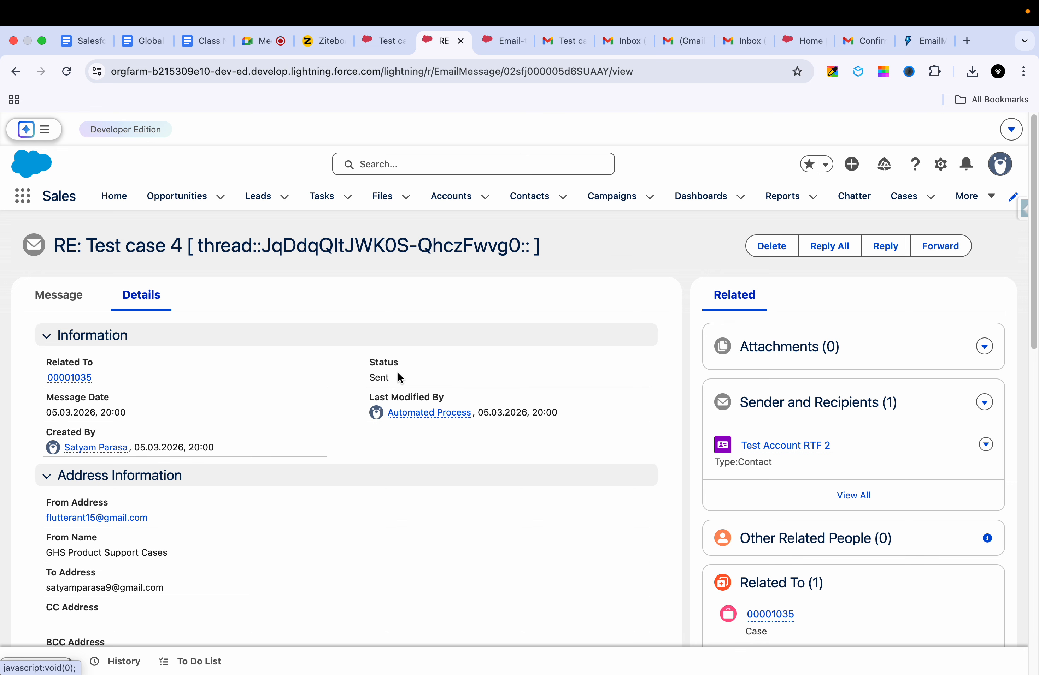
# Step: Highlight the reply's Status value Sent in the details
pyautogui.moveTo(398, 375); pyautogui.dragTo(357, 380)
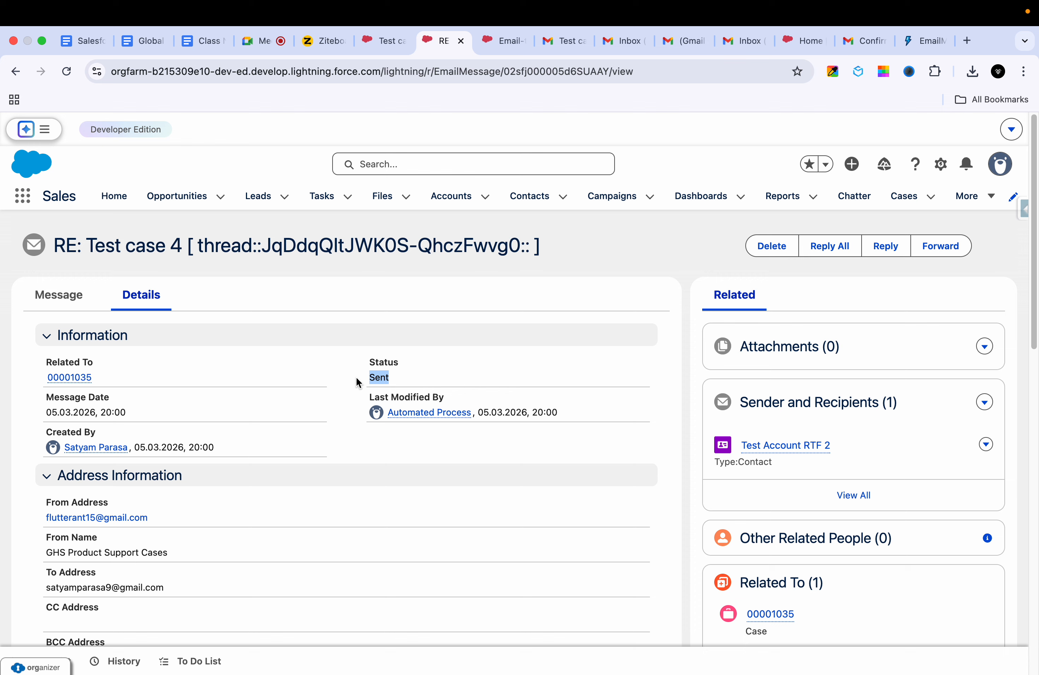
pyautogui.click(412, 378)
pyautogui.doubleClick(384, 380)
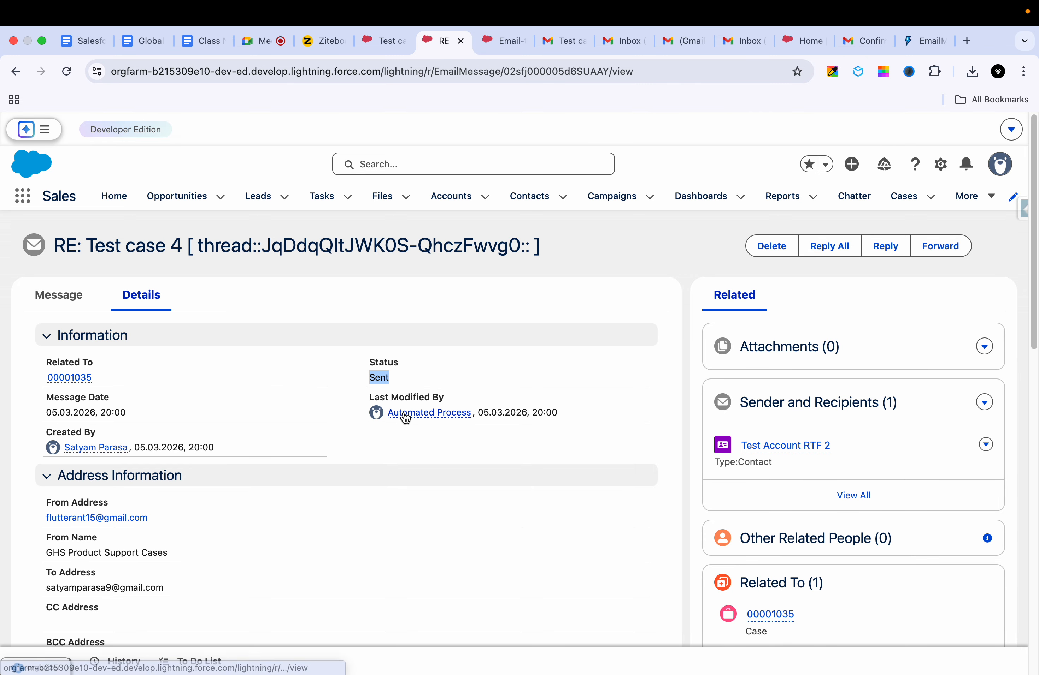
pyautogui.scroll(-3, 404, 414)
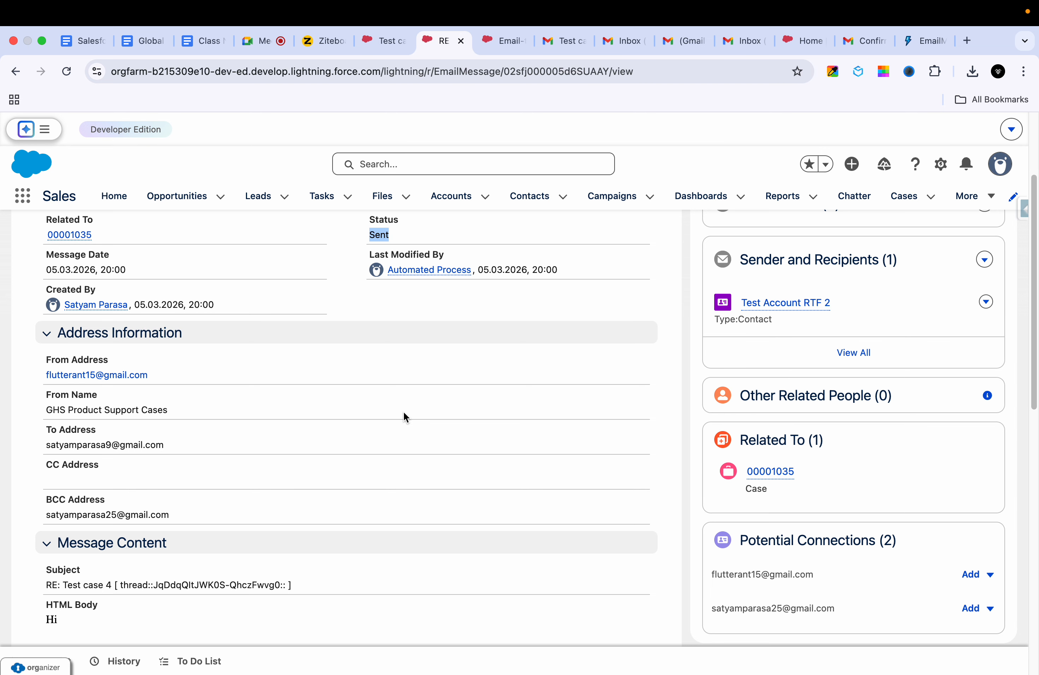
pyautogui.scroll(1, 403, 413)
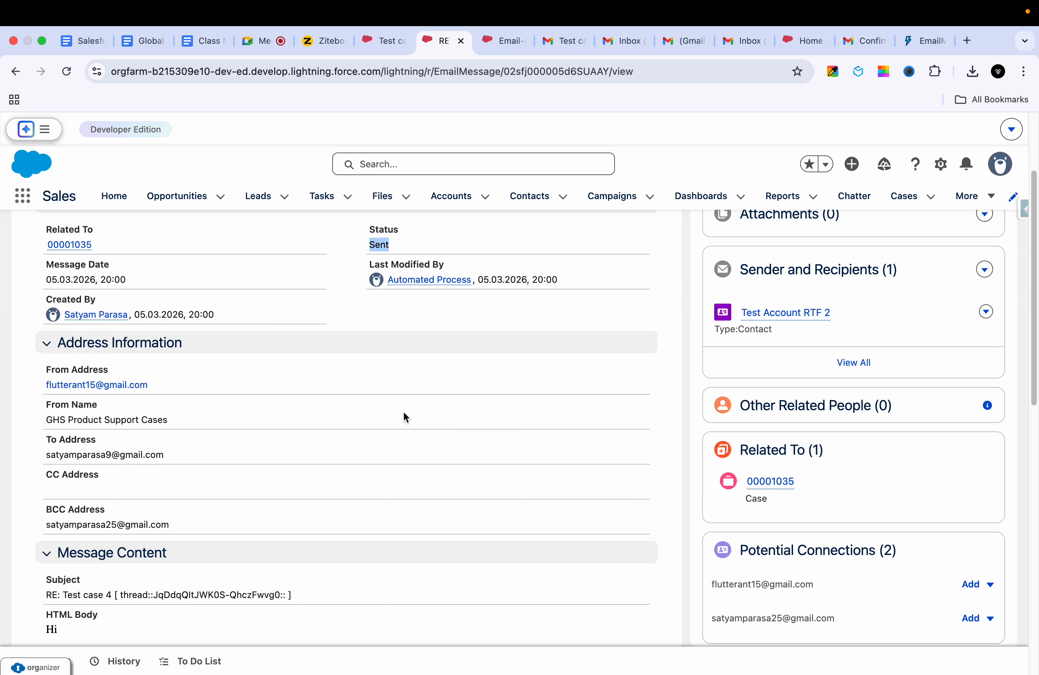
pyautogui.scroll(-2, 403, 411)
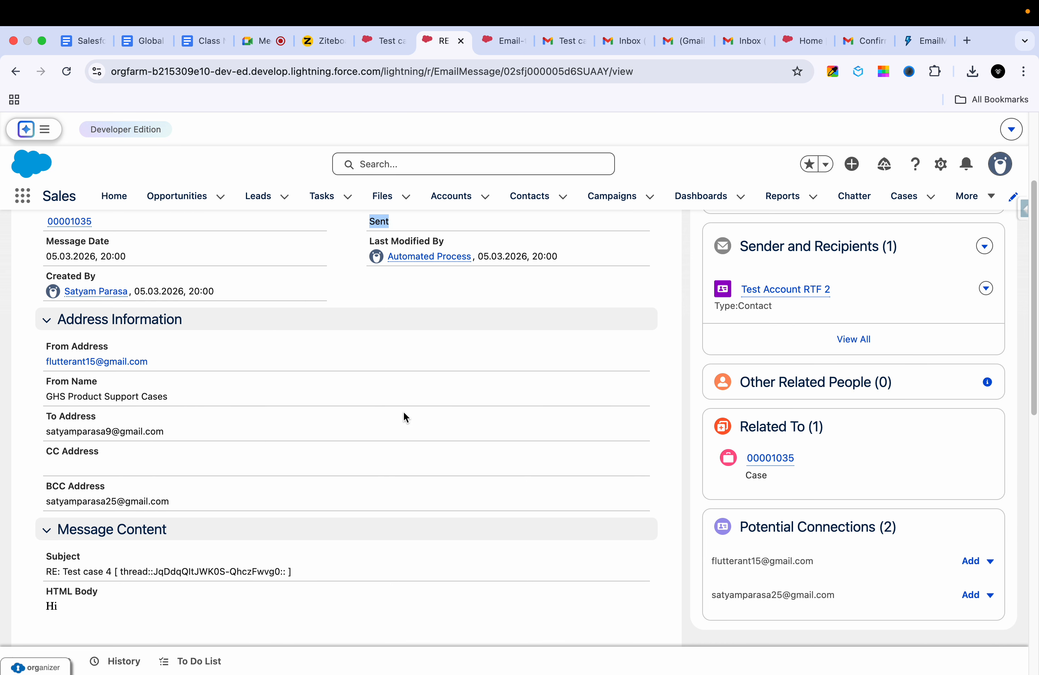
pyautogui.scroll(5, 454, 284)
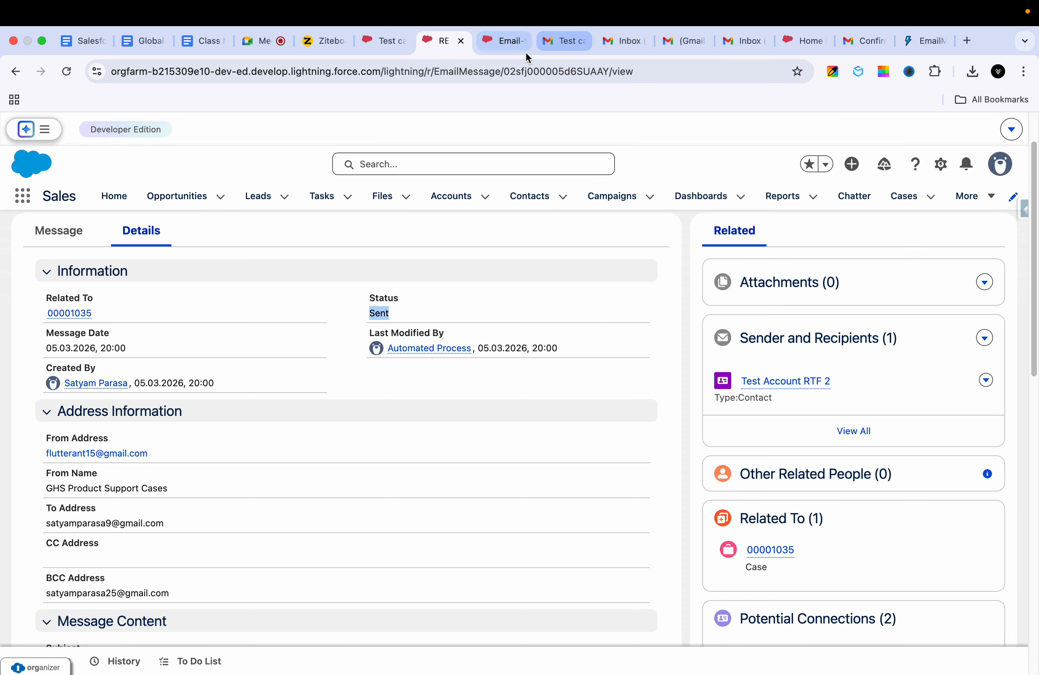
# Step: Glance at the Ziteboard forwarding sketch, then return to the inbound Test case 4 email record
pyautogui.click(329, 46)
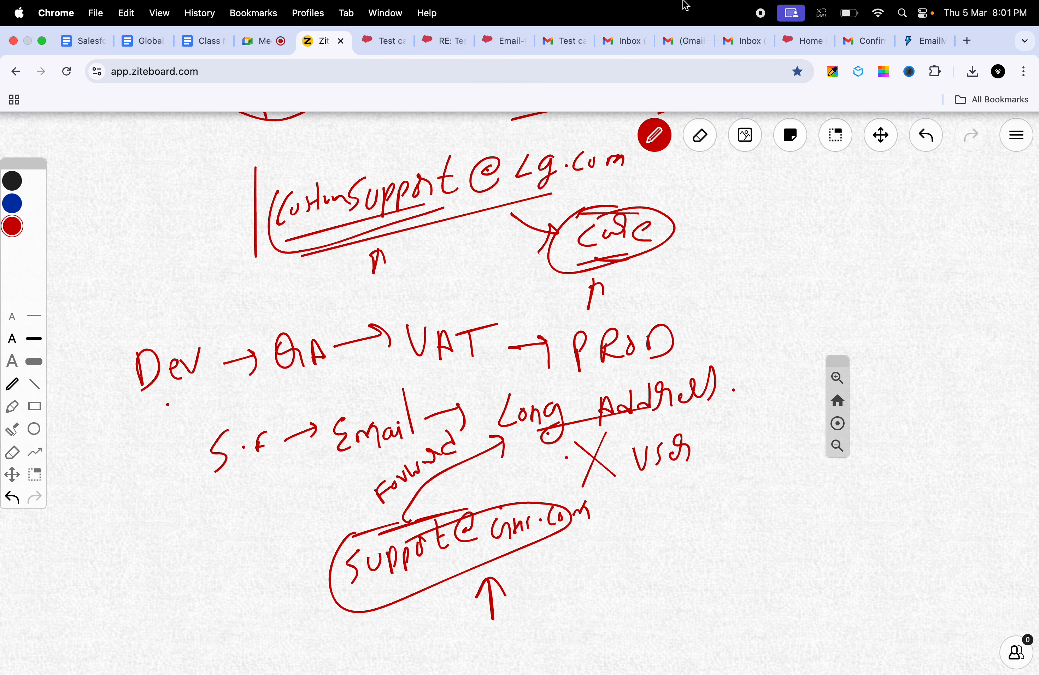
pyautogui.click(382, 48)
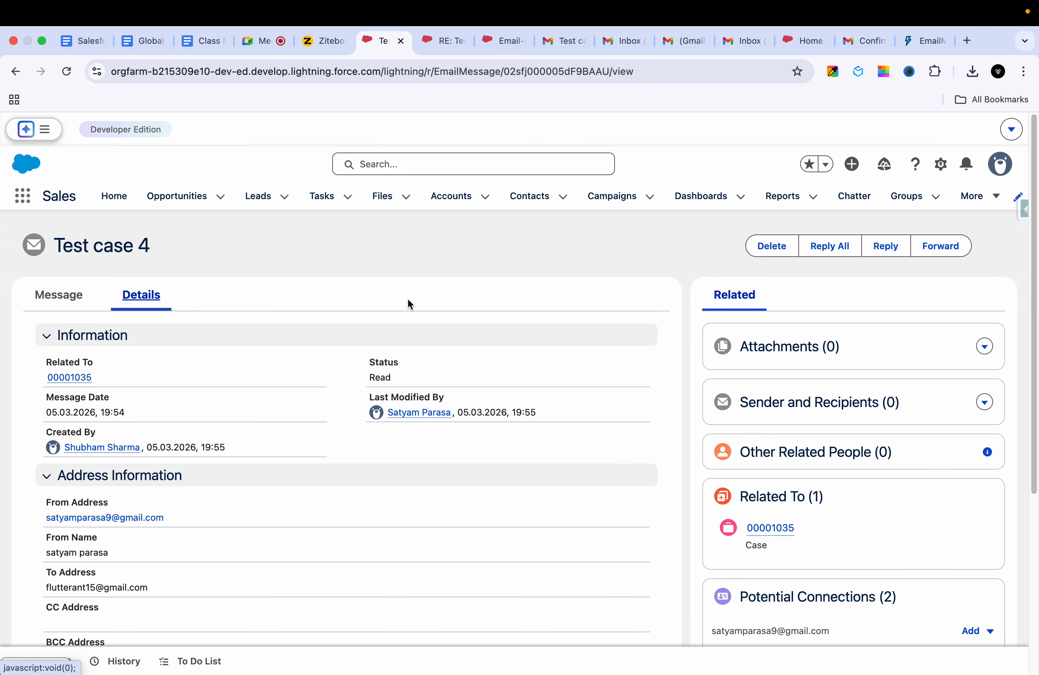
# Step: Compare the inbound Test case 4 email's message body and Read status, then switch to the Gmail Test case 3 email
pyautogui.scroll(-6, 282, 366)
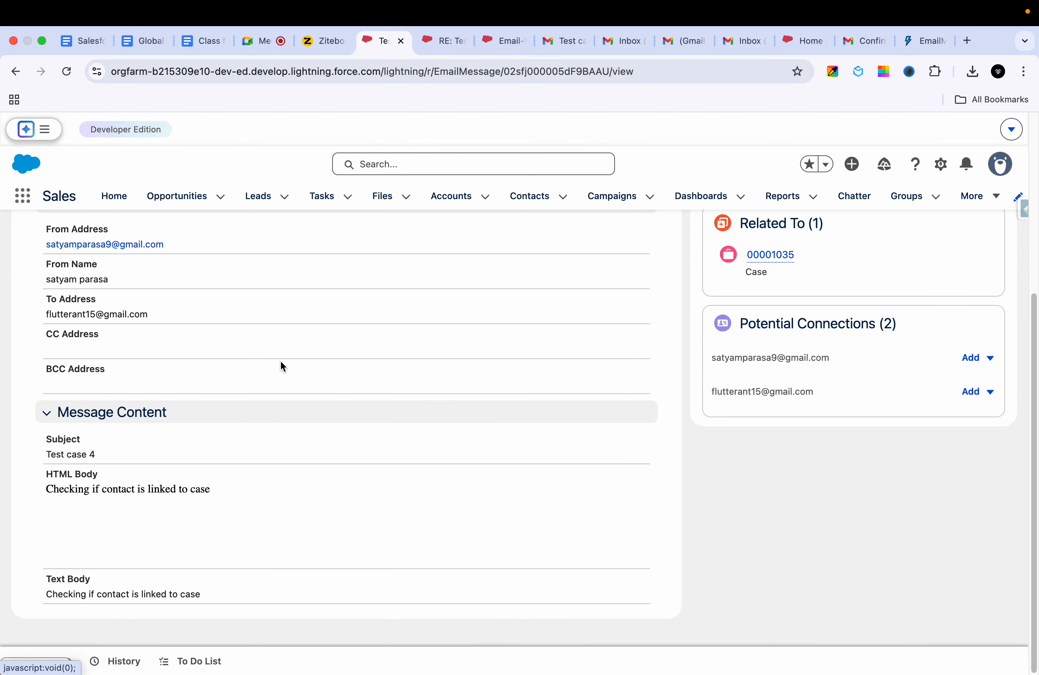
pyautogui.scroll(6, 281, 364)
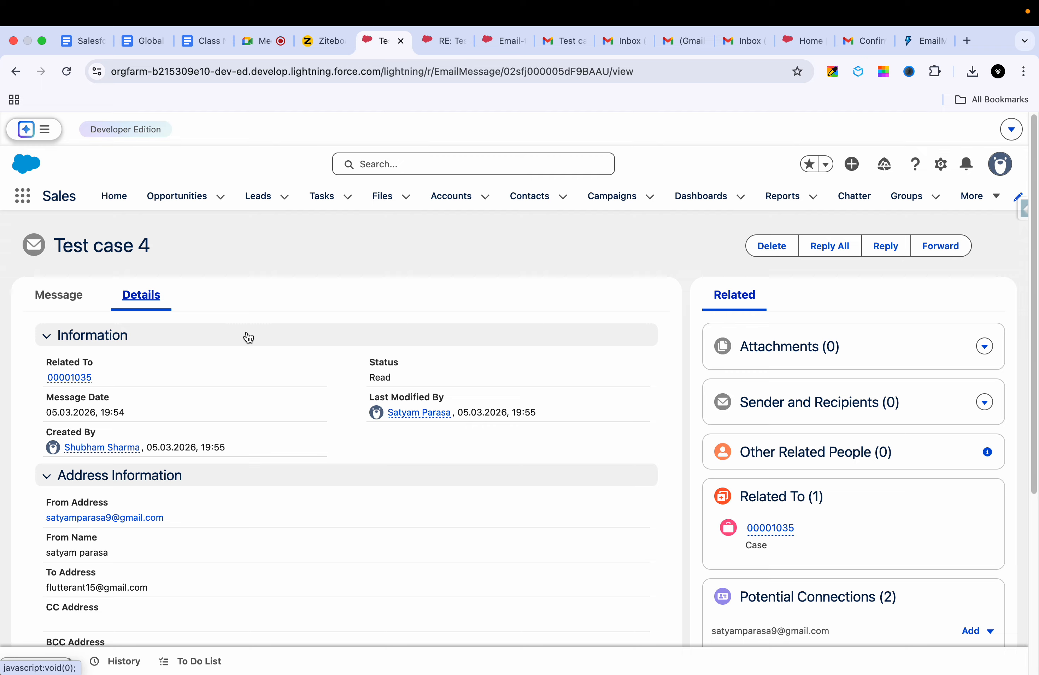
pyautogui.click(60, 295)
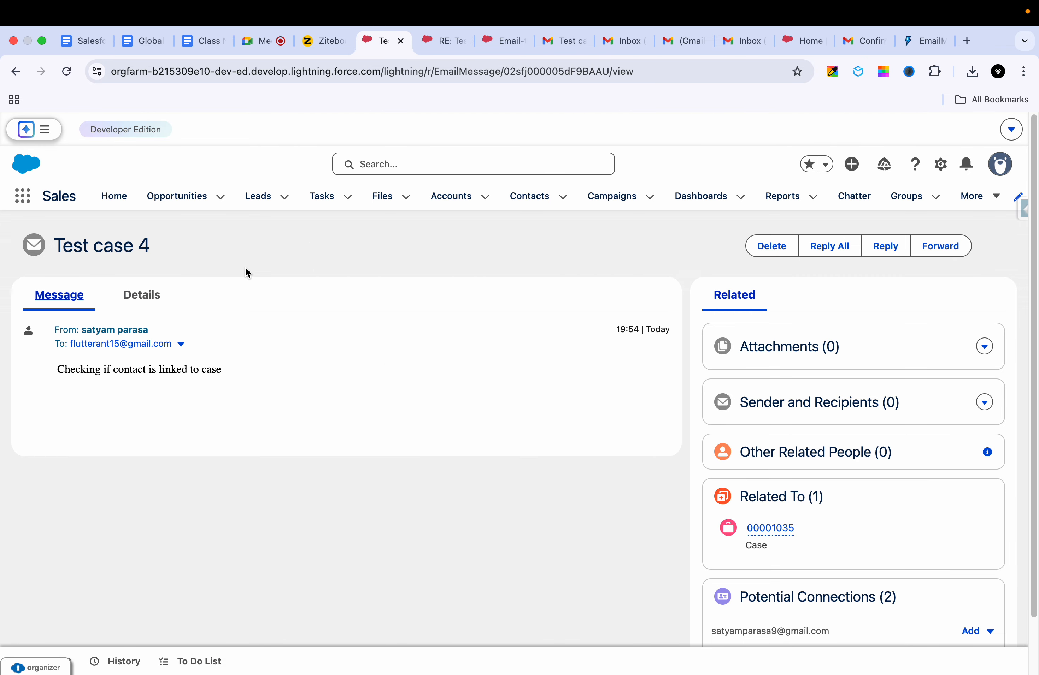
pyautogui.click(151, 298)
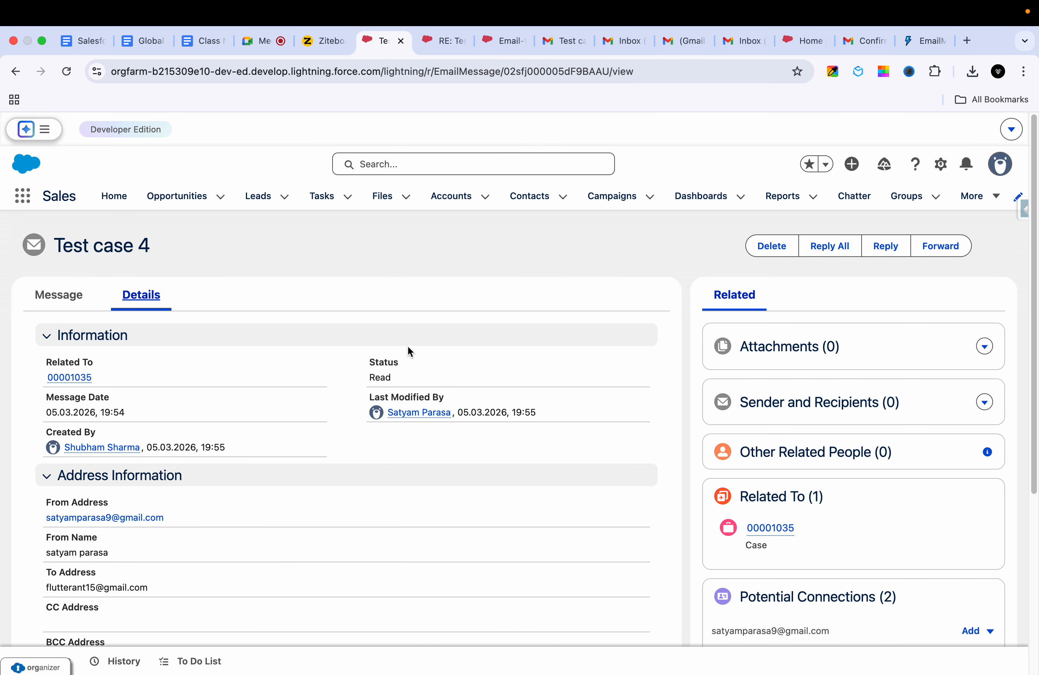
pyautogui.click(578, 41)
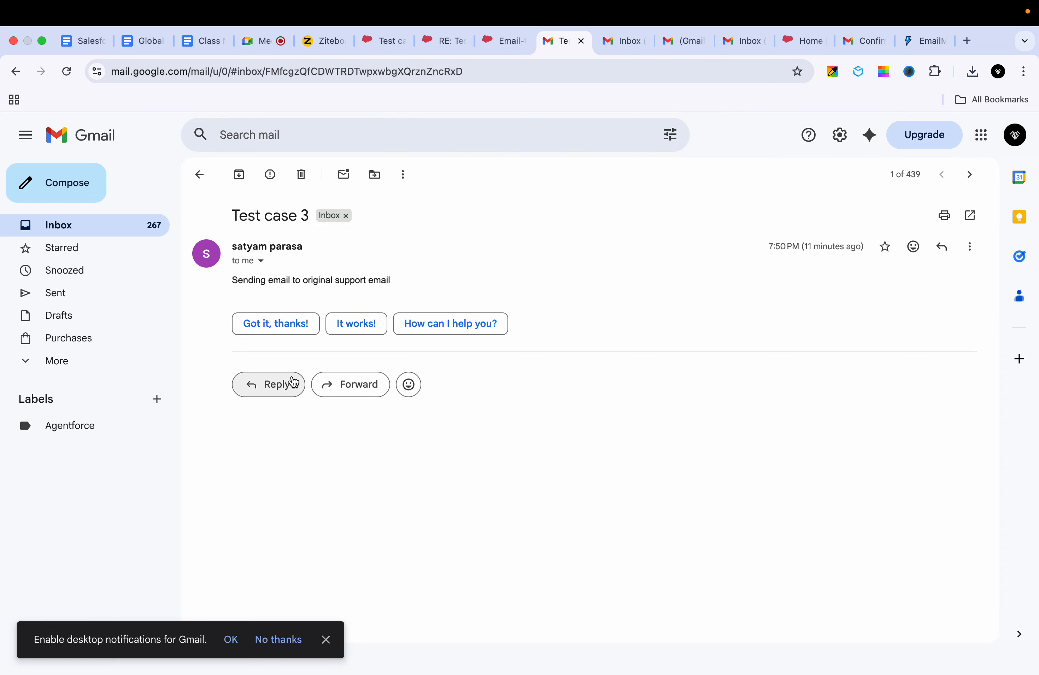
# Step: Draft a reply to the Test case 3 email with text 'fhfdsfhdfdf' and 'dfdf', then return to Email-to-Case Settings
pyautogui.click(290, 384)
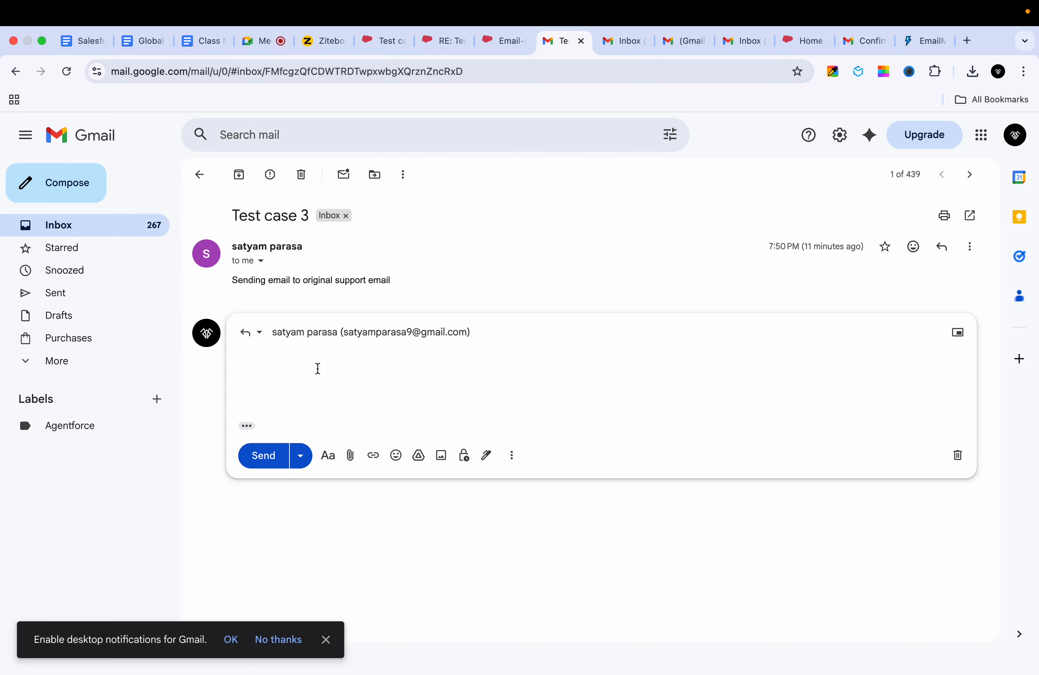
pyautogui.write('fhfdsfhdfdf')
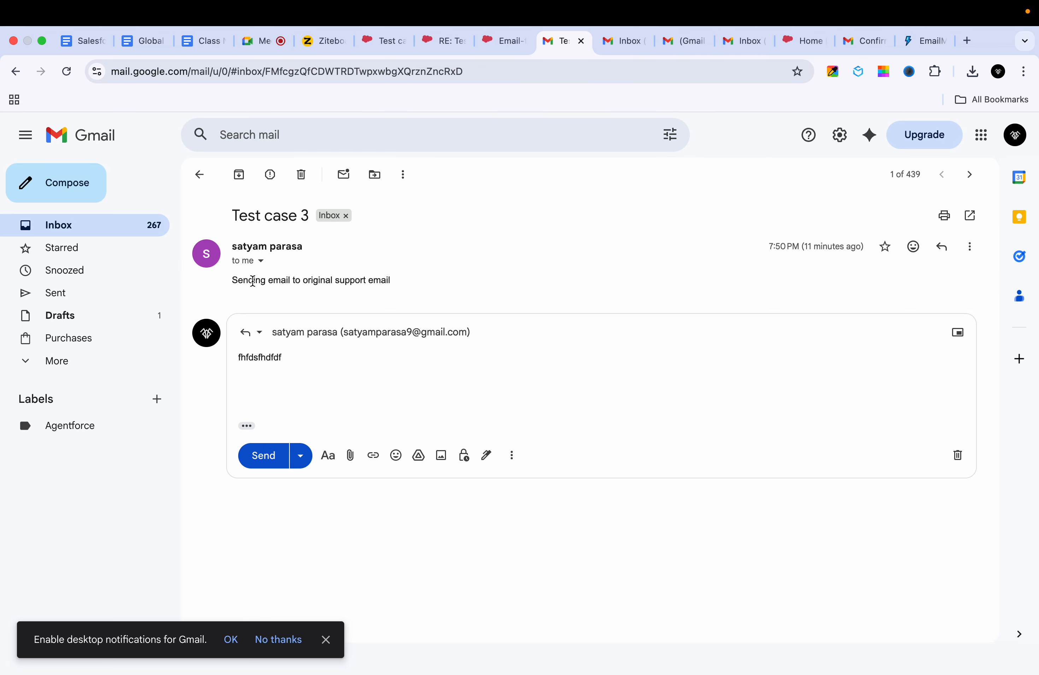
pyautogui.click(260, 338)
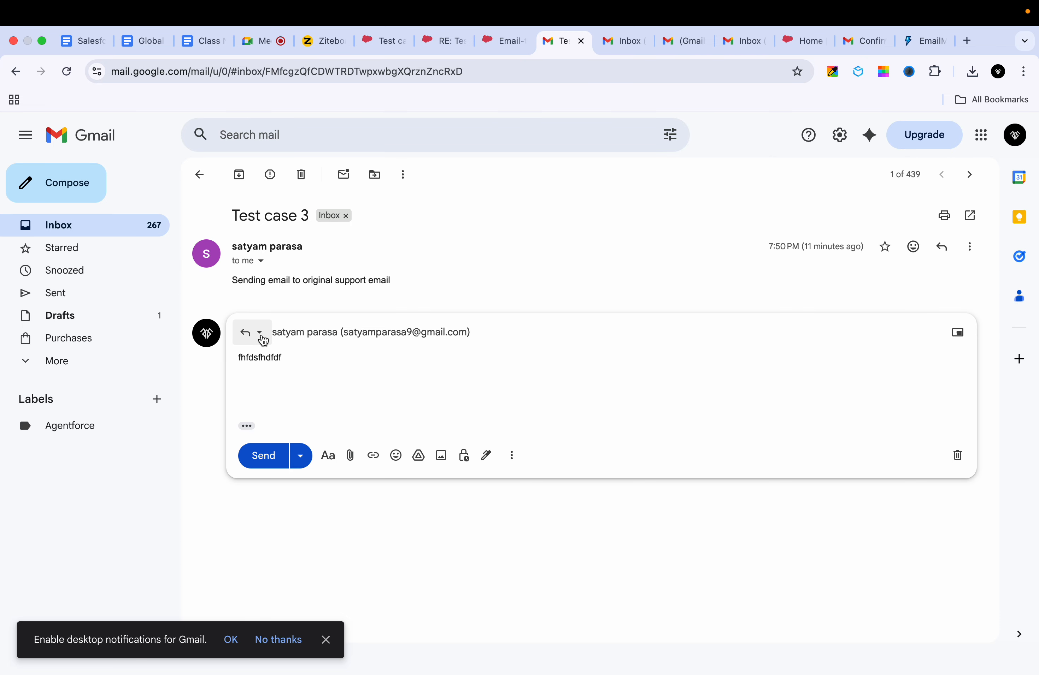
pyautogui.write('dfdf')
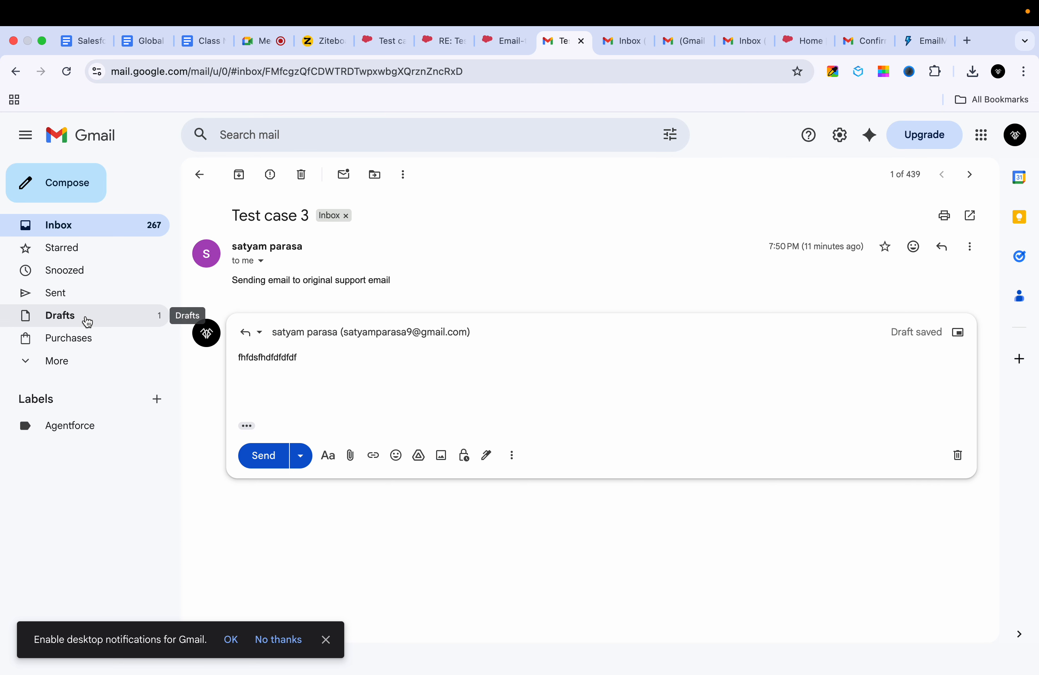
pyautogui.click(501, 47)
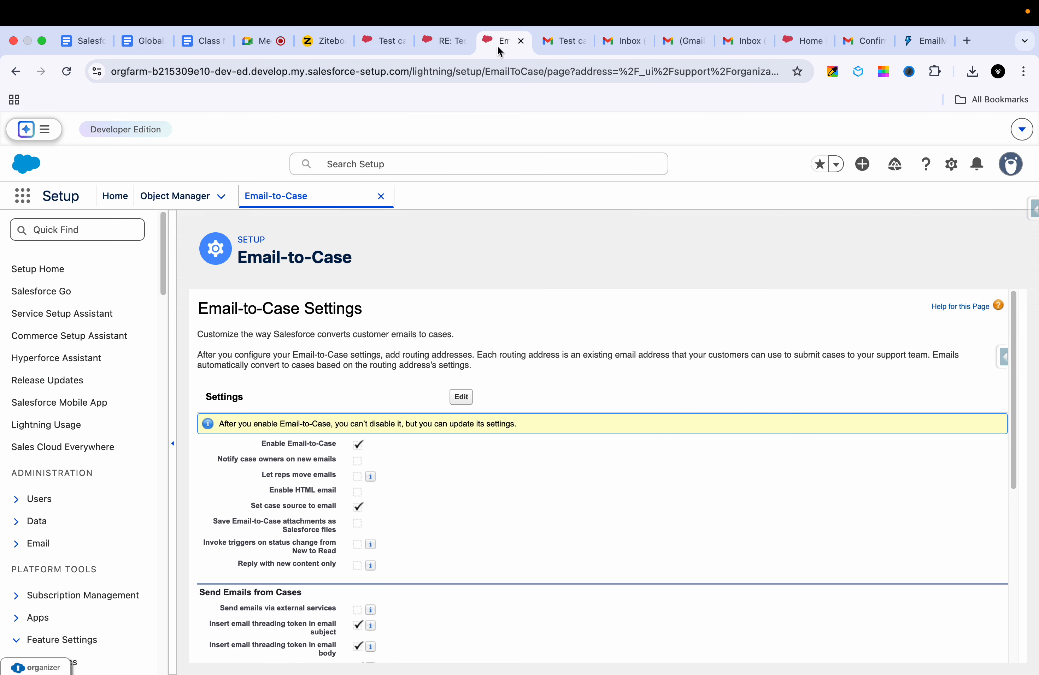
# Step: Cycle between the sent RE: Test case 4 reply record, the Gmail draft and Email-to-Case Settings
pyautogui.click(434, 50)
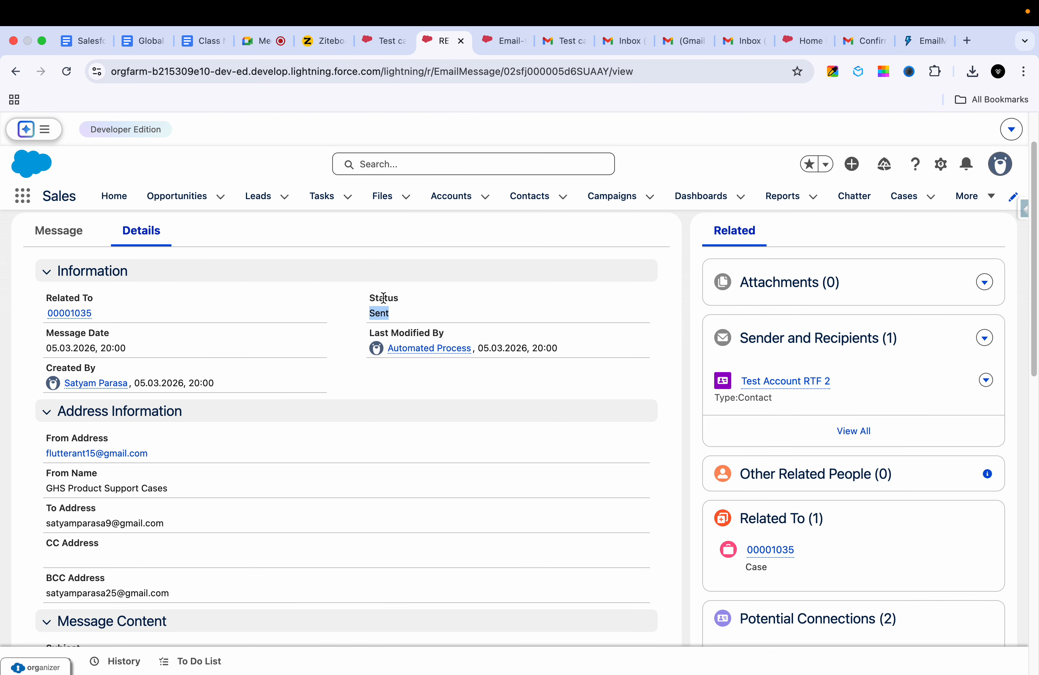
pyautogui.click(396, 323)
pyautogui.click(556, 41)
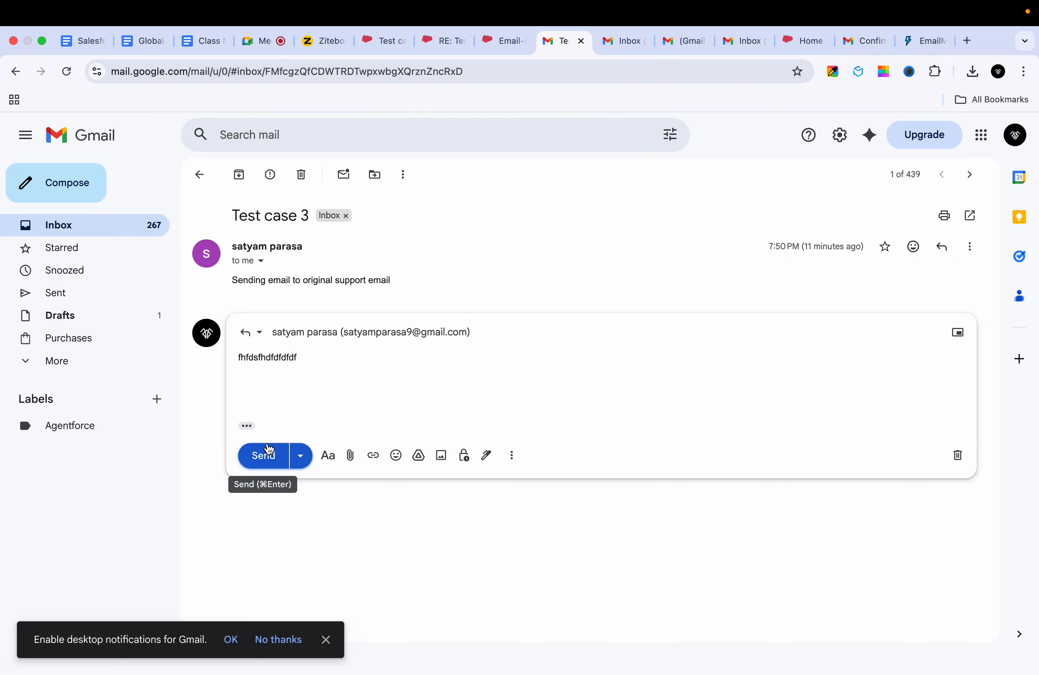
pyautogui.click(489, 44)
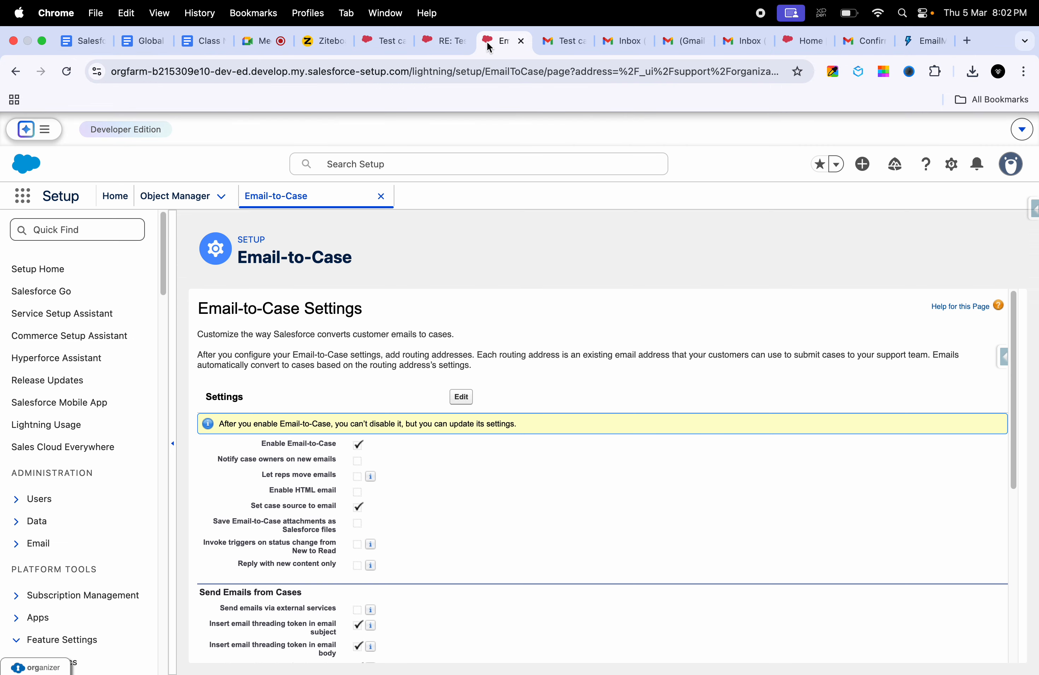
pyautogui.click(443, 41)
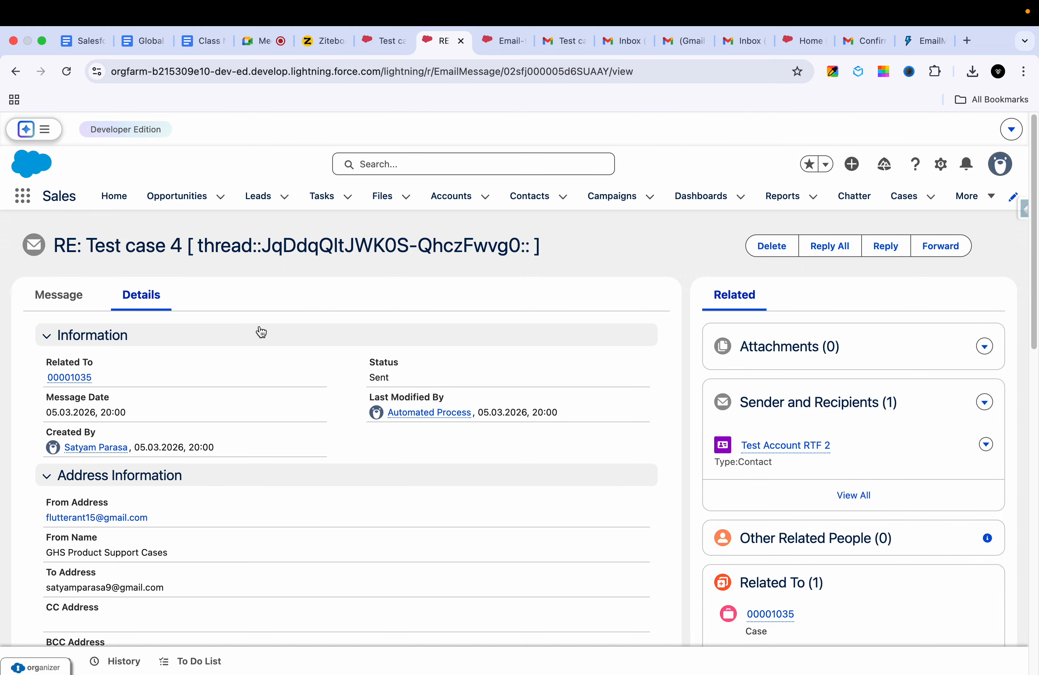
# Step: Recheck the inbound Test case 4 email's message body, then return to the EmailMessage field inspector
pyautogui.click(381, 41)
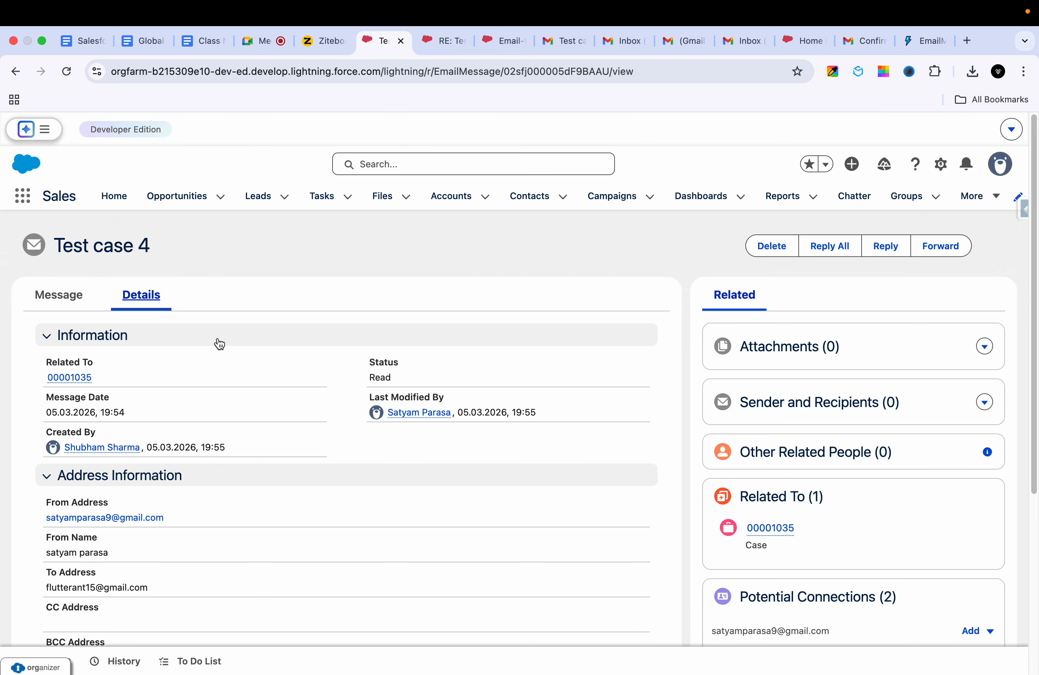
pyautogui.click(74, 297)
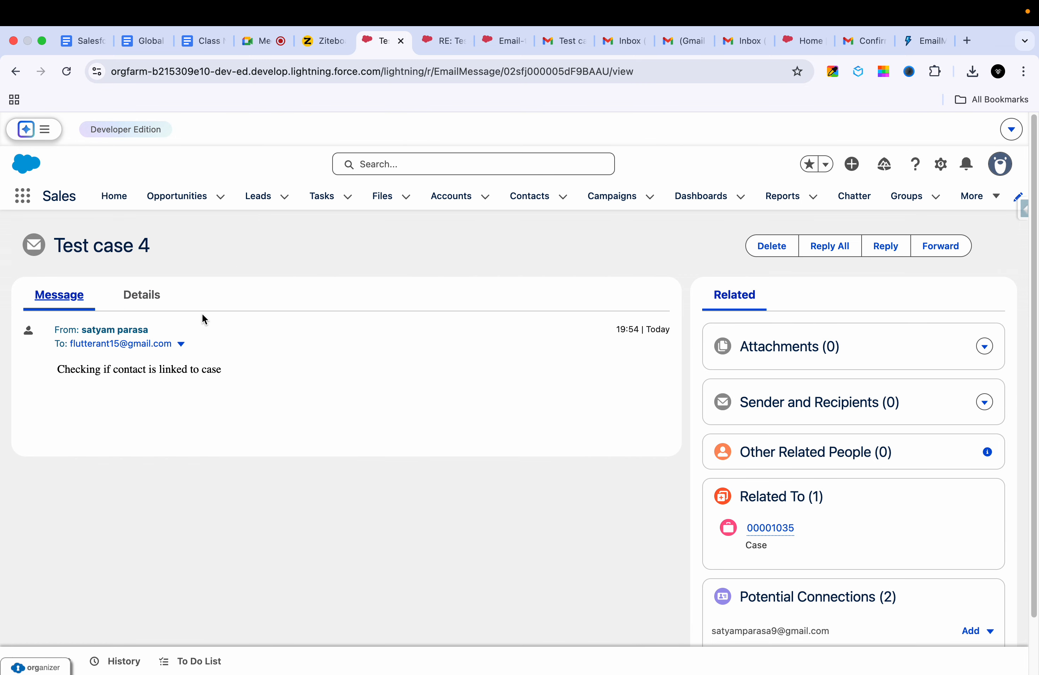
pyautogui.click(15, 71)
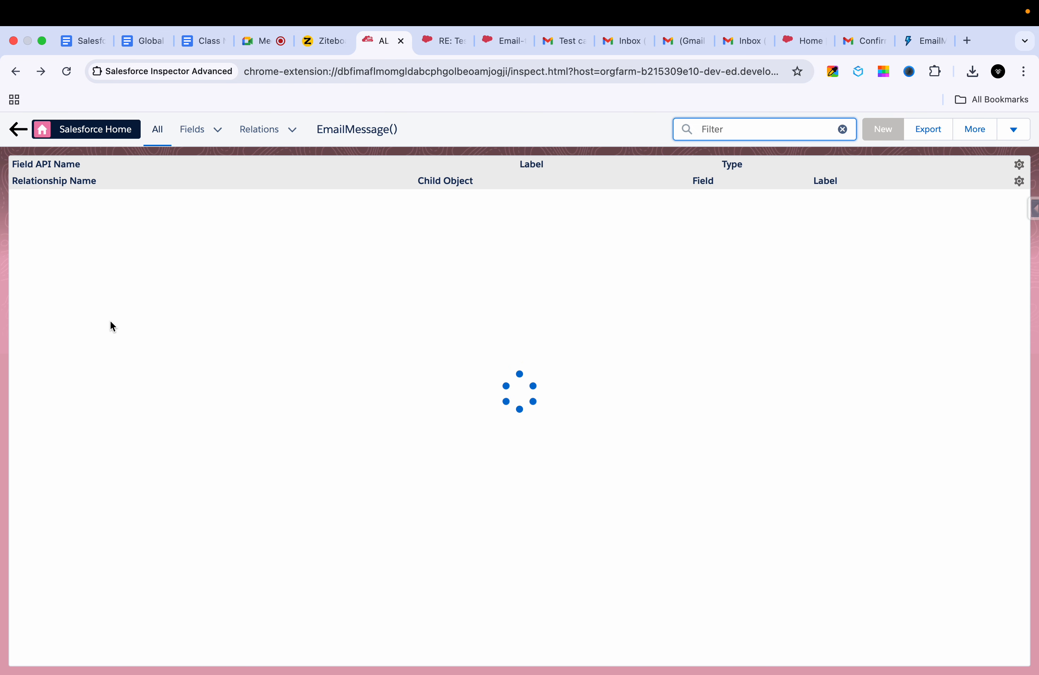